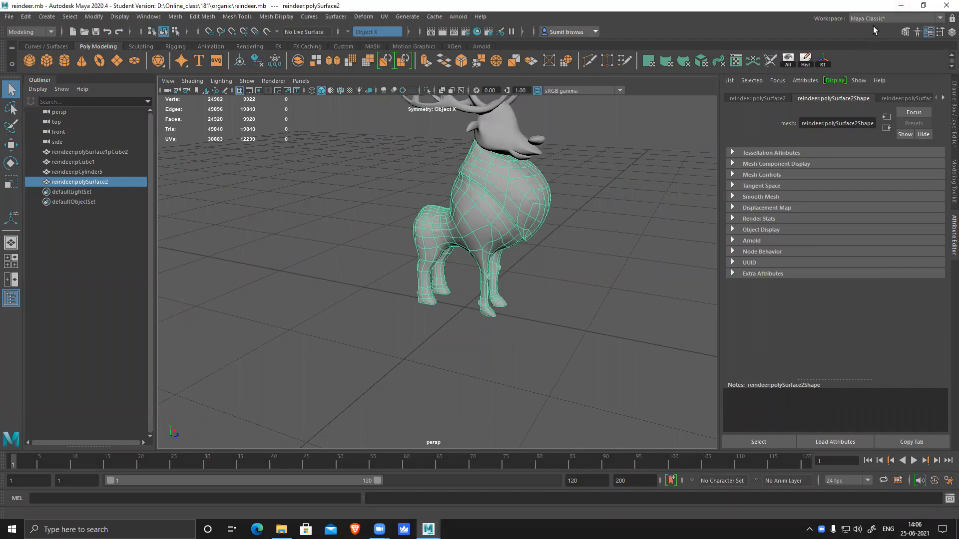
# Launch ZBrush and fully initialize it to its defaults with the LightBox browser hidden.
pyautogui.click(901, 6)
pyautogui.doubleClick(316, 12)
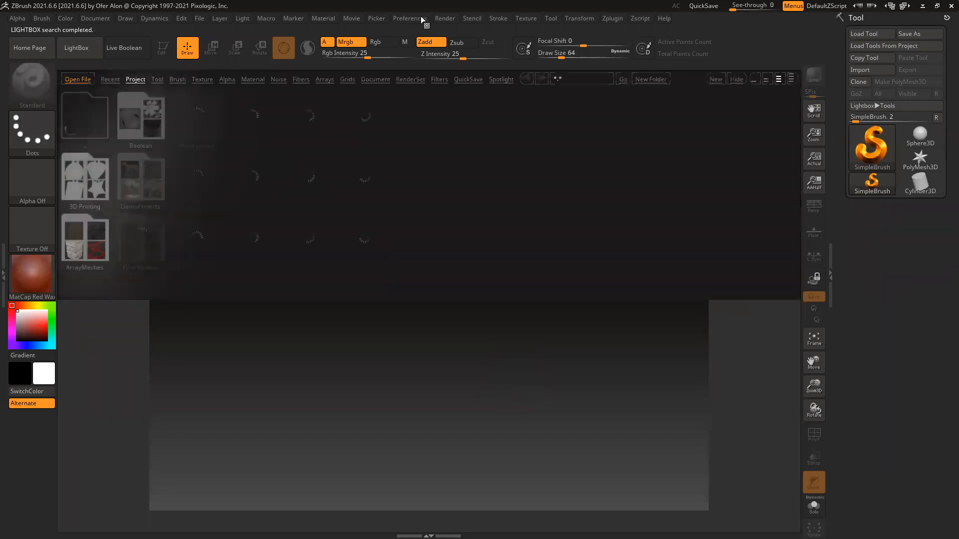
pyautogui.click(424, 17)
pyautogui.click(423, 38)
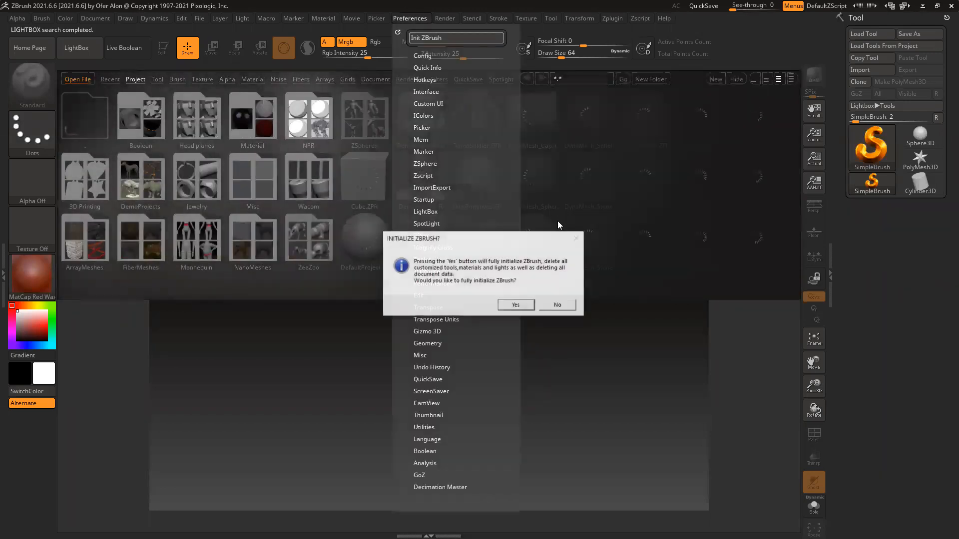
pyautogui.click(519, 305)
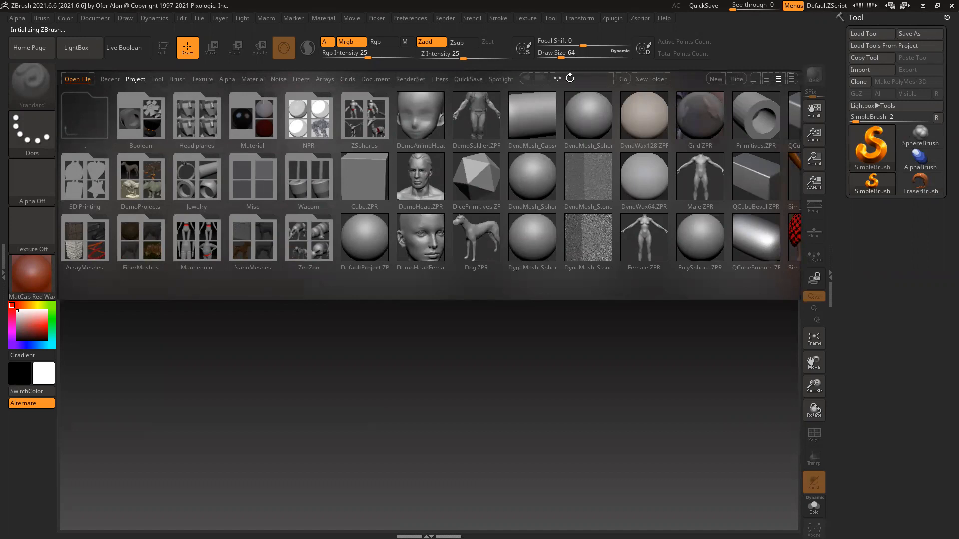
pyautogui.click(736, 79)
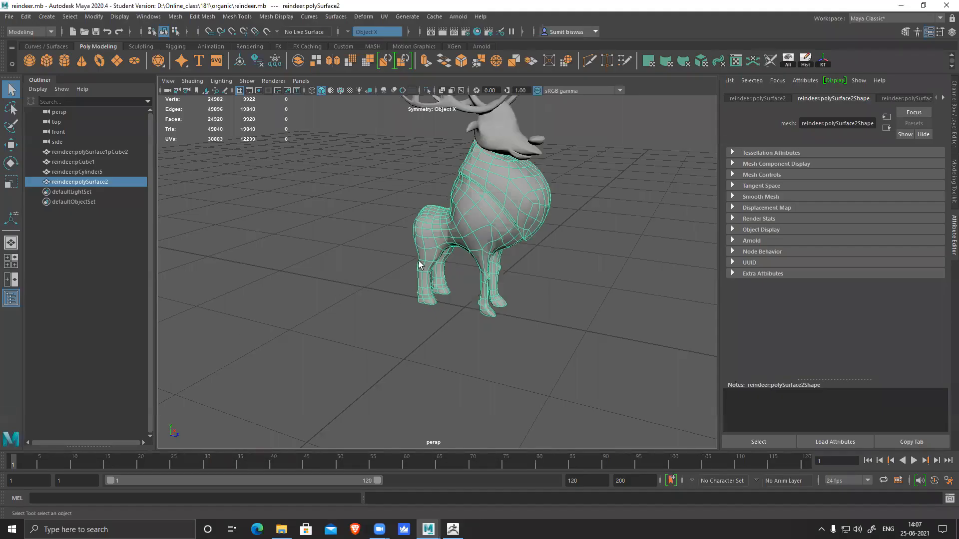
# Switch to Maya and move the symmetrical faces at the back of the body's neck slightly outward.
pyautogui.keyDown('alt'); pyautogui.moveTo(400, 299); pyautogui.dragTo(463, 280); pyautogui.keyUp('alt')
pyautogui.keyDown('alt'); pyautogui.moveTo(463, 280); pyautogui.dragTo(496, 319, button='right'); pyautogui.keyUp('alt')
pyautogui.keyDown('alt'); pyautogui.moveTo(438, 176); pyautogui.dragTo(425, 250, button='middle'); pyautogui.keyUp('alt')
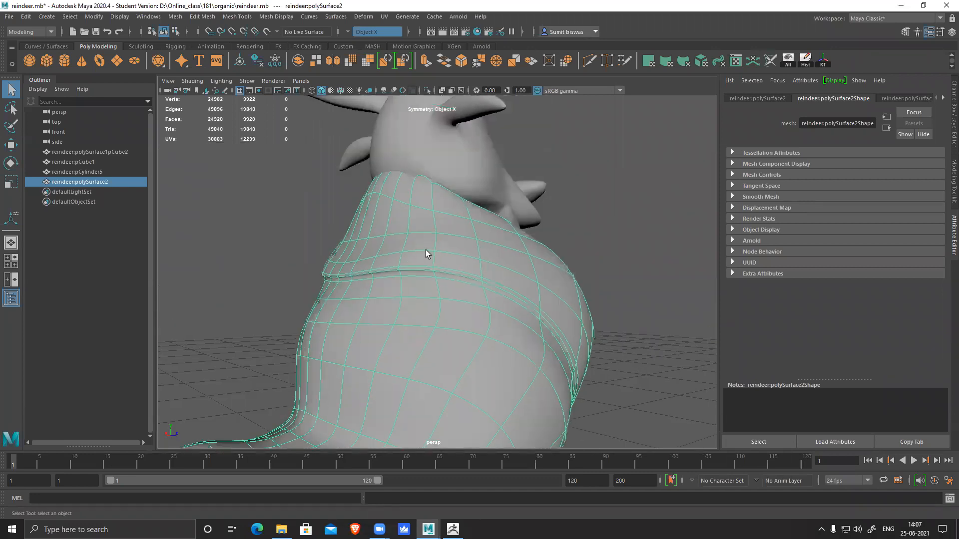
pyautogui.keyDown('alt'); pyautogui.moveTo(426, 251); pyautogui.dragTo(428, 268, button='right'); pyautogui.keyUp('alt')
pyautogui.keyDown('alt'); pyautogui.moveTo(428, 268); pyautogui.dragTo(443, 263); pyautogui.keyUp('alt')
pyautogui.keyDown('alt'); pyautogui.moveTo(443, 263); pyautogui.dragTo(467, 217, button='right'); pyautogui.keyUp('alt')
pyautogui.keyDown('alt'); pyautogui.moveTo(466, 217); pyautogui.dragTo(476, 231); pyautogui.keyUp('alt')
pyautogui.click(476, 231)
pyautogui.press('w')
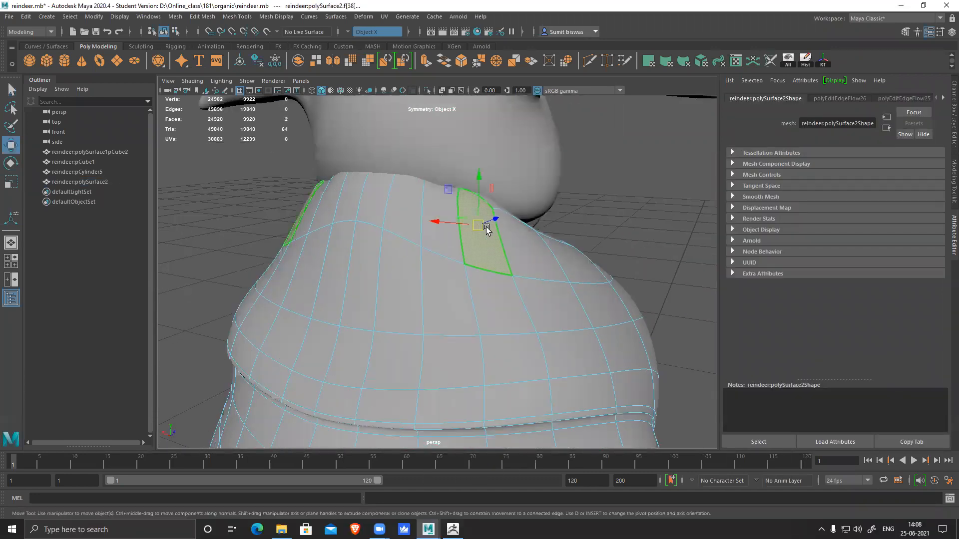
pyautogui.click(443, 234)
pyautogui.keyDown('alt'); pyautogui.moveTo(451, 270); pyautogui.dragTo(495, 170); pyautogui.keyUp('alt')
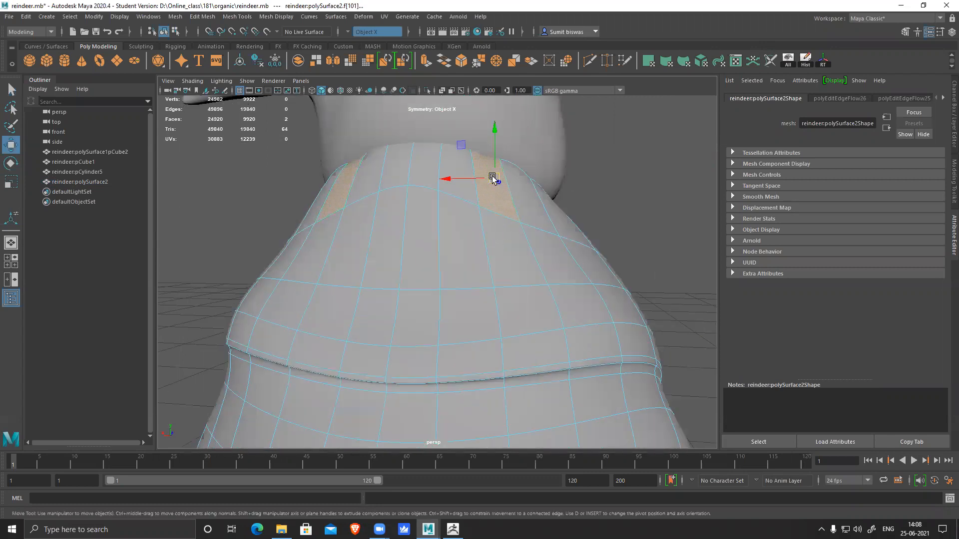
pyautogui.click(524, 176)
pyautogui.moveTo(530, 182); pyautogui.dragTo(540, 176)
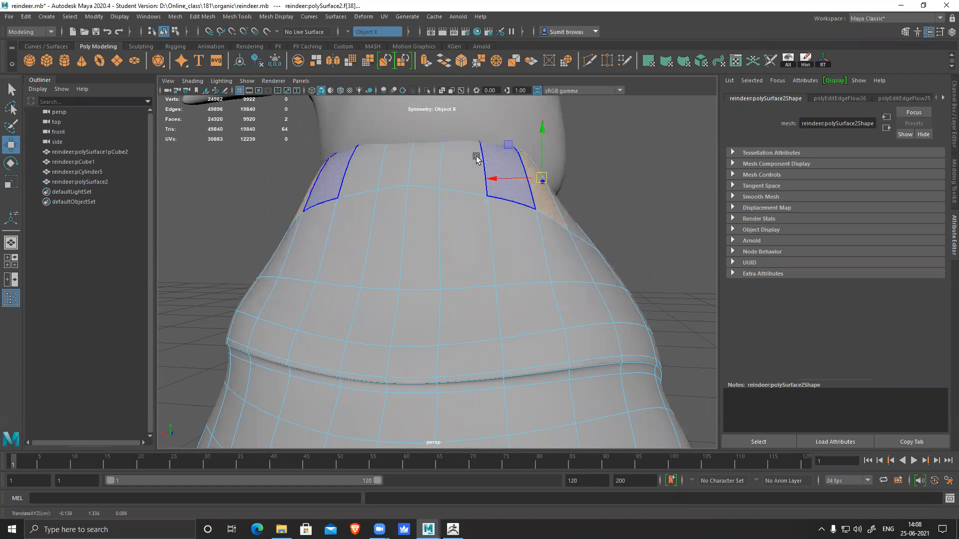
# Reposition the neighbouring neck faces under the head so the collar's upper rim follows the head's outline.
pyautogui.click(509, 157)
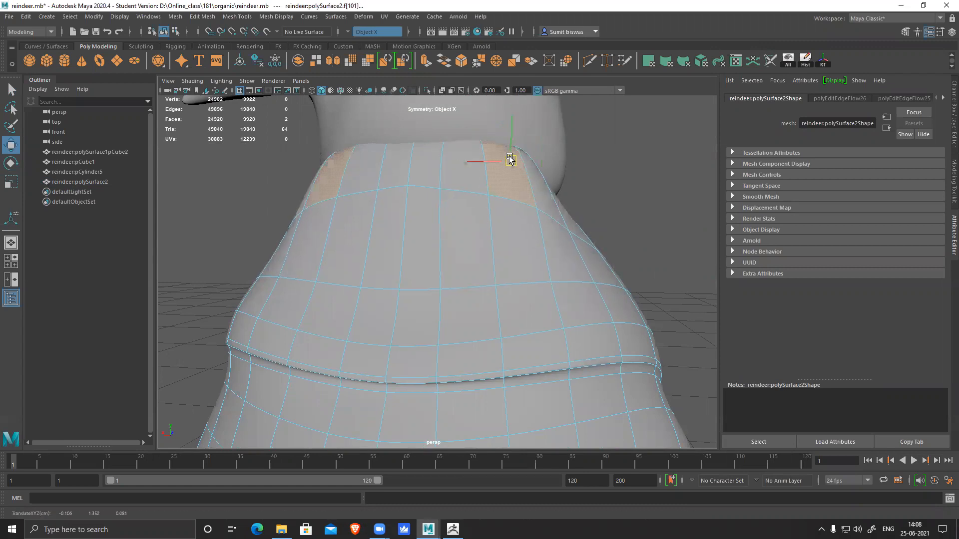
pyautogui.keyDown('alt'); pyautogui.moveTo(552, 212); pyautogui.dragTo(455, 126); pyautogui.keyUp('alt')
pyautogui.click(452, 173)
pyautogui.keyDown('alt'); pyautogui.moveTo(406, 214); pyautogui.dragTo(542, 204); pyautogui.keyUp('alt')
pyautogui.moveTo(568, 156); pyautogui.dragTo(573, 149)
pyautogui.keyDown('alt'); pyautogui.moveTo(589, 193); pyautogui.dragTo(394, 197); pyautogui.keyUp('alt')
pyautogui.click(569, 168)
pyautogui.click(294, 168)
pyautogui.moveTo(295, 169); pyautogui.dragTo(285, 171)
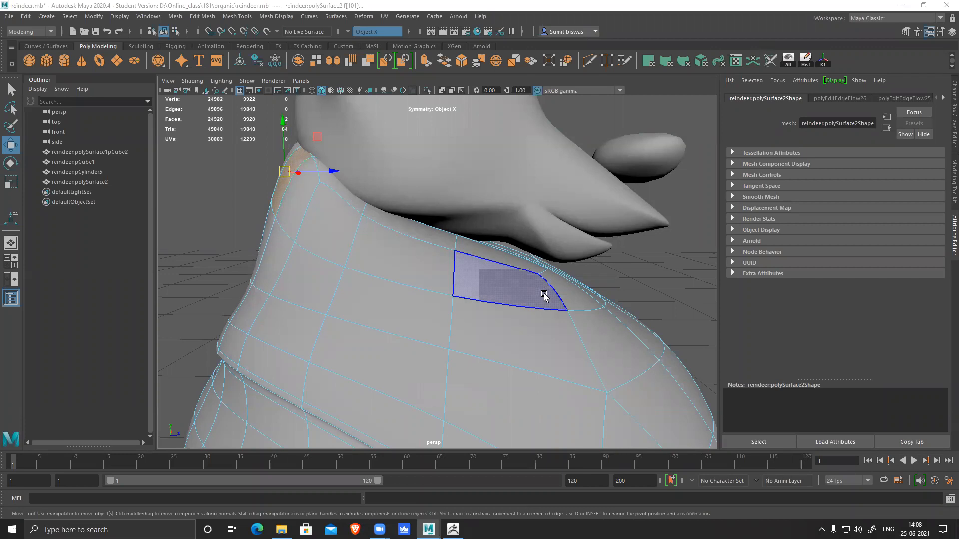
# Try to cut an edge loop into the head's lower lip with the Multi-Cut tool.
pyautogui.keyDown('alt'); pyautogui.moveTo(589, 299); pyautogui.dragTo(400, 308); pyautogui.keyUp('alt')
pyautogui.keyDown('alt'); pyautogui.moveTo(523, 324); pyautogui.dragTo(435, 313, button='right'); pyautogui.keyUp('alt')
pyautogui.keyDown('alt'); pyautogui.moveTo(434, 313); pyautogui.dragTo(485, 318); pyautogui.keyUp('alt')
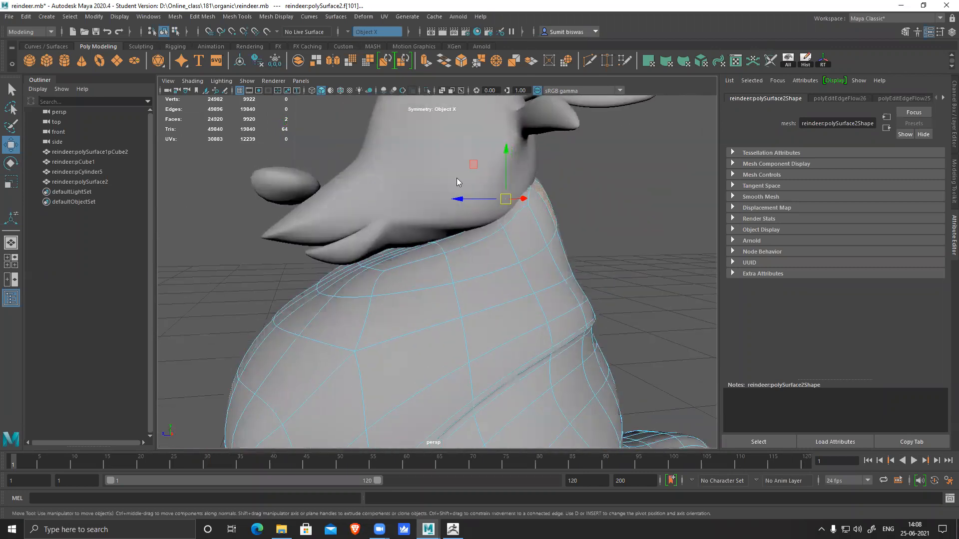
pyautogui.moveTo(458, 180); pyautogui.dragTo(500, 152, button='right')
pyautogui.click(474, 184)
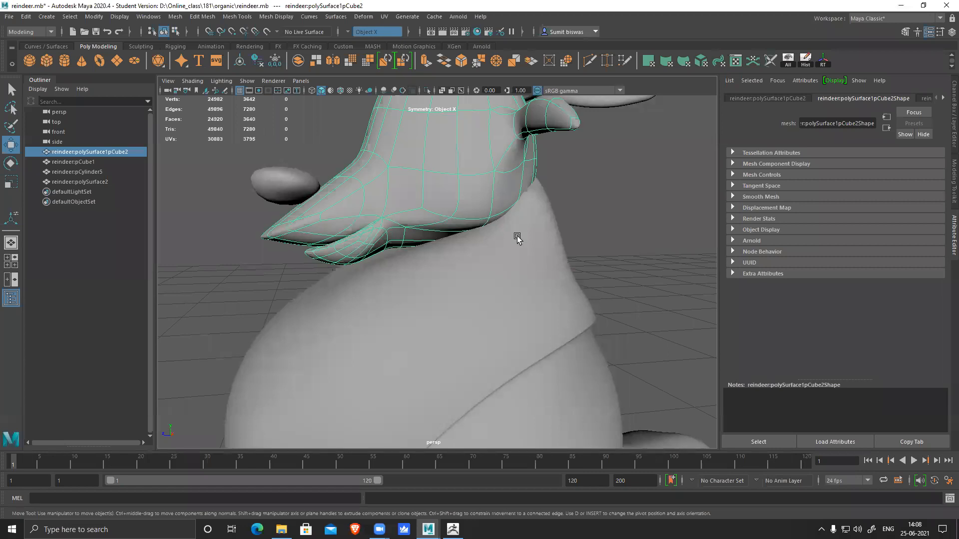
pyautogui.keyDown('alt'); pyautogui.moveTo(436, 271); pyautogui.dragTo(529, 255); pyautogui.keyUp('alt')
pyautogui.click(437, 264)
pyautogui.click(514, 263)
pyautogui.keyDown('alt'); pyautogui.moveTo(493, 258); pyautogui.dragTo(536, 284, button='right'); pyautogui.keyUp('alt')
pyautogui.keyDown('shift'); pyautogui.moveTo(520, 240); pyautogui.dragTo(405, 232, button='right'); pyautogui.keyUp('shift')
pyautogui.press('Return')
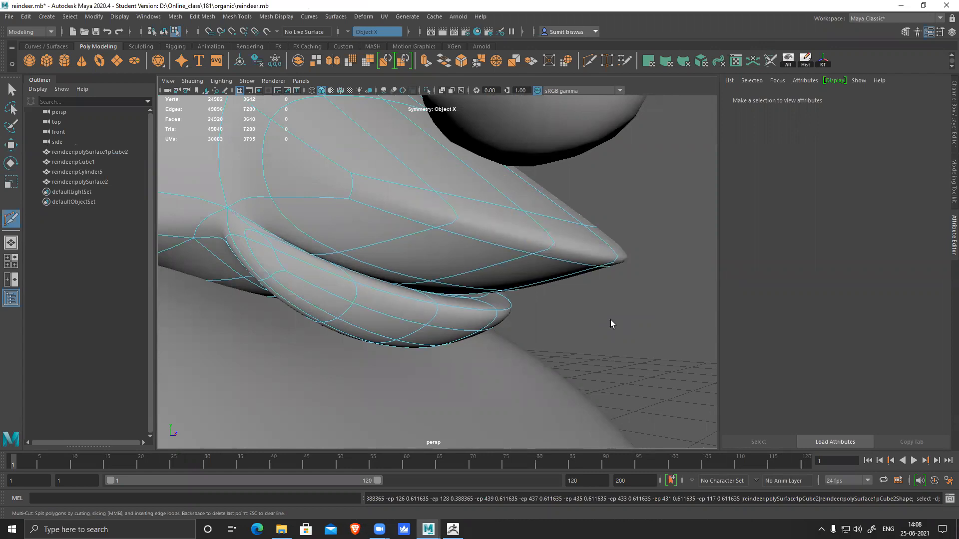
pyautogui.press('q')
pyautogui.moveTo(475, 205); pyautogui.dragTo(529, 172, button='right')
# Examine the head, mouth and nose from the front and the side.
pyautogui.keyDown('alt'); pyautogui.moveTo(658, 277); pyautogui.dragTo(488, 320, button='right'); pyautogui.keyUp('alt')
pyautogui.keyDown('alt'); pyautogui.moveTo(488, 321); pyautogui.dragTo(423, 332); pyautogui.keyUp('alt')
pyautogui.click(478, 298)
pyautogui.keyDown('alt'); pyautogui.moveTo(478, 300); pyautogui.dragTo(510, 305, button='right'); pyautogui.keyUp('alt')
pyautogui.keyDown('alt'); pyautogui.moveTo(456, 308); pyautogui.dragTo(400, 308); pyautogui.keyUp('alt')
pyautogui.keyDown('alt'); pyautogui.moveTo(400, 308); pyautogui.dragTo(519, 310, button='right'); pyautogui.keyUp('alt')
pyautogui.keyDown('alt'); pyautogui.moveTo(519, 314); pyautogui.dragTo(408, 246); pyautogui.keyUp('alt')
pyautogui.keyDown('alt'); pyautogui.moveTo(408, 247); pyautogui.dragTo(409, 234, button='right'); pyautogui.keyUp('alt')
pyautogui.click(409, 233)
pyautogui.keyDown('alt'); pyautogui.moveTo(409, 233); pyautogui.dragTo(431, 263); pyautogui.keyUp('alt')
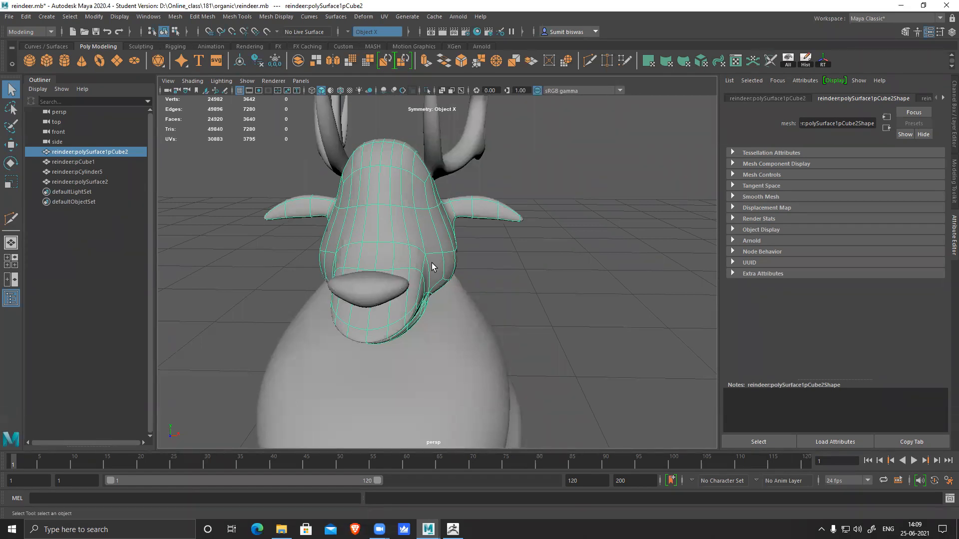
pyautogui.keyDown('alt'); pyautogui.moveTo(434, 273); pyautogui.dragTo(505, 298); pyautogui.keyUp('alt')
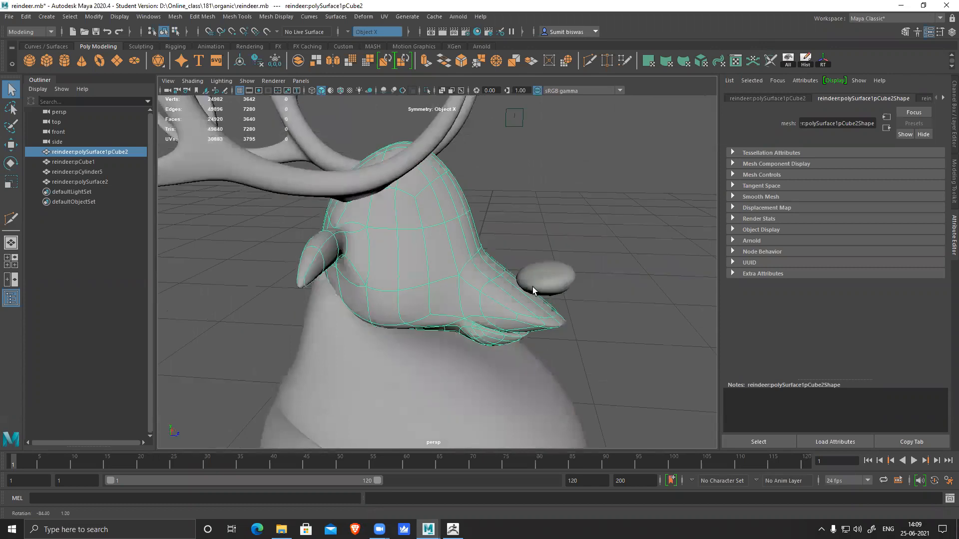
pyautogui.keyDown('alt'); pyautogui.moveTo(505, 298); pyautogui.dragTo(400, 272, button='middle'); pyautogui.keyUp('alt')
pyautogui.scroll(2, 397, 273)
pyautogui.keyDown('alt'); pyautogui.moveTo(378, 278); pyautogui.dragTo(384, 268); pyautogui.keyUp('alt')
pyautogui.keyDown('alt'); pyautogui.moveTo(385, 268); pyautogui.dragTo(465, 295, button='middle'); pyautogui.keyUp('alt')
pyautogui.scroll(3, 462, 282)
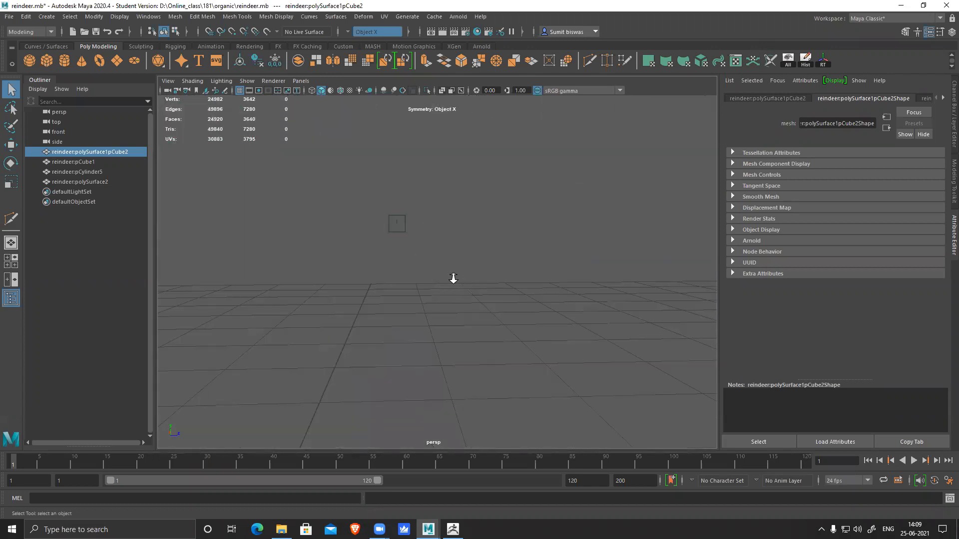
pyautogui.scroll(-4, 462, 279)
# Move the faces on the underside of the nose downward, leaving the nose deselected in object mode.
pyautogui.click(423, 255)
pyautogui.scroll(1, 399, 230)
pyautogui.moveTo(398, 229); pyautogui.dragTo(400, 256, button='right')
pyautogui.click(372, 285)
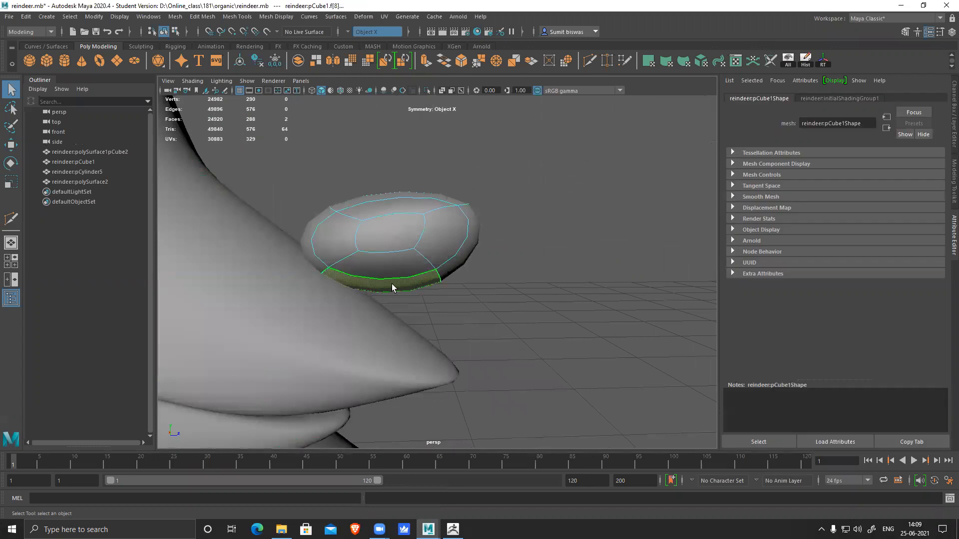
pyautogui.press('w')
pyautogui.moveTo(370, 243); pyautogui.dragTo(370, 272)
pyautogui.keyDown('alt'); pyautogui.moveTo(586, 325); pyautogui.dragTo(492, 306, button='right'); pyautogui.keyUp('alt')
pyautogui.keyDown('alt'); pyautogui.moveTo(487, 307); pyautogui.dragTo(374, 286); pyautogui.keyUp('alt')
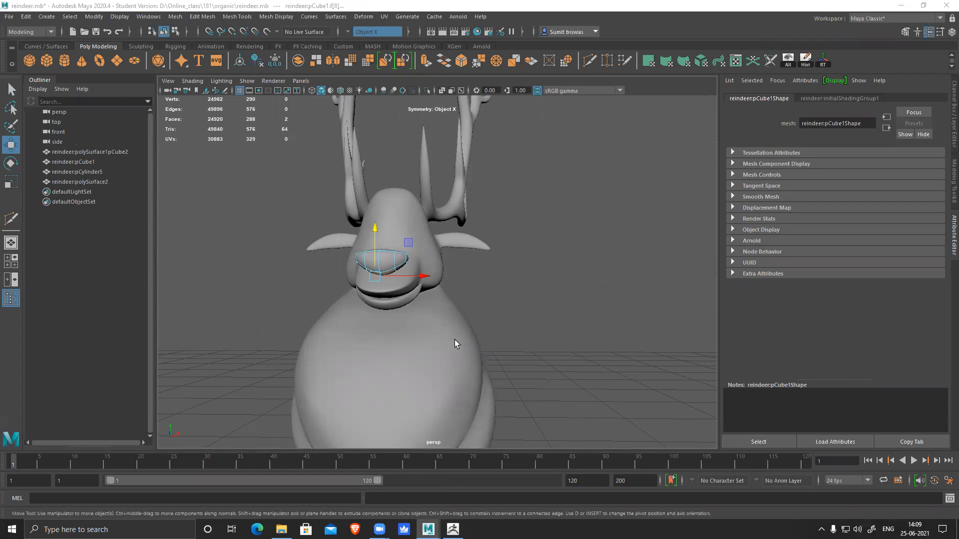
pyautogui.keyDown('alt'); pyautogui.moveTo(447, 332); pyautogui.dragTo(418, 359, button='right'); pyautogui.keyUp('alt')
pyautogui.keyDown('alt'); pyautogui.moveTo(418, 360); pyautogui.dragTo(422, 338); pyautogui.keyUp('alt')
pyautogui.moveTo(424, 231); pyautogui.dragTo(471, 214, button='right')
pyautogui.click(563, 223)
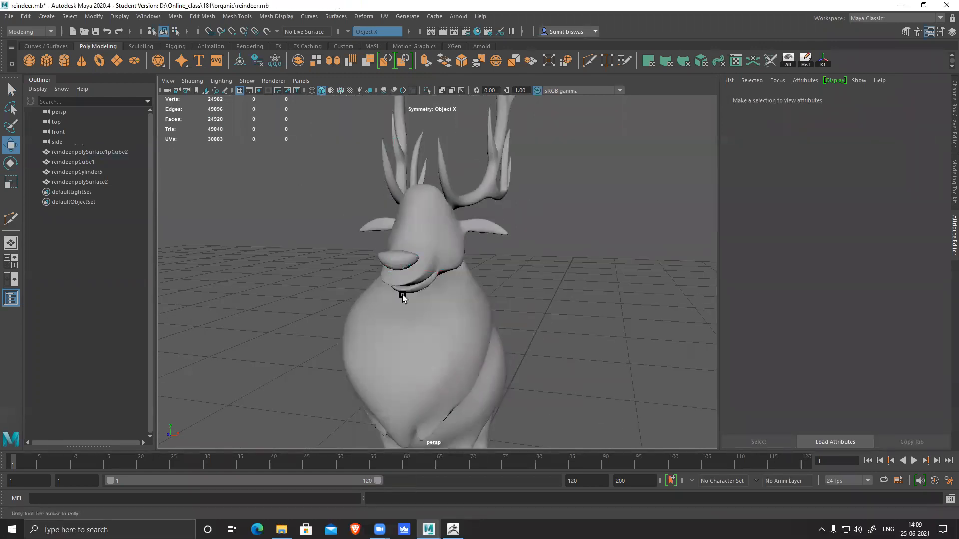
# Collapse the edge on the body's shoulder above the front leg.
pyautogui.keyDown('alt'); pyautogui.moveTo(462, 312); pyautogui.dragTo(323, 355, button='right'); pyautogui.keyUp('alt')
pyautogui.keyDown('alt'); pyautogui.moveTo(324, 355); pyautogui.dragTo(510, 296); pyautogui.keyUp('alt')
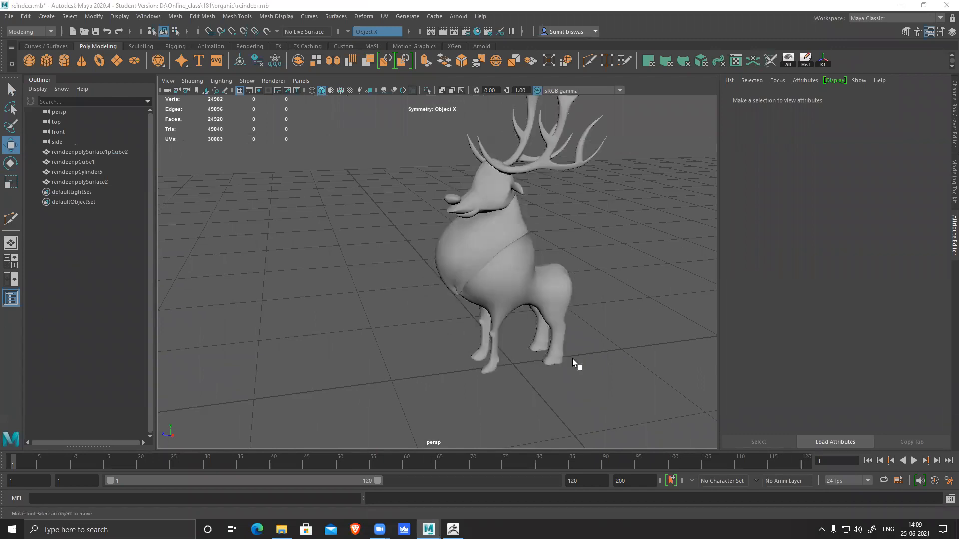
pyautogui.keyDown('alt'); pyautogui.moveTo(582, 351); pyautogui.dragTo(448, 312); pyautogui.keyUp('alt')
pyautogui.scroll(3, 498, 311)
pyautogui.click(495, 311)
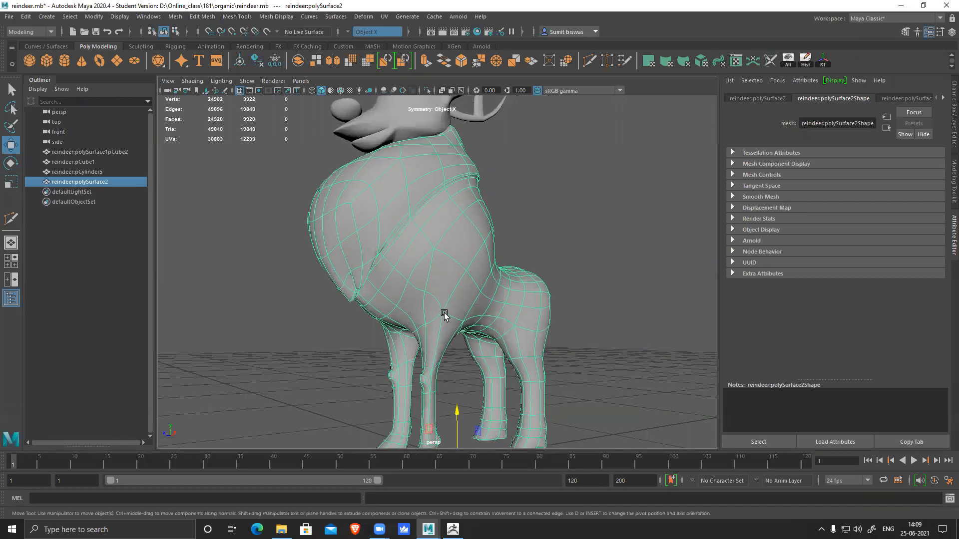
pyautogui.keyDown('alt'); pyautogui.moveTo(437, 331); pyautogui.dragTo(444, 327); pyautogui.keyUp('alt')
pyautogui.scroll(3, 437, 285)
pyautogui.moveTo(427, 256); pyautogui.dragTo(427, 227, button='right')
pyautogui.click(410, 289)
pyautogui.keyDown('shift'); pyautogui.moveTo(445, 281); pyautogui.dragTo(591, 236, button='right'); pyautogui.keyUp('shift')
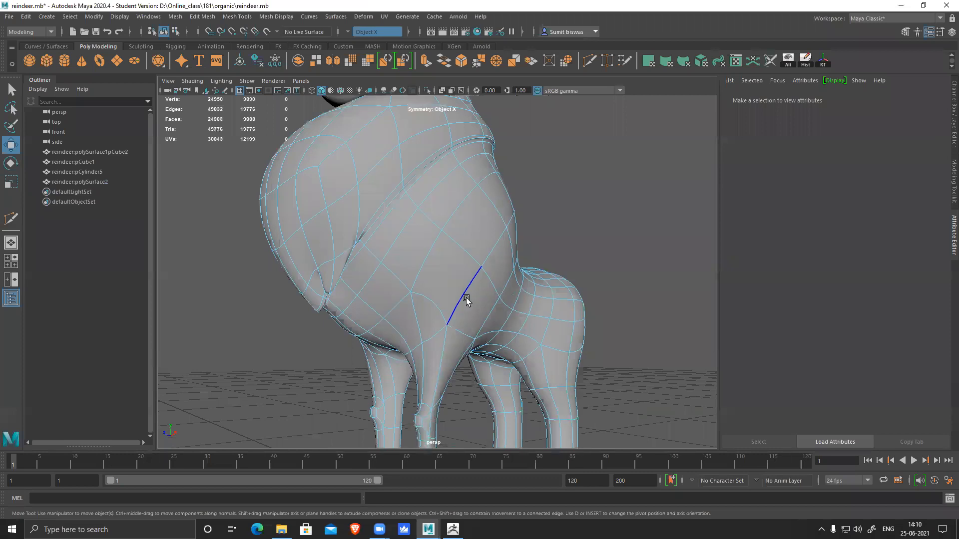
pyautogui.click(436, 305)
pyautogui.keyDown('shift'); pyautogui.moveTo(457, 225); pyautogui.dragTo(712, 252, button='right'); pyautogui.keyUp('shift')
pyautogui.hotkey('ctrl', 'z')
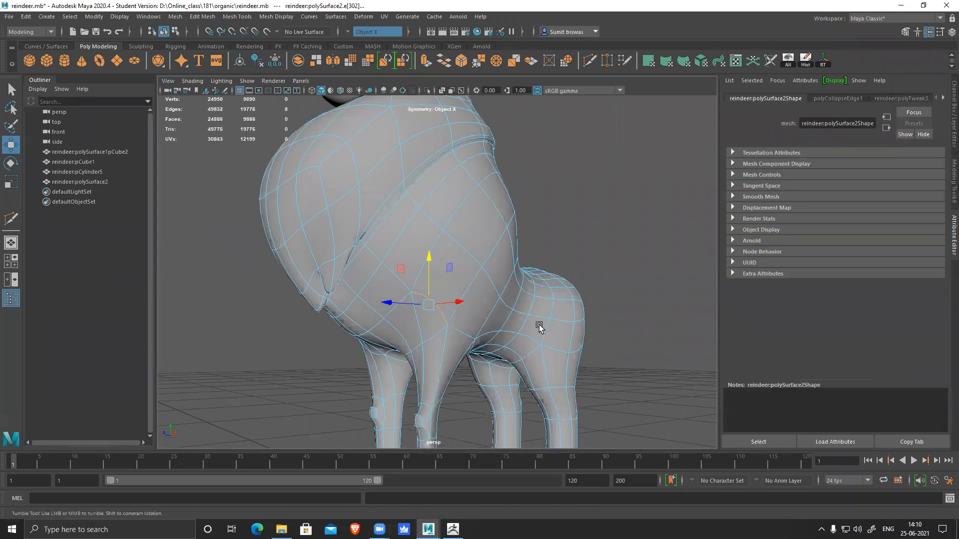
# Select an edge loop on the side of the torso and move it slightly outward, finishing in object mode.
pyautogui.keyDown('alt'); pyautogui.moveTo(536, 327); pyautogui.dragTo(559, 321); pyautogui.keyUp('alt')
pyautogui.moveTo(486, 231); pyautogui.dragTo(614, 186, button='right')
pyautogui.click(492, 278)
pyautogui.keyDown('alt'); pyautogui.moveTo(642, 332); pyautogui.dragTo(688, 316); pyautogui.keyUp('alt')
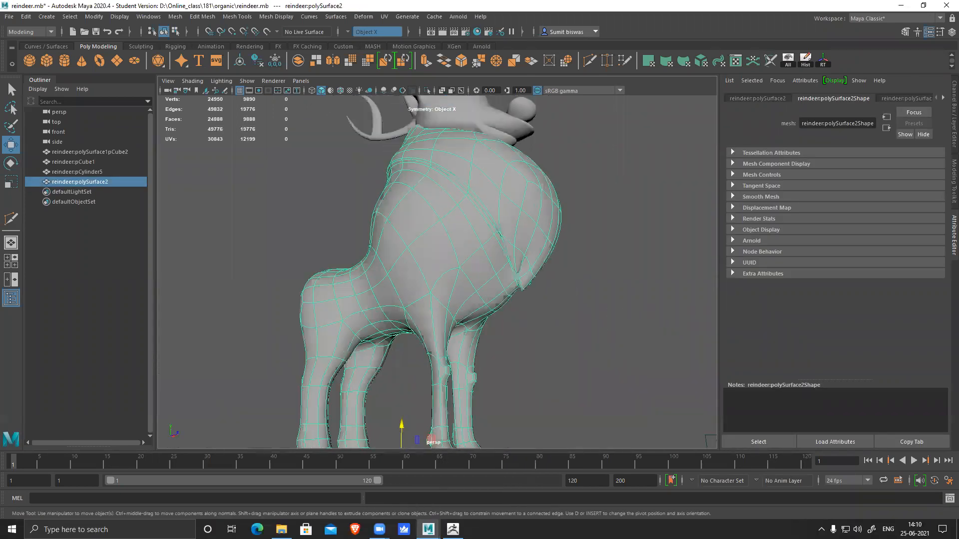
pyautogui.hotkey('alt', 'Tab')
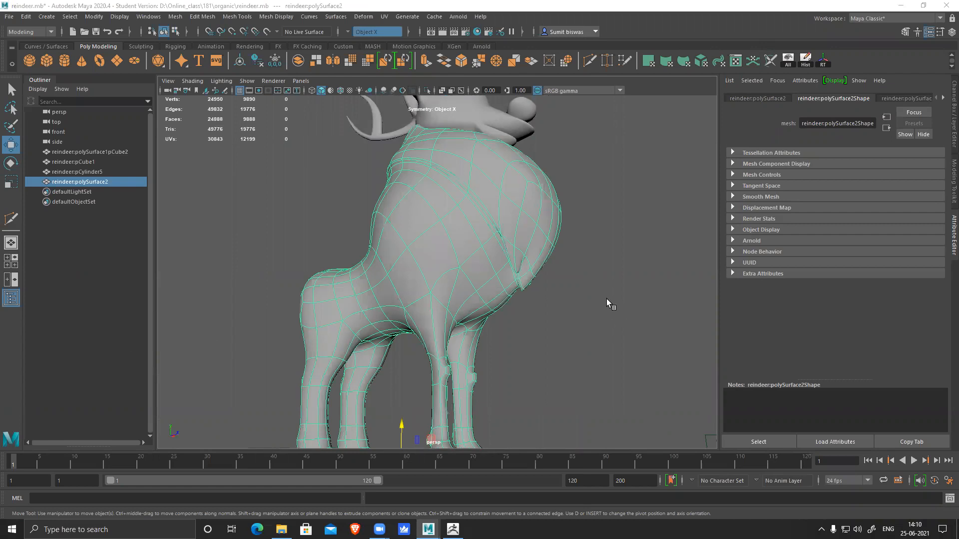
pyautogui.keyDown('alt'); pyautogui.moveTo(510, 325); pyautogui.dragTo(533, 331); pyautogui.keyUp('alt')
pyautogui.keyDown('alt'); pyautogui.moveTo(596, 335); pyautogui.dragTo(477, 303); pyautogui.keyUp('alt')
pyautogui.scroll(6, 459, 287)
pyautogui.moveTo(387, 242); pyautogui.dragTo(392, 231, button='right')
pyautogui.doubleClick(422, 256)
pyautogui.keyDown('alt'); pyautogui.moveTo(430, 262); pyautogui.dragTo(501, 274); pyautogui.keyUp('alt')
pyautogui.keyDown('alt'); pyautogui.moveTo(537, 268); pyautogui.dragTo(413, 264, button='middle'); pyautogui.keyUp('alt')
pyautogui.moveTo(534, 259); pyautogui.dragTo(544, 261)
pyautogui.keyDown('alt'); pyautogui.moveTo(579, 302); pyautogui.dragTo(471, 278); pyautogui.keyUp('alt')
pyautogui.moveTo(375, 187); pyautogui.dragTo(426, 160, button='right')
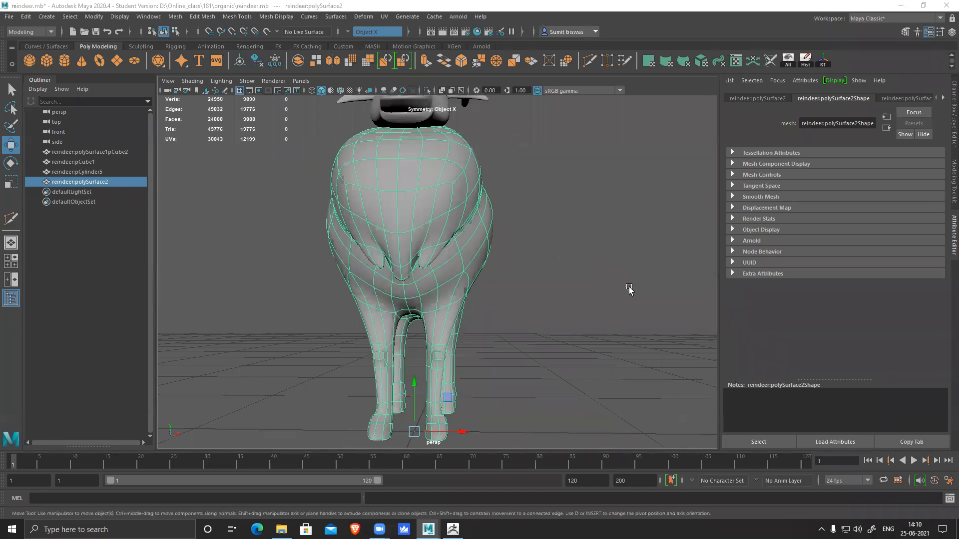
# Examine the shape of the reindeer's body from the front and the side.
pyautogui.keyDown('alt'); pyautogui.moveTo(631, 290); pyautogui.dragTo(553, 293, button='right'); pyautogui.keyUp('alt')
pyautogui.keyDown('alt'); pyautogui.moveTo(475, 310); pyautogui.dragTo(438, 250); pyautogui.keyUp('alt')
pyautogui.click(569, 168)
pyautogui.keyDown('alt'); pyautogui.moveTo(493, 209); pyautogui.dragTo(474, 212); pyautogui.keyUp('alt')
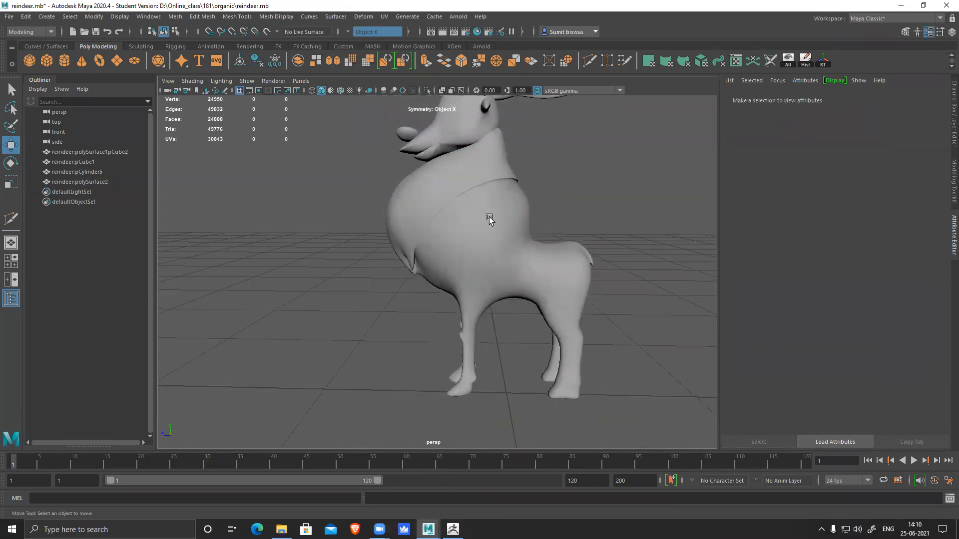
pyautogui.keyDown('alt'); pyautogui.moveTo(507, 234); pyautogui.dragTo(457, 261, button='middle'); pyautogui.keyUp('alt')
pyautogui.keyDown('alt'); pyautogui.moveTo(458, 261); pyautogui.dragTo(430, 231); pyautogui.keyUp('alt')
pyautogui.keyDown('alt'); pyautogui.moveTo(431, 231); pyautogui.dragTo(490, 255, button='right'); pyautogui.keyUp('alt')
pyautogui.keyDown('alt'); pyautogui.moveTo(489, 255); pyautogui.dragTo(492, 338, button='middle'); pyautogui.keyUp('alt')
# Apply Edit Edge Flow to the edge loop at the back of the collar and deselect the body.
pyautogui.click(434, 198)
pyautogui.keyDown('alt'); pyautogui.moveTo(459, 204); pyautogui.dragTo(462, 206, button='right'); pyautogui.keyUp('alt')
pyautogui.keyDown('alt'); pyautogui.moveTo(462, 206); pyautogui.dragTo(449, 243, button='middle'); pyautogui.keyUp('alt')
pyautogui.moveTo(449, 244); pyautogui.dragTo(450, 298, button='right')
pyautogui.doubleClick(431, 184)
pyautogui.keyDown('alt'); pyautogui.moveTo(546, 310); pyautogui.dragTo(461, 298, button='right'); pyautogui.keyUp('alt')
pyautogui.keyDown('alt'); pyautogui.moveTo(461, 297); pyautogui.dragTo(452, 215, button='middle'); pyautogui.keyUp('alt')
pyautogui.keyDown('alt'); pyautogui.moveTo(452, 215); pyautogui.dragTo(450, 170, button='right'); pyautogui.keyUp('alt')
pyautogui.click(565, 150)
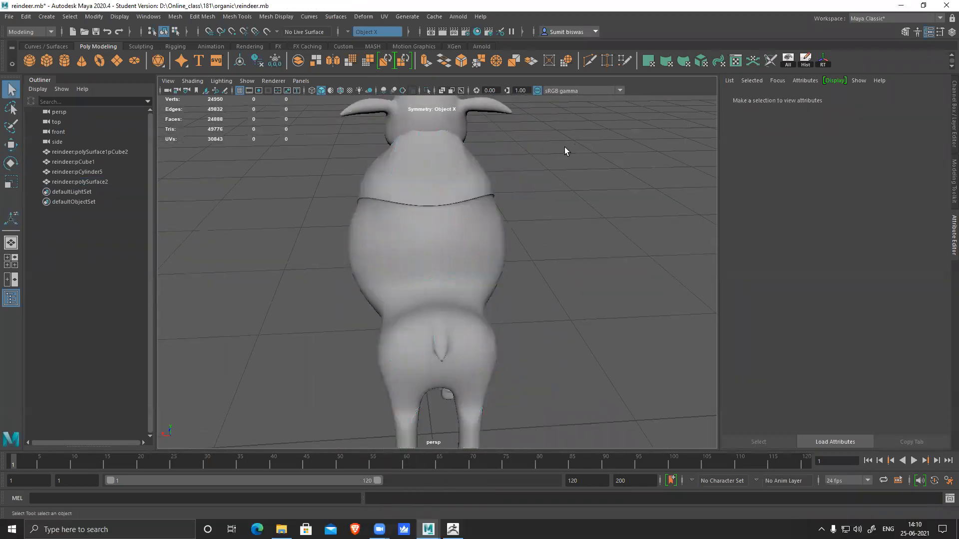
# Apply Edit Edge Flow to the two vertical edge loops down the front of the chest.
pyautogui.keyDown('alt'); pyautogui.moveTo(340, 235); pyautogui.dragTo(423, 205); pyautogui.keyUp('alt')
pyautogui.click(424, 207)
pyautogui.keyDown('alt'); pyautogui.moveTo(515, 243); pyautogui.dragTo(465, 253, button='right'); pyautogui.keyUp('alt')
pyautogui.keyDown('alt'); pyautogui.moveTo(466, 254); pyautogui.dragTo(508, 271); pyautogui.keyUp('alt')
pyautogui.click(567, 229)
pyautogui.scroll(3, 506, 257)
pyautogui.click(484, 255)
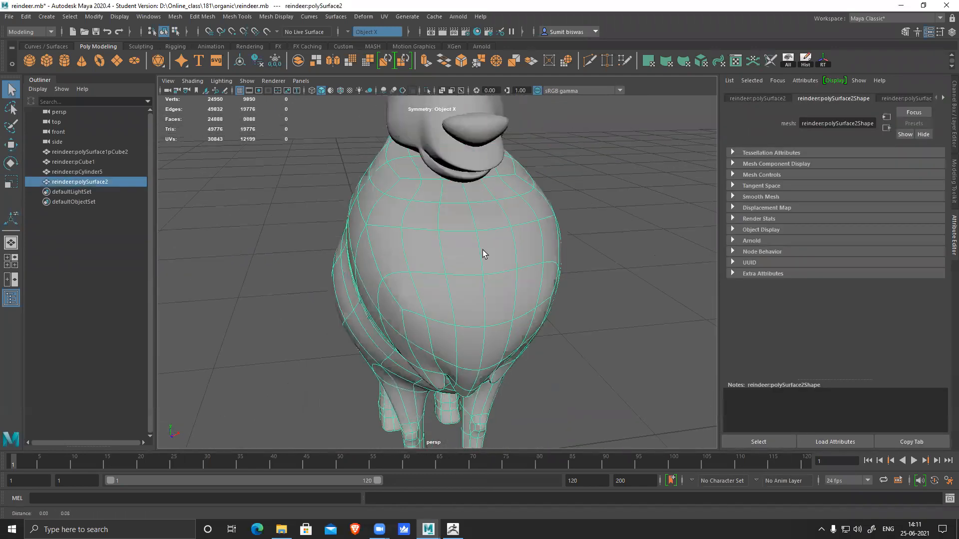
pyautogui.scroll(2, 477, 239)
pyautogui.keyDown('shift'); pyautogui.moveTo(471, 220); pyautogui.dragTo(477, 177, button='right'); pyautogui.keyUp('shift')
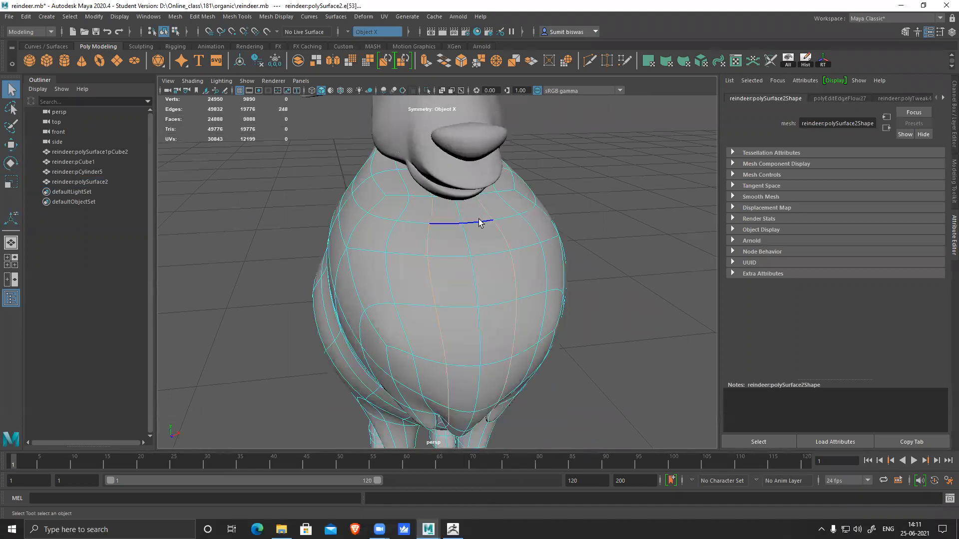
pyautogui.keyDown('shift'); pyautogui.moveTo(489, 218); pyautogui.dragTo(475, 323, button='right'); pyautogui.keyUp('shift')
# Try Edit Edge Flow on the collar's horizontal edge loop, undo it and return to object mode.
pyautogui.keyDown('alt'); pyautogui.moveTo(428, 278); pyautogui.dragTo(503, 235); pyautogui.keyUp('alt')
pyautogui.click(460, 189)
pyautogui.doubleClick(459, 188)
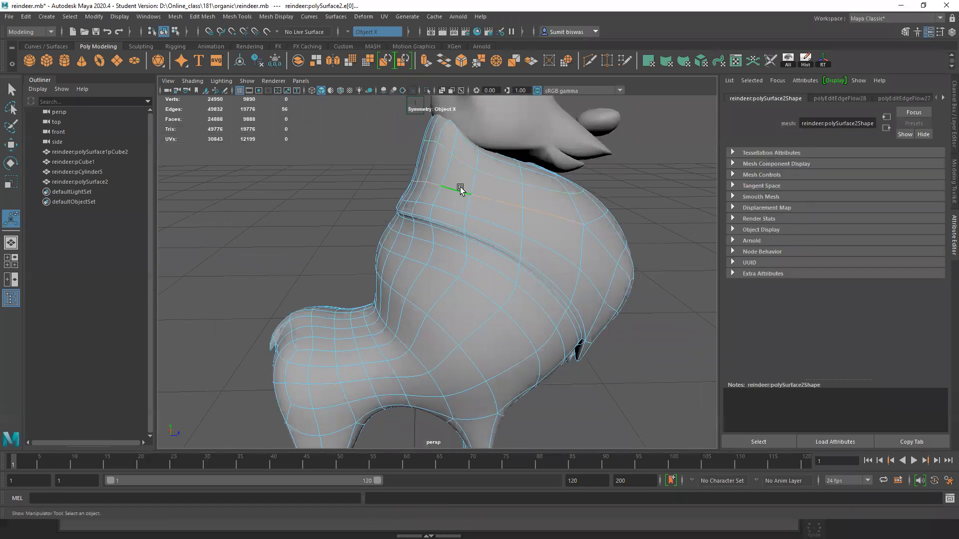
pyautogui.press('g')
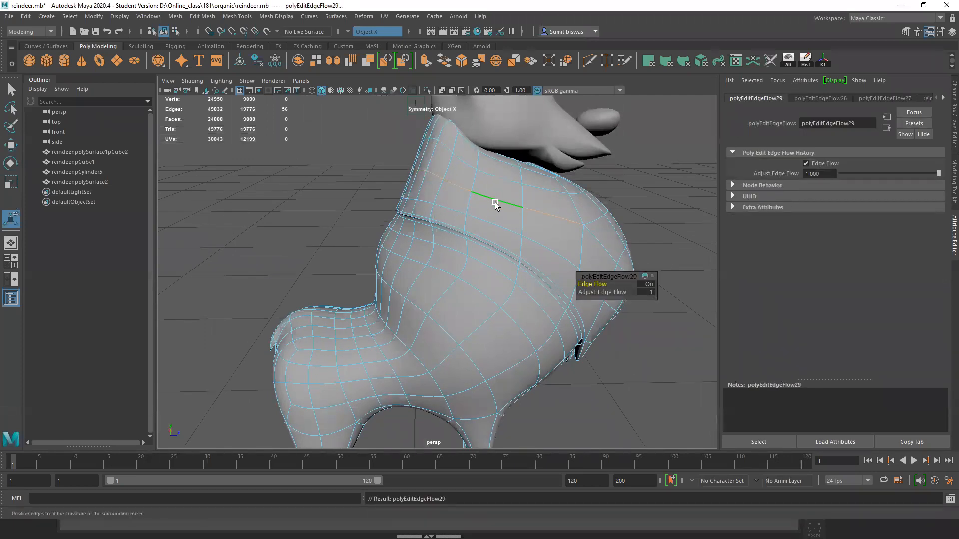
pyautogui.hotkey('ctrl', 'z')
pyautogui.moveTo(461, 177); pyautogui.dragTo(535, 150, button='right')
pyautogui.press('q')
pyautogui.click(630, 228)
# Select all four reindeer meshes together: head, nose, antlers and body.
pyautogui.keyDown('alt'); pyautogui.moveTo(629, 223); pyautogui.dragTo(510, 260); pyautogui.keyUp('alt')
pyautogui.scroll(5, 520, 259)
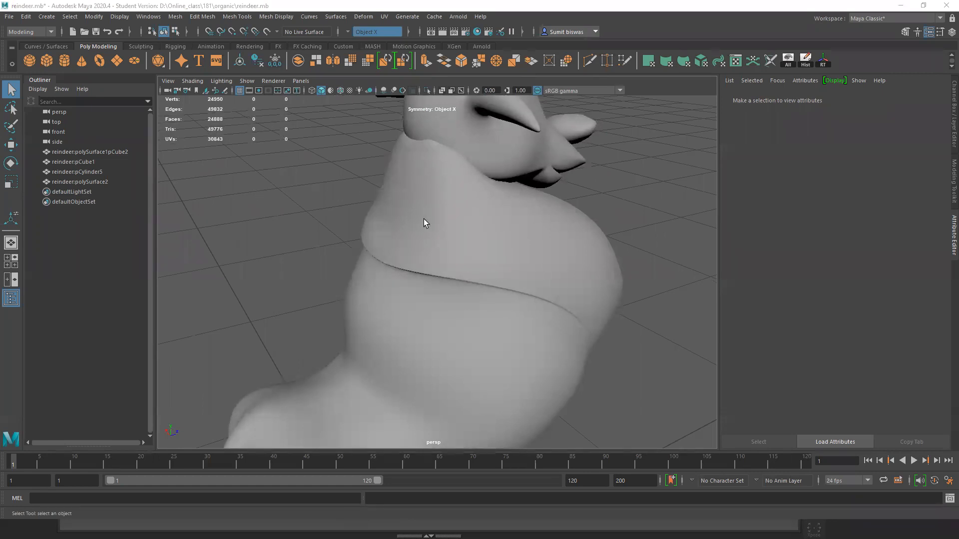
pyautogui.scroll(-5, 510, 291)
pyautogui.keyDown('alt'); pyautogui.moveTo(375, 283); pyautogui.dragTo(509, 295); pyautogui.keyUp('alt')
pyautogui.keyDown('alt'); pyautogui.moveTo(509, 295); pyautogui.dragTo(528, 304, button='right'); pyautogui.keyUp('alt')
pyautogui.keyDown('alt'); pyautogui.moveTo(528, 303); pyautogui.dragTo(464, 296); pyautogui.keyUp('alt')
pyautogui.moveTo(302, 171); pyautogui.dragTo(602, 430)
pyautogui.keyDown('alt'); pyautogui.moveTo(563, 362); pyautogui.dragTo(426, 360); pyautogui.keyUp('alt')
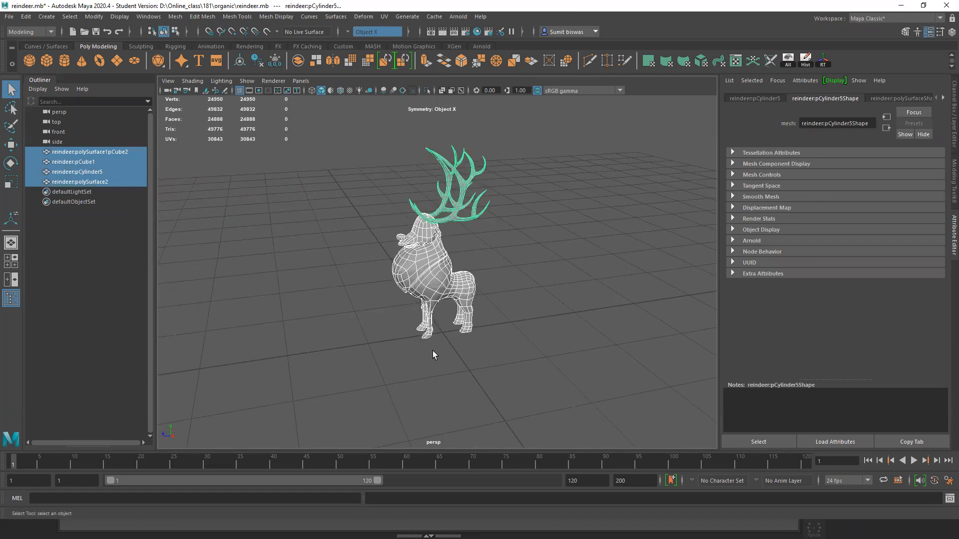
pyautogui.keyDown('alt'); pyautogui.moveTo(419, 292); pyautogui.dragTo(405, 302); pyautogui.keyUp('alt')
pyautogui.keyDown('alt'); pyautogui.moveTo(399, 308); pyautogui.dragTo(489, 315, button='right'); pyautogui.keyUp('alt')
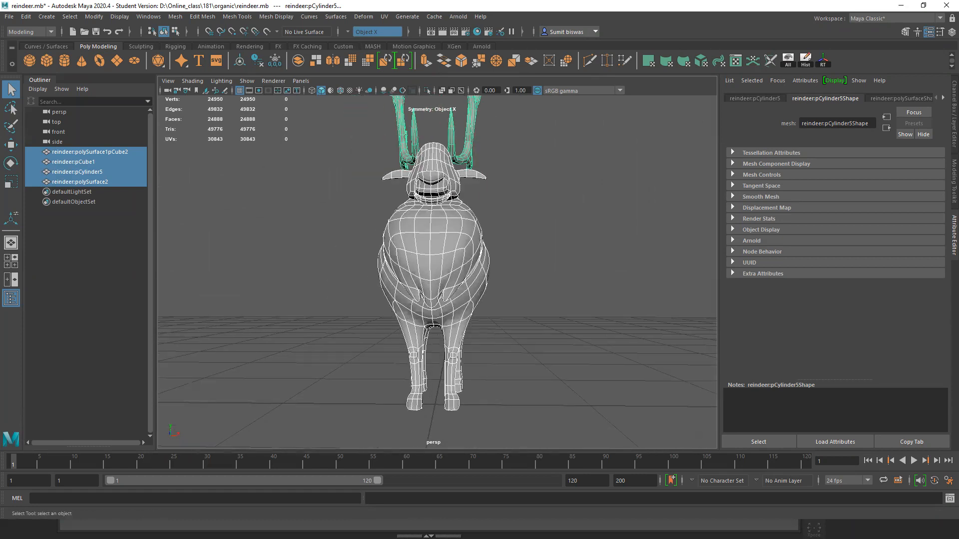
# Glance at the reference images in the organic folder and inspect the selected reindeer meshes from several angles.
pyautogui.keyDown('alt'); pyautogui.moveTo(556, 303); pyautogui.dragTo(441, 237); pyautogui.keyUp('alt')
pyautogui.keyDown('alt'); pyautogui.moveTo(376, 207); pyautogui.dragTo(468, 201); pyautogui.keyUp('alt')
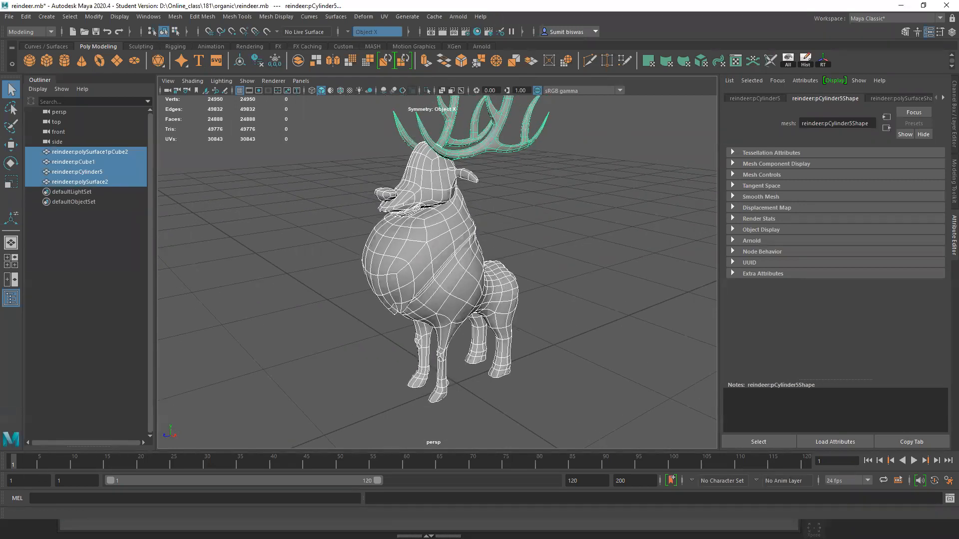
pyautogui.hotkey('alt', 'Tab')
pyautogui.click(909, 242)
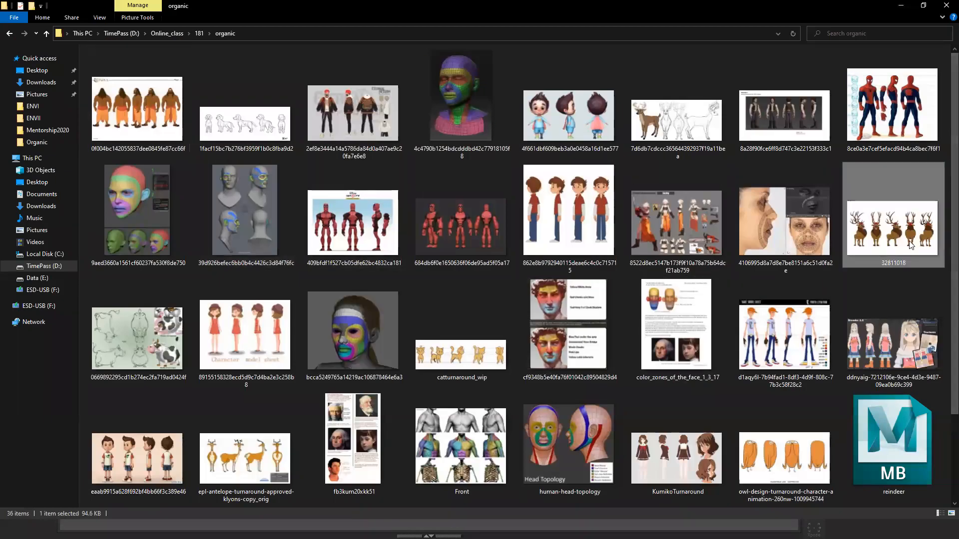
pyautogui.click(900, 5)
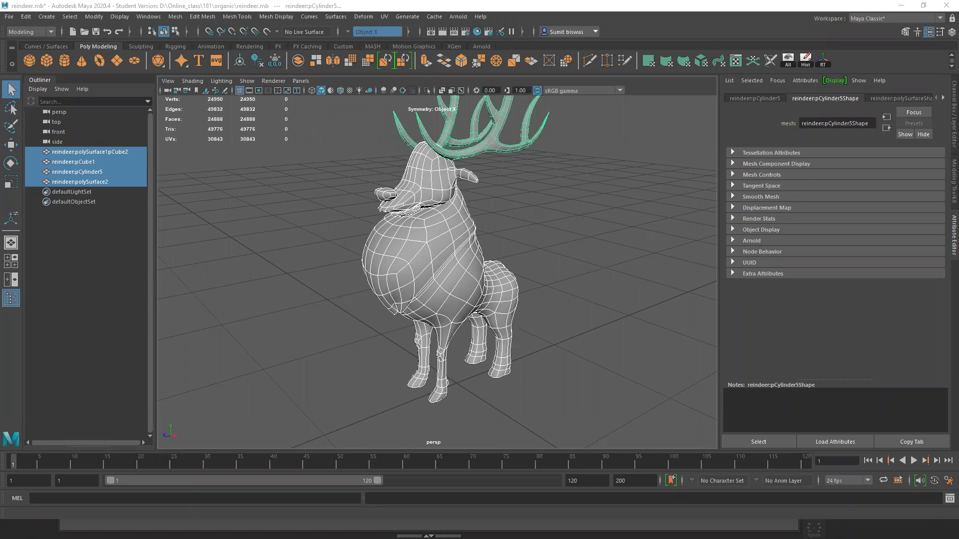
pyautogui.keyDown('alt'); pyautogui.moveTo(399, 252); pyautogui.dragTo(562, 239); pyautogui.keyUp('alt')
pyautogui.moveTo(523, 260)
pyautogui.keyDown('alt'); pyautogui.mouseDown(button='right')
pyautogui.moveTo(473, 271)
pyautogui.moveTo(520, 253)
pyautogui.mouseUp(button='right'); pyautogui.keyUp('alt')
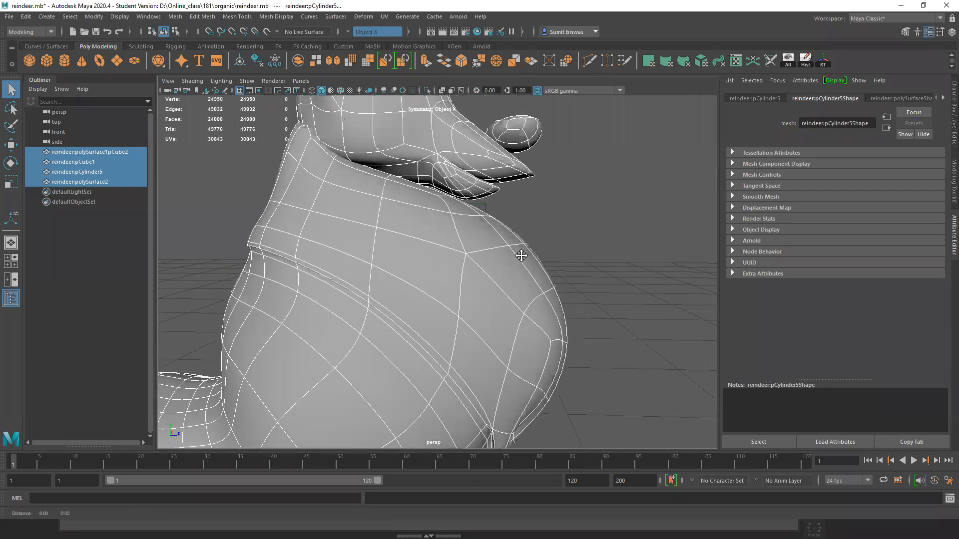
pyautogui.press('f')
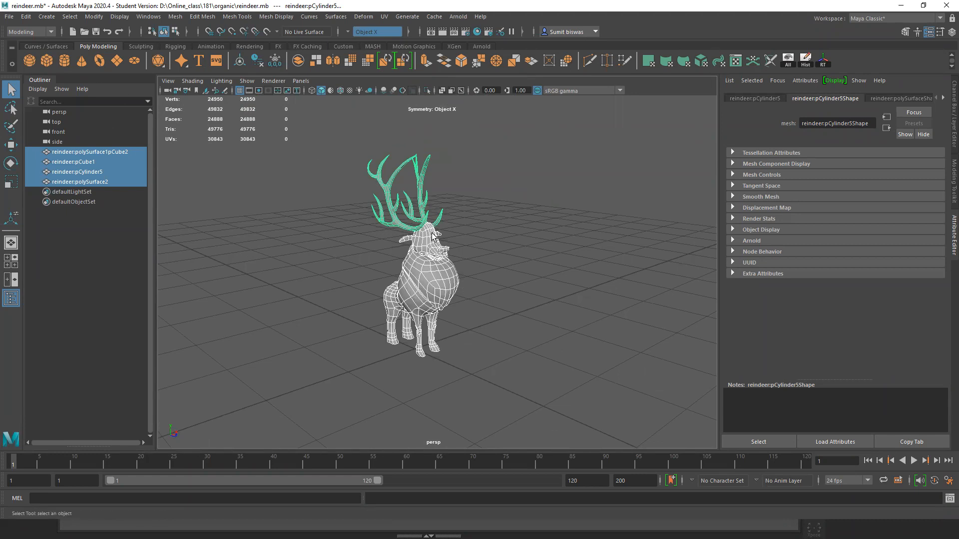
pyautogui.click(10, 16)
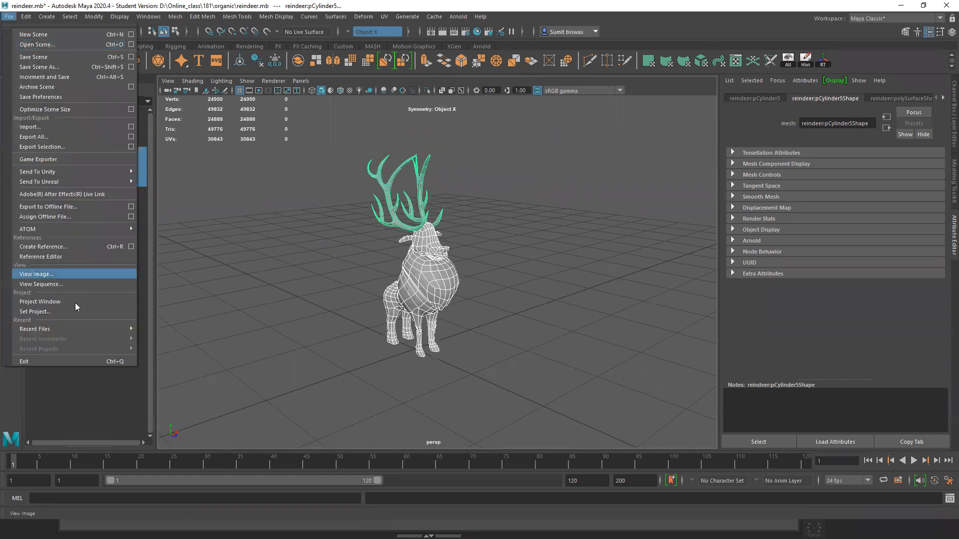
pyautogui.click(72, 146)
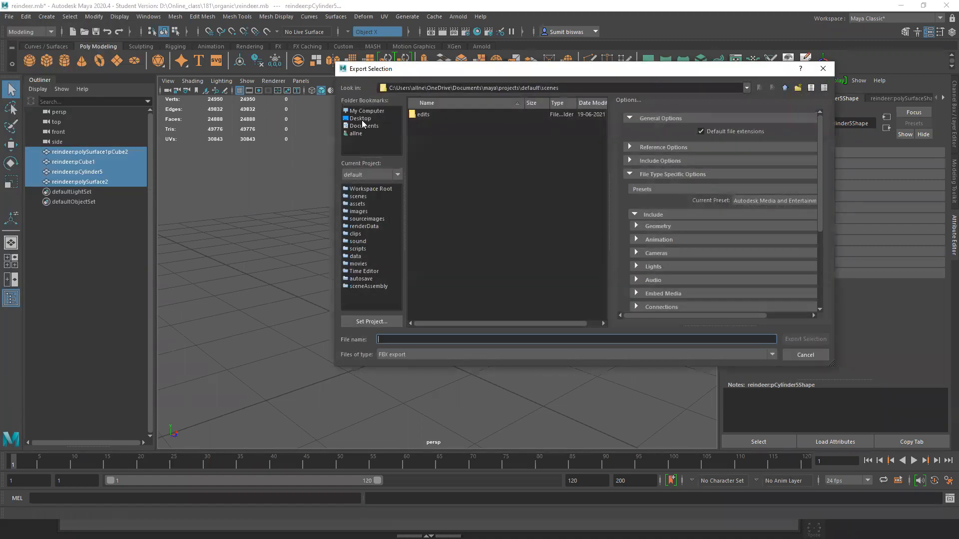
pyautogui.click(360, 119)
pyautogui.click(425, 356)
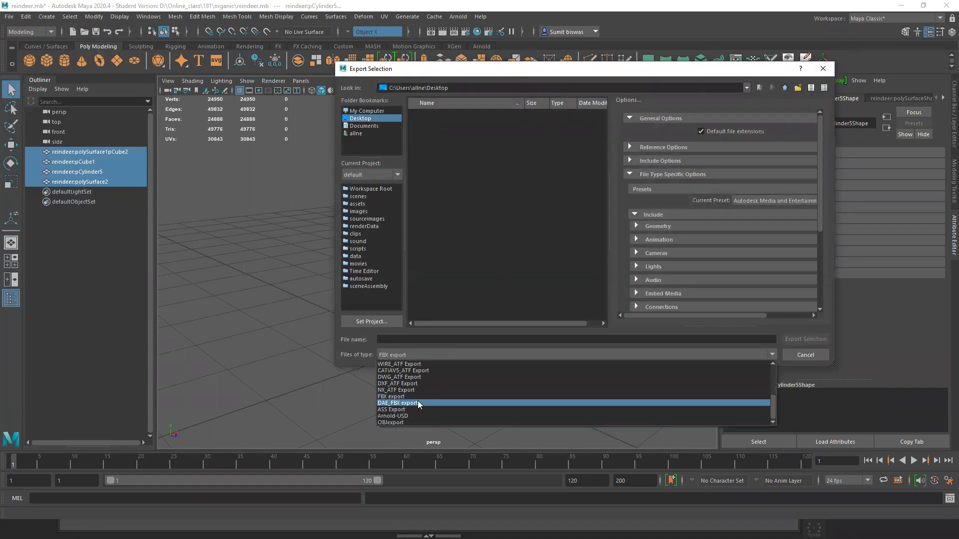
pyautogui.scroll(4, 415, 403)
pyautogui.scroll(-3, 415, 403)
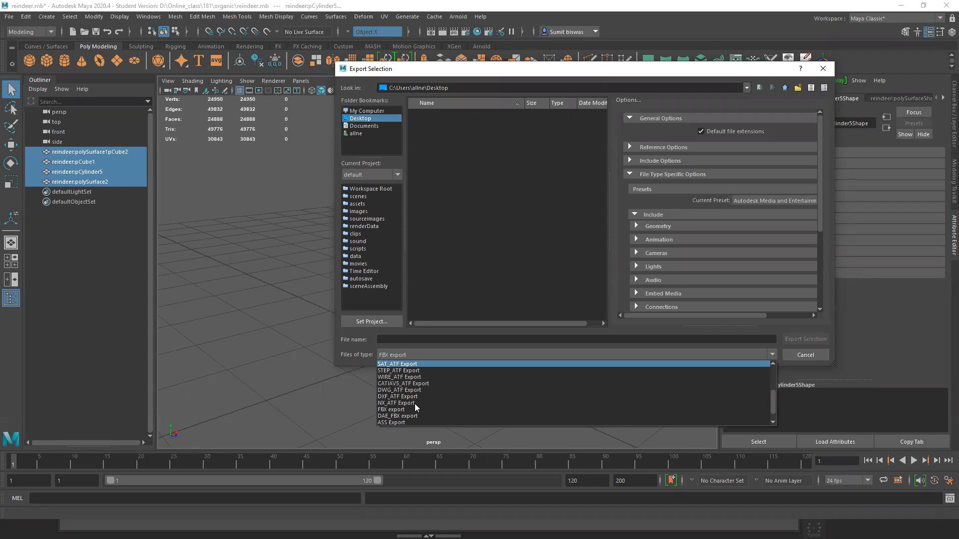
pyautogui.click(804, 353)
pyautogui.click(805, 354)
# Set up an export of the selected meshes to the Desktop with FBX export as the file type.
pyautogui.scroll(5, 554, 200)
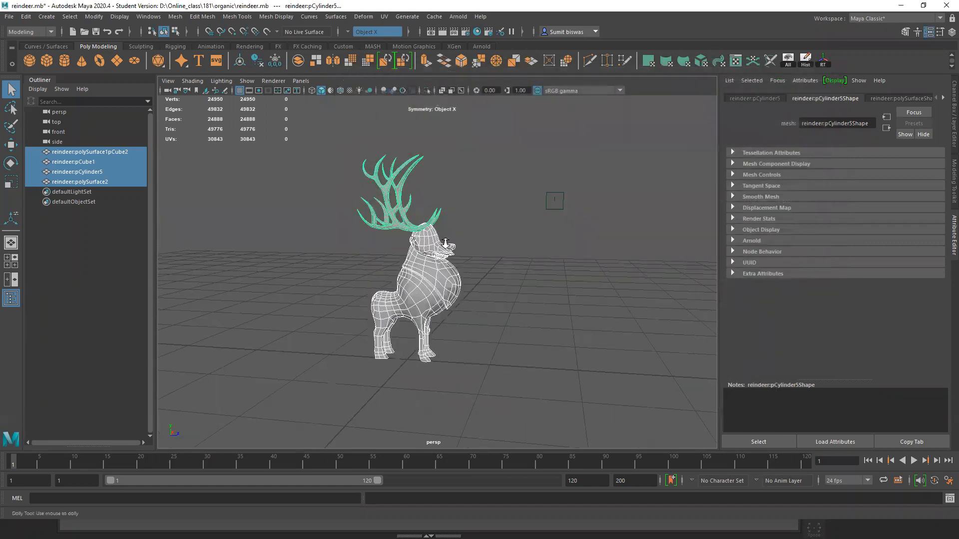
pyautogui.scroll(-5, 310, 253)
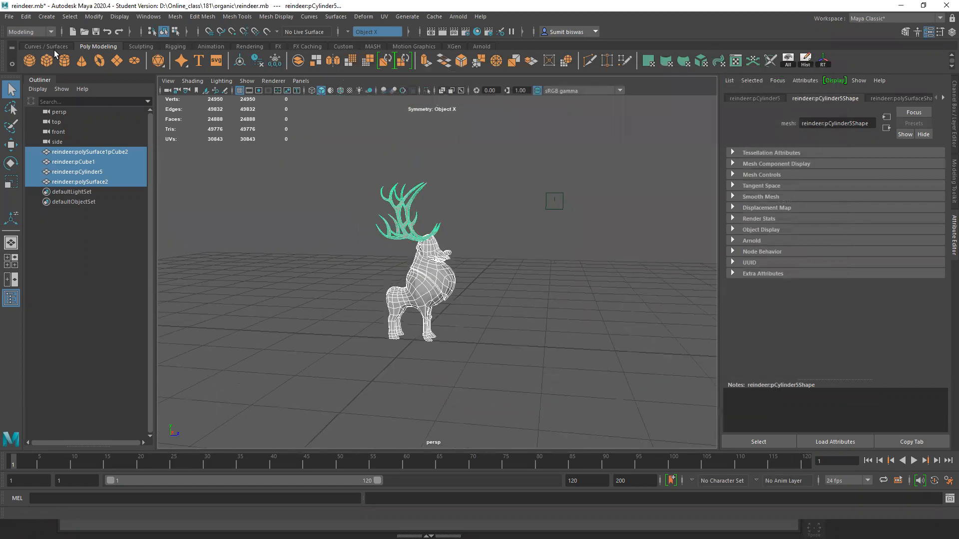
pyautogui.click(9, 17)
pyautogui.click(66, 146)
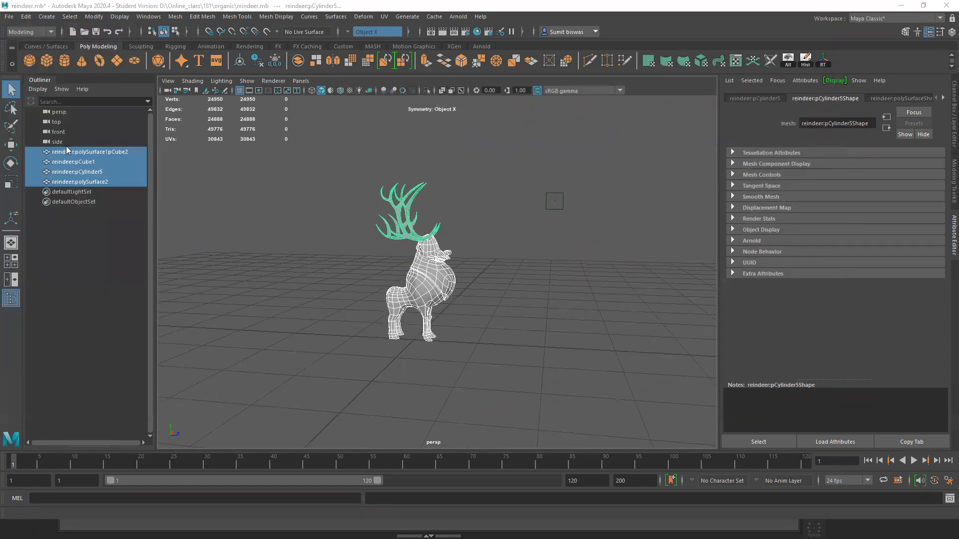
pyautogui.click(360, 119)
pyautogui.click(436, 354)
pyautogui.scroll(3, 452, 392)
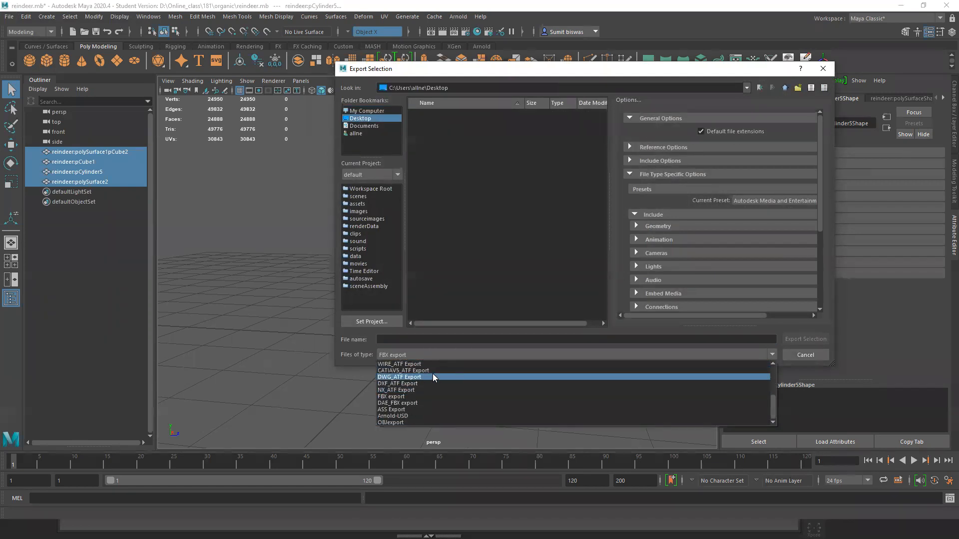
pyautogui.click(432, 373)
pyautogui.click(405, 351)
pyautogui.scroll(-1, 447, 393)
pyautogui.scroll(-4, 446, 393)
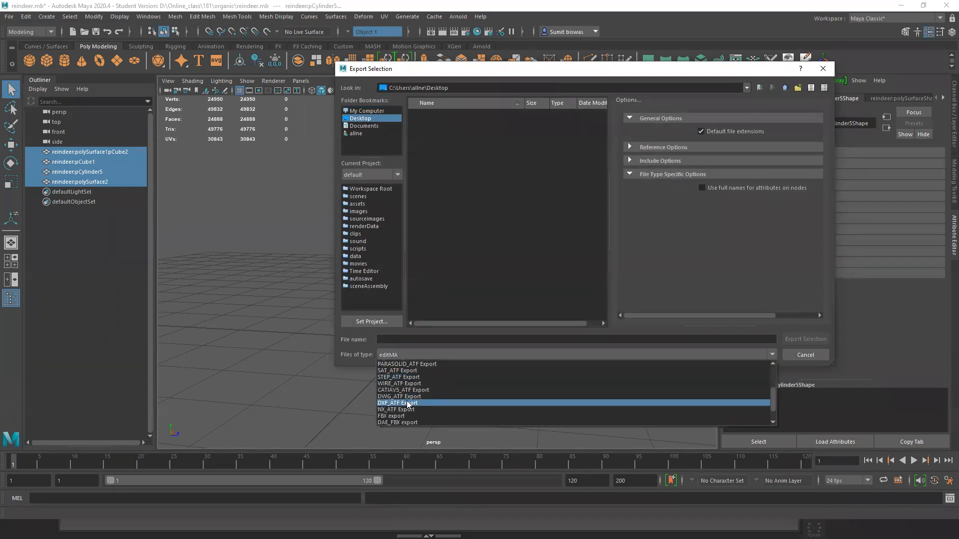
pyautogui.click(405, 413)
# Name the export file raindeer and export the selection.
pyautogui.click(417, 340)
pyautogui.write('rain')
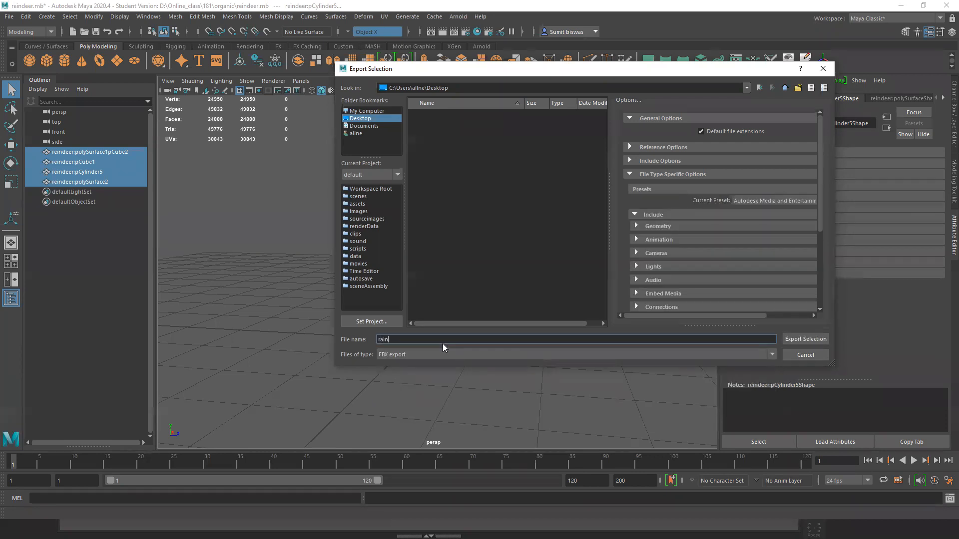
pyautogui.write('deer')
pyautogui.press('Return')
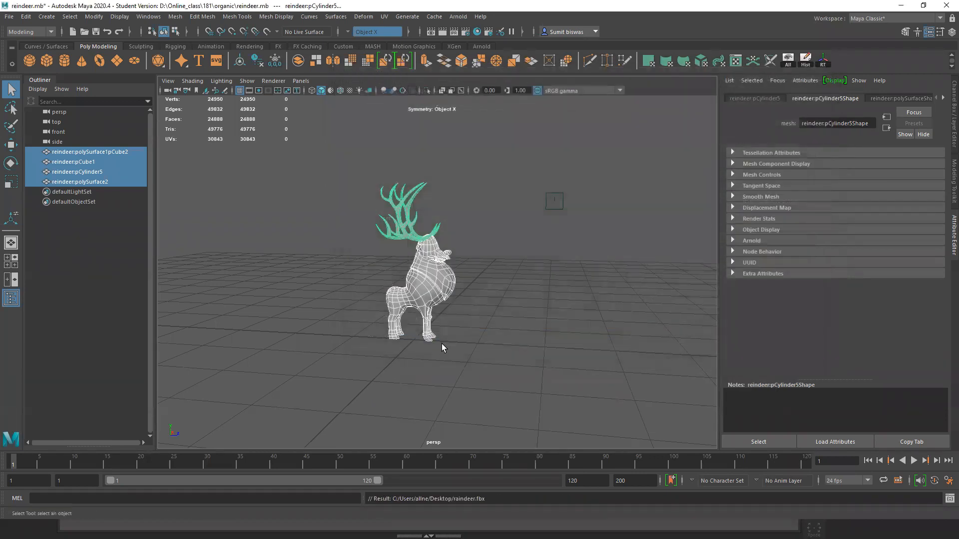
# Switch to ZBrush and import the raindeer file from the Desktop, keeping the default FBX import options.
pyautogui.click(901, 6)
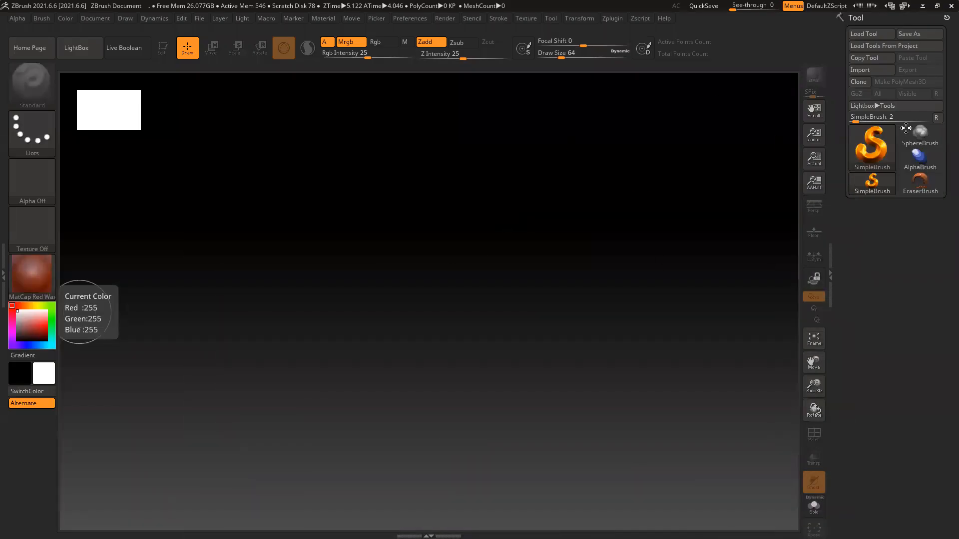
pyautogui.click(878, 71)
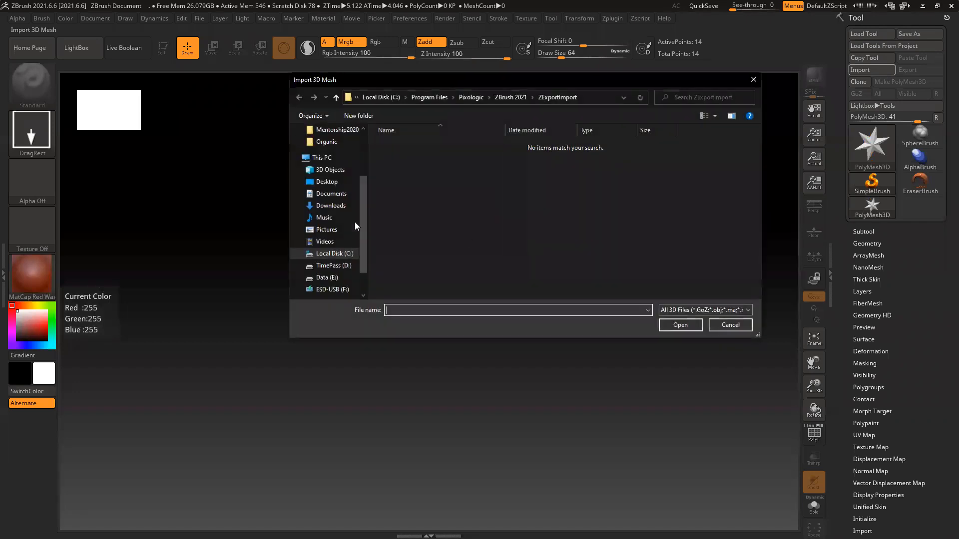
pyautogui.click(328, 181)
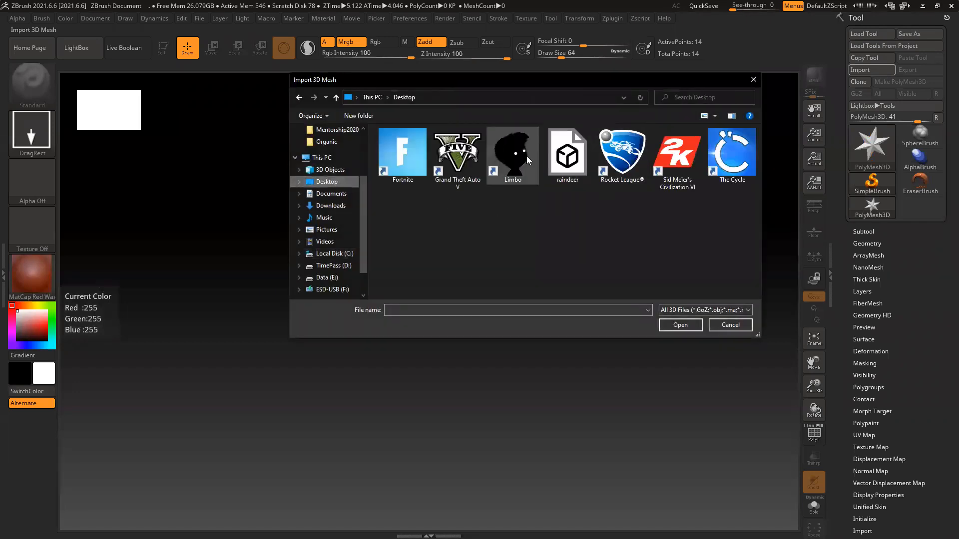
pyautogui.click(567, 156)
pyautogui.click(686, 327)
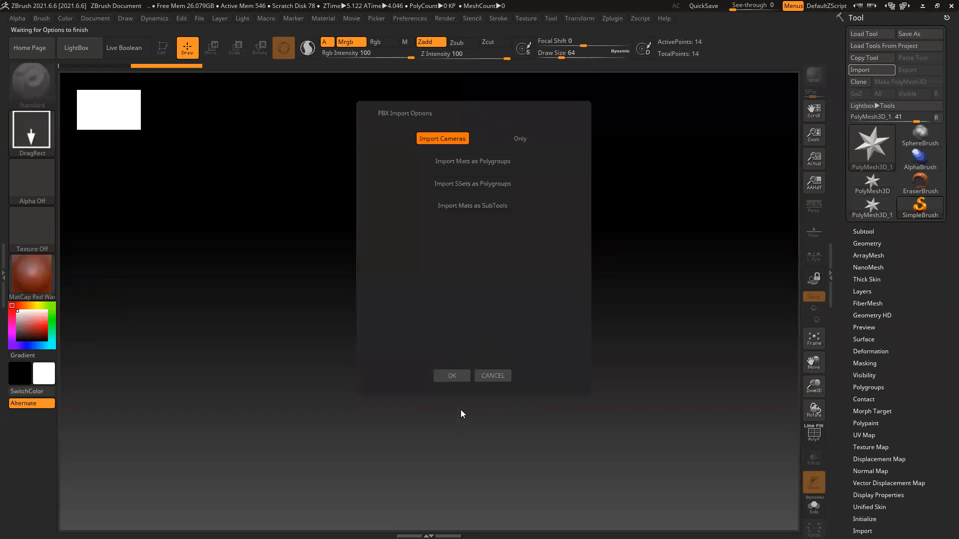
pyautogui.click(452, 375)
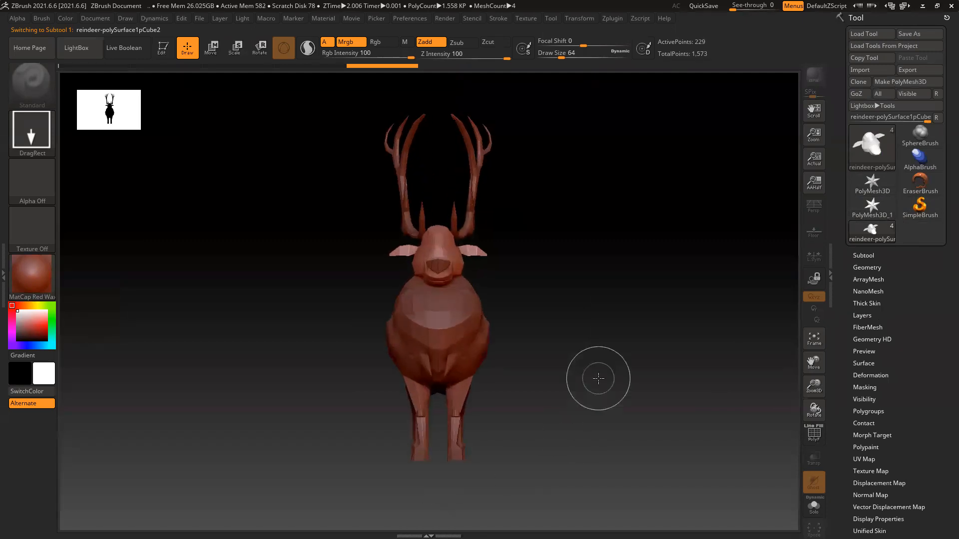
# Enable Edit mode, expand the subtool list to review the imported parts, and rotate the reindeer to a side view.
pyautogui.click(865, 255)
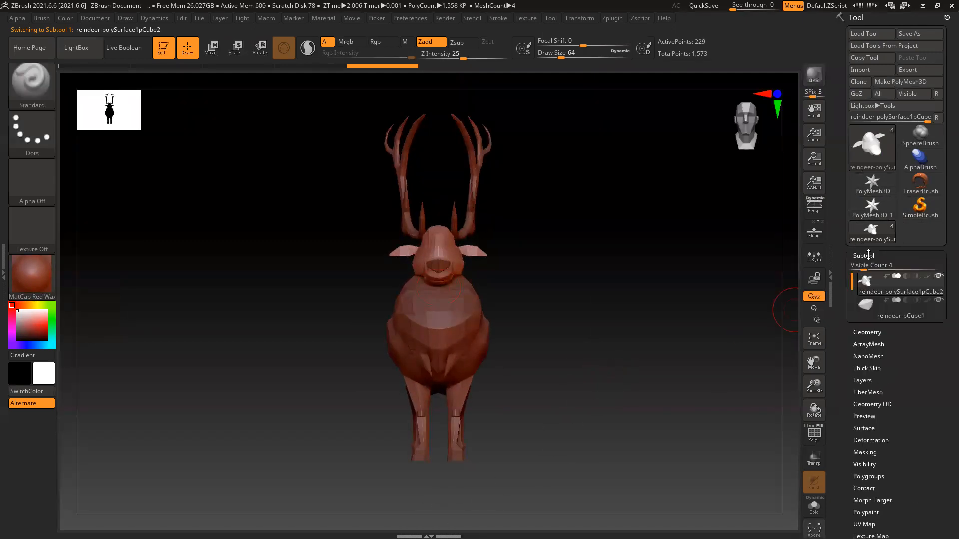
pyautogui.scroll(-2, 884, 255)
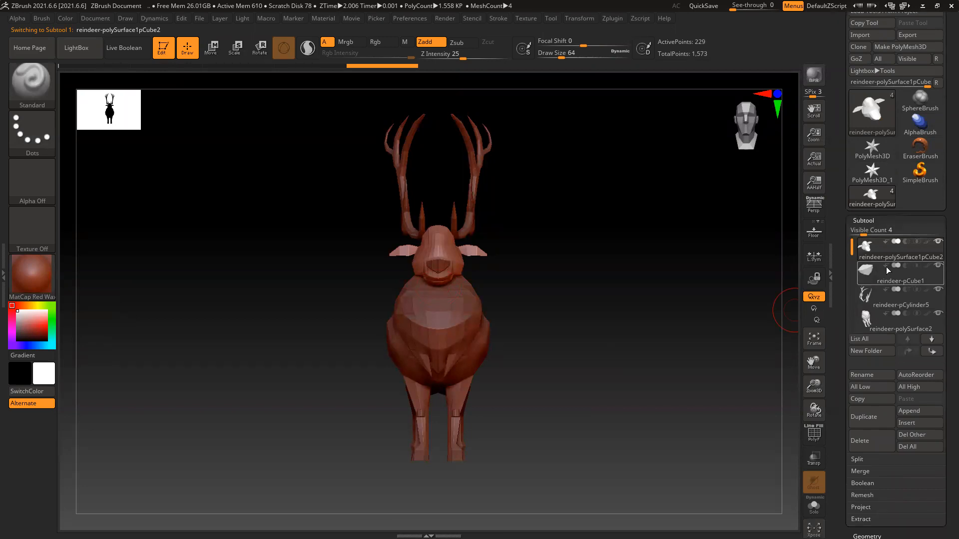
pyautogui.moveTo(893, 301)
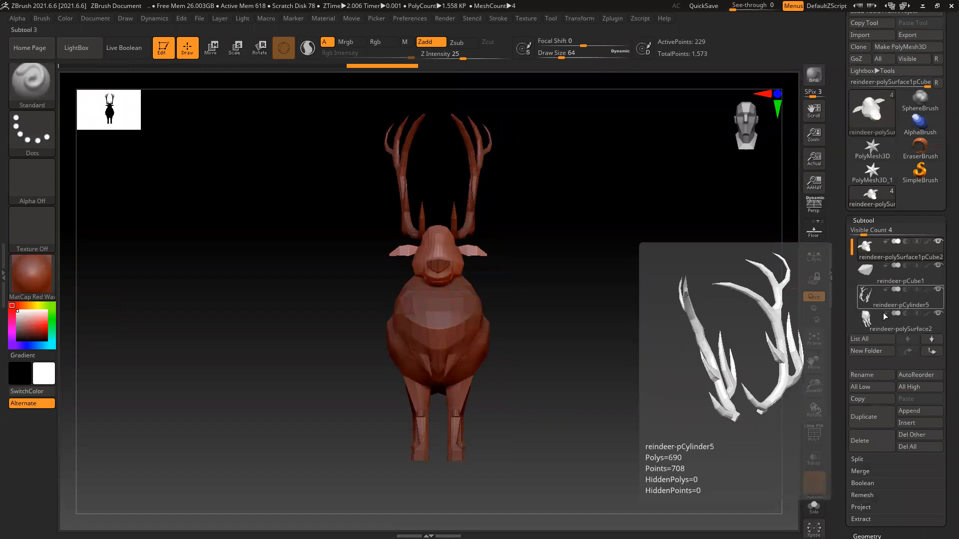
pyautogui.moveTo(658, 366)
pyautogui.mouseDown()
pyautogui.moveTo(599, 370)
pyautogui.moveTo(655, 376)
pyautogui.moveTo(580, 385)
pyautogui.moveTo(656, 384)
pyautogui.mouseUp()
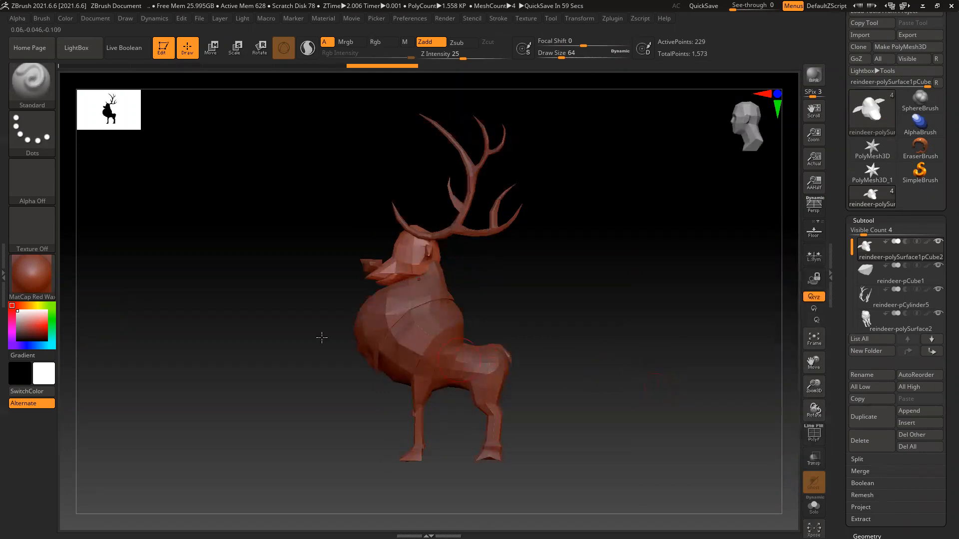
# Change the reindeer's material to BasicMaterial2 and flatten the document's background gradient to a plain dark grey.
pyautogui.click(46, 284)
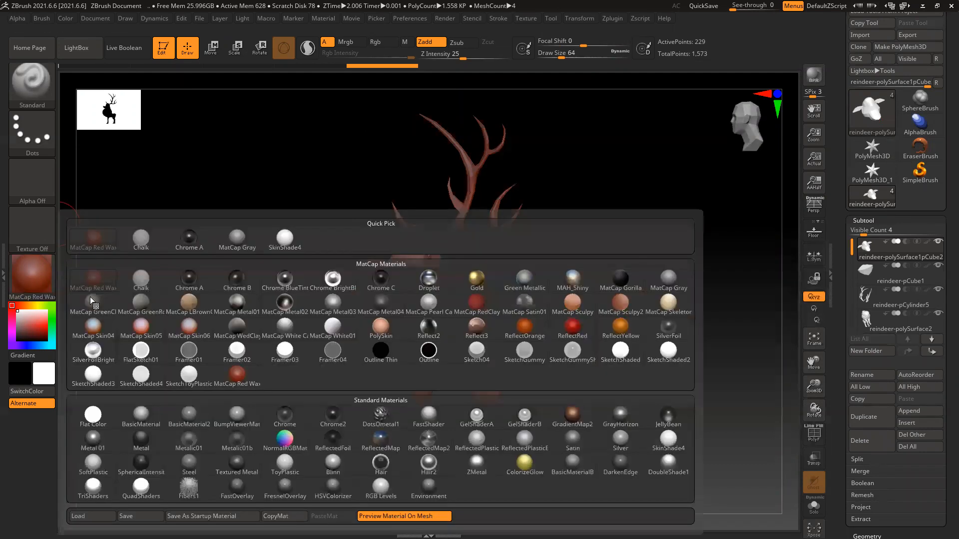
pyautogui.click(180, 414)
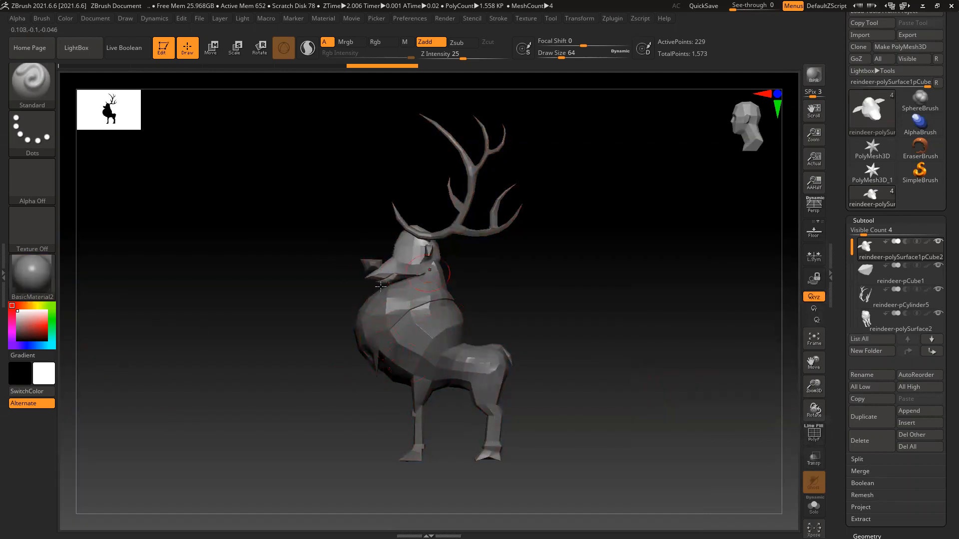
pyautogui.click(99, 15)
pyautogui.moveTo(115, 225); pyautogui.dragTo(97, 228)
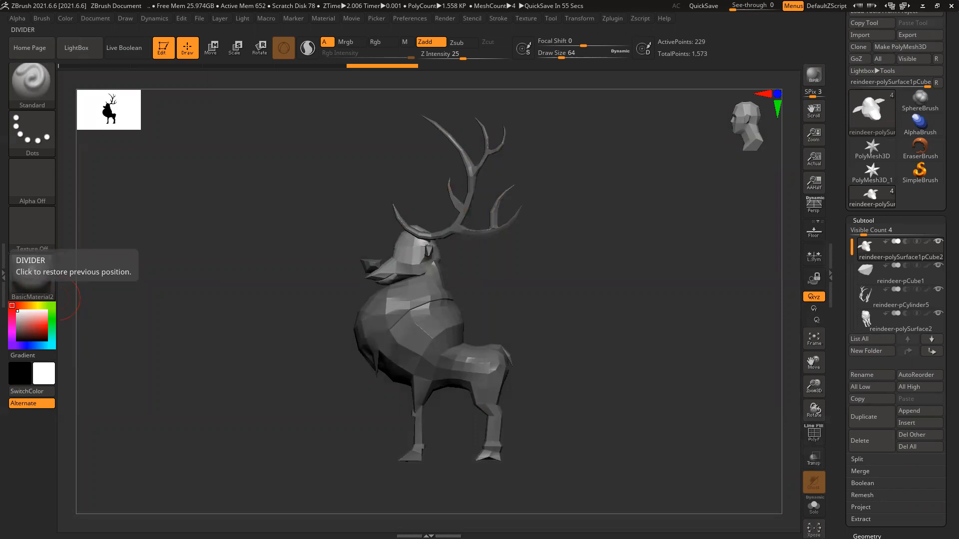
# Try DynaMesh on the head at resolution 128 and turn on the PolyFrame display to inspect its mesh up close.
pyautogui.moveTo(205, 277); pyautogui.dragTo(310, 280)
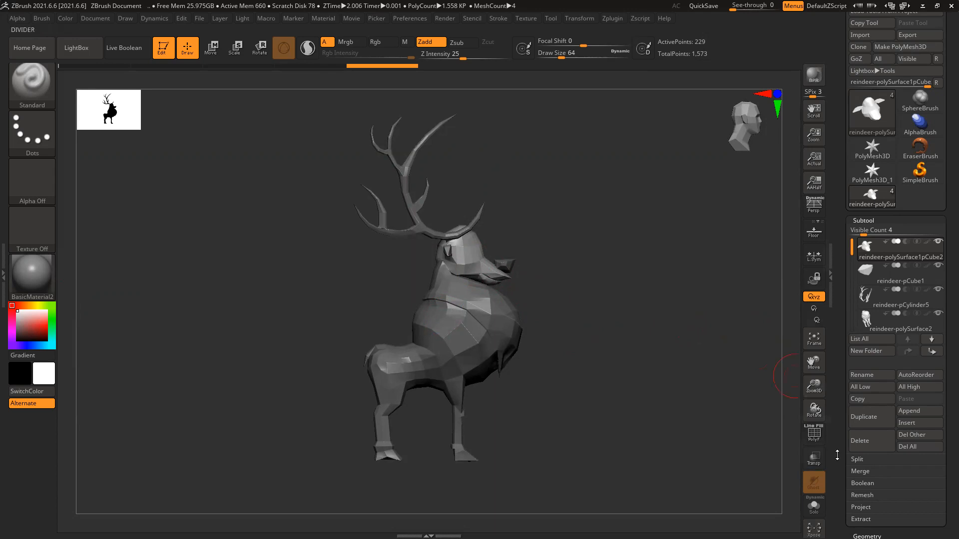
pyautogui.moveTo(837, 434); pyautogui.dragTo(837, 383)
pyautogui.click(864, 367)
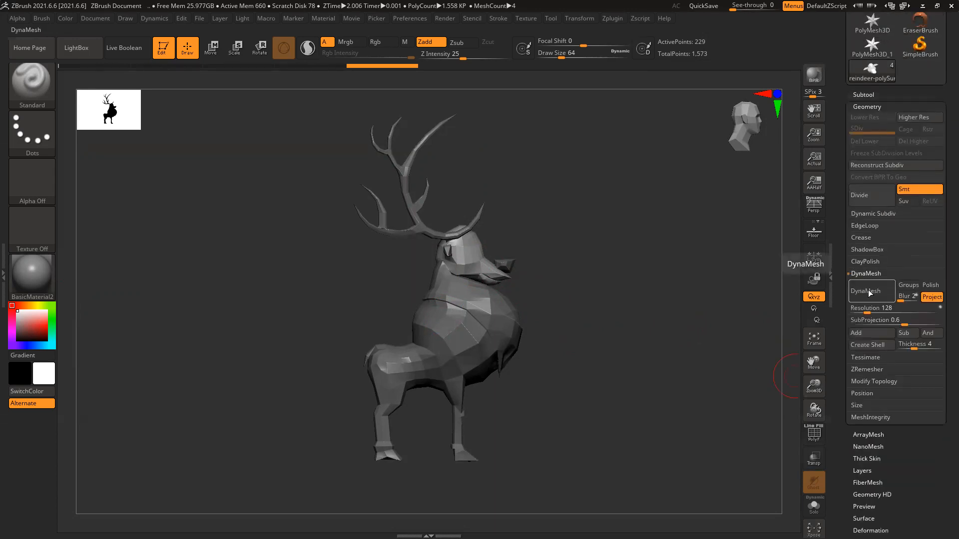
pyautogui.click(869, 292)
pyautogui.hotkey('shift', 'f')
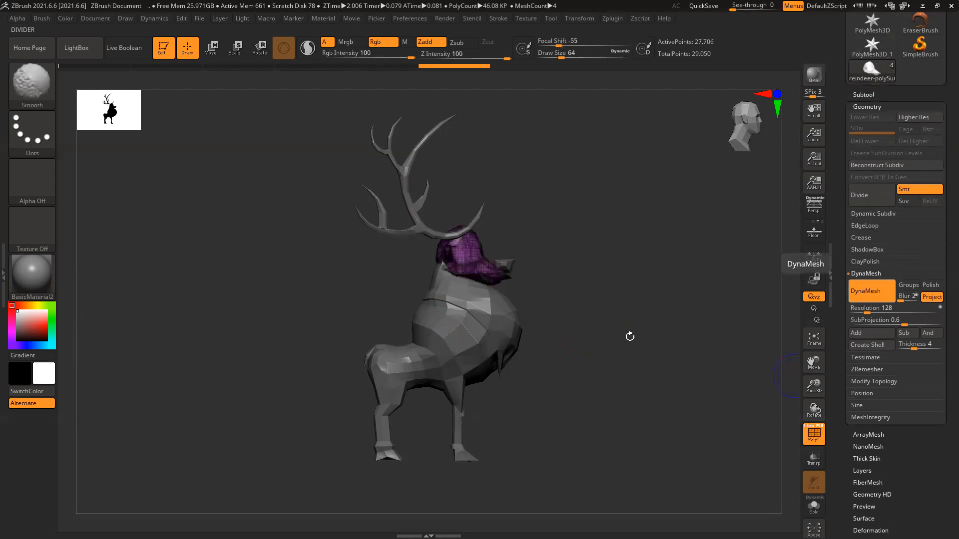
pyautogui.keyDown('ctrl'); pyautogui.moveTo(428, 209); pyautogui.dragTo(545, 313, button='right'); pyautogui.keyUp('ctrl')
pyautogui.keyDown('alt'); pyautogui.moveTo(616, 241); pyautogui.dragTo(575, 242, button='right'); pyautogui.keyUp('alt')
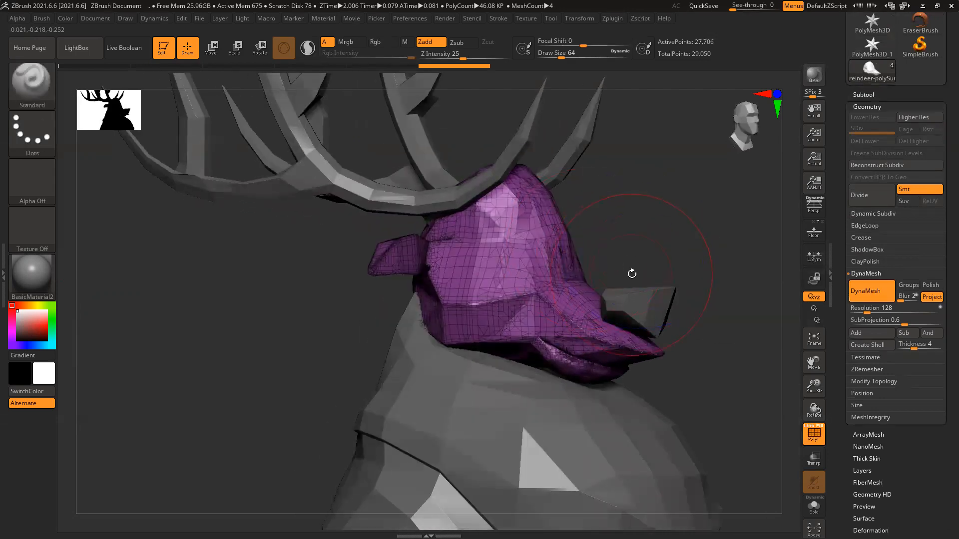
# Undo the DynaMesh on the head and look over its topology from several angles.
pyautogui.hotkey('ctrl', 'z')
pyautogui.moveTo(636, 228); pyautogui.dragTo(692, 235, button='right')
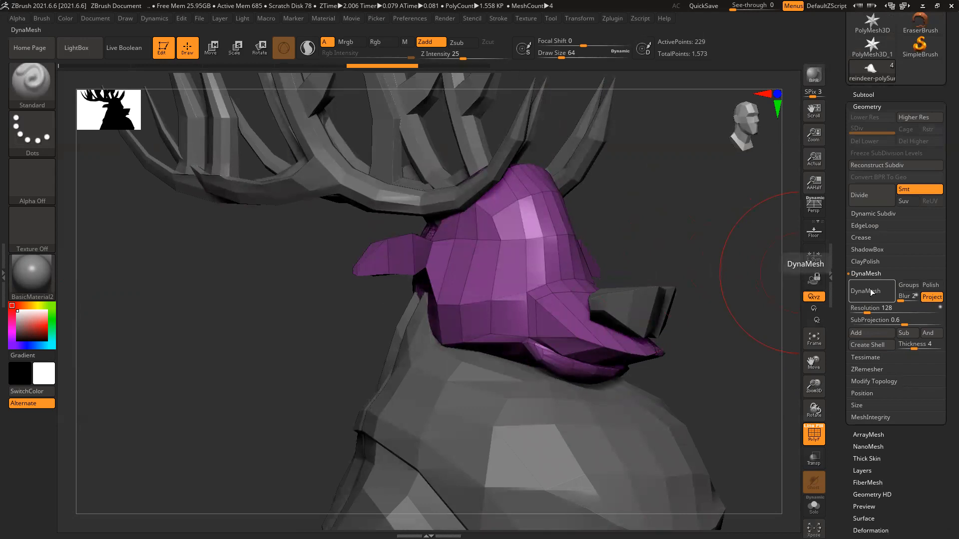
pyautogui.moveTo(672, 212); pyautogui.dragTo(710, 215, button='right')
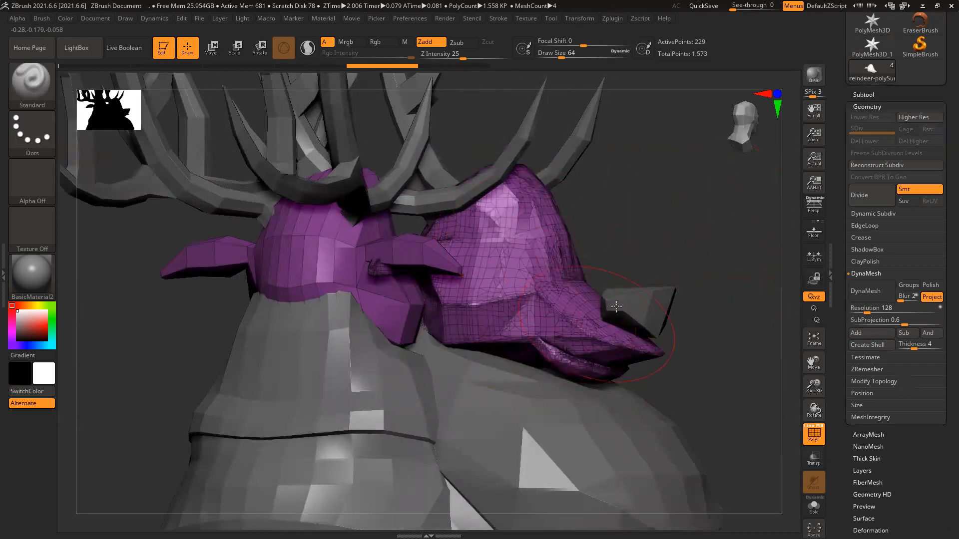
pyautogui.moveTo(621, 278); pyautogui.dragTo(549, 270, button='right')
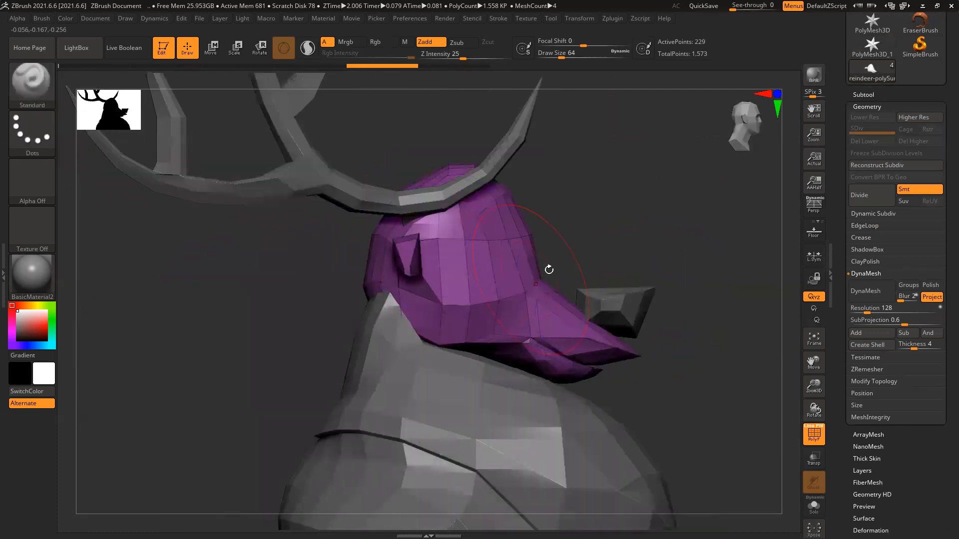
# Try DynaMesh on the head at resolution 128 with Project enabled, and undo it.
pyautogui.click(877, 291)
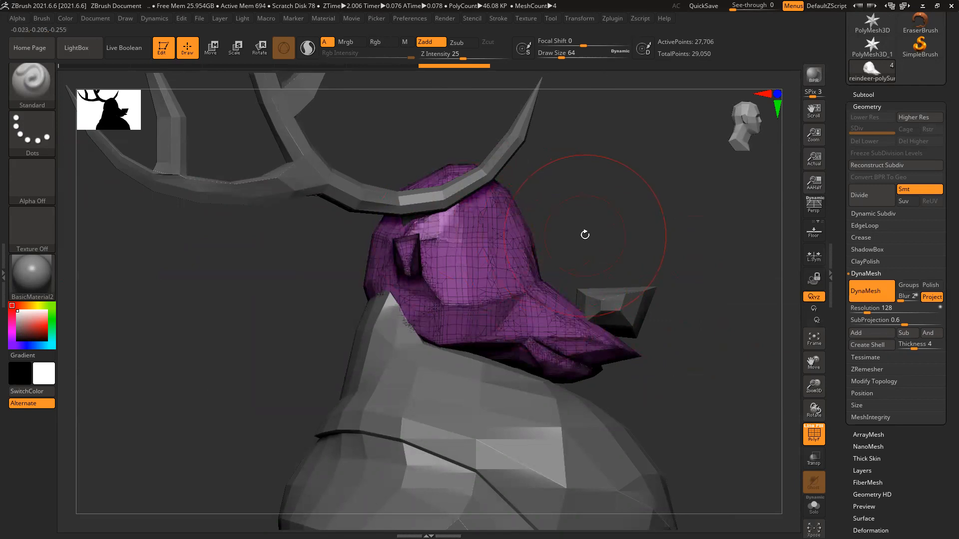
pyautogui.moveTo(688, 236); pyautogui.dragTo(667, 234)
pyautogui.hotkey('ctrl', 'z')
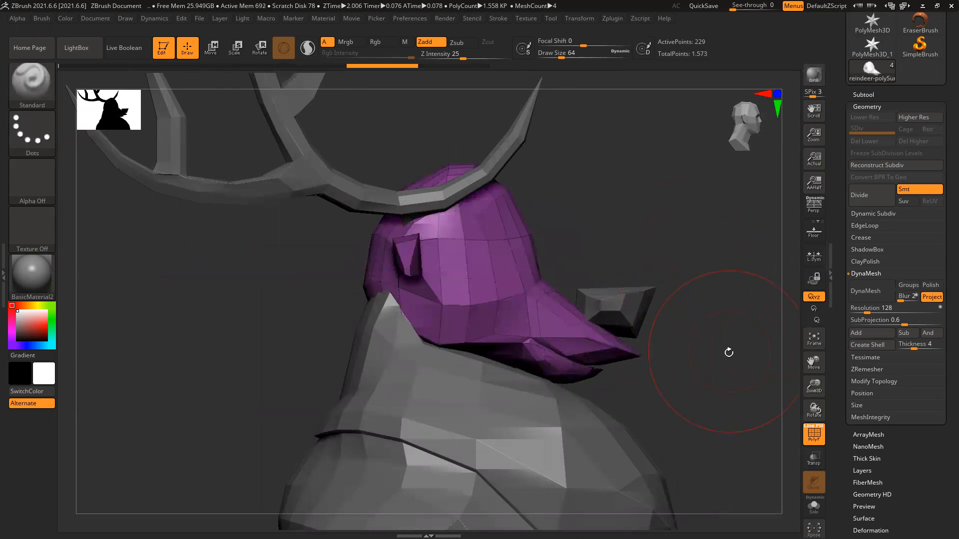
# Try ZRemesher on the head with a target polygon count of 5 and inspect the mesh from the front.
pyautogui.click(871, 368)
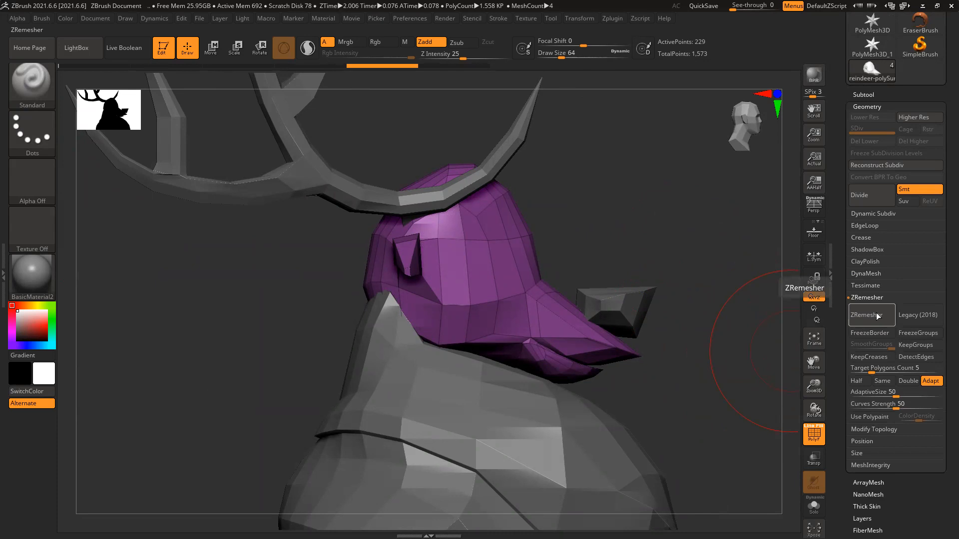
pyautogui.click(876, 313)
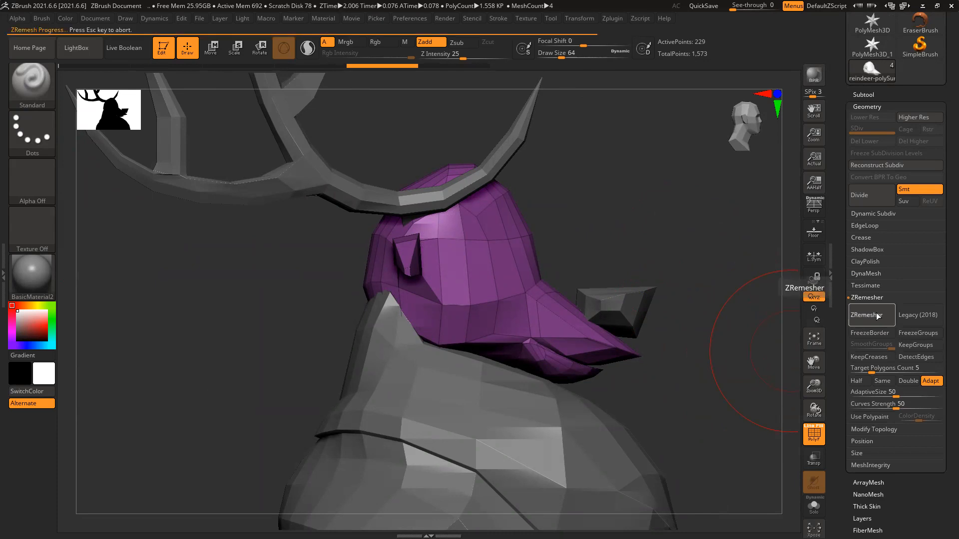
pyautogui.moveTo(689, 318); pyautogui.dragTo(719, 339)
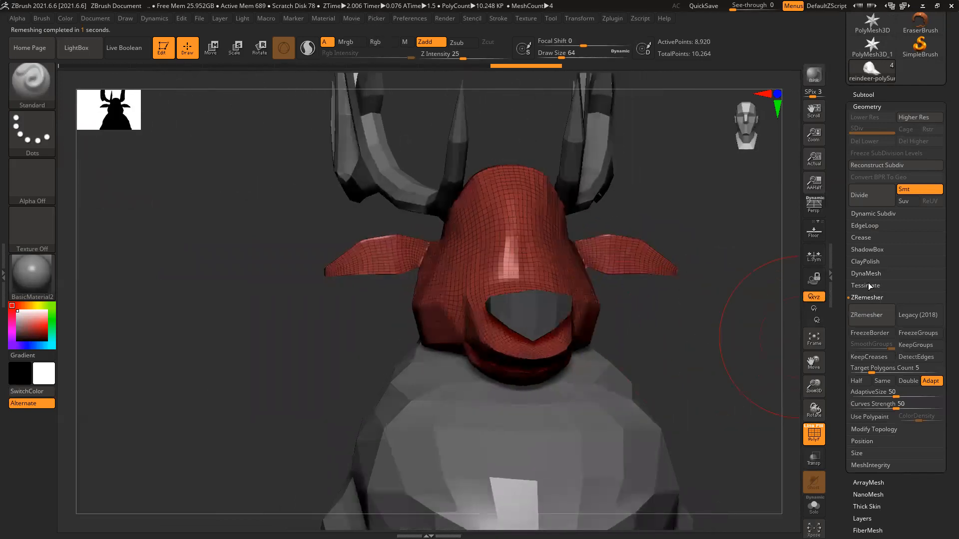
# Try DynaMesh at resolution 128 on the remeshed head, check it without PolyFrame, and undo both remeshing operations.
pyautogui.click(867, 274)
pyautogui.click(864, 291)
pyautogui.moveTo(690, 337); pyautogui.dragTo(728, 331)
pyautogui.hotkey('shift', 'f')
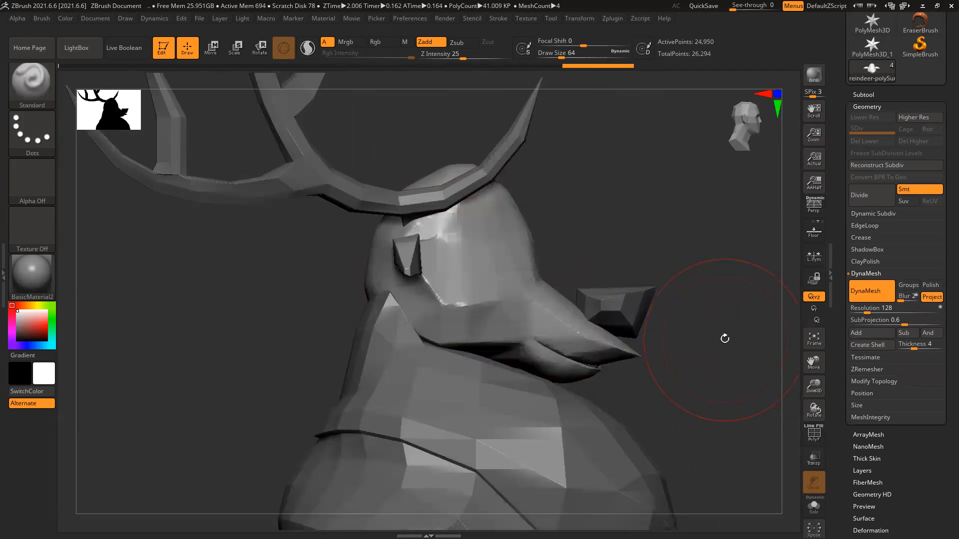
pyautogui.moveTo(622, 383); pyautogui.dragTo(709, 382)
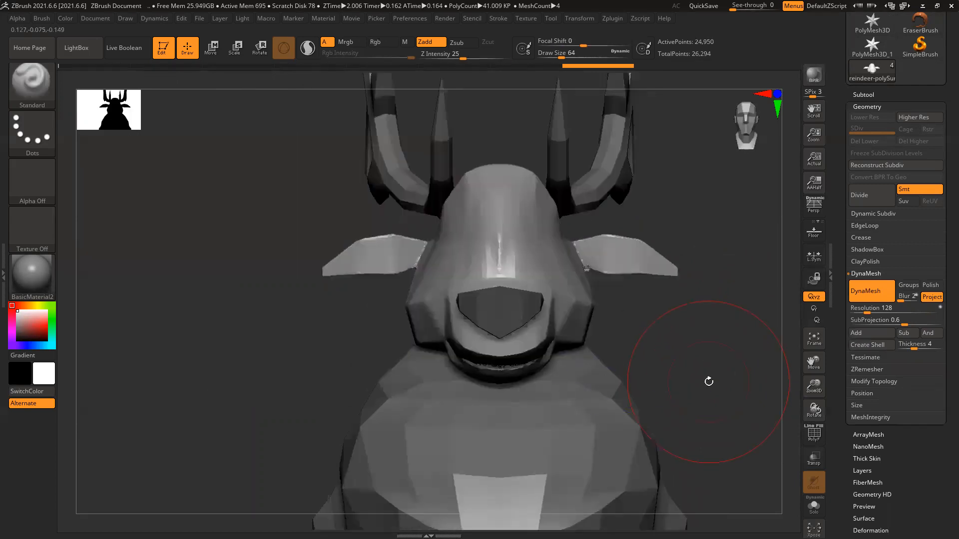
pyautogui.press('ctrl')
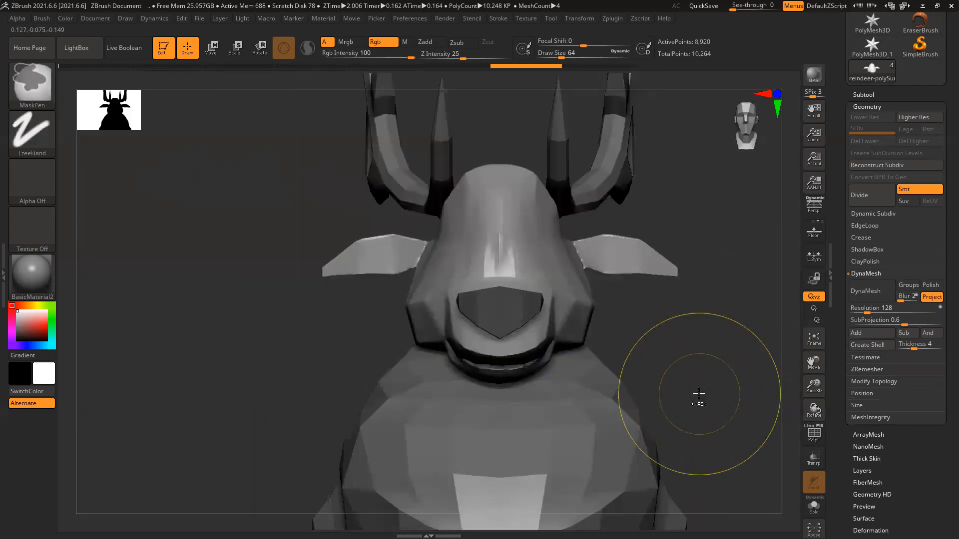
pyautogui.hotkey('ctrl', 'z')
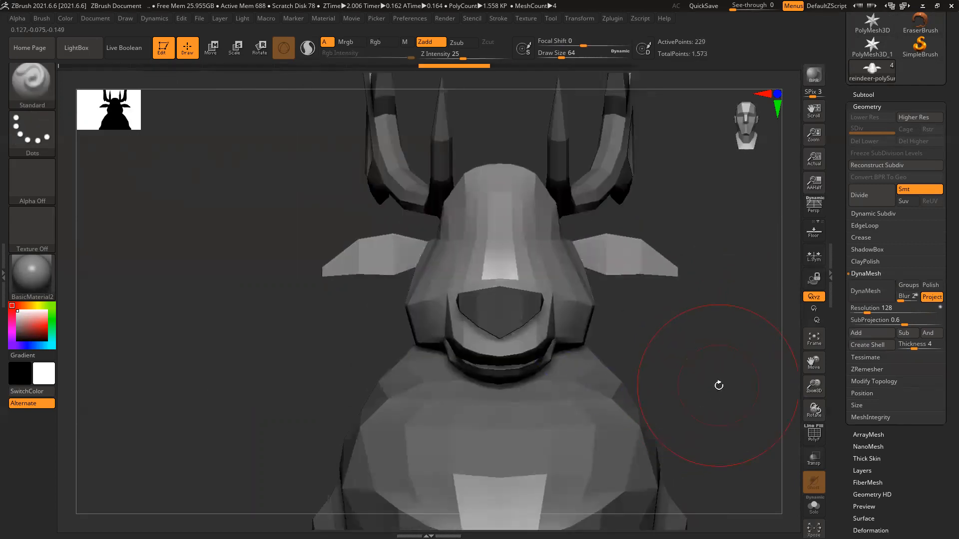
# Initialize ZBrush from its preferences to clear the imported reindeer and start from an empty session.
pyautogui.keyDown('alt'); pyautogui.moveTo(719, 385); pyautogui.dragTo(685, 364); pyautogui.keyUp('alt')
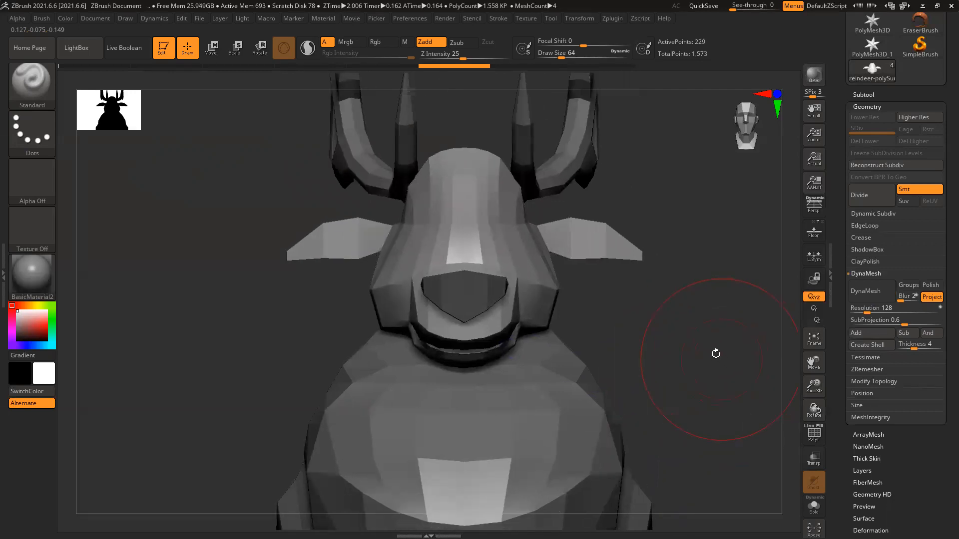
pyautogui.press('f')
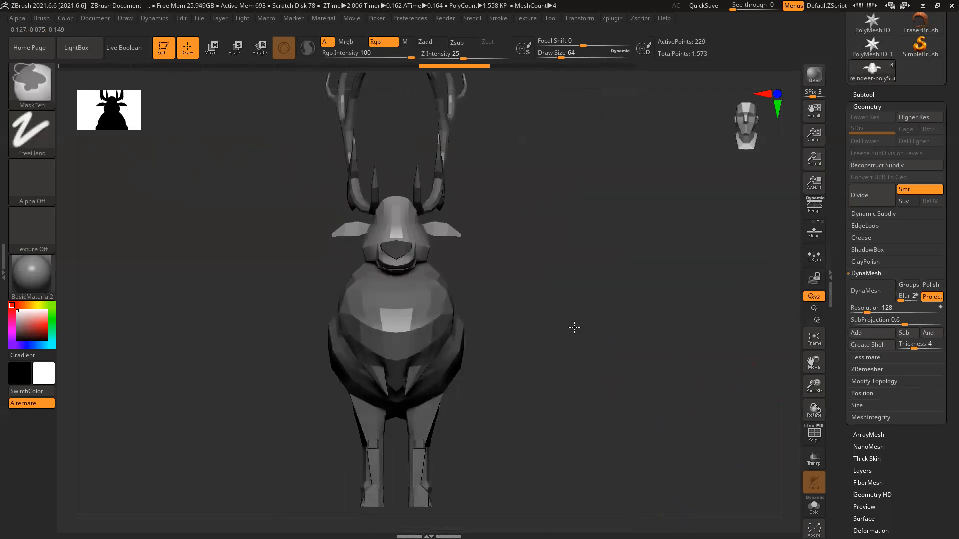
pyautogui.scroll(5, 842, 196)
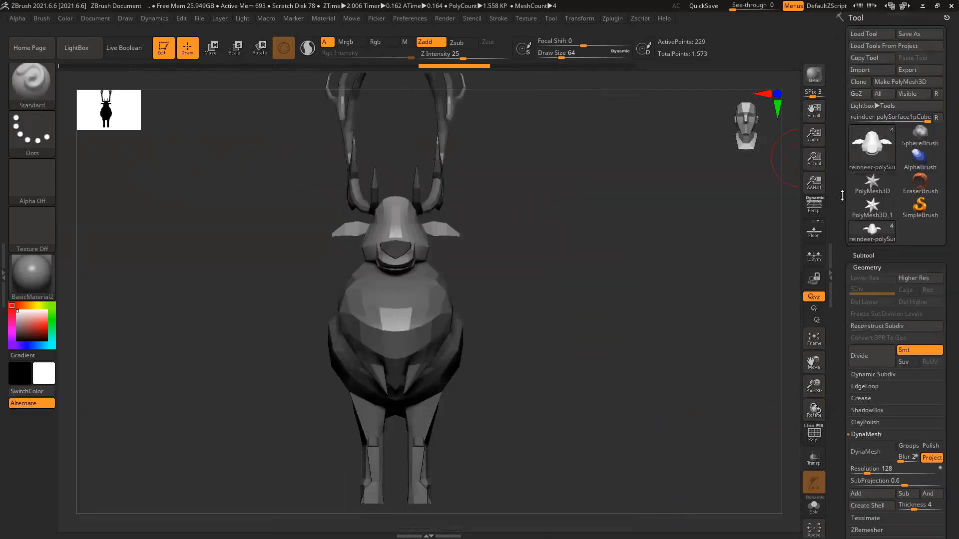
pyautogui.click(410, 18)
pyautogui.click(528, 304)
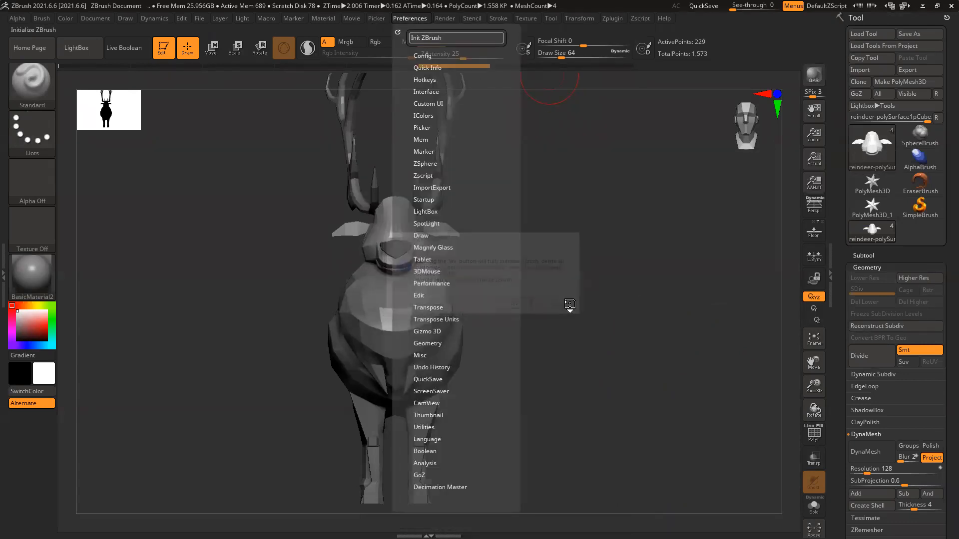
# Switch to the reindeer scene in Maya and clear the current selection.
pyautogui.hotkey('alt', 'Tab')
pyautogui.click(505, 209)
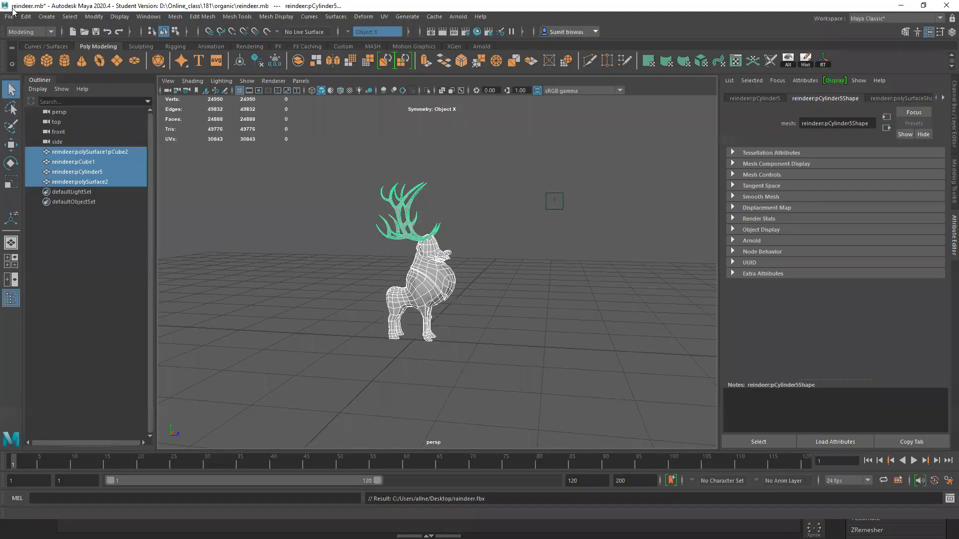
pyautogui.click(11, 14)
pyautogui.moveTo(67, 330)
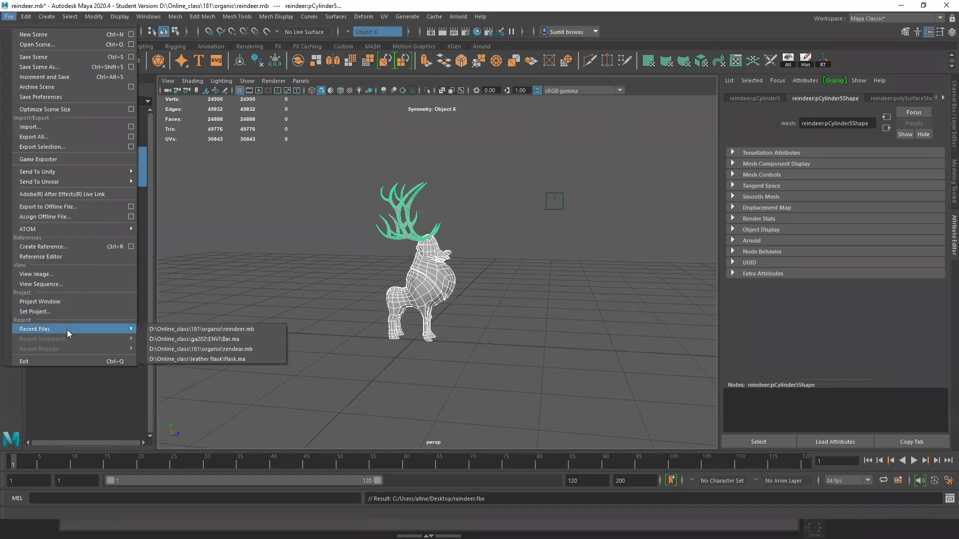
pyautogui.click(567, 273)
# Select all the reindeer meshes and try smoothing them by one more division level.
pyautogui.moveTo(345, 167); pyautogui.dragTo(491, 371)
pyautogui.keyDown('shift'); pyautogui.moveTo(430, 263); pyautogui.dragTo(422, 325, button='right'); pyautogui.keyUp('shift')
pyautogui.click(477, 168)
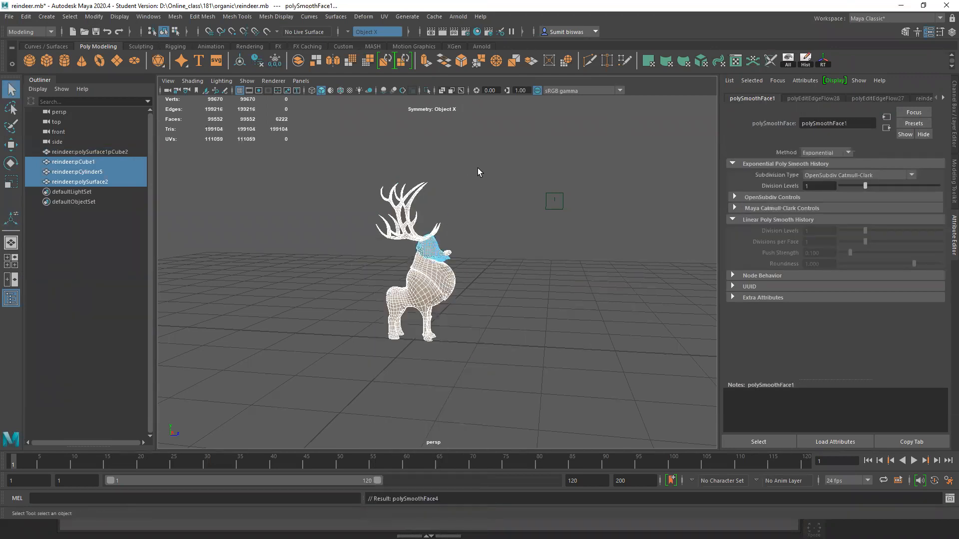
# Undo the excess smoothing on the reindeer and select the head, body, antlers and nose meshes.
pyautogui.moveTo(427, 286); pyautogui.dragTo(495, 409)
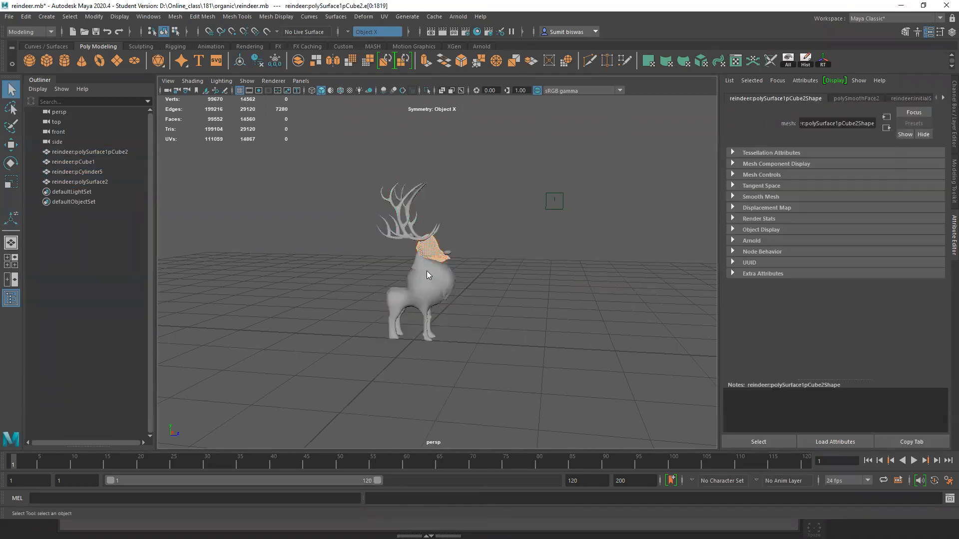
pyautogui.moveTo(333, 153); pyautogui.dragTo(496, 416)
pyautogui.press('f')
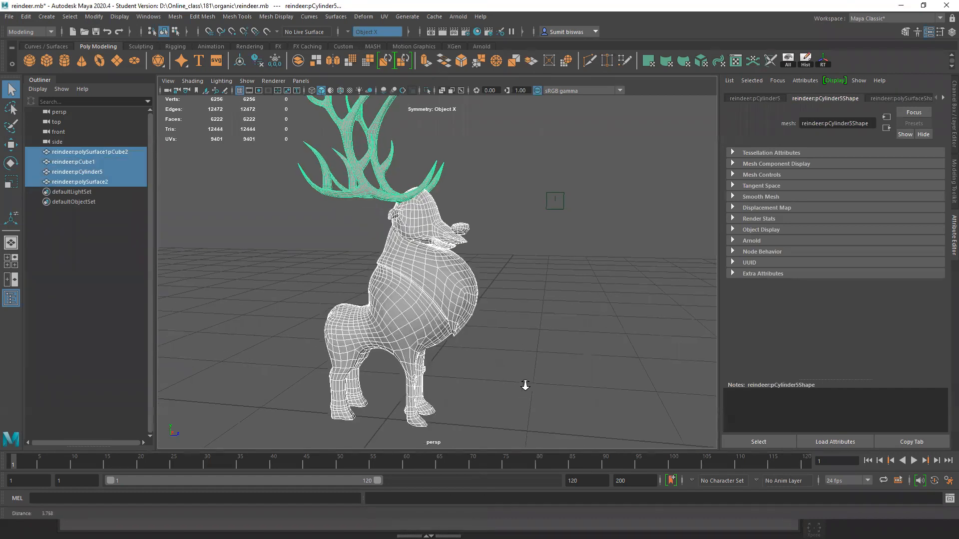
# Export the selected reindeer meshes to the Desktop as an OBJ file named Raindeer_01.
pyautogui.click(16, 17)
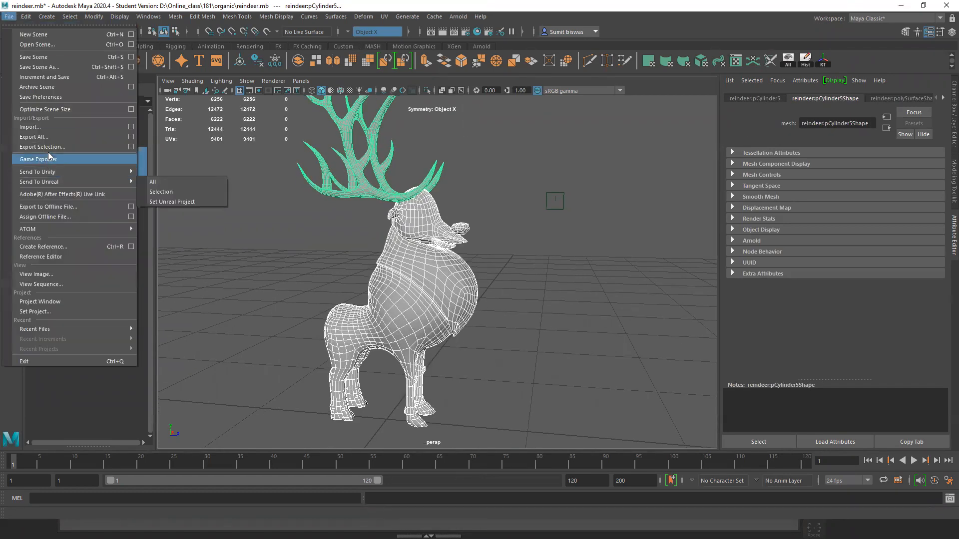
pyautogui.click(30, 158)
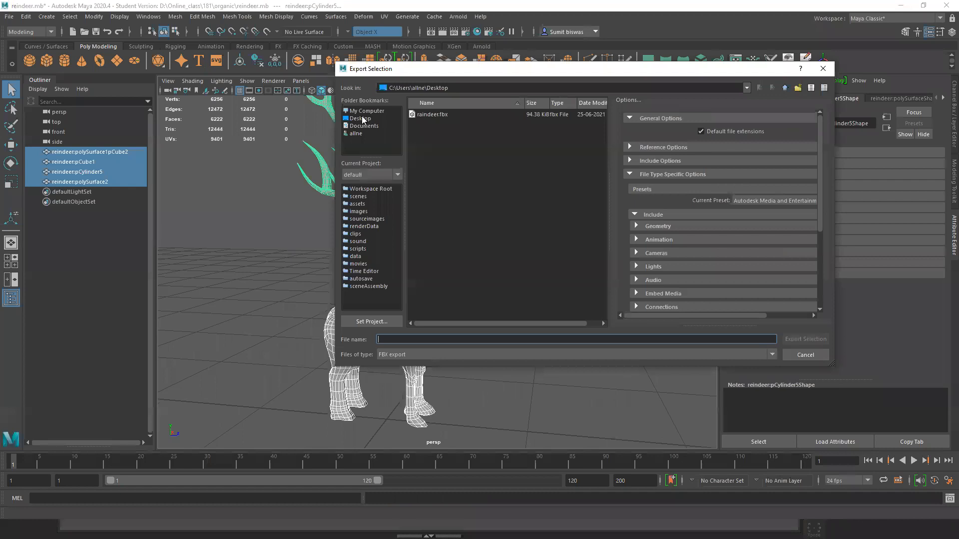
pyautogui.click(398, 362)
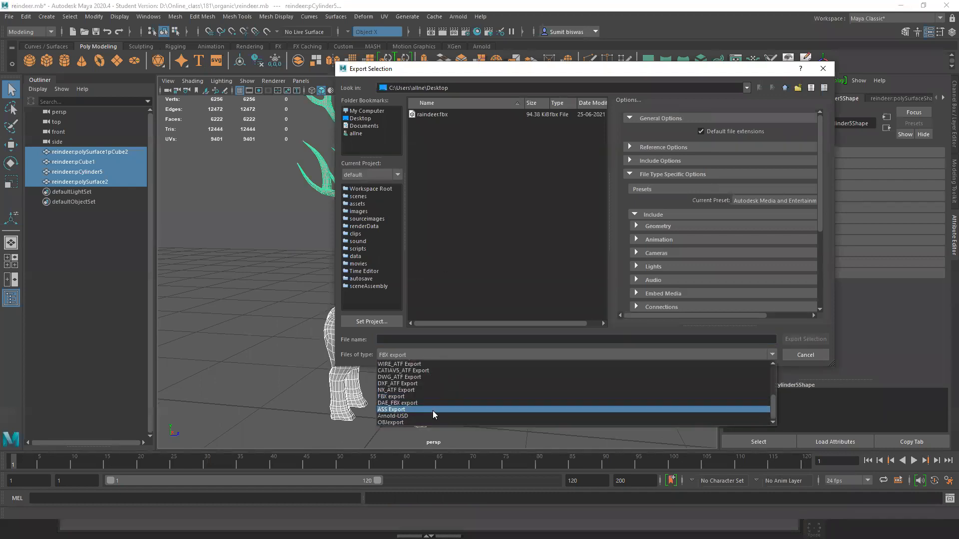
pyautogui.click(411, 423)
pyautogui.click(431, 339)
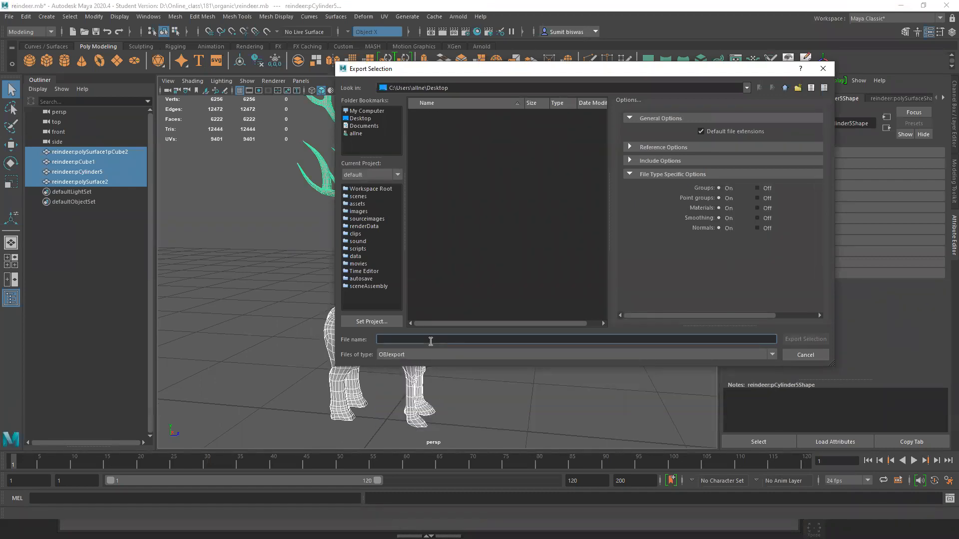
pyautogui.write('Raindeer_01')
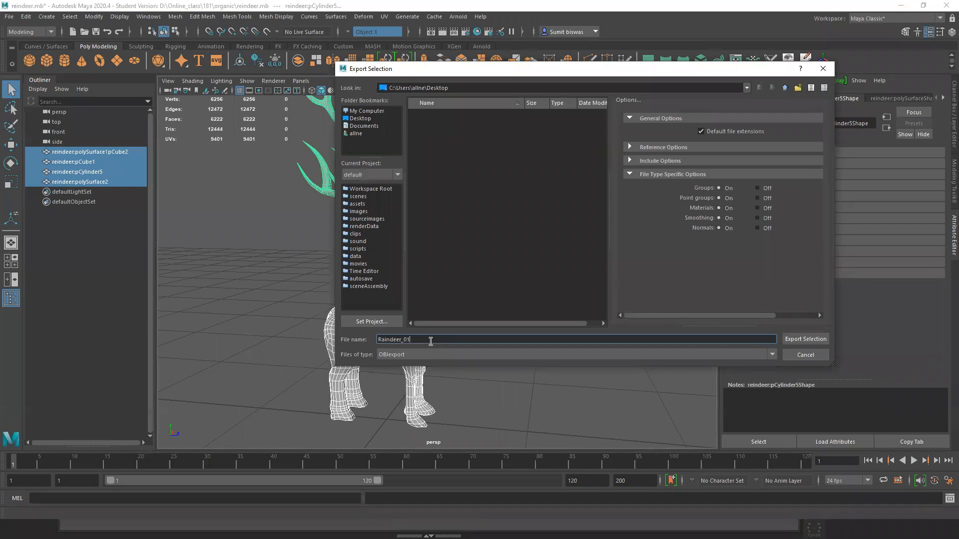
pyautogui.press('Return')
# Switch to ZBrush, import Raindeer_01 from the Desktop, place it on the canvas and enable Edit mode.
pyautogui.click(901, 6)
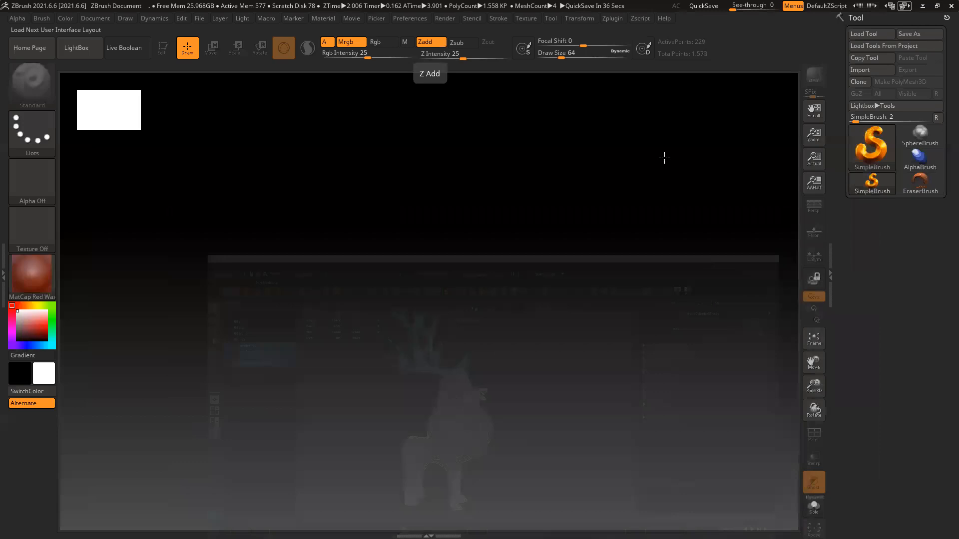
pyautogui.click(872, 71)
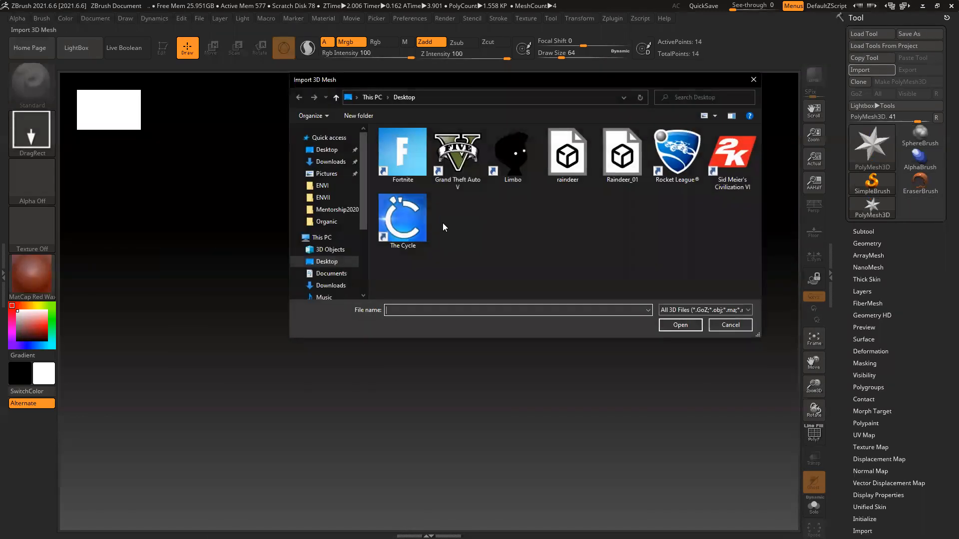
pyautogui.doubleClick(611, 172)
pyautogui.moveTo(439, 305); pyautogui.dragTo(441, 499)
pyautogui.press('t')
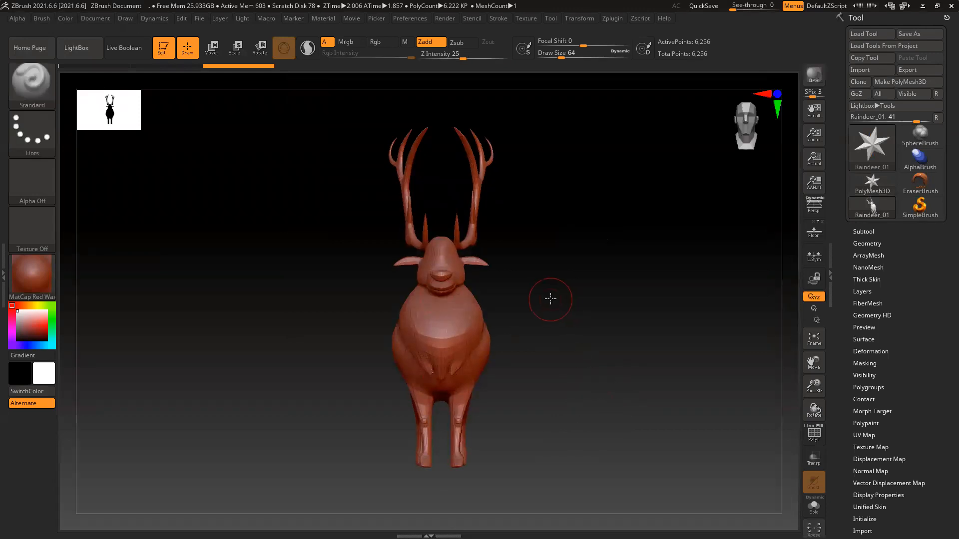
# Turn on PolyFrame to check the reindeer's polygroups and split the mesh into separate subtools by group.
pyautogui.moveTo(550, 300); pyautogui.dragTo(593, 306)
pyautogui.moveTo(539, 300)
pyautogui.keyDown('ctrl'); pyautogui.mouseDown(button='right')
pyautogui.moveTo(538, 332)
pyautogui.moveTo(574, 370)
pyautogui.mouseUp(button='right'); pyautogui.keyUp('ctrl')
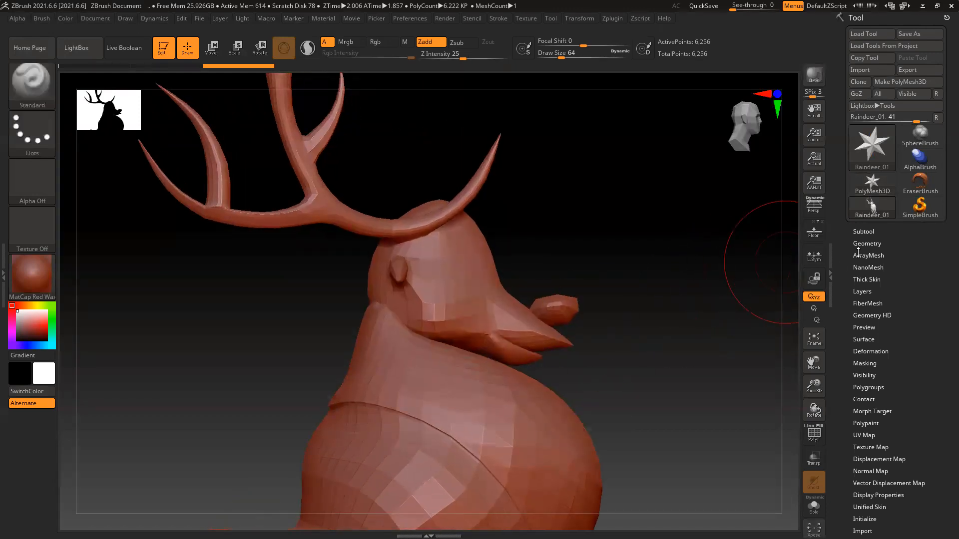
pyautogui.click(863, 232)
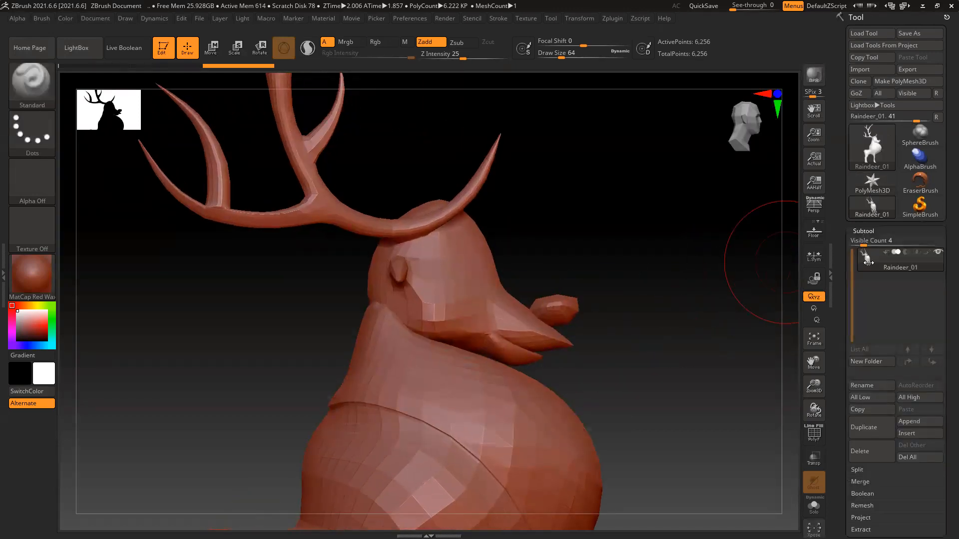
pyautogui.click(867, 470)
pyautogui.click(814, 434)
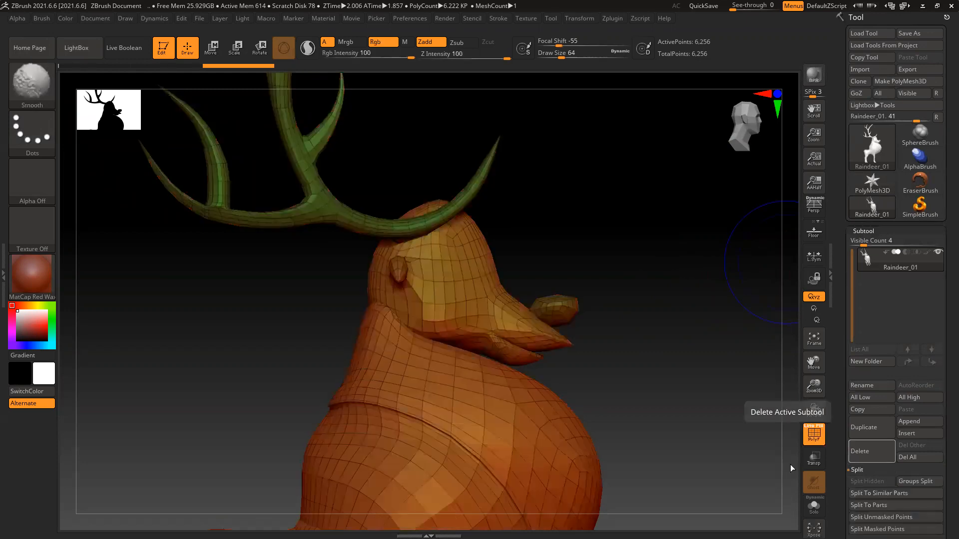
pyautogui.keyDown('ctrl'); pyautogui.moveTo(646, 407); pyautogui.dragTo(614, 381, button='right'); pyautogui.keyUp('ctrl')
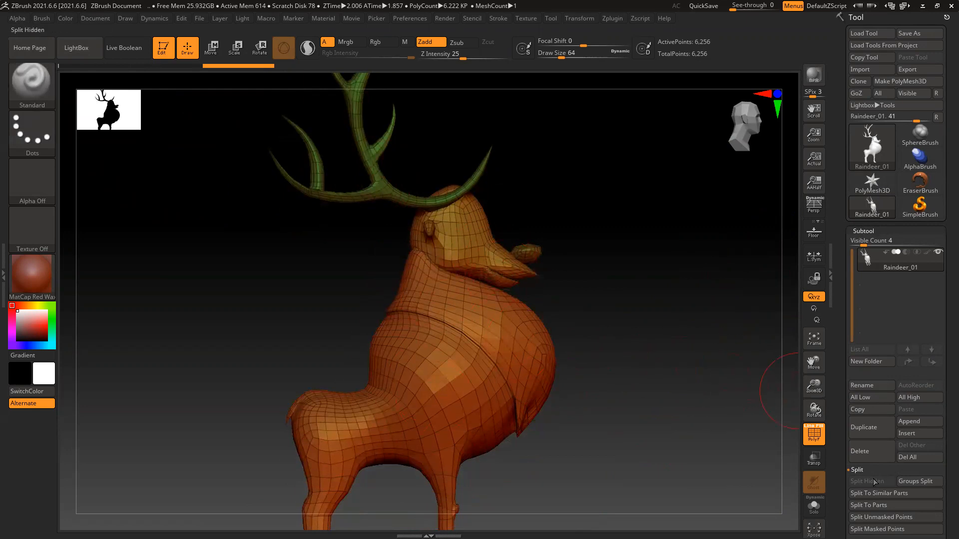
pyautogui.click(919, 481)
pyautogui.click(720, 508)
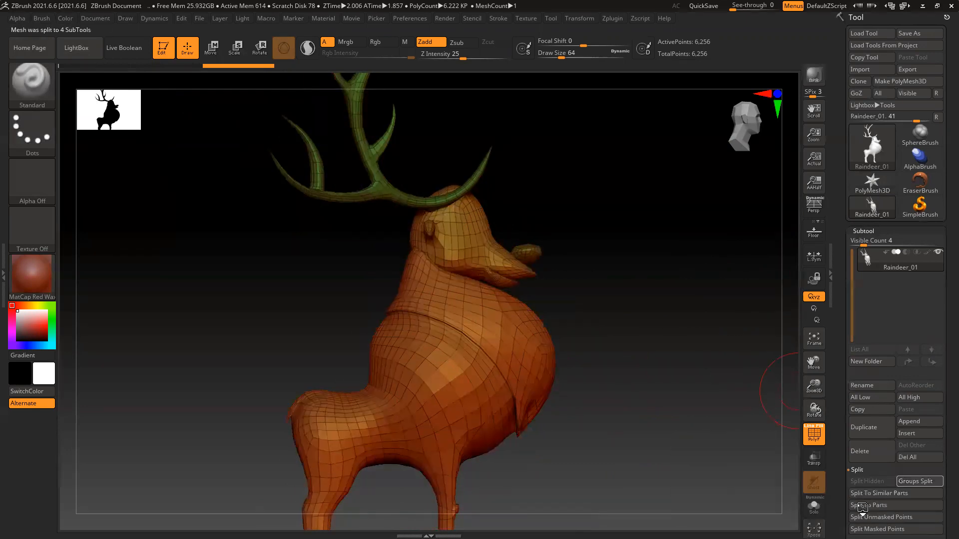
# With the head as active subtool, change the material to BasicMaterial2 and flatten the document's background gradient to plain dark grey.
pyautogui.keyDown('alt'); pyautogui.click(464, 244); pyautogui.keyUp('alt')
pyautogui.moveTo(663, 317); pyautogui.dragTo(600, 320)
pyautogui.click(31, 275)
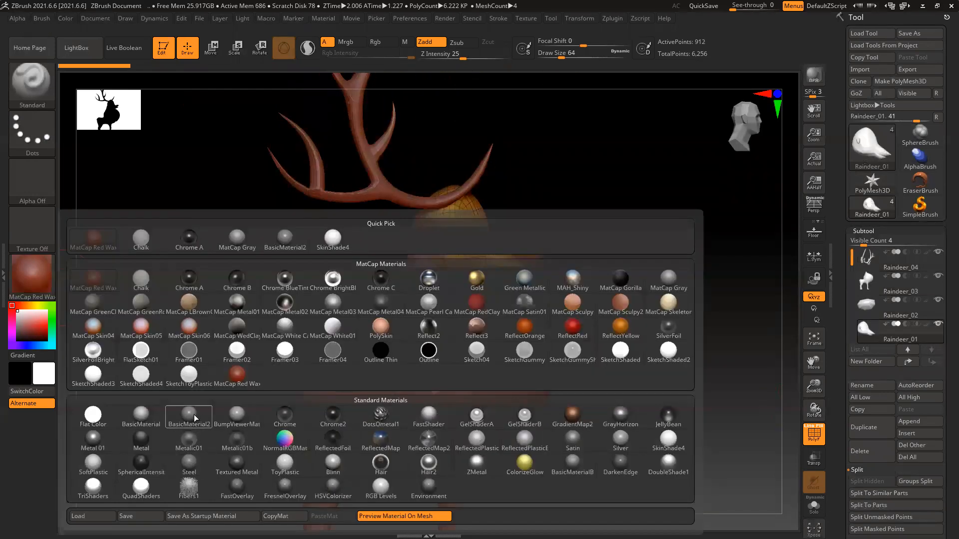
pyautogui.click(188, 415)
pyautogui.click(95, 18)
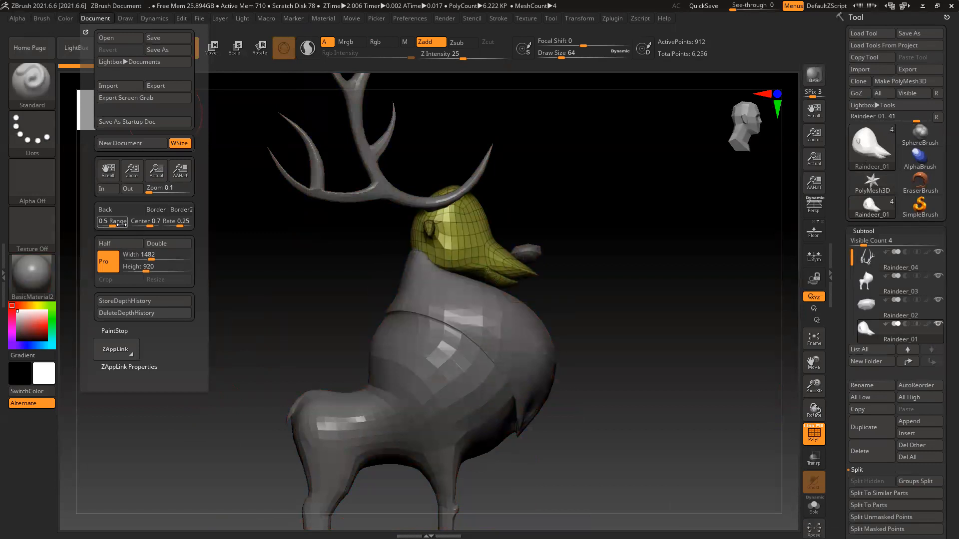
pyautogui.moveTo(121, 224); pyautogui.dragTo(100, 225)
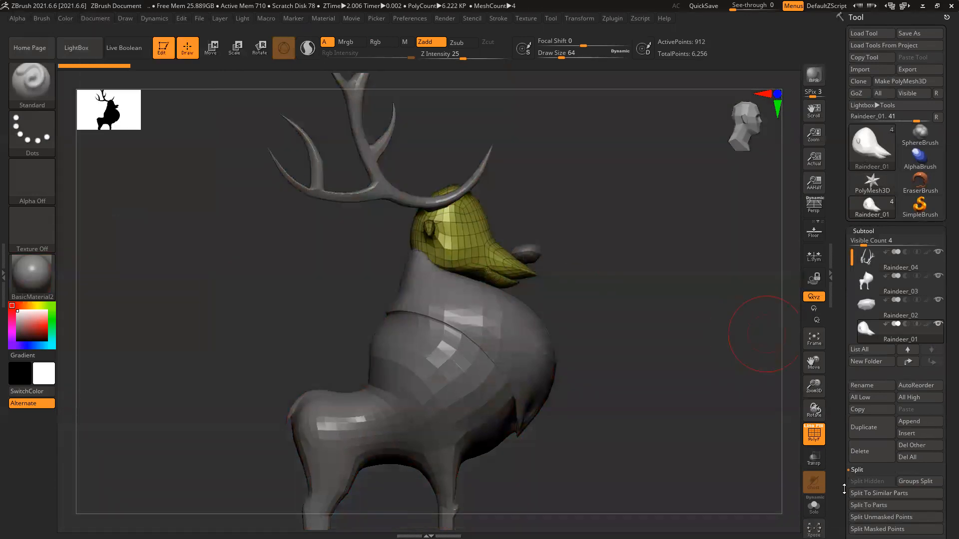
# Apply DynaMesh to the head subtool at resolution 128.
pyautogui.moveTo(844, 489); pyautogui.dragTo(840, 419)
pyautogui.click(867, 444)
pyautogui.click(871, 260)
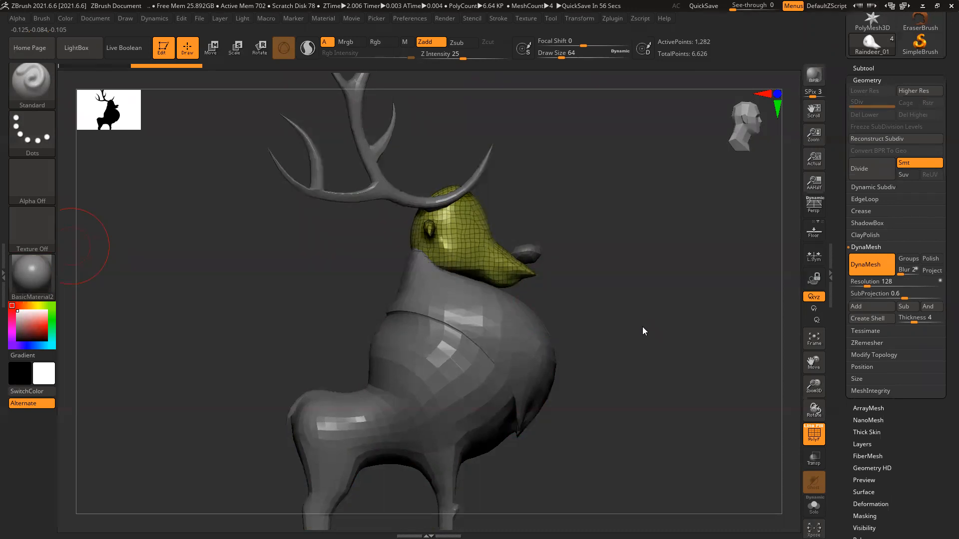
# Reduce the brush's draw size to 10 for working on the reindeer's head.
pyautogui.moveTo(638, 315)
pyautogui.mouseDown()
pyautogui.moveTo(605, 333)
pyautogui.moveTo(670, 310)
pyautogui.mouseUp()
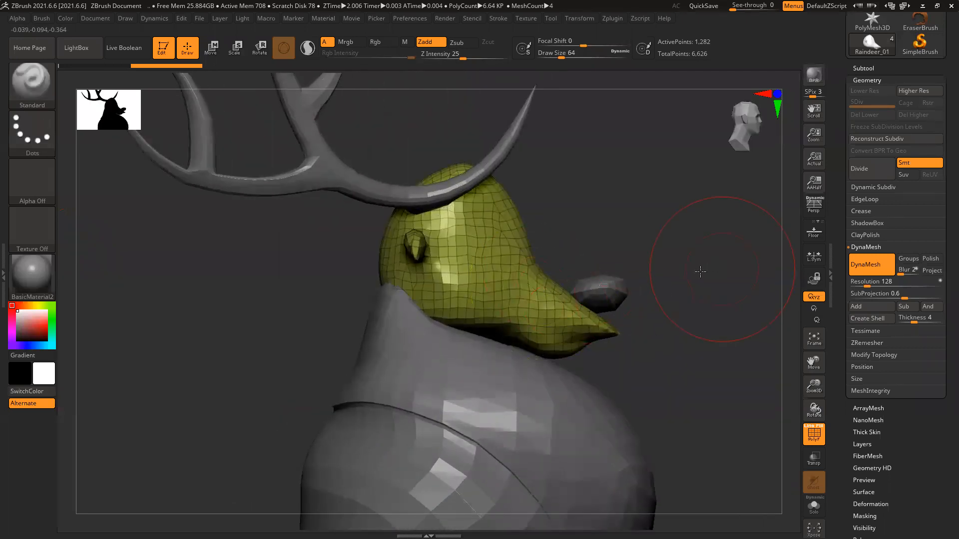
pyautogui.keyDown('shift'); pyautogui.moveTo(699, 272); pyautogui.dragTo(477, 269); pyautogui.keyUp('shift')
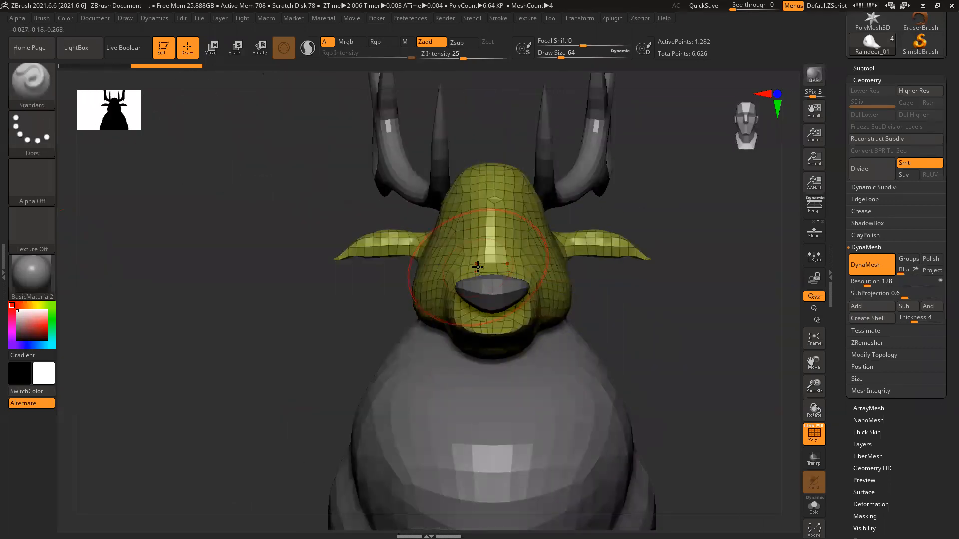
pyautogui.press('[')
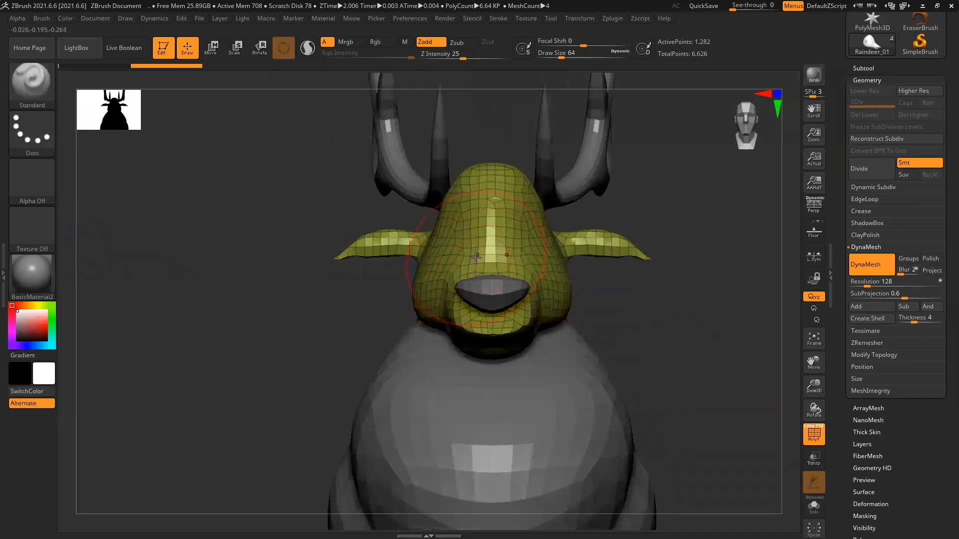
pyautogui.press('[')
pyautogui.press('[')
pyautogui.press('[')
pyautogui.press('[')
pyautogui.press('[')
pyautogui.press('[')
pyautogui.press('[')
pyautogui.press('[')
pyautogui.press('[')
pyautogui.press('[')
pyautogui.press('[')
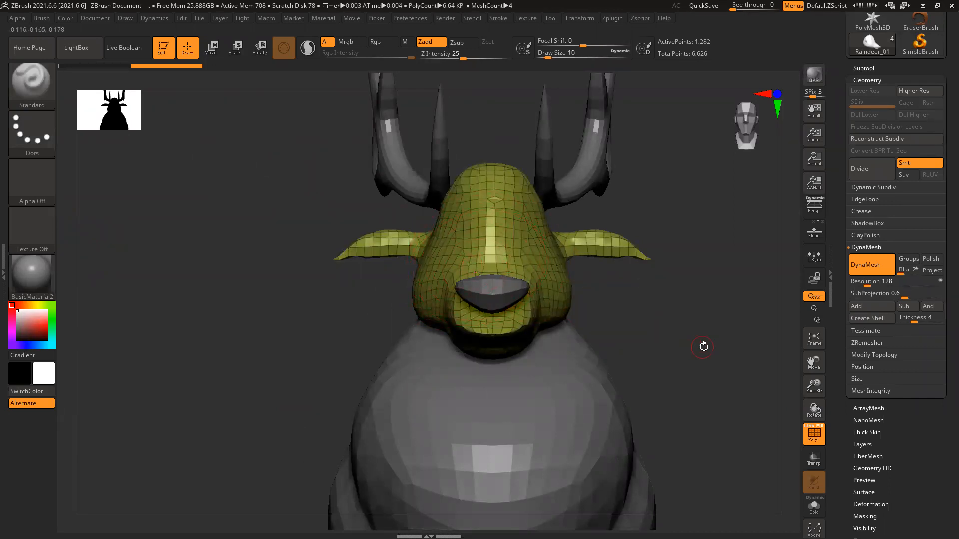
# Set the masking stroke to Lasso and mask the top of the head above the ears in side view.
pyautogui.moveTo(684, 330)
pyautogui.mouseDown()
pyautogui.moveTo(642, 332)
pyautogui.moveTo(685, 325)
pyautogui.mouseUp()
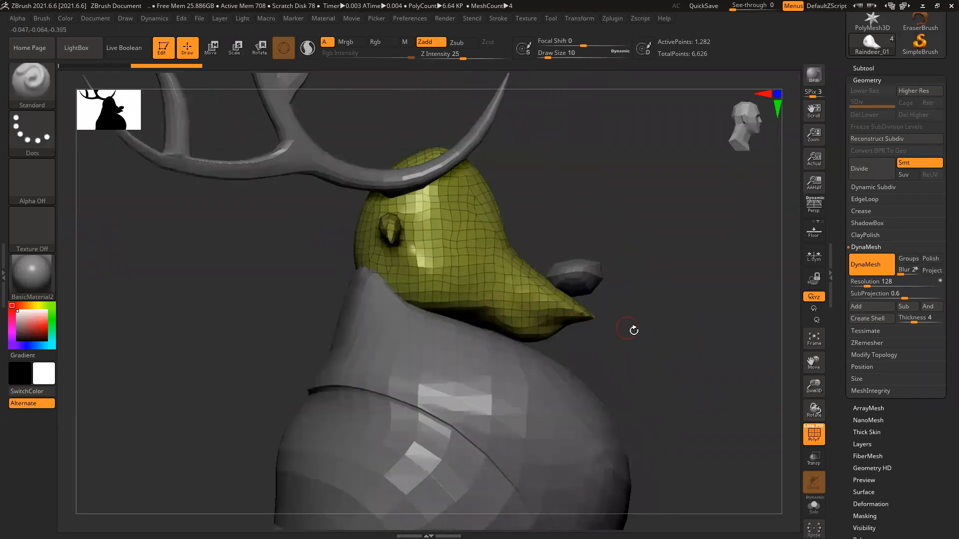
pyautogui.keyDown('alt'); pyautogui.moveTo(624, 350); pyautogui.dragTo(622, 365, button='right'); pyautogui.keyUp('alt')
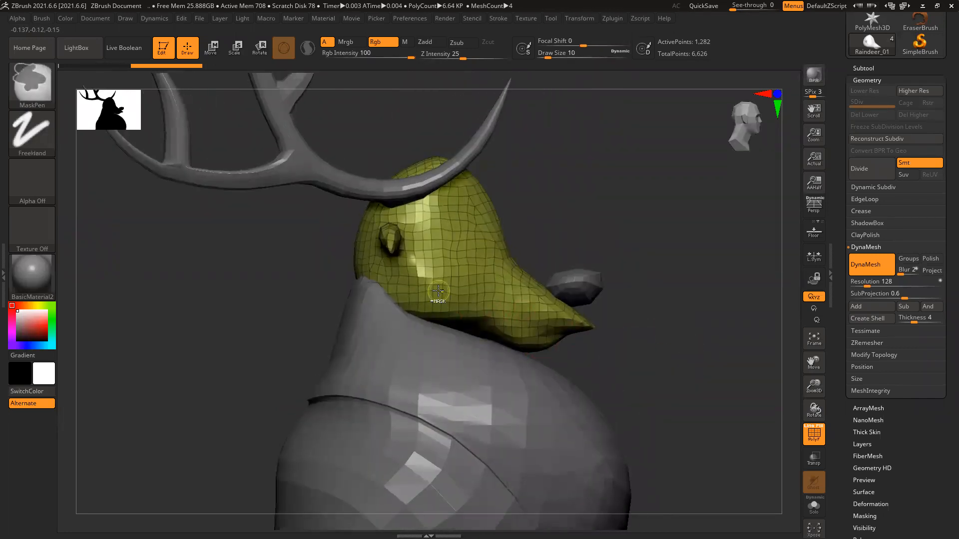
pyautogui.keyDown('ctrl'); pyautogui.moveTo(439, 291); pyautogui.dragTo(441, 300, button='right'); pyautogui.keyUp('ctrl')
pyautogui.keyDown('alt'); pyautogui.moveTo(532, 214); pyautogui.dragTo(532, 236, button='right'); pyautogui.keyUp('alt')
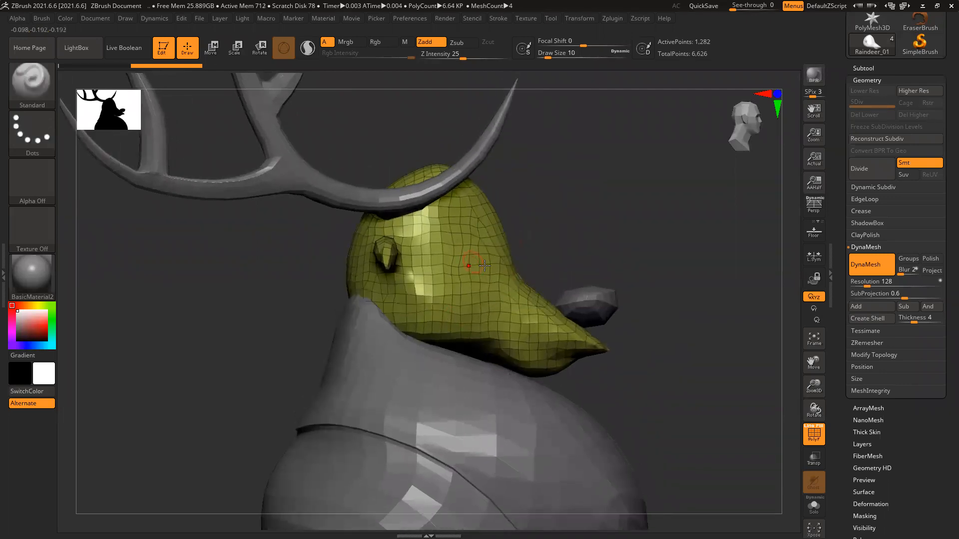
pyautogui.press('ctrl')
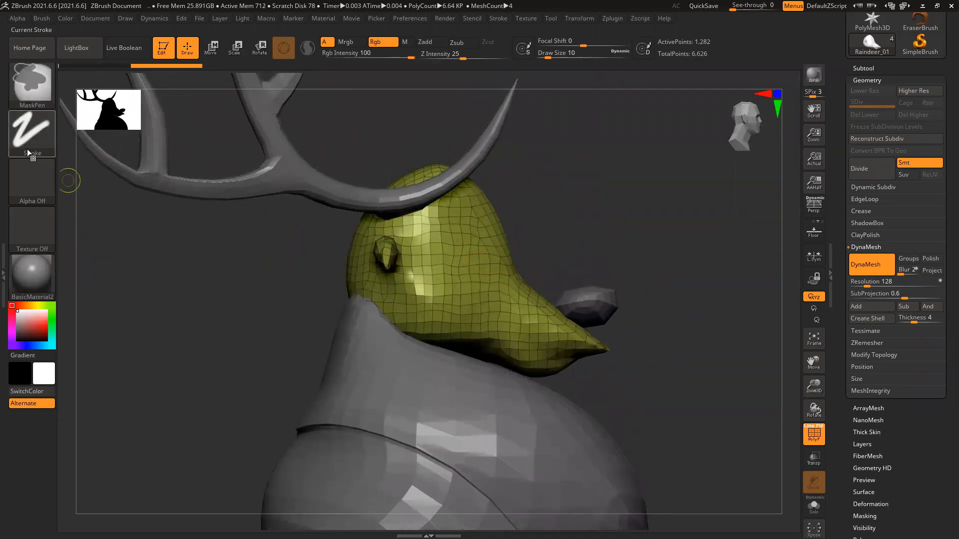
pyautogui.click(30, 134)
pyautogui.click(189, 169)
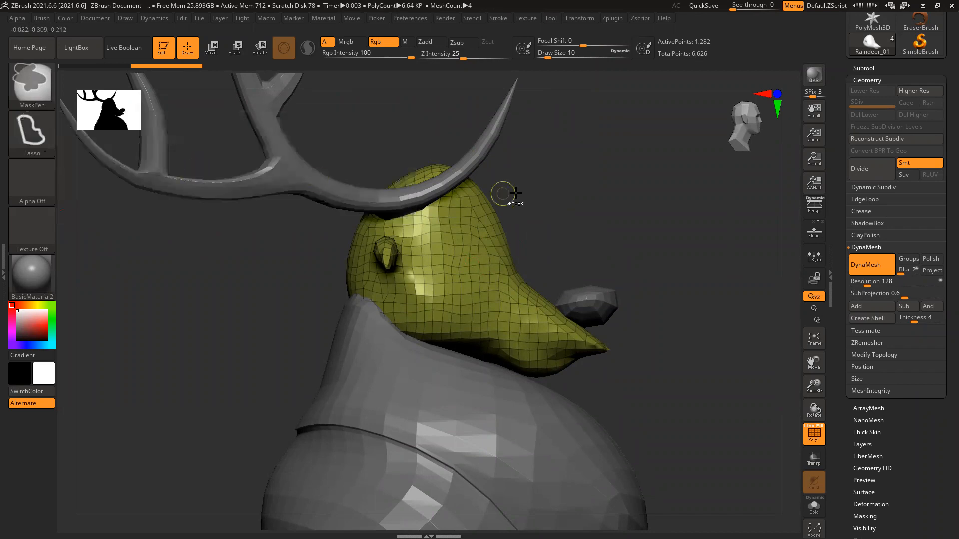
pyautogui.moveTo(532, 216)
pyautogui.keyDown('ctrl'); pyautogui.mouseDown()
pyautogui.moveTo(295, 137)
pyautogui.moveTo(237, 256)
pyautogui.moveTo(256, 250)
pyautogui.mouseUp(); pyautogui.keyUp('ctrl')
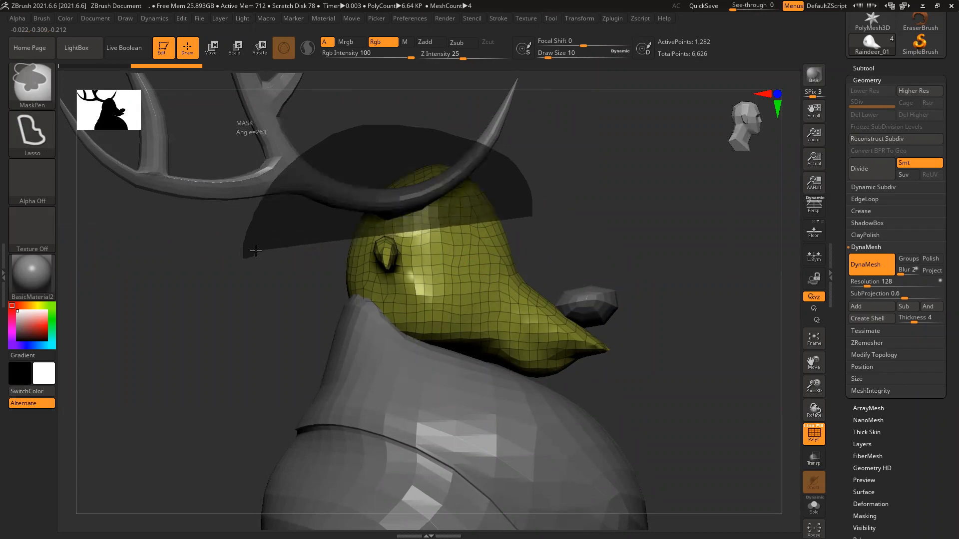
pyautogui.keyDown('ctrl'); pyautogui.moveTo(256, 251); pyautogui.dragTo(255, 250); pyautogui.keyUp('ctrl')
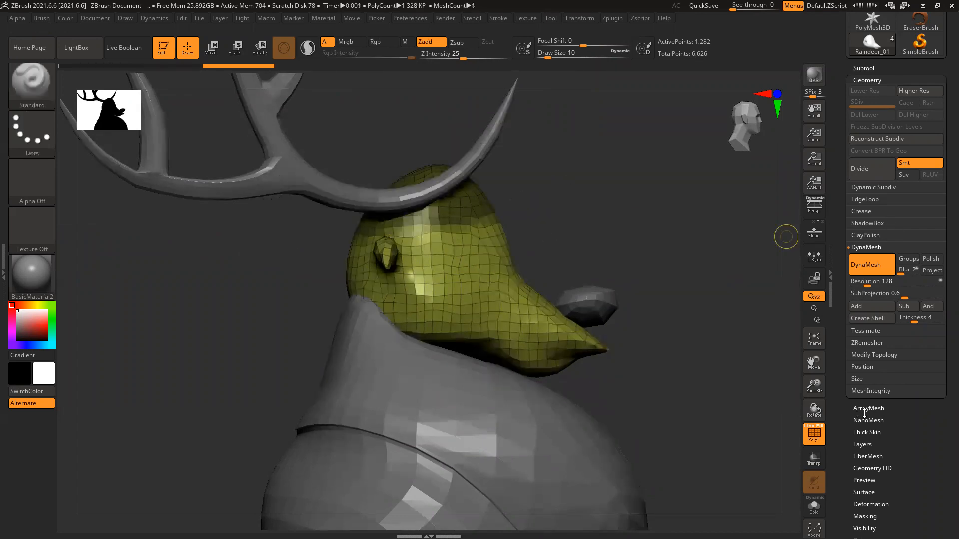
# Extract the masked crown as a new cap subtool with thickness 0.001 and clear the mask.
pyautogui.click(863, 68)
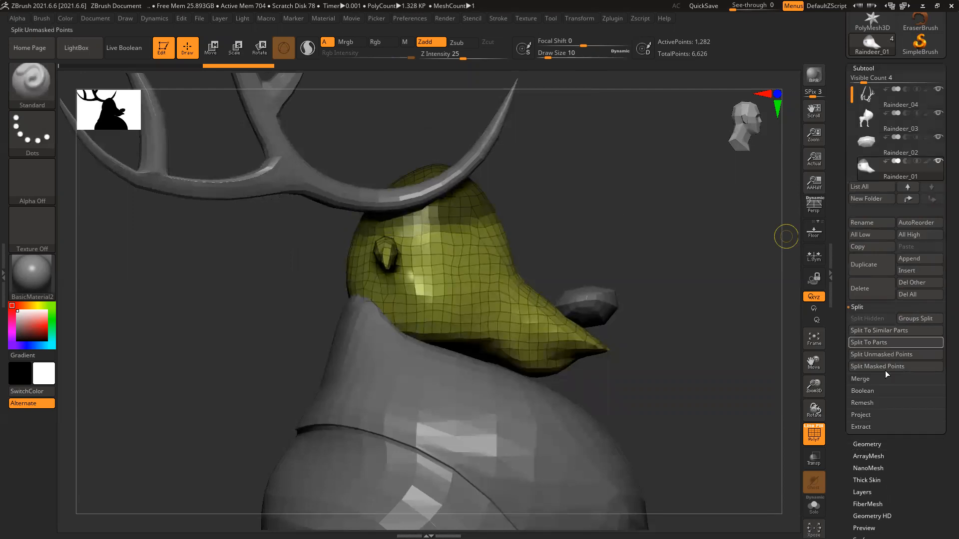
pyautogui.click(861, 427)
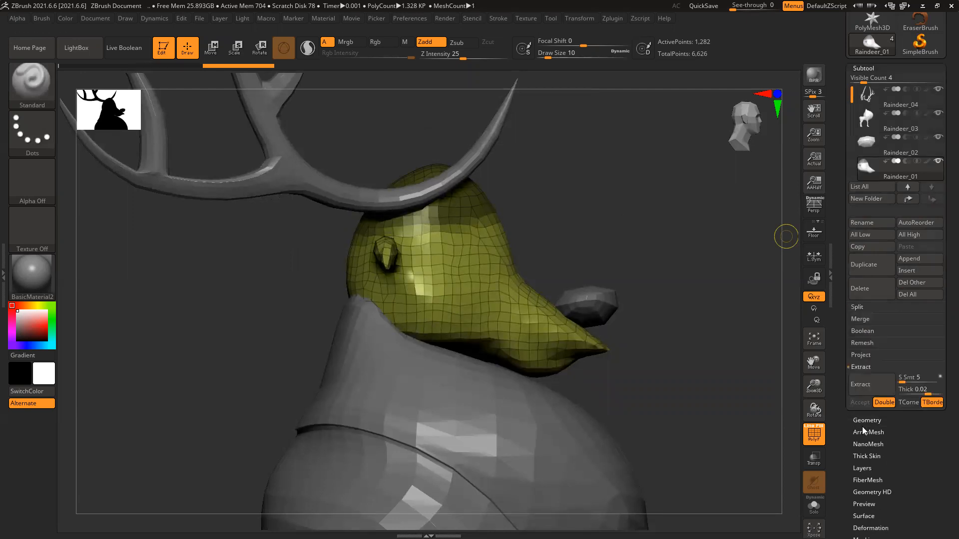
pyautogui.click(866, 385)
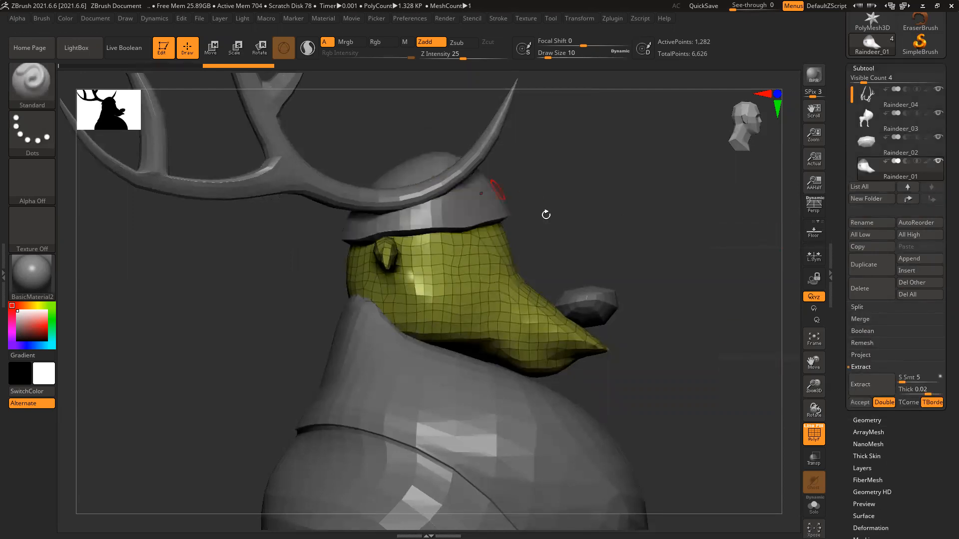
pyautogui.moveTo(647, 245)
pyautogui.mouseDown()
pyautogui.moveTo(601, 253)
pyautogui.moveTo(642, 254)
pyautogui.mouseUp()
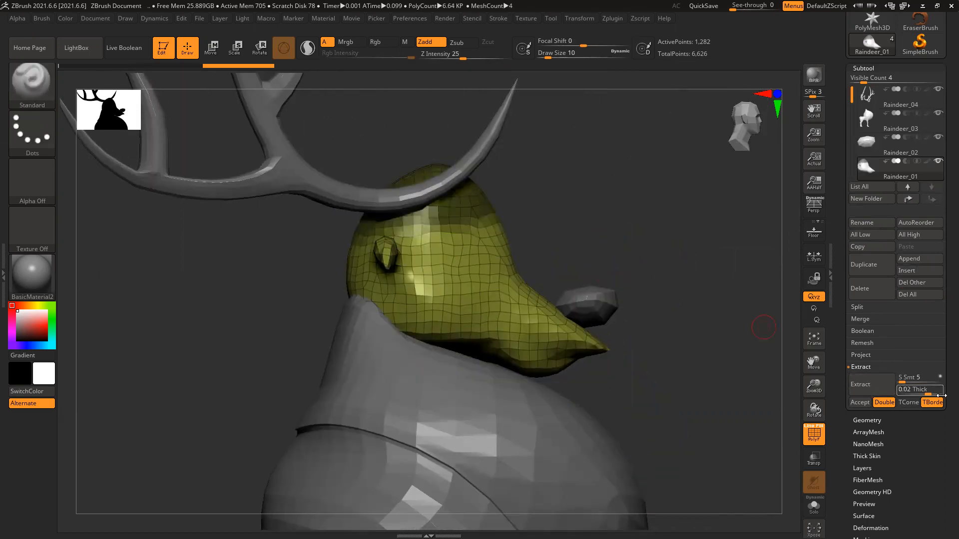
pyautogui.moveTo(929, 394); pyautogui.dragTo(910, 394)
pyautogui.click(874, 388)
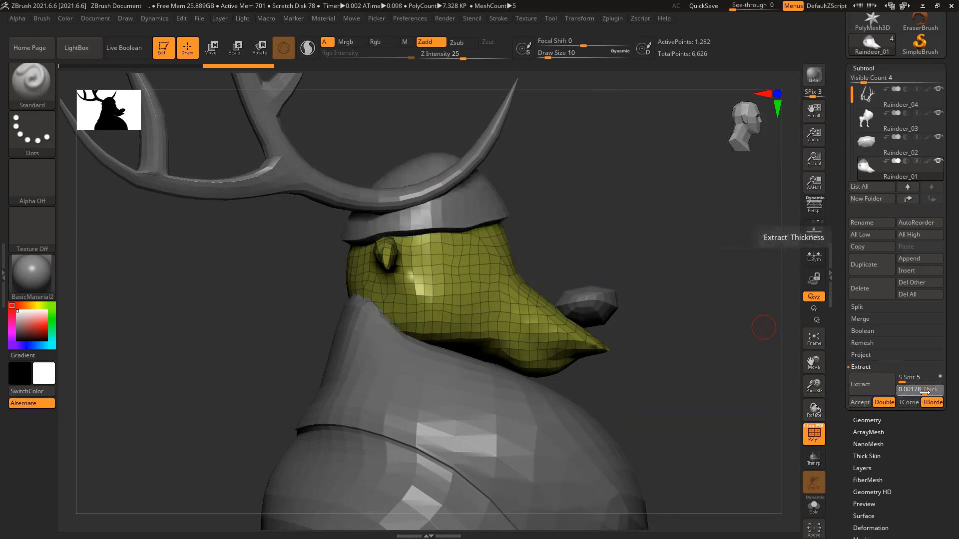
pyautogui.click(869, 387)
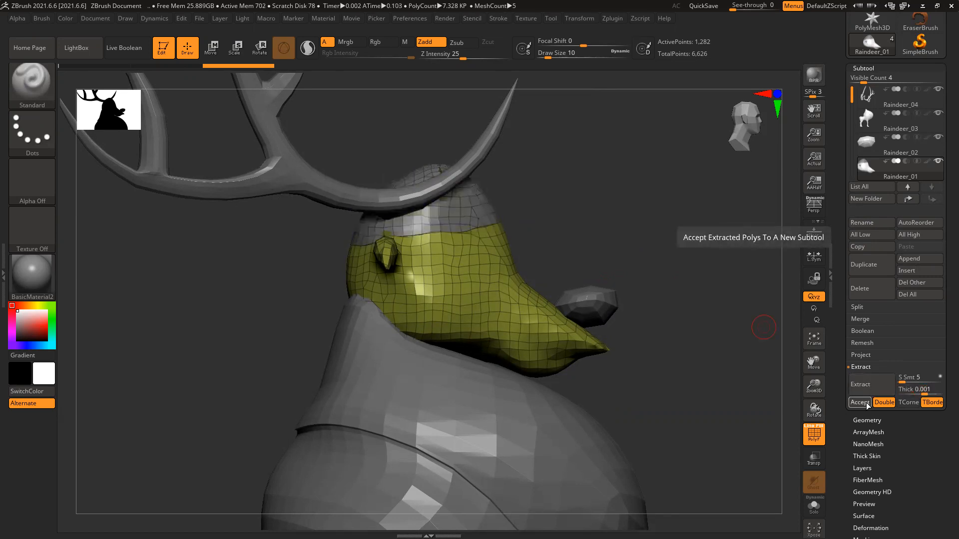
pyautogui.click(865, 403)
pyautogui.keyDown('ctrl'); pyautogui.moveTo(592, 211); pyautogui.dragTo(649, 254); pyautogui.keyUp('ctrl')
# Make the extracted cap the active subtool, centre the gizmo on it and enlarge it slightly around the head.
pyautogui.keyDown('alt'); pyautogui.moveTo(669, 270); pyautogui.dragTo(672, 295, button='right'); pyautogui.keyUp('alt')
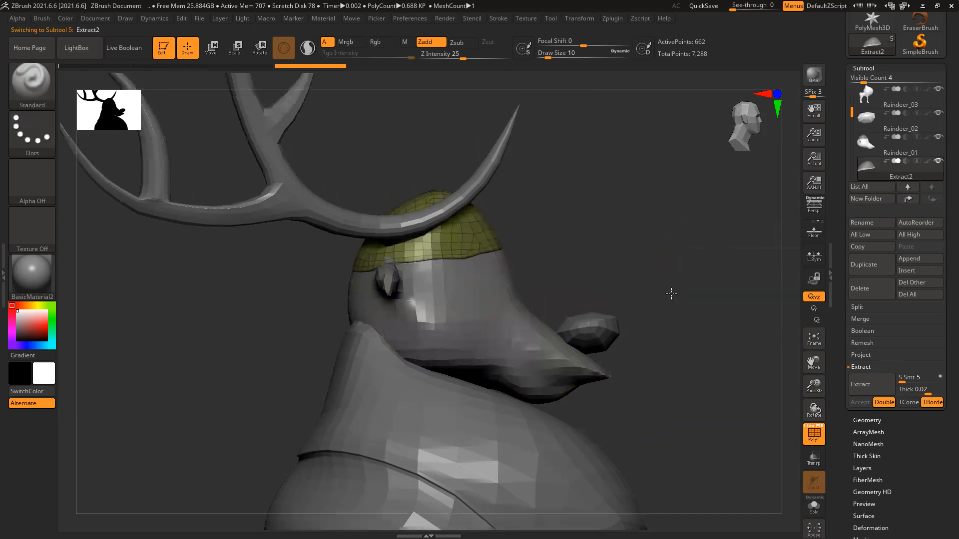
pyautogui.keyDown('ctrl'); pyautogui.moveTo(540, 263); pyautogui.dragTo(680, 214, button='right'); pyautogui.keyUp('ctrl')
pyautogui.press('r')
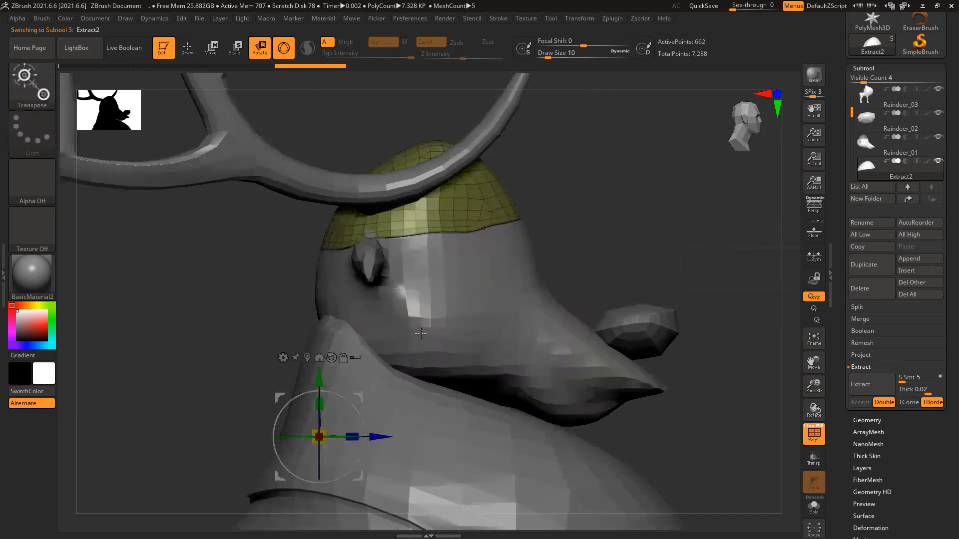
pyautogui.click(308, 358)
pyautogui.moveTo(426, 191); pyautogui.dragTo(437, 183)
pyautogui.moveTo(587, 201); pyautogui.dragTo(597, 243, button='right')
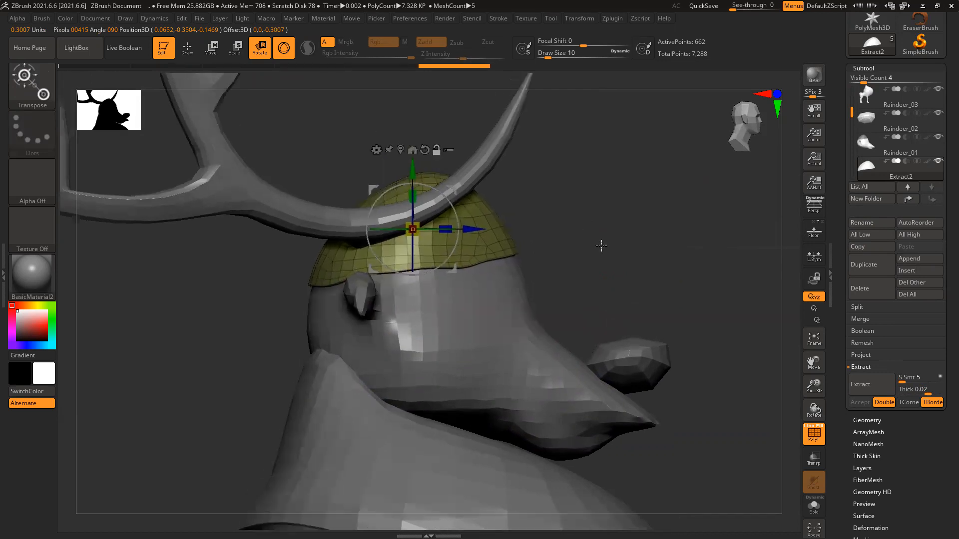
pyautogui.keyDown('shift'); pyautogui.moveTo(634, 260); pyautogui.dragTo(585, 267); pyautogui.keyUp('shift')
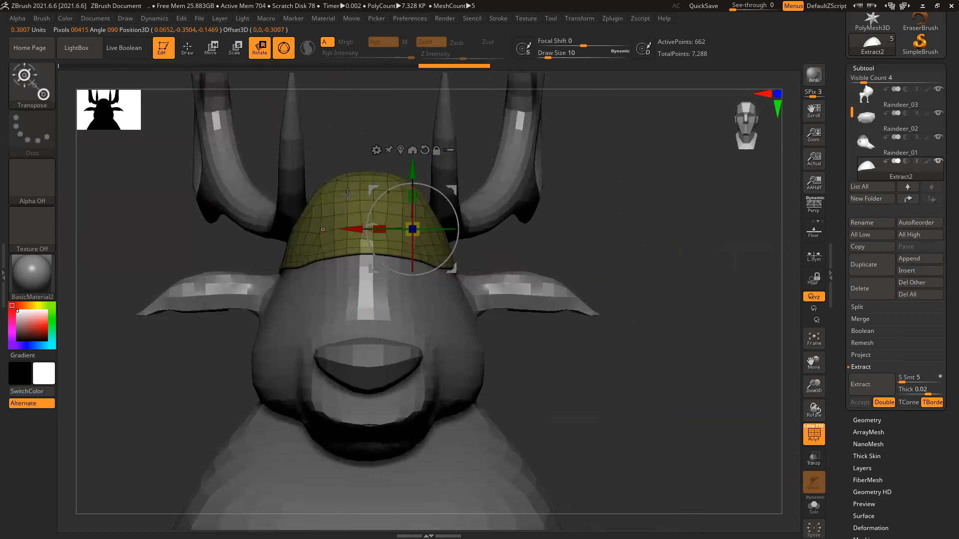
pyautogui.moveTo(608, 229); pyautogui.dragTo(625, 230)
# Choose the Move brush at draw size 66 for the cap, checking its shape in the reindeer reference image 32811018.png.
pyautogui.press('b')
pyautogui.press('m')
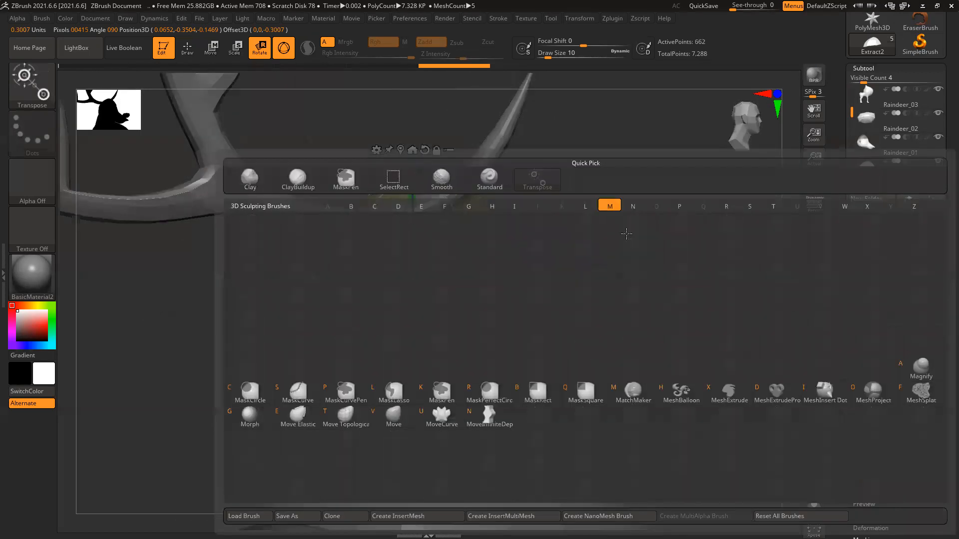
pyautogui.press('v')
pyautogui.hotkey('alt', 'Tab')
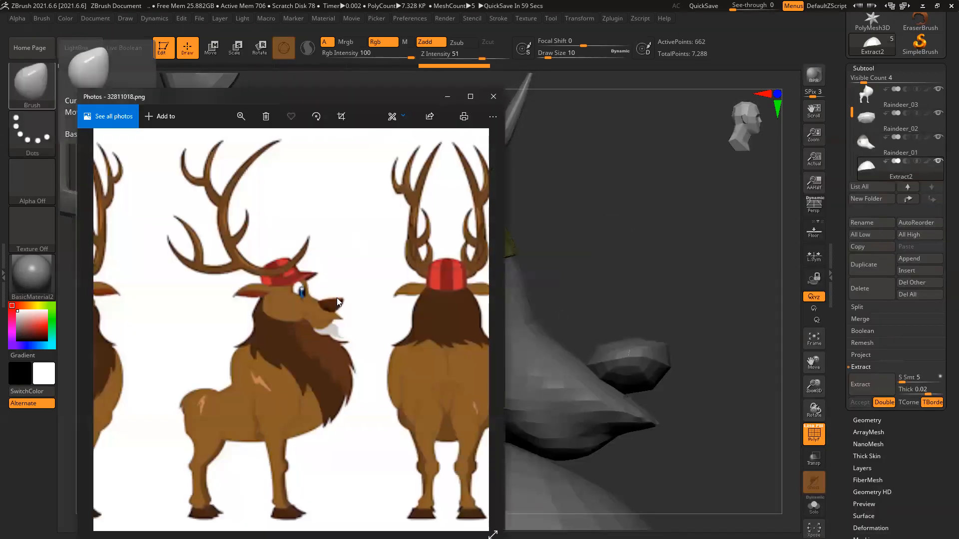
pyautogui.hotkey('alt', 'Tab')
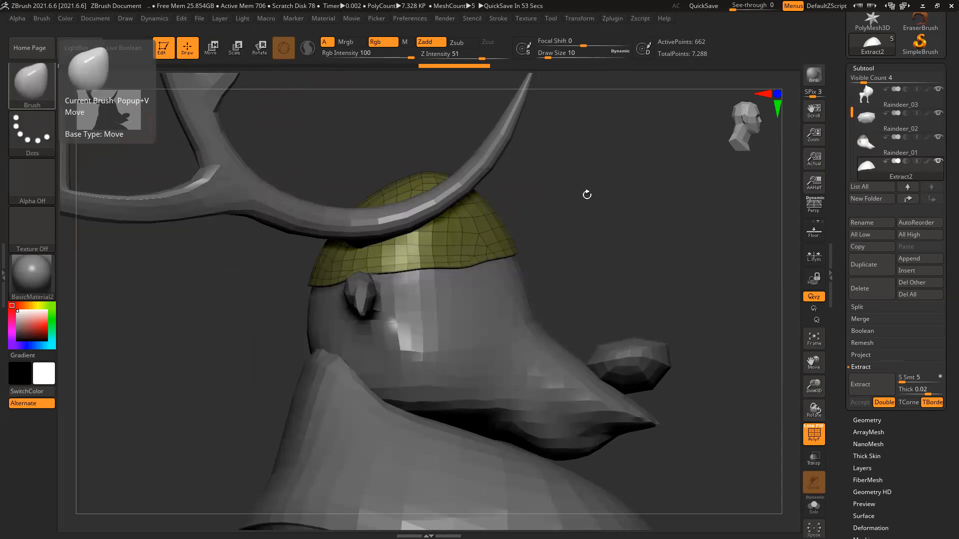
pyautogui.press('[')
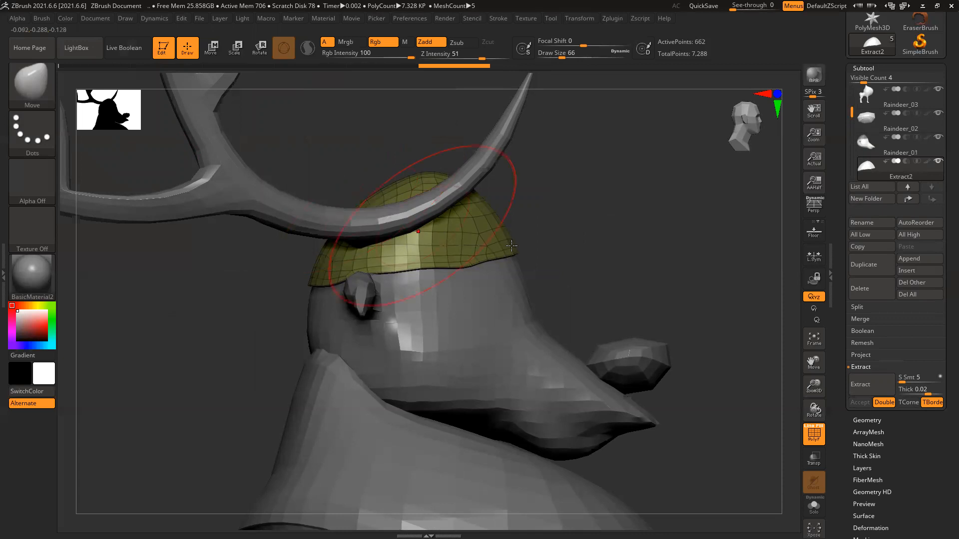
pyautogui.keyDown('ctrl'); pyautogui.moveTo(585, 201); pyautogui.dragTo(658, 254); pyautogui.keyUp('ctrl')
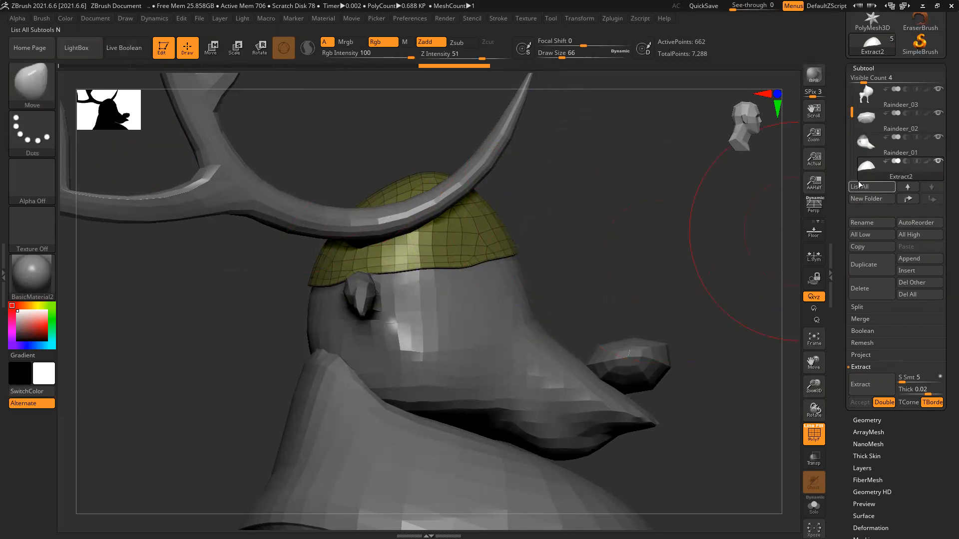
# Examine the head and the extracted cap in isolation, with the whole model shown again at the end.
pyautogui.click(889, 144)
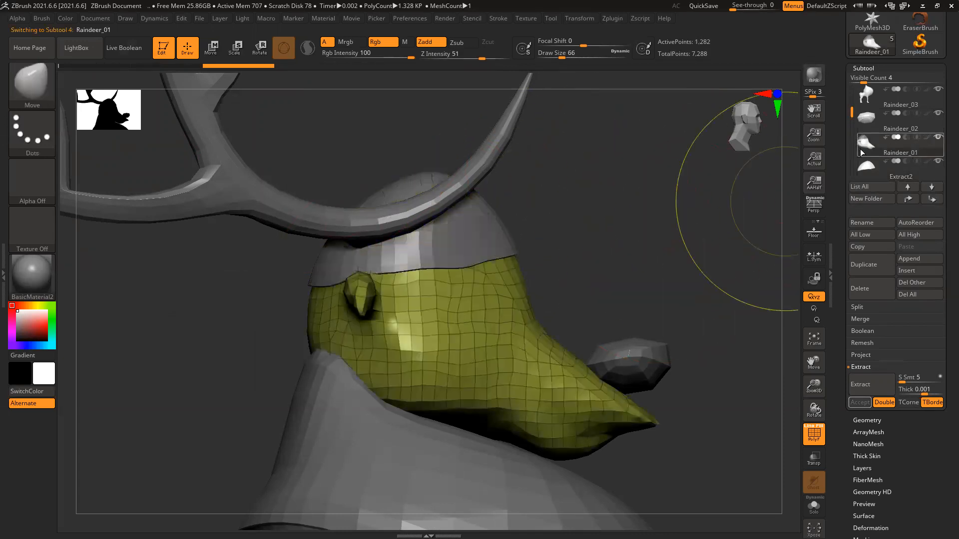
pyautogui.click(814, 507)
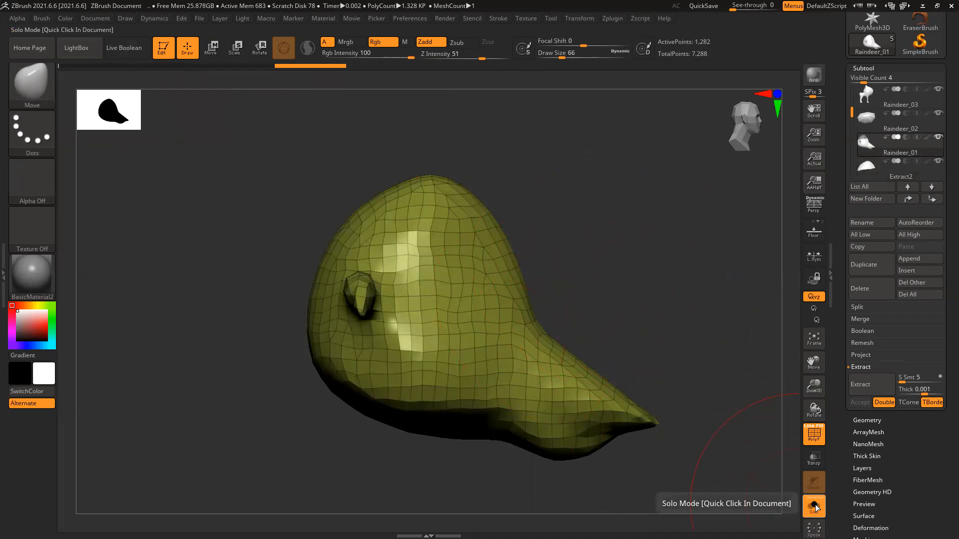
pyautogui.click(894, 172)
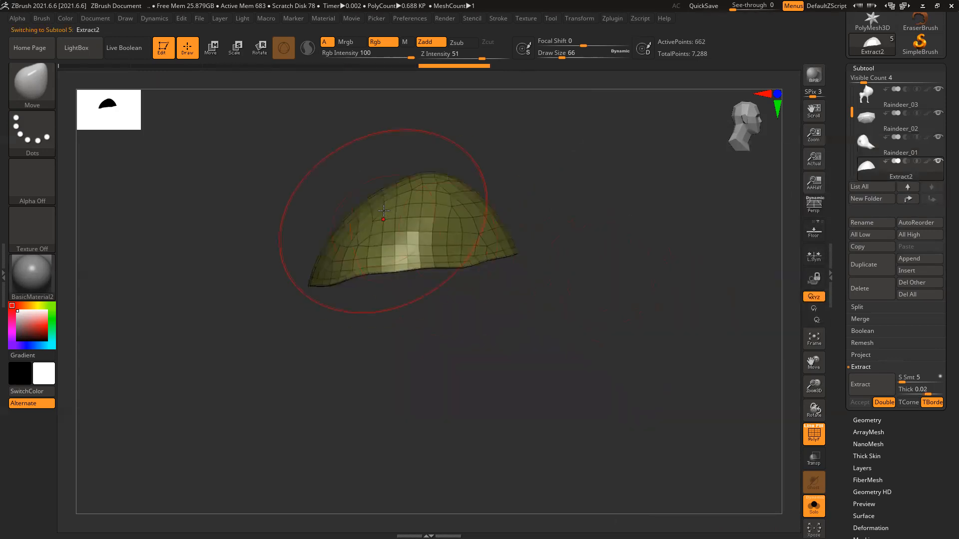
pyautogui.click(813, 506)
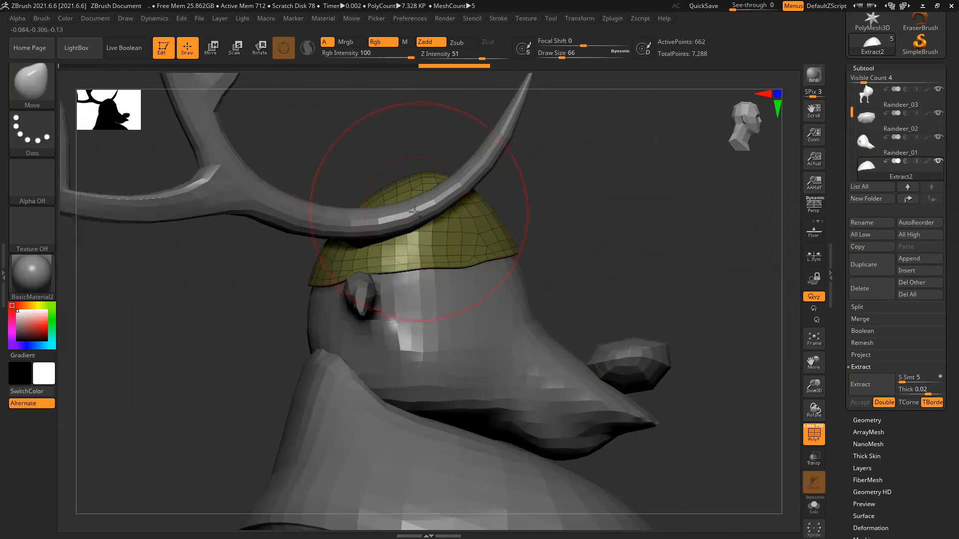
# Hide the antlers subtool and pull the cap's top and back outward into a fuller dome with the Move brush.
pyautogui.moveTo(853, 113); pyautogui.dragTo(853, 92)
pyautogui.click(939, 90)
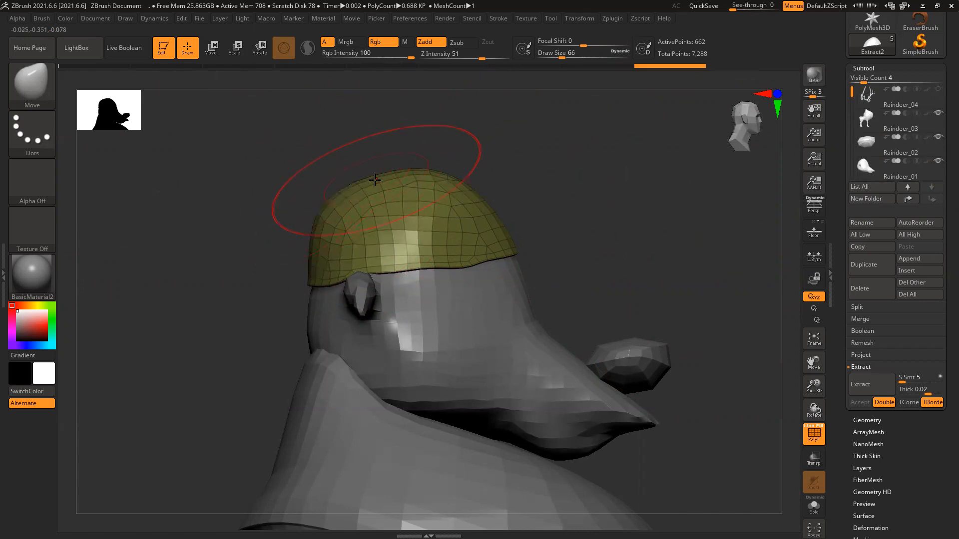
pyautogui.moveTo(435, 170)
pyautogui.mouseDown()
pyautogui.moveTo(434, 161)
pyautogui.moveTo(460, 176)
pyautogui.moveTo(452, 175)
pyautogui.mouseUp()
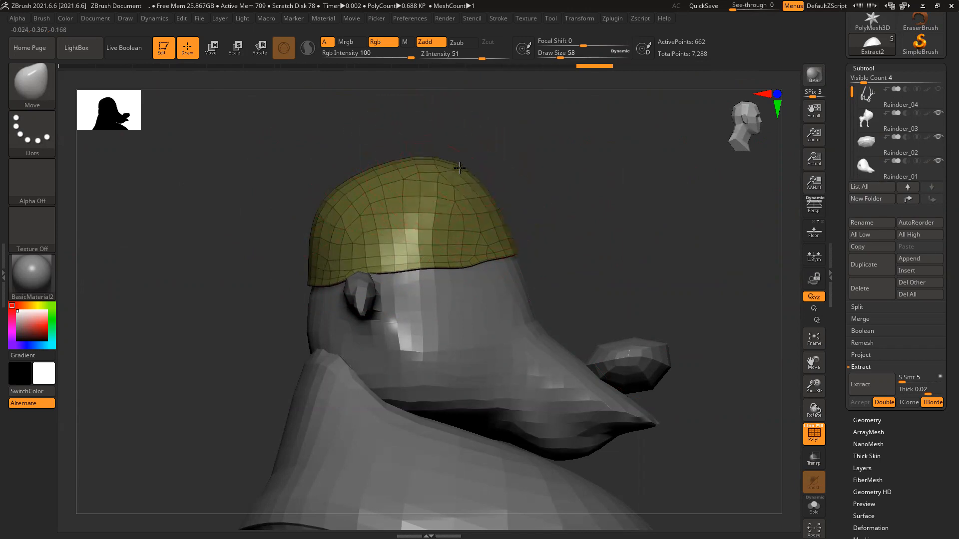
pyautogui.moveTo(324, 204)
pyautogui.mouseDown()
pyautogui.moveTo(347, 175)
pyautogui.moveTo(390, 165)
pyautogui.mouseUp()
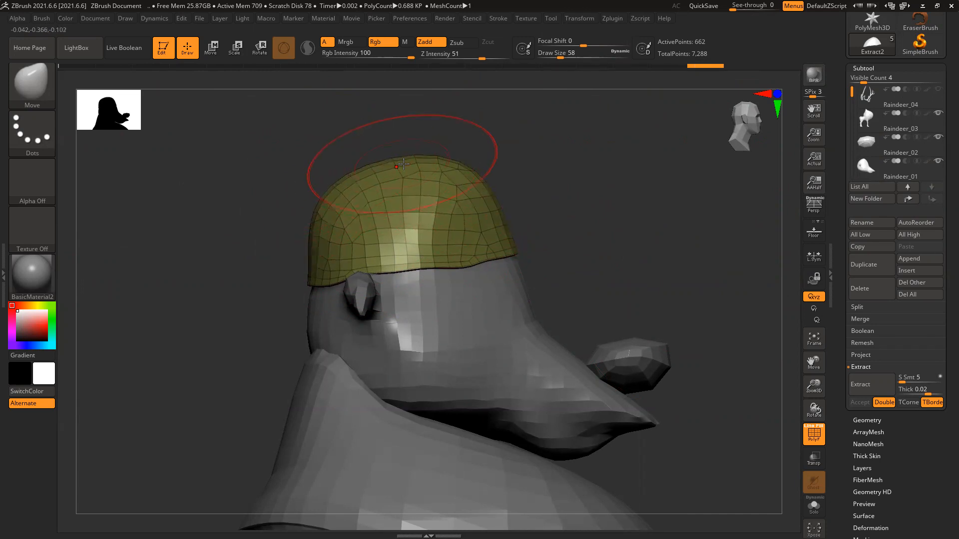
# In back view, pull the middle of the cap's rear edge downward into a curve with the Move brush at draw size 58.
pyautogui.keyDown('shift'); pyautogui.moveTo(530, 135); pyautogui.dragTo(583, 137); pyautogui.keyUp('shift')
pyautogui.moveTo(419, 179)
pyautogui.mouseDown()
pyautogui.moveTo(426, 176)
pyautogui.moveTo(422, 199)
pyautogui.moveTo(431, 200)
pyautogui.moveTo(432, 179)
pyautogui.mouseUp()
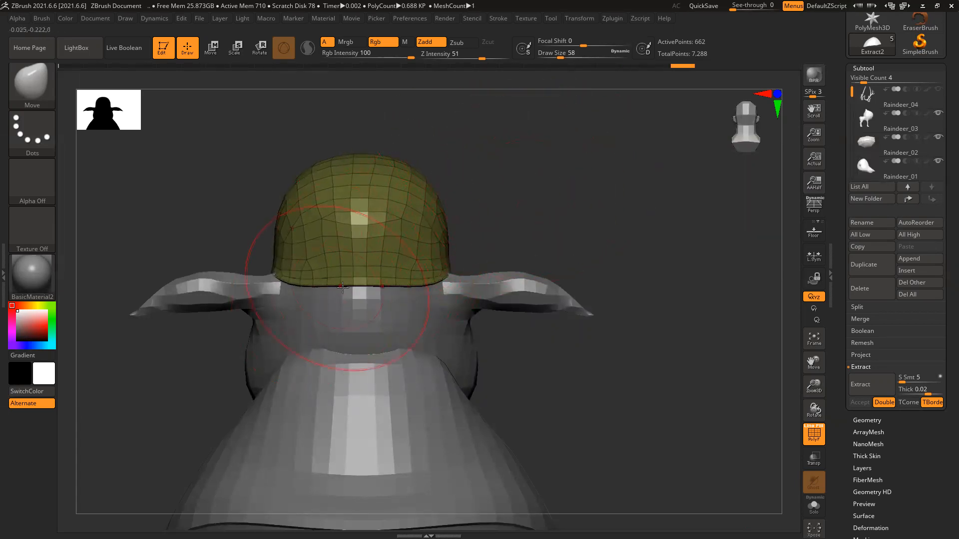
pyautogui.moveTo(351, 286); pyautogui.dragTo(354, 298)
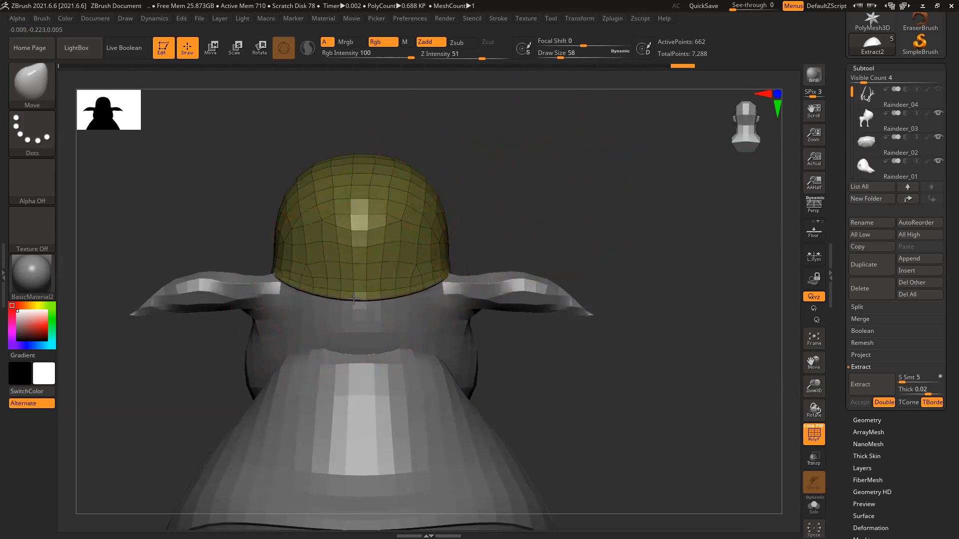
# Even out the cap's lower side edge toward the forehead with the Move brush at draw size 26.
pyautogui.moveTo(529, 221); pyautogui.dragTo(553, 197)
pyautogui.moveTo(655, 190); pyautogui.dragTo(624, 193)
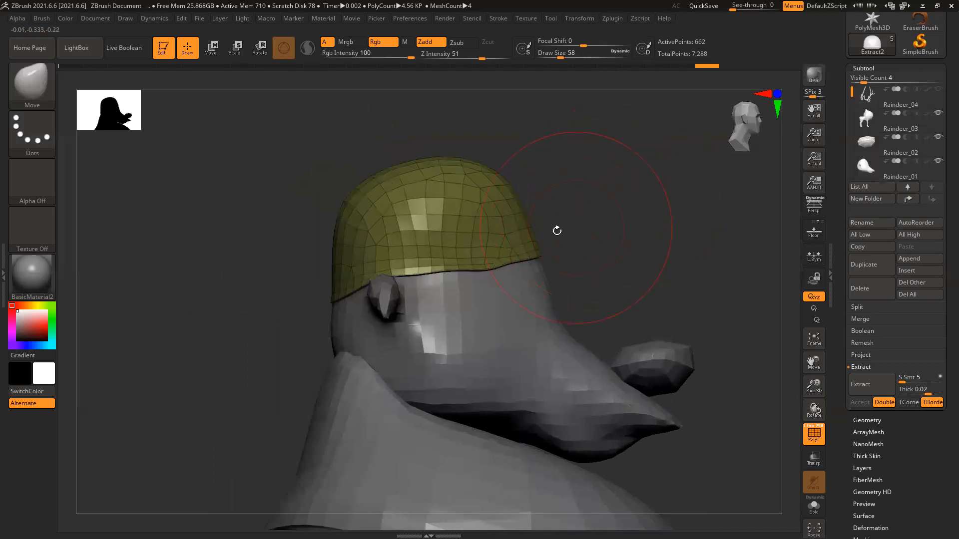
pyautogui.keyDown('ctrl'); pyautogui.moveTo(455, 259); pyautogui.dragTo(488, 315, button='right'); pyautogui.keyUp('ctrl')
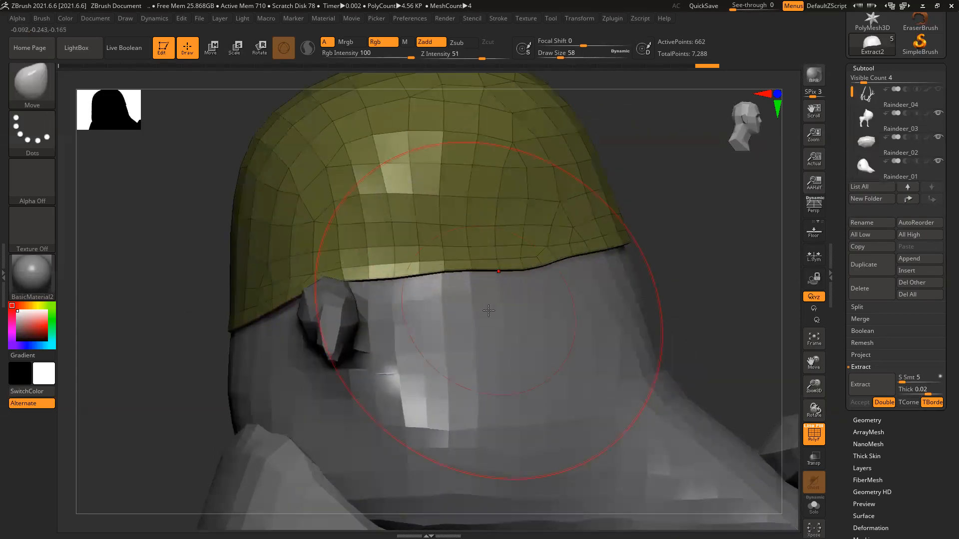
pyautogui.press('[')
pyautogui.press('[')
pyautogui.press('[')
pyautogui.press('[')
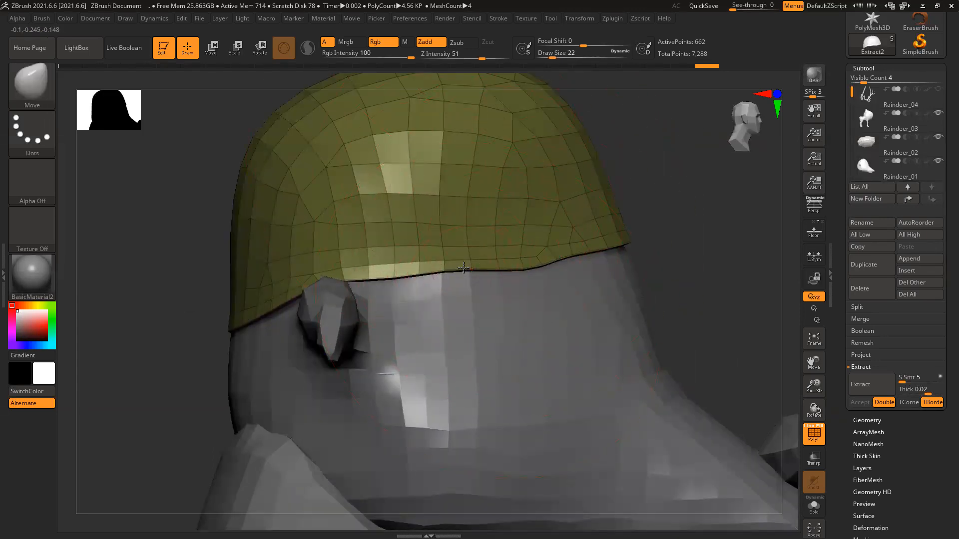
pyautogui.press(']')
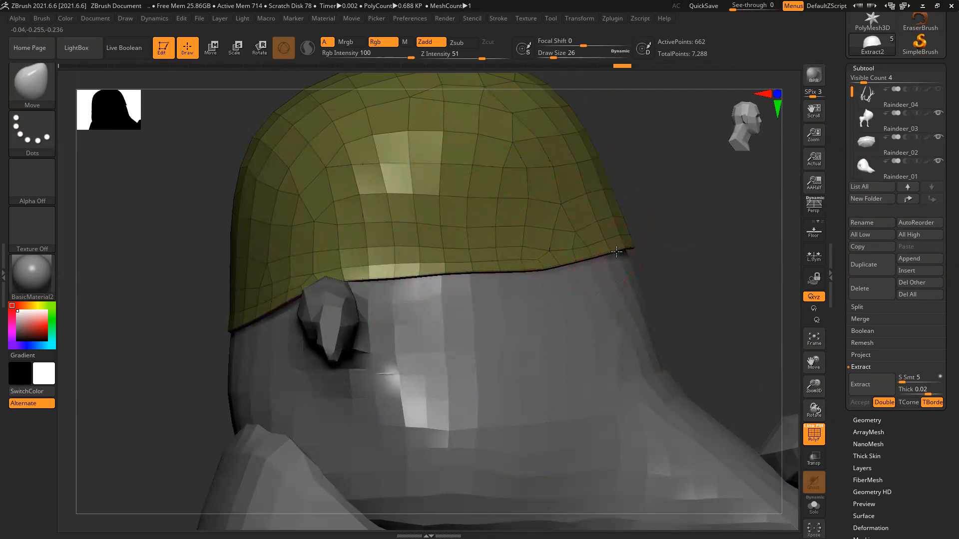
# Switch to the ZModeler brush and set its polygon action to PolyGroup with A Single Poly as the target.
pyautogui.moveTo(670, 225); pyautogui.dragTo(636, 258)
pyautogui.keyDown('ctrl'); pyautogui.moveTo(540, 232); pyautogui.dragTo(599, 300, button='right'); pyautogui.keyUp('ctrl')
pyautogui.moveTo(699, 261); pyautogui.dragTo(627, 274)
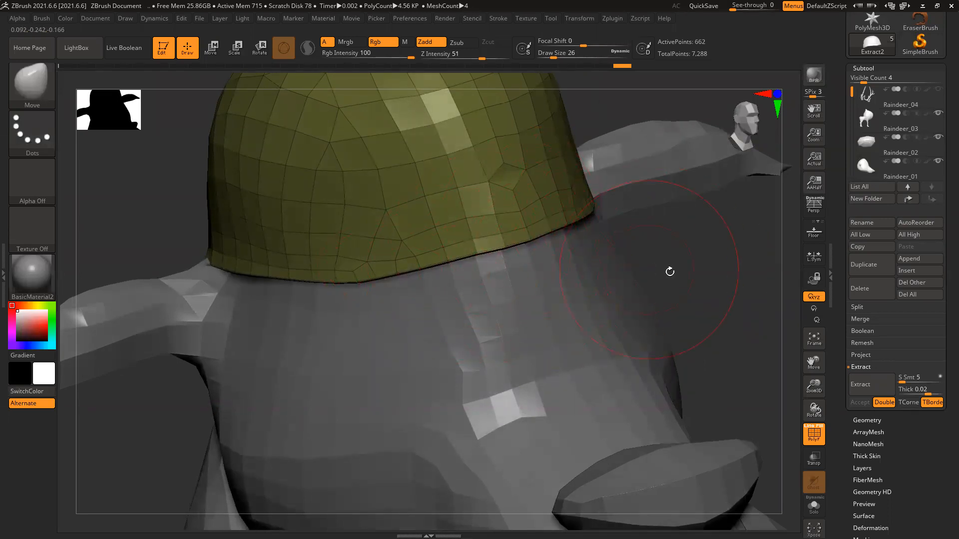
pyautogui.moveTo(670, 271); pyautogui.dragTo(621, 270)
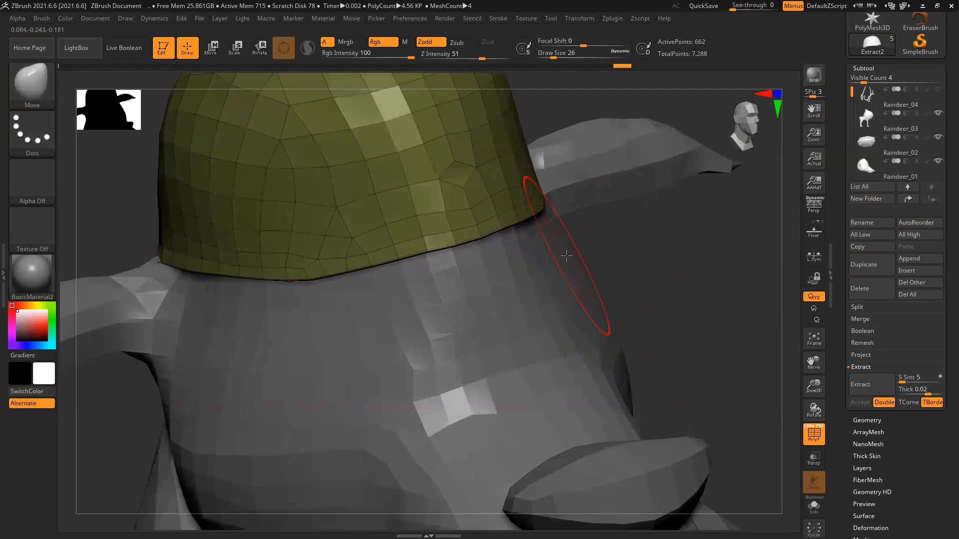
pyautogui.keyDown('ctrl'); pyautogui.moveTo(618, 268); pyautogui.dragTo(588, 253, button='right'); pyautogui.keyUp('ctrl')
pyautogui.keyDown('ctrl'); pyautogui.moveTo(396, 251); pyautogui.dragTo(402, 253, button='right'); pyautogui.keyUp('ctrl')
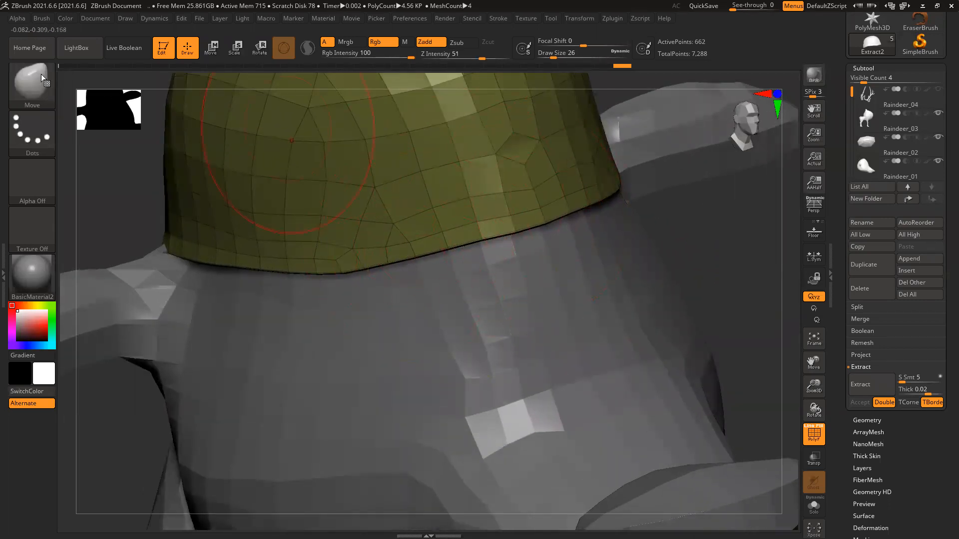
pyautogui.click(52, 89)
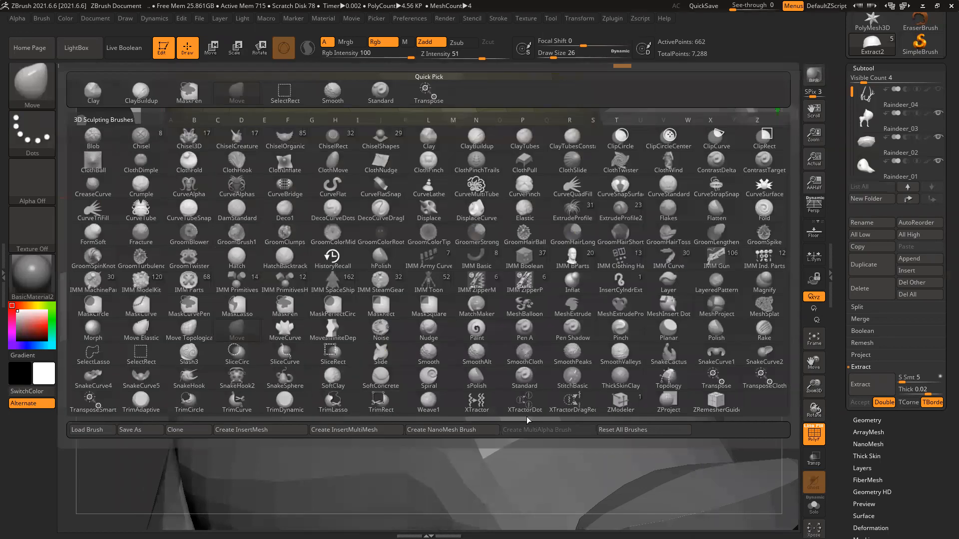
pyautogui.click(621, 406)
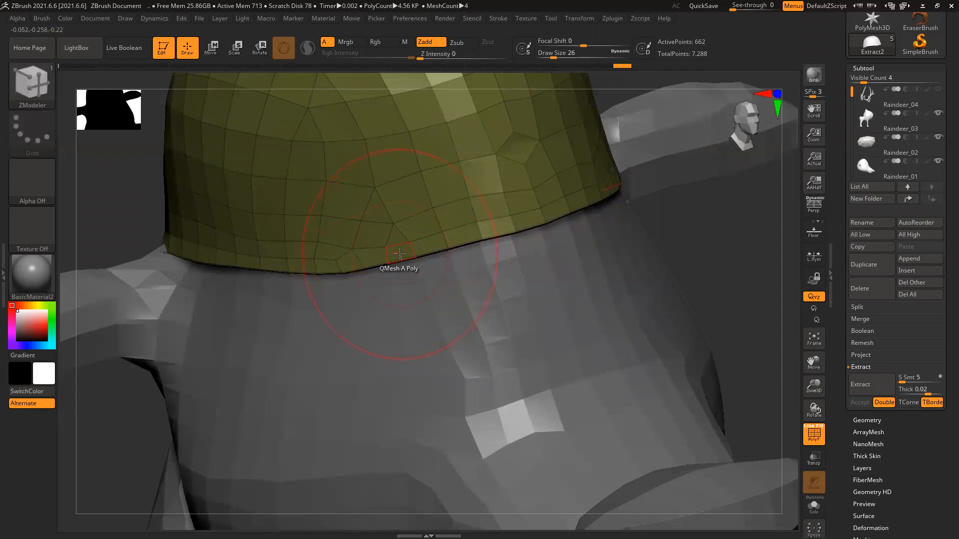
pyautogui.press('space')
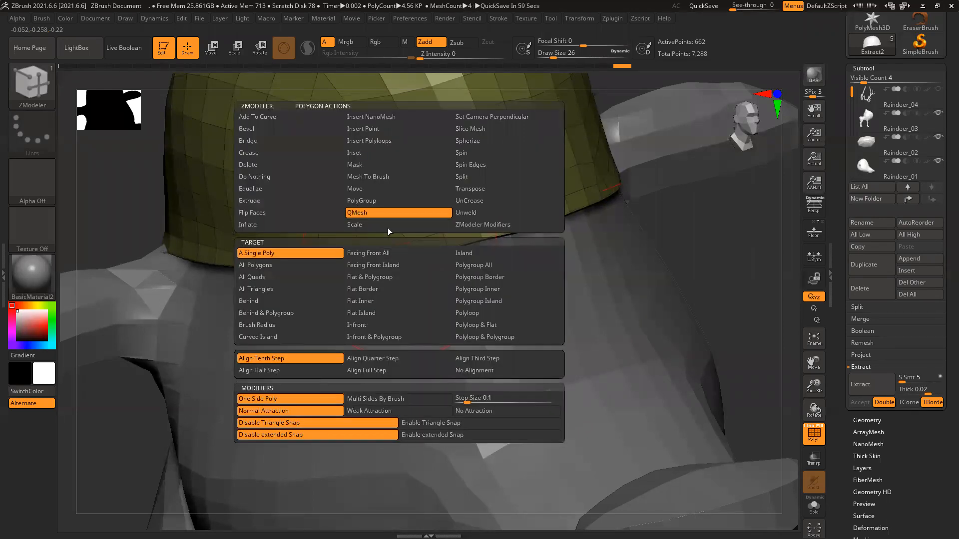
pyautogui.click(374, 201)
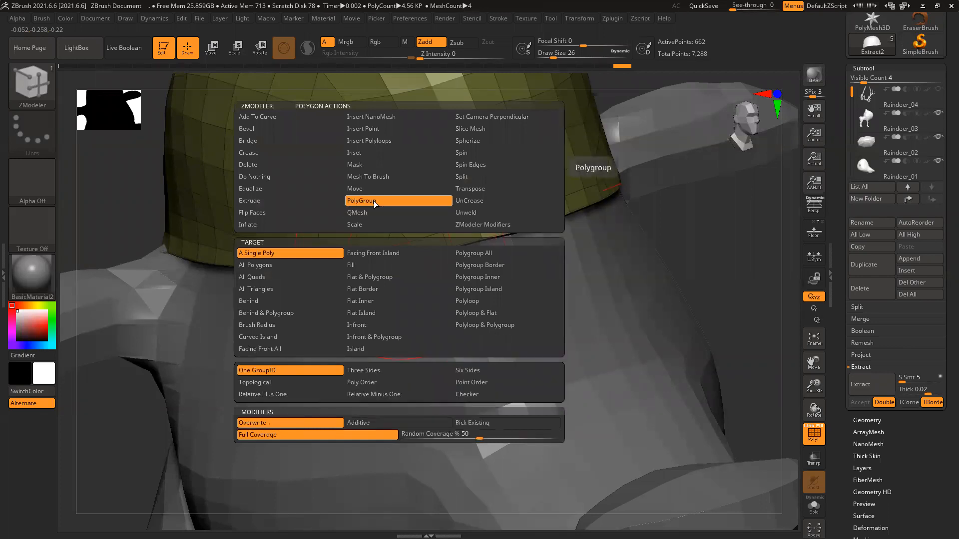
pyautogui.click(270, 253)
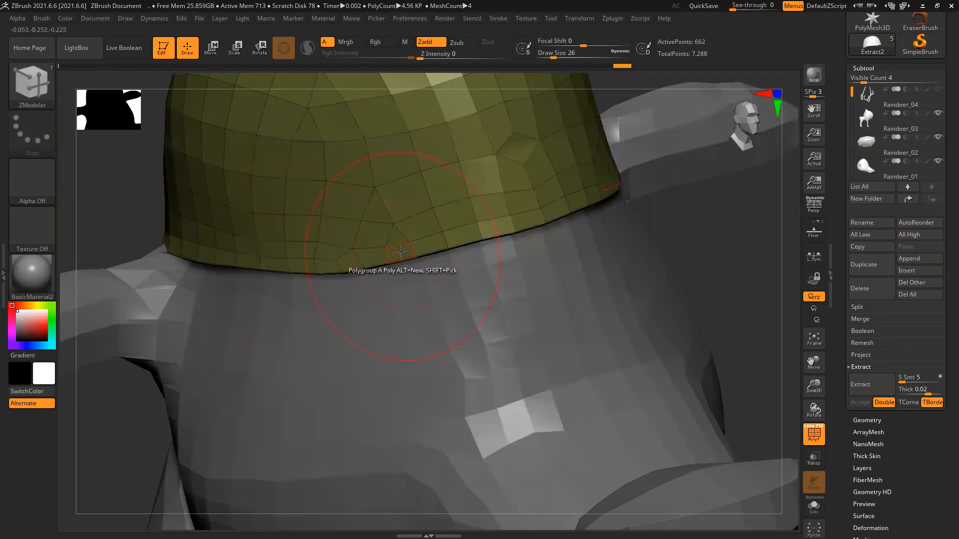
# Assign the row of faces along the cap's front lower edge to a separate polygroup.
pyautogui.click(430, 244)
pyautogui.click(461, 237)
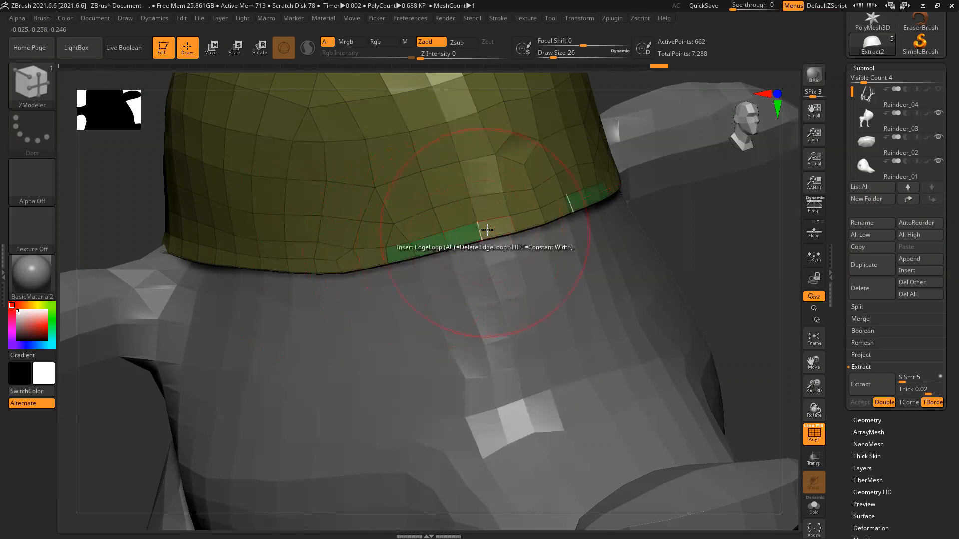
pyautogui.moveTo(747, 232); pyautogui.dragTo(690, 233)
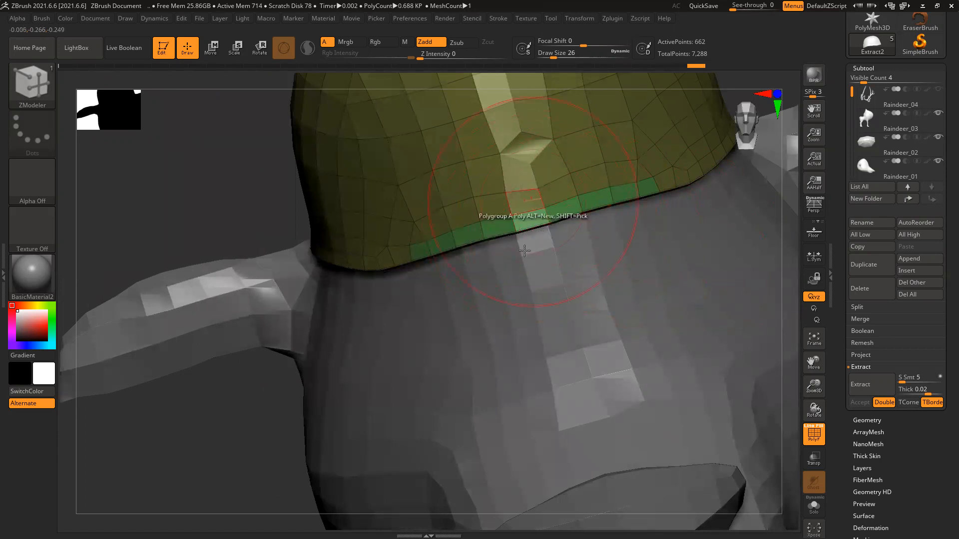
pyautogui.moveTo(192, 198); pyautogui.dragTo(280, 234)
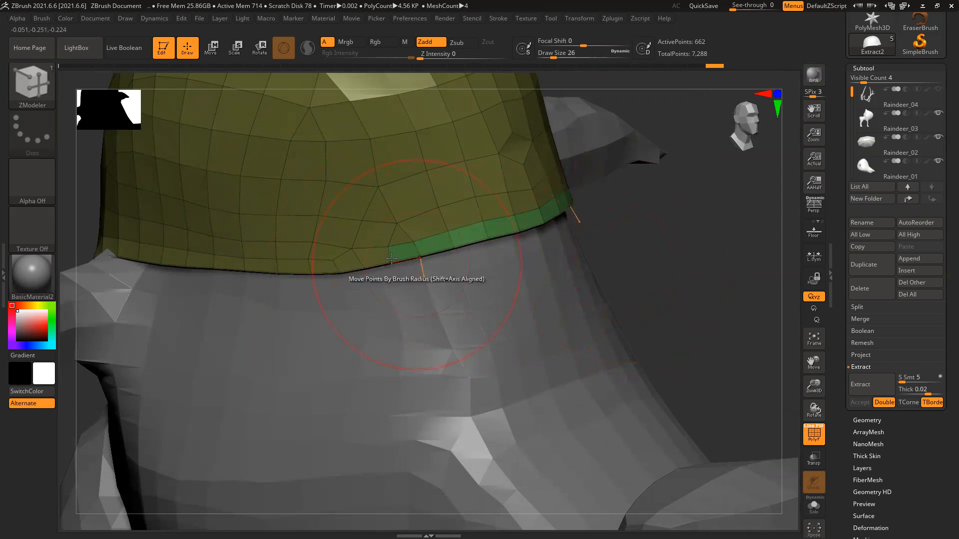
pyautogui.click(372, 257)
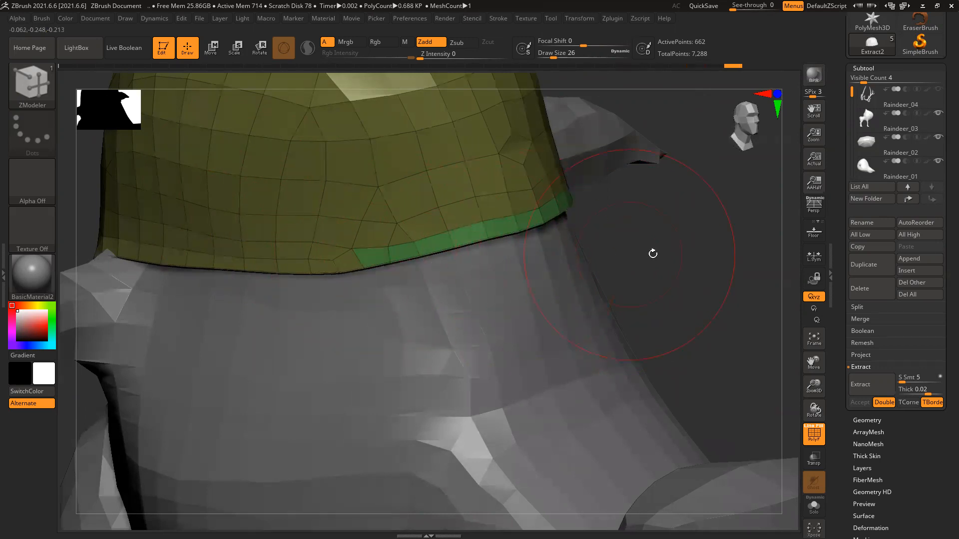
# Extrude the front-edge polygroup outward into a visor with the ZModeler Extrude action targeting Polygroup Island.
pyautogui.keyDown('alt'); pyautogui.moveTo(679, 277); pyautogui.dragTo(555, 257); pyautogui.keyUp('alt')
pyautogui.moveTo(556, 257)
pyautogui.mouseDown(button='right')
pyautogui.moveTo(572, 249)
pyautogui.moveTo(553, 257)
pyautogui.mouseUp(button='right')
pyautogui.keyDown('ctrl'); pyautogui.moveTo(447, 226); pyautogui.dragTo(523, 269, button='right'); pyautogui.keyUp('ctrl')
pyautogui.press('b')
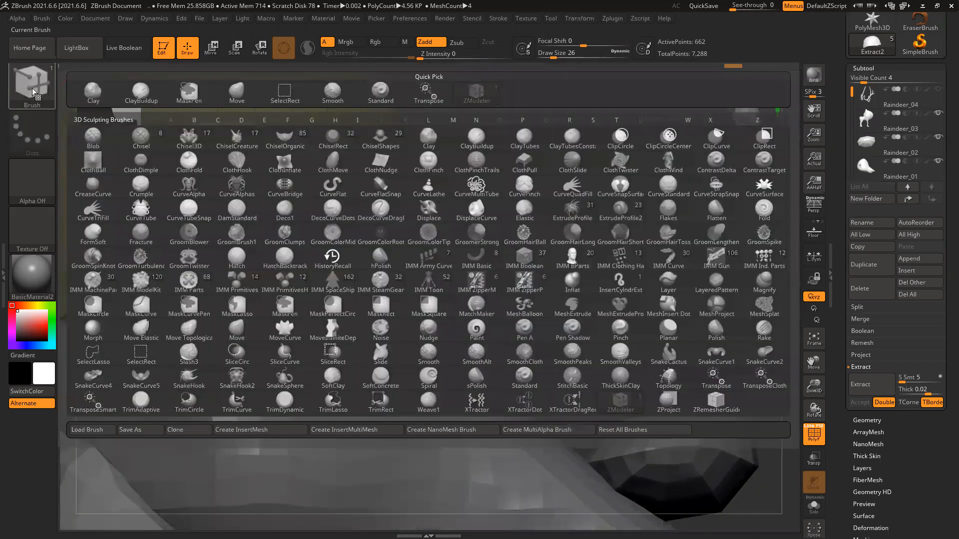
pyautogui.press('Escape')
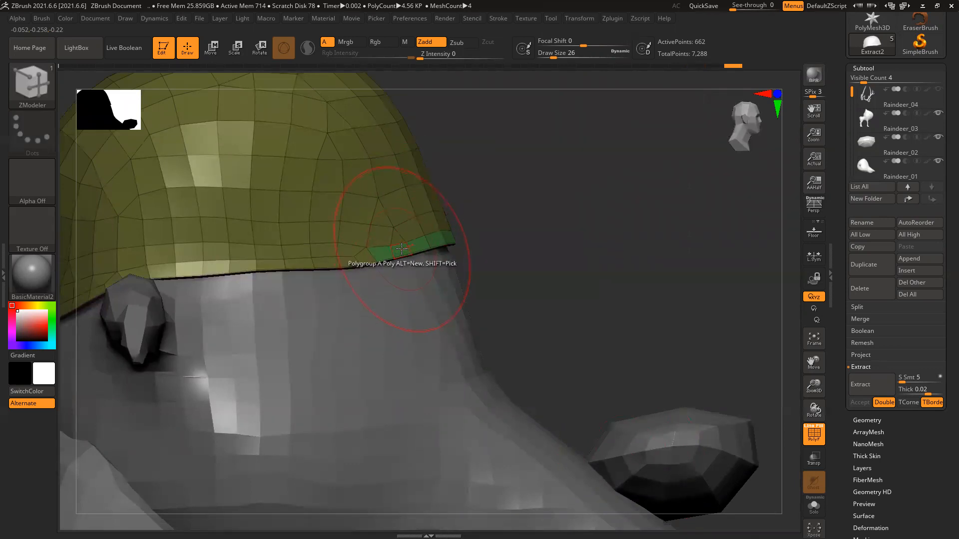
pyautogui.press('space')
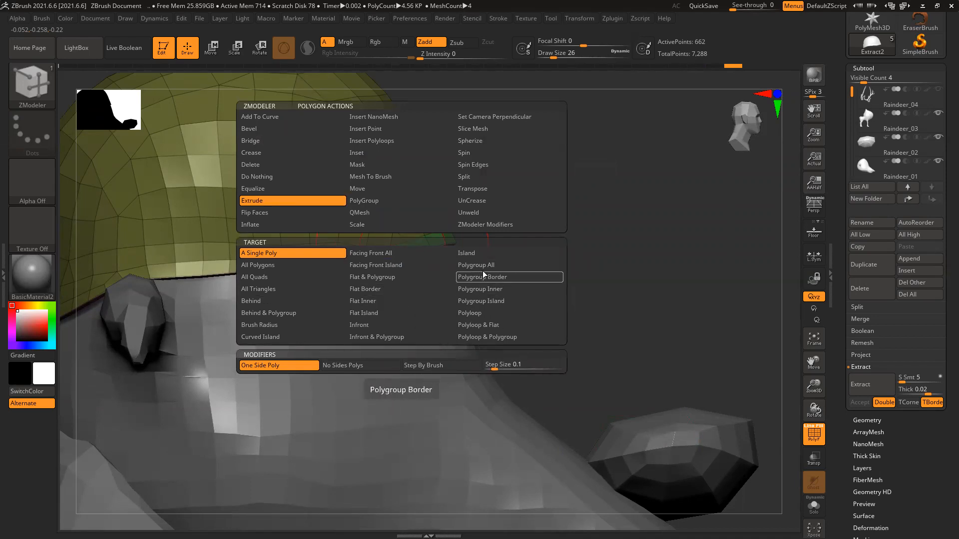
pyautogui.click(480, 300)
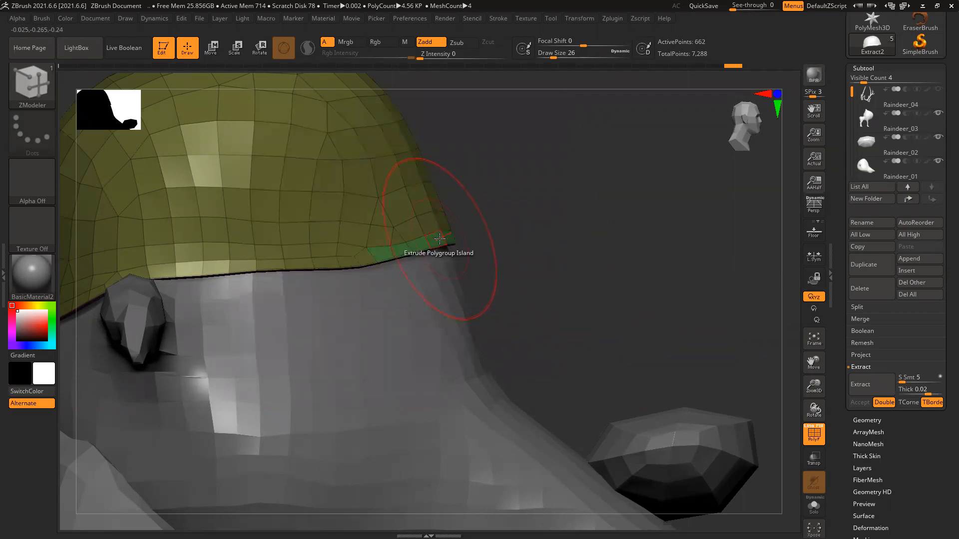
pyautogui.moveTo(439, 239); pyautogui.dragTo(751, 154)
# Pull the fanned-out visor's outer corners inward and shorten its front edge with the Move brush at draw size 77.
pyautogui.keyDown('ctrl'); pyautogui.moveTo(600, 267); pyautogui.dragTo(571, 250, button='right'); pyautogui.keyUp('ctrl')
pyautogui.moveTo(607, 283); pyautogui.dragTo(608, 242, button='right')
pyautogui.press('b')
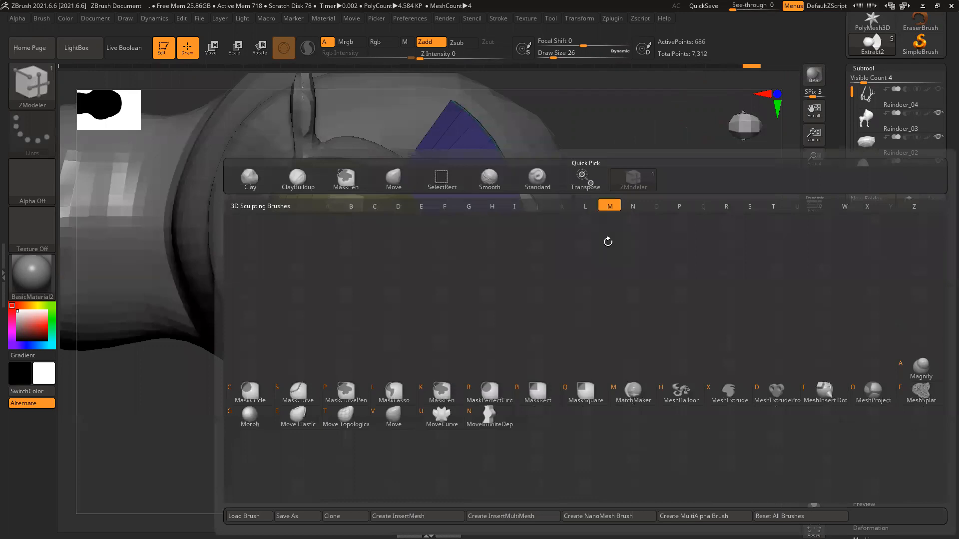
pyautogui.press('m')
pyautogui.press('v')
pyautogui.press('space')
pyautogui.moveTo(585, 208); pyautogui.dragTo(595, 208)
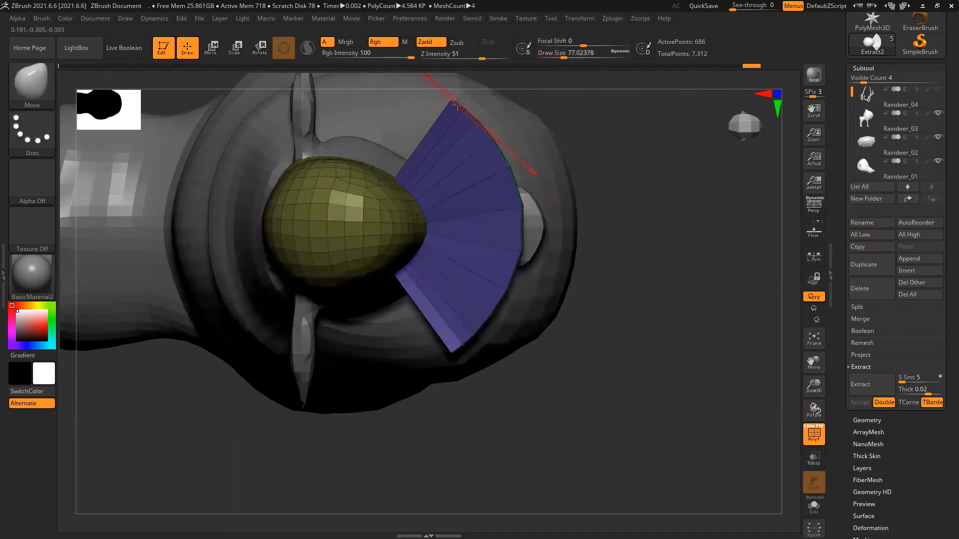
pyautogui.moveTo(452, 102)
pyautogui.mouseDown()
pyautogui.moveTo(493, 161)
pyautogui.moveTo(500, 202)
pyautogui.moveTo(495, 188)
pyautogui.mouseUp()
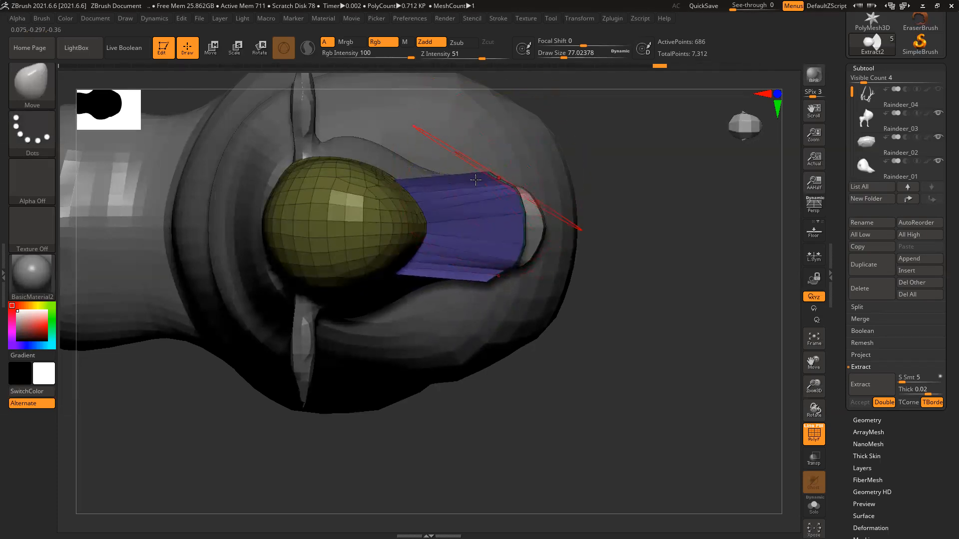
pyautogui.moveTo(672, 205)
pyautogui.mouseDown()
pyautogui.moveTo(566, 215)
pyautogui.moveTo(621, 197)
pyautogui.mouseUp()
pyautogui.moveTo(522, 218); pyautogui.dragTo(465, 221)
pyautogui.moveTo(487, 188); pyautogui.dragTo(469, 189)
# Mask the cap's dome and use the move gizmo to lower the visor until it projects nearly level from the forehead.
pyautogui.moveTo(656, 213); pyautogui.dragTo(597, 188)
pyautogui.moveTo(452, 227)
pyautogui.keyDown('ctrl'); pyautogui.mouseDown(button='right')
pyautogui.moveTo(512, 250)
pyautogui.moveTo(520, 241)
pyautogui.mouseUp(button='right'); pyautogui.keyUp('ctrl')
pyautogui.keyDown('ctrl'); pyautogui.moveTo(442, 149); pyautogui.dragTo(520, 269); pyautogui.keyUp('ctrl')
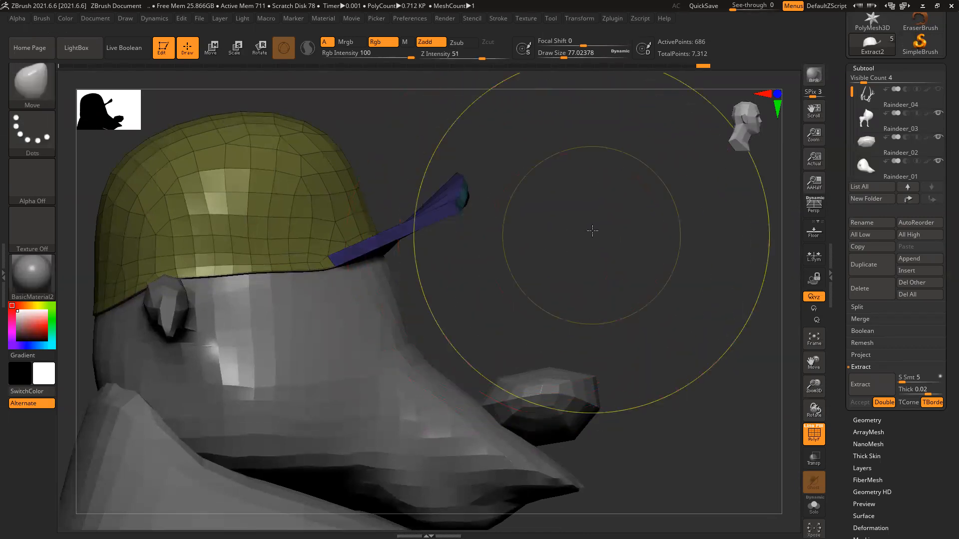
pyautogui.keyDown('ctrl'); pyautogui.click(592, 230); pyautogui.keyUp('ctrl')
pyautogui.press('w')
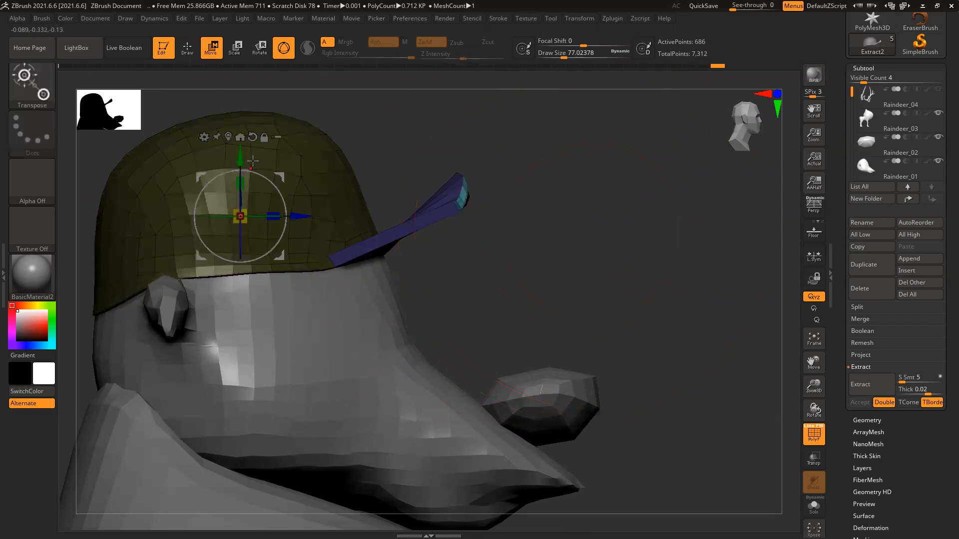
pyautogui.click(447, 194)
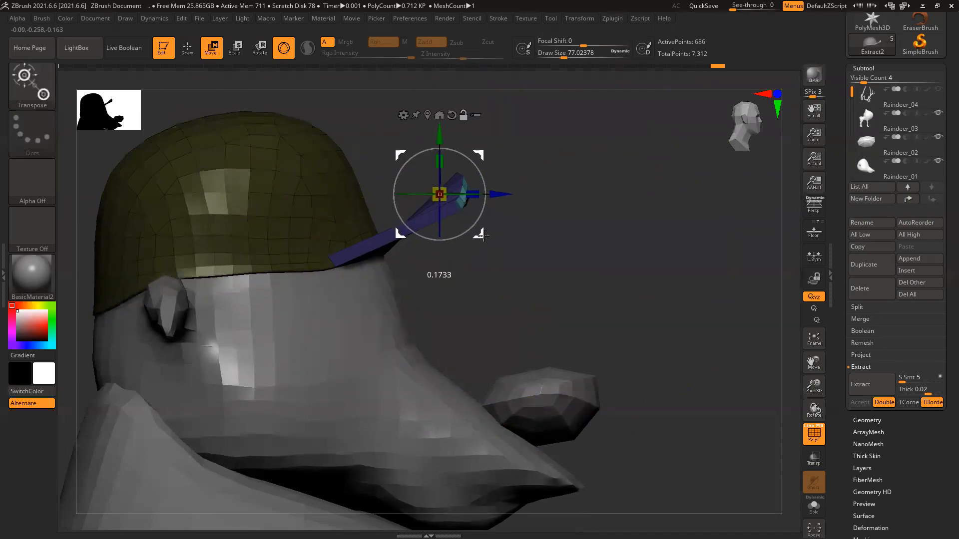
pyautogui.moveTo(450, 130); pyautogui.dragTo(455, 259)
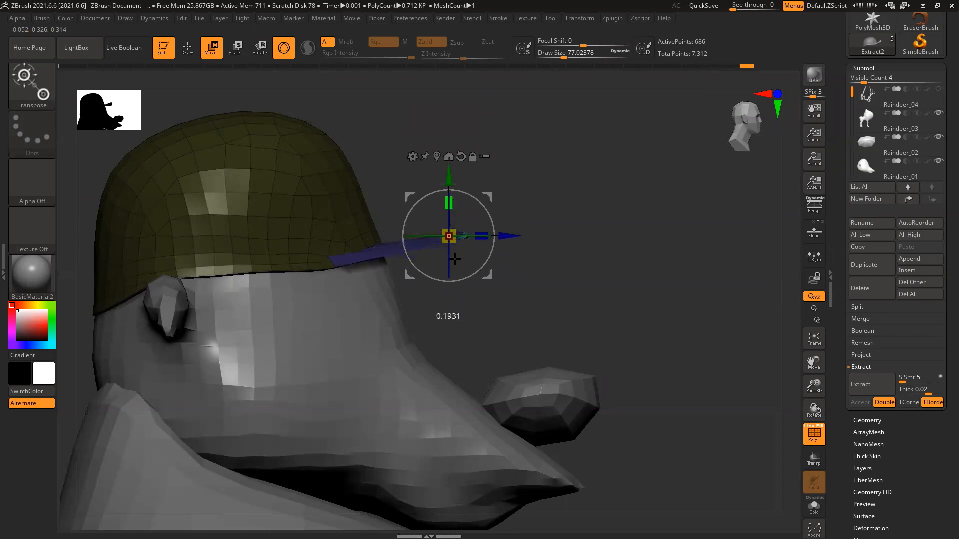
pyautogui.moveTo(450, 178); pyautogui.dragTo(451, 194)
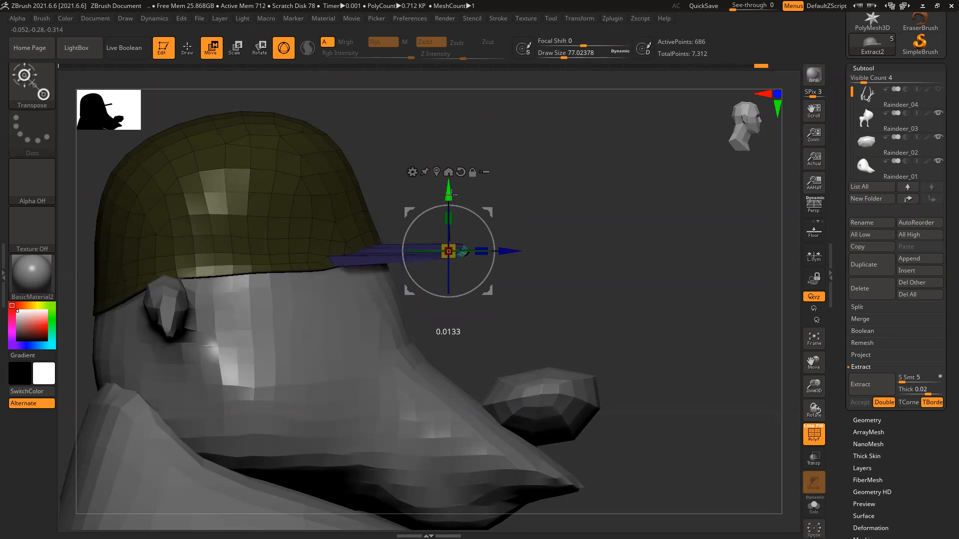
pyautogui.moveTo(451, 194); pyautogui.dragTo(451, 187)
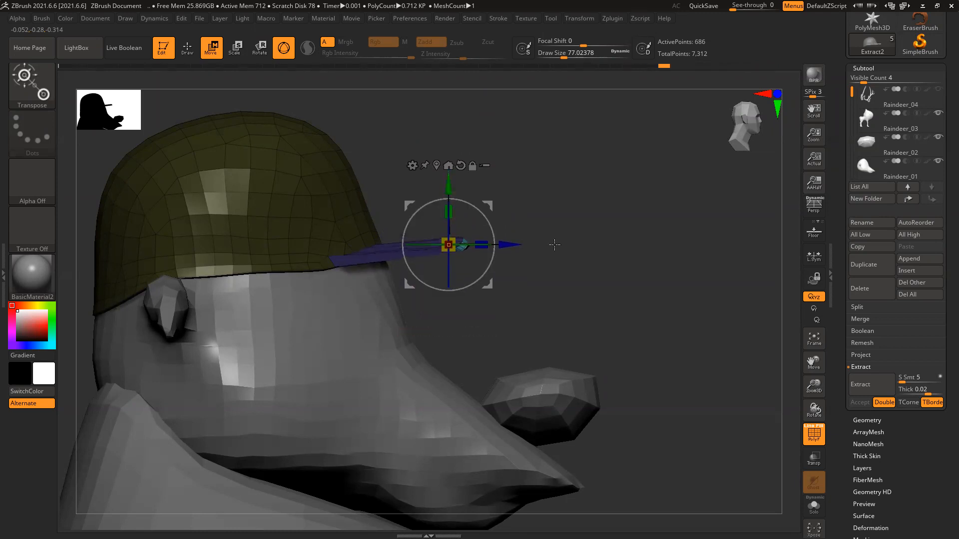
# Clear the mask and arch the middle of the visor's front edge upward with the Move brush at draw size 45.
pyautogui.moveTo(585, 253)
pyautogui.keyDown('ctrl'); pyautogui.mouseDown()
pyautogui.moveTo(571, 261)
pyautogui.moveTo(536, 253)
pyautogui.mouseUp(); pyautogui.keyUp('ctrl')
pyautogui.press('b')
pyautogui.press('m')
pyautogui.press('v')
pyautogui.press('[')
pyautogui.press('[')
pyautogui.press('[')
pyautogui.press('[')
pyautogui.press('[')
pyautogui.press(']')
pyautogui.press(']')
pyautogui.moveTo(395, 239); pyautogui.dragTo(386, 209)
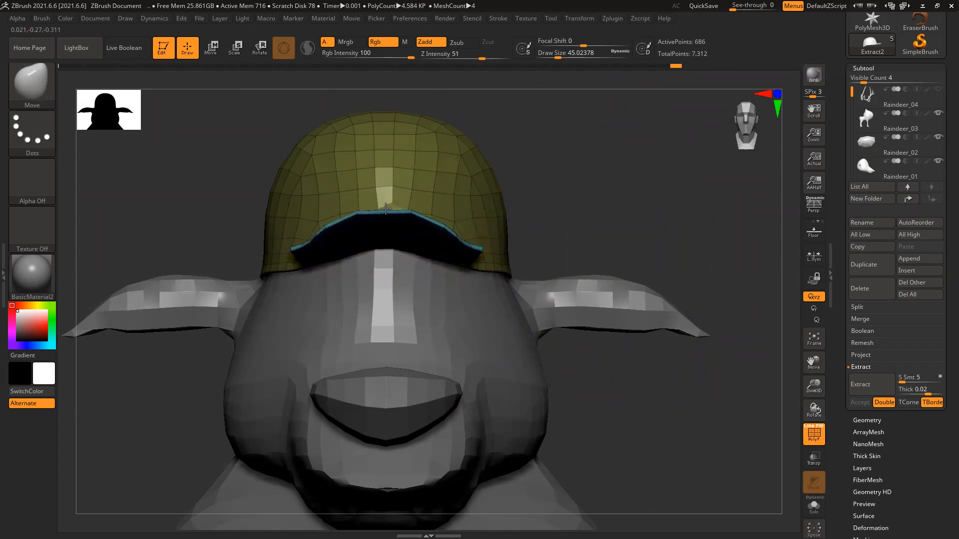
# Viewed from above, pull the visor's outer corners back and round its front outline, refining with the Move brush at draw size 10.
pyautogui.moveTo(579, 177); pyautogui.dragTo(433, 250)
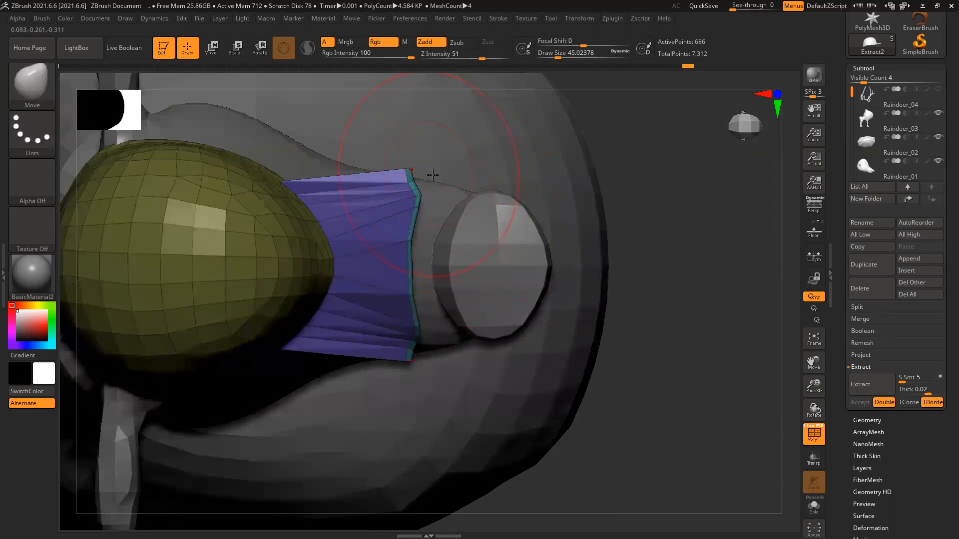
pyautogui.moveTo(388, 168); pyautogui.dragTo(322, 181)
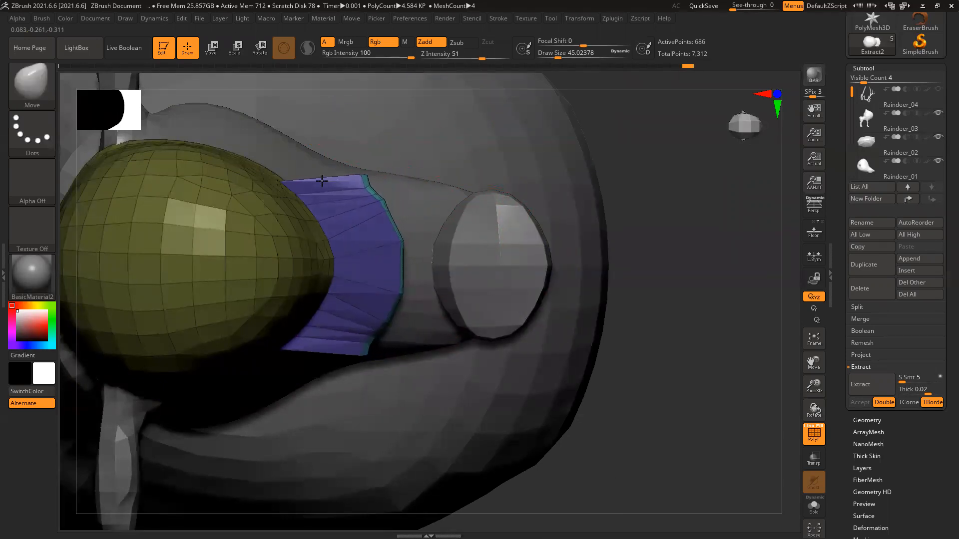
pyautogui.keyDown('ctrl'); pyautogui.moveTo(361, 177); pyautogui.dragTo(366, 223, button='right'); pyautogui.keyUp('ctrl')
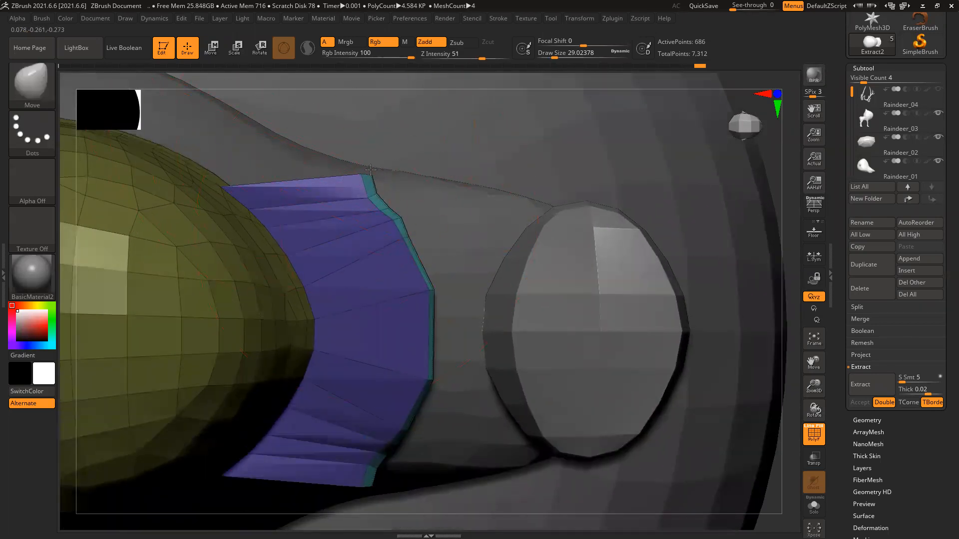
pyautogui.moveTo(367, 176)
pyautogui.mouseDown()
pyautogui.moveTo(300, 185)
pyautogui.moveTo(353, 188)
pyautogui.mouseUp()
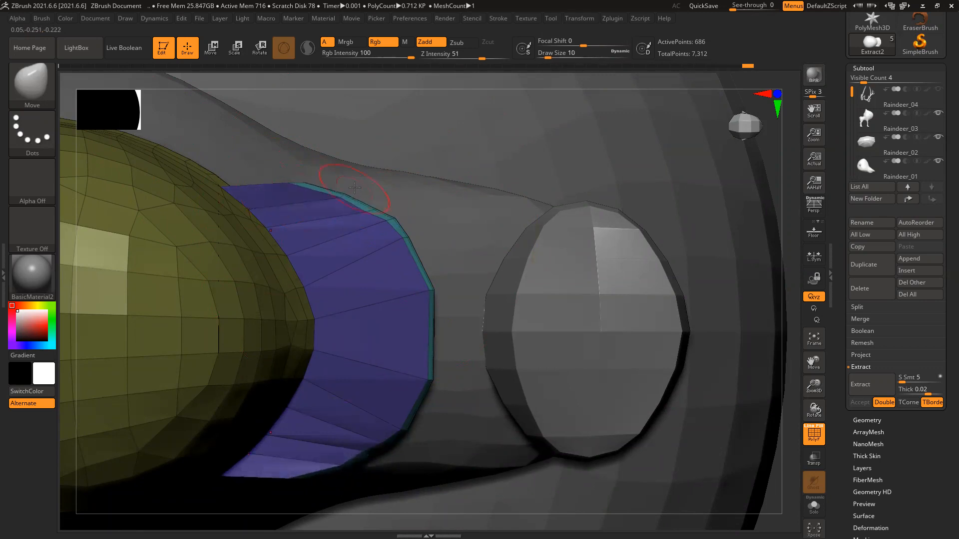
pyautogui.moveTo(404, 238)
pyautogui.mouseDown()
pyautogui.moveTo(428, 274)
pyautogui.moveTo(436, 323)
pyautogui.mouseUp()
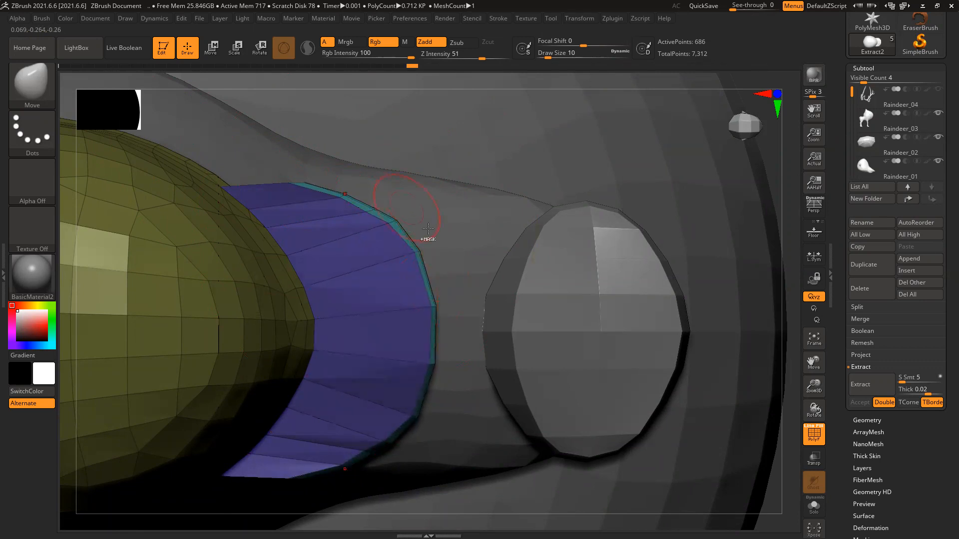
# Try to lower the visor's front tip in side view with the Move brush at a draw size of about 68.
pyautogui.keyDown('ctrl'); pyautogui.moveTo(429, 231); pyautogui.dragTo(621, 287, button='right'); pyautogui.keyUp('ctrl')
pyautogui.moveTo(600, 253); pyautogui.dragTo(590, 172, button='right')
pyautogui.moveTo(554, 235); pyautogui.dragTo(545, 264, button='right')
pyautogui.keyDown('ctrl'); pyautogui.moveTo(396, 199); pyautogui.dragTo(561, 356, button='right'); pyautogui.keyUp('ctrl')
pyautogui.keyDown('ctrl'); pyautogui.moveTo(400, 251); pyautogui.dragTo(417, 273, button='right'); pyautogui.keyUp('ctrl')
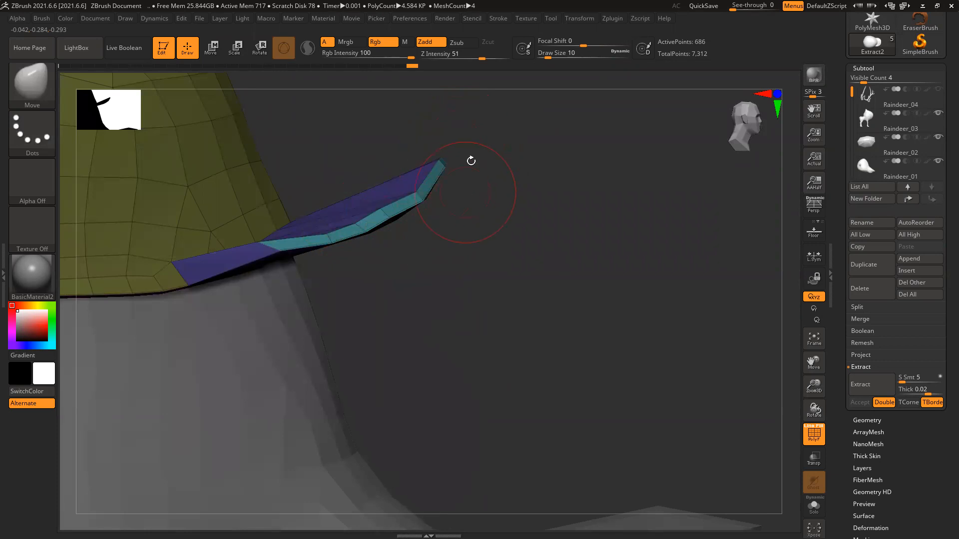
pyautogui.press('space')
pyautogui.moveTo(448, 183)
pyautogui.mouseDown()
pyautogui.moveTo(461, 183)
pyautogui.moveTo(441, 168)
pyautogui.moveTo(444, 179)
pyautogui.mouseUp()
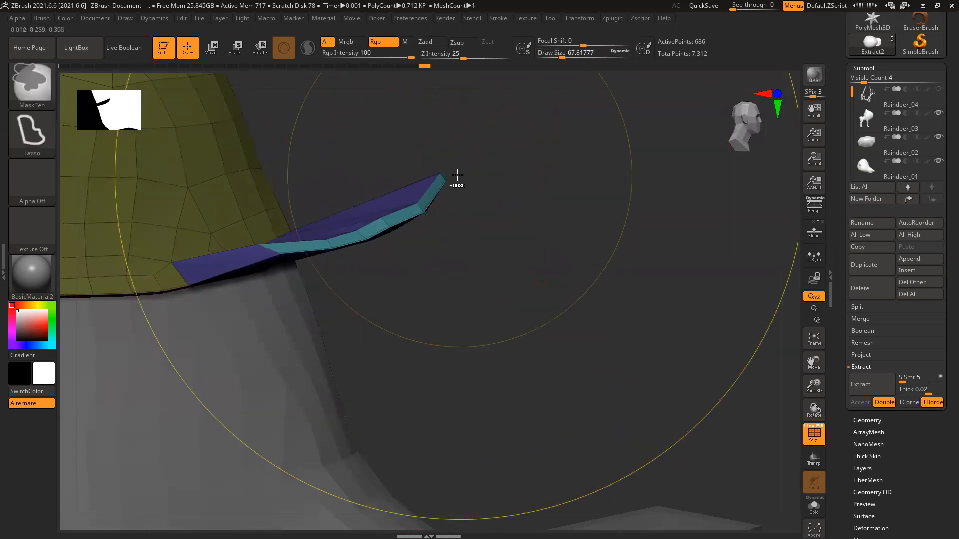
pyautogui.hotkey('ctrl', 'z')
# Pull the visor's raised front tip down in side view with the Move brush at a draw size of about 12.
pyautogui.press('[')
pyautogui.press('[')
pyautogui.press('[')
pyautogui.press('[')
pyautogui.press('[')
pyautogui.press('[')
pyautogui.press('[')
pyautogui.press('[')
pyautogui.press('[')
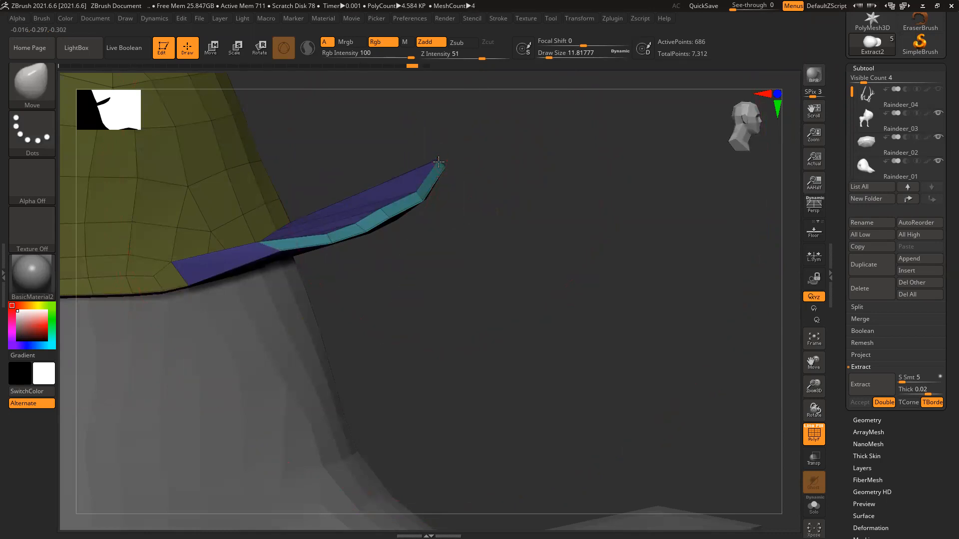
pyautogui.moveTo(442, 166); pyautogui.dragTo(447, 204)
pyautogui.moveTo(387, 217); pyautogui.dragTo(384, 218)
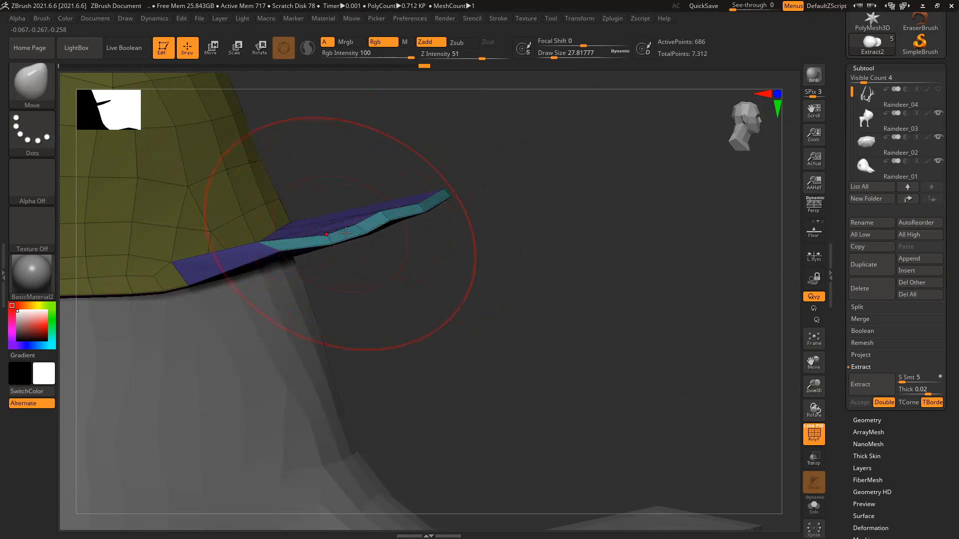
# Even out the bumps along the visor's side edge with the Move brush at draw size 9.
pyautogui.press('[')
pyautogui.press('[')
pyautogui.press('[')
pyautogui.press('[')
pyautogui.moveTo(334, 243); pyautogui.dragTo(334, 233)
pyautogui.moveTo(383, 215); pyautogui.dragTo(416, 202)
pyautogui.moveTo(359, 227); pyautogui.dragTo(322, 224)
# Make the head subtool Raindeer_01 active and turn off the polygon wireframe display.
pyautogui.press('f')
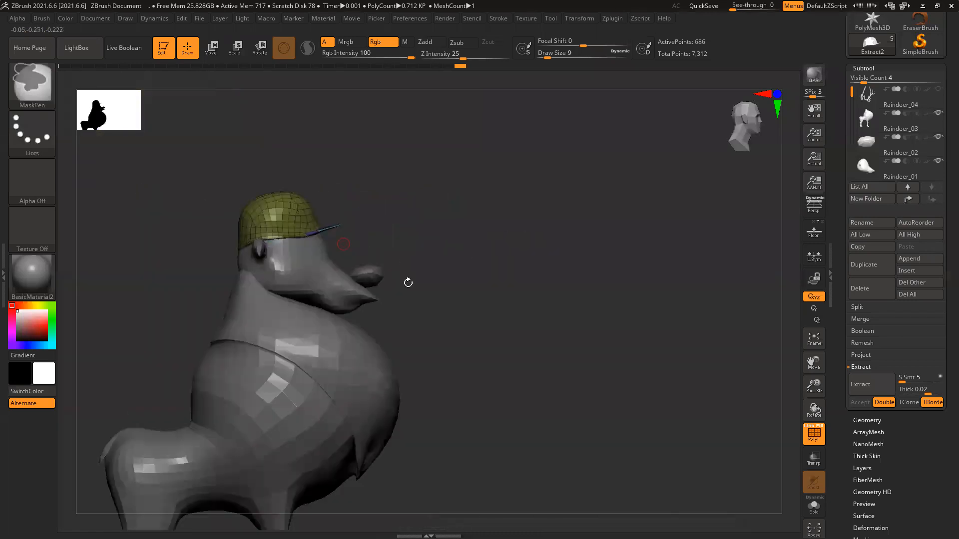
pyautogui.moveTo(394, 303); pyautogui.dragTo(574, 344, button='right')
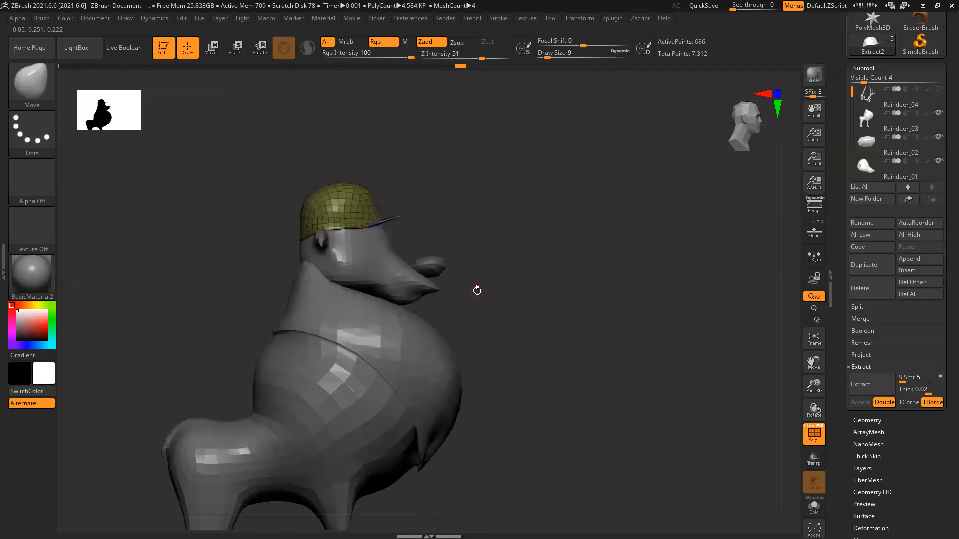
pyautogui.keyDown('alt'); pyautogui.click(379, 268); pyautogui.keyUp('alt')
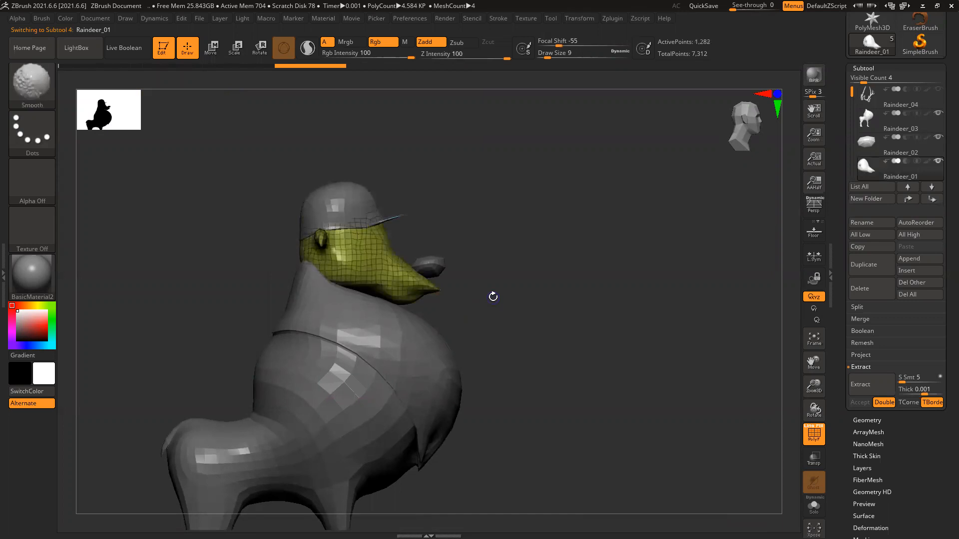
pyautogui.hotkey('shift', 'f')
# Choose the ClayBuildup brush and filter the brush library to brushes beginning with C.
pyautogui.press('b')
pyautogui.press('c')
pyautogui.press('b')
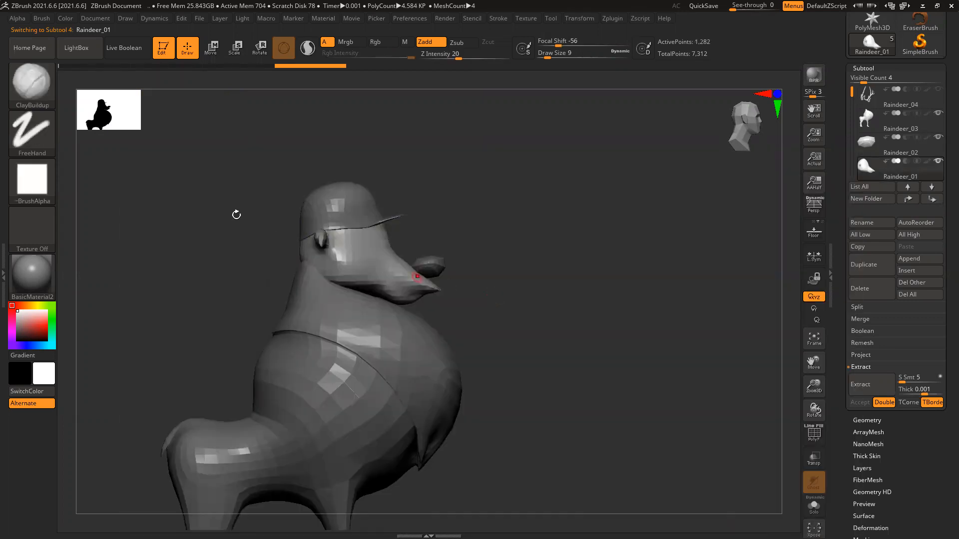
pyautogui.click(19, 91)
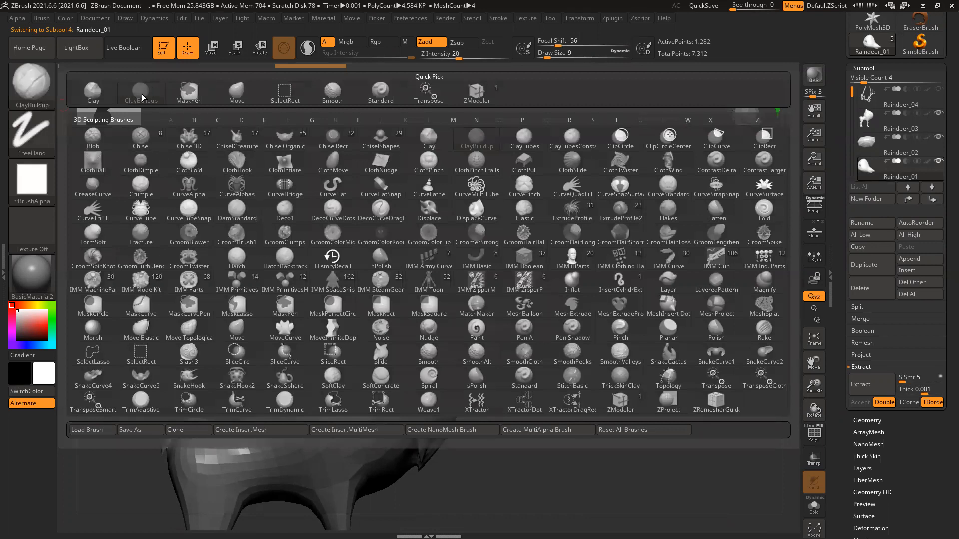
pyautogui.moveTo(143, 98)
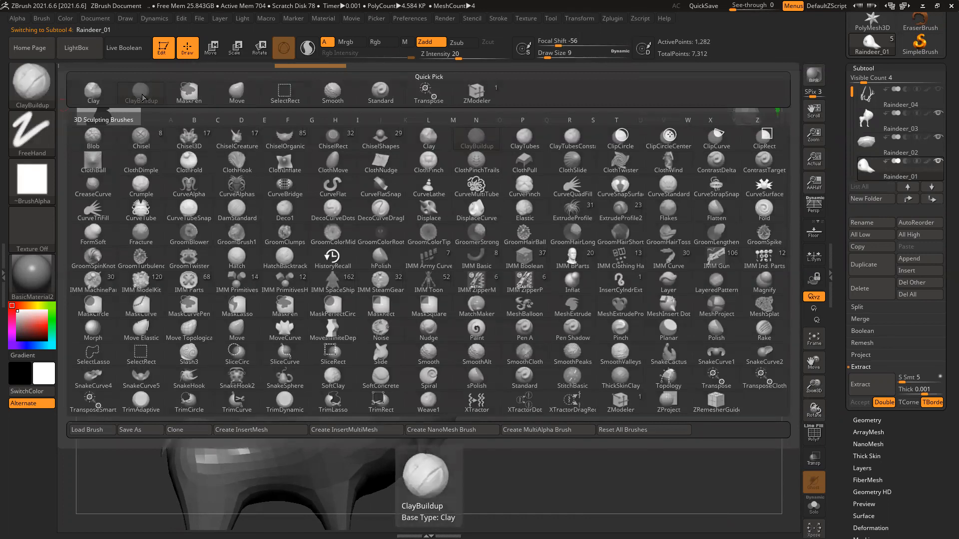
pyautogui.click(218, 120)
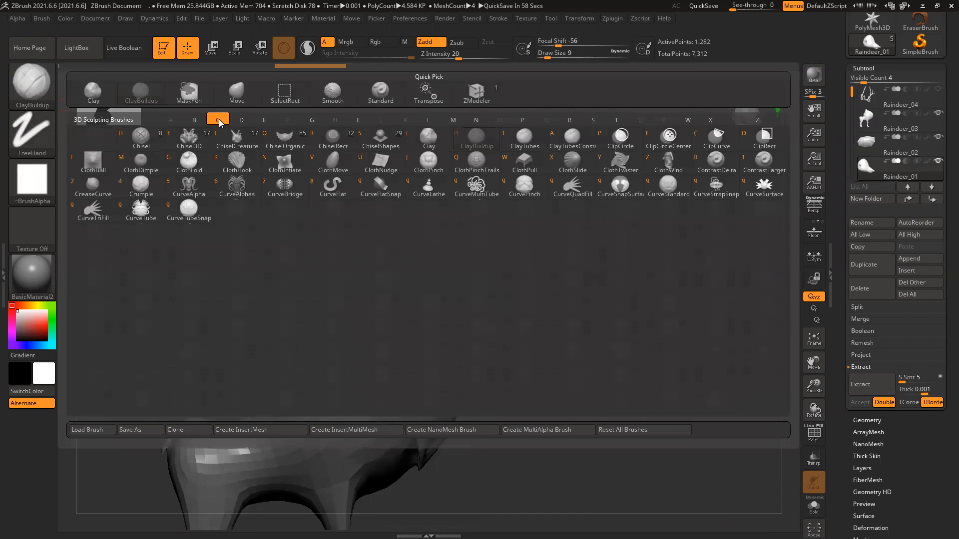
pyautogui.moveTo(477, 144)
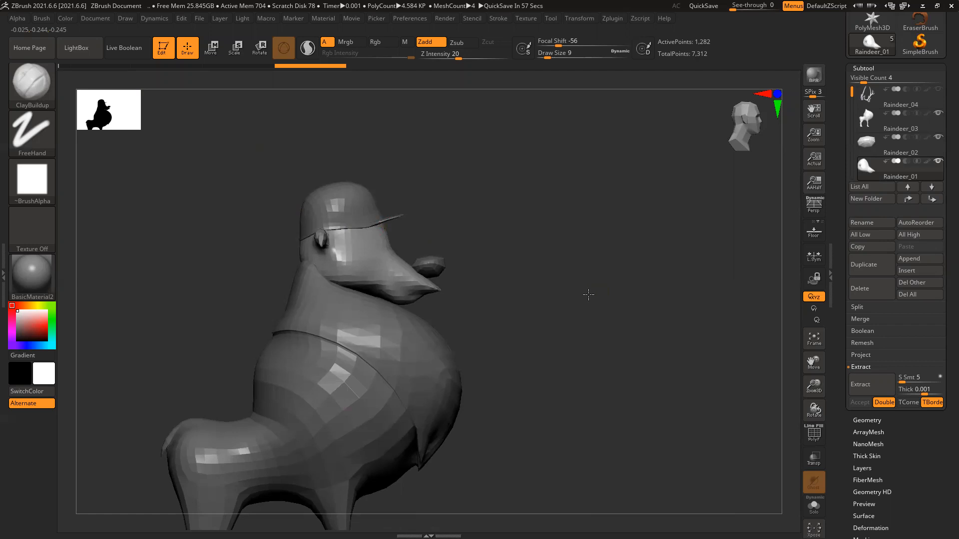
# Build up the cheek and jaw below the ear with the ClayBuildup brush at draw size 26.
pyautogui.keyDown('ctrl'); pyautogui.moveTo(346, 246); pyautogui.dragTo(366, 289, button='right'); pyautogui.keyUp('ctrl')
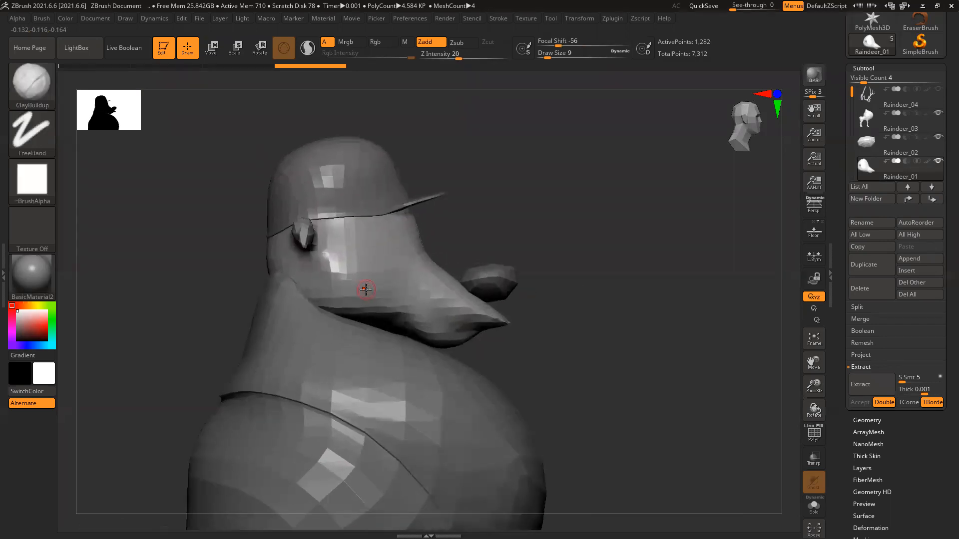
pyautogui.press(']')
pyautogui.press(']')
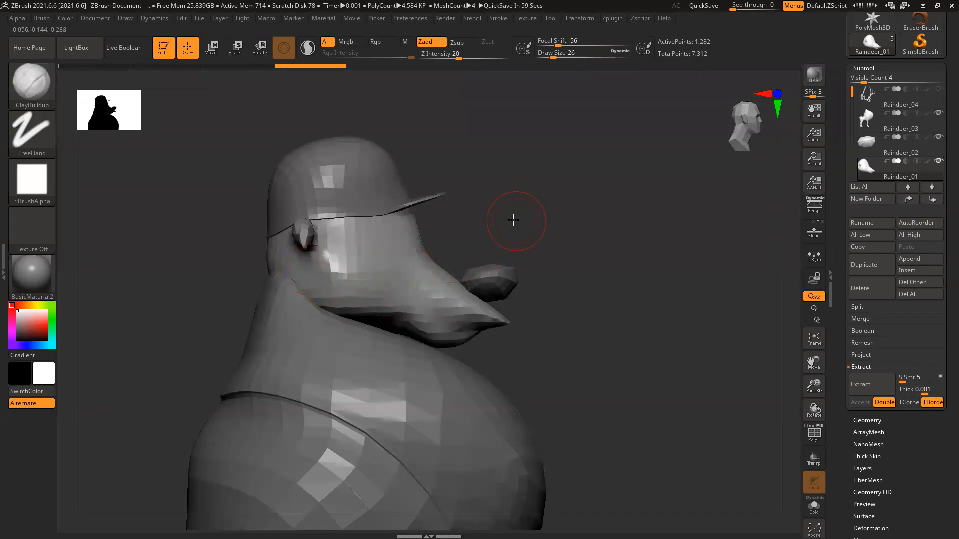
pyautogui.keyDown('alt'); pyautogui.moveTo(310, 281); pyautogui.dragTo(358, 258, button='right'); pyautogui.keyUp('alt')
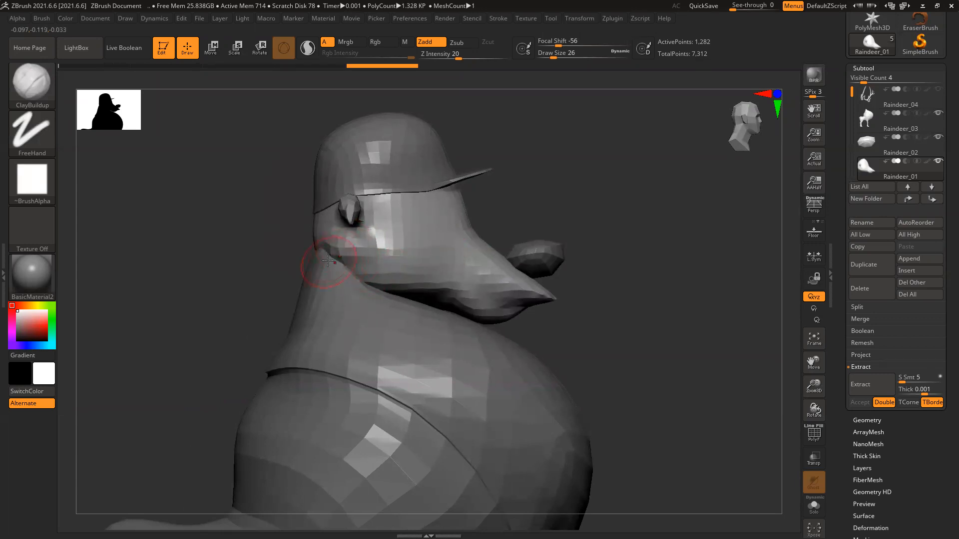
pyautogui.moveTo(340, 260)
pyautogui.mouseDown()
pyautogui.moveTo(369, 272)
pyautogui.moveTo(355, 246)
pyautogui.moveTo(383, 279)
pyautogui.moveTo(405, 280)
pyautogui.moveTo(384, 269)
pyautogui.moveTo(386, 294)
pyautogui.moveTo(391, 244)
pyautogui.moveTo(435, 275)
pyautogui.mouseUp()
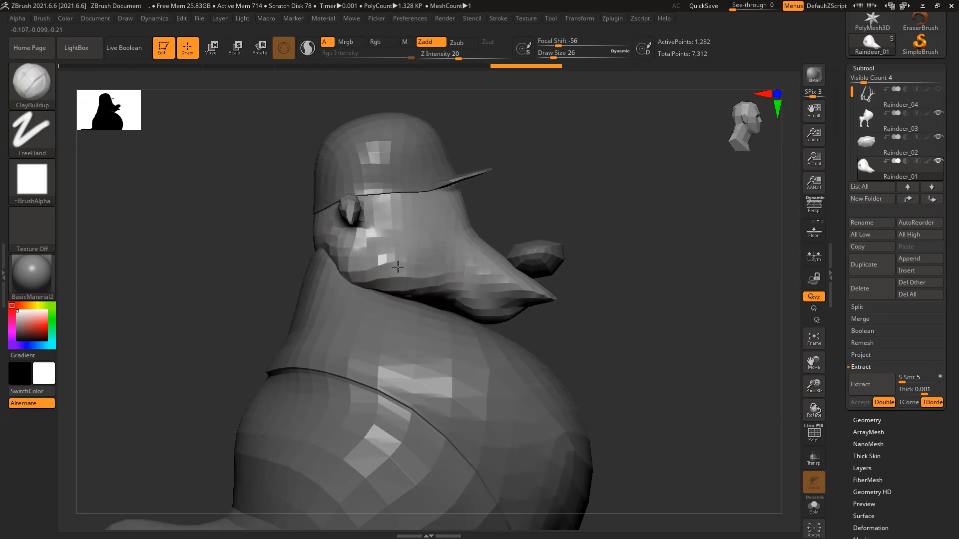
pyautogui.moveTo(412, 232); pyautogui.dragTo(399, 269)
# Define a crease between the cheek and snout, then fill out the front of the cheek with ClayBuildup.
pyautogui.moveTo(623, 182)
pyautogui.mouseDown()
pyautogui.moveTo(578, 191)
pyautogui.moveTo(561, 236)
pyautogui.mouseUp()
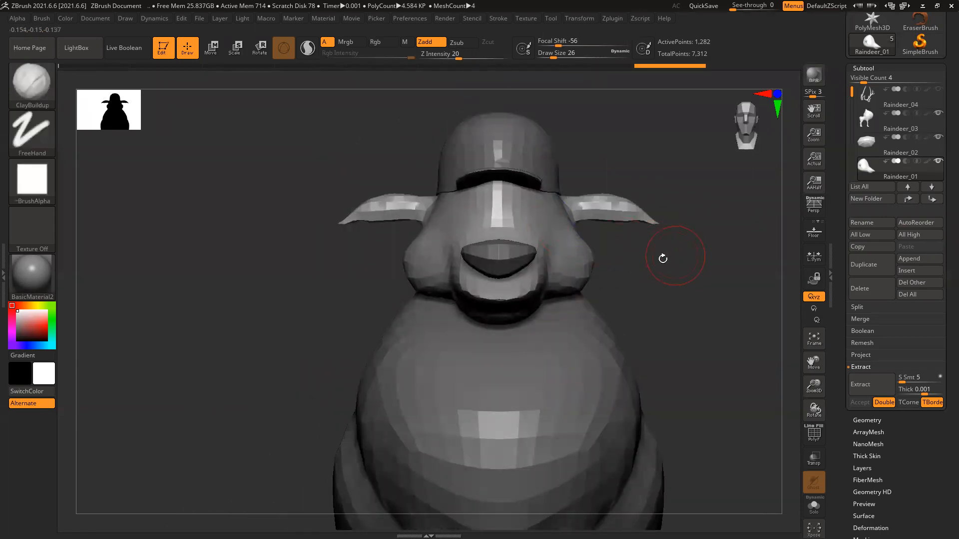
pyautogui.moveTo(664, 257); pyautogui.dragTo(602, 269)
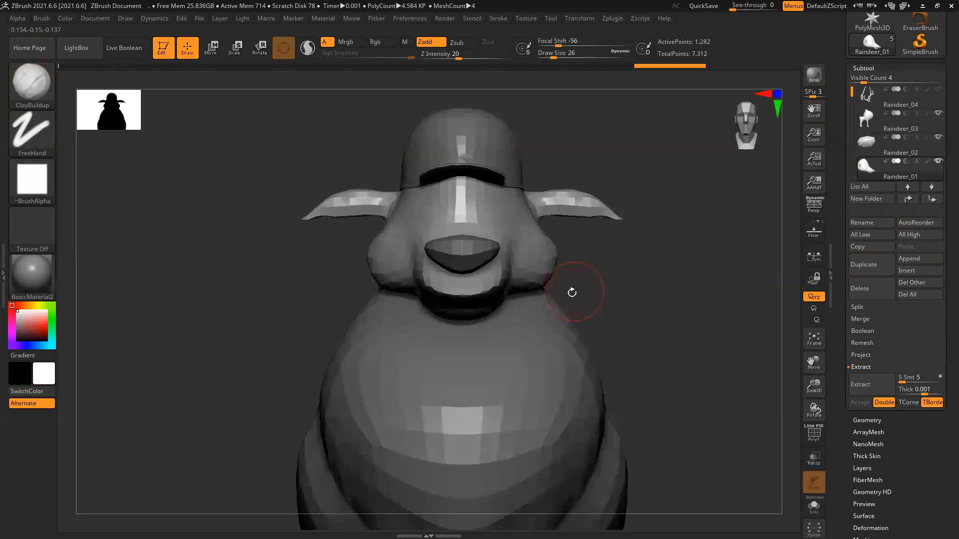
pyautogui.keyDown('alt'); pyautogui.moveTo(642, 273); pyautogui.dragTo(587, 263); pyautogui.keyUp('alt')
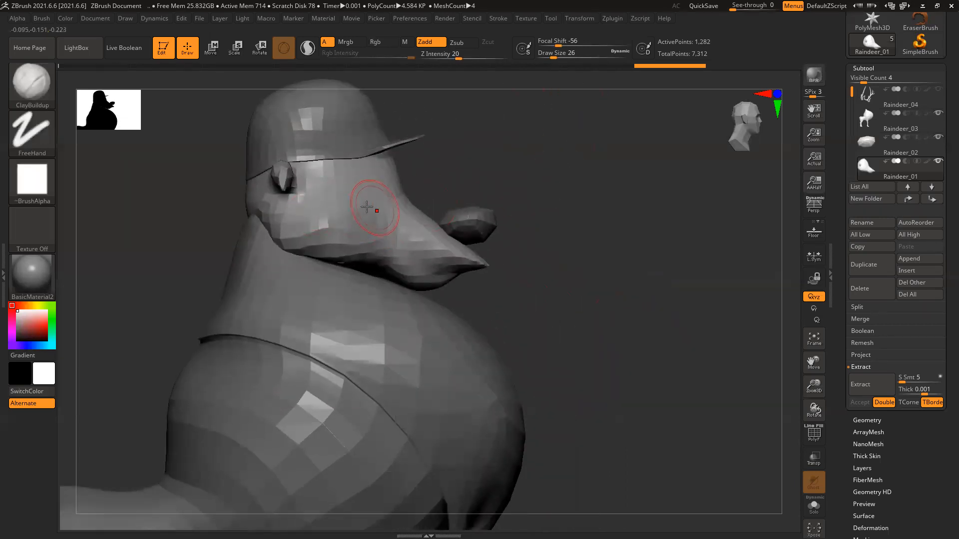
pyautogui.moveTo(374, 210); pyautogui.dragTo(379, 258)
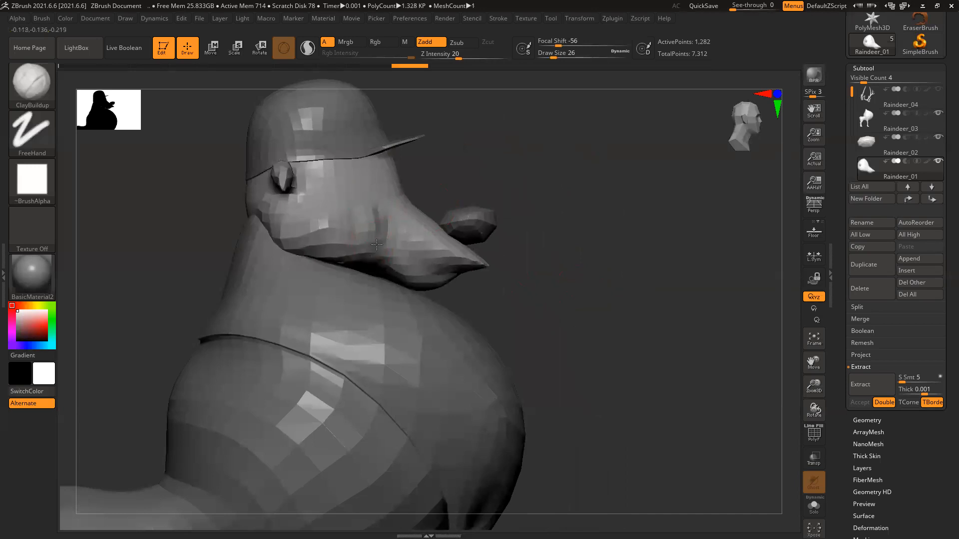
pyautogui.moveTo(375, 214); pyautogui.dragTo(383, 239)
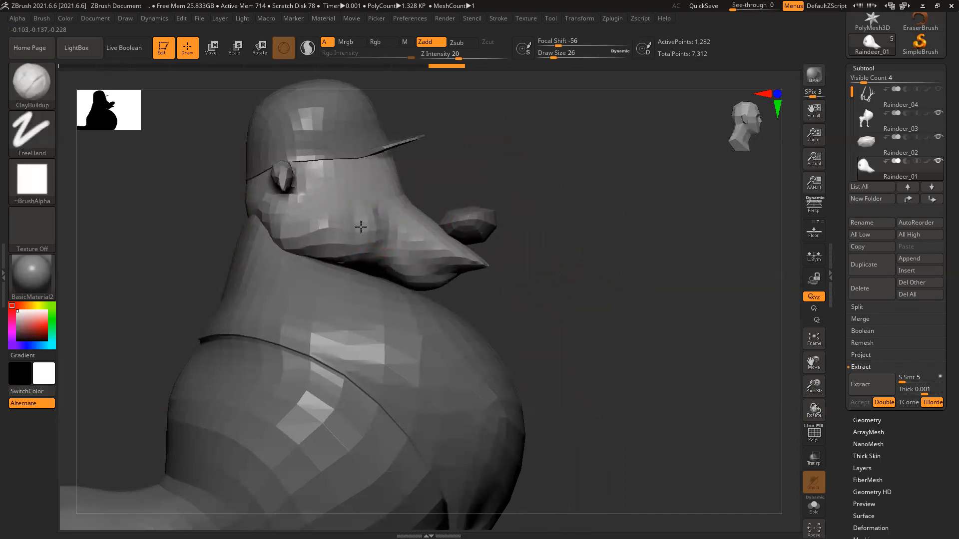
pyautogui.moveTo(331, 208); pyautogui.dragTo(377, 211)
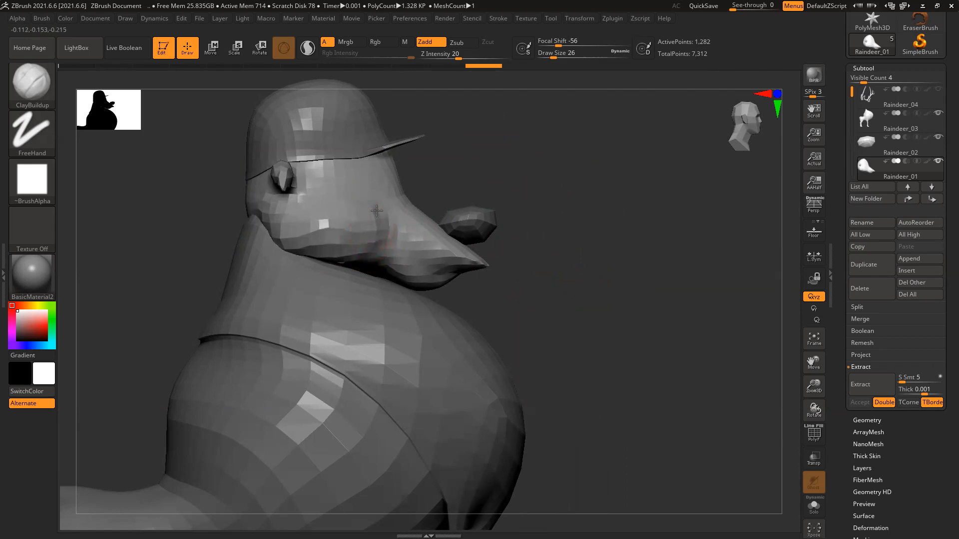
# Round out the cheeks further with ClayBuildup at draw size 26, working from front and three-quarter views.
pyautogui.moveTo(633, 174); pyautogui.dragTo(603, 179)
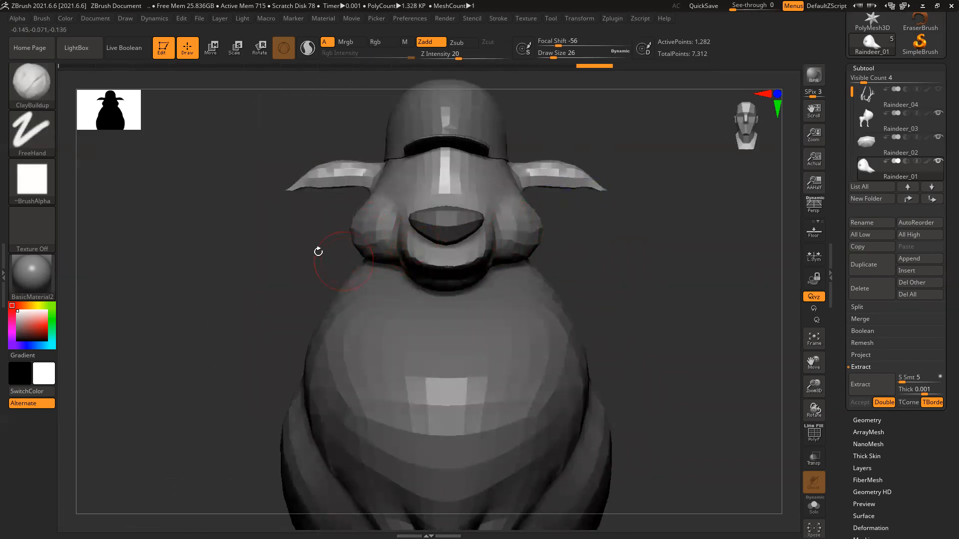
pyautogui.moveTo(292, 242); pyautogui.dragTo(337, 223)
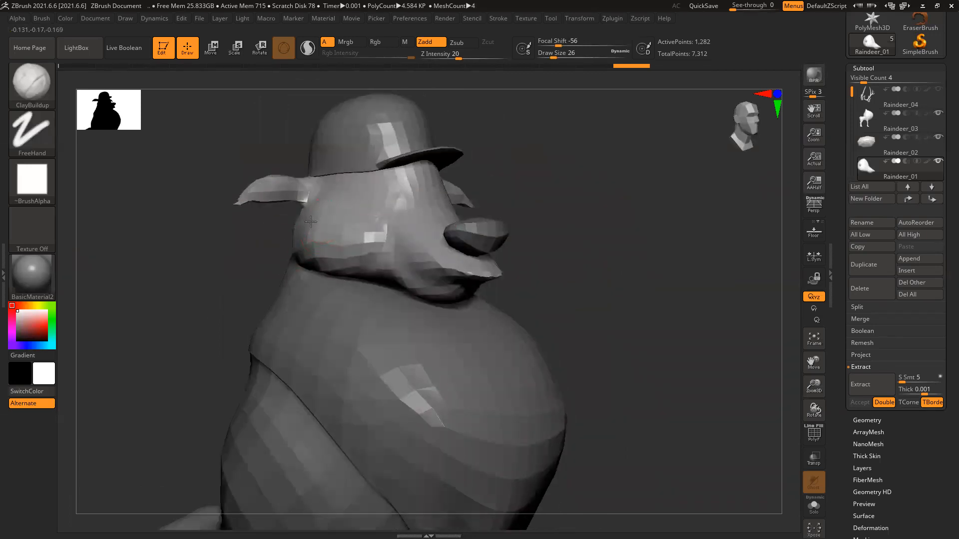
pyautogui.keyDown('shift'); pyautogui.moveTo(604, 205); pyautogui.dragTo(597, 208); pyautogui.keyUp('shift')
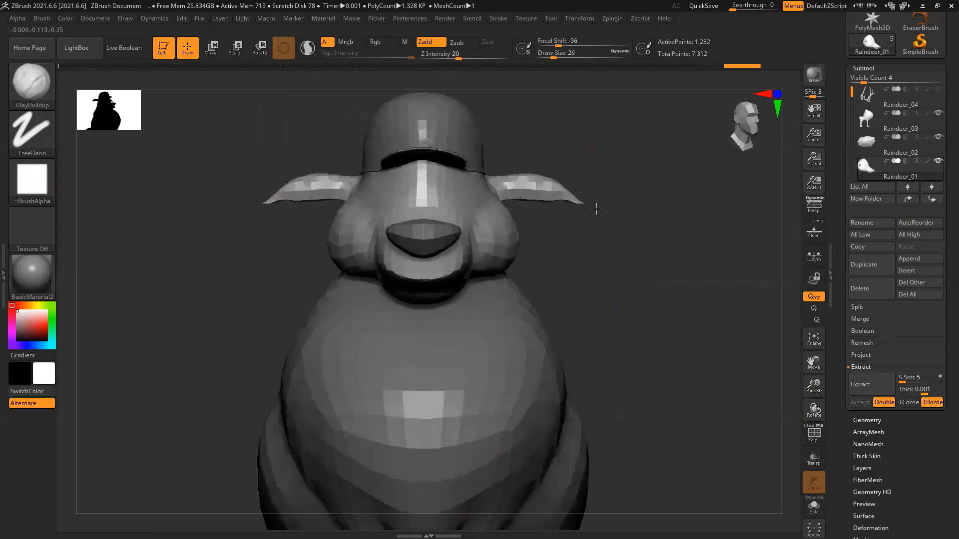
pyautogui.moveTo(591, 248); pyautogui.dragTo(506, 264)
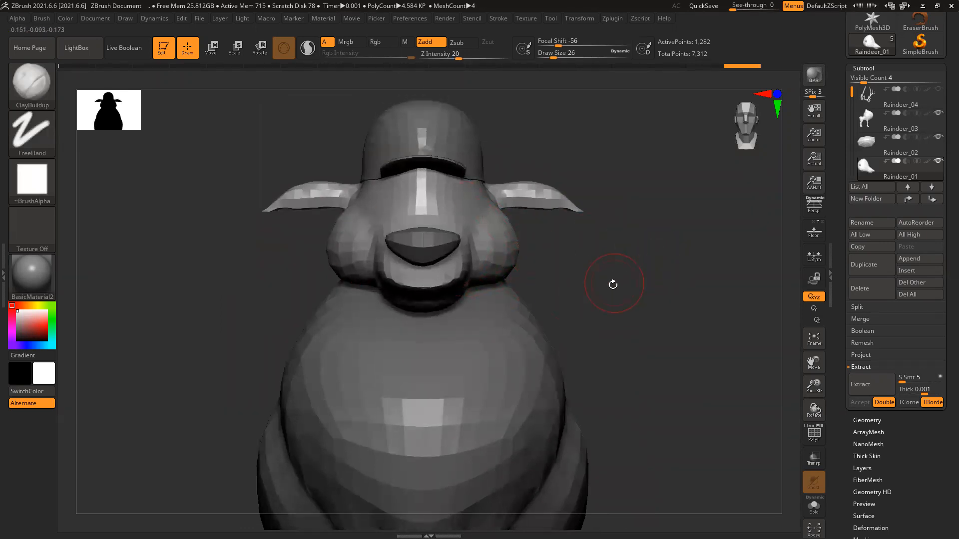
pyautogui.moveTo(613, 284); pyautogui.dragTo(666, 274)
pyautogui.moveTo(614, 260)
pyautogui.mouseDown()
pyautogui.moveTo(603, 266)
pyautogui.moveTo(614, 247)
pyautogui.mouseUp()
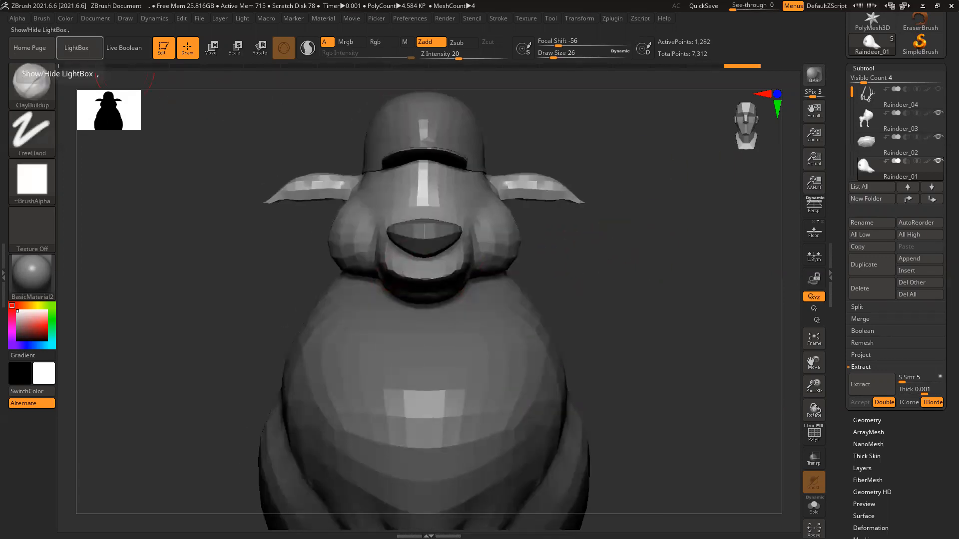
# Switch to Photos and examine the reindeer's face in the front view of the reference image.
pyautogui.hotkey('alt', 'Tab')
pyautogui.keyDown('ctrl'); pyautogui.scroll(4, 380, 243); pyautogui.keyUp('ctrl')
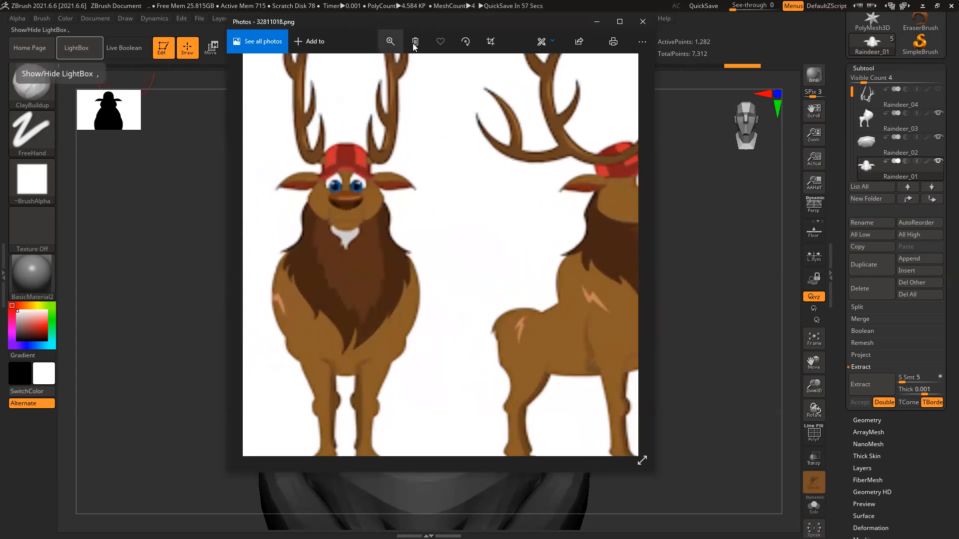
pyautogui.hotkey('alt', 'Tab')
# Build up the muzzle and lip below the nose with the ClayBuildup brush at draw size 26.
pyautogui.keyDown('alt'); pyautogui.moveTo(618, 284); pyautogui.dragTo(628, 334); pyautogui.keyUp('alt')
pyautogui.keyDown('ctrl'); pyautogui.keyDown('alt'); pyautogui.moveTo(497, 266); pyautogui.dragTo(505, 308, button='right'); pyautogui.keyUp('alt'); pyautogui.keyUp('ctrl')
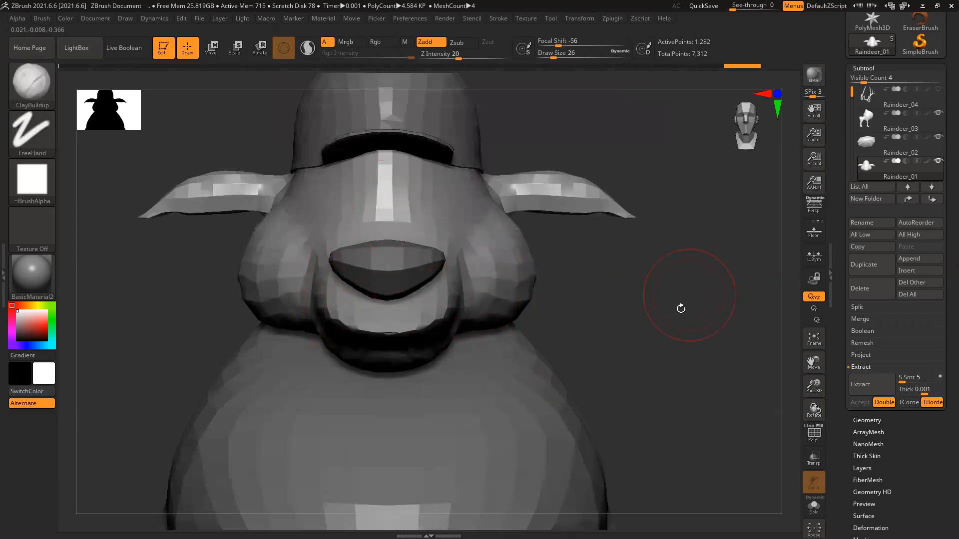
pyautogui.moveTo(665, 317); pyautogui.dragTo(700, 316)
pyautogui.moveTo(385, 282)
pyautogui.mouseDown()
pyautogui.moveTo(433, 316)
pyautogui.moveTo(406, 314)
pyautogui.moveTo(462, 327)
pyautogui.mouseUp()
pyautogui.moveTo(591, 313); pyautogui.dragTo(585, 277)
pyautogui.moveTo(512, 339)
pyautogui.mouseDown()
pyautogui.moveTo(481, 332)
pyautogui.moveTo(494, 343)
pyautogui.mouseUp()
pyautogui.moveTo(600, 306); pyautogui.dragTo(547, 342)
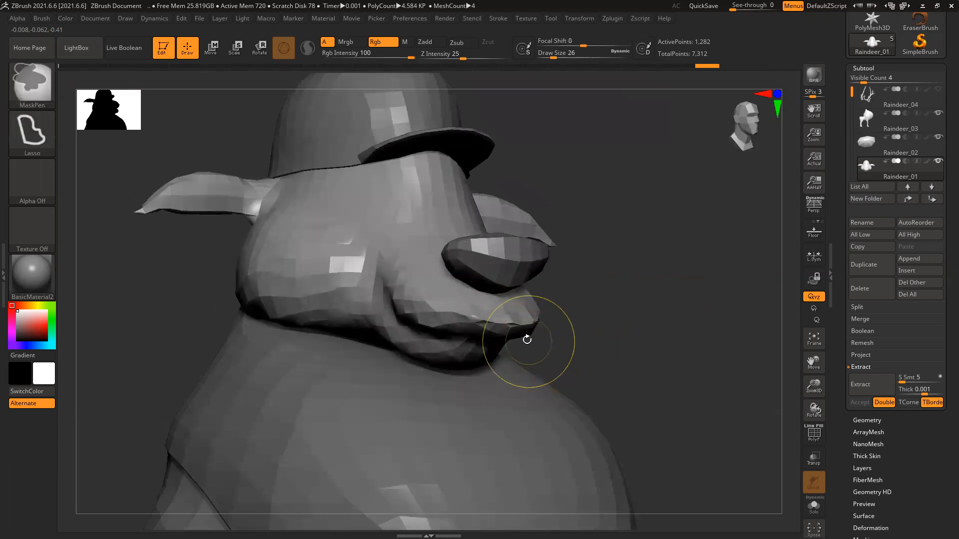
pyautogui.press('ctrl')
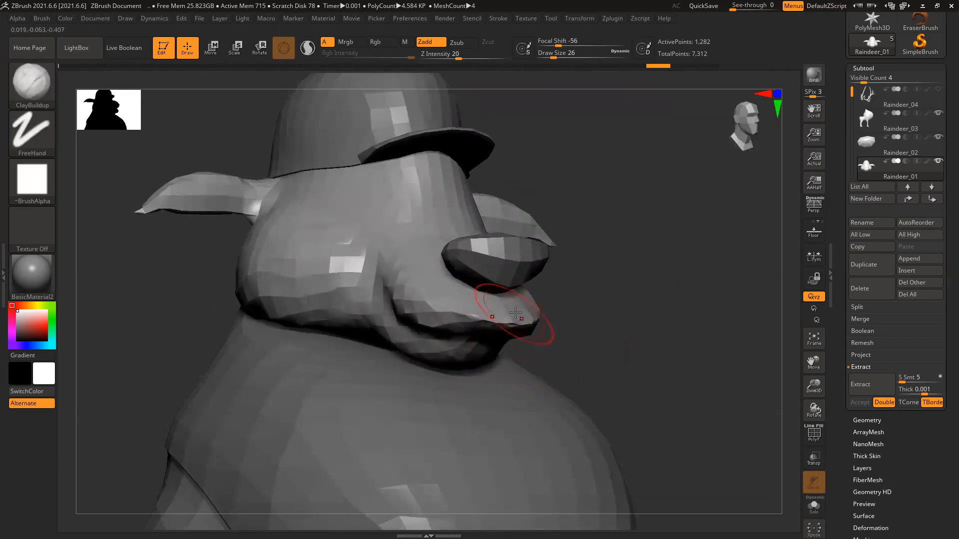
# Enable BackfaceMask in the ClayBuildup brush's auto masking settings.
pyautogui.click(41, 19)
pyautogui.moveTo(129, 294); pyautogui.dragTo(129, 265)
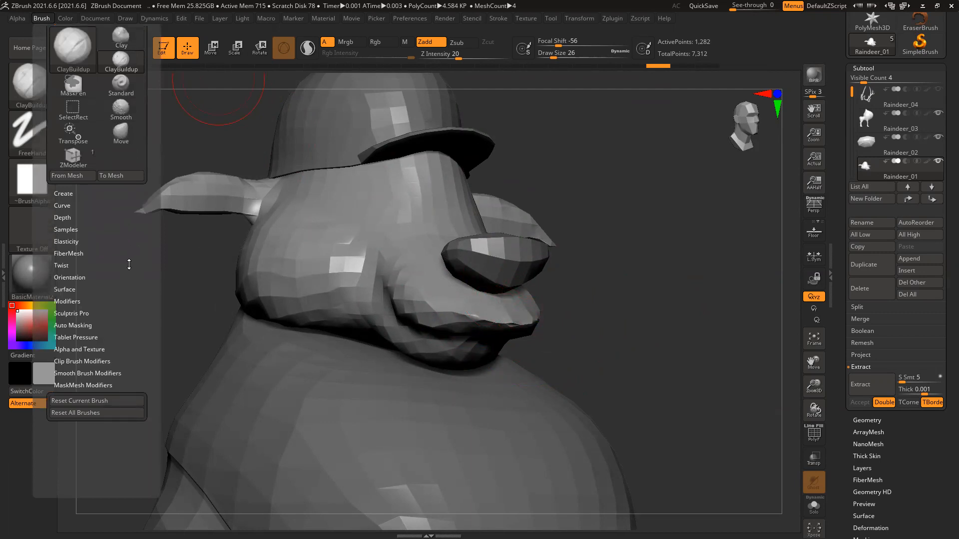
pyautogui.click(72, 326)
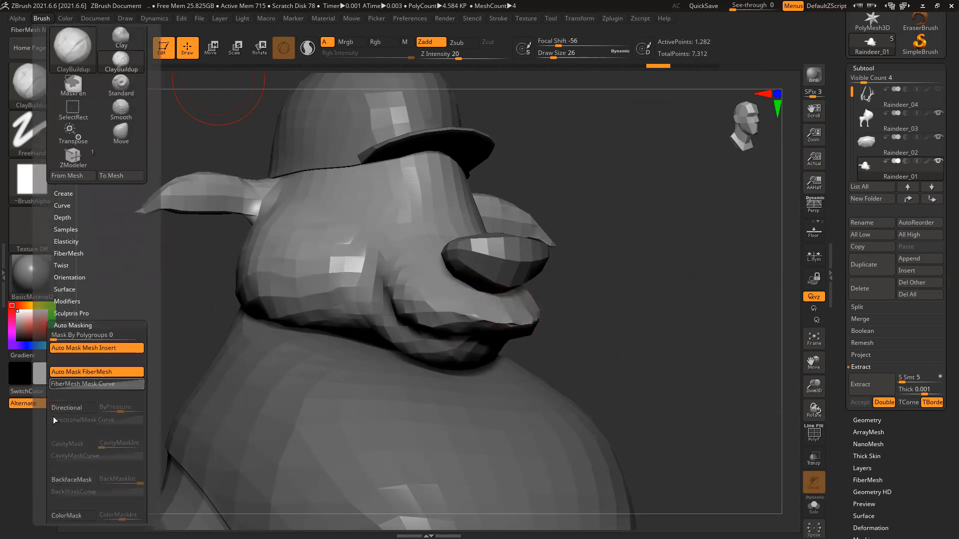
pyautogui.click(76, 479)
# Thicken the lips and build up the sides of the muzzle around the mouth corners with ClayBuildup.
pyautogui.moveTo(539, 379); pyautogui.dragTo(477, 344, button='right')
pyautogui.moveTo(467, 345)
pyautogui.mouseDown()
pyautogui.moveTo(487, 357)
pyautogui.moveTo(512, 335)
pyautogui.mouseUp()
pyautogui.moveTo(519, 295); pyautogui.dragTo(506, 349, button='right')
pyautogui.moveTo(302, 257)
pyautogui.mouseDown(button='right')
pyautogui.moveTo(300, 246)
pyautogui.moveTo(727, 305)
pyautogui.moveTo(706, 280)
pyautogui.moveTo(499, 299)
pyautogui.mouseUp(button='right')
pyautogui.press('shift')
pyautogui.moveTo(386, 300)
pyautogui.mouseDown()
pyautogui.moveTo(396, 310)
pyautogui.moveTo(367, 319)
pyautogui.moveTo(399, 288)
pyautogui.moveTo(388, 299)
pyautogui.mouseUp()
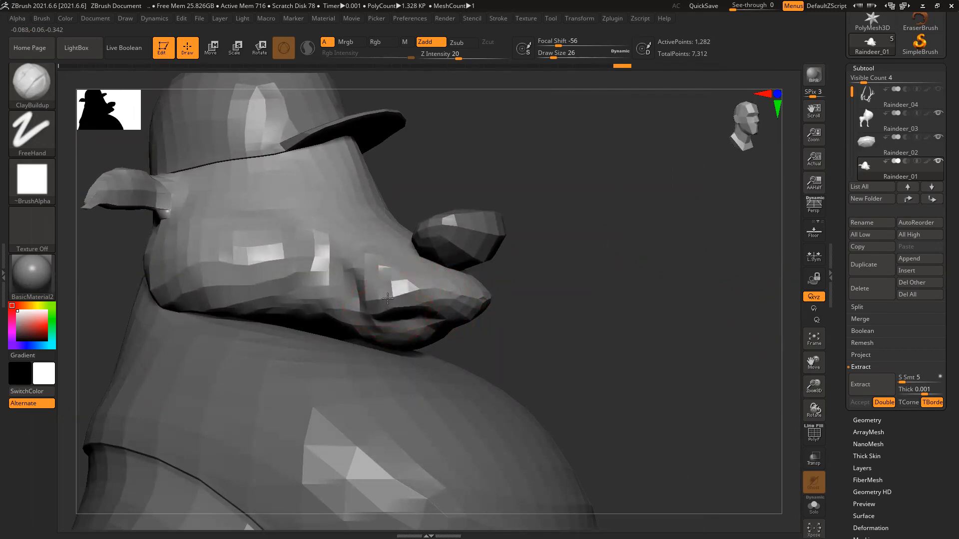
pyautogui.moveTo(462, 315); pyautogui.dragTo(405, 298)
pyautogui.moveTo(685, 302); pyautogui.dragTo(570, 301)
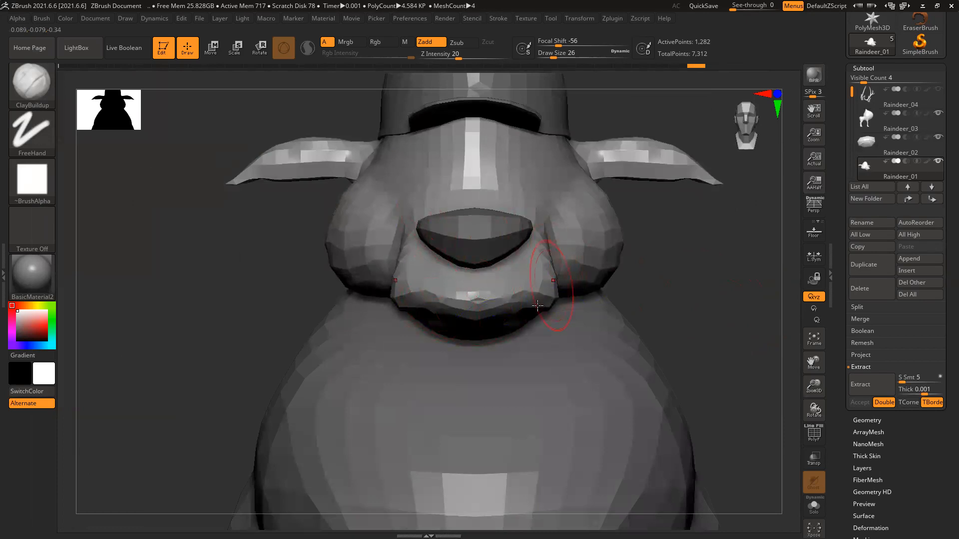
# Pull up the upper lip's centre and reshape the mouth corners and muzzle sides with the Move brush.
pyautogui.moveTo(713, 292)
pyautogui.mouseDown()
pyautogui.moveTo(729, 284)
pyautogui.moveTo(508, 339)
pyautogui.moveTo(492, 331)
pyautogui.moveTo(510, 335)
pyautogui.moveTo(492, 349)
pyautogui.moveTo(452, 331)
pyautogui.moveTo(479, 345)
pyautogui.moveTo(467, 344)
pyautogui.mouseUp()
pyautogui.moveTo(646, 227); pyautogui.dragTo(654, 296)
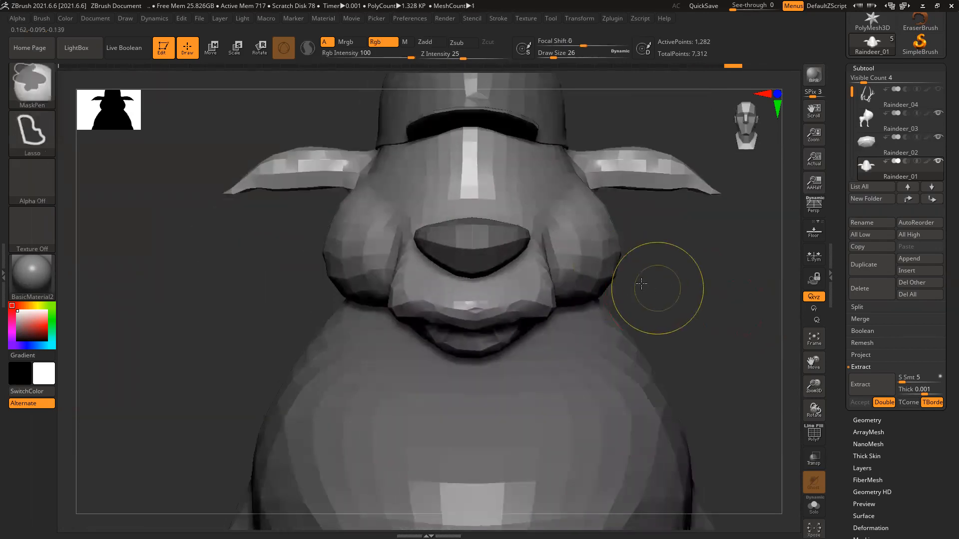
pyautogui.keyDown('ctrl'); pyautogui.moveTo(659, 287); pyautogui.dragTo(659, 222, button='right'); pyautogui.keyUp('ctrl')
pyautogui.moveTo(440, 300)
pyautogui.keyDown('alt'); pyautogui.mouseDown(button='right')
pyautogui.moveTo(385, 257)
pyautogui.moveTo(398, 295)
pyautogui.moveTo(454, 277)
pyautogui.mouseUp(button='right'); pyautogui.keyUp('alt')
pyautogui.press('b')
pyautogui.press('m')
pyautogui.press('v')
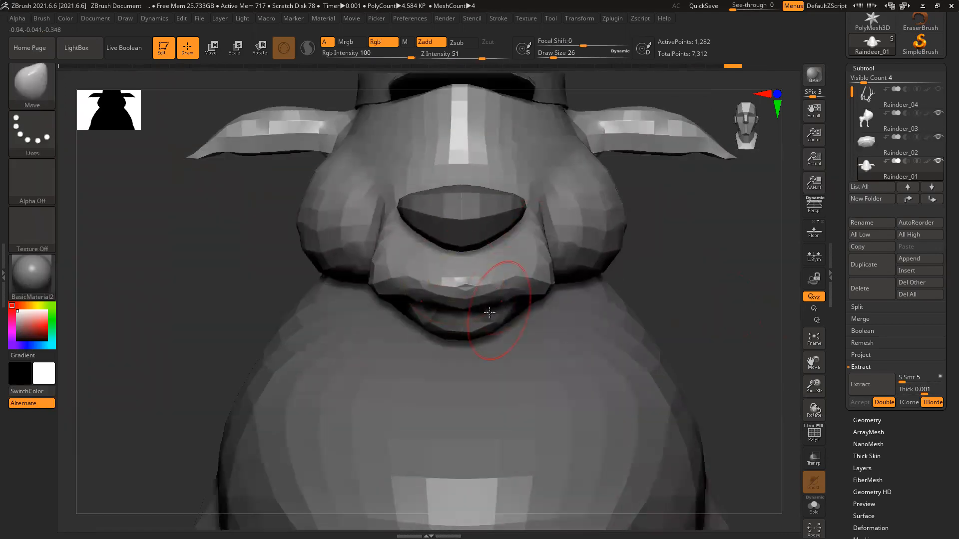
pyautogui.moveTo(460, 302); pyautogui.dragTo(457, 280)
pyautogui.moveTo(378, 287); pyautogui.dragTo(394, 284)
pyautogui.moveTo(378, 249); pyautogui.dragTo(388, 255)
pyautogui.moveTo(385, 296); pyautogui.dragTo(379, 293)
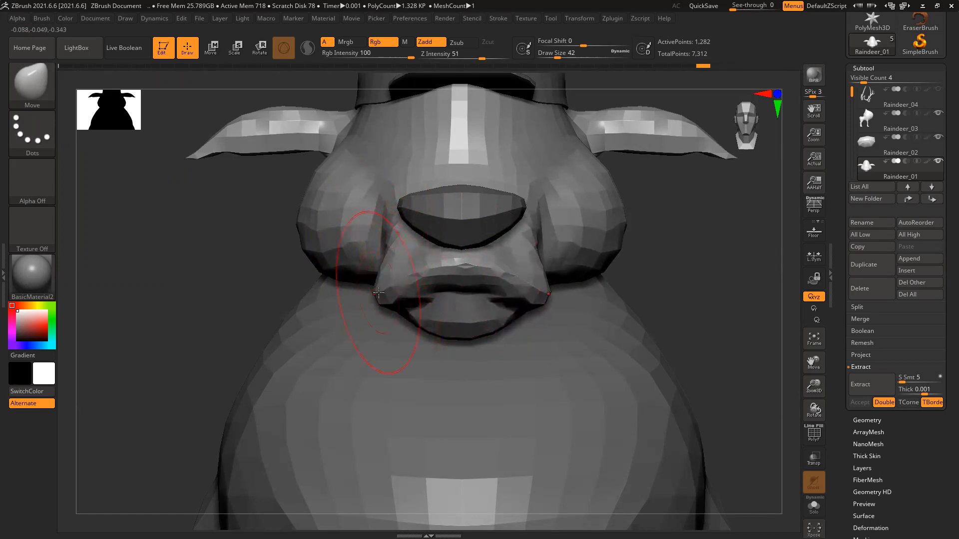
# Even out the upper lip and mouth corners and draw in the cheeks' upper outline with the Move brush at draw size 42.
pyautogui.moveTo(461, 274); pyautogui.dragTo(461, 286)
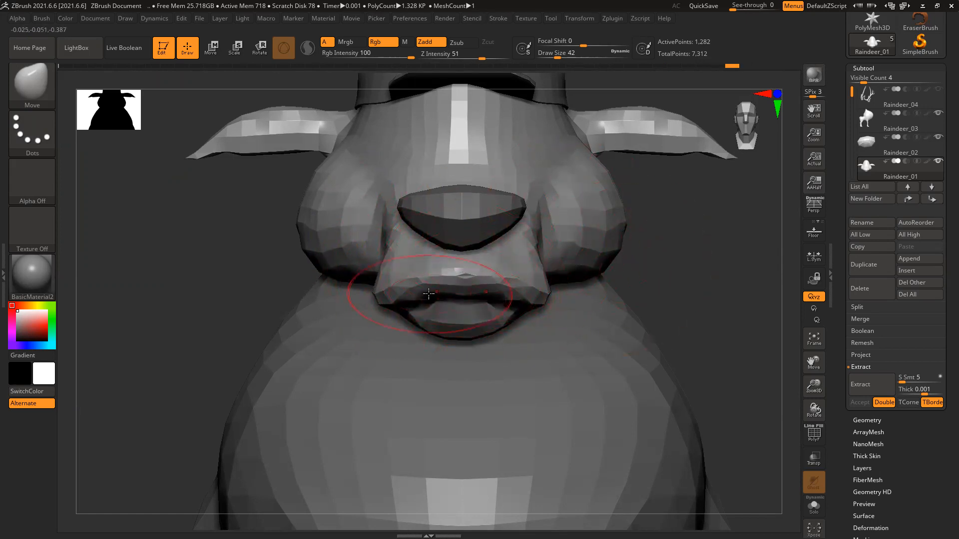
pyautogui.moveTo(380, 299); pyautogui.dragTo(382, 296)
pyautogui.moveTo(316, 173); pyautogui.dragTo(328, 176)
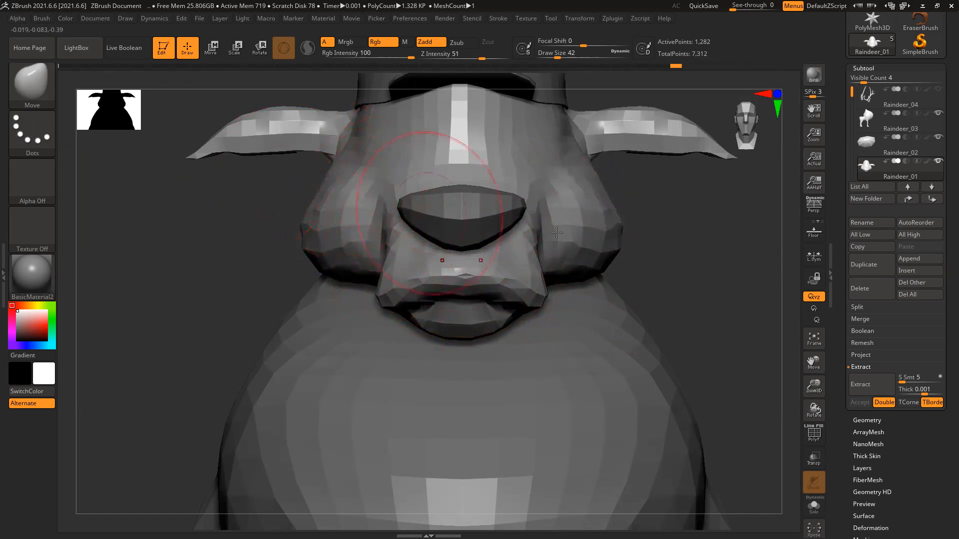
pyautogui.press('f')
pyautogui.moveTo(505, 250)
pyautogui.mouseDown()
pyautogui.moveTo(592, 304)
pyautogui.moveTo(531, 302)
pyautogui.moveTo(611, 347)
pyautogui.mouseUp()
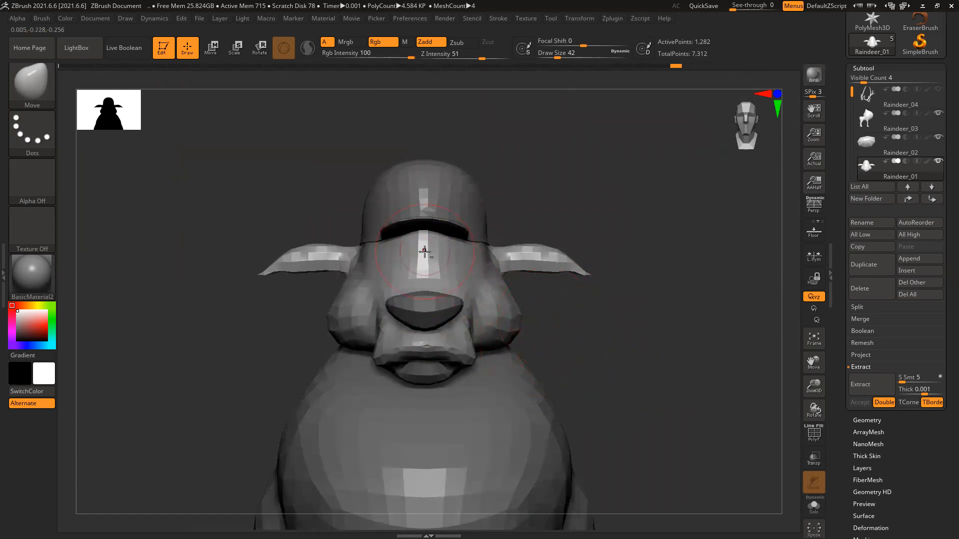
# Work the brow and snout bridge between the eye areas with ClayBuildup and smooth the bridge's profile.
pyautogui.keyDown('ctrl'); pyautogui.moveTo(441, 260); pyautogui.dragTo(443, 323, button='right'); pyautogui.keyUp('ctrl')
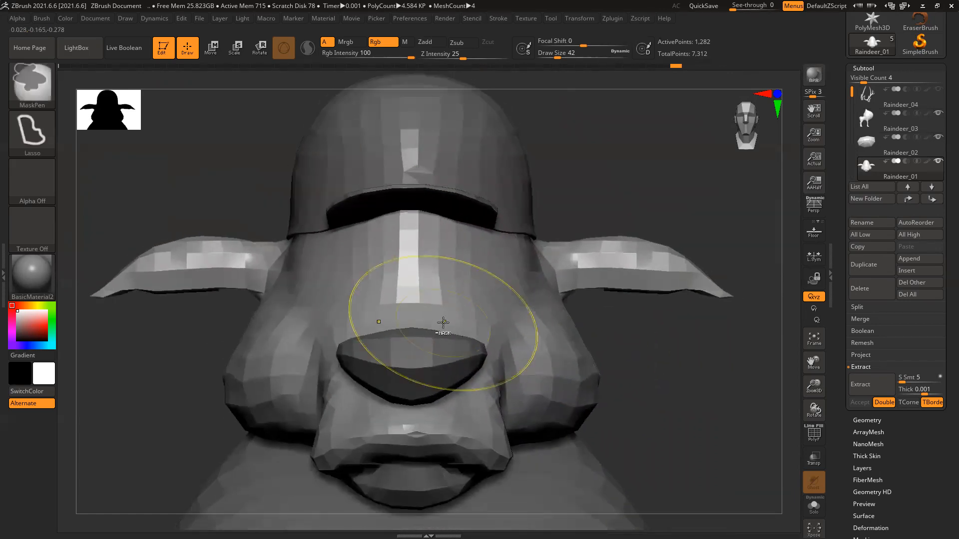
pyautogui.press('b')
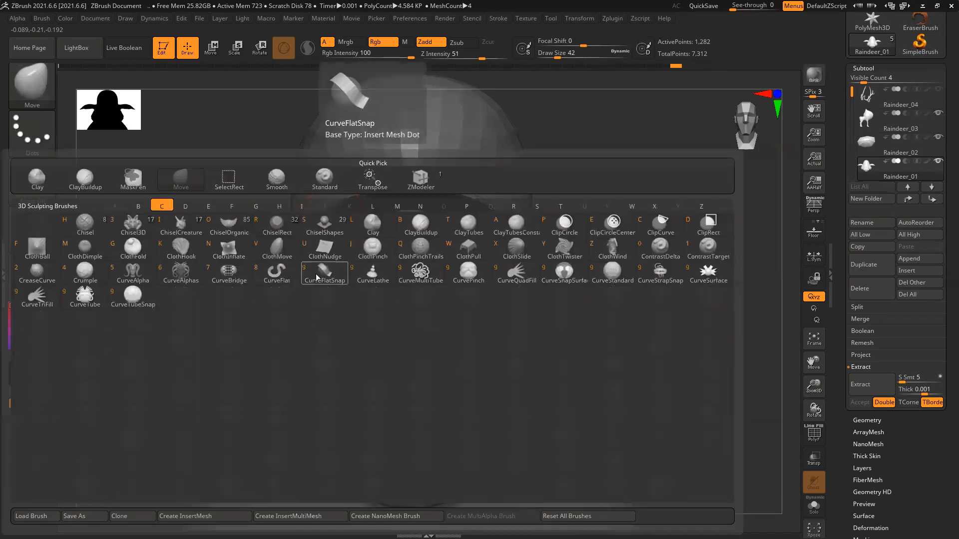
pyautogui.press('c')
pyautogui.press('b')
pyautogui.moveTo(468, 262)
pyautogui.mouseDown()
pyautogui.moveTo(449, 246)
pyautogui.moveTo(474, 264)
pyautogui.moveTo(335, 268)
pyautogui.mouseUp()
pyautogui.moveTo(422, 280); pyautogui.dragTo(378, 246)
pyautogui.moveTo(635, 176); pyautogui.dragTo(692, 176)
pyautogui.moveTo(638, 272); pyautogui.dragTo(583, 278)
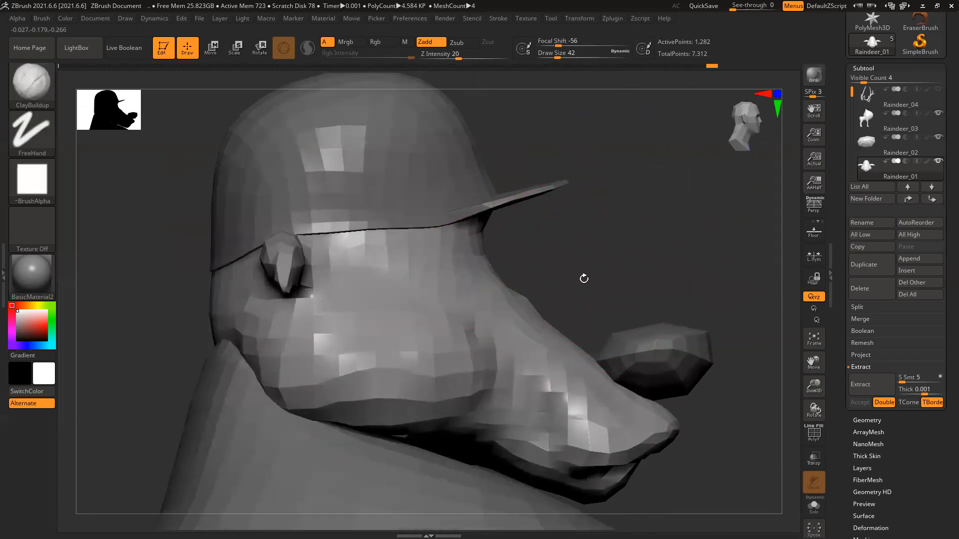
pyautogui.moveTo(528, 305)
pyautogui.keyDown('shift'); pyautogui.mouseDown()
pyautogui.moveTo(503, 277)
pyautogui.moveTo(517, 292)
pyautogui.mouseUp(); pyautogui.keyUp('shift')
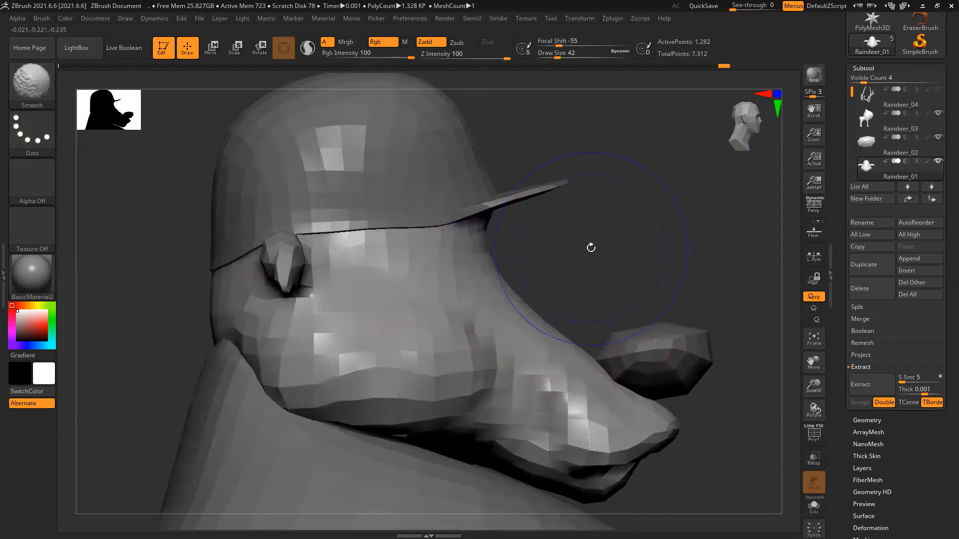
# Append a Sphere3D subtool for the eye, select it and scale it down with the transform gizmo.
pyautogui.click(932, 259)
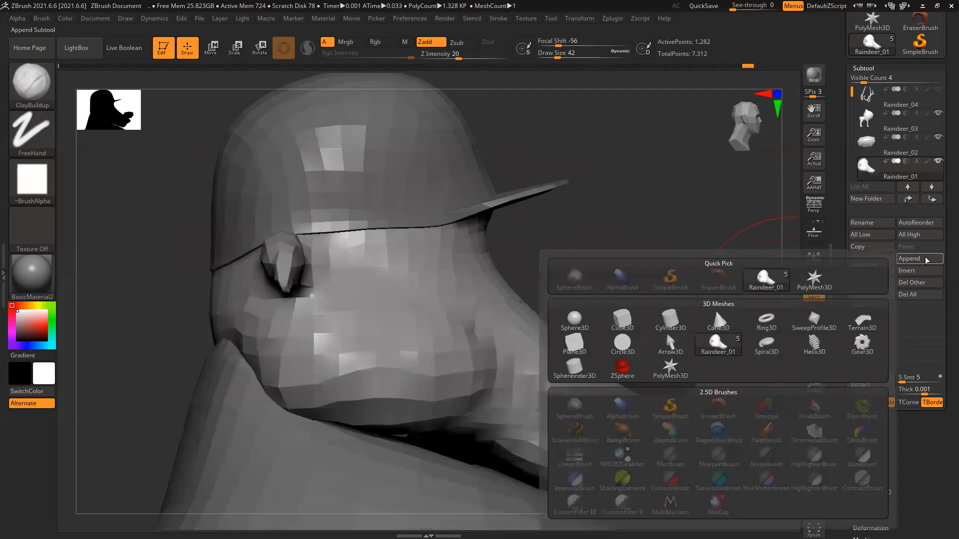
pyautogui.click(574, 319)
pyautogui.keyDown('ctrl'); pyautogui.moveTo(610, 317); pyautogui.dragTo(556, 269, button='right'); pyautogui.keyUp('ctrl')
pyautogui.keyDown('alt'); pyautogui.click(556, 268); pyautogui.keyUp('alt')
pyautogui.press('r')
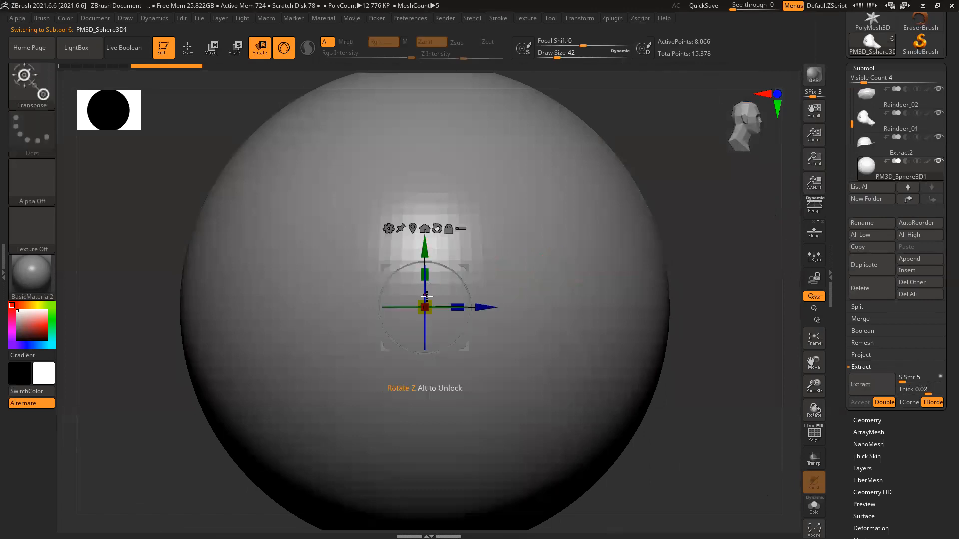
pyautogui.moveTo(424, 307); pyautogui.dragTo(256, 444)
pyautogui.keyDown('alt'); pyautogui.moveTo(615, 310); pyautogui.dragTo(619, 337, button='right'); pyautogui.keyUp('alt')
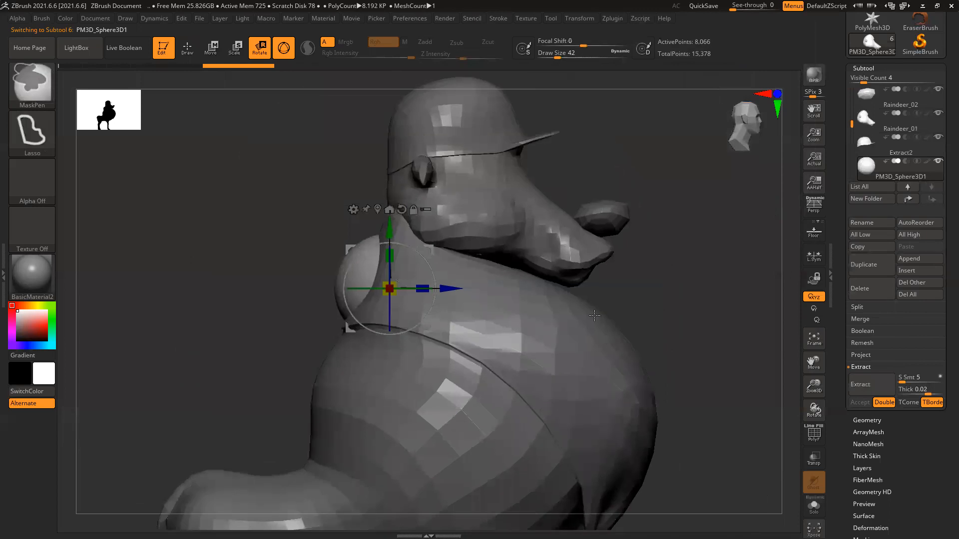
# Move the sphere forward and up to the face, offset it sideways from the centre and raise it beneath the cap's visor.
pyautogui.moveTo(446, 290); pyautogui.dragTo(586, 290)
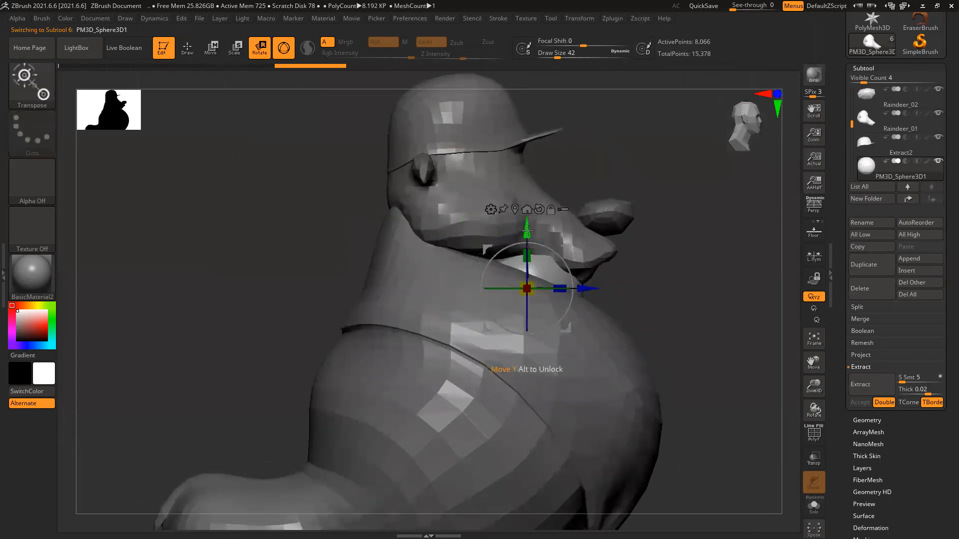
pyautogui.moveTo(527, 230); pyautogui.dragTo(527, 125)
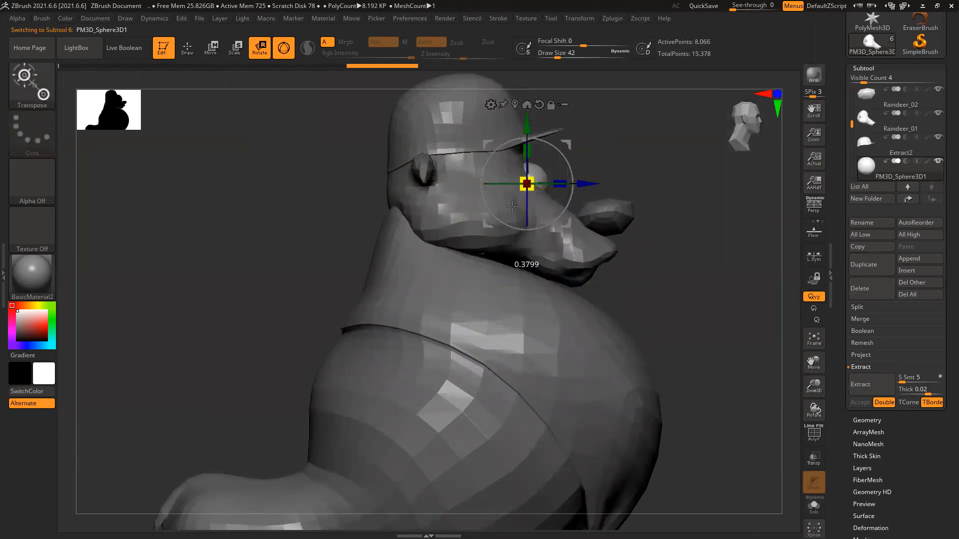
pyautogui.keyDown('shift'); pyautogui.moveTo(666, 203); pyautogui.dragTo(619, 202); pyautogui.keyUp('shift')
pyautogui.keyDown('ctrl'); pyautogui.moveTo(709, 257); pyautogui.dragTo(749, 319, button='right'); pyautogui.keyUp('ctrl')
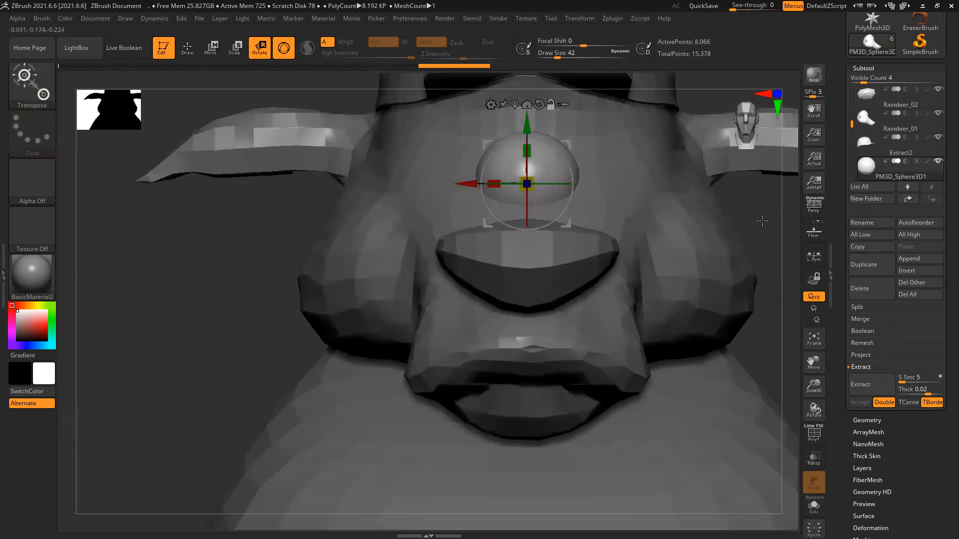
pyautogui.keyDown('alt'); pyautogui.moveTo(763, 220); pyautogui.dragTo(745, 267, button='right'); pyautogui.keyUp('alt')
pyautogui.moveTo(455, 232); pyautogui.dragTo(393, 231)
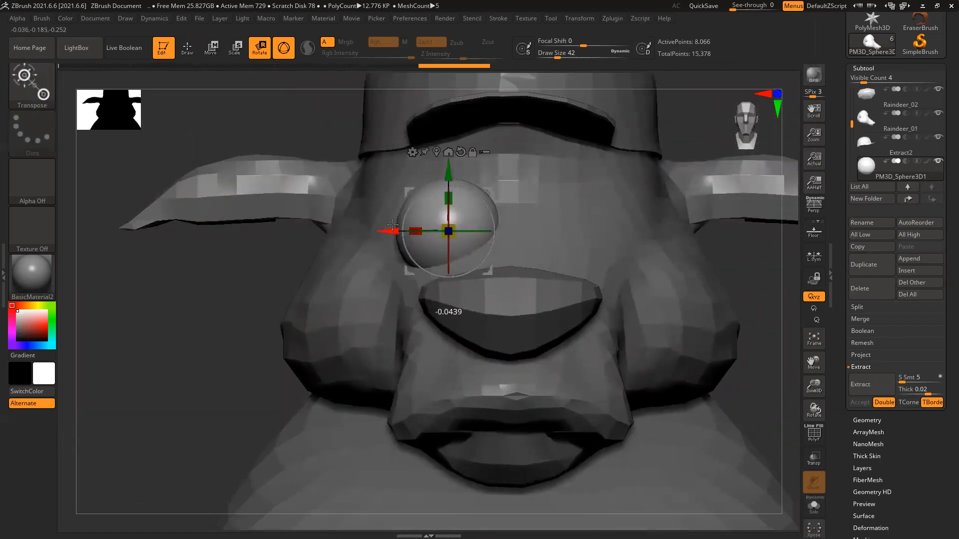
pyautogui.moveTo(451, 151); pyautogui.dragTo(451, 130)
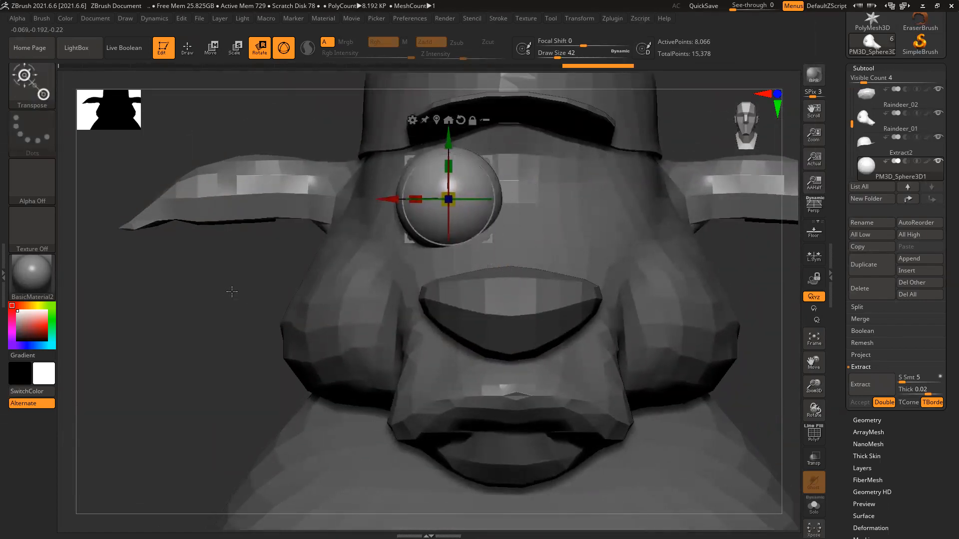
# Push the eye sphere back into the head in side view and lower it slightly to fit the eye position.
pyautogui.keyDown('shift'); pyautogui.moveTo(233, 292); pyautogui.dragTo(299, 290); pyautogui.keyUp('shift')
pyautogui.keyDown('ctrl'); pyautogui.moveTo(560, 200); pyautogui.dragTo(618, 221, button='right'); pyautogui.keyUp('ctrl')
pyautogui.moveTo(502, 214); pyautogui.dragTo(412, 225)
pyautogui.moveTo(360, 151); pyautogui.dragTo(361, 170)
pyautogui.moveTo(644, 205); pyautogui.dragTo(513, 220, button='right')
pyautogui.keyDown('ctrl'); pyautogui.moveTo(599, 258); pyautogui.dragTo(538, 280, button='right'); pyautogui.keyUp('ctrl')
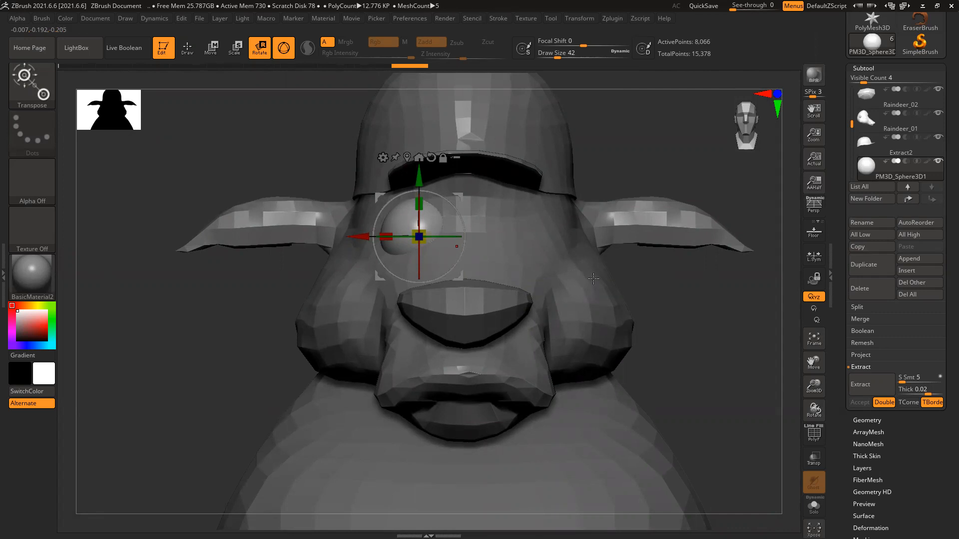
# Examine the reindeer's eyes in the front and side views of the reference image in Photos.
pyautogui.moveTo(0, 98); pyautogui.dragTo(418, 97)
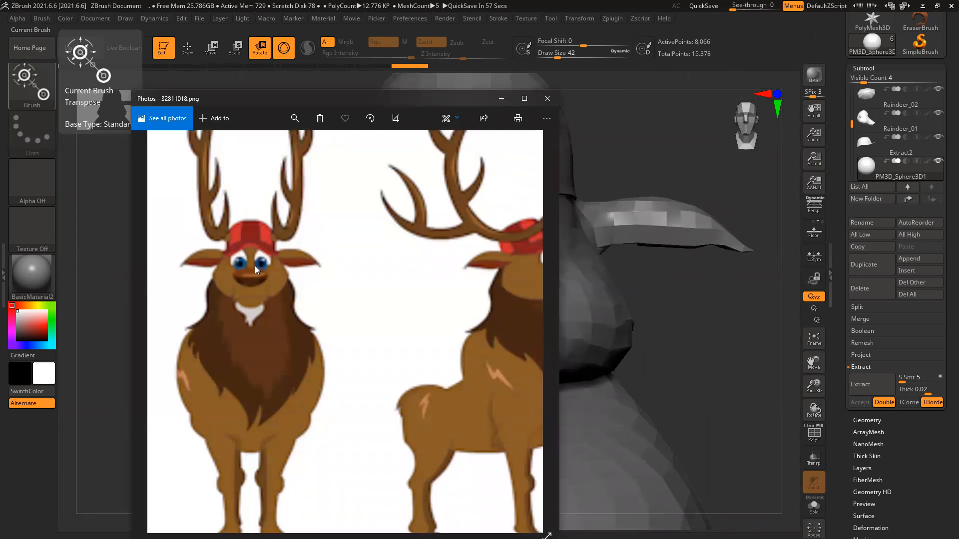
pyautogui.moveTo(420, 308); pyautogui.dragTo(357, 315)
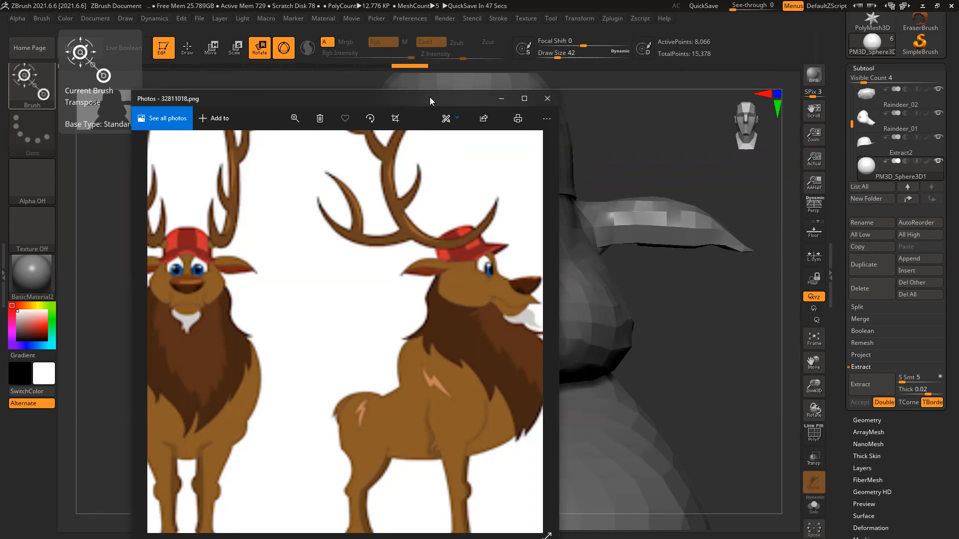
pyautogui.moveTo(412, 100); pyautogui.dragTo(0, 100)
# Mirror the eye sphere across the X axis with SubTool Master, merging the copy into one SubTool.
pyautogui.moveTo(679, 329)
pyautogui.mouseDown()
pyautogui.moveTo(647, 221)
pyautogui.moveTo(563, 214)
pyautogui.mouseUp()
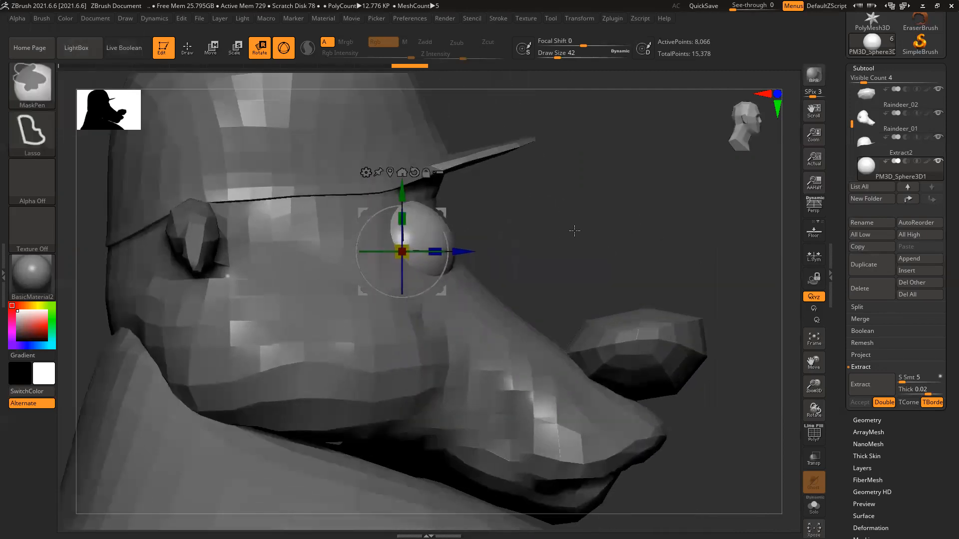
pyautogui.keyDown('shift'); pyautogui.moveTo(636, 230); pyautogui.dragTo(558, 267); pyautogui.keyUp('shift')
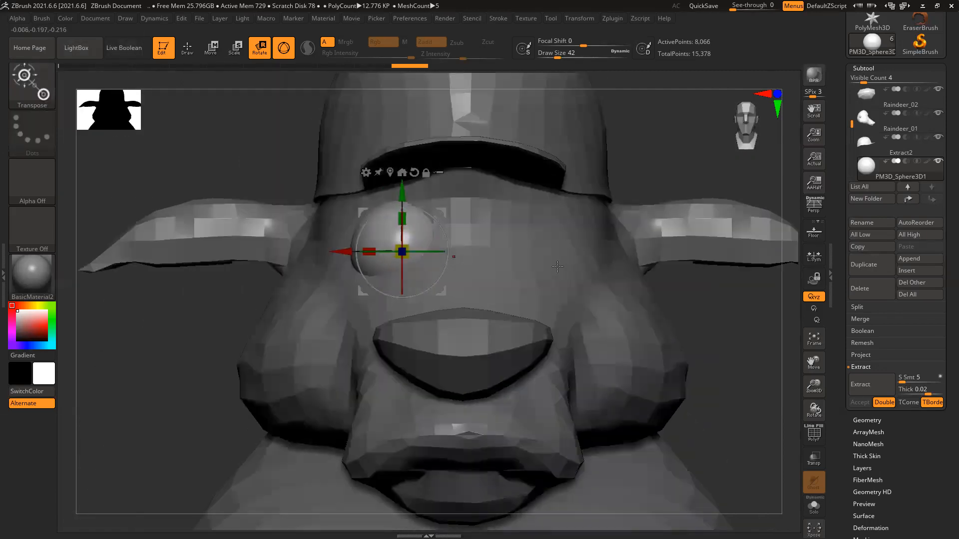
pyautogui.click(613, 19)
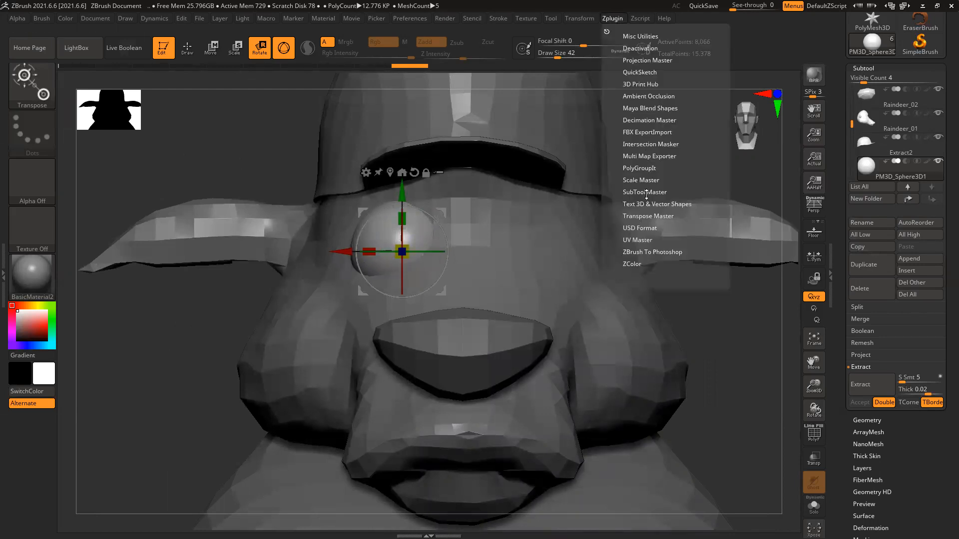
pyautogui.click(645, 193)
pyautogui.click(685, 244)
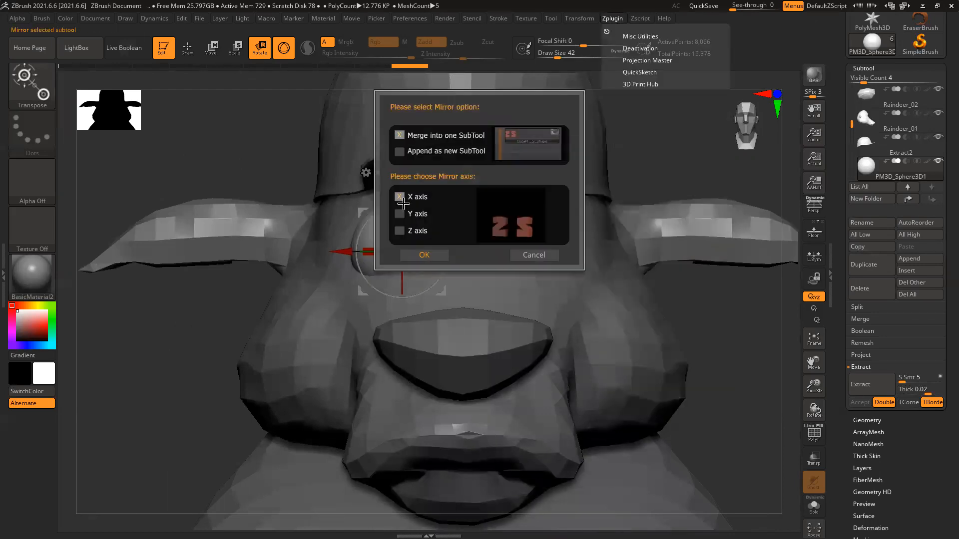
pyautogui.click(425, 255)
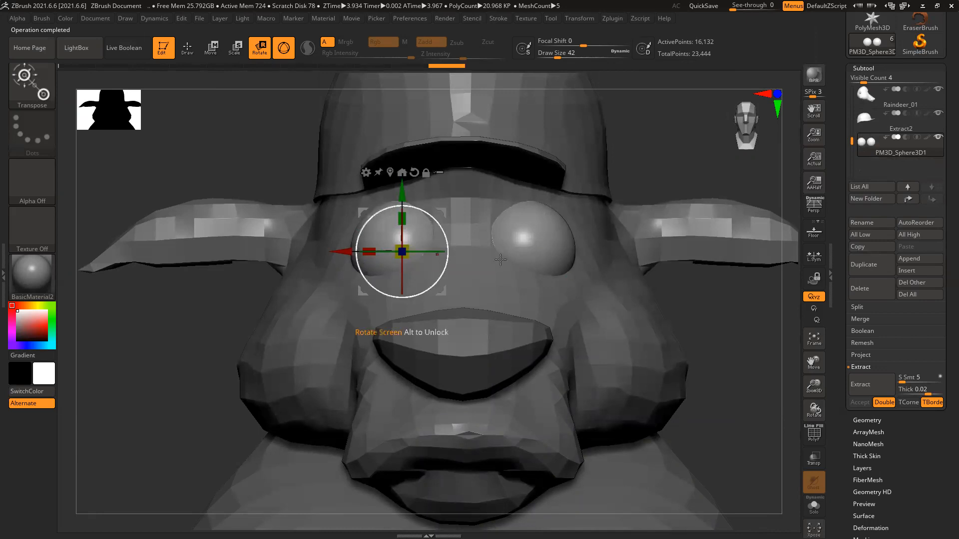
# Return to Draw mode, check the cap and nose subtools, and make the head subtool Raindeer_01 active.
pyautogui.keyDown('ctrl'); pyautogui.moveTo(655, 323); pyautogui.dragTo(686, 338, button='right'); pyautogui.keyUp('ctrl')
pyautogui.press('q')
pyautogui.keyDown('alt'); pyautogui.click(509, 308); pyautogui.keyUp('alt')
pyautogui.keyDown('alt'); pyautogui.click(501, 150); pyautogui.keyUp('alt')
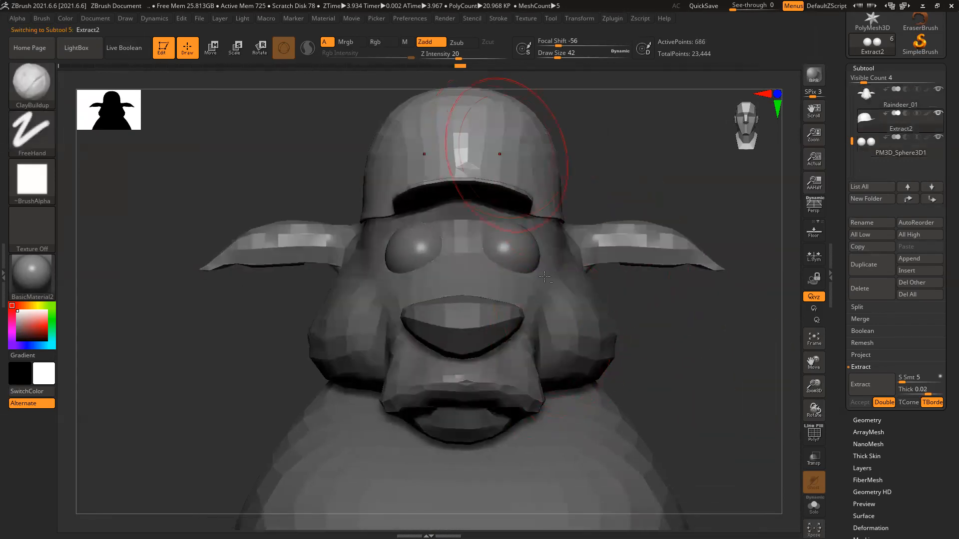
pyautogui.keyDown('alt'); pyautogui.click(447, 131); pyautogui.keyUp('alt')
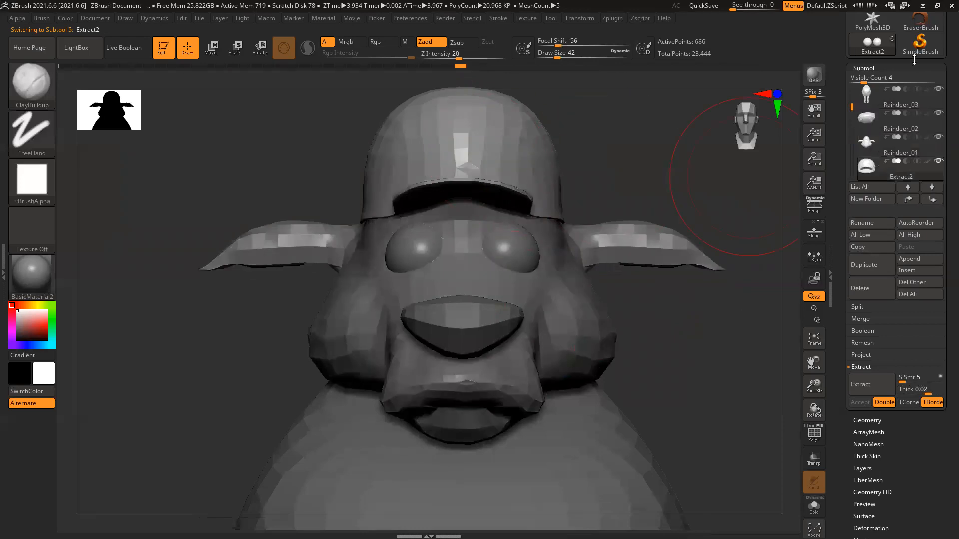
pyautogui.keyDown('alt'); pyautogui.click(502, 390); pyautogui.keyUp('alt')
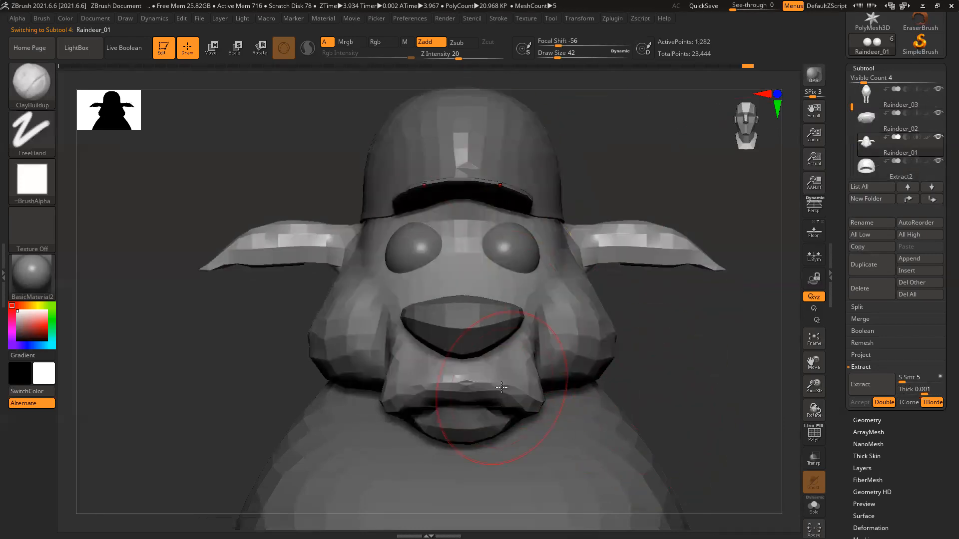
pyautogui.keyDown('alt'); pyautogui.click(464, 319); pyautogui.keyUp('alt')
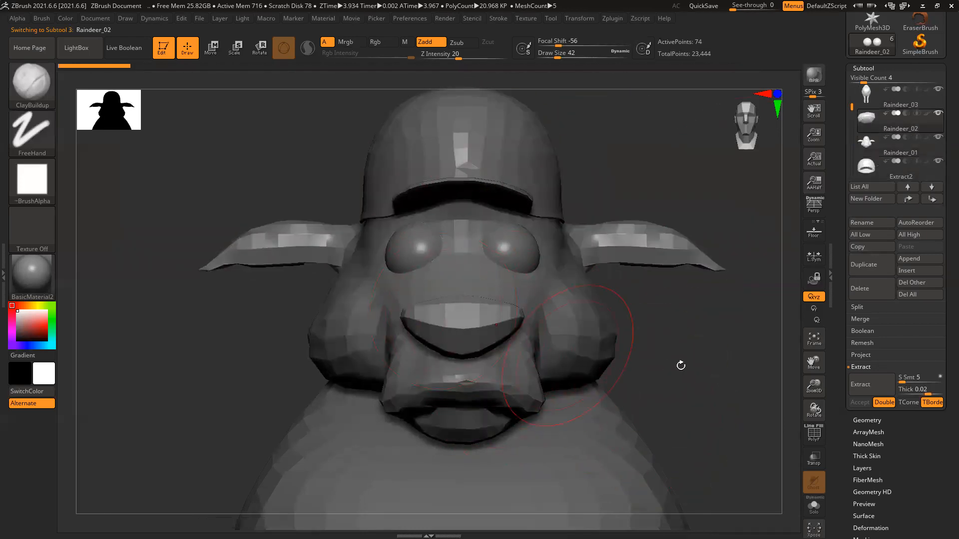
pyautogui.keyDown('alt'); pyautogui.click(512, 254); pyautogui.keyUp('alt')
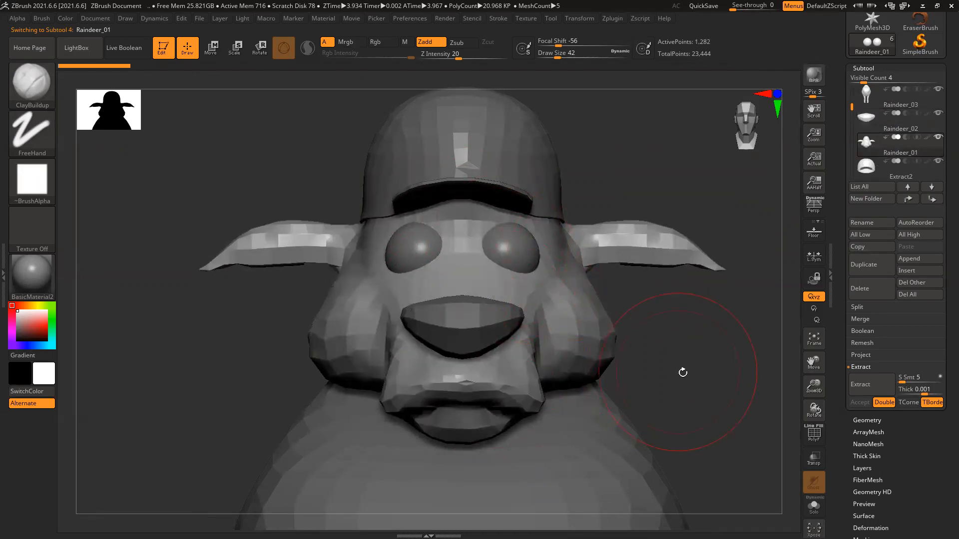
# Remesh the Raindeer_01 head with ZRemesher at a target polygon count of 5, with its wireframe displayed.
pyautogui.moveTo(703, 374); pyautogui.dragTo(526, 337)
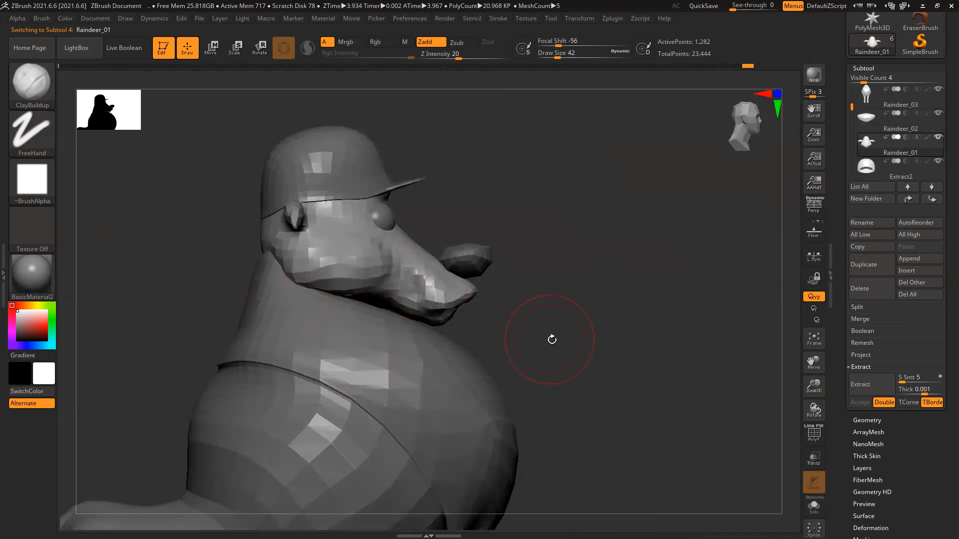
pyautogui.keyDown('alt'); pyautogui.moveTo(551, 318); pyautogui.dragTo(579, 319); pyautogui.keyUp('alt')
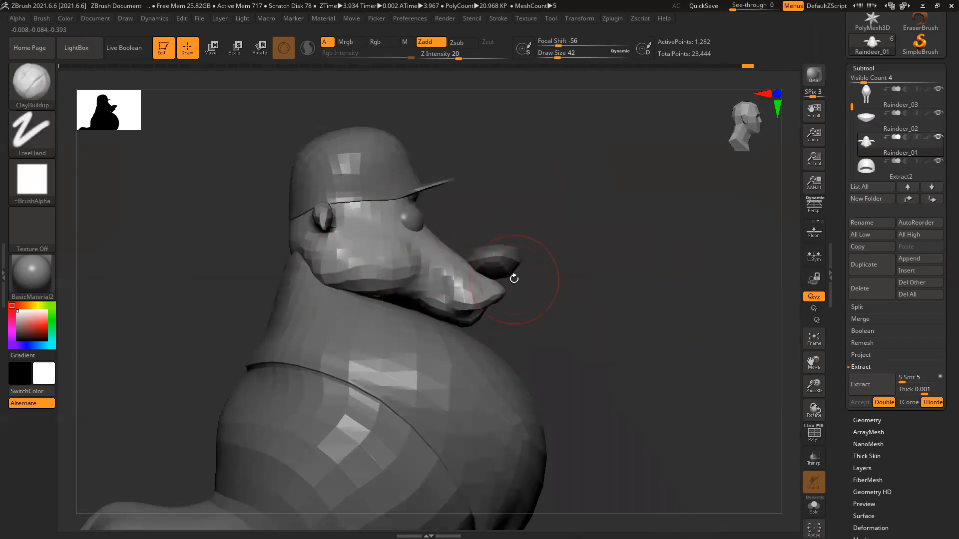
pyautogui.hotkey('shift', 'f')
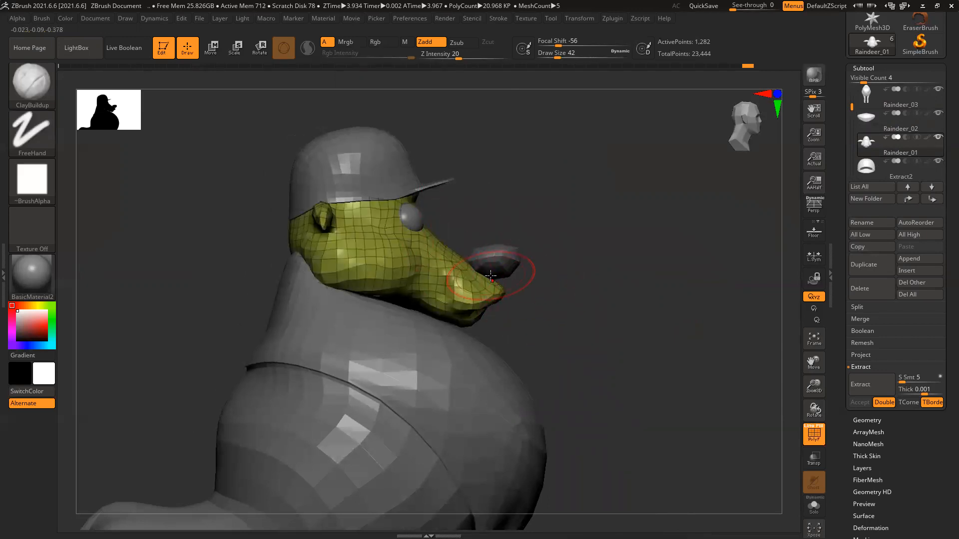
pyautogui.click(870, 420)
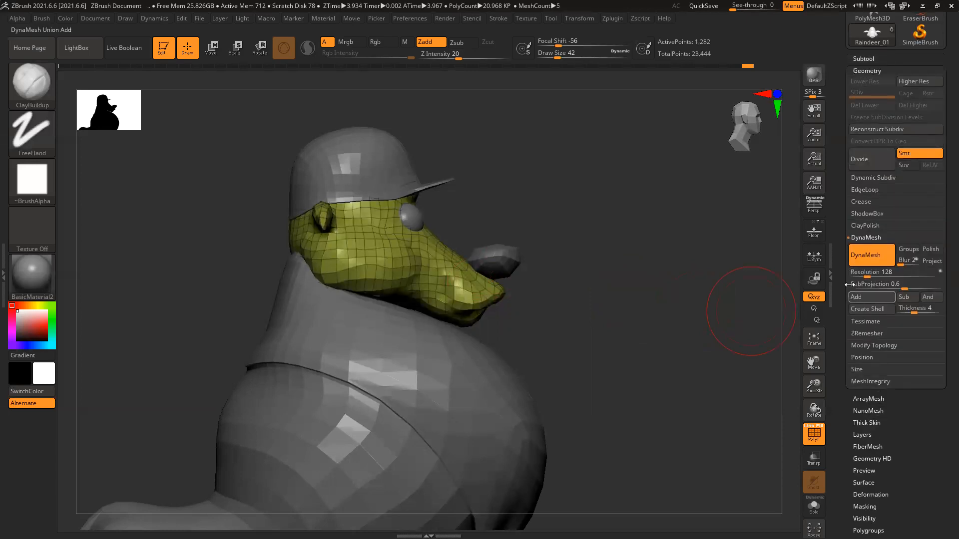
pyautogui.click(869, 334)
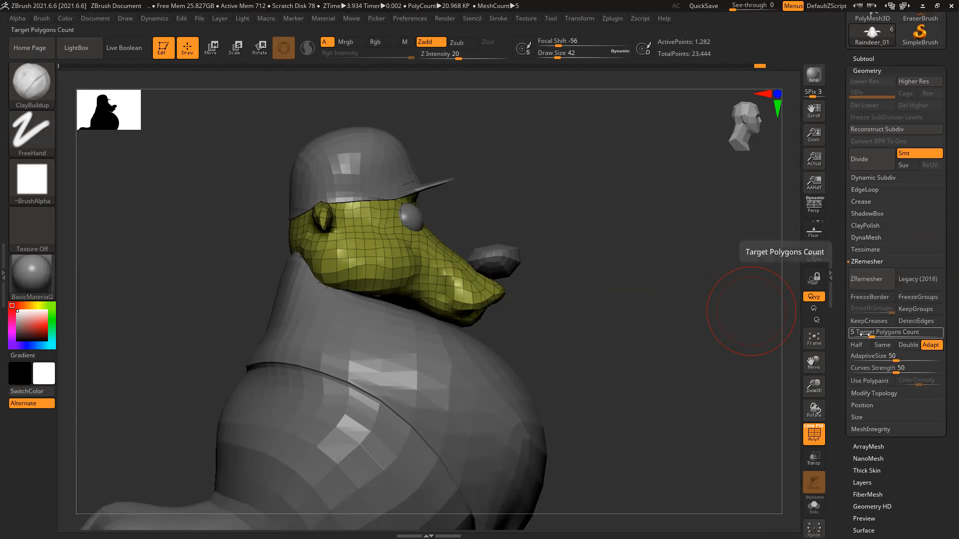
pyautogui.click(867, 281)
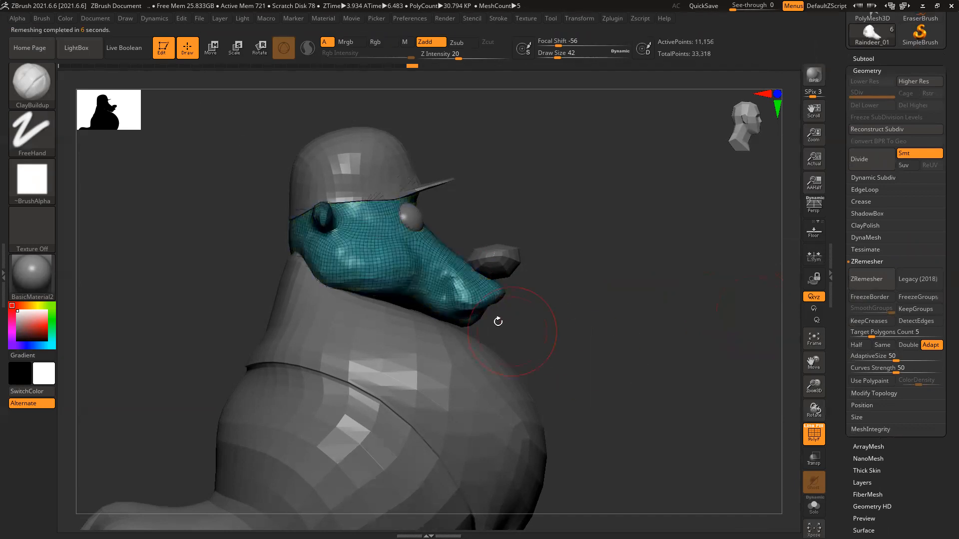
# Smooth the remeshed head around the ear, cheek and back of the skull, and hide the wireframe.
pyautogui.moveTo(595, 329)
pyautogui.mouseDown()
pyautogui.moveTo(439, 325)
pyautogui.moveTo(596, 334)
pyautogui.mouseUp()
pyautogui.keyDown('ctrl'); pyautogui.moveTo(400, 270); pyautogui.dragTo(407, 301, button='right'); pyautogui.keyUp('ctrl')
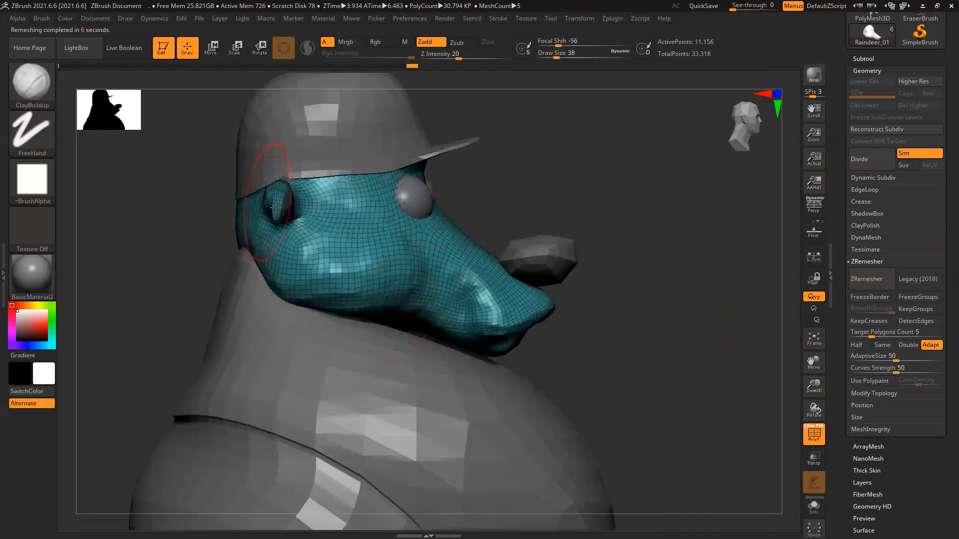
pyautogui.moveTo(414, 257)
pyautogui.keyDown('shift'); pyautogui.mouseDown()
pyautogui.moveTo(332, 290)
pyautogui.moveTo(280, 272)
pyautogui.moveTo(286, 257)
pyautogui.mouseUp(); pyautogui.keyUp('shift')
pyautogui.moveTo(359, 241)
pyautogui.keyDown('shift'); pyautogui.mouseDown()
pyautogui.moveTo(463, 275)
pyautogui.moveTo(467, 298)
pyautogui.moveTo(447, 311)
pyautogui.mouseUp(); pyautogui.keyUp('shift')
pyautogui.moveTo(608, 177)
pyautogui.mouseDown()
pyautogui.moveTo(466, 289)
pyautogui.moveTo(483, 320)
pyautogui.moveTo(522, 302)
pyautogui.moveTo(381, 302)
pyautogui.moveTo(425, 291)
pyautogui.mouseUp()
pyautogui.moveTo(257, 289)
pyautogui.mouseDown()
pyautogui.moveTo(339, 290)
pyautogui.moveTo(250, 238)
pyautogui.mouseUp()
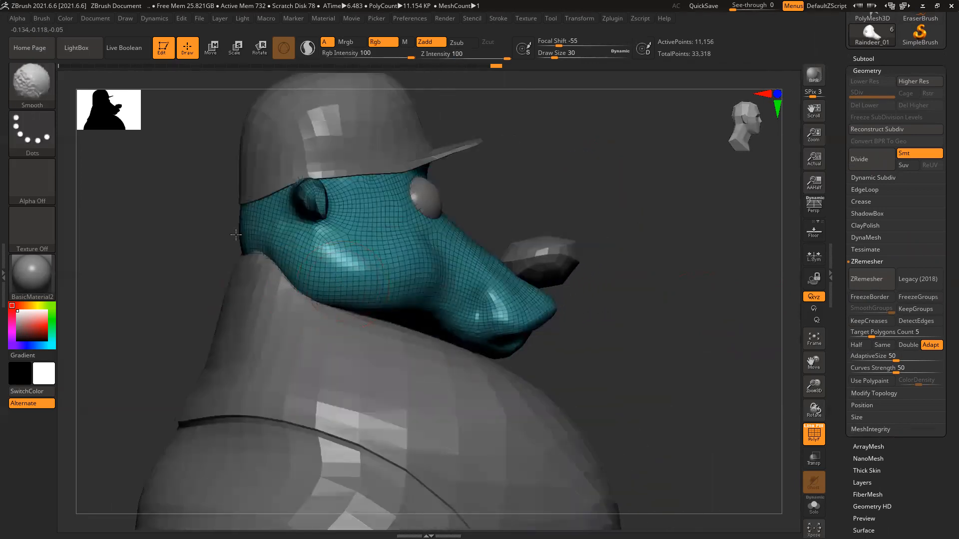
pyautogui.moveTo(204, 258); pyautogui.dragTo(188, 258)
pyautogui.hotkey('shift', 'f')
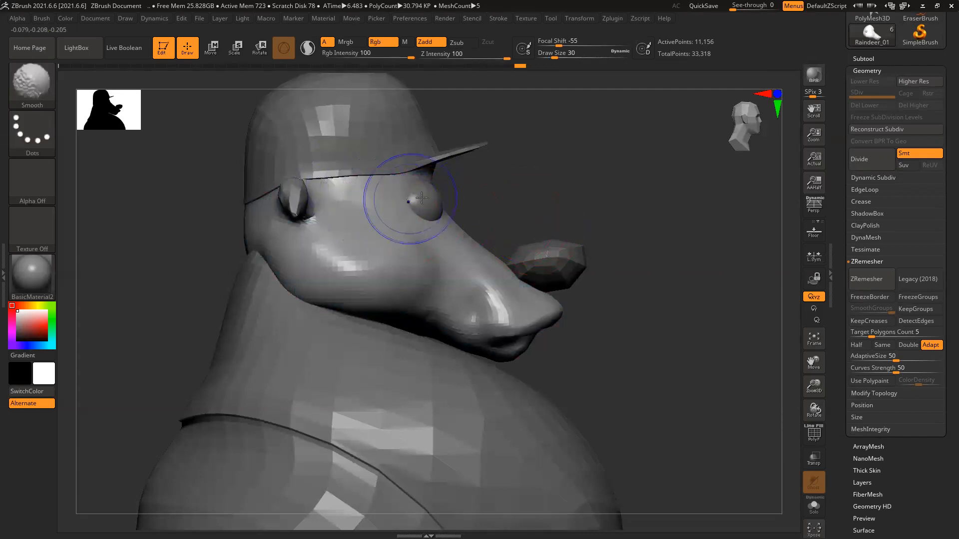
# Smooth the brow area beneath the cap's brim, above the eyes.
pyautogui.moveTo(542, 169); pyautogui.dragTo(505, 168)
pyautogui.keyDown('shift'); pyautogui.moveTo(445, 161); pyautogui.dragTo(467, 169); pyautogui.keyUp('shift')
pyautogui.moveTo(608, 172); pyautogui.dragTo(563, 173)
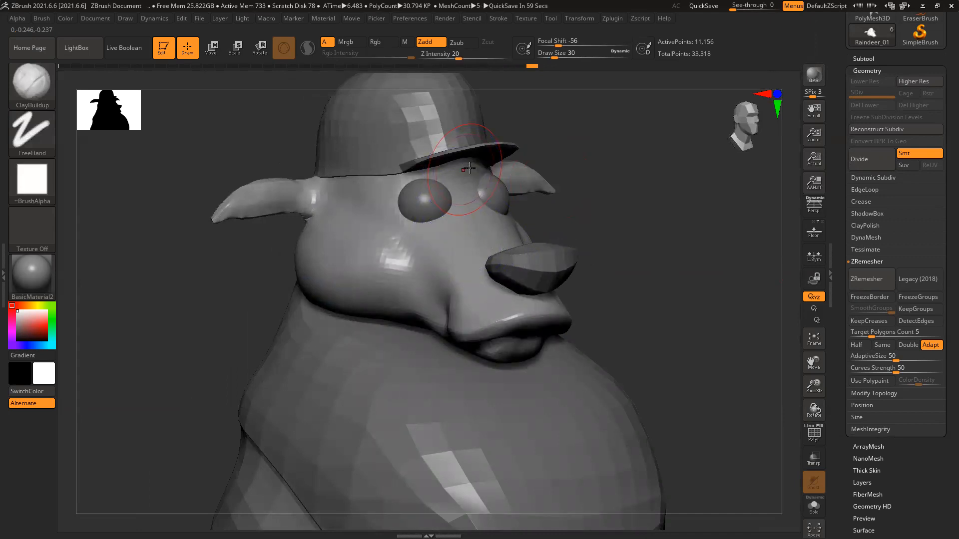
pyautogui.moveTo(847, 457); pyautogui.dragTo(847, 369)
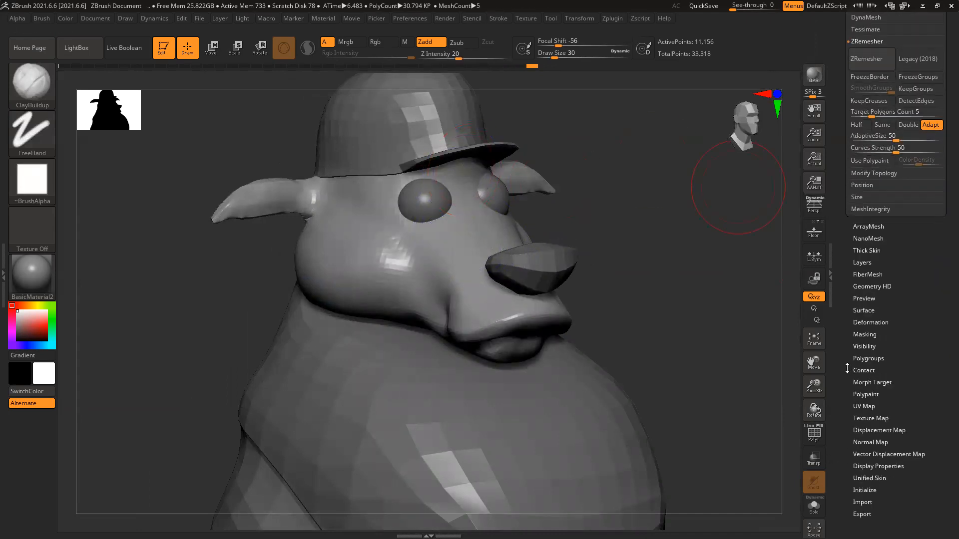
pyautogui.click(870, 323)
pyautogui.moveTo(845, 119); pyautogui.dragTo(844, 155)
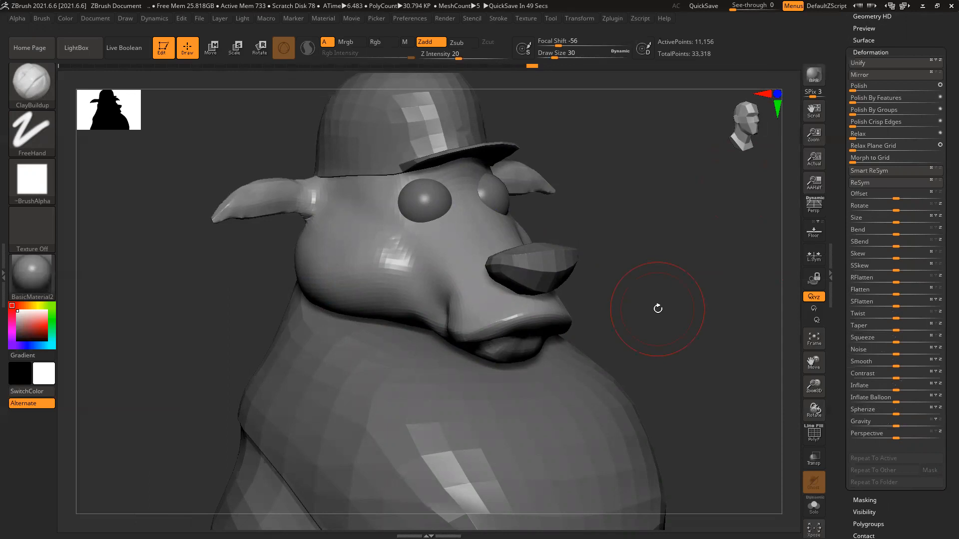
pyautogui.moveTo(670, 302); pyautogui.dragTo(689, 299)
pyautogui.scroll(3, 857, 99)
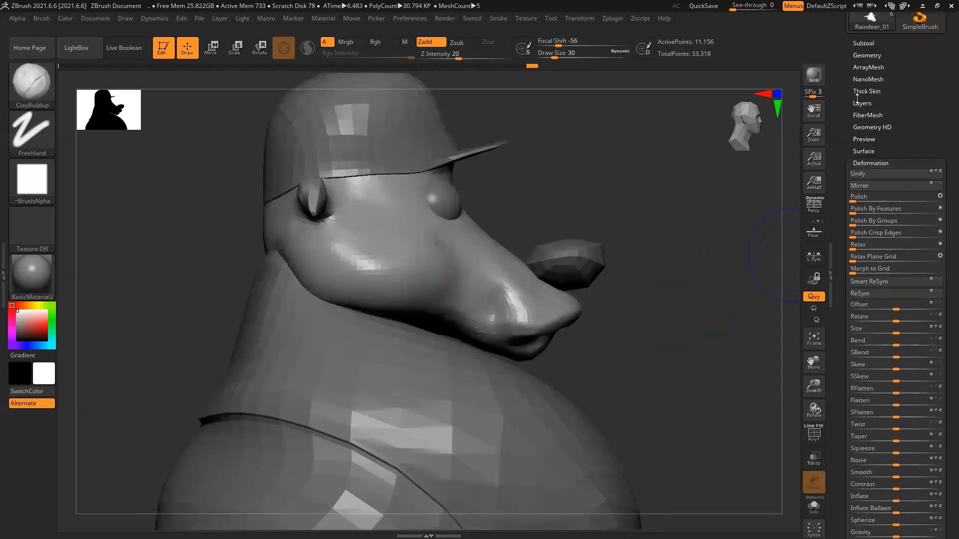
pyautogui.click(863, 43)
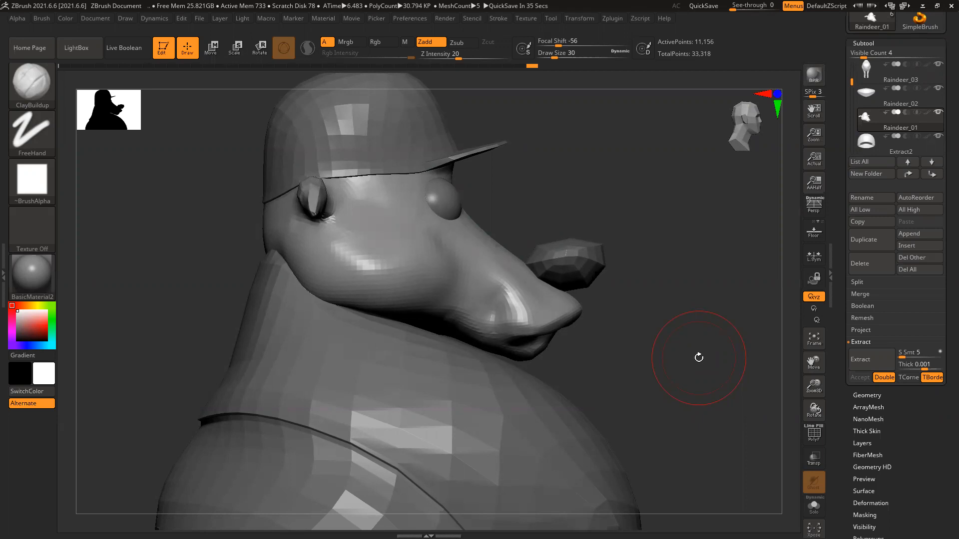
# Build up the cheek below the eye and behind the muzzle with ClayBuildup, and smooth the strokes into a rounded form.
pyautogui.keyDown('shift'); pyautogui.moveTo(730, 354); pyautogui.dragTo(688, 319); pyautogui.keyUp('shift')
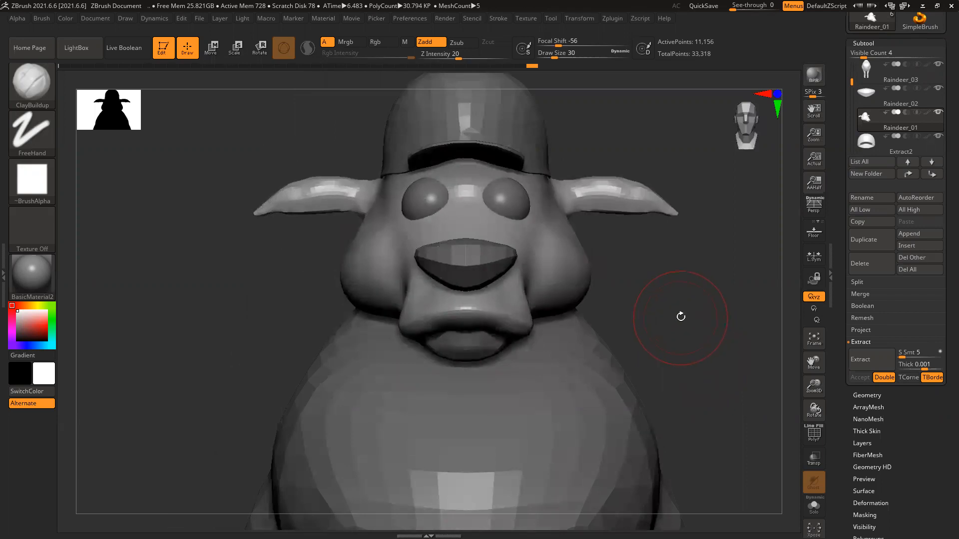
pyautogui.moveTo(200, 290); pyautogui.dragTo(273, 285)
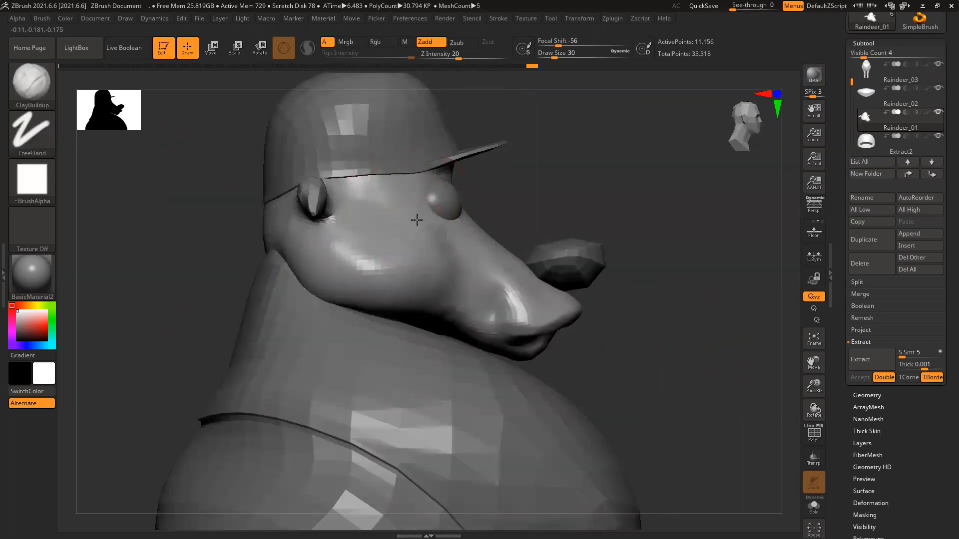
pyautogui.moveTo(450, 258)
pyautogui.mouseDown()
pyautogui.moveTo(382, 229)
pyautogui.moveTo(450, 269)
pyautogui.moveTo(410, 231)
pyautogui.moveTo(437, 233)
pyautogui.mouseUp()
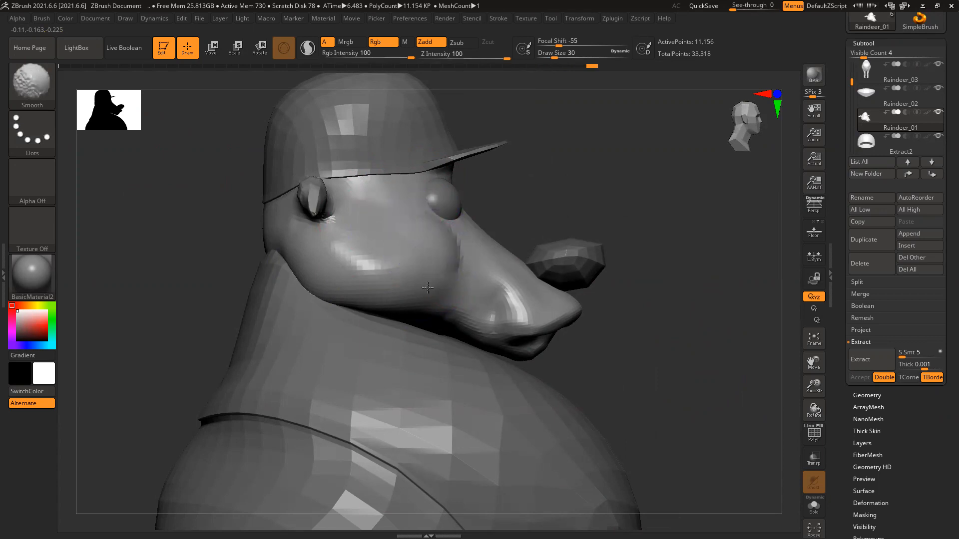
pyautogui.moveTo(433, 250)
pyautogui.mouseDown()
pyautogui.moveTo(413, 221)
pyautogui.moveTo(393, 220)
pyautogui.moveTo(456, 253)
pyautogui.moveTo(437, 297)
pyautogui.mouseUp()
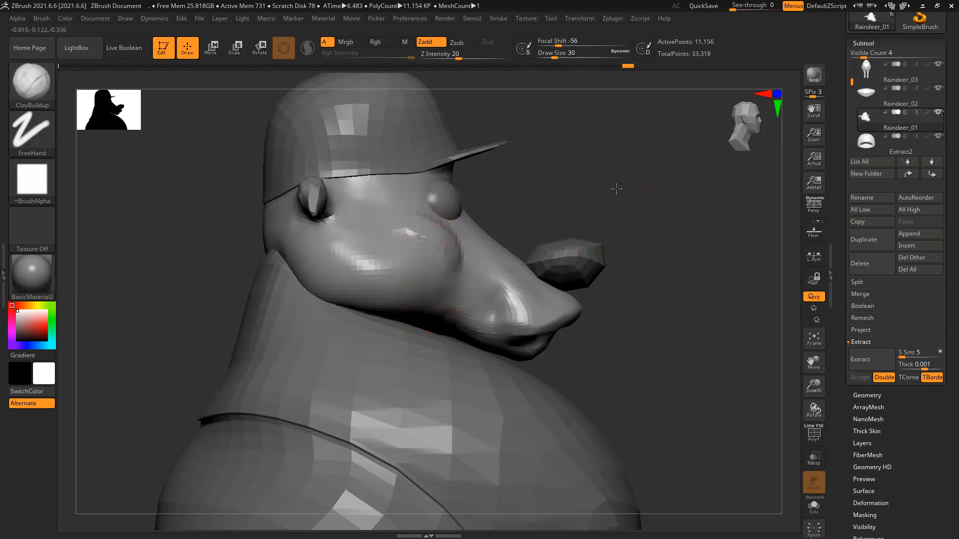
pyautogui.moveTo(616, 188); pyautogui.dragTo(407, 310)
pyautogui.moveTo(438, 264)
pyautogui.mouseDown()
pyautogui.moveTo(407, 239)
pyautogui.moveTo(429, 226)
pyautogui.moveTo(451, 260)
pyautogui.moveTo(423, 289)
pyautogui.mouseUp()
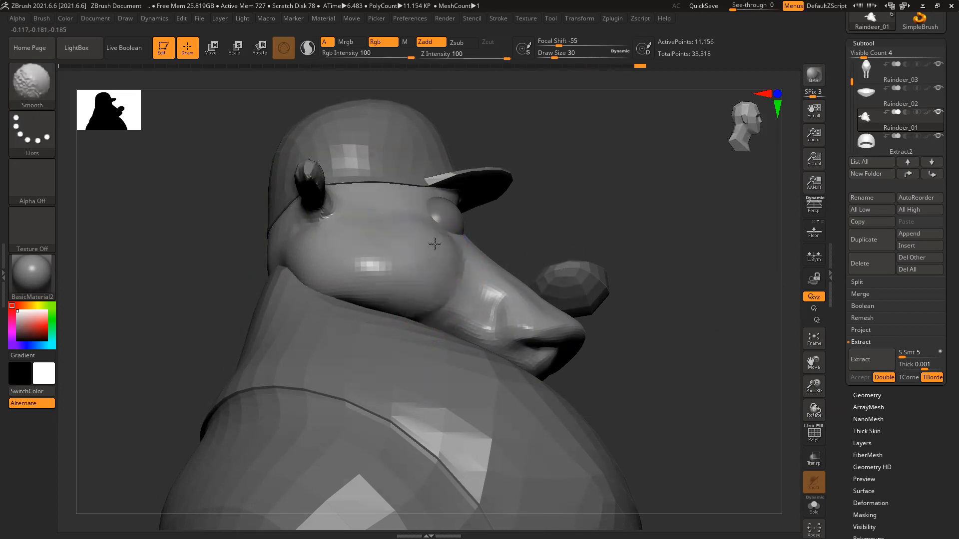
pyautogui.moveTo(642, 192); pyautogui.dragTo(679, 218)
pyautogui.moveTo(365, 260)
pyautogui.keyDown('shift'); pyautogui.mouseDown()
pyautogui.moveTo(392, 268)
pyautogui.moveTo(399, 253)
pyautogui.moveTo(372, 257)
pyautogui.moveTo(370, 244)
pyautogui.mouseUp(); pyautogui.keyUp('shift')
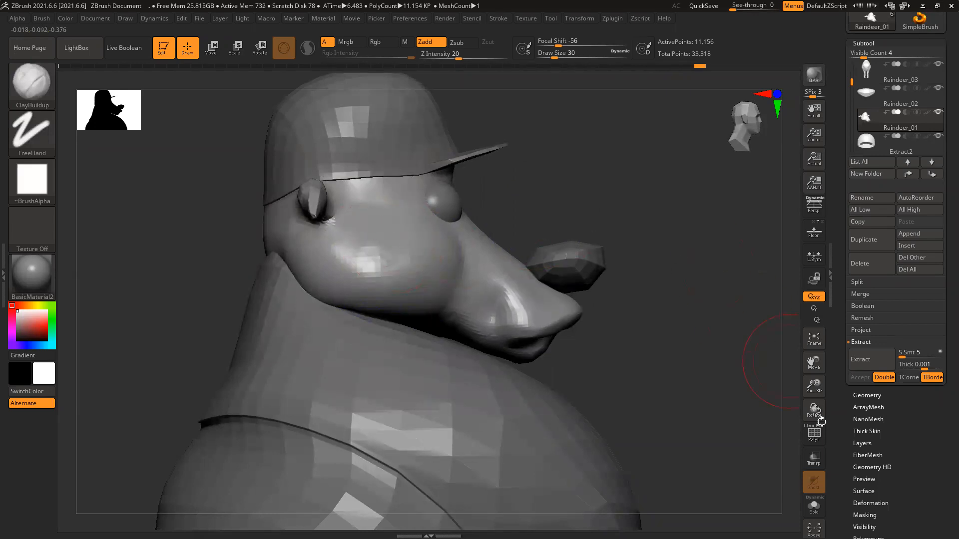
# Smooth the cheek between ear and muzzle, and add clay to the side of the muzzle above the mouth corner.
pyautogui.click(861, 501)
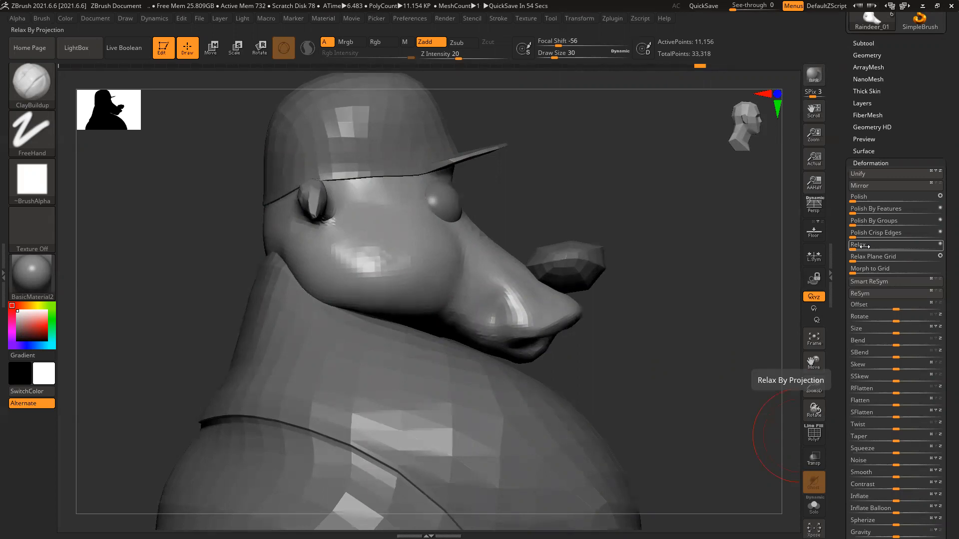
pyautogui.click(865, 43)
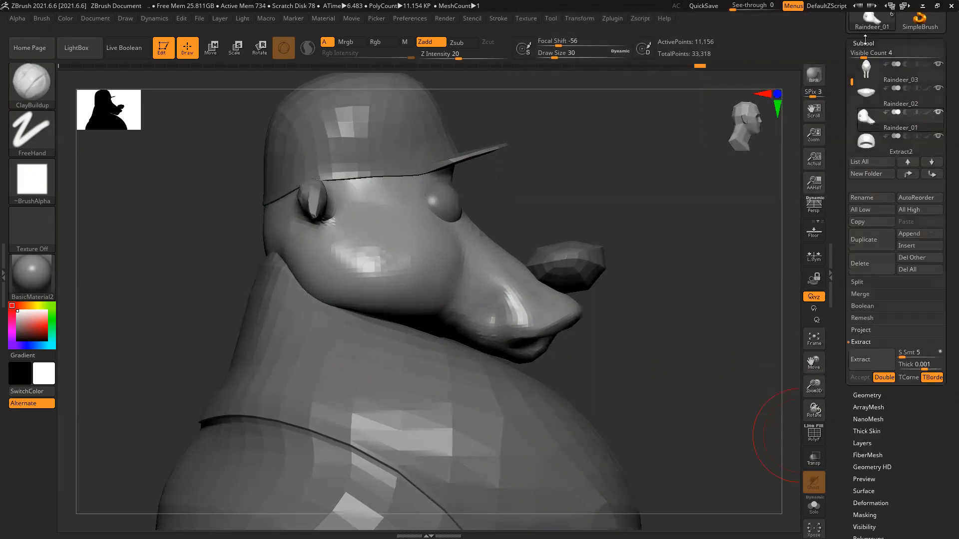
pyautogui.press('shift')
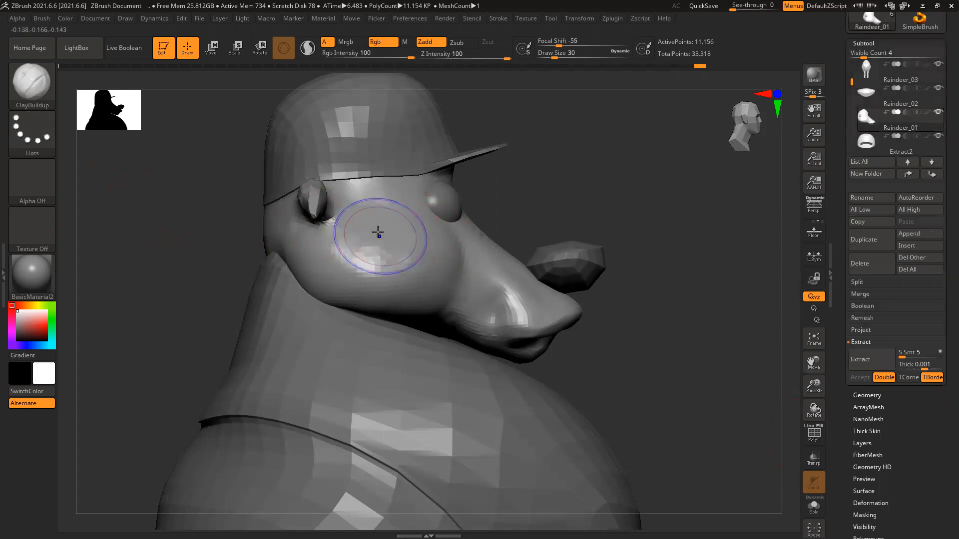
pyautogui.keyDown('shift'); pyautogui.moveTo(381, 260); pyautogui.dragTo(460, 260); pyautogui.keyUp('shift')
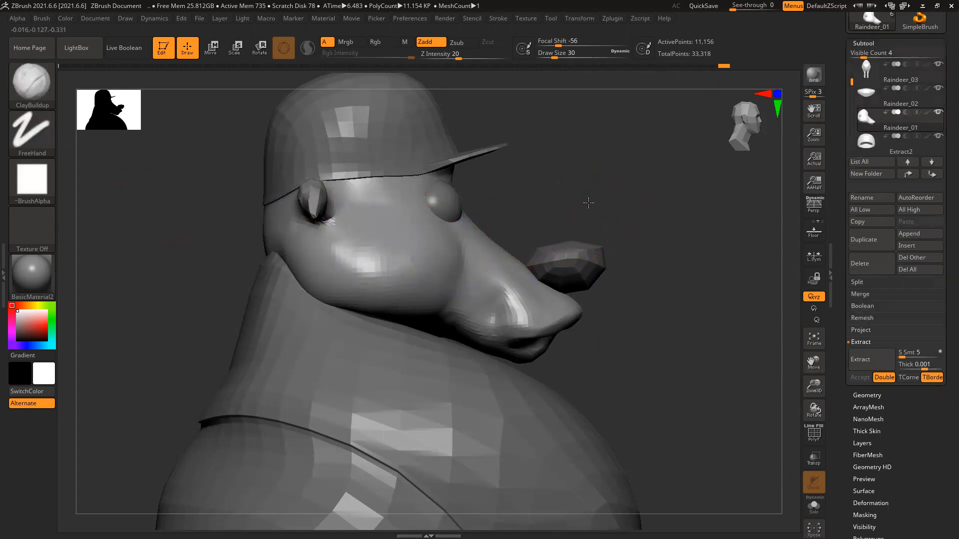
pyautogui.keyDown('alt'); pyautogui.moveTo(589, 202); pyautogui.dragTo(537, 199); pyautogui.keyUp('alt')
pyautogui.moveTo(423, 265)
pyautogui.mouseDown()
pyautogui.moveTo(474, 291)
pyautogui.moveTo(422, 274)
pyautogui.moveTo(464, 299)
pyautogui.moveTo(469, 313)
pyautogui.moveTo(452, 302)
pyautogui.moveTo(466, 311)
pyautogui.mouseUp()
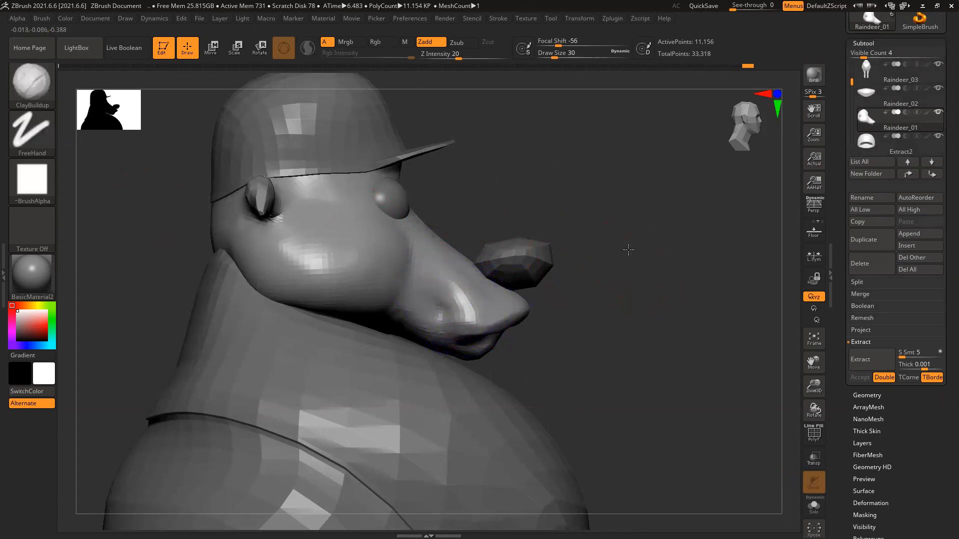
# Carve a crease from the cheek's front edge along the mouth line with the DamStandard brush, extending it from below.
pyautogui.keyDown('alt'); pyautogui.moveTo(628, 248); pyautogui.dragTo(629, 222); pyautogui.keyUp('alt')
pyautogui.press('b')
pyautogui.press('d')
pyautogui.press('s')
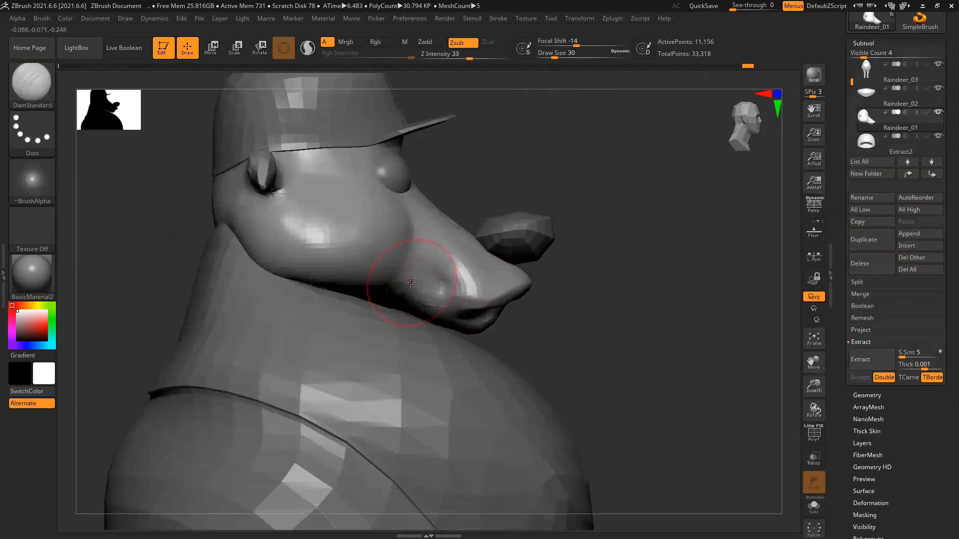
pyautogui.moveTo(415, 266); pyautogui.dragTo(381, 295)
pyautogui.moveTo(445, 302)
pyautogui.mouseDown()
pyautogui.moveTo(405, 283)
pyautogui.moveTo(423, 288)
pyautogui.mouseUp()
pyautogui.moveTo(621, 307); pyautogui.dragTo(618, 253)
pyautogui.moveTo(461, 306); pyautogui.dragTo(415, 287)
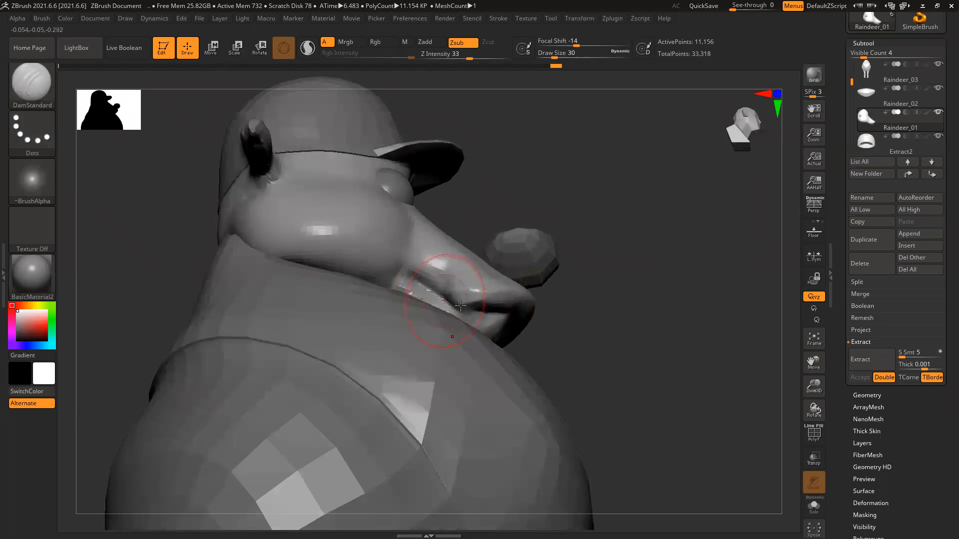
# Isolate the head in Solo mode and carve the mouth line toward the lips with a smaller DamStandard brush.
pyautogui.click(814, 508)
pyautogui.keyDown('ctrl'); pyautogui.moveTo(508, 324); pyautogui.dragTo(535, 405, button='right'); pyautogui.keyUp('ctrl')
pyautogui.press('[')
pyautogui.press('[')
pyautogui.moveTo(371, 268)
pyautogui.mouseDown()
pyautogui.moveTo(412, 298)
pyautogui.moveTo(488, 295)
pyautogui.mouseUp()
# Deepen the crease between the lips from the mouth corner forward with DamStandard at draw size 18, and smooth the lower lip.
pyautogui.press(']')
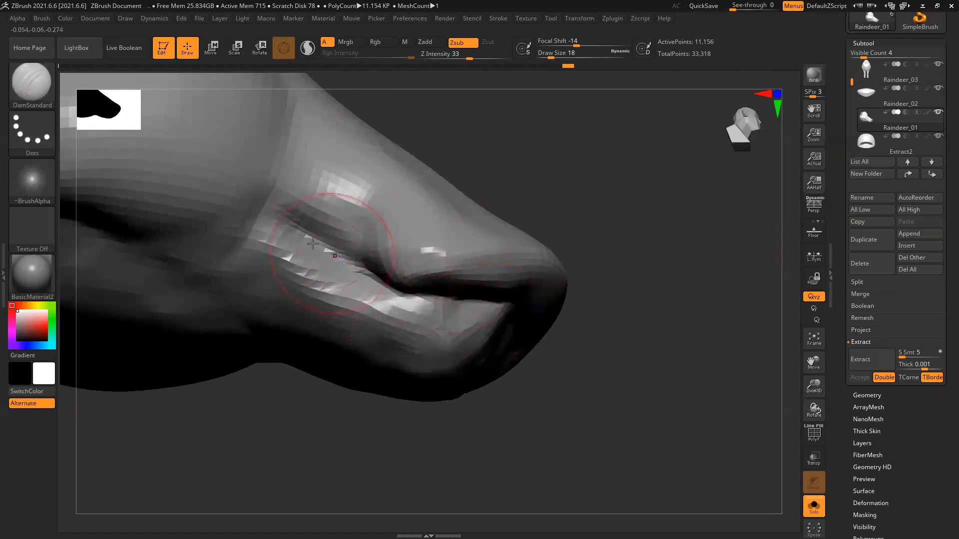
pyautogui.moveTo(302, 228)
pyautogui.mouseDown()
pyautogui.moveTo(358, 264)
pyautogui.moveTo(281, 225)
pyautogui.moveTo(385, 286)
pyautogui.mouseUp()
pyautogui.moveTo(610, 222); pyautogui.dragTo(584, 172)
pyautogui.moveTo(387, 268); pyautogui.dragTo(508, 309)
pyautogui.moveTo(504, 351)
pyautogui.keyDown('shift'); pyautogui.mouseDown()
pyautogui.moveTo(512, 336)
pyautogui.moveTo(470, 288)
pyautogui.moveTo(451, 283)
pyautogui.mouseUp(); pyautogui.keyUp('shift')
pyautogui.moveTo(500, 311); pyautogui.dragTo(503, 350)
pyautogui.moveTo(535, 214); pyautogui.dragTo(607, 276)
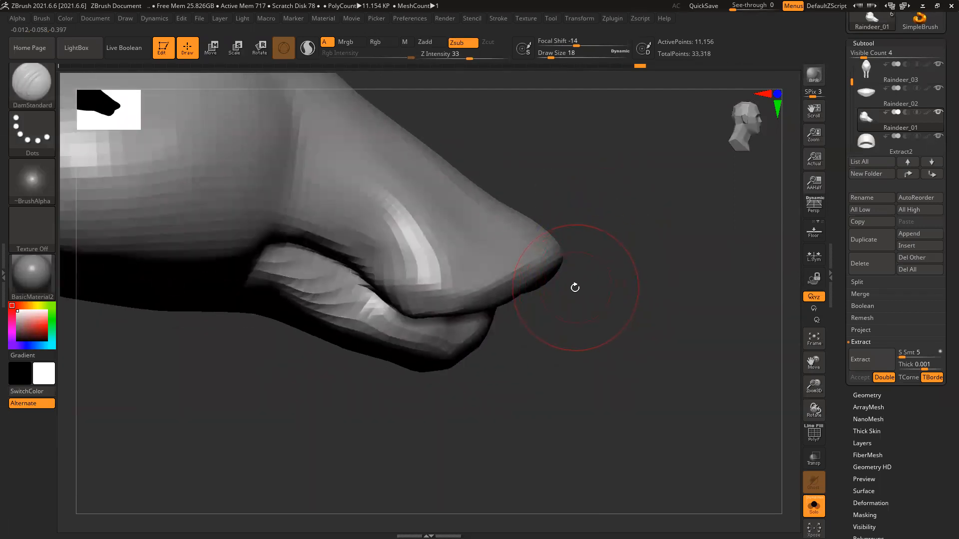
# Set the Smooth brush's Focal Shift to about -46 with the whole head in view.
pyautogui.keyDown('alt'); pyautogui.moveTo(569, 175); pyautogui.dragTo(621, 175, button='right'); pyautogui.keyUp('alt')
pyautogui.moveTo(545, 187)
pyautogui.keyDown('ctrl'); pyautogui.mouseDown(button='right')
pyautogui.moveTo(631, 314)
pyautogui.moveTo(548, 331)
pyautogui.moveTo(582, 250)
pyautogui.mouseUp(button='right'); pyautogui.keyUp('ctrl')
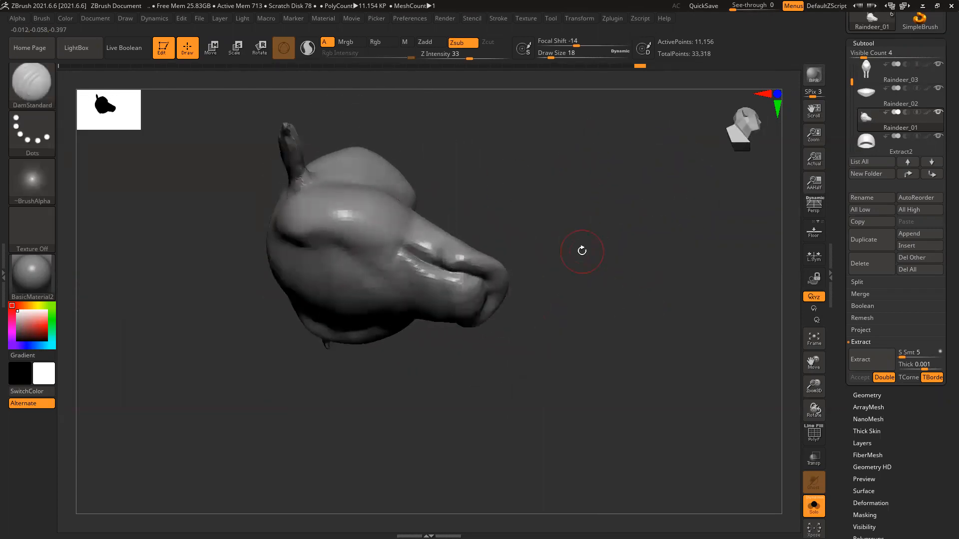
pyautogui.press('shift')
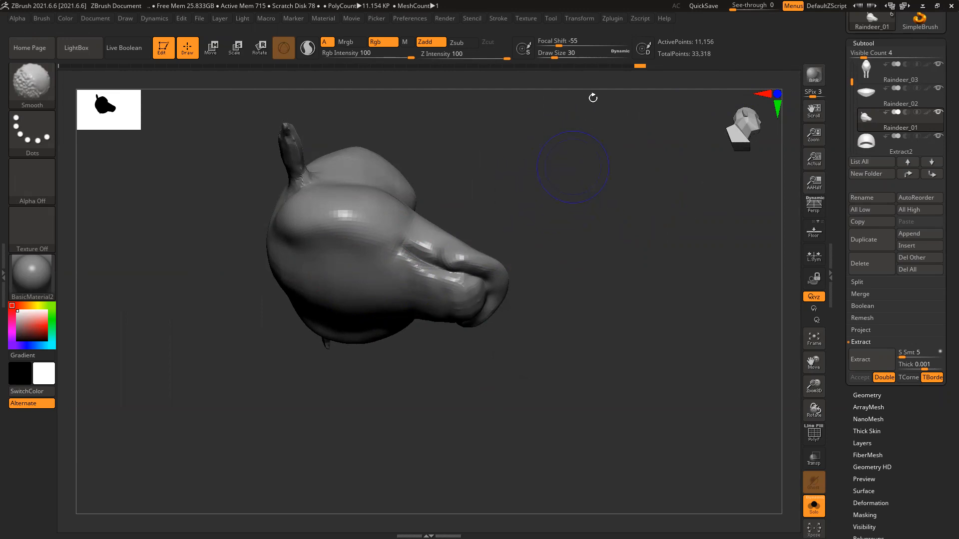
pyautogui.moveTo(559, 45); pyautogui.dragTo(599, 45)
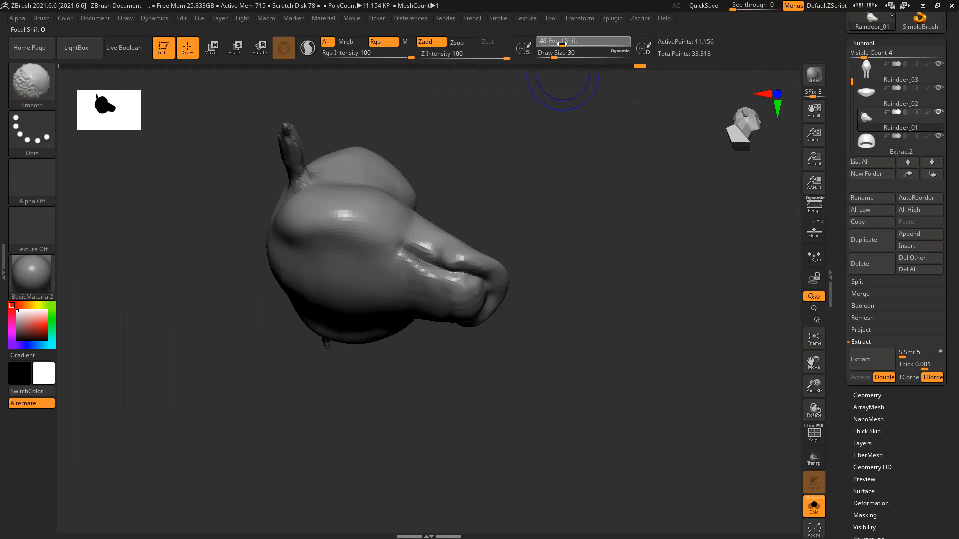
# Refine the crease under the upper lip at the front of the mouth with DamStandard at draw size 10.
pyautogui.press('b')
pyautogui.press('d')
pyautogui.press('s')
pyautogui.moveTo(524, 225); pyautogui.dragTo(552, 214)
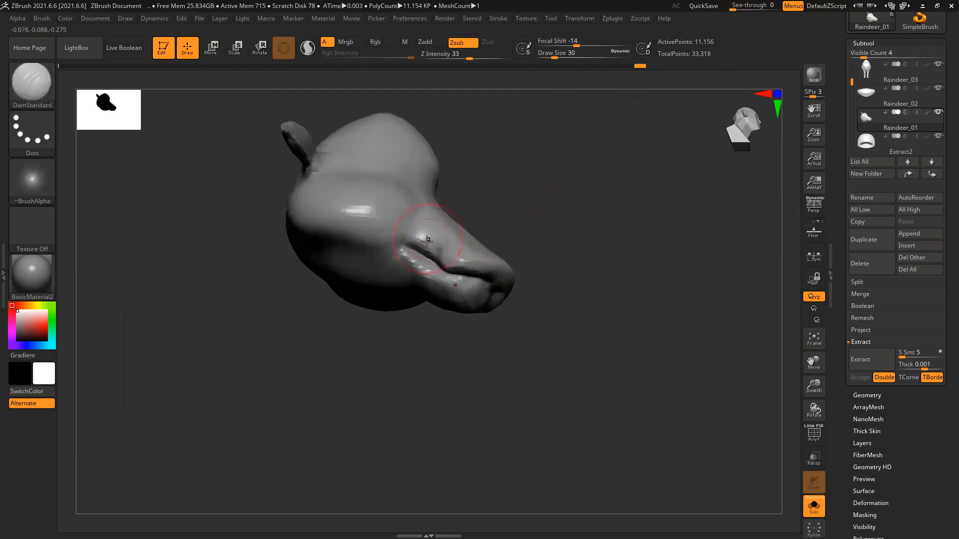
pyautogui.moveTo(679, 277); pyautogui.dragTo(638, 314, button='right')
pyautogui.moveTo(601, 287)
pyautogui.mouseDown(button='right')
pyautogui.moveTo(469, 290)
pyautogui.moveTo(477, 283)
pyautogui.mouseUp(button='right')
pyautogui.press('[')
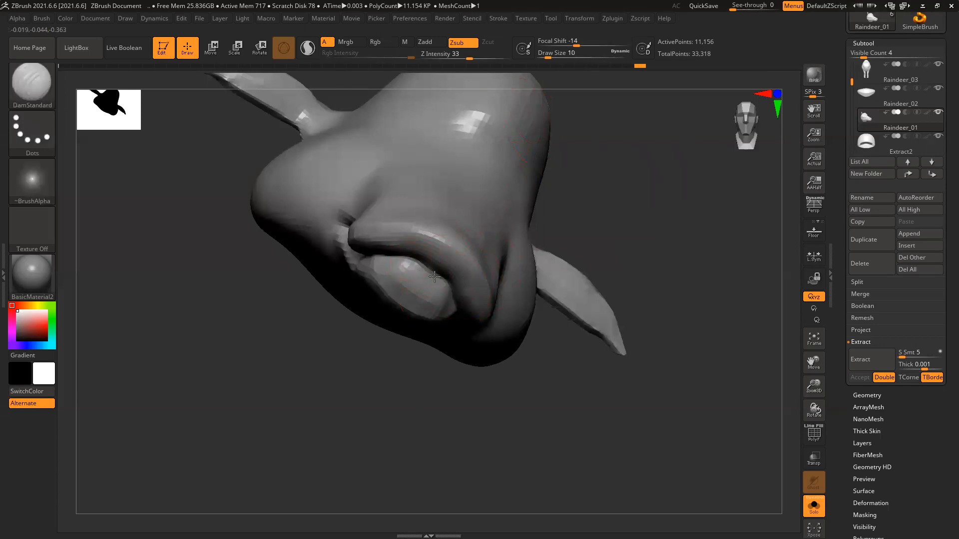
pyautogui.keyDown('shift'); pyautogui.moveTo(653, 235); pyautogui.dragTo(576, 351, button='right'); pyautogui.keyUp('shift')
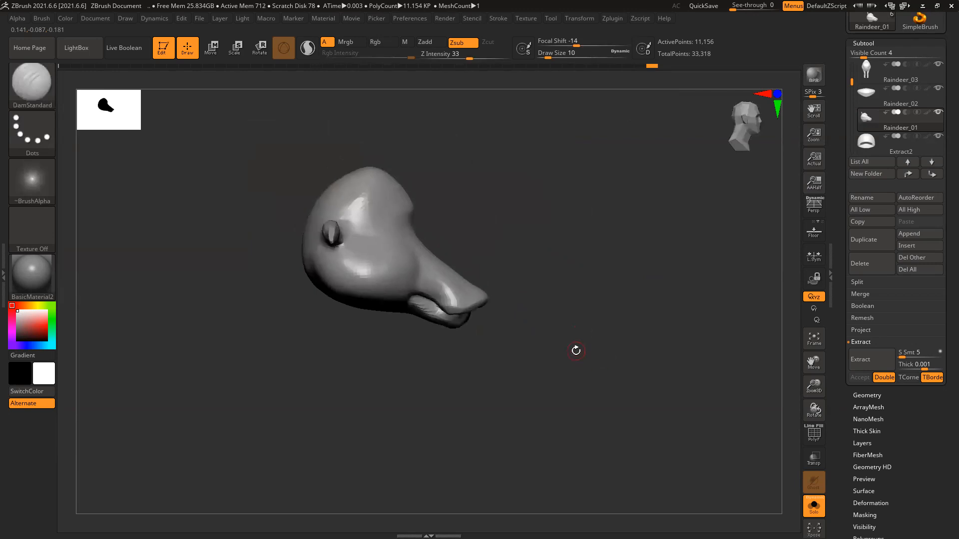
# Compare the head with the reindeer reference and build up the upper cheek with ClayBuildup at draw size 26.
pyautogui.keyDown('alt'); pyautogui.moveTo(555, 292); pyautogui.dragTo(551, 304, button='right'); pyautogui.keyUp('alt')
pyautogui.keyDown('ctrl'); pyautogui.moveTo(467, 268); pyautogui.dragTo(543, 260, button='right'); pyautogui.keyUp('ctrl')
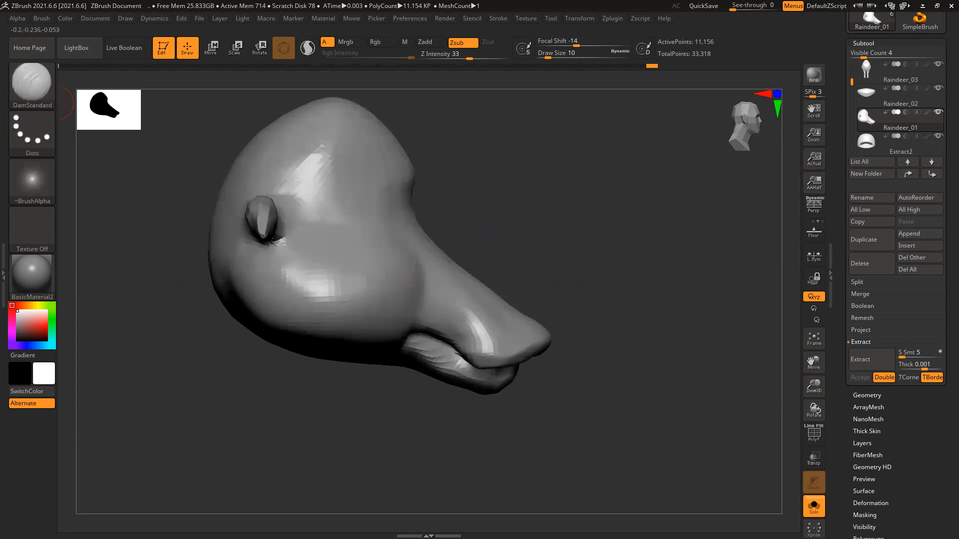
pyautogui.hotkey('alt', 'Tab')
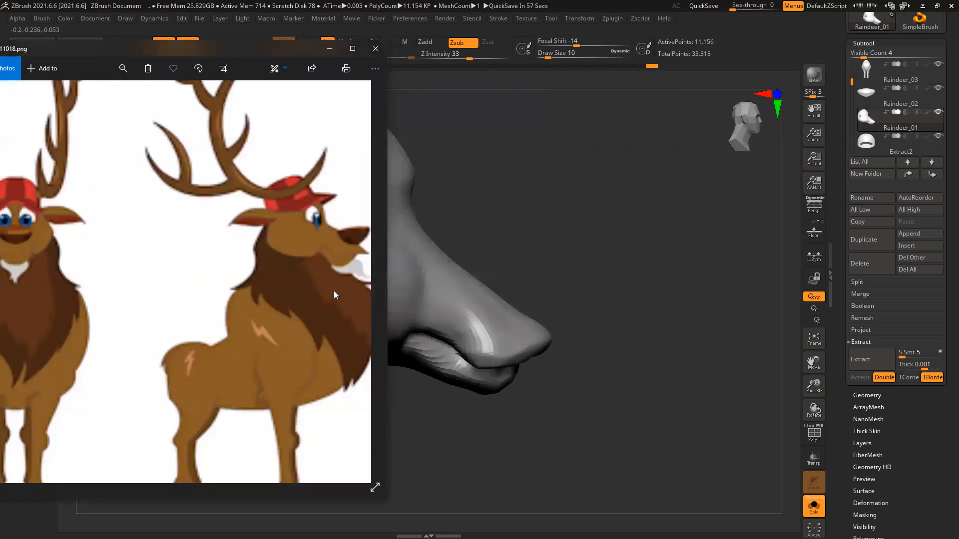
pyautogui.hotkey('alt', 'Tab')
pyautogui.moveTo(574, 204); pyautogui.dragTo(495, 257, button='right')
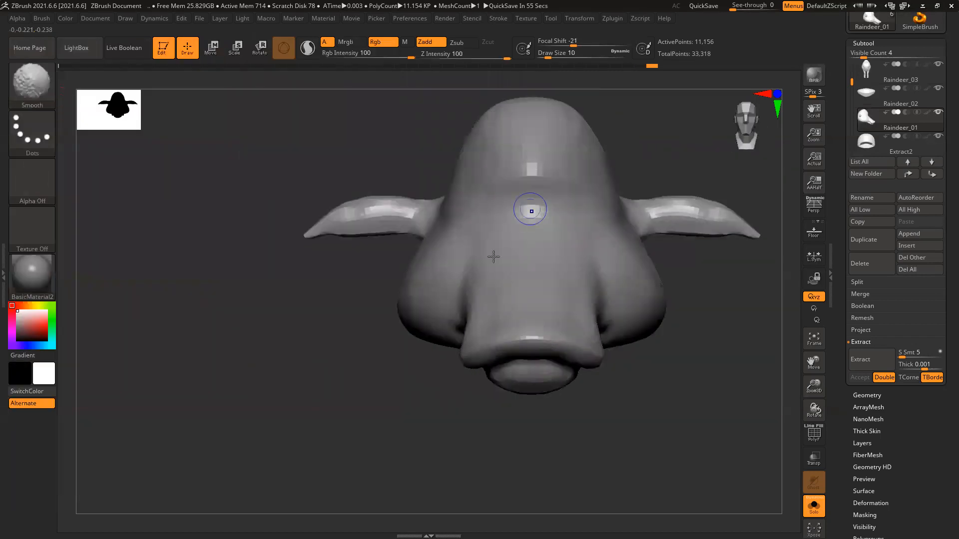
pyautogui.press('b')
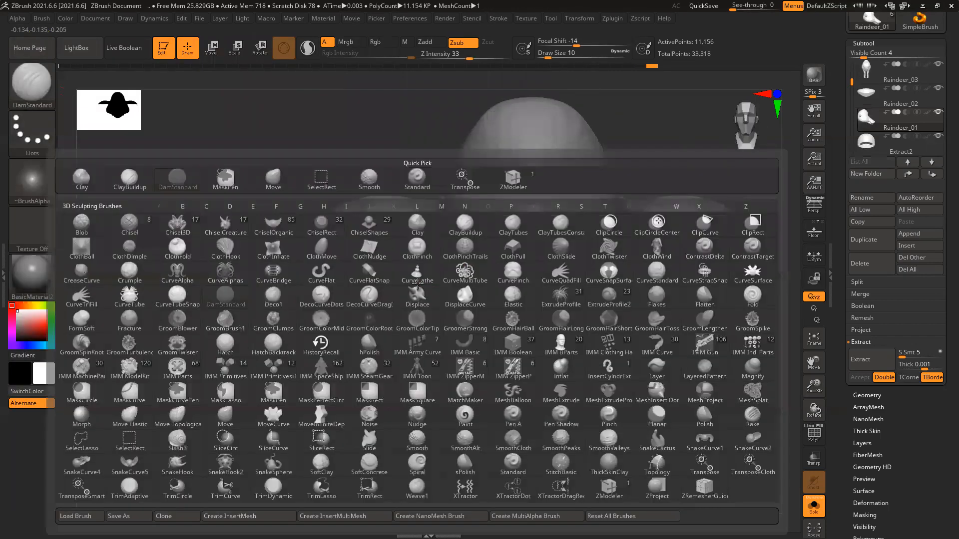
pyautogui.press('c')
pyautogui.press('b')
pyautogui.moveTo(328, 346); pyautogui.dragTo(358, 348, button='right')
pyautogui.press(']')
pyautogui.moveTo(391, 251)
pyautogui.mouseDown()
pyautogui.moveTo(391, 266)
pyautogui.moveTo(407, 267)
pyautogui.moveTo(349, 270)
pyautogui.moveTo(369, 278)
pyautogui.moveTo(357, 280)
pyautogui.mouseUp()
# Smooth the built-up cheek surface between the ear and the muzzle.
pyautogui.press('shift')
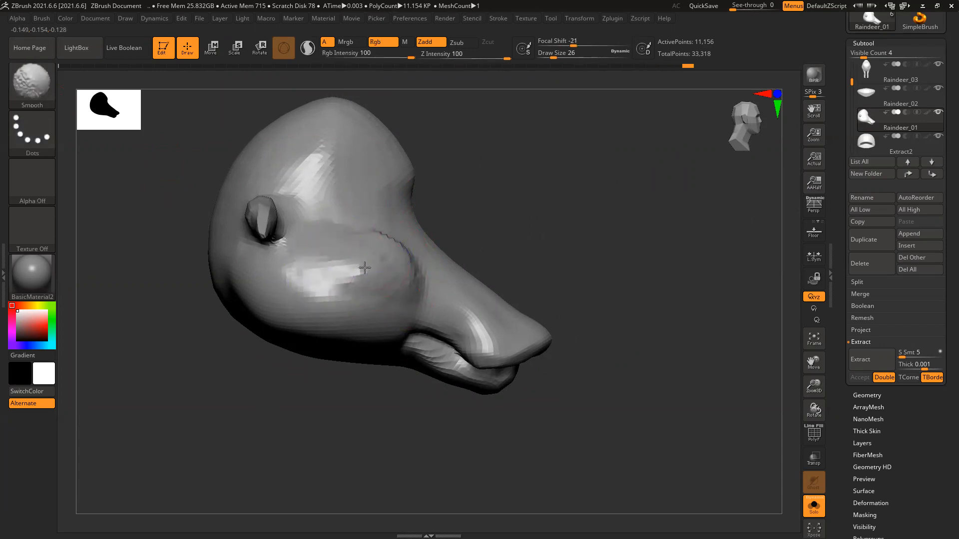
pyautogui.moveTo(390, 244)
pyautogui.keyDown('shift'); pyautogui.mouseDown()
pyautogui.moveTo(412, 275)
pyautogui.moveTo(379, 300)
pyautogui.moveTo(345, 292)
pyautogui.moveTo(303, 307)
pyautogui.mouseUp(); pyautogui.keyUp('shift')
pyautogui.moveTo(595, 232); pyautogui.dragTo(489, 229)
pyautogui.moveTo(345, 244)
pyautogui.keyDown('shift'); pyautogui.mouseDown()
pyautogui.moveTo(362, 231)
pyautogui.moveTo(350, 303)
pyautogui.mouseUp(); pyautogui.keyUp('shift')
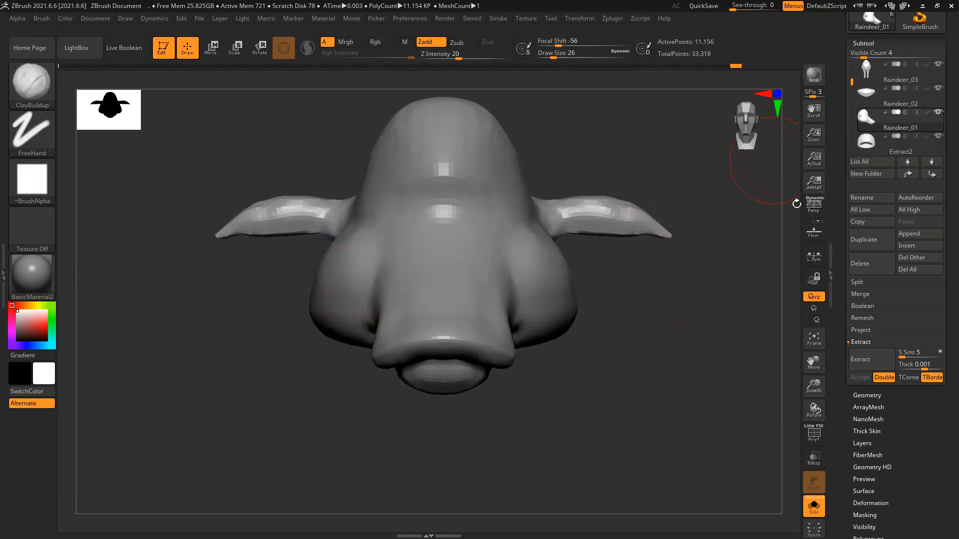
# Show the whole reindeer again by leaving Solo mode, then add ClayBuildup volume to the cheek below the eye and smooth it.
pyautogui.click(814, 506)
pyautogui.moveTo(684, 374); pyautogui.dragTo(690, 364)
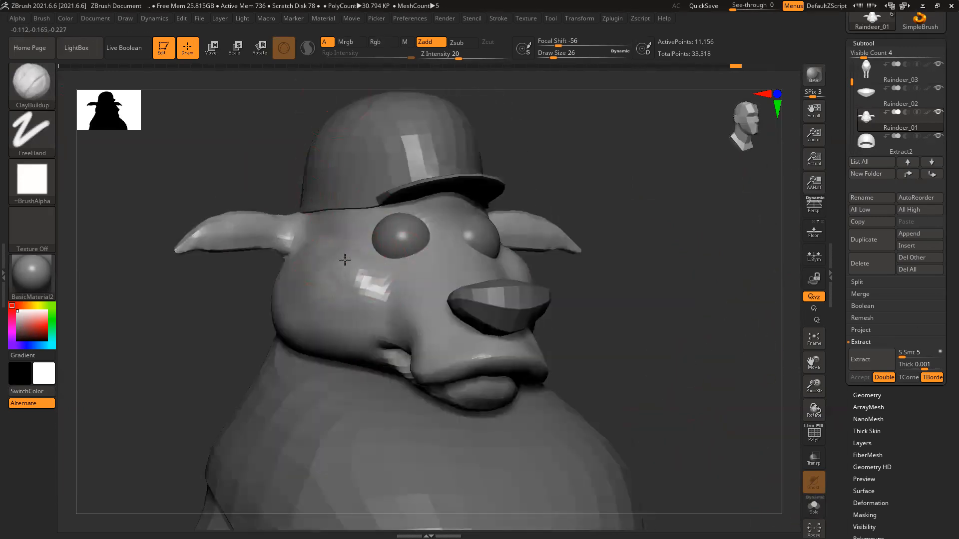
pyautogui.moveTo(370, 276)
pyautogui.mouseDown()
pyautogui.moveTo(380, 294)
pyautogui.moveTo(357, 314)
pyautogui.moveTo(362, 336)
pyautogui.mouseUp()
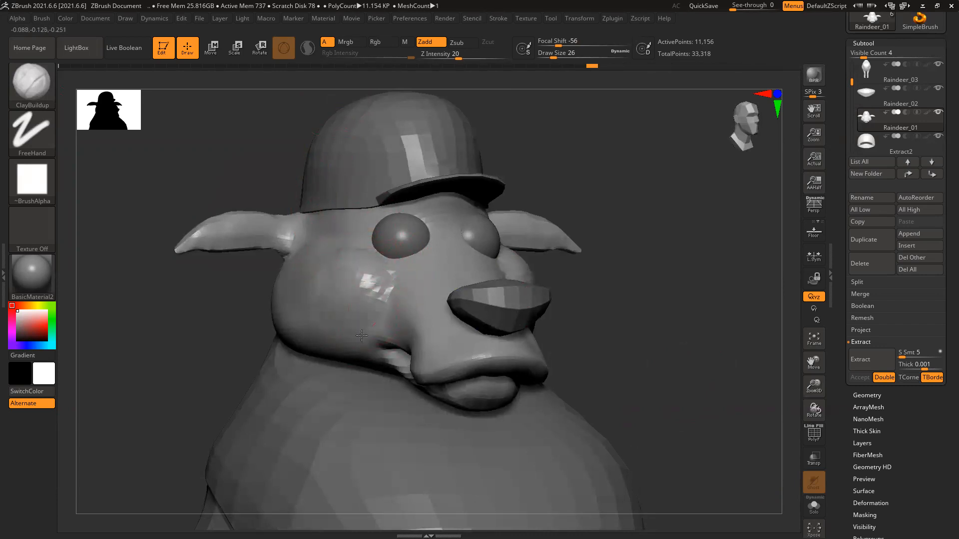
pyautogui.moveTo(319, 251)
pyautogui.mouseDown()
pyautogui.moveTo(293, 259)
pyautogui.moveTo(311, 283)
pyautogui.moveTo(302, 256)
pyautogui.mouseUp()
pyautogui.moveTo(326, 301)
pyautogui.keyDown('shift'); pyautogui.mouseDown()
pyautogui.moveTo(364, 287)
pyautogui.moveTo(320, 323)
pyautogui.mouseUp(); pyautogui.keyUp('shift')
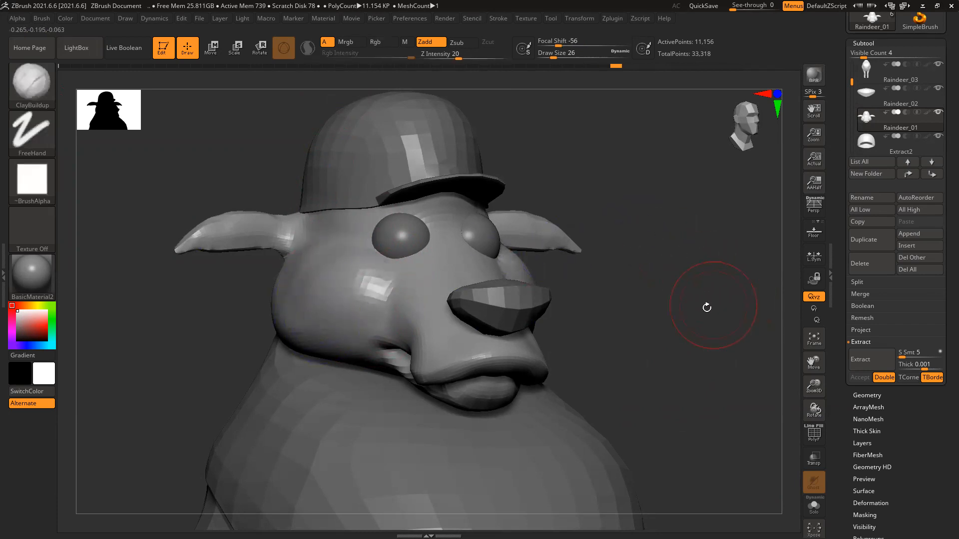
# Select the eye spheres subtool PM3D_Sphere3D1 and duplicate it.
pyautogui.moveTo(696, 310)
pyautogui.mouseDown()
pyautogui.moveTo(707, 309)
pyautogui.moveTo(690, 265)
pyautogui.mouseUp()
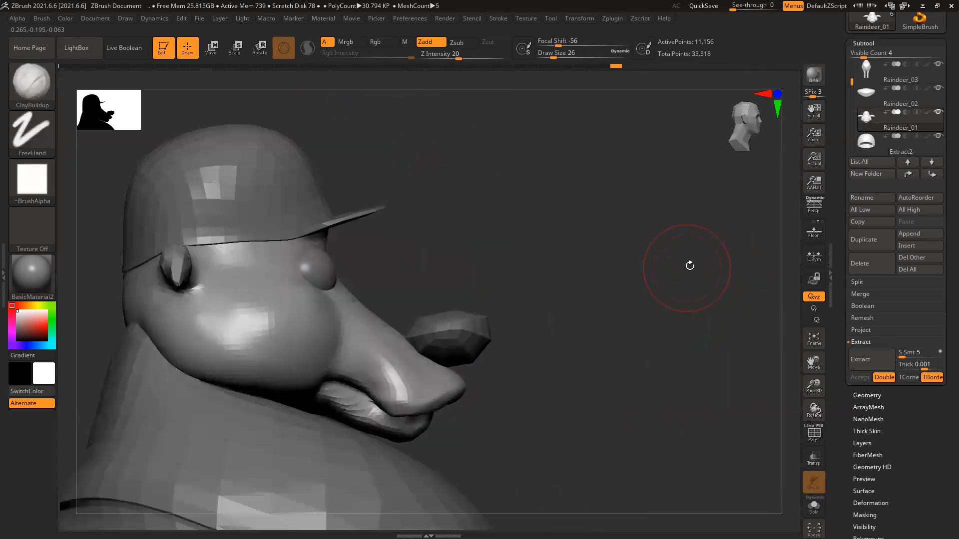
pyautogui.moveTo(626, 277); pyautogui.dragTo(591, 279)
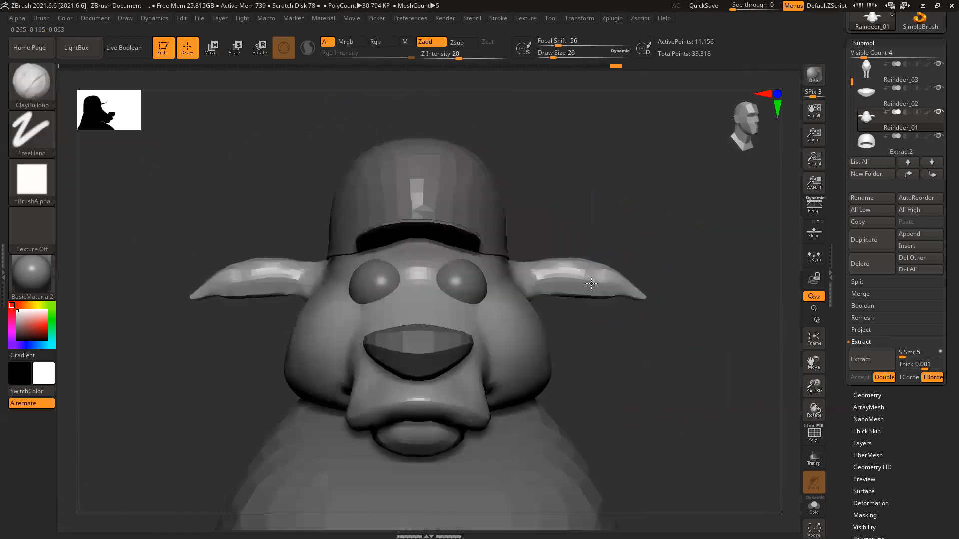
pyautogui.moveTo(604, 340)
pyautogui.mouseDown()
pyautogui.moveTo(643, 336)
pyautogui.moveTo(645, 304)
pyautogui.mouseUp()
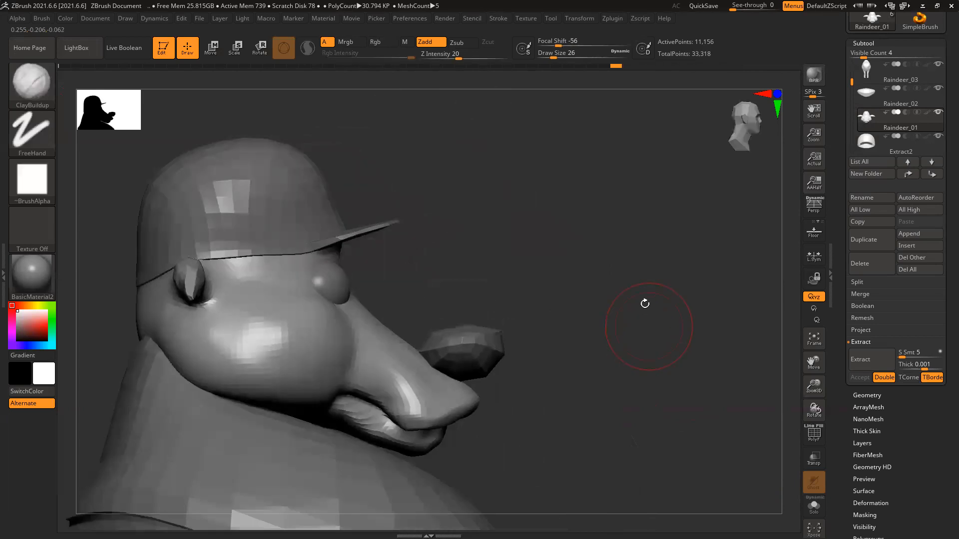
pyautogui.keyDown('alt'); pyautogui.click(335, 272); pyautogui.keyUp('alt')
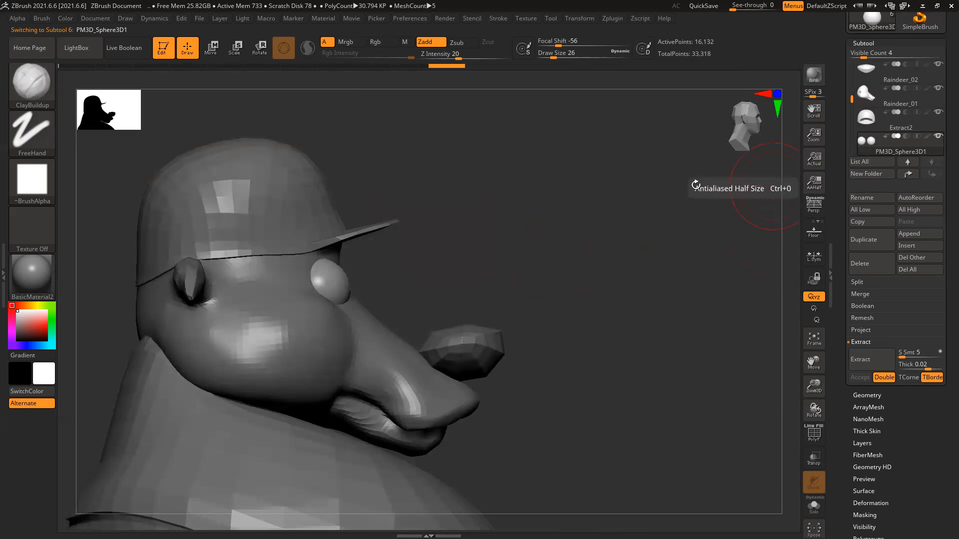
pyautogui.hotkey('ctrl', 'shift')
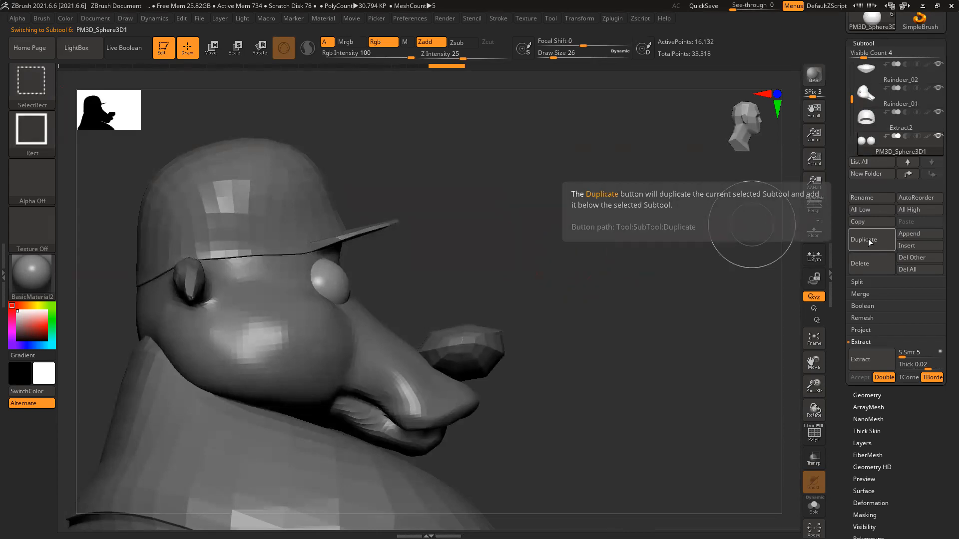
pyautogui.click(870, 242)
# Hide one of the two duplicated eye spheres from the front view and delete the hidden geometry.
pyautogui.keyDown('shift'); pyautogui.moveTo(572, 315); pyautogui.dragTo(540, 324); pyautogui.keyUp('shift')
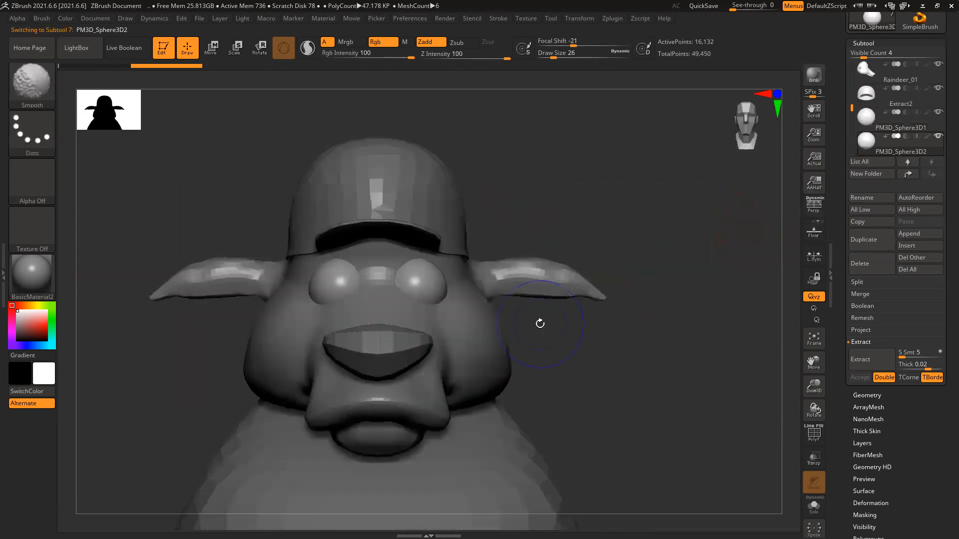
pyautogui.press('ctrl')
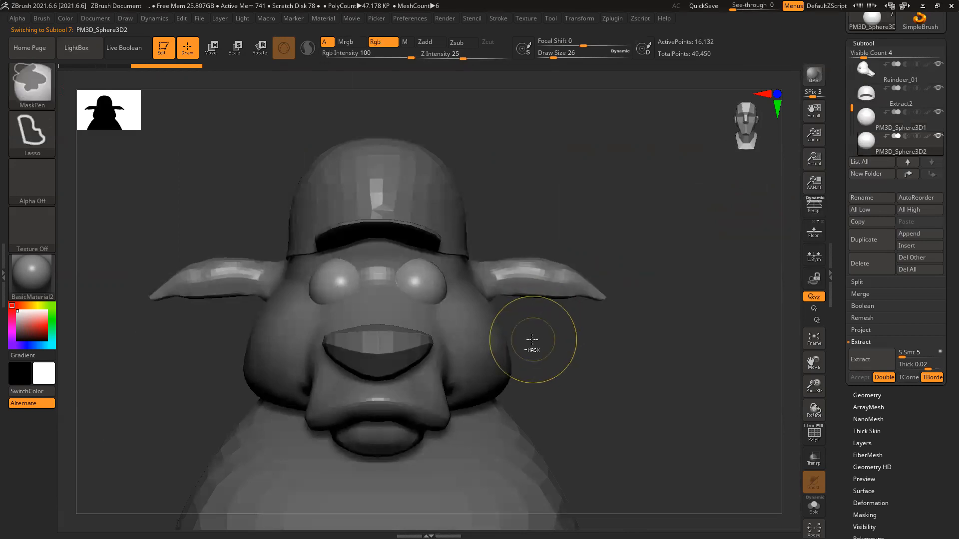
pyautogui.hotkey('ctrl', 'shift')
pyautogui.moveTo(599, 416)
pyautogui.keyDown('ctrl'); pyautogui.keyDown('shift'); pyautogui.mouseDown()
pyautogui.moveTo(503, 331)
pyautogui.moveTo(372, 197)
pyautogui.moveTo(374, 186)
pyautogui.mouseUp(); pyautogui.keyUp('shift'); pyautogui.keyUp('ctrl')
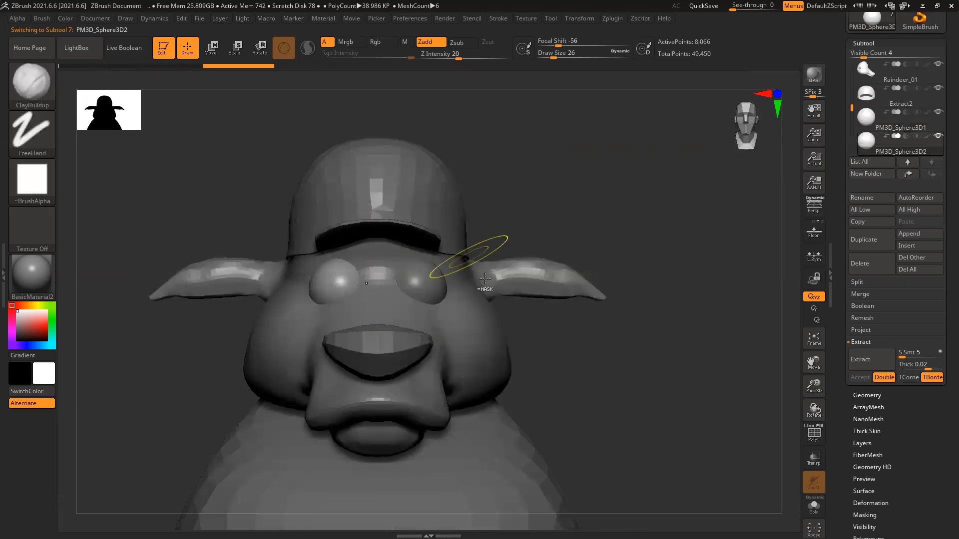
pyautogui.click(870, 396)
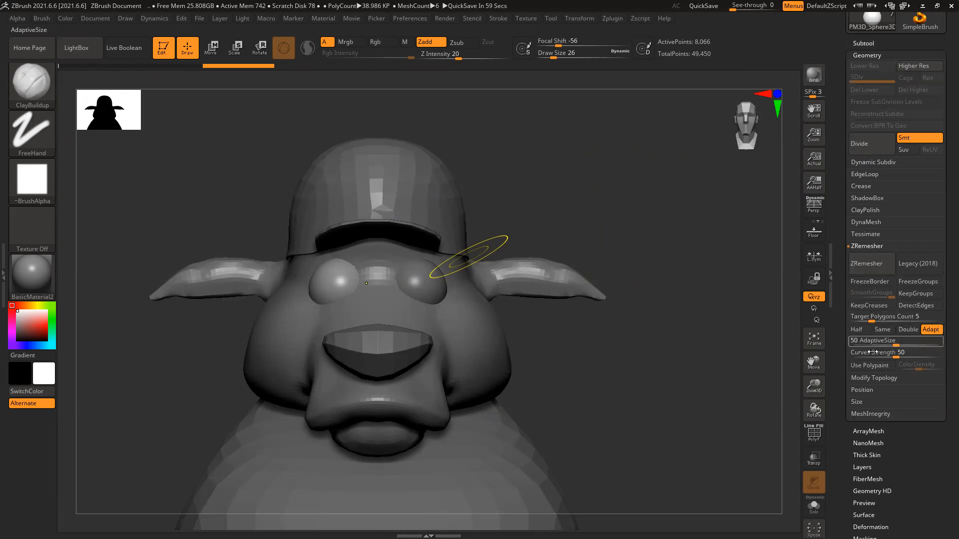
pyautogui.click(875, 378)
pyautogui.click(870, 316)
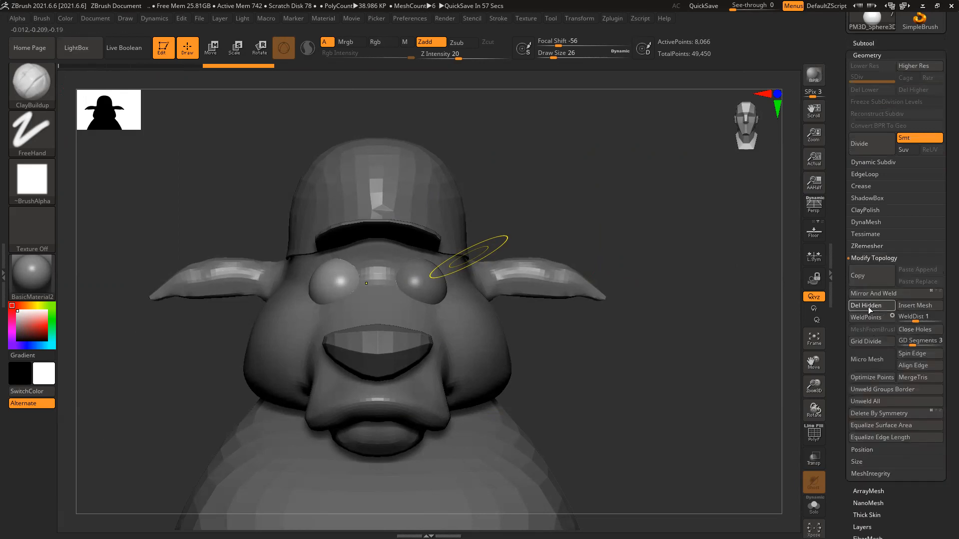
# Scale down the remaining duplicated sphere and move it toward the inner front of the eyeball as an iris.
pyautogui.press('w')
pyautogui.keyDown('alt'); pyautogui.moveTo(553, 390); pyautogui.dragTo(441, 247); pyautogui.keyUp('alt')
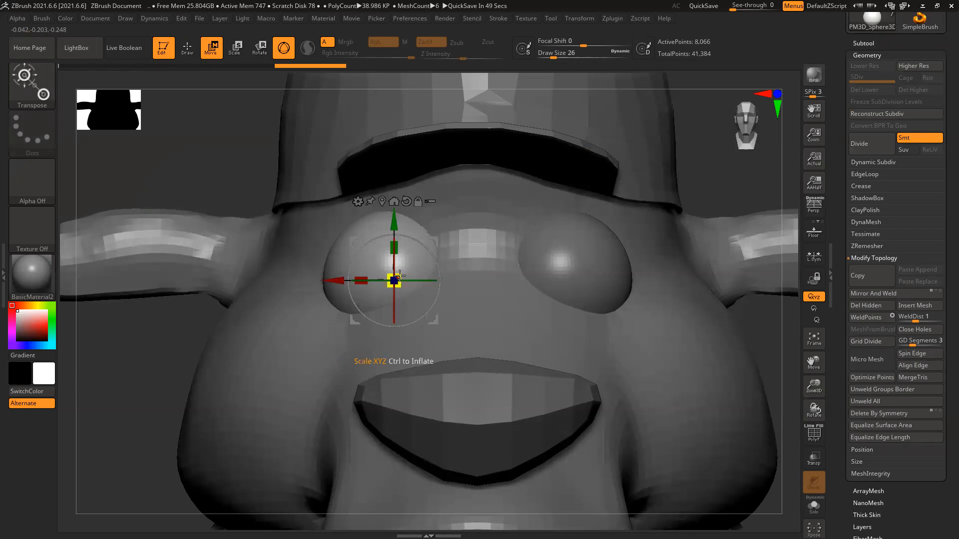
pyautogui.moveTo(399, 275); pyautogui.dragTo(392, 285)
pyautogui.keyDown('shift'); pyautogui.moveTo(395, 280); pyautogui.dragTo(468, 292, button='right'); pyautogui.keyUp('shift')
pyautogui.moveTo(455, 281)
pyautogui.mouseDown()
pyautogui.moveTo(502, 281)
pyautogui.moveTo(445, 275)
pyautogui.moveTo(441, 286)
pyautogui.mouseUp()
pyautogui.moveTo(501, 281); pyautogui.dragTo(513, 281)
pyautogui.moveTo(641, 281); pyautogui.dragTo(486, 303)
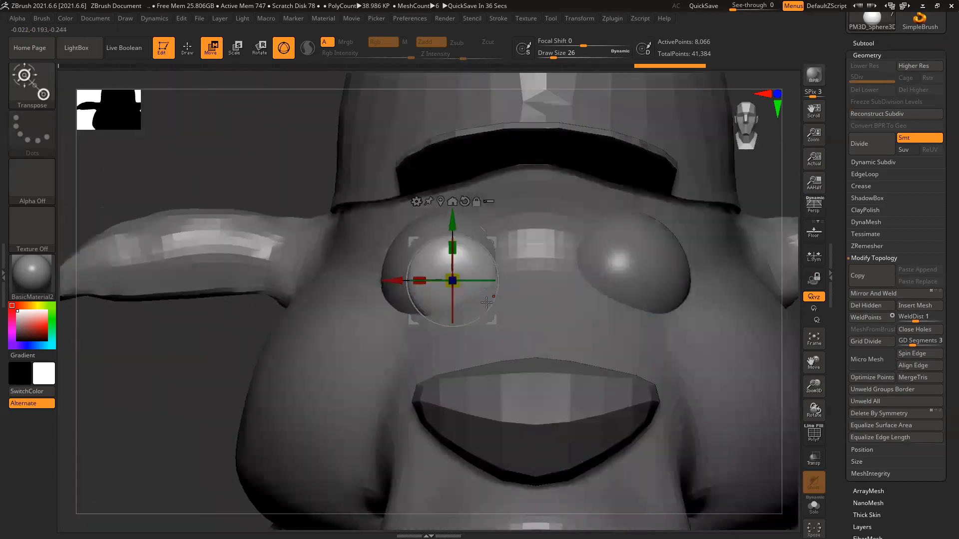
# Narrow the small iris sphere along X and shorten it along Y.
pyautogui.moveTo(421, 279); pyautogui.dragTo(391, 281)
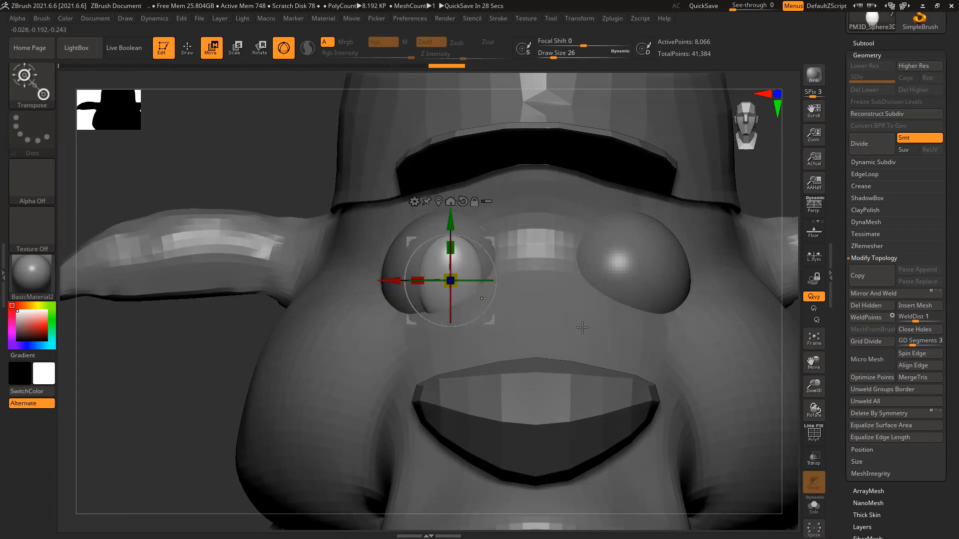
pyautogui.keyDown('alt'); pyautogui.moveTo(583, 327); pyautogui.dragTo(232, 355, button='right'); pyautogui.keyUp('alt')
pyautogui.keyDown('alt'); pyautogui.moveTo(505, 377); pyautogui.dragTo(458, 364, button='right'); pyautogui.keyUp('alt')
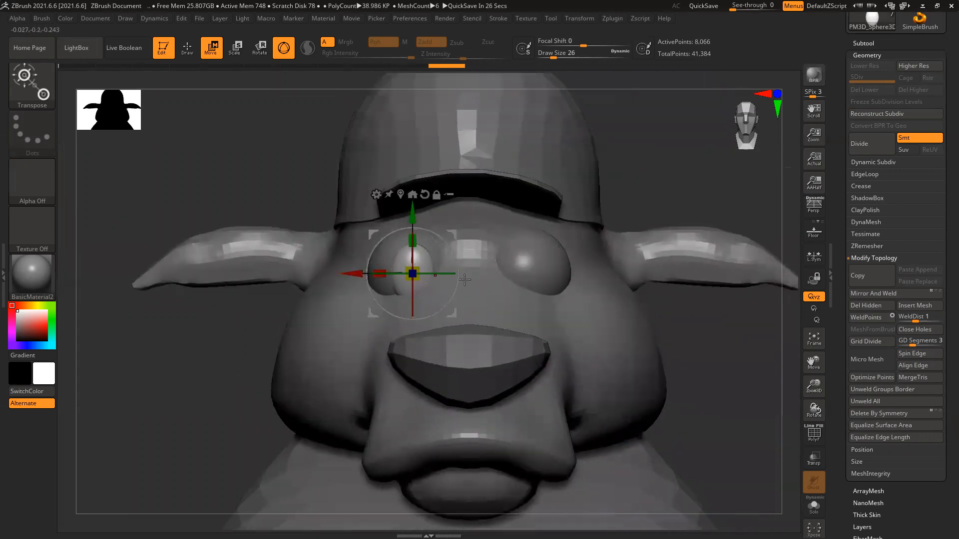
pyautogui.scroll(4, 433, 265)
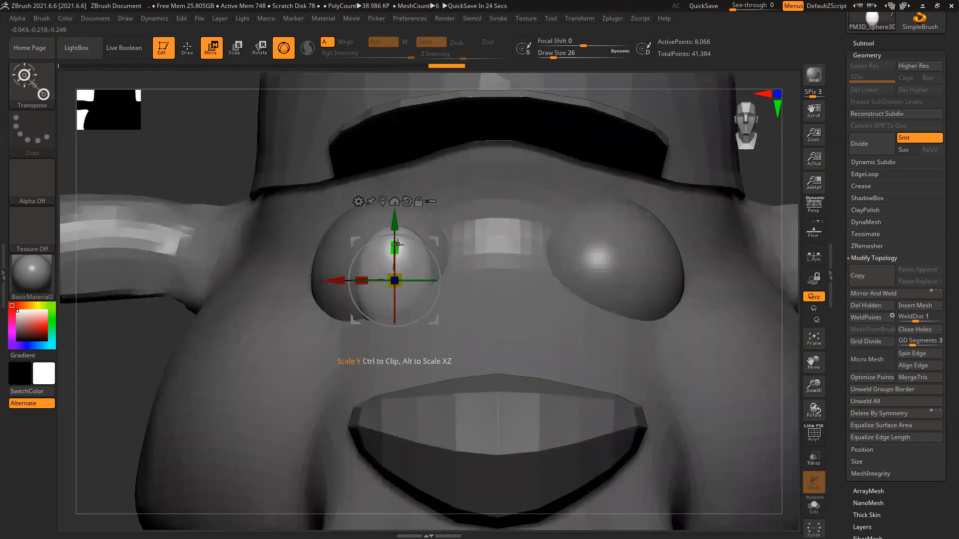
pyautogui.moveTo(395, 248); pyautogui.dragTo(397, 250)
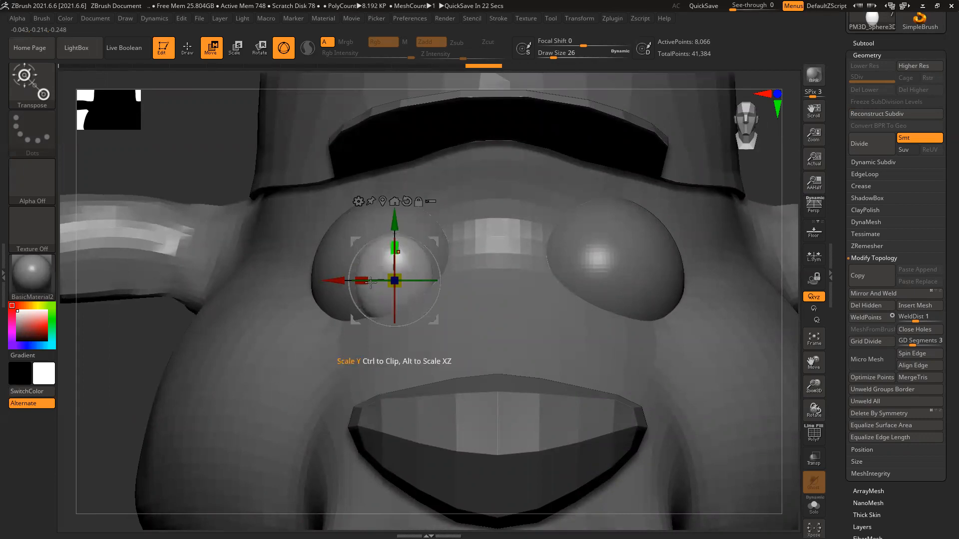
# Mirror the iris sphere across the X axis with SubTool Master, merging it into one SubTool.
pyautogui.scroll(-4, 515, 255)
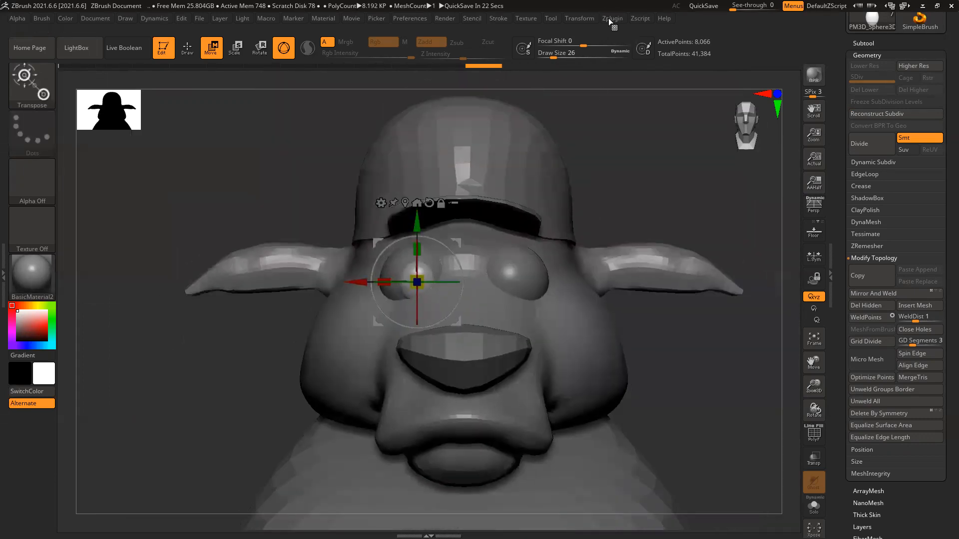
pyautogui.click(608, 18)
pyautogui.click(702, 228)
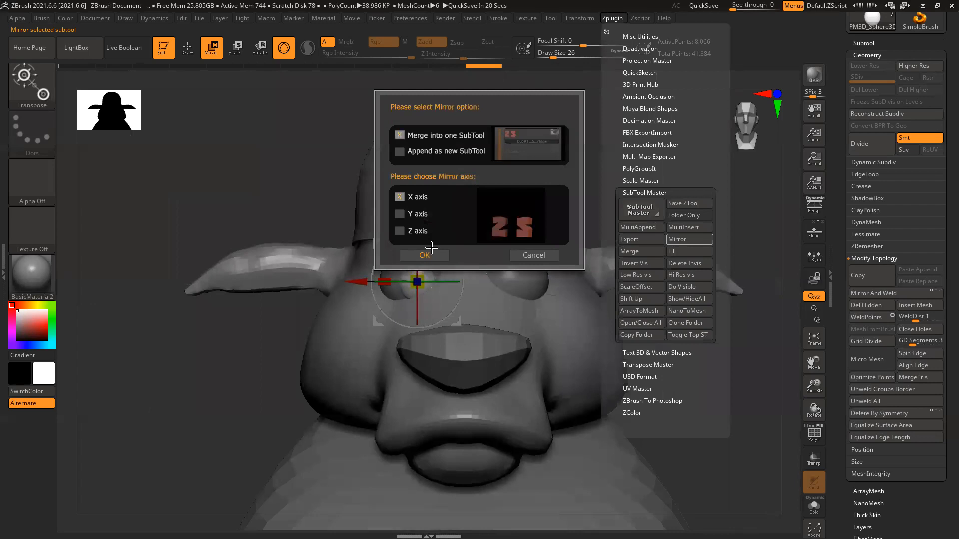
pyautogui.click(424, 255)
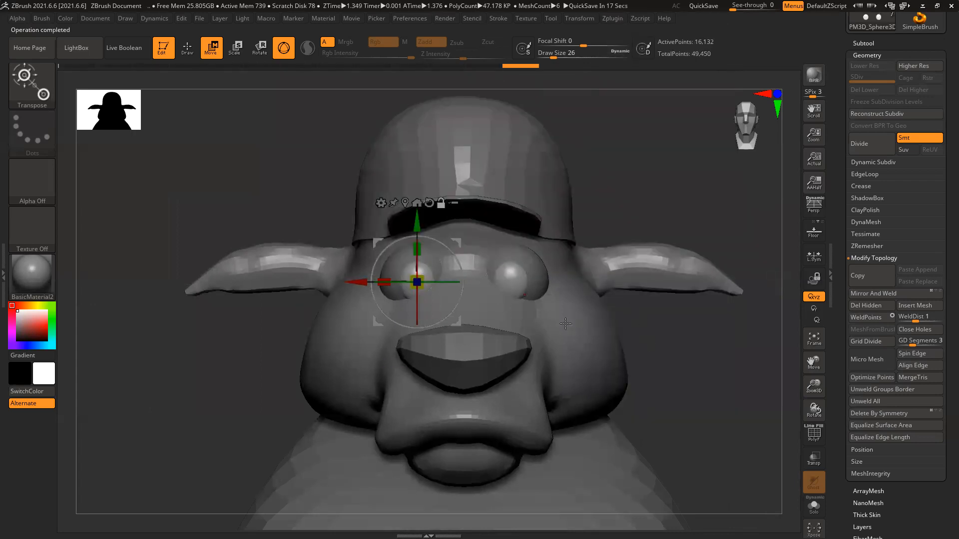
# Select the head Raindeer_01, check the reference's eyes, and crease the head around the lower eyes with DamStandard at draw size 26.
pyautogui.click(565, 324)
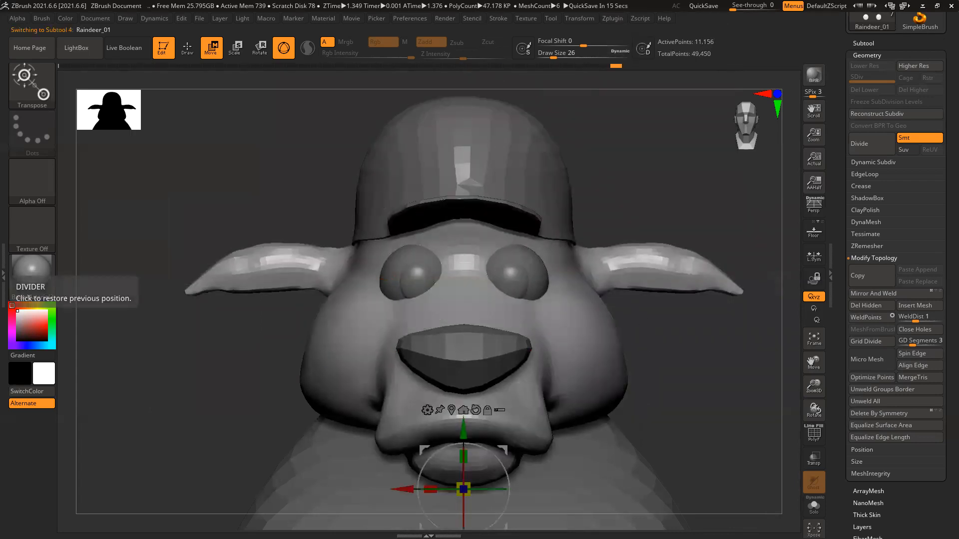
pyautogui.hotkey('alt', 'Tab')
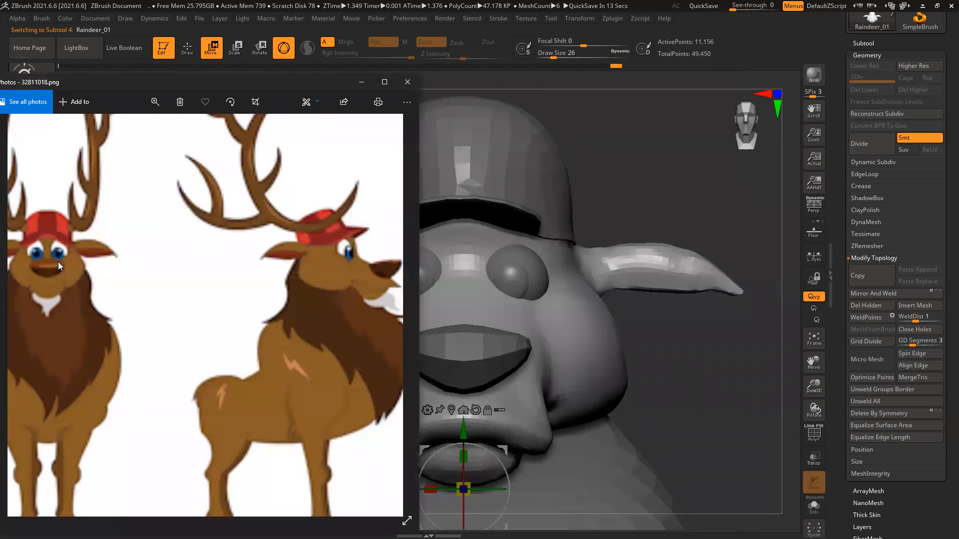
pyautogui.hotkey('alt', 'Tab')
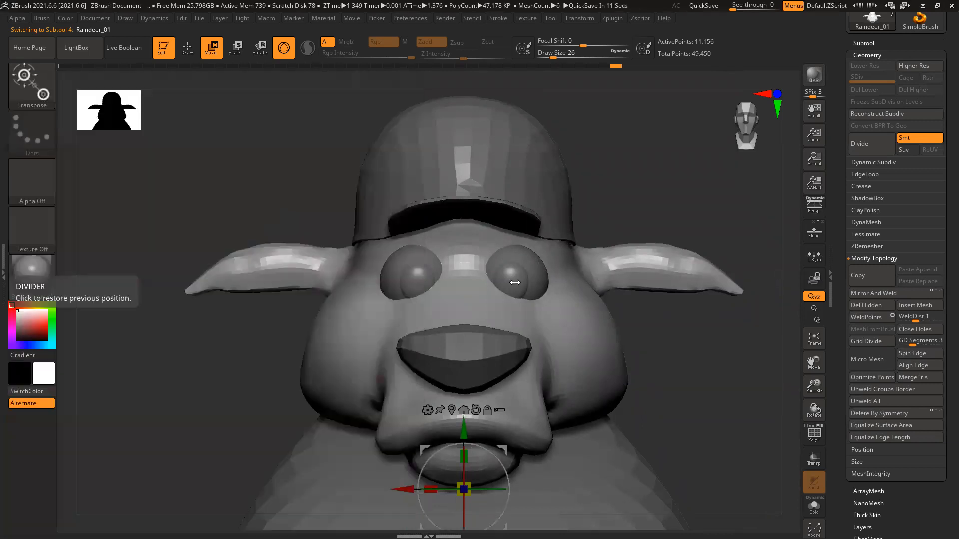
pyautogui.press('q')
pyautogui.press('b')
pyautogui.press('d')
pyautogui.press('s')
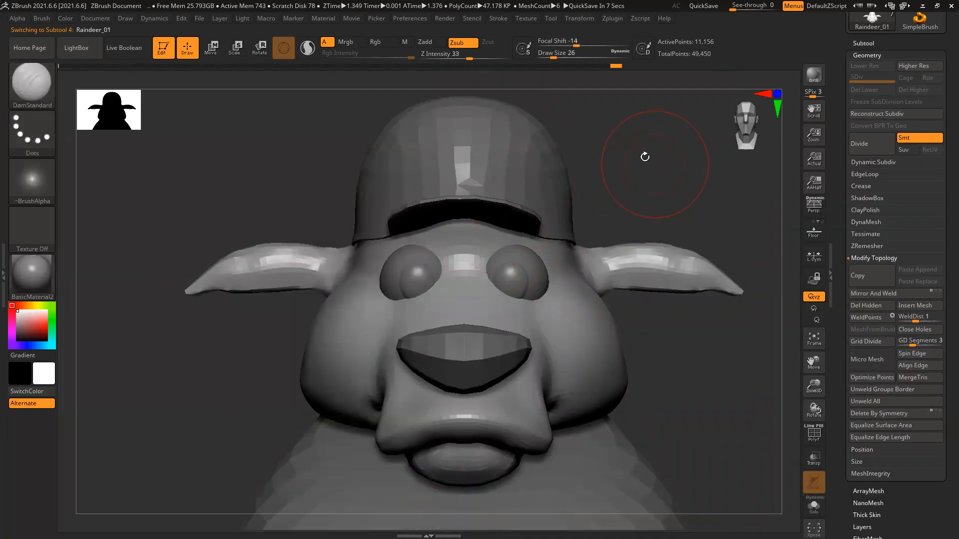
pyautogui.moveTo(645, 156); pyautogui.dragTo(636, 196)
pyautogui.moveTo(393, 298)
pyautogui.mouseDown()
pyautogui.moveTo(428, 303)
pyautogui.moveTo(449, 270)
pyautogui.moveTo(441, 287)
pyautogui.mouseUp()
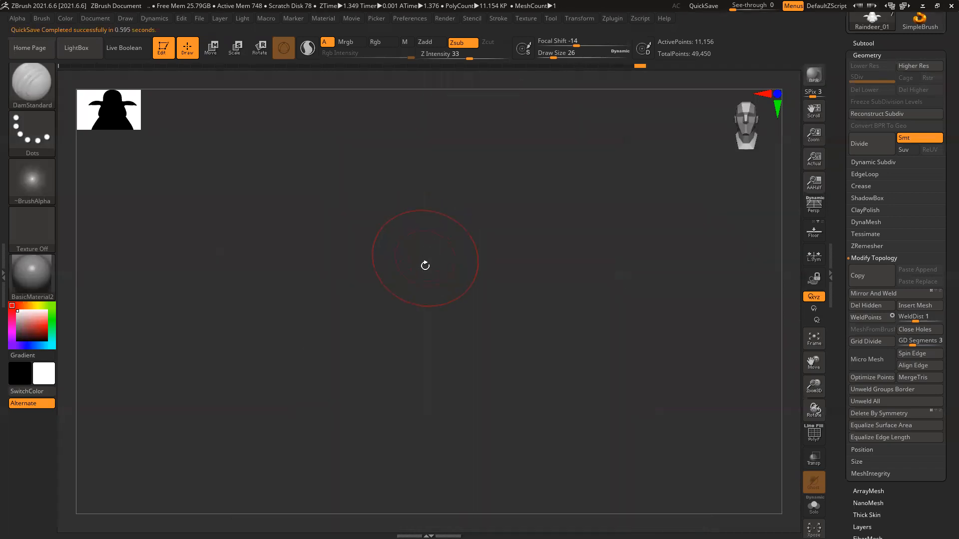
pyautogui.moveTo(241, 290); pyautogui.dragTo(297, 287)
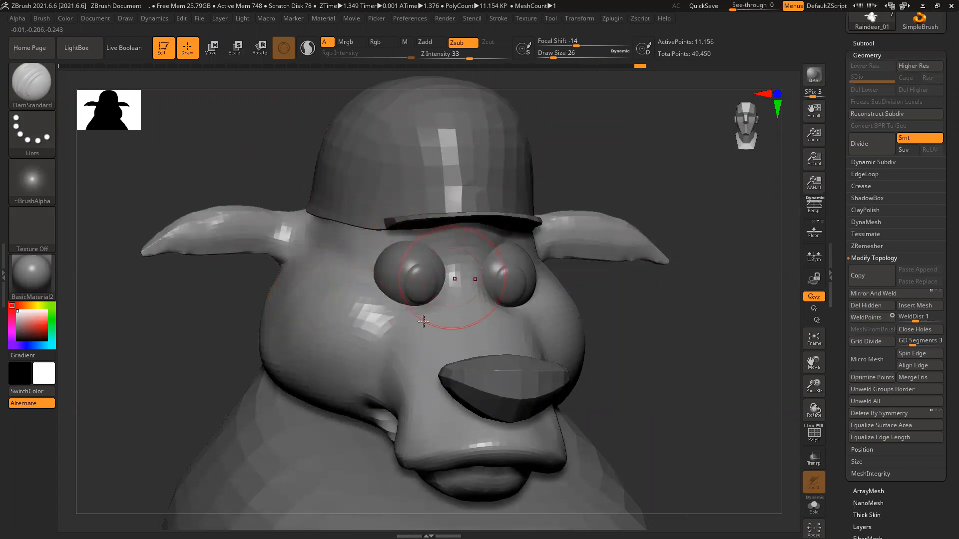
# Build up the head around the outer eyes with ClayBuildup at draw size 26, then smooth the added clay.
pyautogui.press('b')
pyautogui.press('c')
pyautogui.press('b')
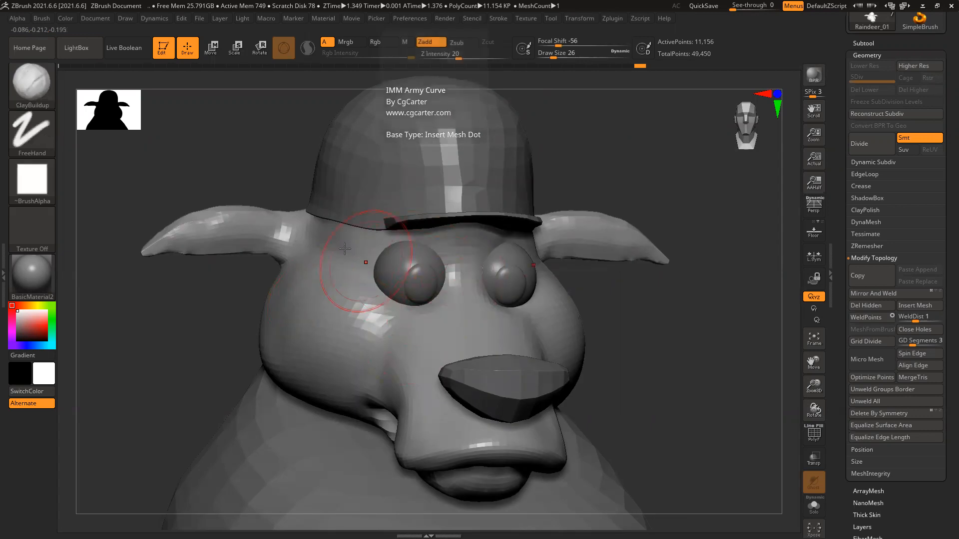
pyautogui.moveTo(375, 256)
pyautogui.mouseDown()
pyautogui.moveTo(381, 290)
pyautogui.moveTo(381, 266)
pyautogui.mouseUp()
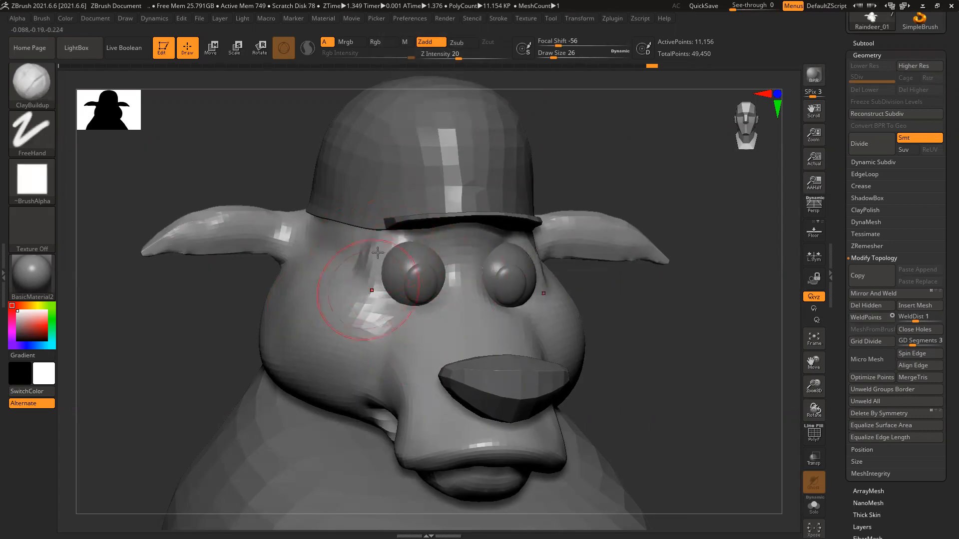
pyautogui.press('shift')
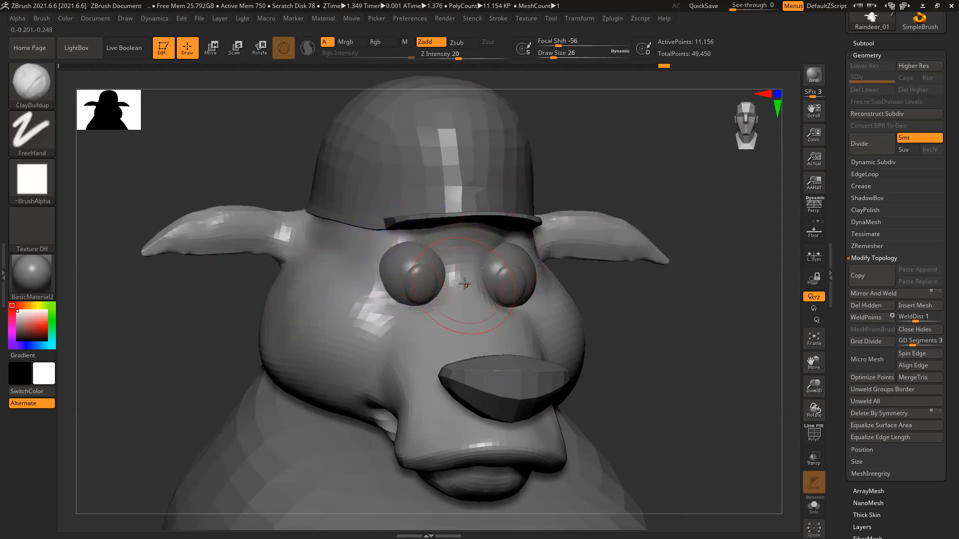
# Carve the head along the outer edge of the eyes with DamStandard at draw size 26 and smooth the area.
pyautogui.press('b')
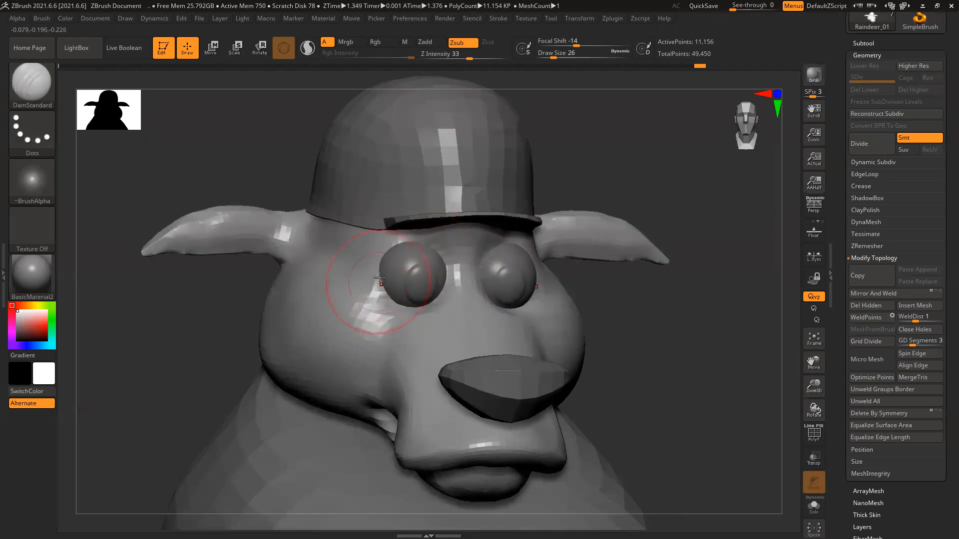
pyautogui.moveTo(629, 175); pyautogui.dragTo(471, 254)
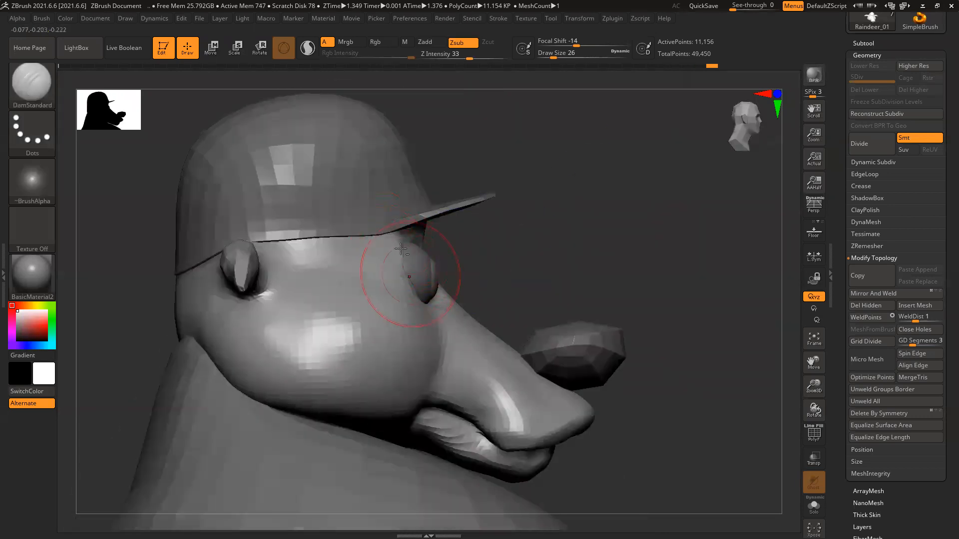
pyautogui.moveTo(544, 222); pyautogui.dragTo(494, 230)
pyautogui.moveTo(394, 253)
pyautogui.mouseDown()
pyautogui.moveTo(386, 273)
pyautogui.moveTo(396, 290)
pyautogui.moveTo(376, 287)
pyautogui.mouseUp()
pyautogui.press('shift')
pyautogui.keyDown('shift'); pyautogui.moveTo(616, 227); pyautogui.dragTo(604, 224, button='right'); pyautogui.keyUp('shift')
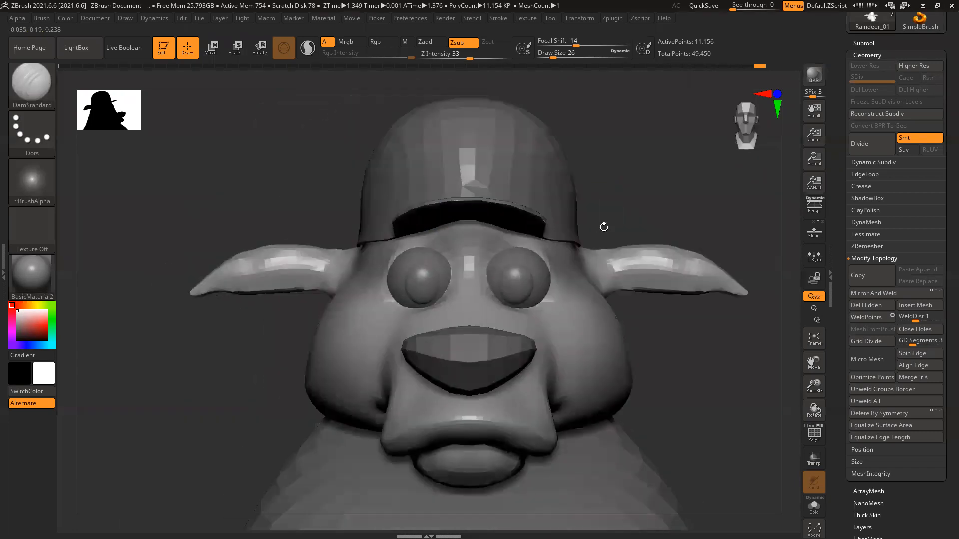
# Set the brush draw size to 10 and subdivide the head to SDiv 2.
pyautogui.moveTo(617, 261)
pyautogui.keyDown('ctrl'); pyautogui.mouseDown(button='right')
pyautogui.moveTo(643, 337)
pyautogui.moveTo(635, 369)
pyautogui.moveTo(615, 339)
pyautogui.moveTo(623, 312)
pyautogui.moveTo(619, 326)
pyautogui.moveTo(647, 360)
pyautogui.mouseUp(button='right'); pyautogui.keyUp('ctrl')
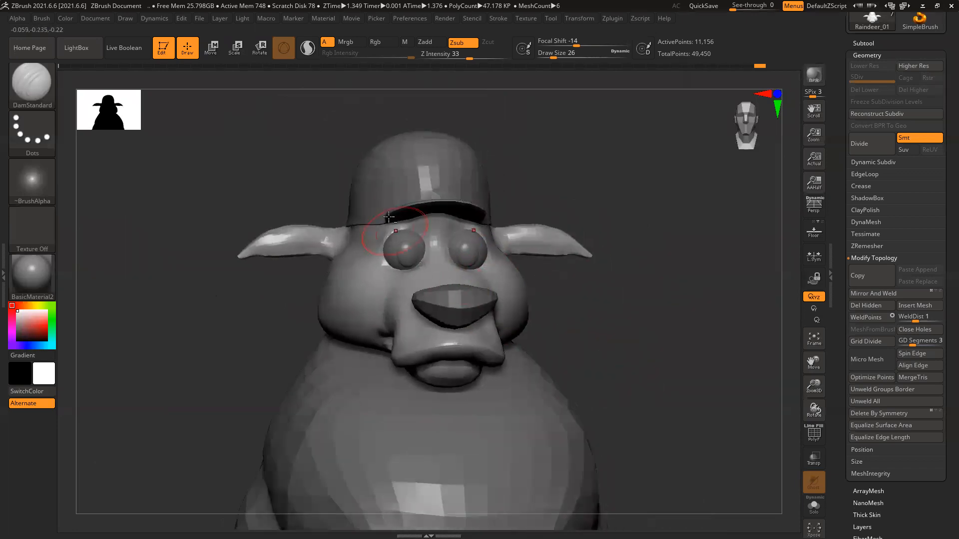
pyautogui.keyDown('ctrl'); pyautogui.moveTo(395, 225); pyautogui.dragTo(451, 309, button='right'); pyautogui.keyUp('ctrl')
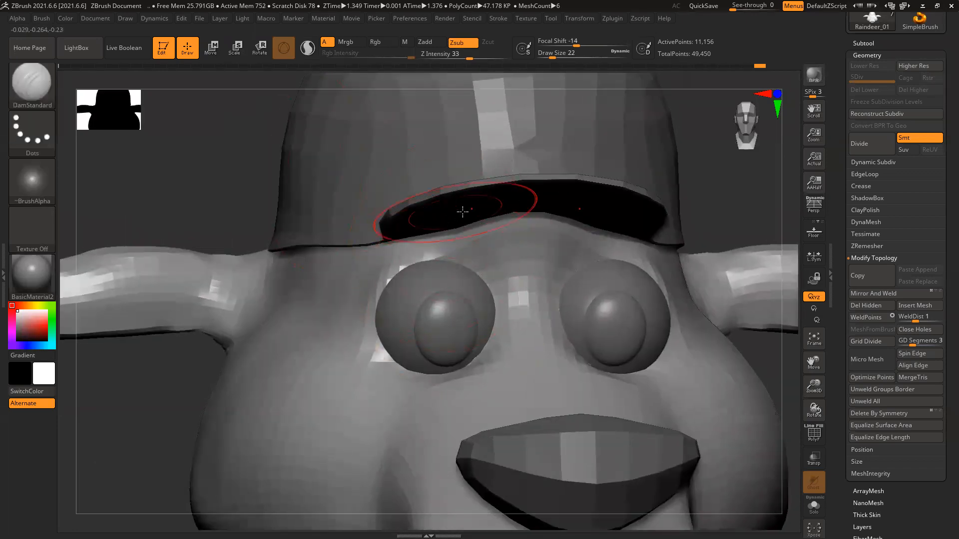
pyautogui.press(']')
pyautogui.press(']')
pyautogui.press(']')
pyautogui.press(']')
pyautogui.press(']')
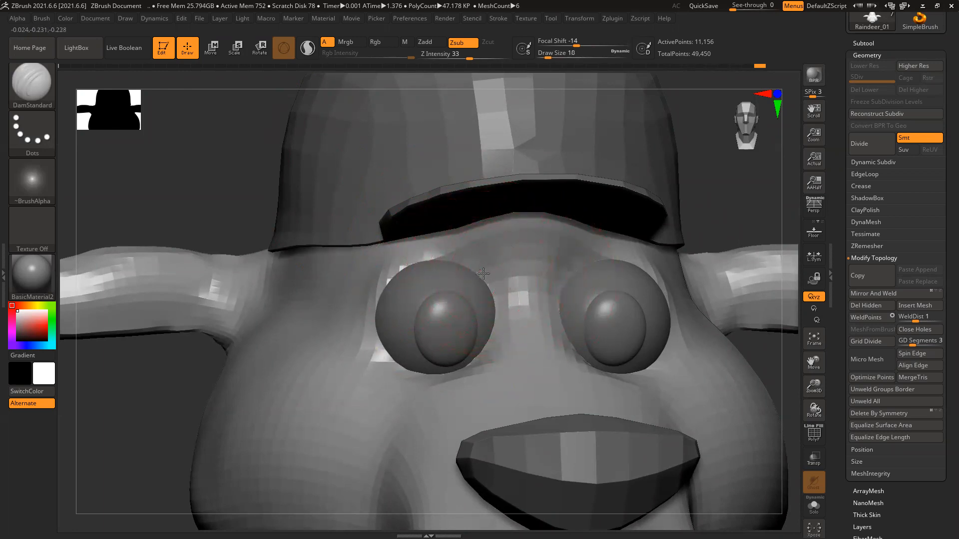
pyautogui.hotkey('ctrl', 'd')
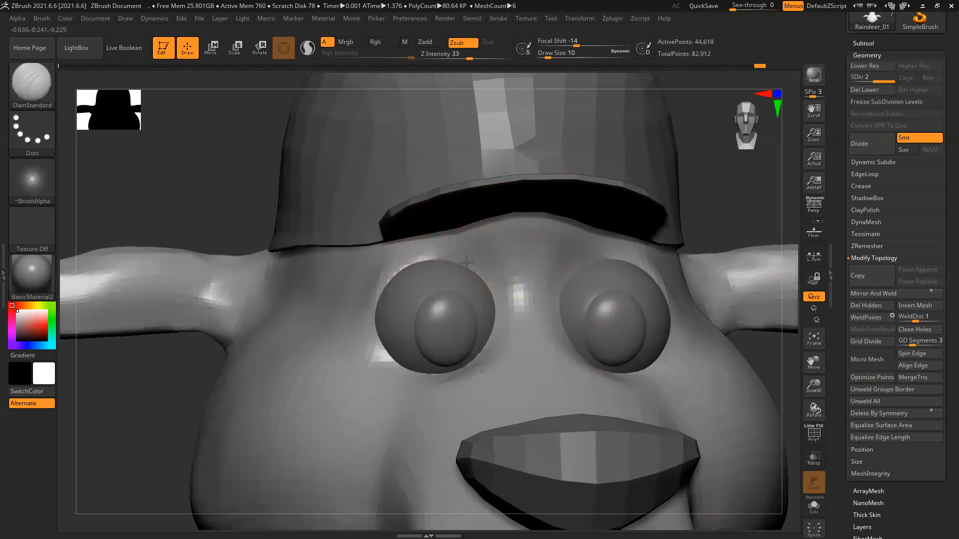
# Build up the inner brows, upper lids and outer rims around the eyes with ClayBuildup at draw size 10.
pyautogui.press('b')
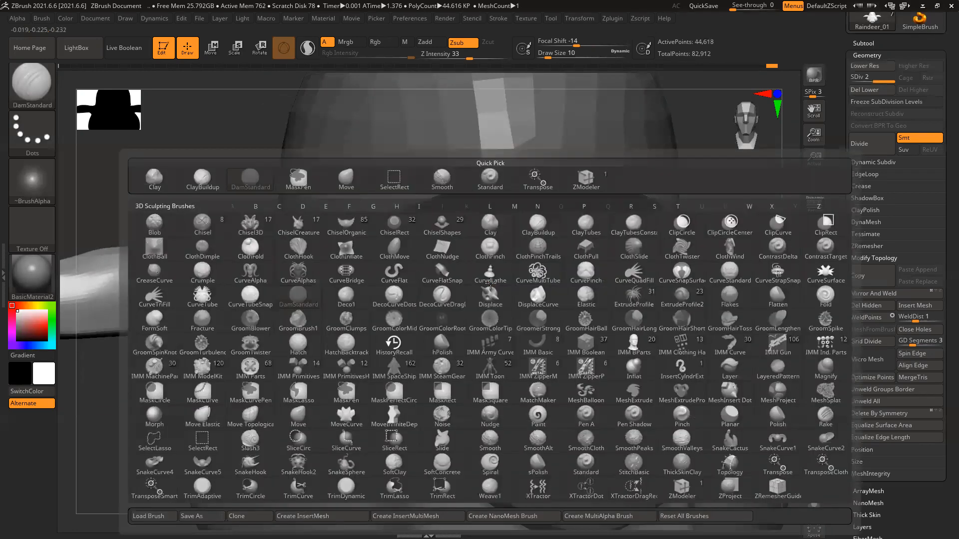
pyautogui.press('c')
pyautogui.press('b')
pyautogui.moveTo(474, 257)
pyautogui.mouseDown()
pyautogui.moveTo(519, 302)
pyautogui.moveTo(513, 310)
pyautogui.moveTo(501, 295)
pyautogui.moveTo(507, 318)
pyautogui.moveTo(495, 334)
pyautogui.mouseUp()
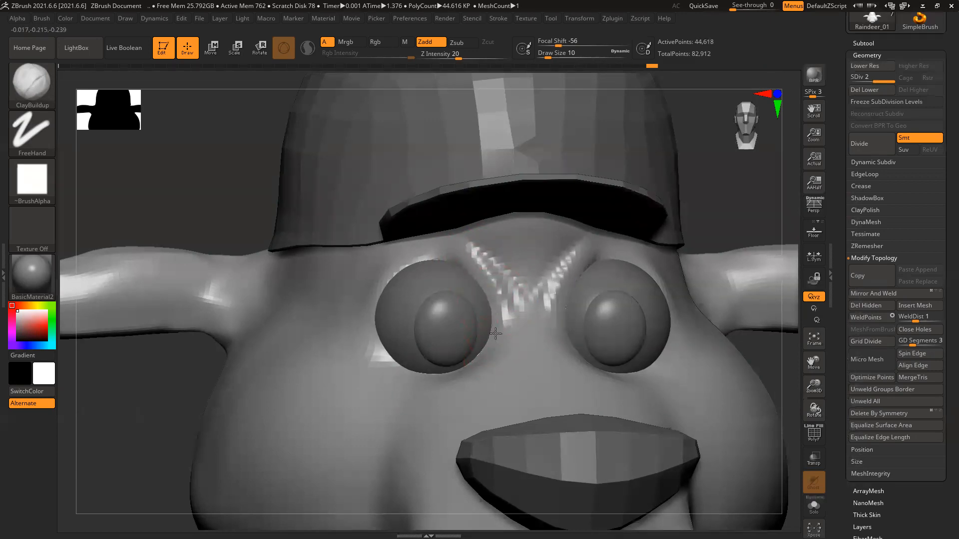
pyautogui.moveTo(413, 266)
pyautogui.mouseDown()
pyautogui.moveTo(440, 255)
pyautogui.moveTo(397, 273)
pyautogui.moveTo(446, 252)
pyautogui.moveTo(392, 274)
pyautogui.moveTo(452, 250)
pyautogui.mouseUp()
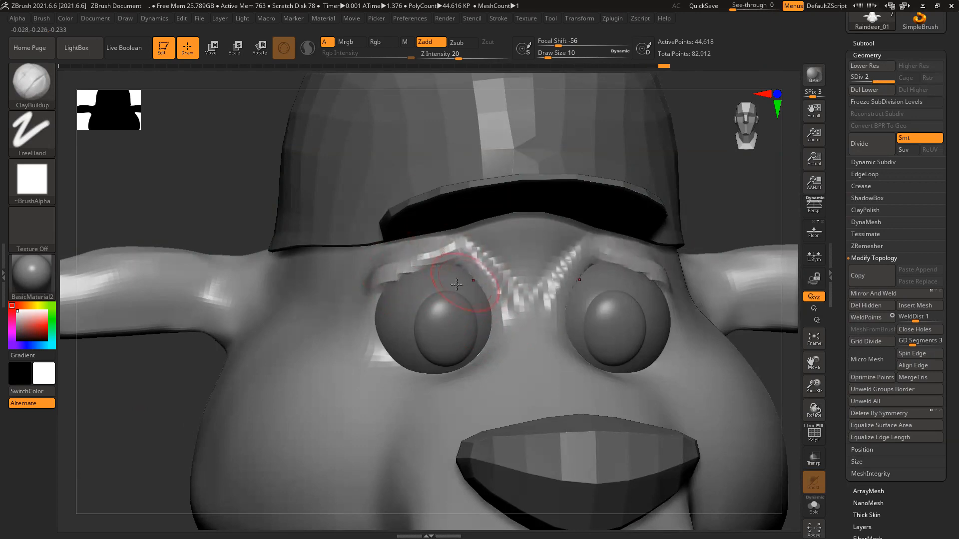
pyautogui.moveTo(388, 274)
pyautogui.mouseDown()
pyautogui.moveTo(375, 317)
pyautogui.moveTo(384, 368)
pyautogui.moveTo(374, 298)
pyautogui.moveTo(385, 372)
pyautogui.mouseUp()
pyautogui.moveTo(388, 257)
pyautogui.mouseDown()
pyautogui.moveTo(460, 245)
pyautogui.moveTo(482, 278)
pyautogui.mouseUp()
pyautogui.moveTo(388, 328)
pyautogui.mouseDown()
pyautogui.moveTo(393, 378)
pyautogui.moveTo(440, 383)
pyautogui.moveTo(417, 370)
pyautogui.moveTo(377, 298)
pyautogui.mouseUp()
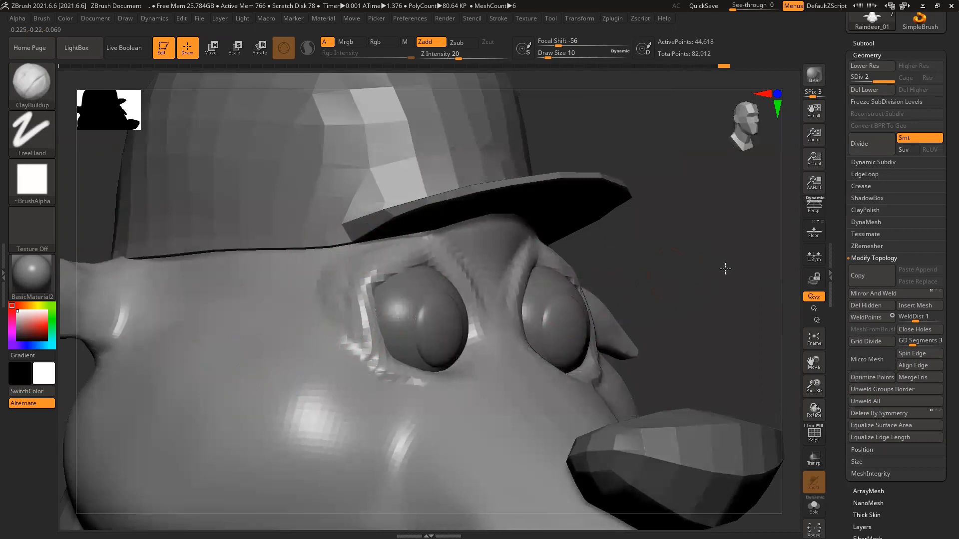
# Add ClayBuildup strokes beside and below the eyes at draw size 14, and blend them into the cheeks at size 22.
pyautogui.moveTo(725, 270)
pyautogui.mouseDown()
pyautogui.moveTo(546, 299)
pyautogui.moveTo(609, 290)
pyautogui.mouseUp()
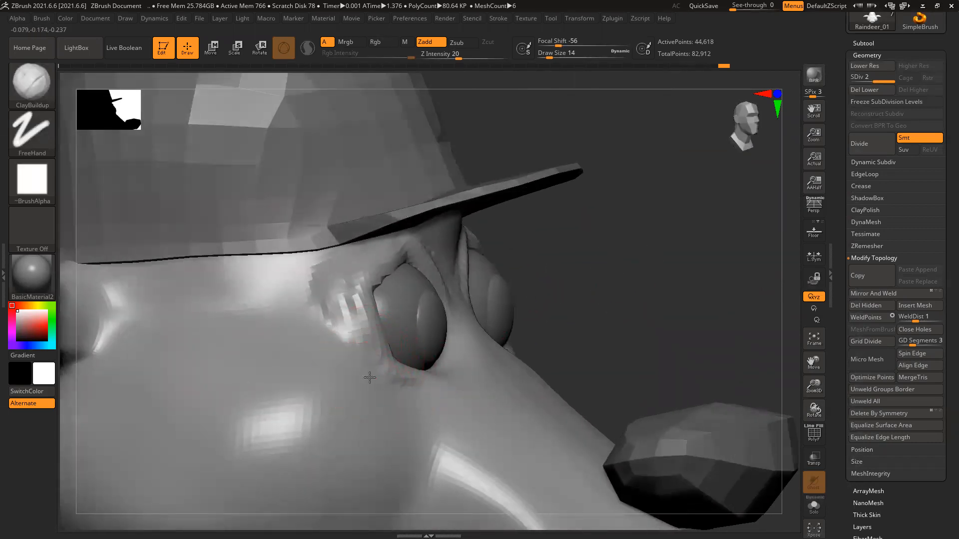
pyautogui.moveTo(369, 364); pyautogui.dragTo(355, 370)
pyautogui.moveTo(403, 397)
pyautogui.mouseDown()
pyautogui.moveTo(392, 392)
pyautogui.moveTo(404, 430)
pyautogui.mouseUp()
pyautogui.moveTo(381, 375)
pyautogui.mouseDown()
pyautogui.moveTo(351, 369)
pyautogui.moveTo(363, 367)
pyautogui.mouseUp()
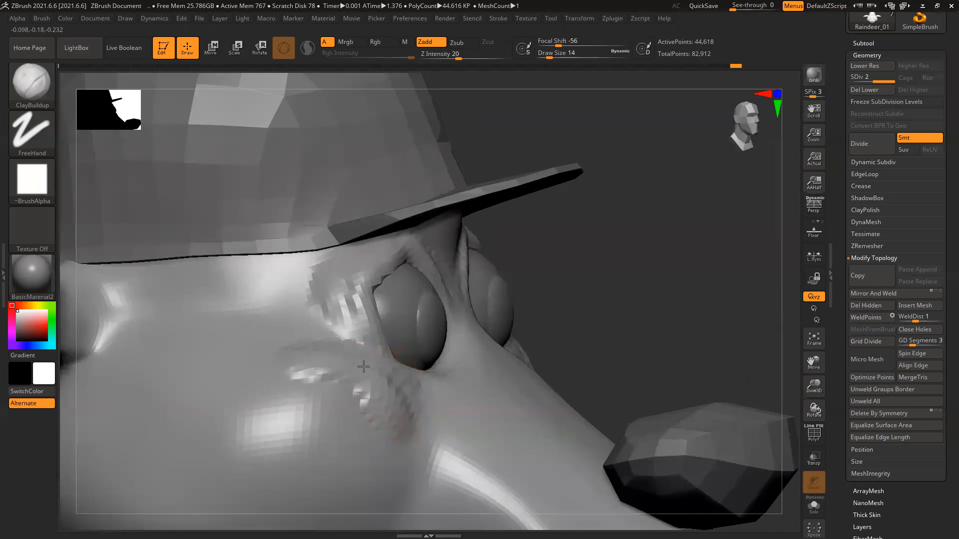
pyautogui.press(']')
pyautogui.moveTo(399, 406)
pyautogui.mouseDown()
pyautogui.moveTo(374, 398)
pyautogui.moveTo(311, 404)
pyautogui.moveTo(270, 349)
pyautogui.moveTo(272, 376)
pyautogui.moveTo(410, 427)
pyautogui.moveTo(245, 373)
pyautogui.moveTo(308, 336)
pyautogui.moveTo(317, 274)
pyautogui.moveTo(342, 310)
pyautogui.moveTo(371, 273)
pyautogui.moveTo(428, 253)
pyautogui.moveTo(491, 293)
pyautogui.mouseUp()
pyautogui.moveTo(574, 246)
pyautogui.keyDown('ctrl'); pyautogui.mouseDown(button='right')
pyautogui.moveTo(657, 263)
pyautogui.moveTo(621, 272)
pyautogui.mouseUp(button='right'); pyautogui.keyUp('ctrl')
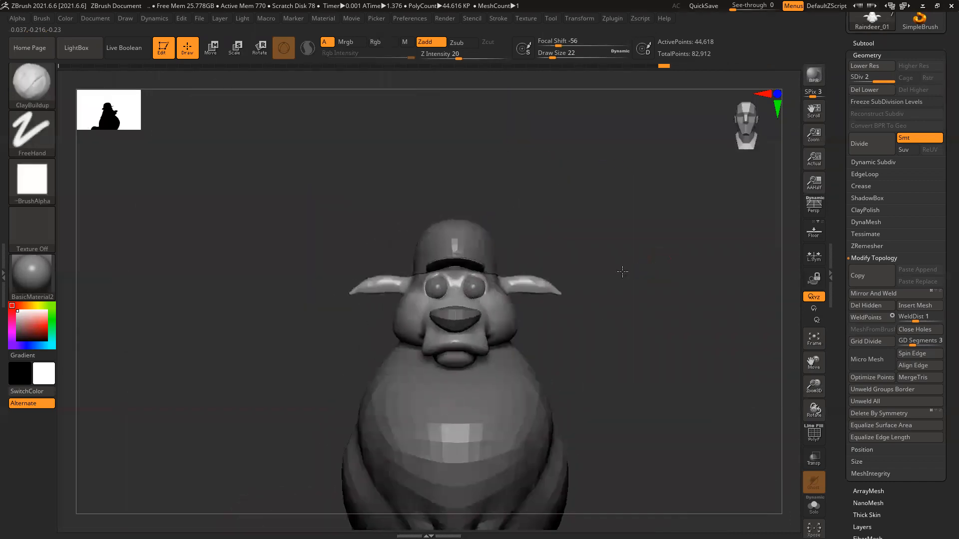
pyautogui.keyDown('ctrl'); pyautogui.moveTo(461, 291); pyautogui.dragTo(672, 355, button='right'); pyautogui.keyUp('ctrl')
# Reshape the inner eye rims beside the nose bridge with the Move brush at draw size 22.
pyautogui.press('b')
pyautogui.press('m')
pyautogui.press('v')
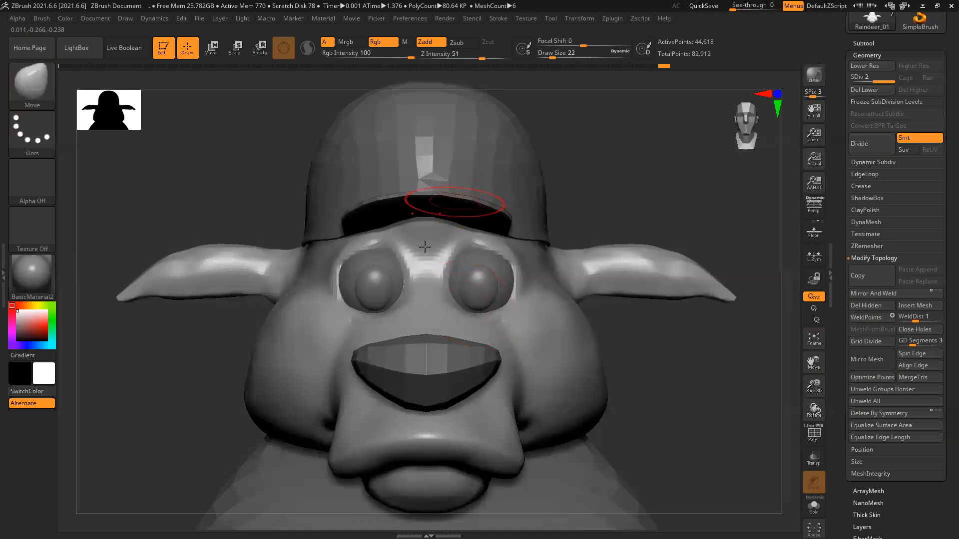
pyautogui.moveTo(412, 271); pyautogui.dragTo(393, 273)
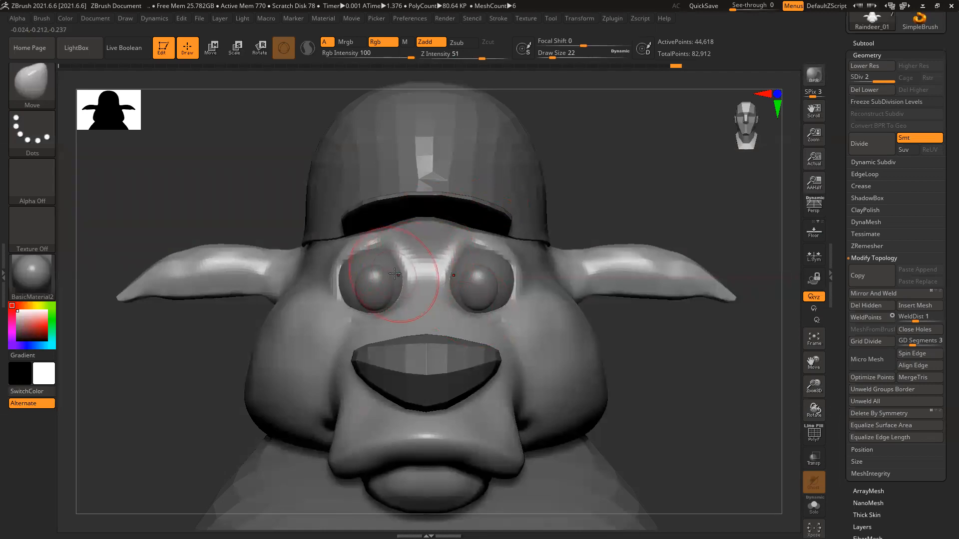
pyautogui.moveTo(635, 182); pyautogui.dragTo(630, 217, button='right')
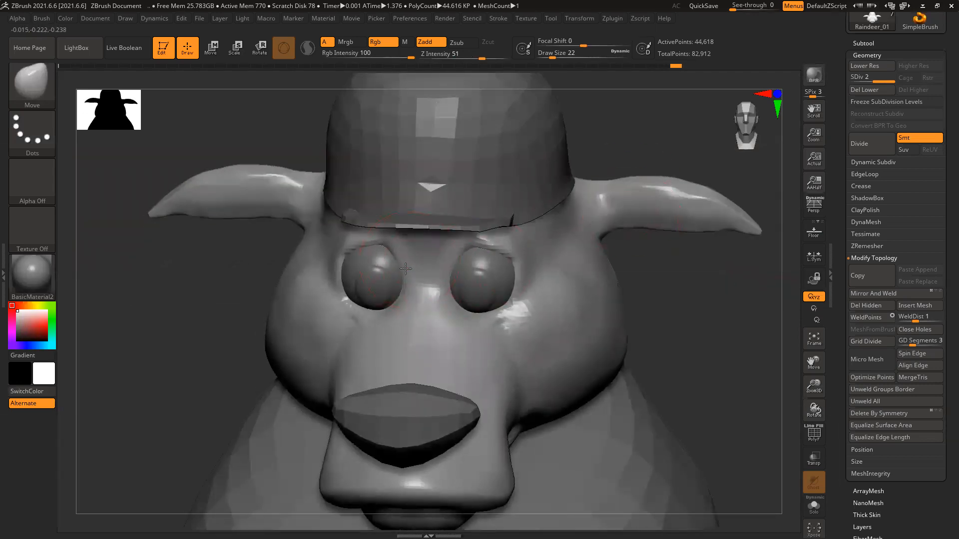
pyautogui.moveTo(623, 153); pyautogui.dragTo(406, 265, button='right')
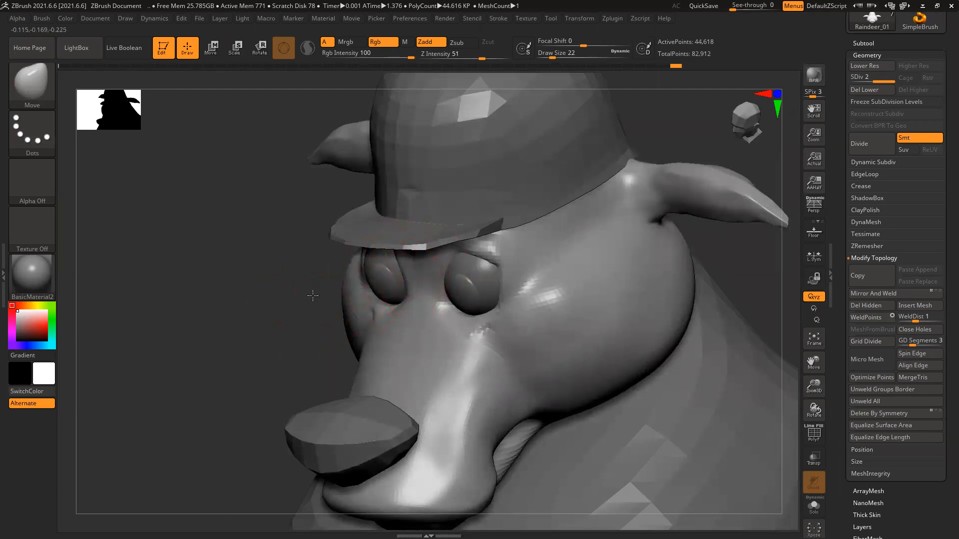
pyautogui.keyDown('shift'); pyautogui.moveTo(313, 296); pyautogui.dragTo(342, 284, button='right'); pyautogui.keyUp('shift')
pyautogui.moveTo(252, 197); pyautogui.dragTo(335, 274, button='right')
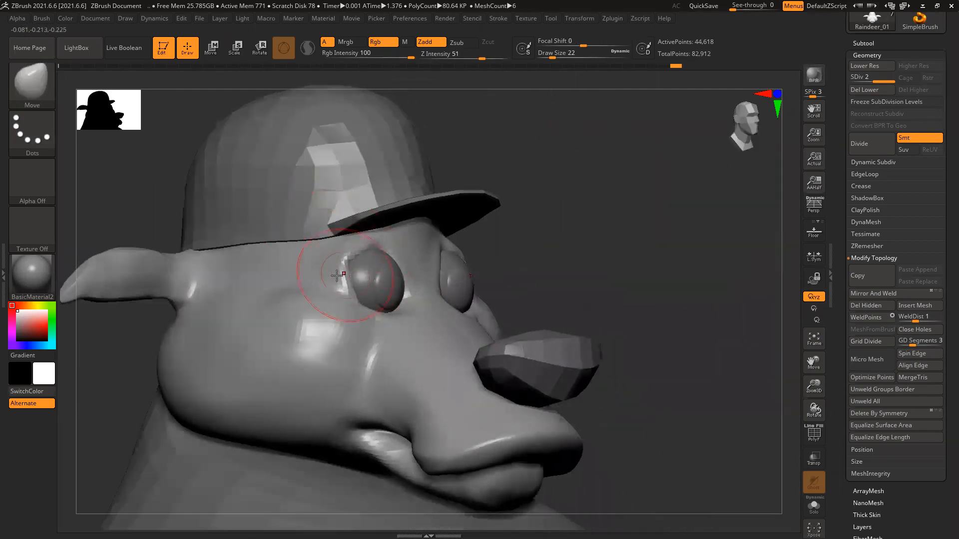
# Reduce the Move brush draw size to about 13 and adjust the outer upper eyelids against the eyeballs.
pyautogui.moveTo(539, 247)
pyautogui.mouseDown(button='right')
pyautogui.moveTo(555, 240)
pyautogui.moveTo(428, 255)
pyautogui.mouseUp(button='right')
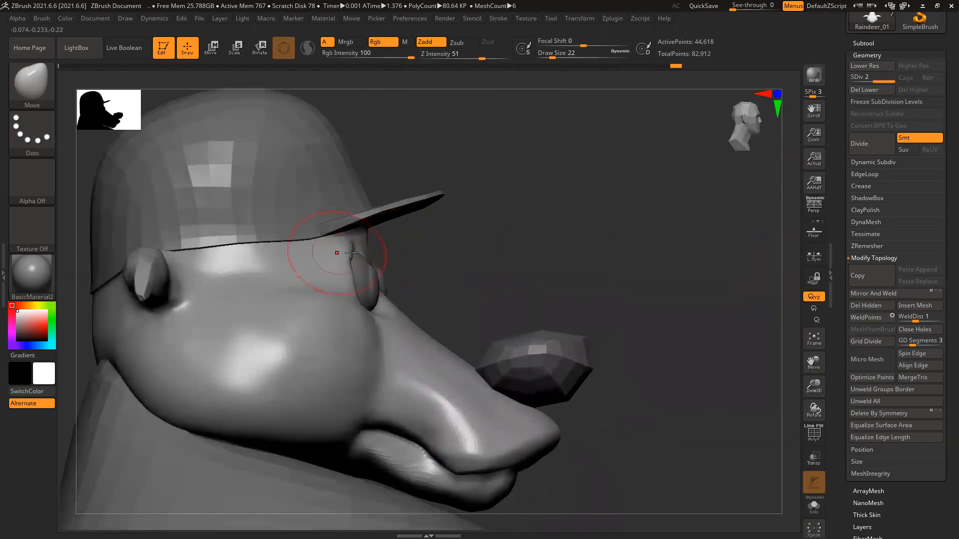
pyautogui.press('space')
pyautogui.moveTo(376, 257); pyautogui.dragTo(371, 256)
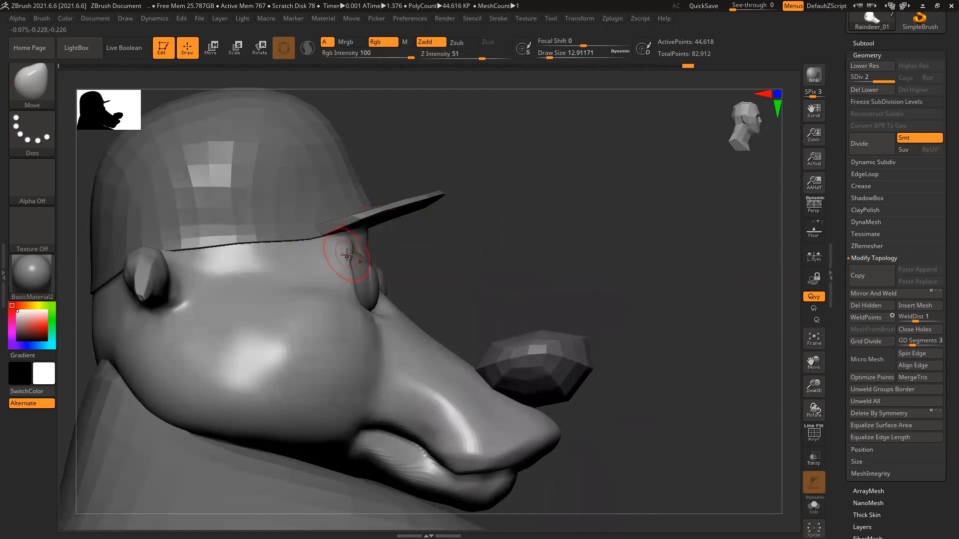
pyautogui.moveTo(445, 235); pyautogui.dragTo(365, 235, button='right')
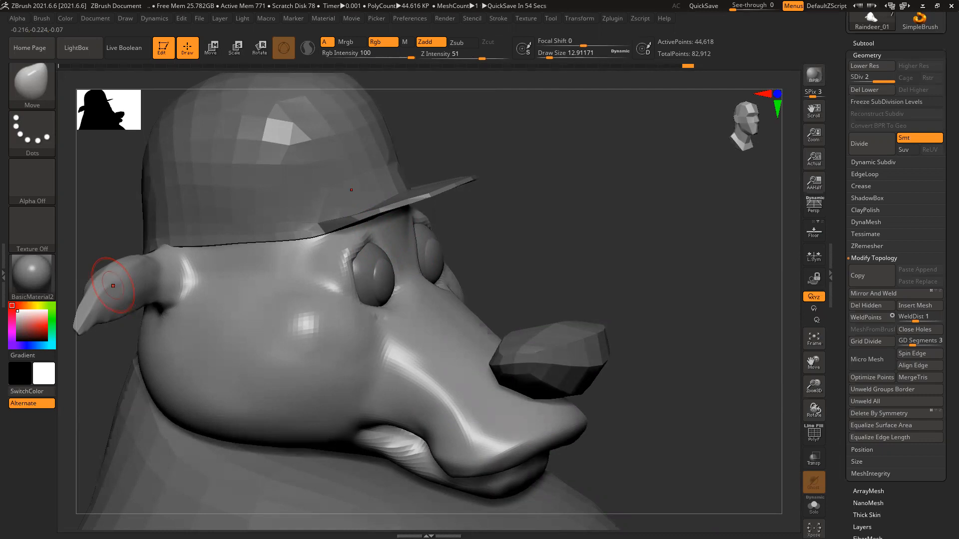
# Fill out the temples between the eyes and ears with ClayBuildup at draw size about 29, then smooth them into the cheeks.
pyautogui.moveTo(574, 276)
pyautogui.mouseDown()
pyautogui.moveTo(563, 257)
pyautogui.moveTo(524, 338)
pyautogui.mouseUp()
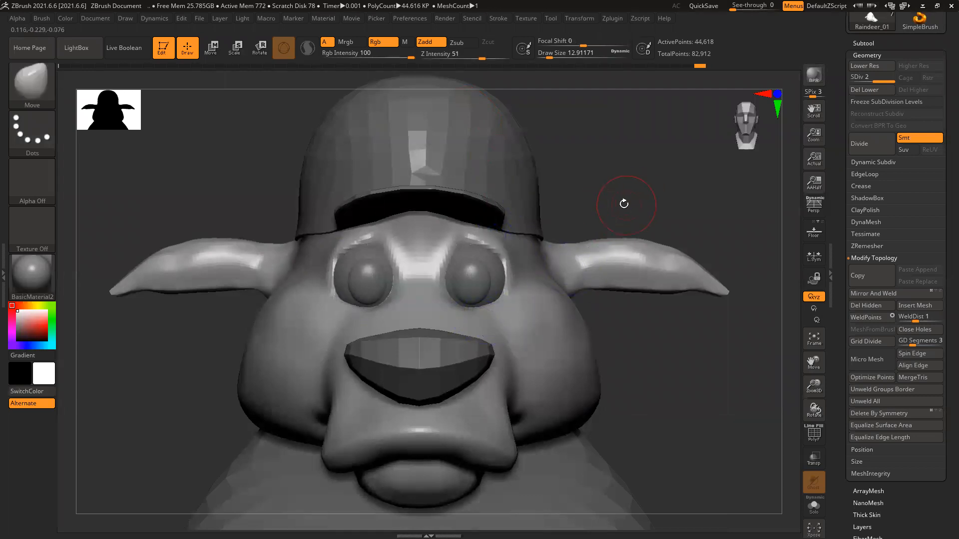
pyautogui.moveTo(619, 207); pyautogui.dragTo(590, 224)
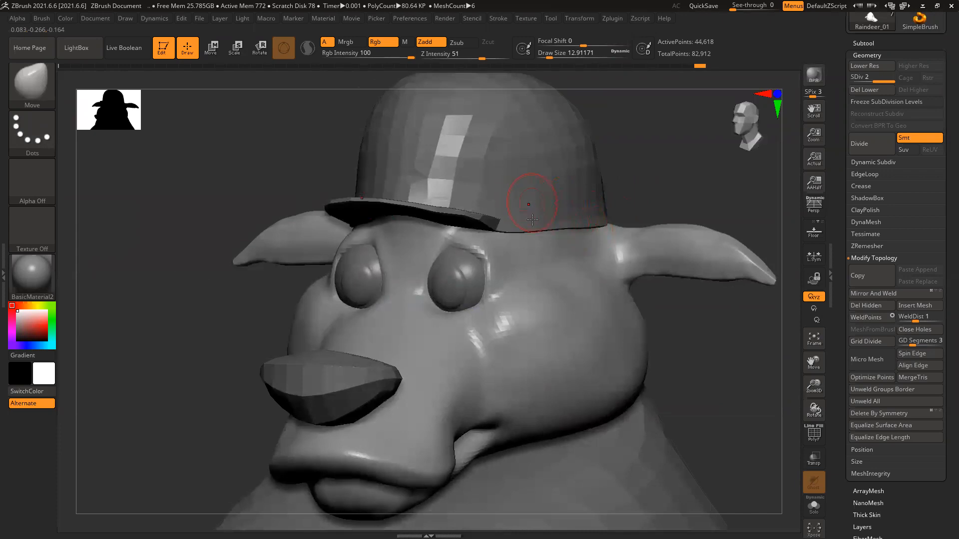
pyautogui.press('b')
pyautogui.press('d')
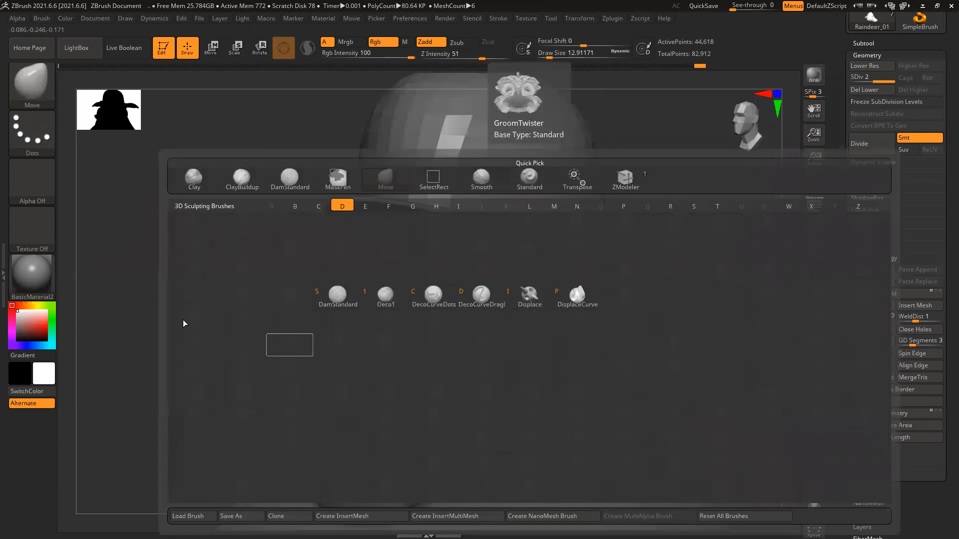
pyautogui.press('Escape')
pyautogui.press('b')
pyautogui.press('c')
pyautogui.press('b')
pyautogui.press(']')
pyautogui.press(']')
pyautogui.press(']')
pyautogui.press(']')
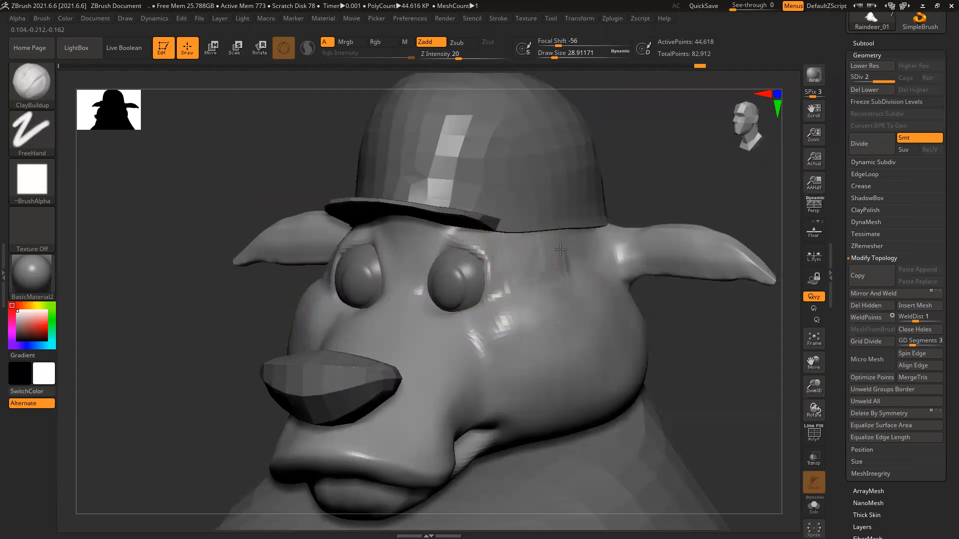
pyautogui.press('shift')
pyautogui.keyDown('shift'); pyautogui.moveTo(511, 357); pyautogui.dragTo(580, 272); pyautogui.keyUp('shift')
# Check the head's side profile and reduce the ClayBuildup draw size to 9 for the outer eye rims.
pyautogui.moveTo(666, 161)
pyautogui.keyDown('shift'); pyautogui.mouseDown(button='right')
pyautogui.moveTo(672, 184)
pyautogui.moveTo(674, 172)
pyautogui.mouseUp(button='right'); pyautogui.keyUp('shift')
pyautogui.moveTo(678, 363)
pyautogui.keyDown('ctrl'); pyautogui.mouseDown(button='right')
pyautogui.moveTo(667, 366)
pyautogui.moveTo(647, 334)
pyautogui.moveTo(686, 305)
pyautogui.moveTo(703, 257)
pyautogui.moveTo(582, 201)
pyautogui.mouseUp(button='right'); pyautogui.keyUp('ctrl')
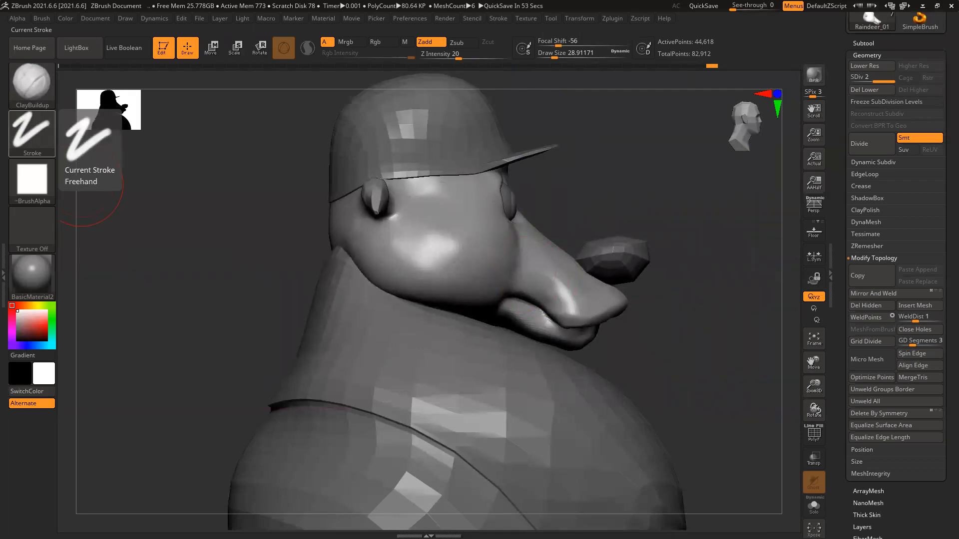
pyautogui.moveTo(656, 204); pyautogui.dragTo(652, 194)
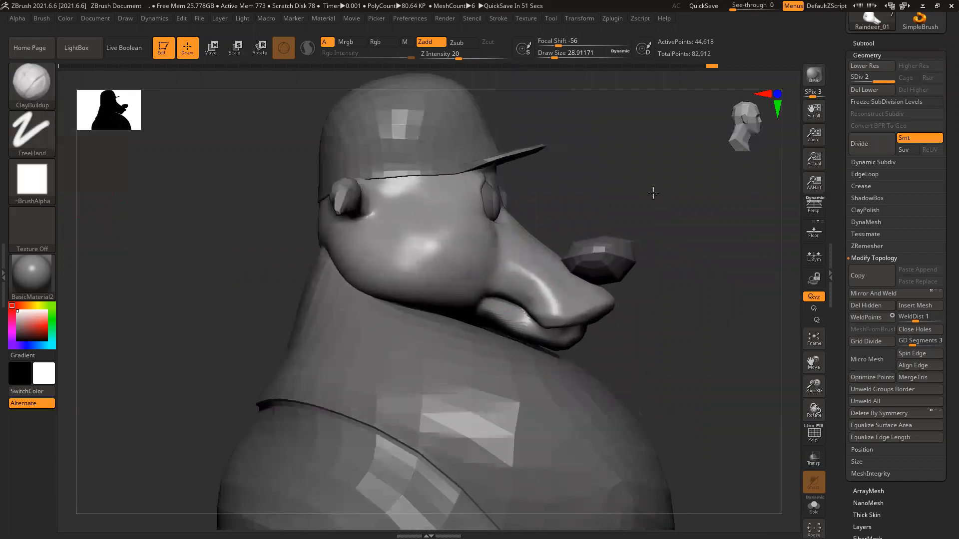
pyautogui.keyDown('ctrl'); pyautogui.moveTo(542, 200); pyautogui.dragTo(546, 287, button='right'); pyautogui.keyUp('ctrl')
pyautogui.press('[')
pyautogui.press('[')
pyautogui.press('[')
pyautogui.press('[')
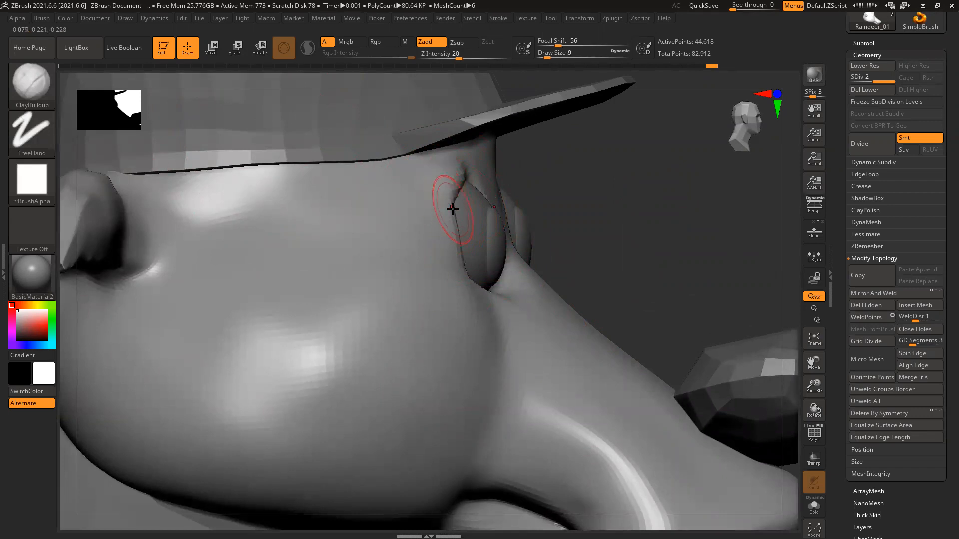
# Switch to the Move brush at draw size 9 and reshape the outer upper eye rims around the eyeballs.
pyautogui.press('b')
pyautogui.press('c')
pyautogui.press('Escape')
pyautogui.press('b')
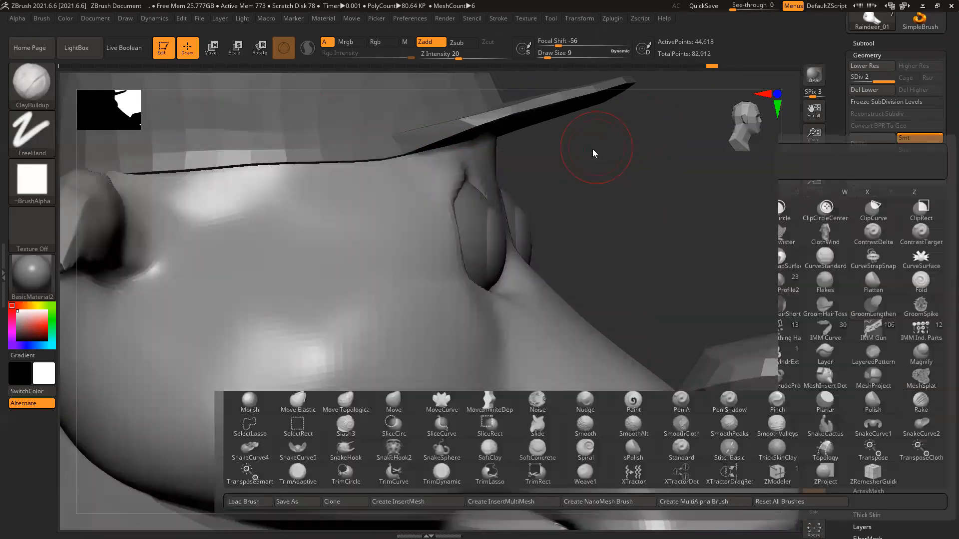
pyautogui.press('d')
pyautogui.press('Escape')
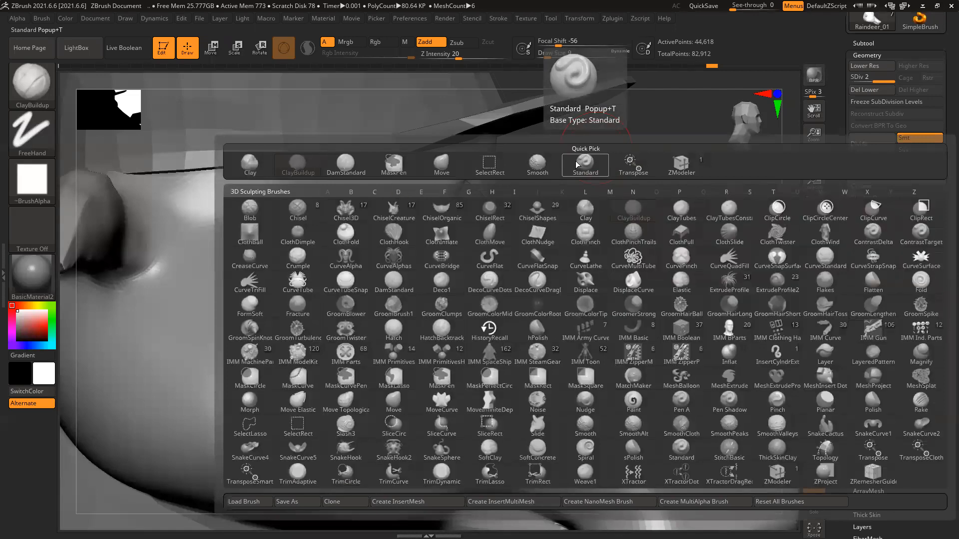
pyautogui.press('b')
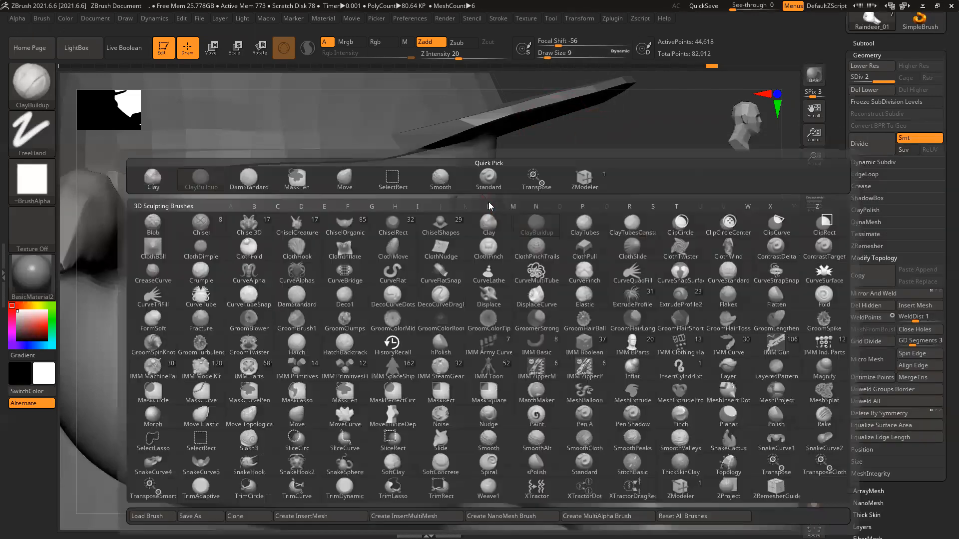
pyautogui.press('m')
pyautogui.press('v')
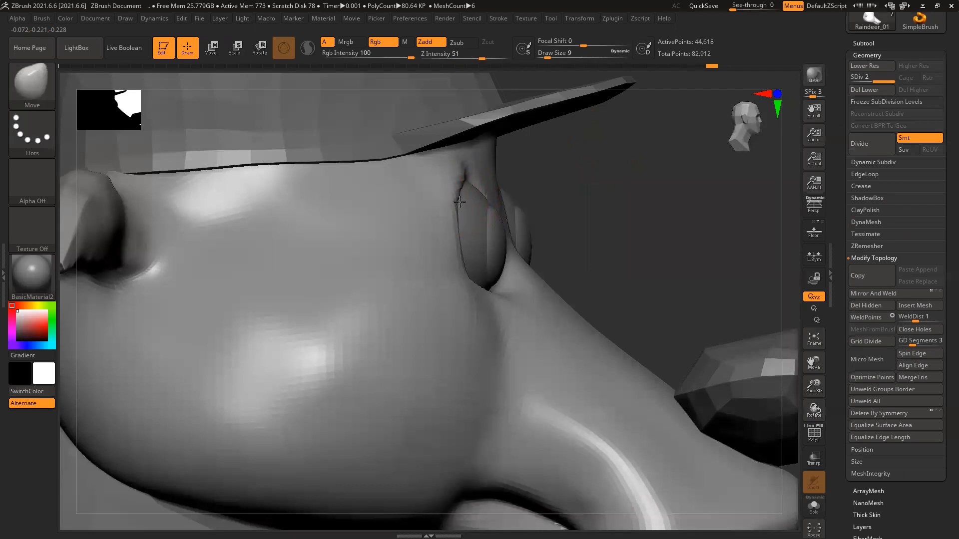
pyautogui.moveTo(614, 163); pyautogui.dragTo(488, 172)
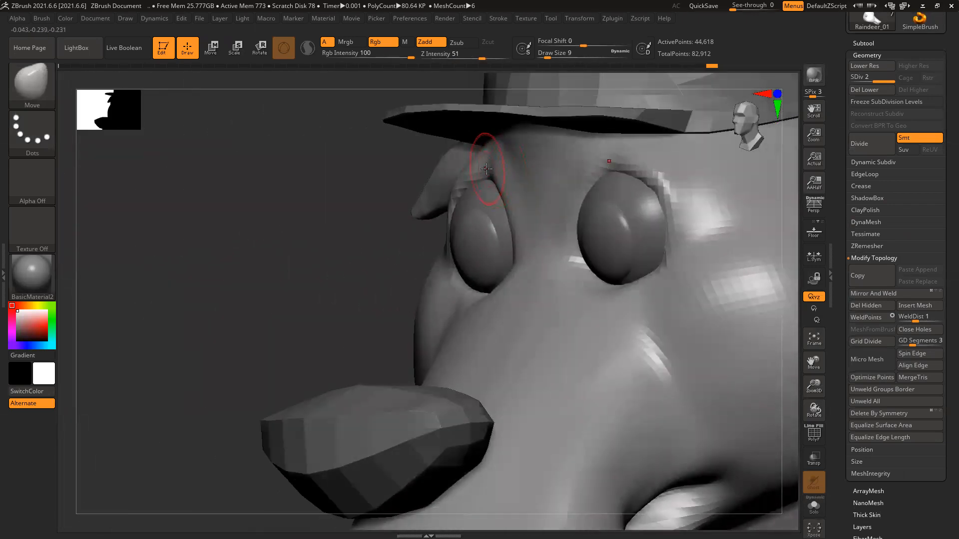
pyautogui.moveTo(311, 223)
pyautogui.keyDown('shift'); pyautogui.mouseDown()
pyautogui.moveTo(490, 169)
pyautogui.moveTo(421, 192)
pyautogui.moveTo(411, 210)
pyautogui.mouseUp(); pyautogui.keyUp('shift')
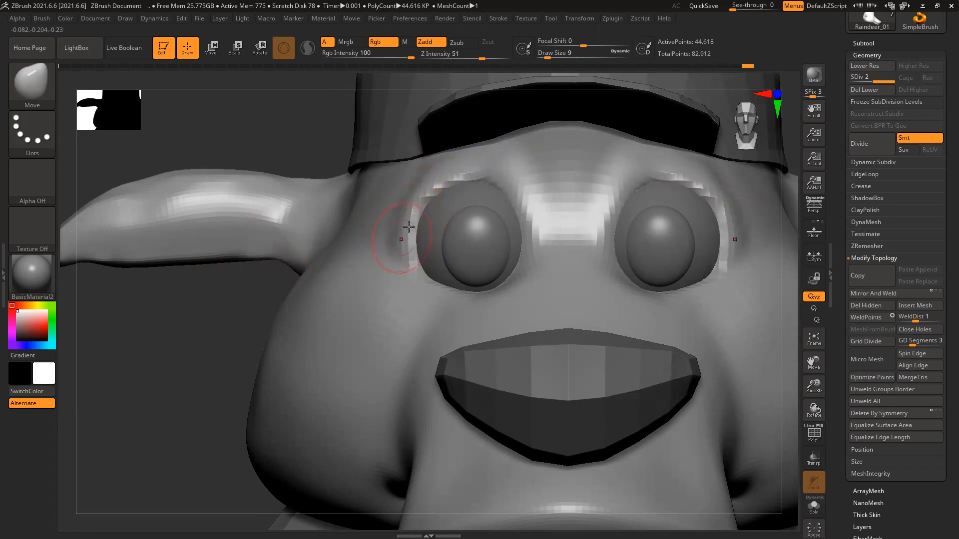
pyautogui.moveTo(189, 301)
pyautogui.mouseDown()
pyautogui.moveTo(428, 215)
pyautogui.moveTo(418, 239)
pyautogui.mouseUp()
# Increase the Move brush draw size to about 14 and reshape the outer eye rims and the brows above the eyes.
pyautogui.press('space')
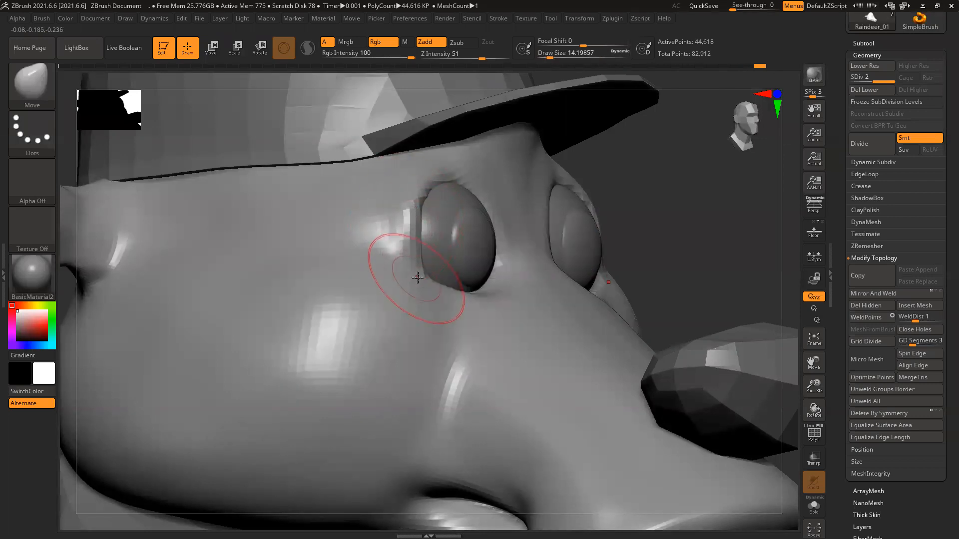
pyautogui.moveTo(719, 206); pyautogui.dragTo(550, 195)
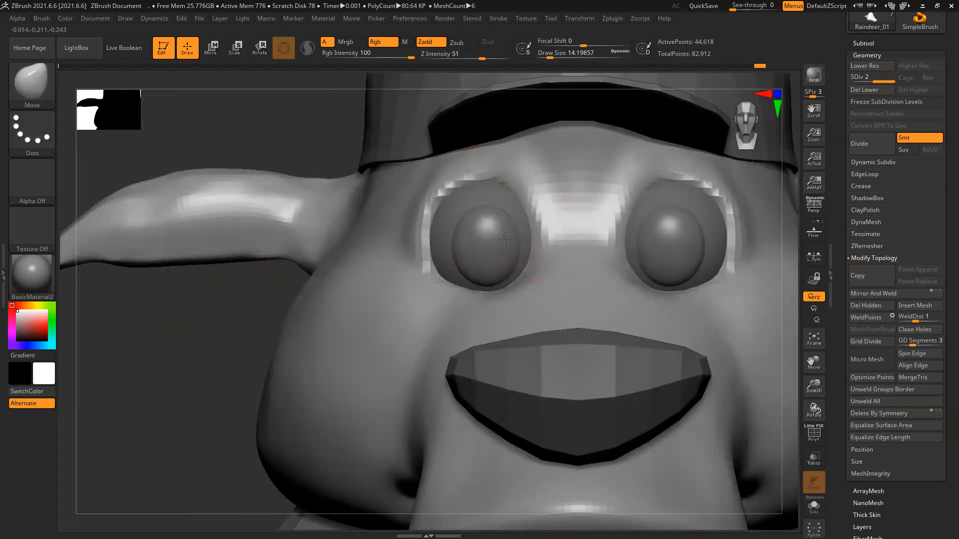
pyautogui.moveTo(293, 150); pyautogui.dragTo(395, 173)
pyautogui.moveTo(673, 201); pyautogui.dragTo(724, 175)
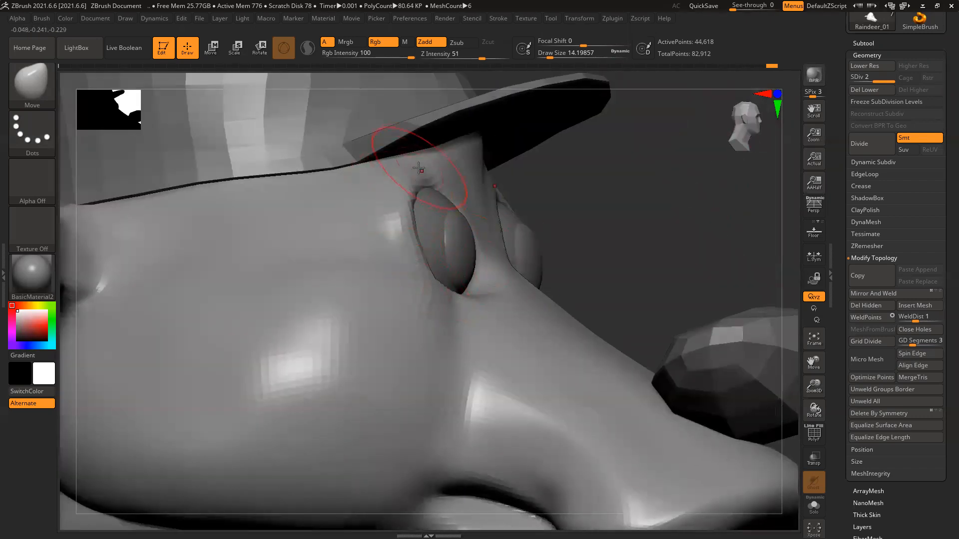
pyautogui.moveTo(425, 158); pyautogui.dragTo(433, 158)
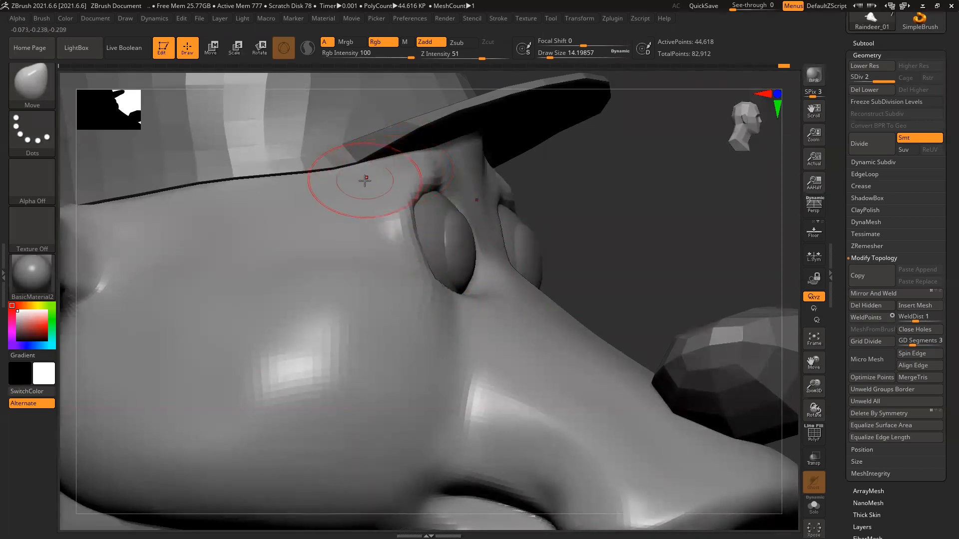
pyautogui.moveTo(612, 163); pyautogui.dragTo(466, 166)
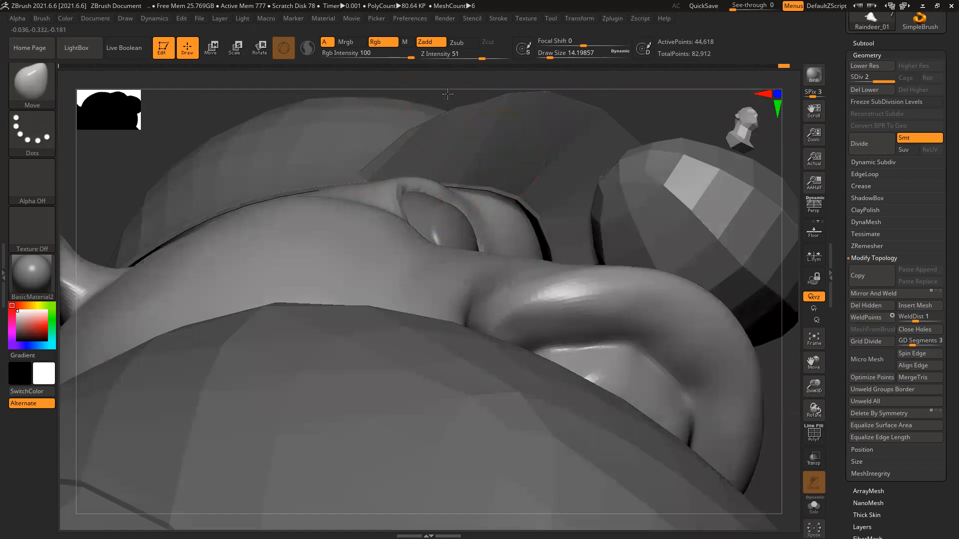
pyautogui.moveTo(448, 93); pyautogui.dragTo(468, 93)
pyautogui.moveTo(376, 179); pyautogui.dragTo(380, 174)
# Check the whole head from the front and divide the mesh to subdivision level 3.
pyautogui.moveTo(678, 160); pyautogui.dragTo(672, 192)
pyautogui.keyDown('ctrl'); pyautogui.moveTo(642, 224); pyautogui.dragTo(605, 231, button='right'); pyautogui.keyUp('ctrl')
pyautogui.moveTo(600, 229); pyautogui.dragTo(617, 240)
pyautogui.keyDown('ctrl'); pyautogui.moveTo(469, 257); pyautogui.dragTo(499, 327, button='right'); pyautogui.keyUp('ctrl')
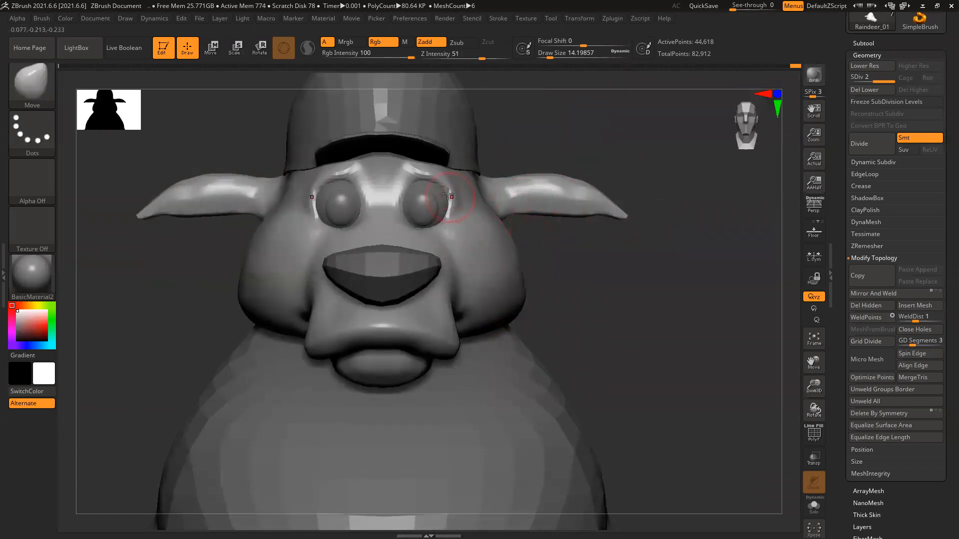
pyautogui.keyDown('ctrl'); pyautogui.moveTo(445, 243); pyautogui.dragTo(491, 347, button='right'); pyautogui.keyUp('ctrl')
pyautogui.hotkey('ctrl', 'd')
# Reduce the Move brush draw size to about 8 and refine the outer upper eye rims.
pyautogui.moveTo(731, 311)
pyautogui.mouseDown()
pyautogui.moveTo(707, 315)
pyautogui.moveTo(451, 219)
pyautogui.moveTo(475, 234)
pyautogui.moveTo(452, 207)
pyautogui.moveTo(448, 234)
pyautogui.moveTo(453, 219)
pyautogui.mouseUp()
pyautogui.press('space')
pyautogui.press('space')
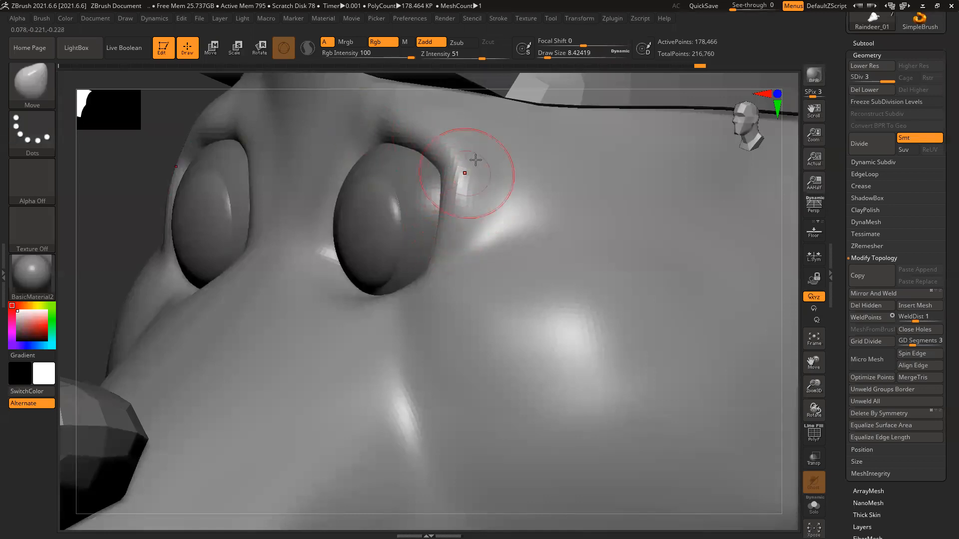
pyautogui.keyDown('shift'); pyautogui.moveTo(123, 157); pyautogui.dragTo(455, 295); pyautogui.keyUp('shift')
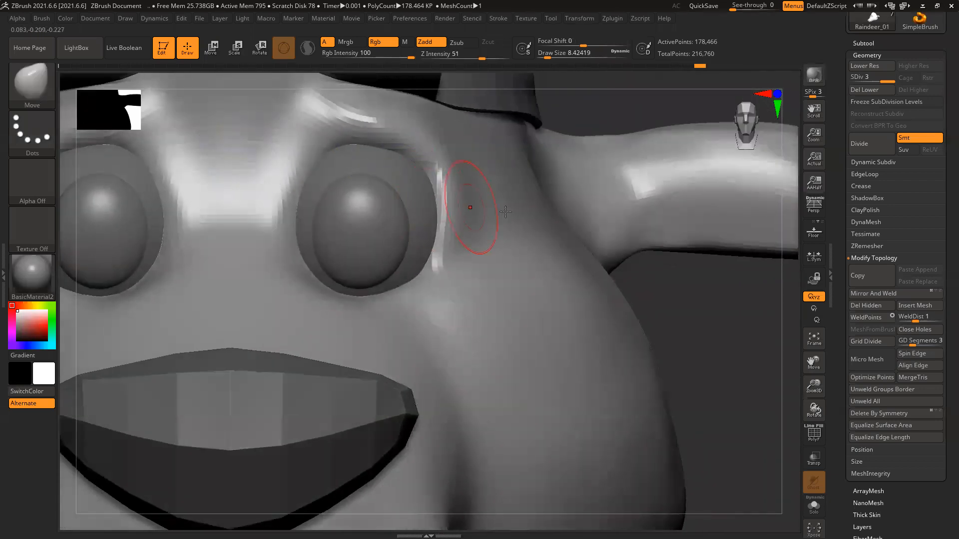
# Reshape the outer eye corners and upper cheeks from above with the Move brush at draw sizes of about 10 to 18, then smooth them.
pyautogui.moveTo(615, 110); pyautogui.dragTo(611, 273)
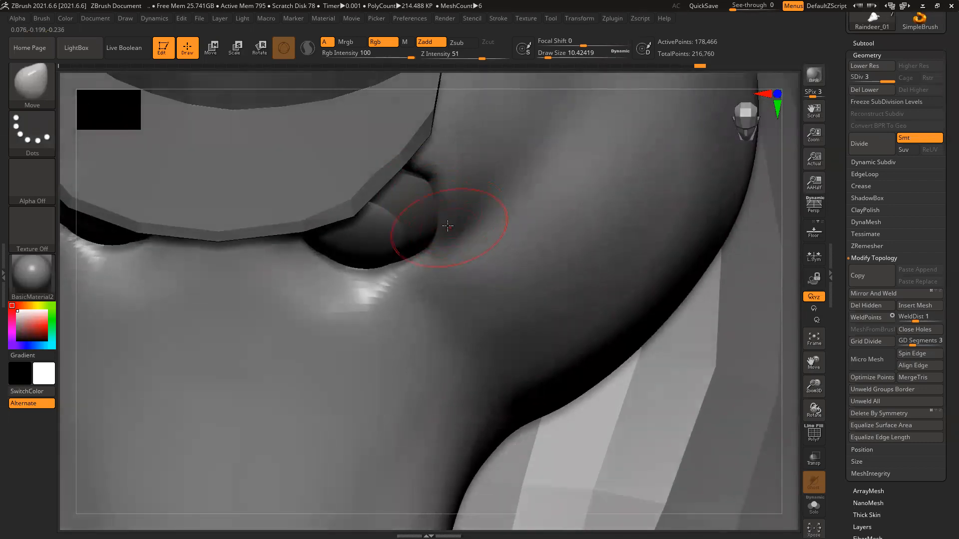
pyautogui.moveTo(446, 219); pyautogui.dragTo(453, 242)
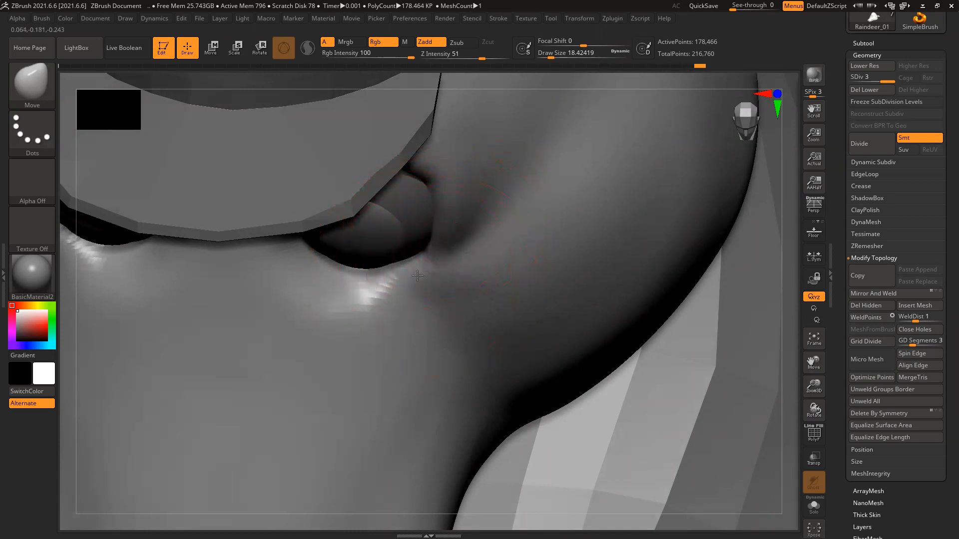
pyautogui.moveTo(412, 277); pyautogui.dragTo(446, 227)
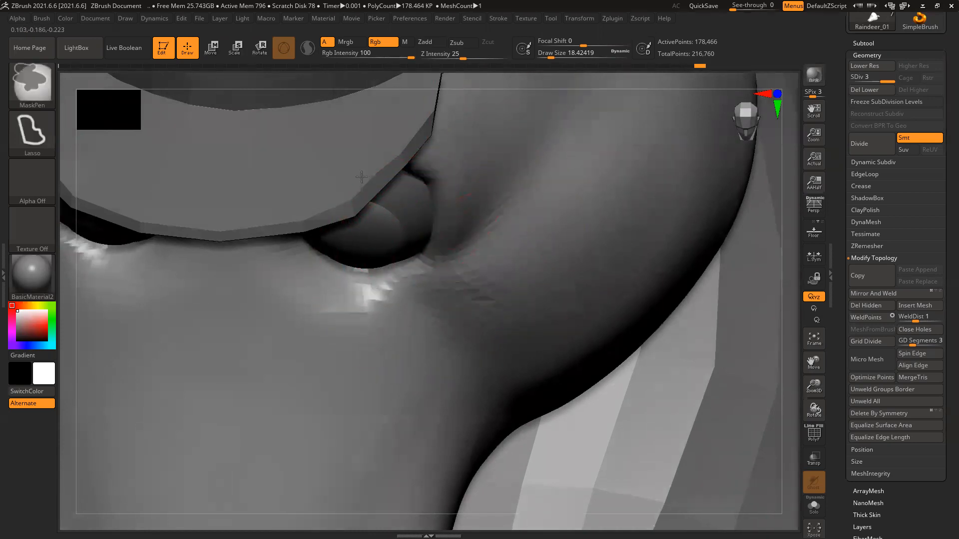
pyautogui.keyDown('ctrl'); pyautogui.moveTo(518, 223); pyautogui.dragTo(520, 130, button='right'); pyautogui.keyUp('ctrl')
pyautogui.moveTo(745, 289); pyautogui.dragTo(740, 192)
pyautogui.keyDown('alt'); pyautogui.moveTo(685, 284); pyautogui.dragTo(688, 332); pyautogui.keyUp('alt')
pyautogui.keyDown('ctrl'); pyautogui.moveTo(516, 264); pyautogui.dragTo(570, 353, button='right'); pyautogui.keyUp('ctrl')
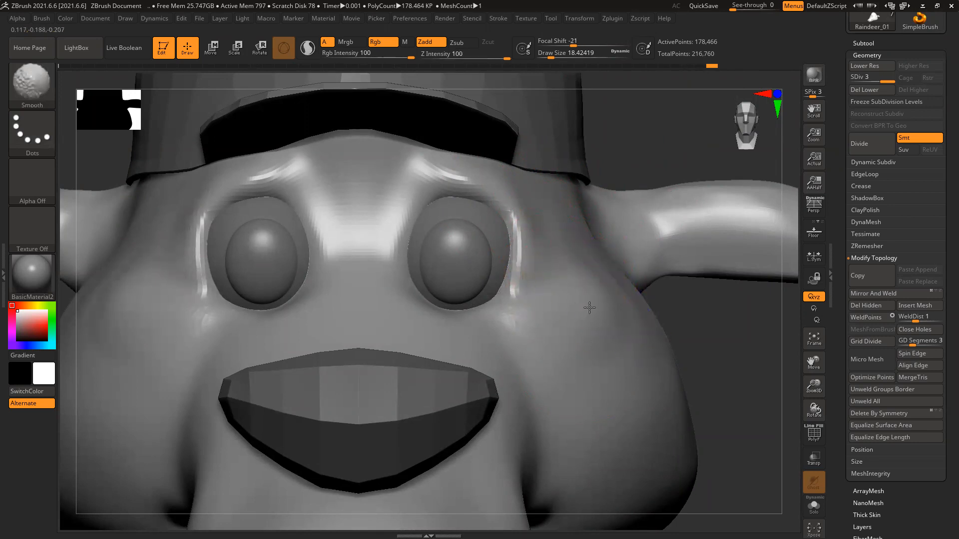
# Set the Move brush draw size to about 12 and reshape the upper eyelid rims and inner brows from several angles.
pyautogui.moveTo(631, 150)
pyautogui.mouseDown()
pyautogui.moveTo(617, 141)
pyautogui.moveTo(524, 171)
pyautogui.mouseUp()
pyautogui.press('space')
pyautogui.moveTo(452, 213); pyautogui.dragTo(453, 213)
pyautogui.moveTo(699, 205); pyautogui.dragTo(585, 220)
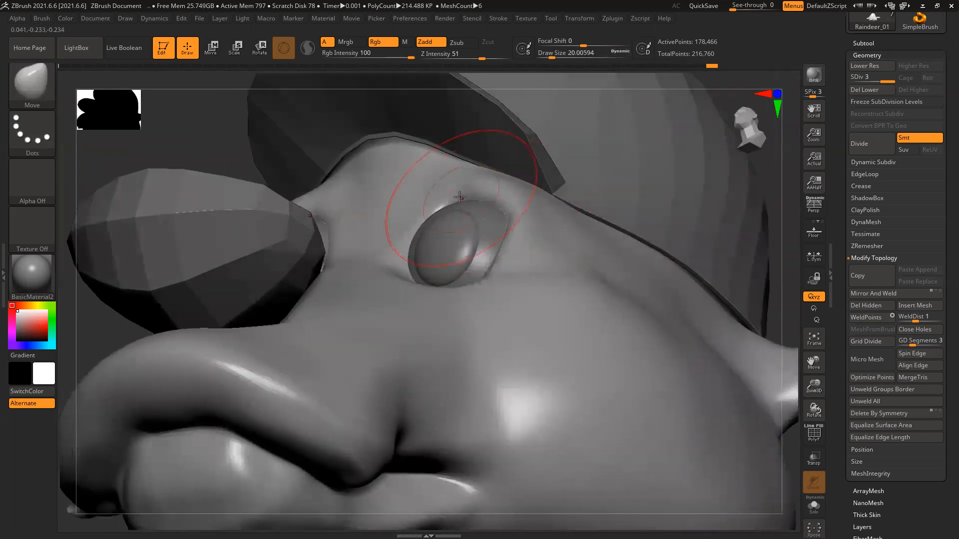
pyautogui.press('space')
pyautogui.moveTo(417, 206); pyautogui.dragTo(431, 197)
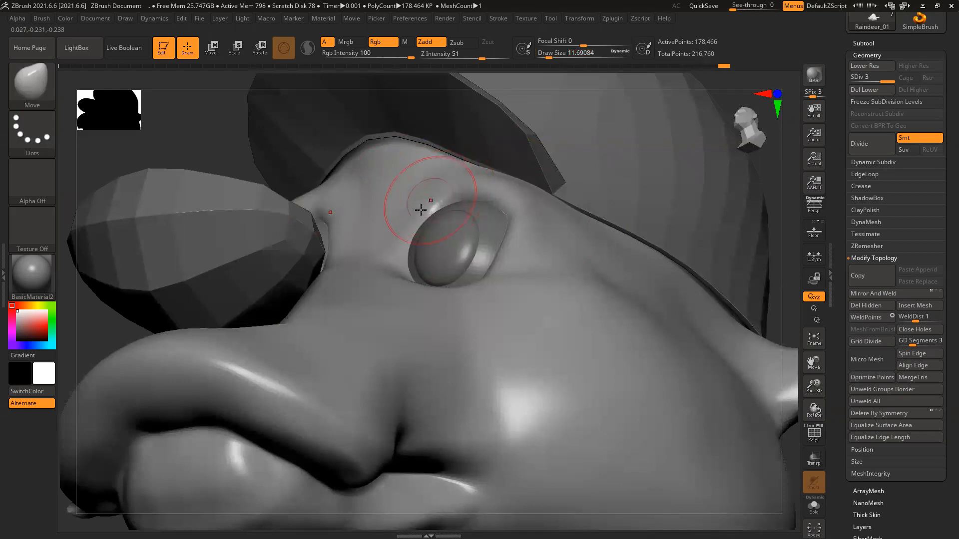
pyautogui.moveTo(246, 170); pyautogui.dragTo(202, 165)
pyautogui.moveTo(320, 173); pyautogui.dragTo(272, 198)
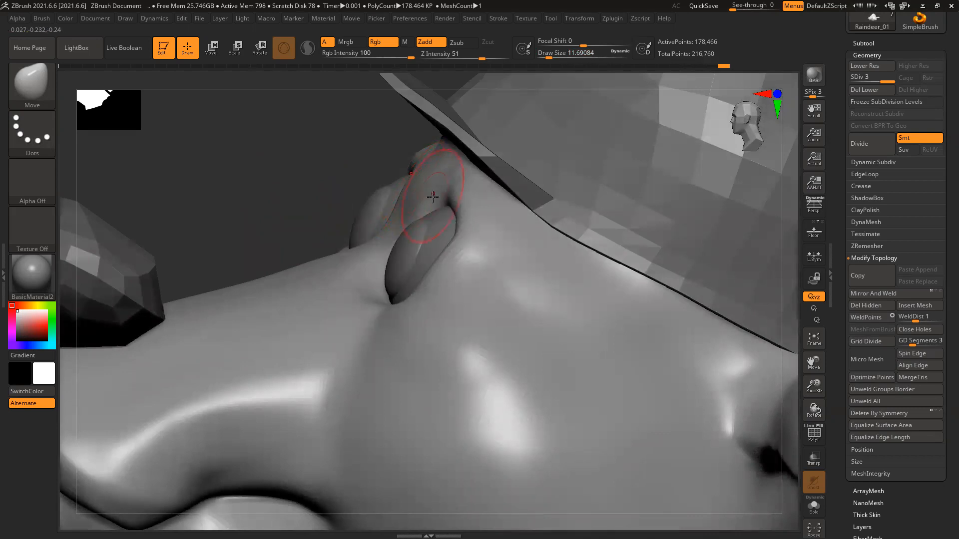
pyautogui.moveTo(318, 171)
pyautogui.mouseDown()
pyautogui.moveTo(385, 178)
pyautogui.moveTo(414, 222)
pyautogui.mouseUp()
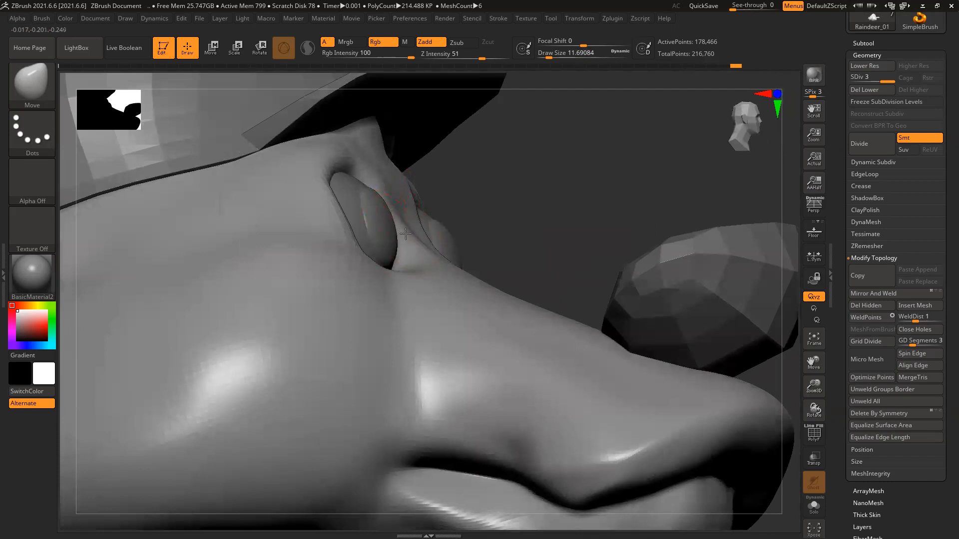
# Enlarge the Move brush draw size to about 20 and push down the nose bridge below the eyes in side view.
pyautogui.moveTo(527, 195); pyautogui.dragTo(483, 254)
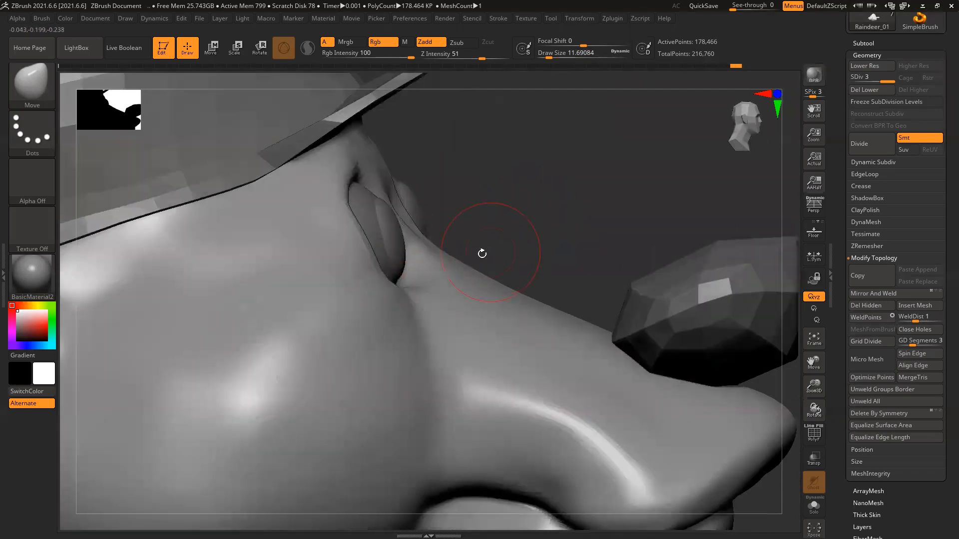
pyautogui.press(']')
pyautogui.press(']')
pyautogui.moveTo(455, 265); pyautogui.dragTo(452, 286)
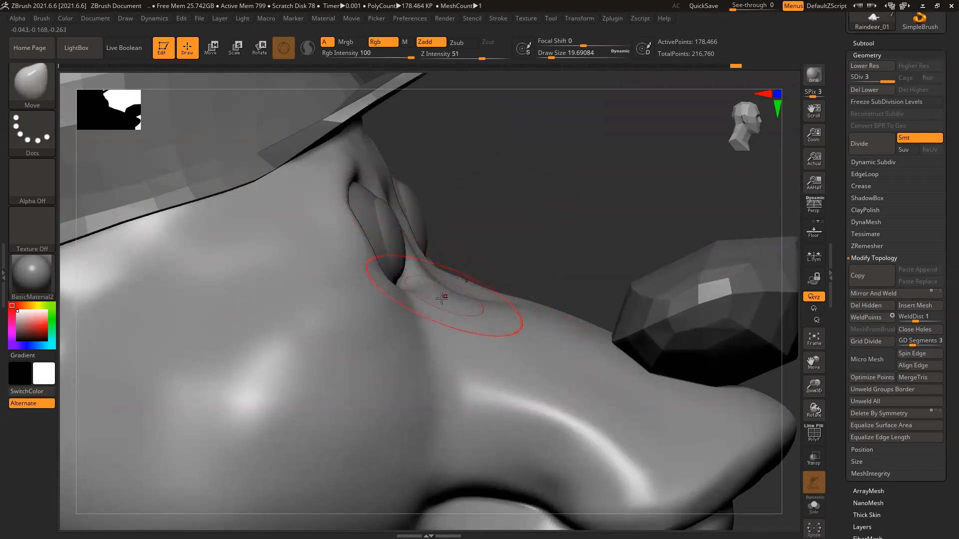
# Lower the mesh to subdivision level 1 and adjust the nose bridge between the eyes with the Move brush.
pyautogui.hotkey('shift', 'd')
pyautogui.hotkey('shift', 'd')
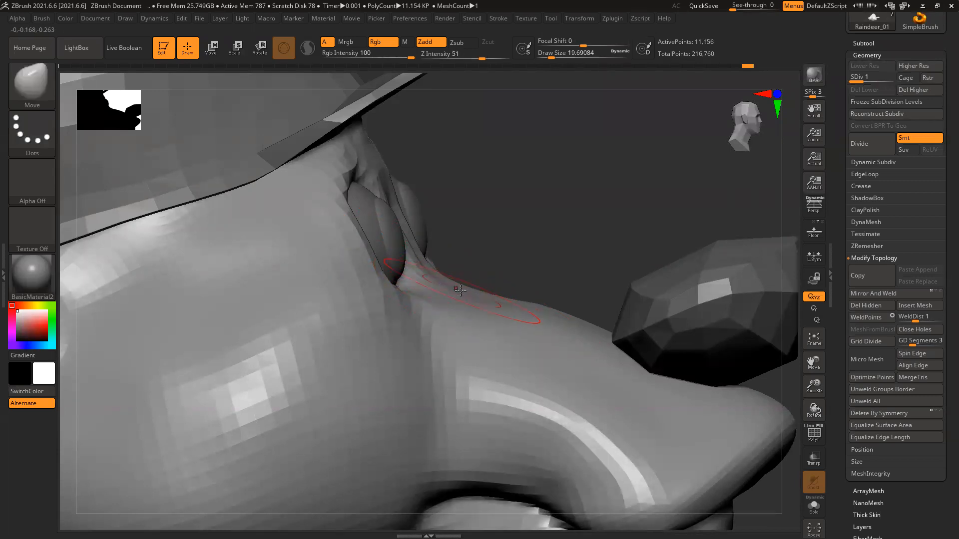
pyautogui.moveTo(518, 240); pyautogui.dragTo(498, 257)
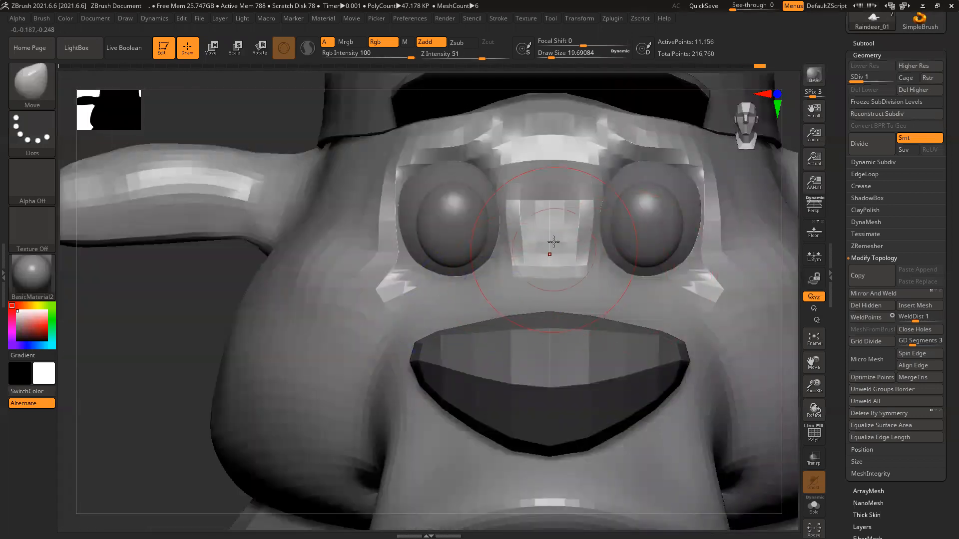
# Return the mesh to subdivision level 3 and check the whole figure in three-quarter view.
pyautogui.press('ctrl')
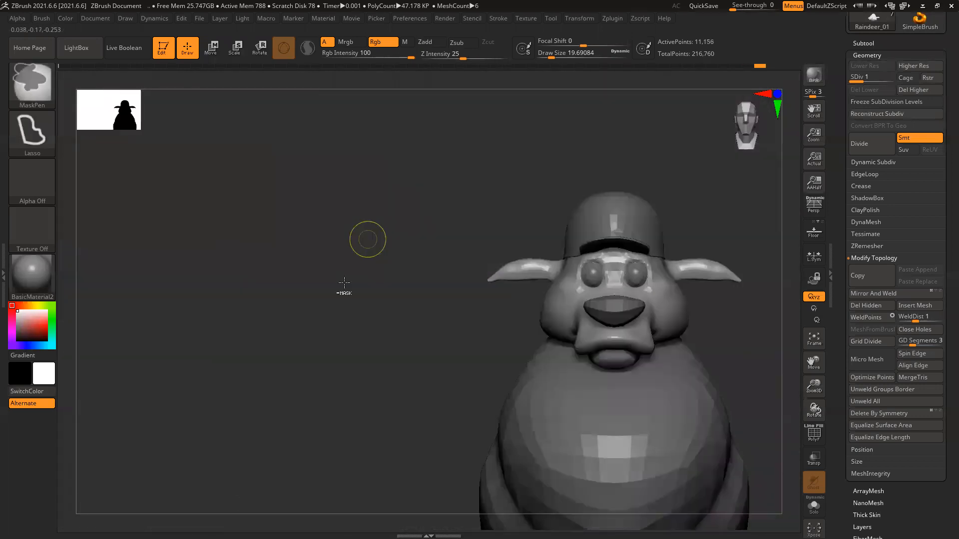
pyautogui.moveTo(344, 282)
pyautogui.mouseDown()
pyautogui.moveTo(284, 322)
pyautogui.moveTo(313, 313)
pyautogui.mouseUp()
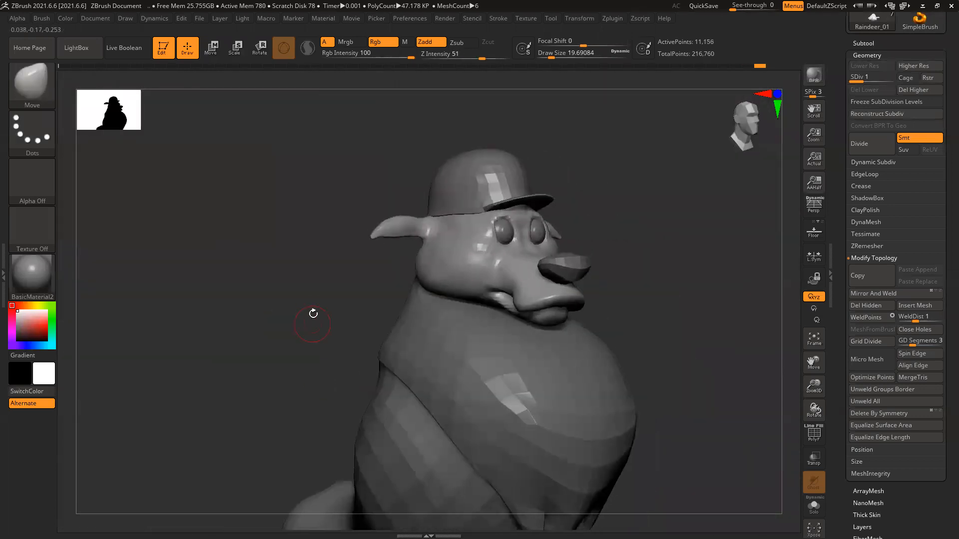
pyautogui.press('d')
pyautogui.press('d')
pyautogui.press('shift')
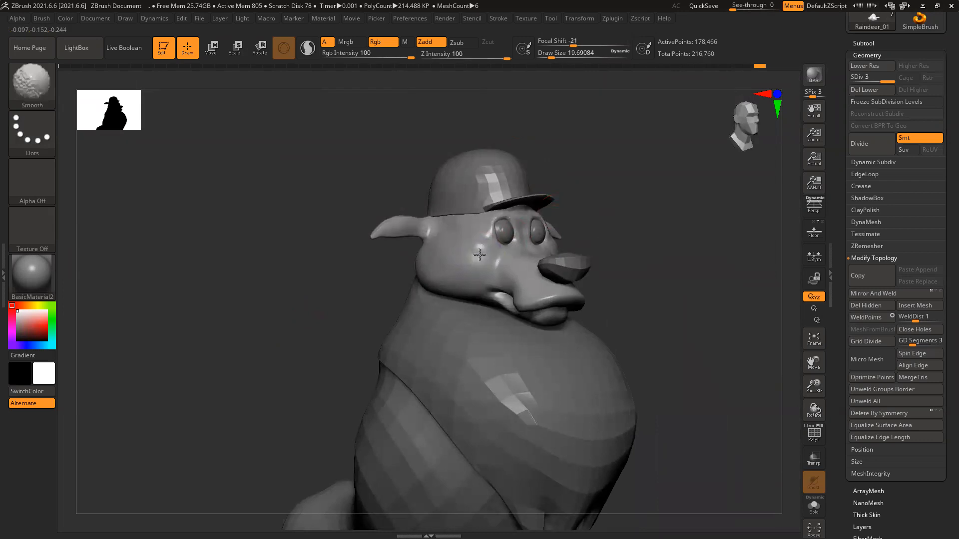
pyautogui.moveTo(612, 240); pyautogui.dragTo(629, 237)
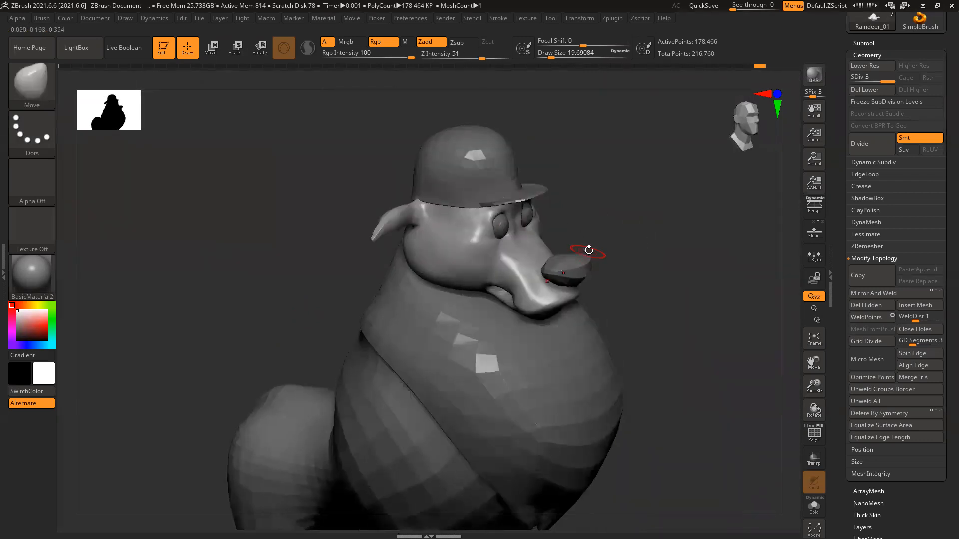
# Smooth the cheek surface beside the eye socket, and subdivide the head mesh to level 4.
pyautogui.moveTo(589, 249)
pyautogui.keyDown('ctrl'); pyautogui.mouseDown(button='right')
pyautogui.moveTo(737, 209)
pyautogui.moveTo(706, 235)
pyautogui.mouseUp(button='right'); pyautogui.keyUp('ctrl')
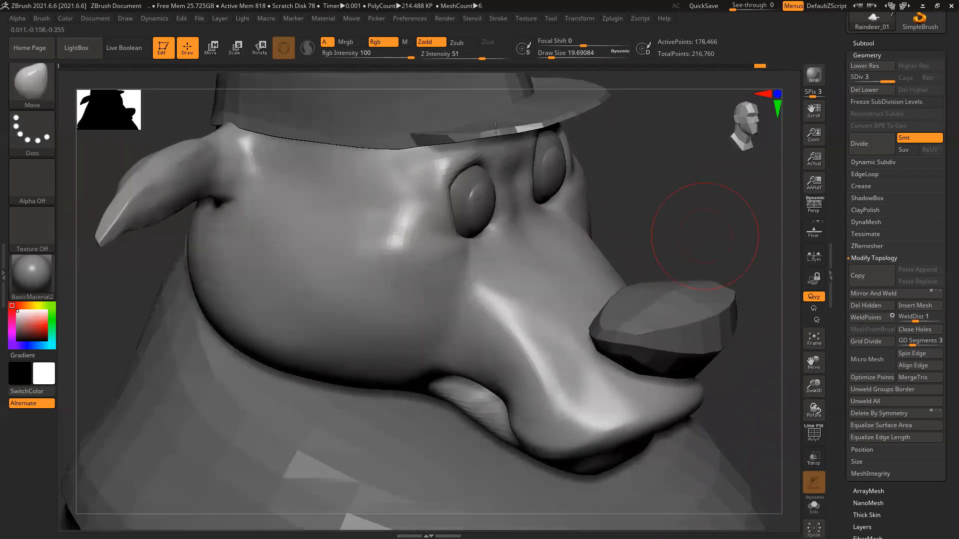
pyautogui.press('shift')
pyautogui.keyDown('shift'); pyautogui.moveTo(405, 242); pyautogui.dragTo(481, 263); pyautogui.keyUp('shift')
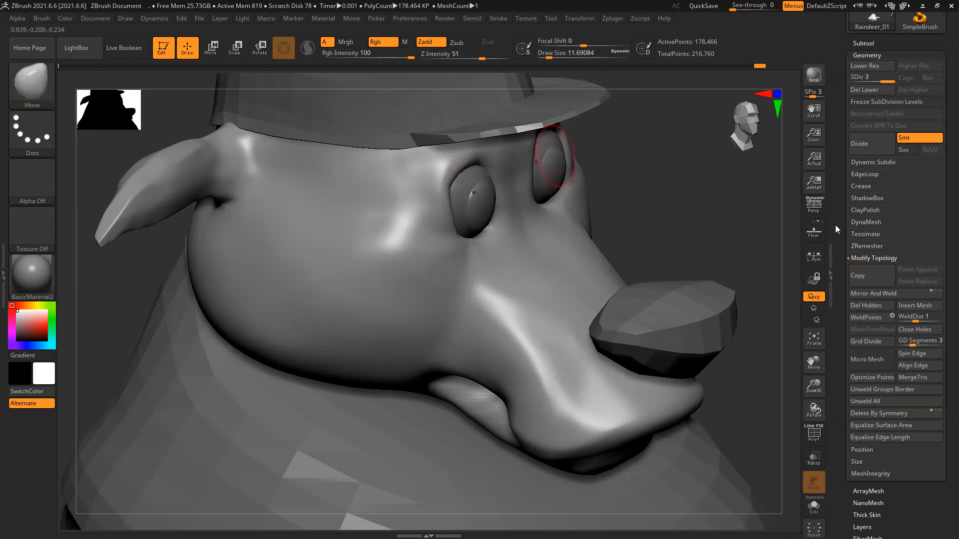
pyautogui.moveTo(626, 202)
pyautogui.mouseDown(button='right')
pyautogui.moveTo(574, 220)
pyautogui.moveTo(503, 188)
pyautogui.moveTo(563, 235)
pyautogui.mouseUp(button='right')
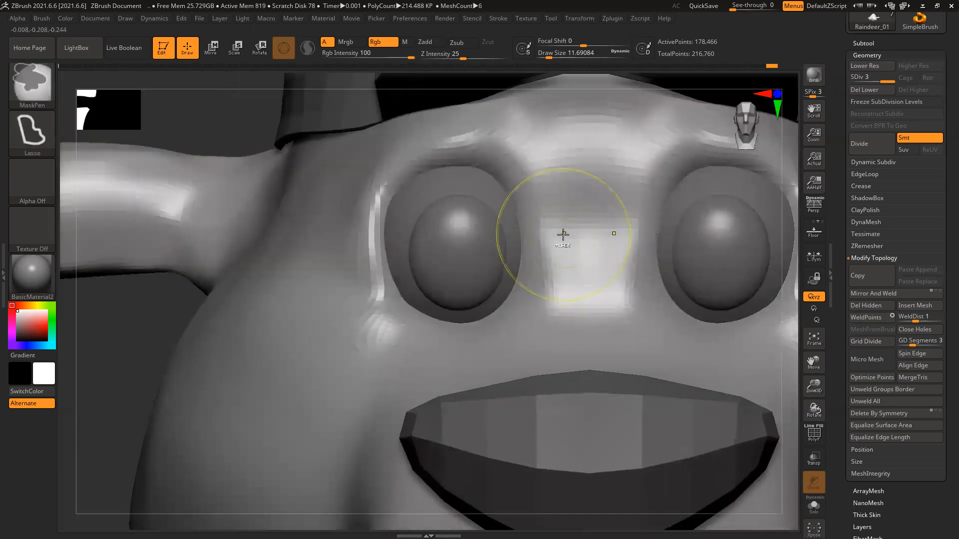
pyautogui.hotkey('ctrl', 'd')
# Carve sharp creases around the rims of both eye sockets using the DamStandard brush at draw size 9.
pyautogui.press('b')
pyautogui.press('d')
pyautogui.press('s')
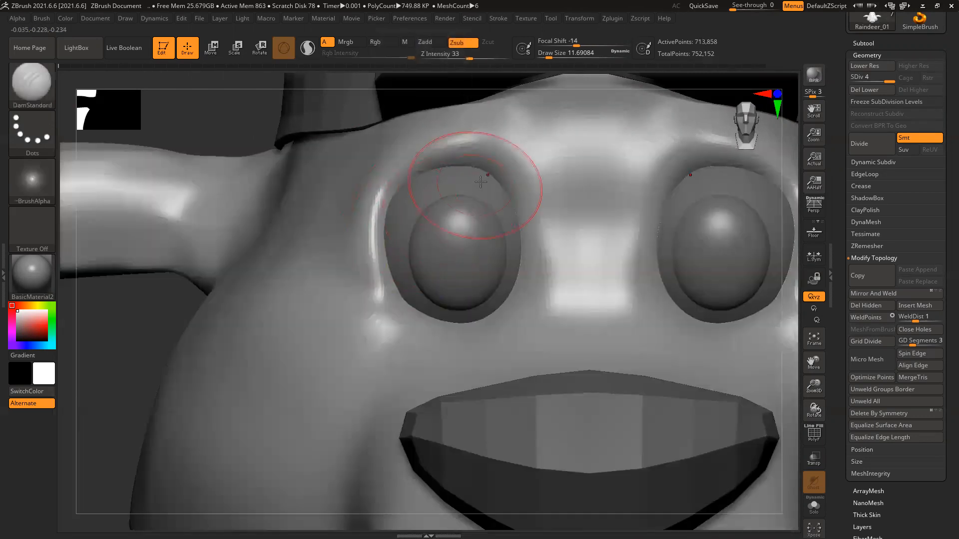
pyautogui.press('[')
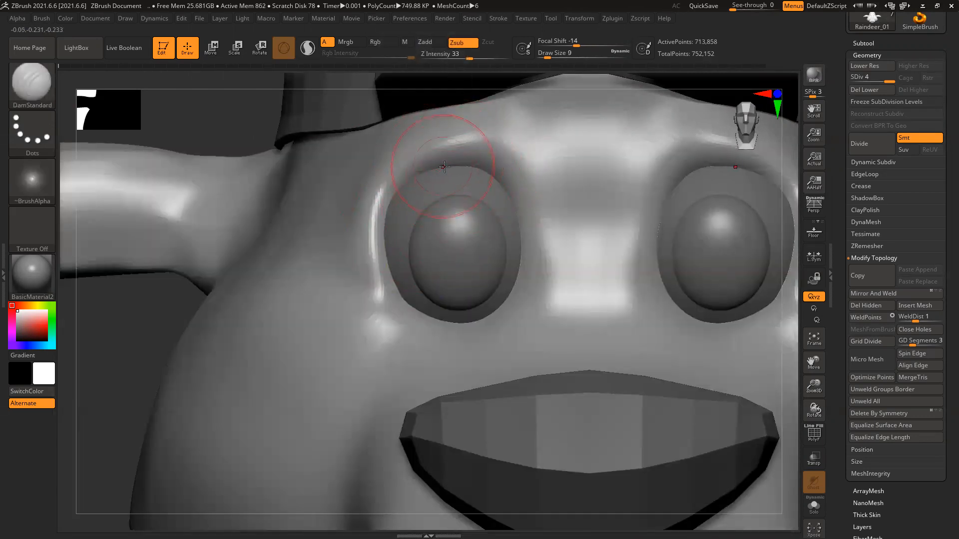
pyautogui.moveTo(450, 150)
pyautogui.mouseDown()
pyautogui.moveTo(385, 189)
pyautogui.moveTo(484, 142)
pyautogui.mouseUp()
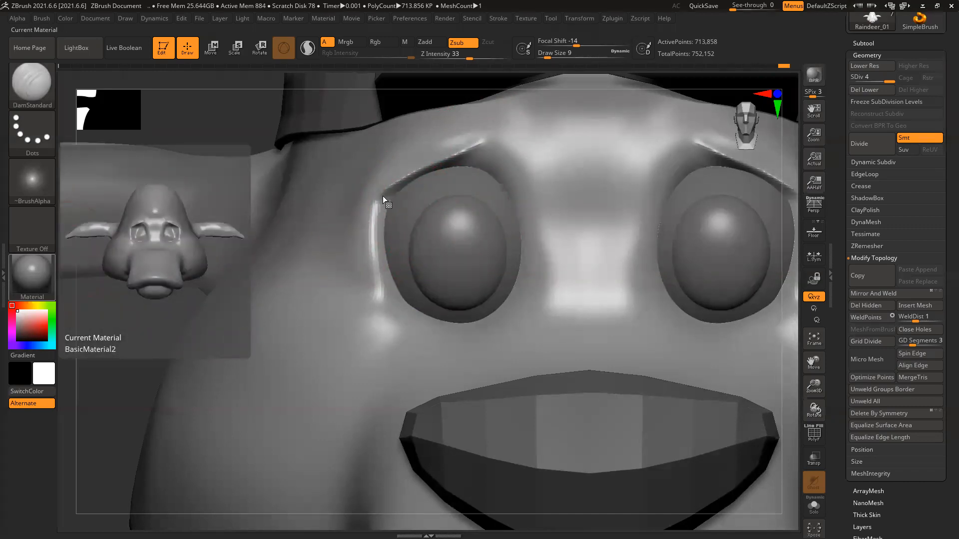
pyautogui.moveTo(377, 196)
pyautogui.mouseDown()
pyautogui.moveTo(381, 290)
pyautogui.moveTo(397, 319)
pyautogui.mouseUp()
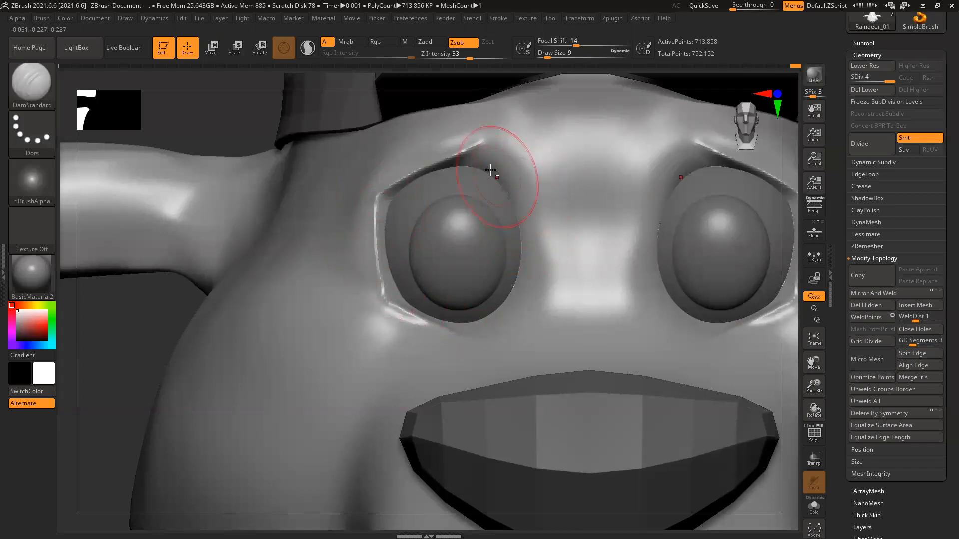
pyautogui.moveTo(494, 166)
pyautogui.mouseDown()
pyautogui.moveTo(518, 214)
pyautogui.moveTo(511, 305)
pyautogui.mouseUp()
pyautogui.moveTo(522, 240); pyautogui.dragTo(520, 288)
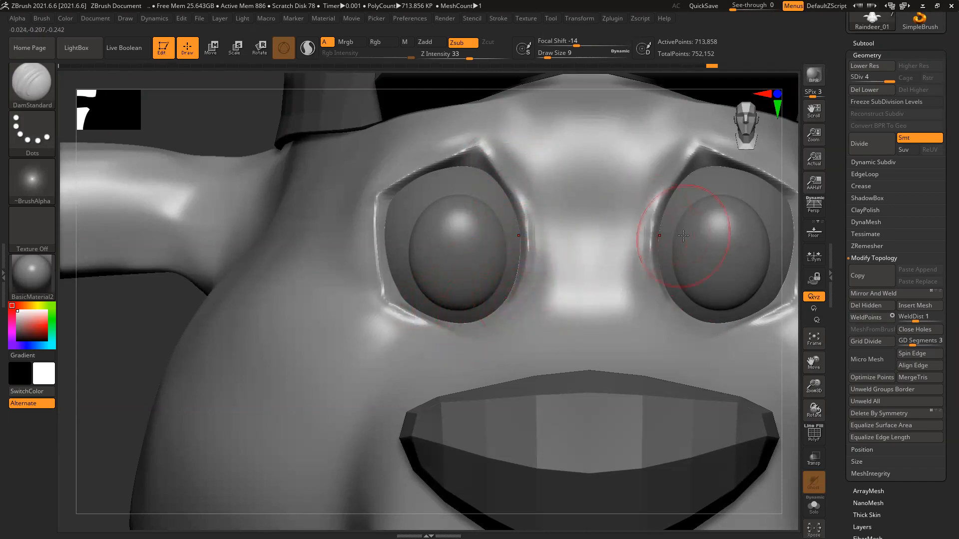
# Move the pupil spheres subtool so the pupil sits at the lower inner corner of its eye and protrudes from it.
pyautogui.keyDown('alt'); pyautogui.click(493, 264); pyautogui.keyUp('alt')
pyautogui.press('w')
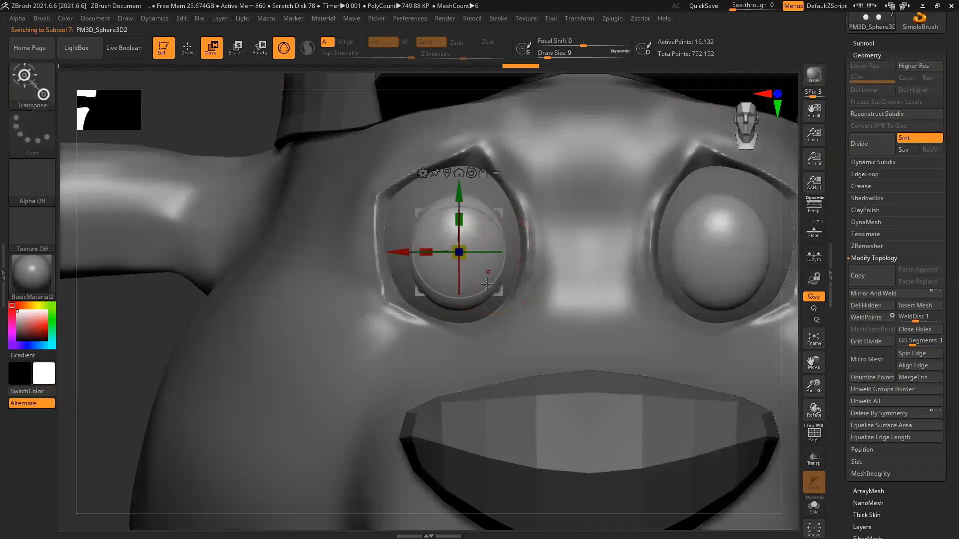
pyautogui.moveTo(502, 294); pyautogui.dragTo(513, 317)
pyautogui.moveTo(153, 321); pyautogui.dragTo(198, 320)
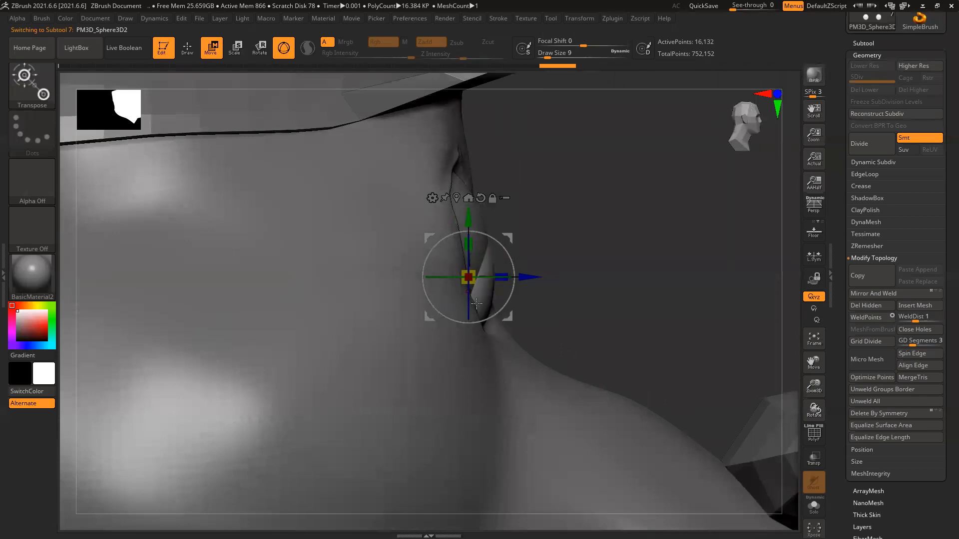
pyautogui.moveTo(532, 279); pyautogui.dragTo(541, 280)
pyautogui.moveTo(604, 298); pyautogui.dragTo(577, 325)
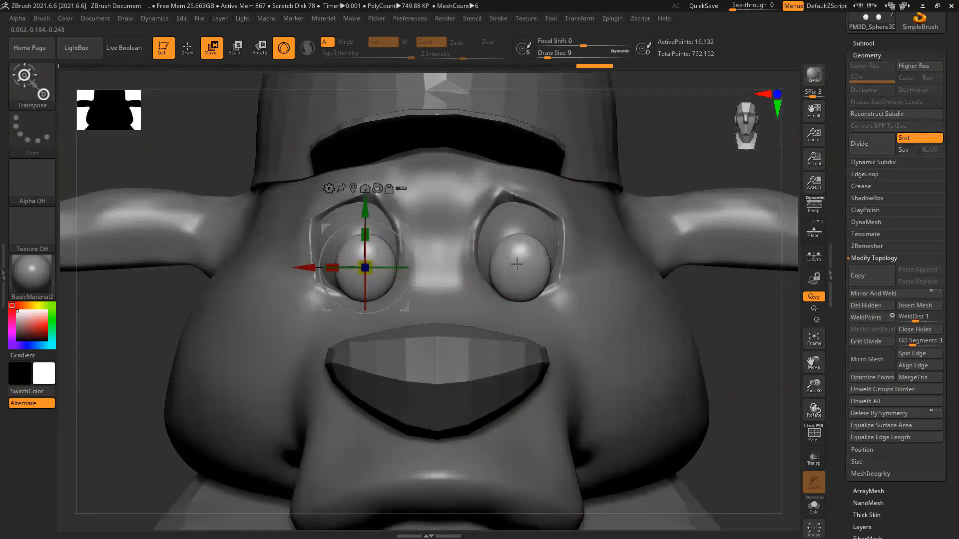
# Delete the misplaced second pupil and mirror the remaining one across the X axis, merged into one SubTool.
pyautogui.press('q')
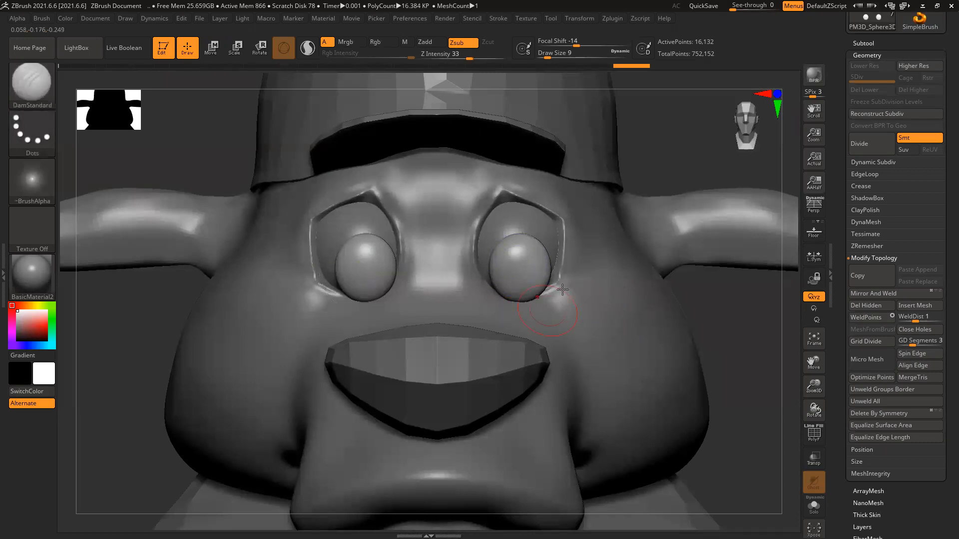
pyautogui.keyDown('ctrl'); pyautogui.keyDown('shift'); pyautogui.moveTo(591, 343); pyautogui.dragTo(474, 212); pyautogui.keyUp('shift'); pyautogui.keyUp('ctrl')
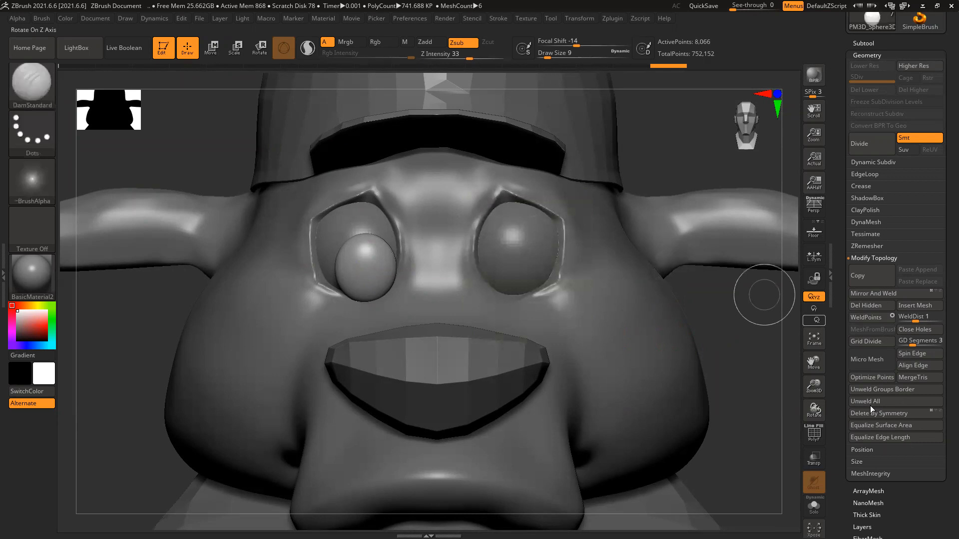
pyautogui.click(867, 307)
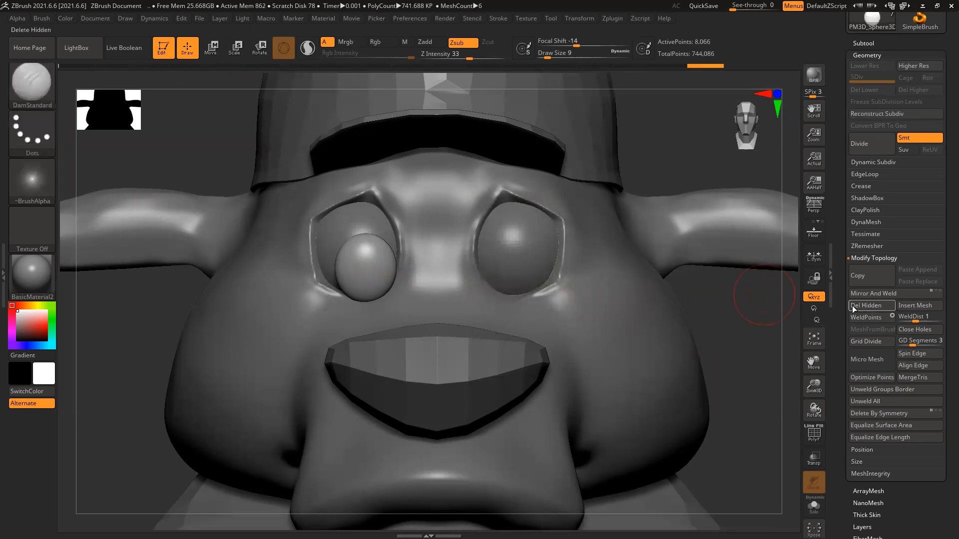
pyautogui.click(618, 19)
pyautogui.click(675, 239)
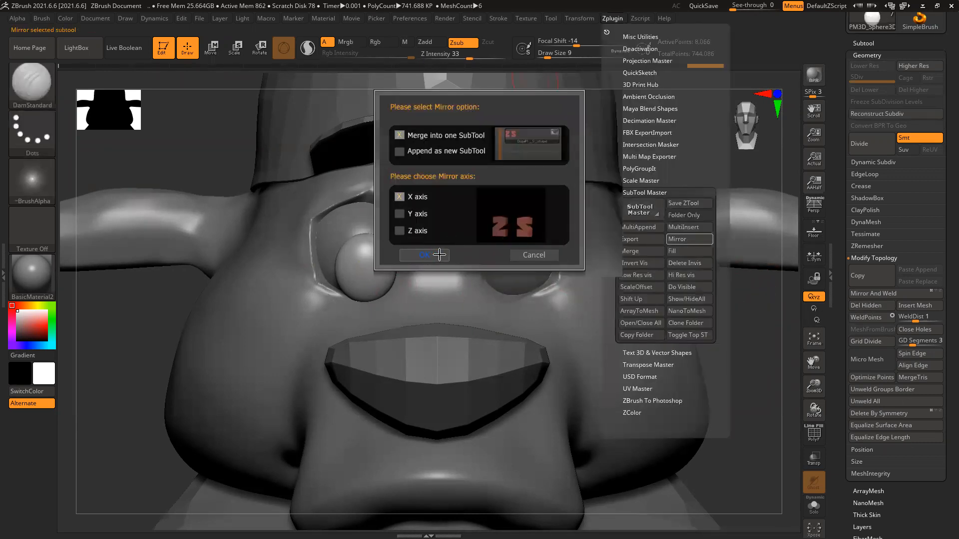
pyautogui.click(425, 253)
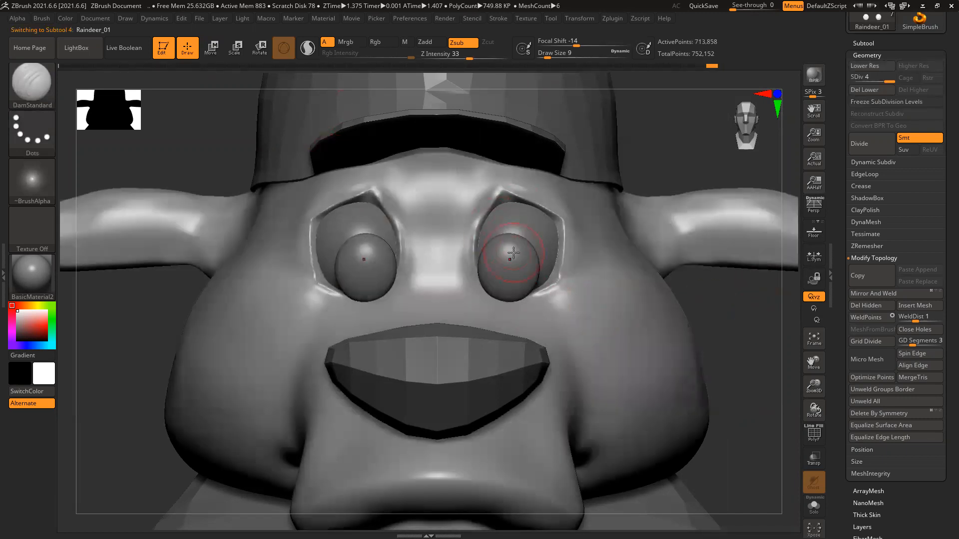
# Deepen the creases at the upper and lower corners of the head's eye sockets with DamStandard at draw size 5.
pyautogui.keyDown('ctrl'); pyautogui.moveTo(341, 212); pyautogui.dragTo(377, 297, button='right'); pyautogui.keyUp('ctrl')
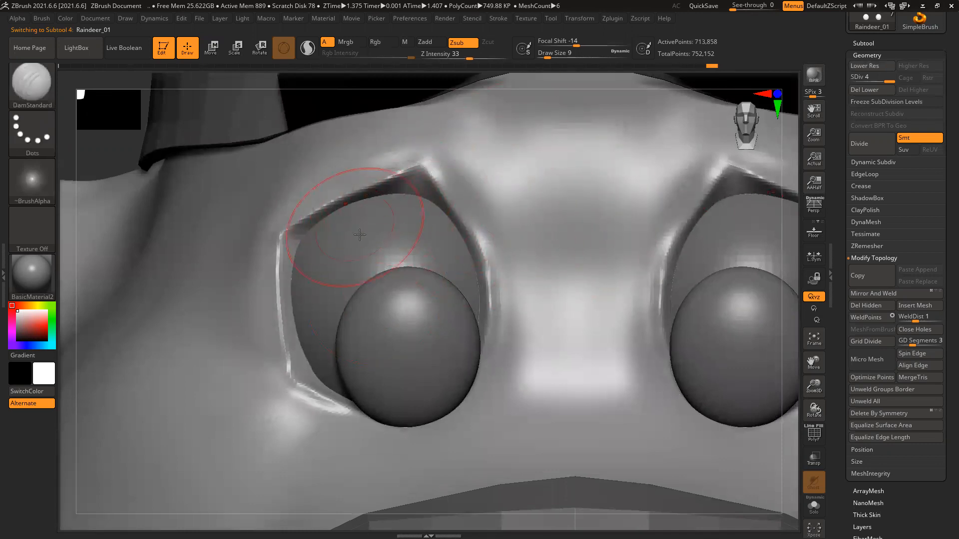
pyautogui.press('[')
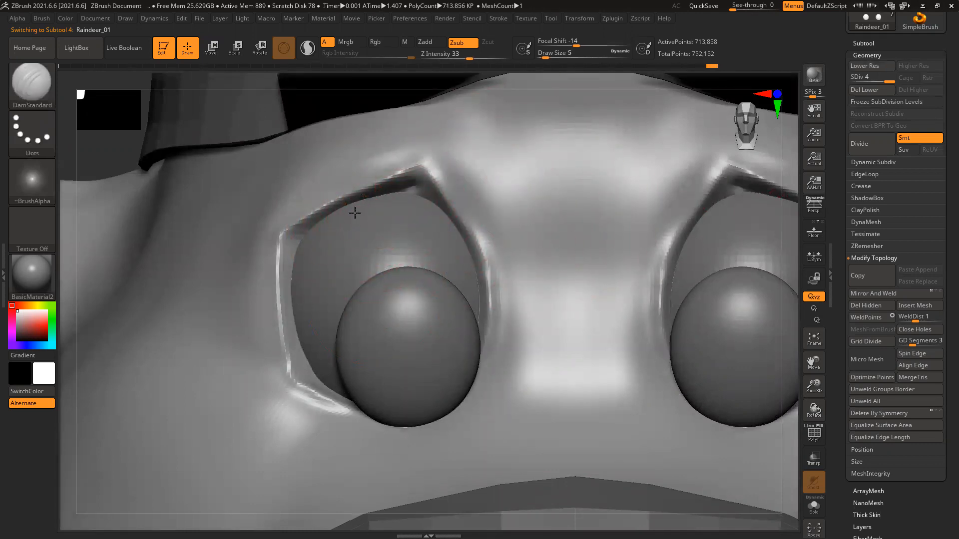
pyautogui.moveTo(419, 184); pyautogui.dragTo(427, 204)
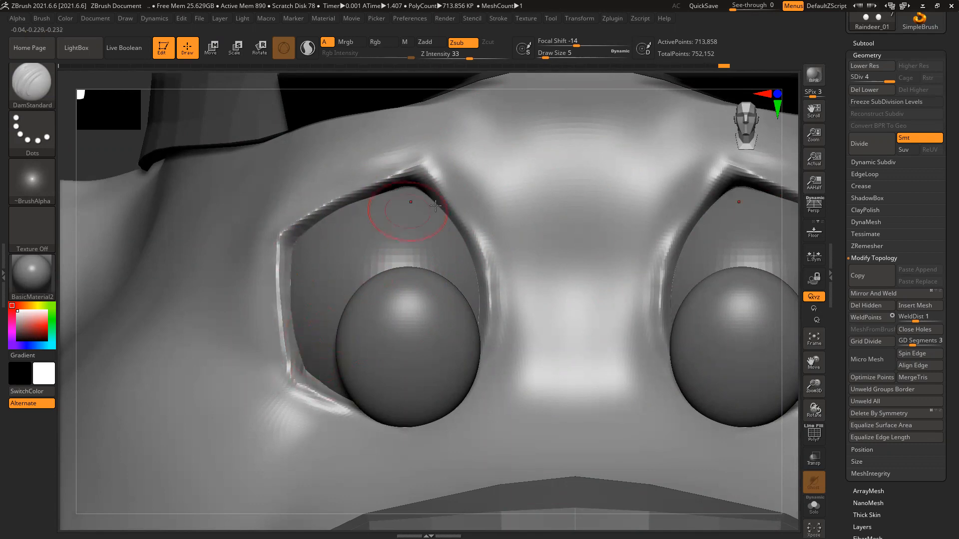
pyautogui.moveTo(418, 186); pyautogui.dragTo(428, 194)
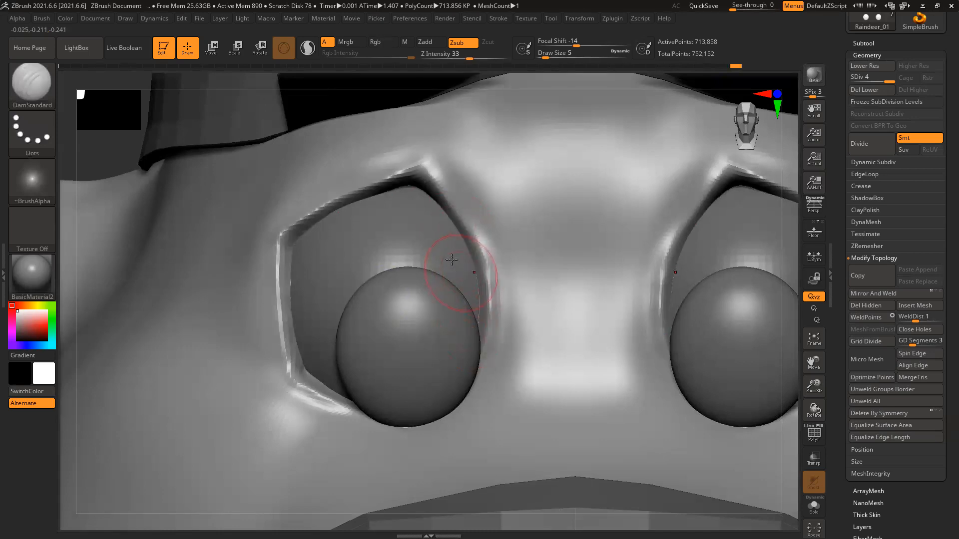
pyautogui.moveTo(359, 401); pyautogui.dragTo(302, 374)
# Smooth the skin along the outer and inner sides of the eye sockets.
pyautogui.moveTo(257, 275)
pyautogui.keyDown('shift'); pyautogui.mouseDown()
pyautogui.moveTo(256, 237)
pyautogui.moveTo(260, 367)
pyautogui.mouseUp(); pyautogui.keyUp('shift')
pyautogui.keyDown('shift'); pyautogui.moveTo(272, 400); pyautogui.dragTo(262, 241); pyautogui.keyUp('shift')
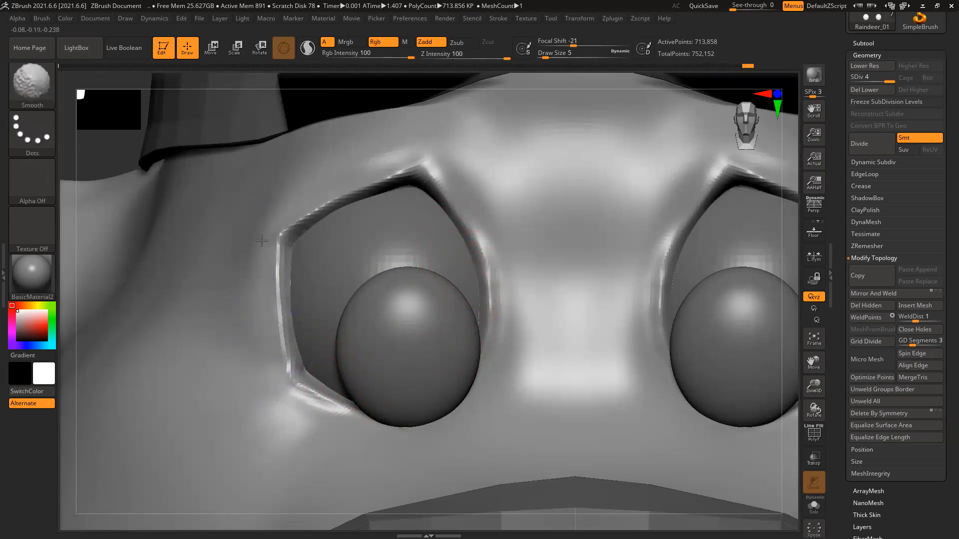
pyautogui.keyDown('shift'); pyautogui.moveTo(521, 287); pyautogui.dragTo(517, 313); pyautogui.keyUp('shift')
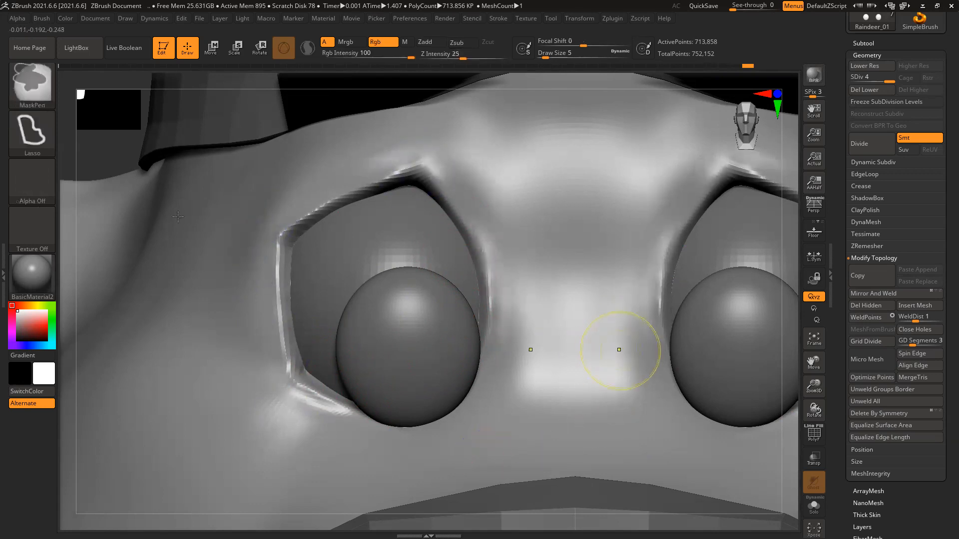
# Compare the whole model's face and eyes with the reindeer reference image 32811018.png in Photos, and return to the eye area.
pyautogui.keyDown('ctrl'); pyautogui.moveTo(620, 349); pyautogui.dragTo(327, 240, button='right'); pyautogui.keyUp('ctrl')
pyautogui.keyDown('alt'); pyautogui.moveTo(606, 454); pyautogui.dragTo(445, 329, button='right'); pyautogui.keyUp('alt')
pyautogui.moveTo(563, 319)
pyautogui.mouseDown()
pyautogui.moveTo(658, 291)
pyautogui.moveTo(267, 338)
pyautogui.mouseUp()
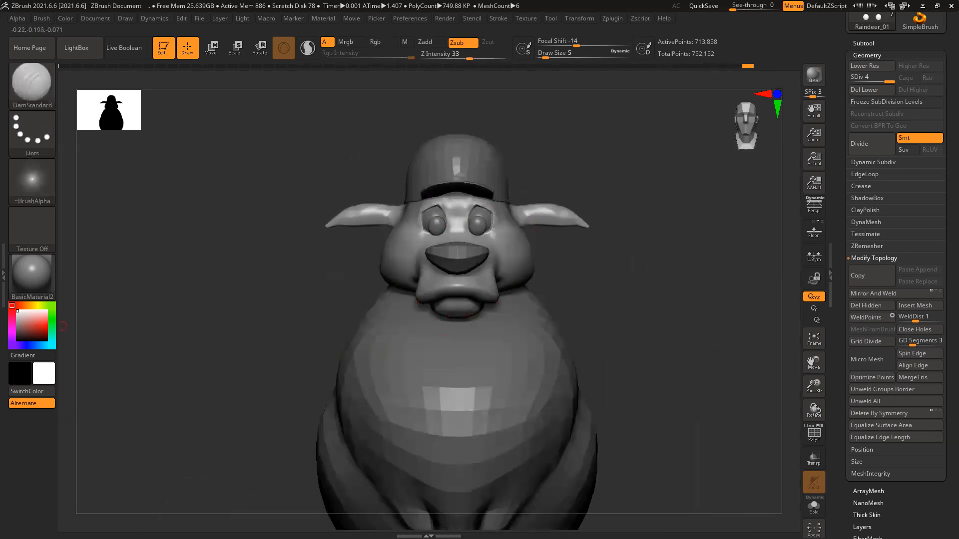
pyautogui.hotkey('alt', 'Tab')
pyautogui.moveTo(220, 300); pyautogui.dragTo(324, 288)
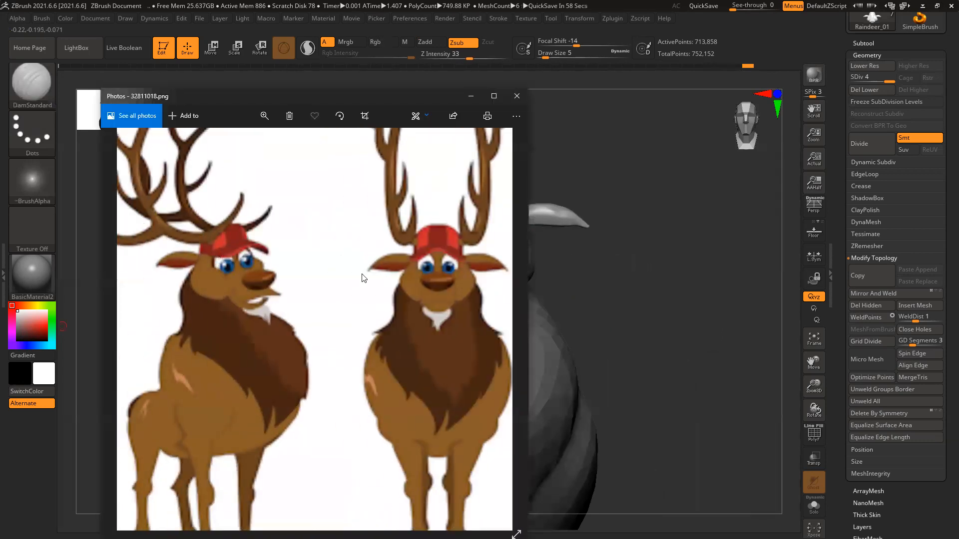
pyautogui.scroll(1, 428, 233)
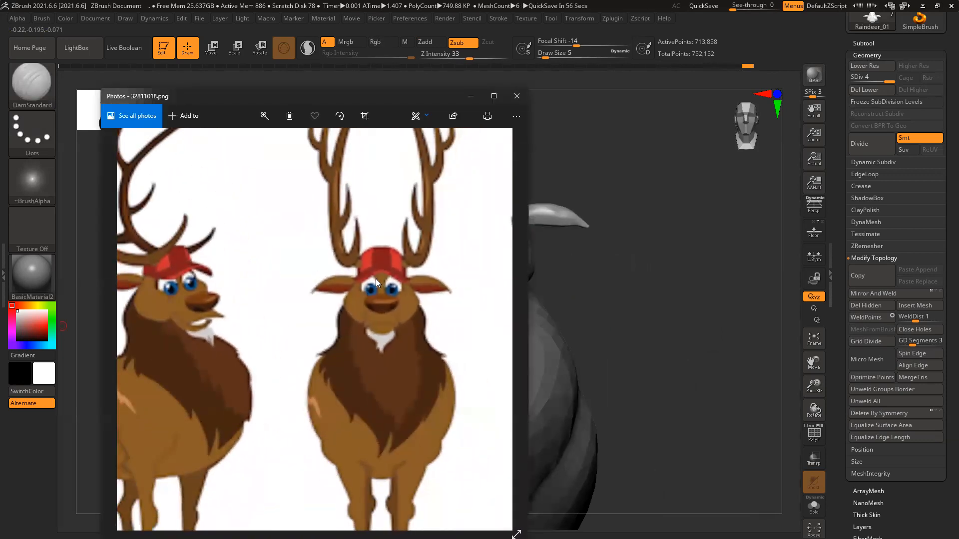
pyautogui.click(472, 96)
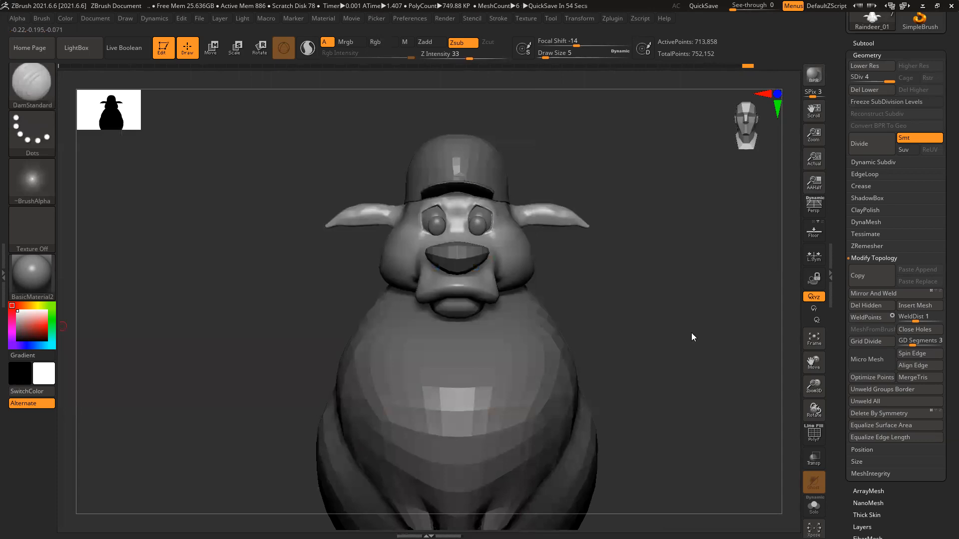
pyautogui.moveTo(624, 328); pyautogui.dragTo(659, 331, button='right')
pyautogui.keyDown('ctrl'); pyautogui.moveTo(617, 304); pyautogui.dragTo(617, 380, button='right'); pyautogui.keyUp('ctrl')
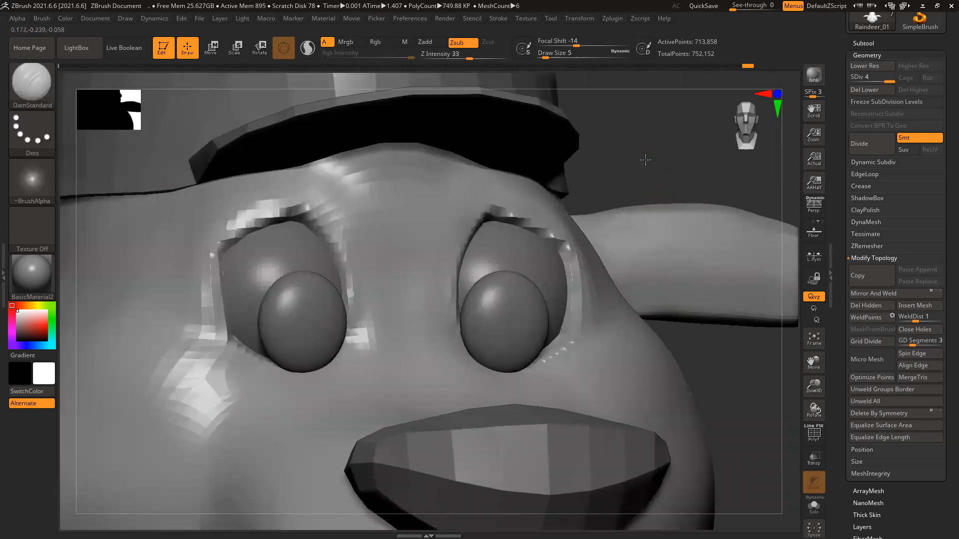
pyautogui.moveTo(645, 160); pyautogui.dragTo(644, 159, button='right')
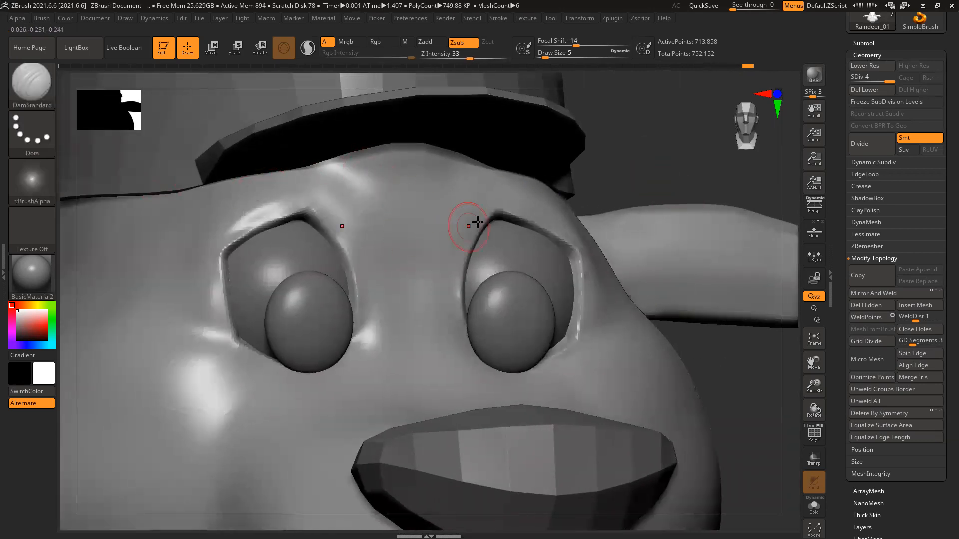
pyautogui.press('b')
pyautogui.press('m')
pyautogui.press('v')
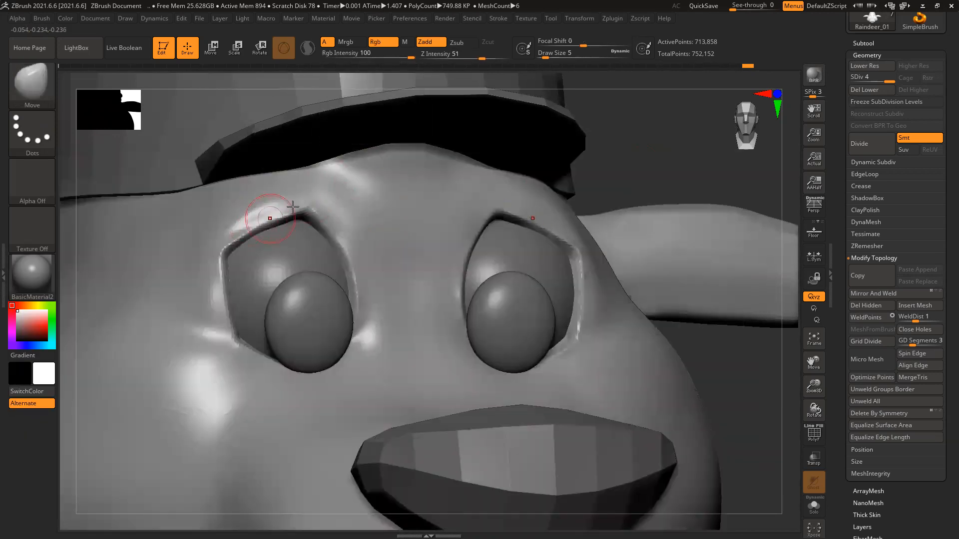
pyautogui.press('ctrl')
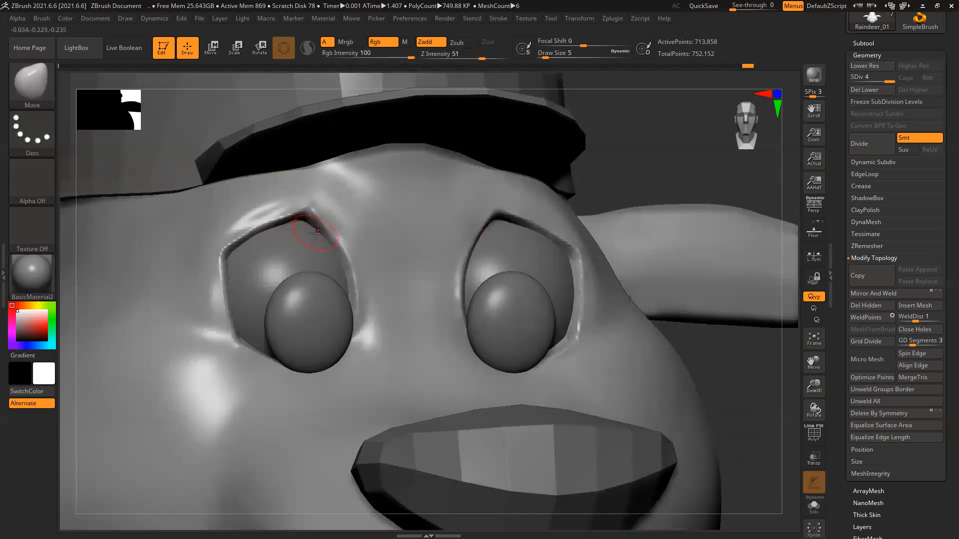
# Build up raised eyelid rims around both eye sockets with the ClayBuildup brush at draw sizes 5 and 8.
pyautogui.press('b')
pyautogui.press('c')
pyautogui.press('b')
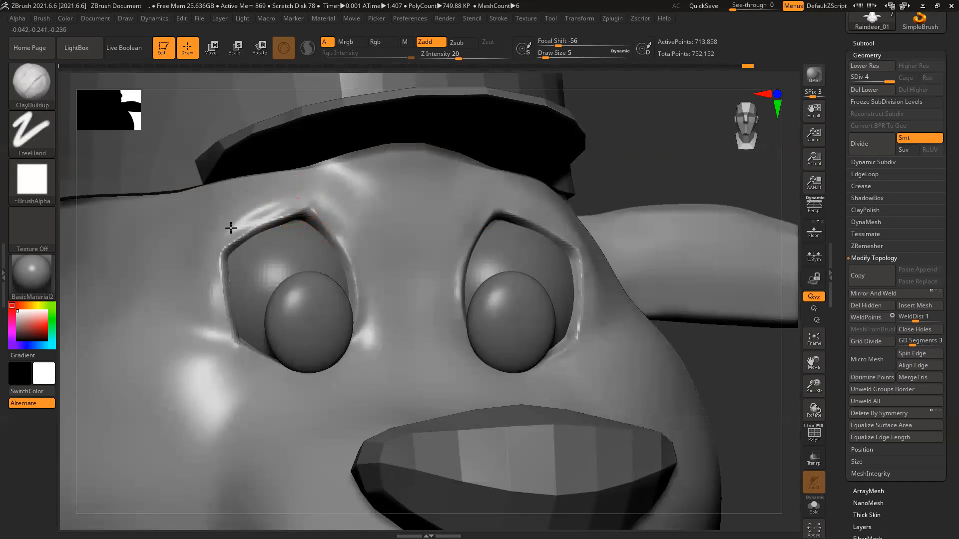
pyautogui.moveTo(281, 207)
pyautogui.mouseDown()
pyautogui.moveTo(319, 202)
pyautogui.moveTo(265, 214)
pyautogui.moveTo(226, 243)
pyautogui.moveTo(215, 302)
pyautogui.mouseUp()
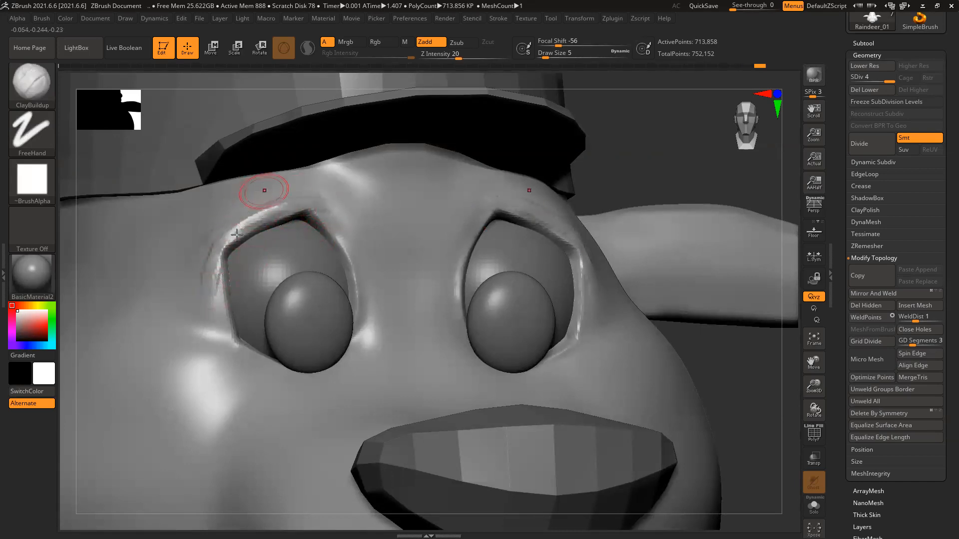
pyautogui.moveTo(218, 267)
pyautogui.mouseDown()
pyautogui.moveTo(216, 300)
pyautogui.moveTo(227, 220)
pyautogui.moveTo(215, 253)
pyautogui.moveTo(316, 208)
pyautogui.moveTo(370, 265)
pyautogui.mouseUp()
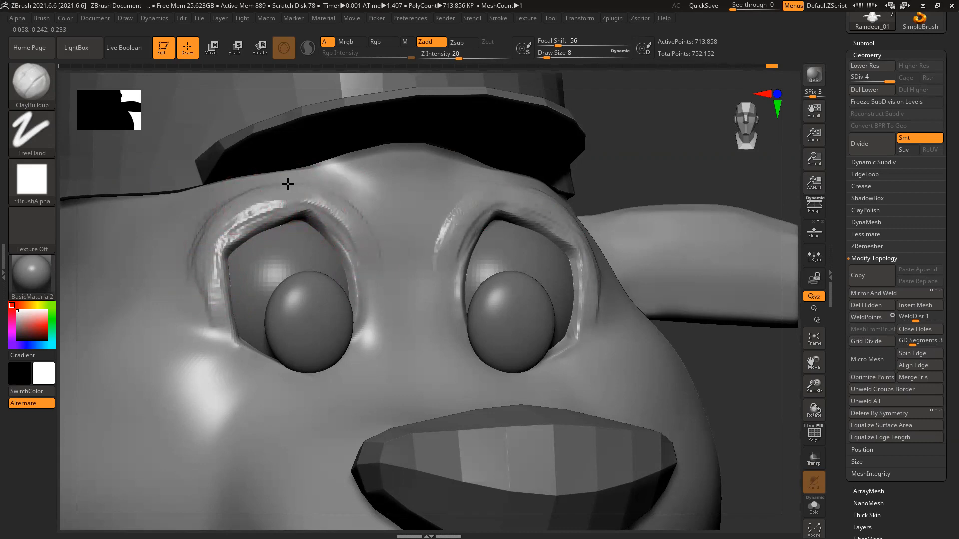
pyautogui.moveTo(291, 181); pyautogui.dragTo(219, 241)
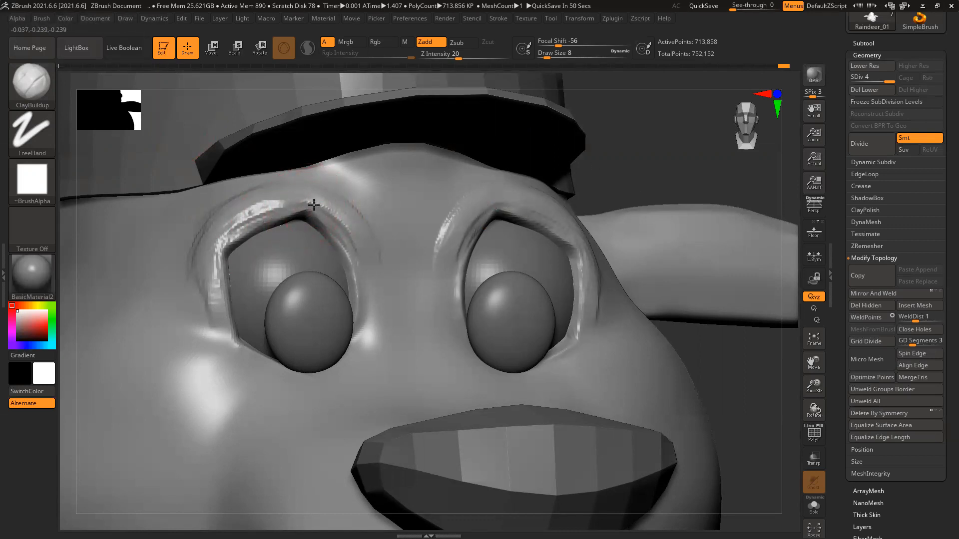
pyautogui.moveTo(236, 222); pyautogui.dragTo(215, 256)
pyautogui.moveTo(207, 308); pyautogui.dragTo(221, 270)
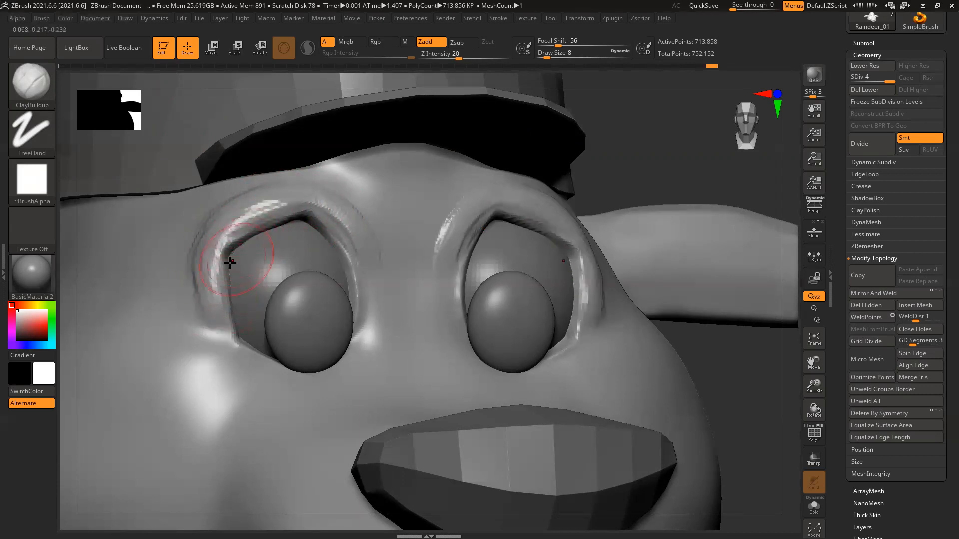
# Thicken the inner side of the eyelid rims with ClayBuildup at draw size 8 and smooth the rims' upper and outer sides.
pyautogui.moveTo(316, 204); pyautogui.dragTo(360, 250)
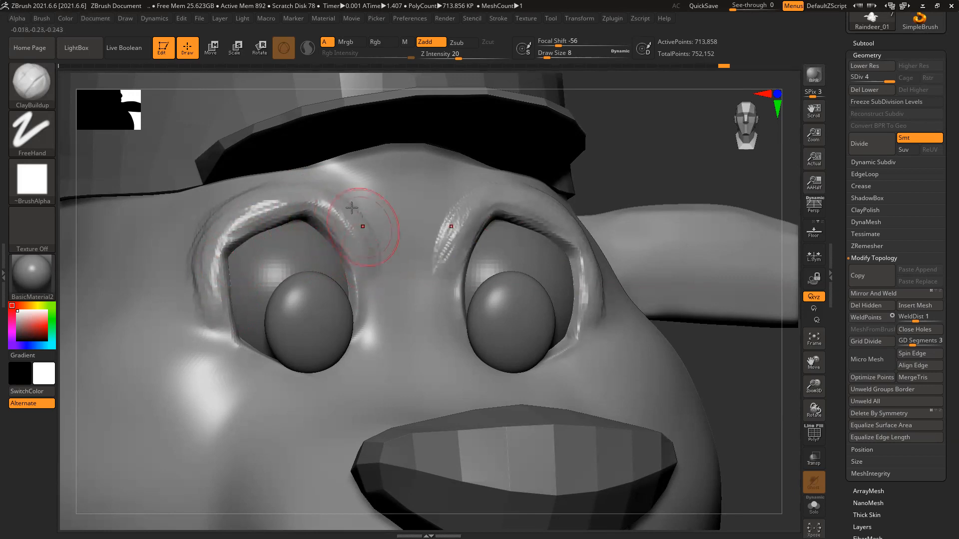
pyautogui.press('shift')
pyautogui.moveTo(284, 181)
pyautogui.keyDown('shift'); pyautogui.mouseDown()
pyautogui.moveTo(272, 210)
pyautogui.moveTo(245, 222)
pyautogui.mouseUp(); pyautogui.keyUp('shift')
pyautogui.keyDown('shift'); pyautogui.moveTo(332, 207); pyautogui.dragTo(204, 322); pyautogui.keyUp('shift')
pyautogui.moveTo(247, 203)
pyautogui.keyDown('shift'); pyautogui.mouseDown()
pyautogui.moveTo(214, 280)
pyautogui.moveTo(215, 239)
pyautogui.moveTo(201, 265)
pyautogui.moveTo(207, 296)
pyautogui.mouseUp(); pyautogui.keyUp('shift')
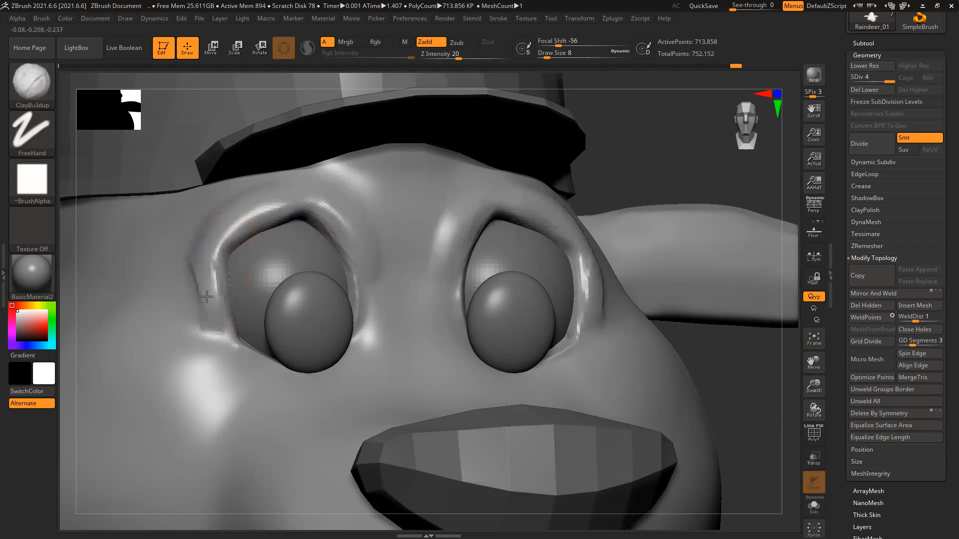
# Build up more clay along the upper outer eyelid rims and the inner brow ridges beside the nose bridge.
pyautogui.moveTo(208, 248)
pyautogui.mouseDown()
pyautogui.moveTo(280, 205)
pyautogui.moveTo(229, 221)
pyautogui.moveTo(214, 251)
pyautogui.moveTo(258, 216)
pyautogui.moveTo(240, 219)
pyautogui.mouseUp()
pyautogui.moveTo(241, 219); pyautogui.dragTo(260, 218)
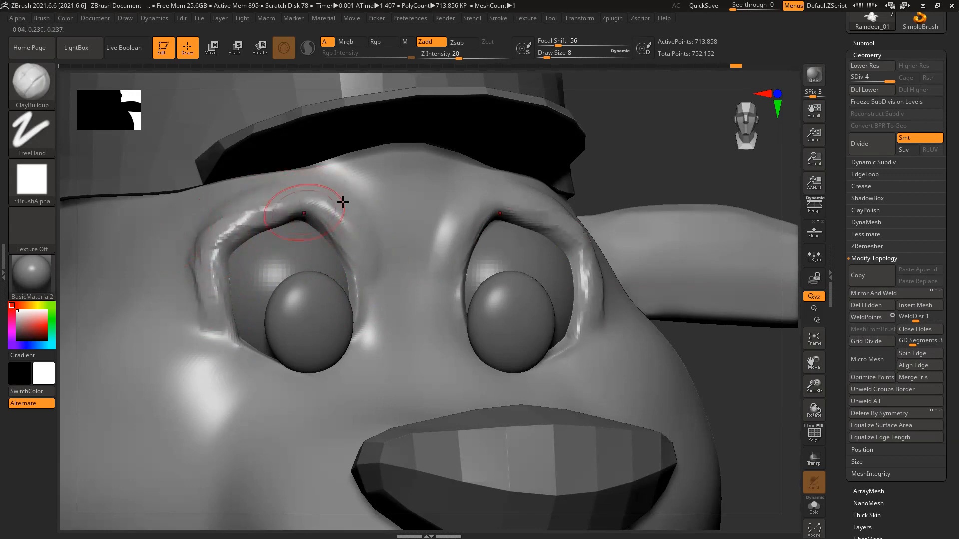
pyautogui.moveTo(653, 146)
pyautogui.mouseDown()
pyautogui.moveTo(299, 228)
pyautogui.moveTo(272, 220)
pyautogui.moveTo(286, 218)
pyautogui.moveTo(288, 201)
pyautogui.moveTo(321, 204)
pyautogui.mouseUp()
pyautogui.moveTo(373, 221)
pyautogui.mouseDown()
pyautogui.moveTo(349, 214)
pyautogui.moveTo(362, 235)
pyautogui.moveTo(343, 236)
pyautogui.moveTo(357, 266)
pyautogui.mouseUp()
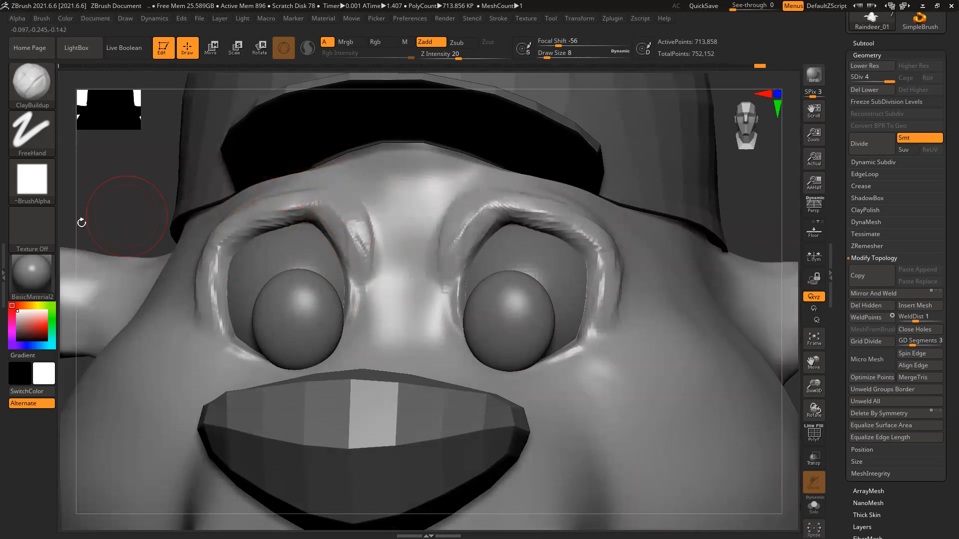
# Isolate the head, add clay over the upper eyelids, and smooth the rims around both eye sockets.
pyautogui.click(816, 507)
pyautogui.moveTo(736, 186)
pyautogui.mouseDown()
pyautogui.moveTo(752, 211)
pyautogui.moveTo(779, 209)
pyautogui.mouseUp()
pyautogui.moveTo(301, 208)
pyautogui.mouseDown()
pyautogui.moveTo(338, 197)
pyautogui.moveTo(248, 223)
pyautogui.moveTo(240, 286)
pyautogui.moveTo(304, 198)
pyautogui.moveTo(359, 198)
pyautogui.mouseUp()
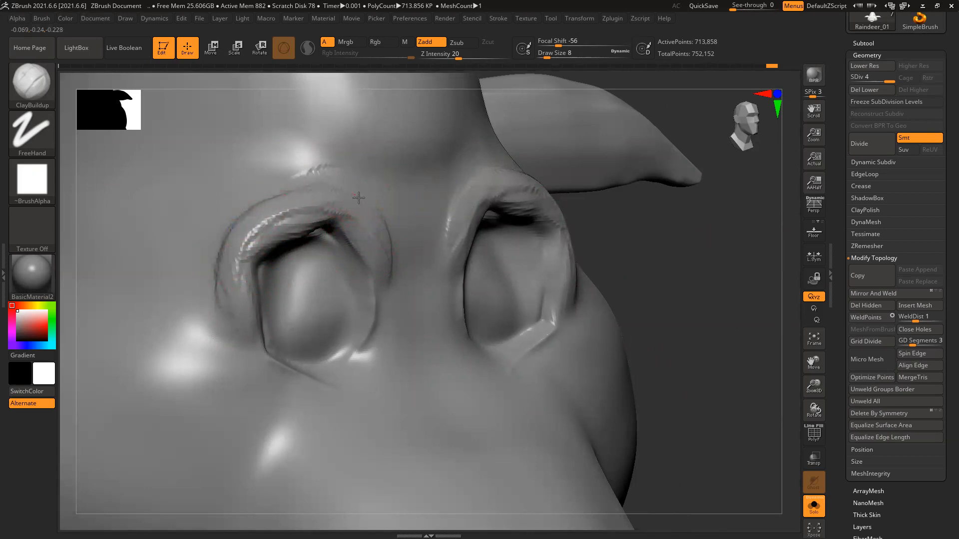
pyautogui.moveTo(303, 181)
pyautogui.mouseDown()
pyautogui.moveTo(240, 215)
pyautogui.moveTo(211, 263)
pyautogui.moveTo(244, 207)
pyautogui.moveTo(330, 181)
pyautogui.moveTo(314, 175)
pyautogui.moveTo(216, 242)
pyautogui.moveTo(202, 282)
pyautogui.moveTo(208, 317)
pyautogui.mouseUp()
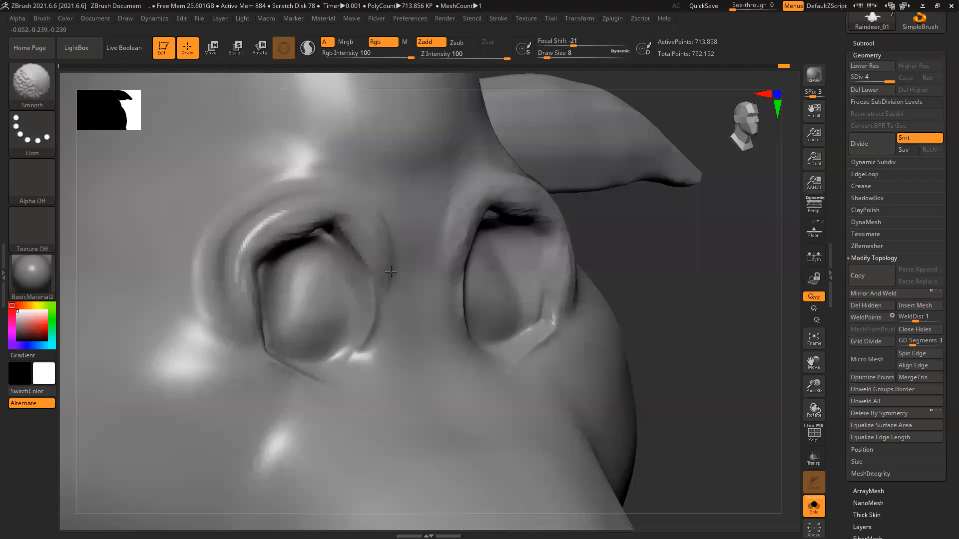
pyautogui.moveTo(256, 305)
pyautogui.keyDown('shift'); pyautogui.mouseDown()
pyautogui.moveTo(300, 239)
pyautogui.moveTo(268, 284)
pyautogui.mouseUp(); pyautogui.keyUp('shift')
pyautogui.keyDown('shift'); pyautogui.moveTo(349, 319); pyautogui.dragTo(331, 252); pyautogui.keyUp('shift')
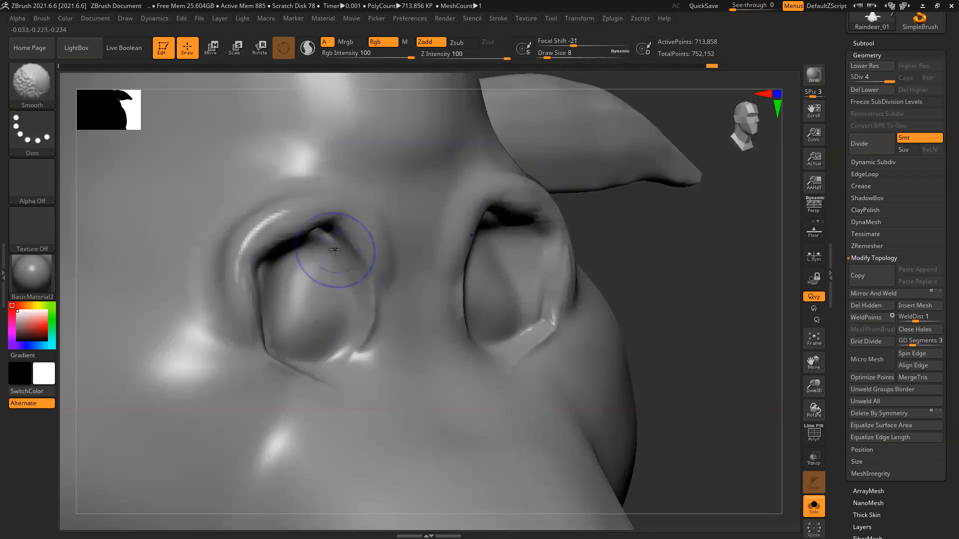
# Show all parts again, compare the front of the whole model with the reindeer reference image, and inspect the eyes up close.
pyautogui.click(819, 519)
pyautogui.moveTo(720, 433)
pyautogui.keyDown('ctrl'); pyautogui.mouseDown(button='right')
pyautogui.moveTo(638, 325)
pyautogui.moveTo(550, 389)
pyautogui.mouseUp(button='right'); pyautogui.keyUp('ctrl')
pyautogui.moveTo(644, 433)
pyautogui.keyDown('alt'); pyautogui.mouseDown(button='right')
pyautogui.moveTo(646, 379)
pyautogui.moveTo(543, 370)
pyautogui.mouseUp(button='right'); pyautogui.keyUp('alt')
pyautogui.moveTo(606, 340)
pyautogui.mouseDown(button='right')
pyautogui.moveTo(606, 316)
pyautogui.moveTo(619, 338)
pyautogui.mouseUp(button='right')
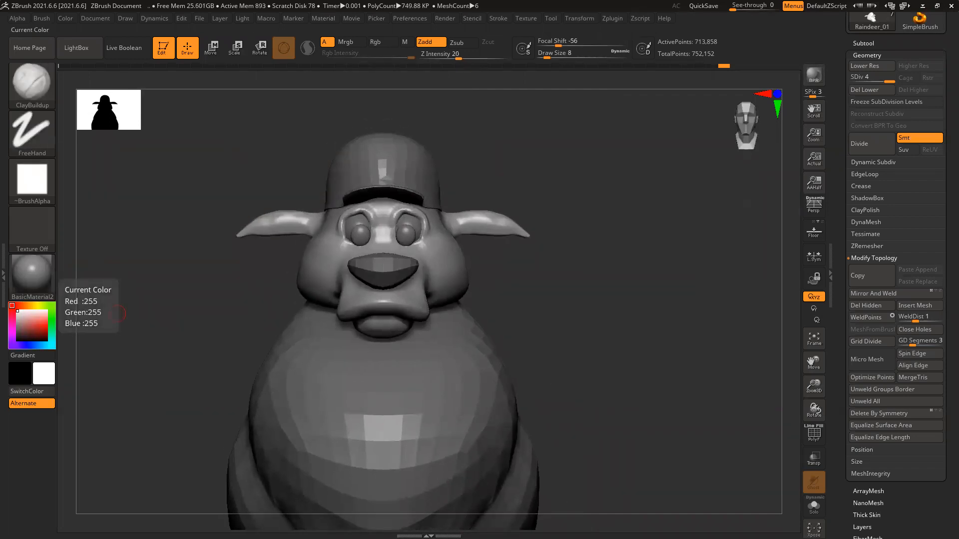
pyautogui.hotkey('alt', 'Tab')
pyautogui.scroll(5, 254, 229)
pyautogui.scroll(-3, 228, 232)
pyautogui.moveTo(639, 394); pyautogui.dragTo(750, 397, button='right')
pyautogui.keyDown('ctrl'); pyautogui.moveTo(398, 229); pyautogui.dragTo(561, 375, button='right'); pyautogui.keyUp('ctrl')
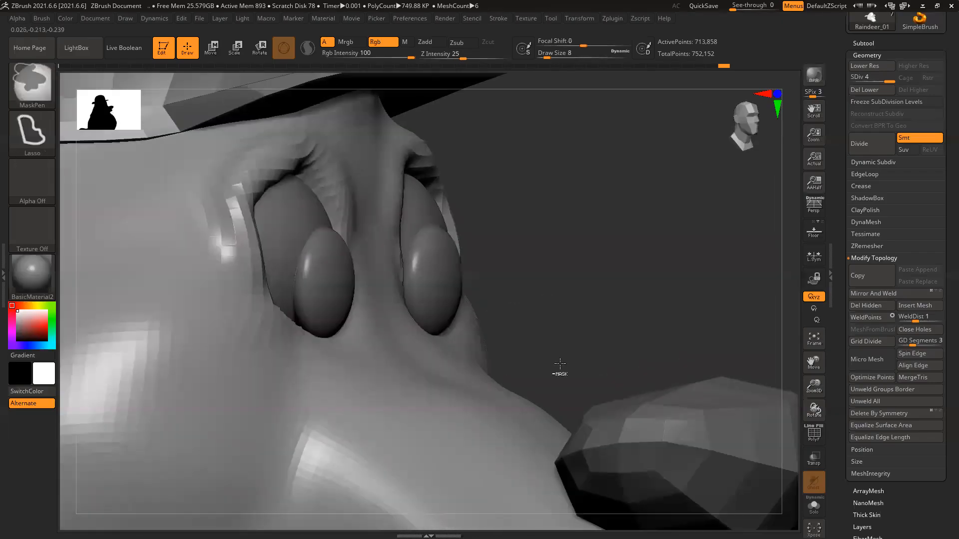
# Roll the head's undo history back to the state before the raised eyelid rims were built up.
pyautogui.moveTo(724, 66)
pyautogui.mouseDown()
pyautogui.moveTo(525, 74)
pyautogui.moveTo(632, 81)
pyautogui.moveTo(607, 81)
pyautogui.mouseUp()
pyautogui.moveTo(700, 252); pyautogui.dragTo(682, 252)
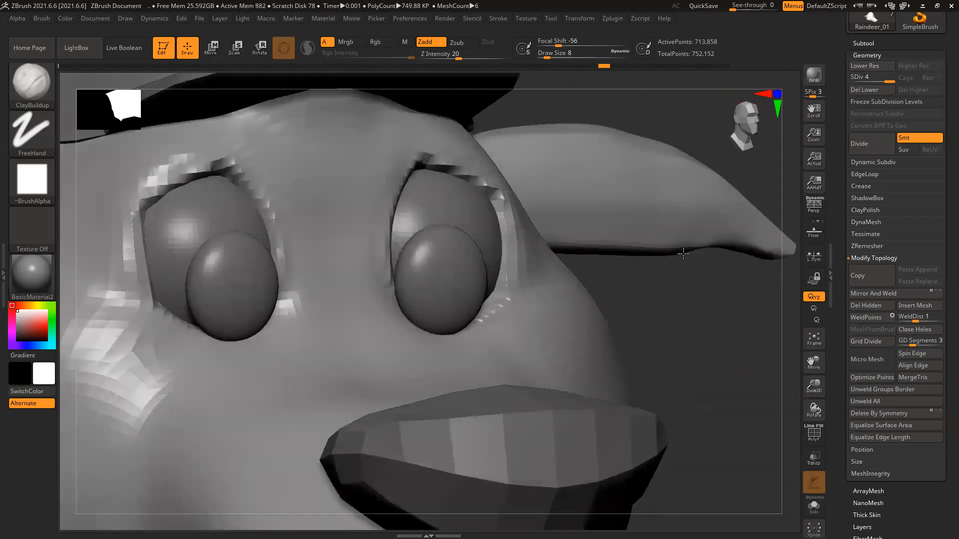
# Build up subtler rims along the upper and outer eye sockets with ClayBuildup, discarding the newer undo history, and smooth them.
pyautogui.press('b')
pyautogui.press('c')
pyautogui.press('b')
pyautogui.moveTo(201, 163); pyautogui.dragTo(208, 144)
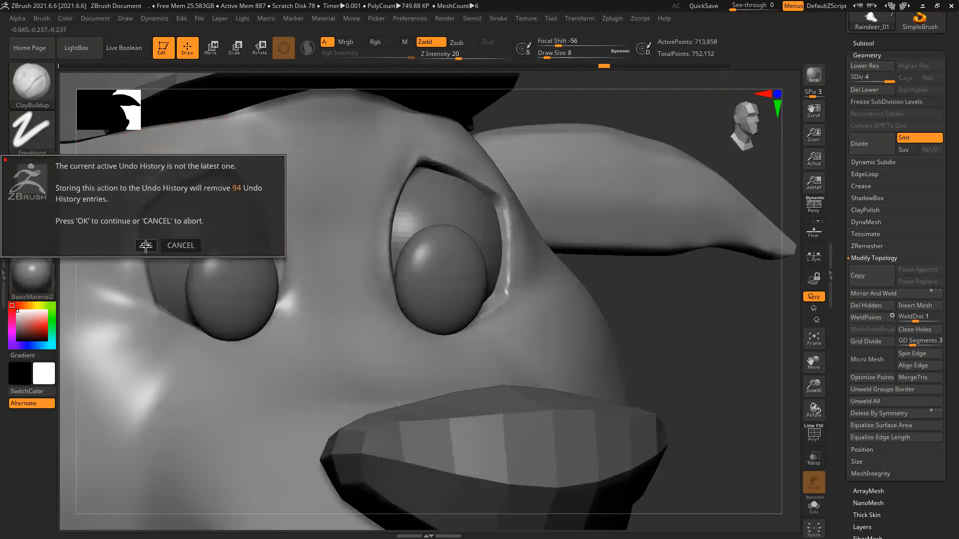
pyautogui.click(145, 246)
pyautogui.keyDown('shift'); pyautogui.moveTo(164, 168); pyautogui.dragTo(178, 157); pyautogui.keyUp('shift')
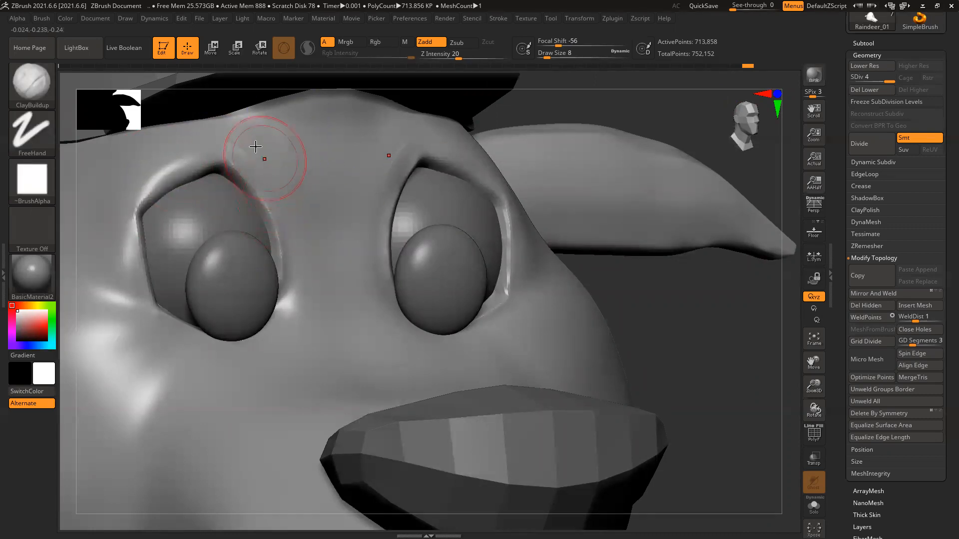
pyautogui.moveTo(184, 168)
pyautogui.mouseDown()
pyautogui.moveTo(126, 180)
pyautogui.moveTo(133, 295)
pyautogui.moveTo(222, 158)
pyautogui.moveTo(140, 194)
pyautogui.mouseUp()
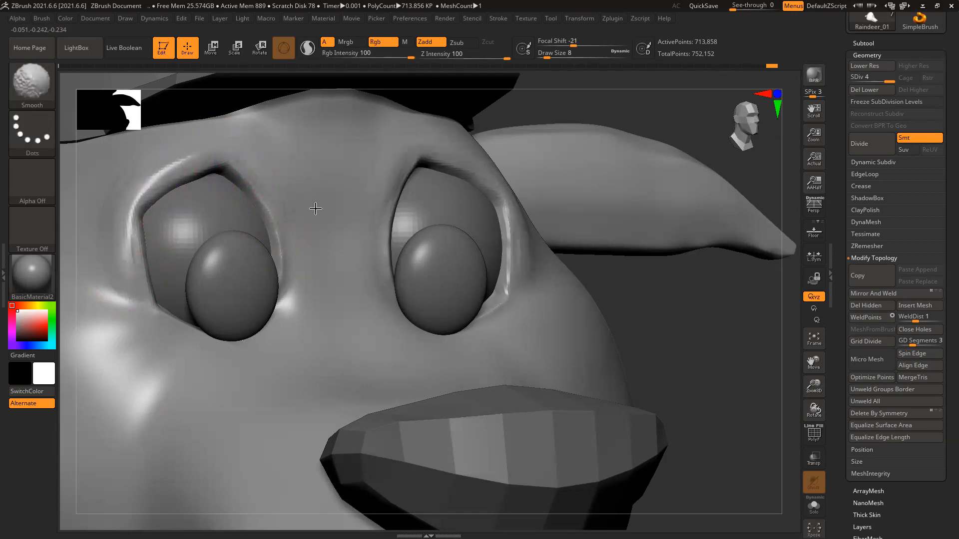
pyautogui.keyDown('shift'); pyautogui.moveTo(123, 220); pyautogui.dragTo(248, 138); pyautogui.keyUp('shift')
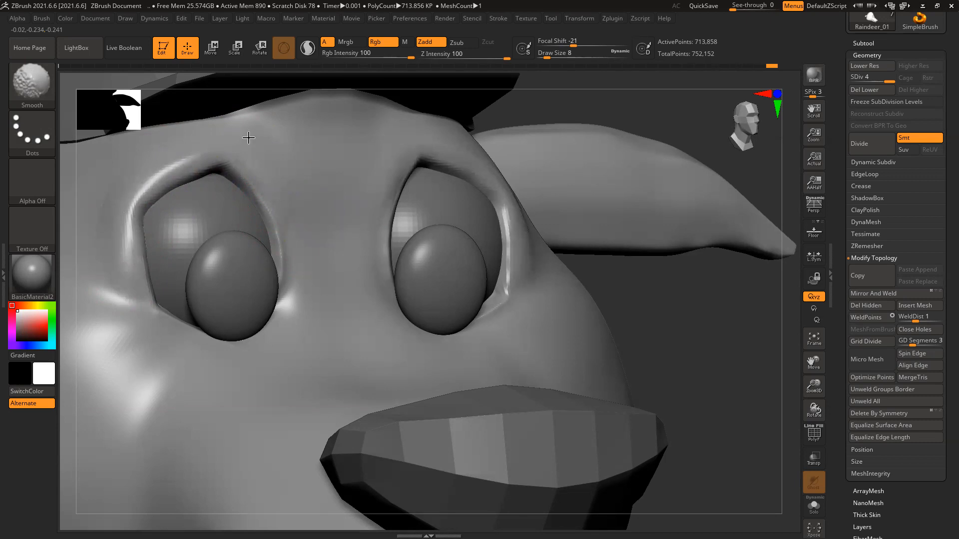
# Lower the head to subdivision level 2 and push in the muzzle's bridge in side view with the Move brush at draw size 38.
pyautogui.press('f')
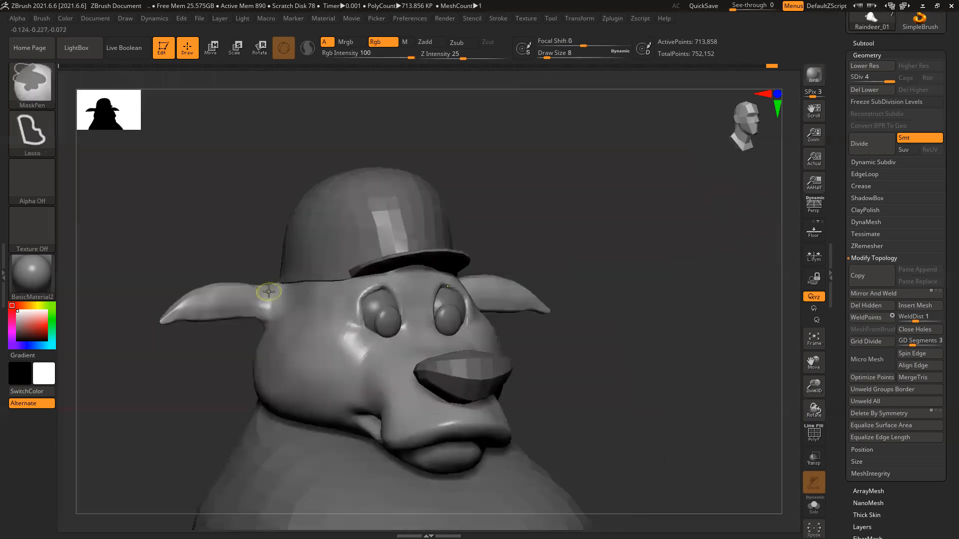
pyautogui.moveTo(650, 307); pyautogui.dragTo(625, 387)
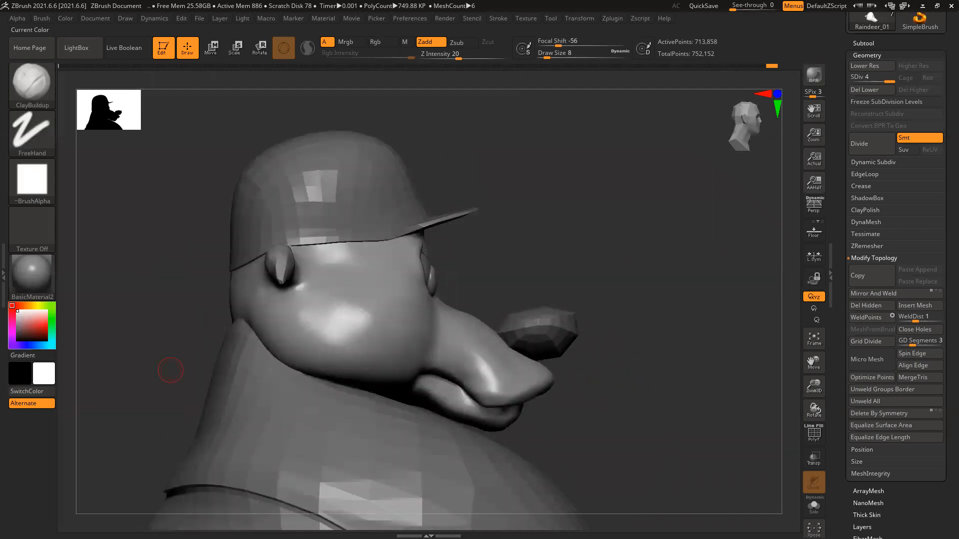
pyautogui.press('ctrl')
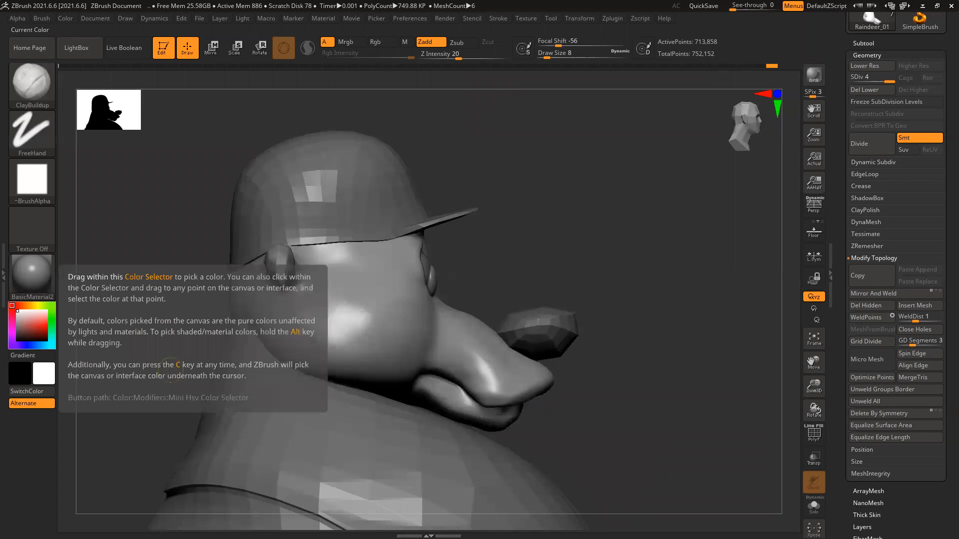
pyautogui.keyDown('alt'); pyautogui.moveTo(638, 400); pyautogui.dragTo(630, 343); pyautogui.keyUp('alt')
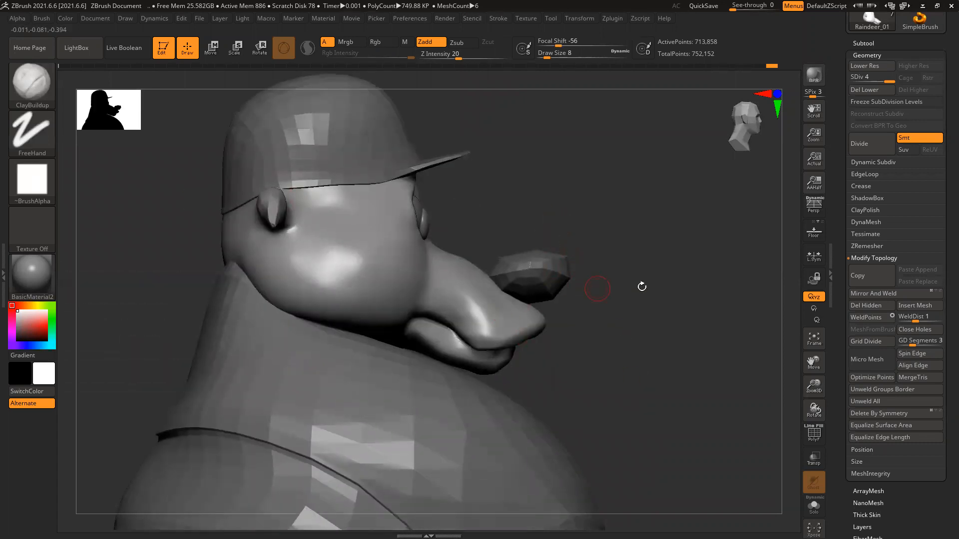
pyautogui.keyDown('alt'); pyautogui.moveTo(469, 289); pyautogui.dragTo(513, 327); pyautogui.keyUp('alt')
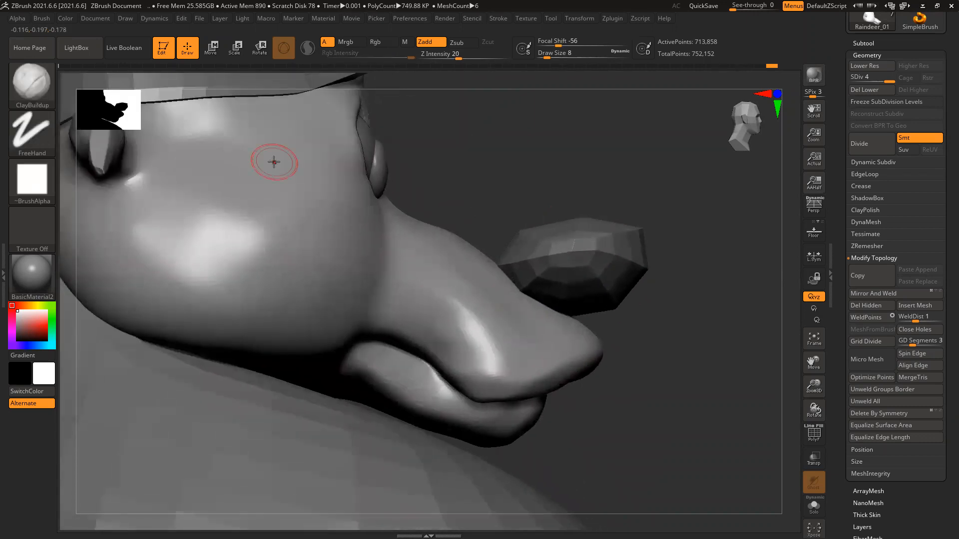
pyautogui.press('b')
pyautogui.click(567, 167)
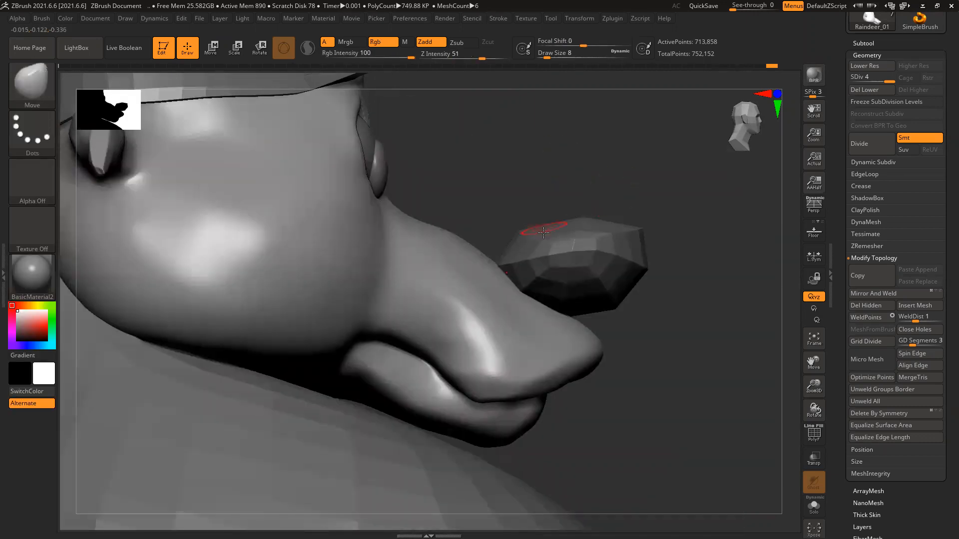
pyautogui.hotkey('shift', 'd')
pyautogui.hotkey('shift', 'd')
pyautogui.press(']')
pyautogui.press('[')
pyautogui.press('[')
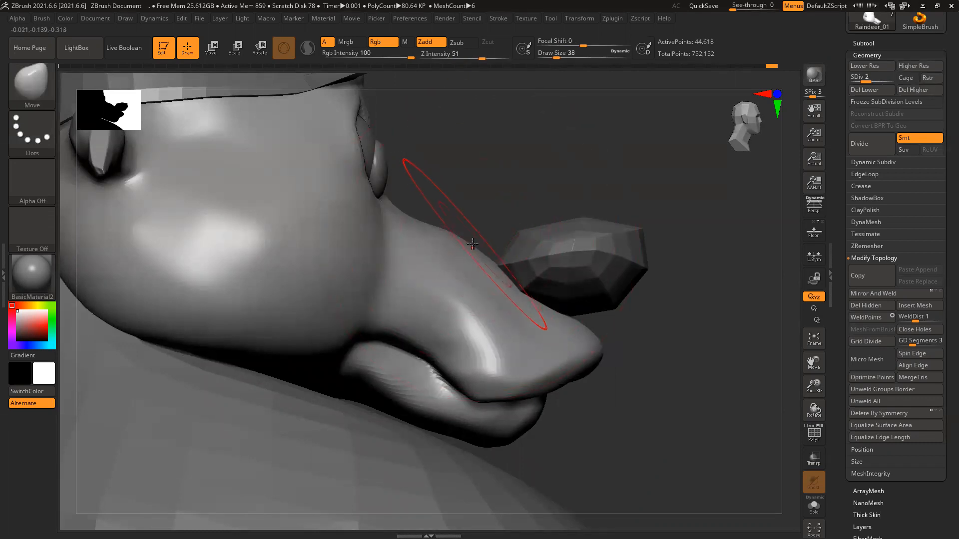
pyautogui.moveTo(471, 246); pyautogui.dragTo(461, 257)
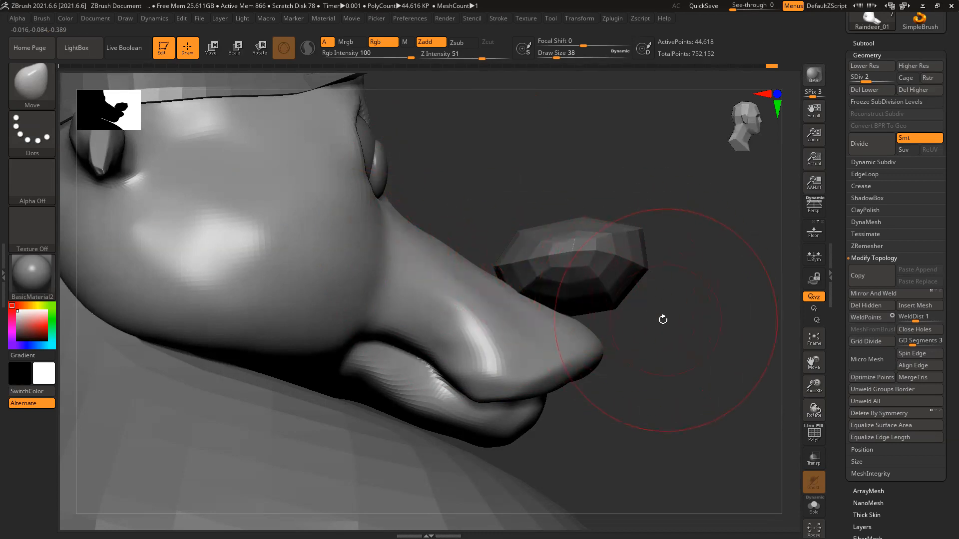
# Pull the muzzle tip forward and down with the Move brush, then reshape the upper lip and mouth corner at draw size 18.
pyautogui.moveTo(682, 343)
pyautogui.keyDown('alt'); pyautogui.mouseDown()
pyautogui.moveTo(636, 304)
pyautogui.moveTo(643, 298)
pyautogui.mouseUp(); pyautogui.keyUp('alt')
pyautogui.press('[')
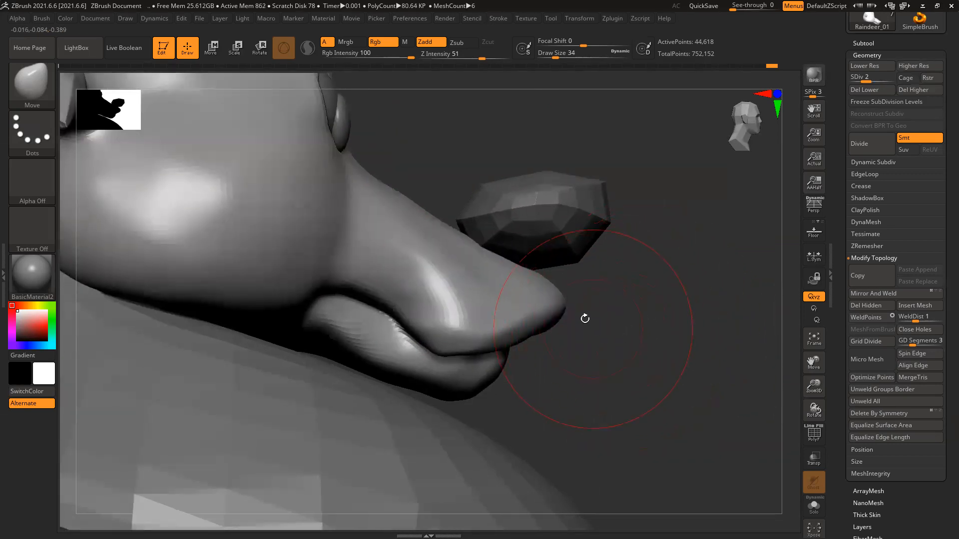
pyautogui.moveTo(563, 306); pyautogui.dragTo(574, 314)
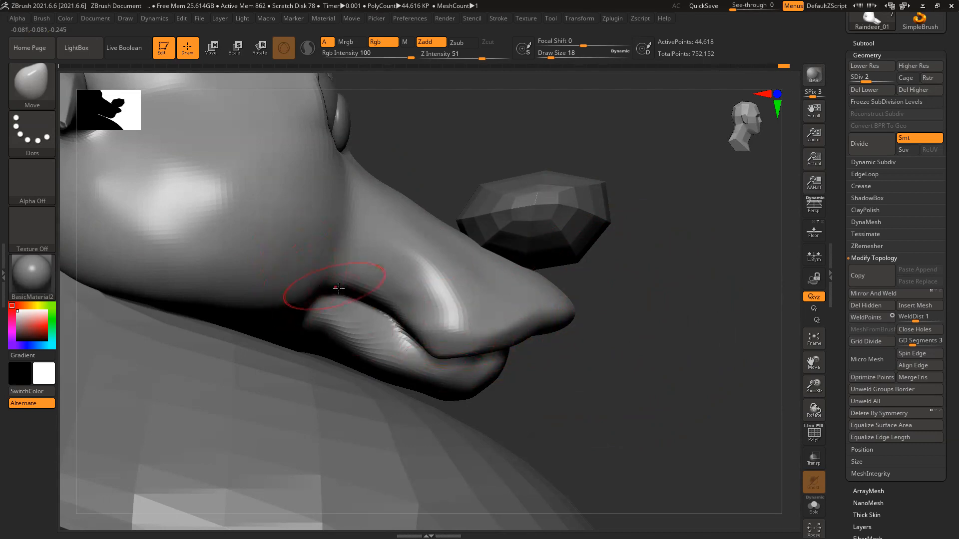
pyautogui.moveTo(331, 285)
pyautogui.mouseDown()
pyautogui.moveTo(318, 269)
pyautogui.moveTo(338, 274)
pyautogui.mouseUp()
pyautogui.moveTo(439, 341); pyautogui.dragTo(422, 348)
pyautogui.moveTo(357, 292); pyautogui.dragTo(363, 286)
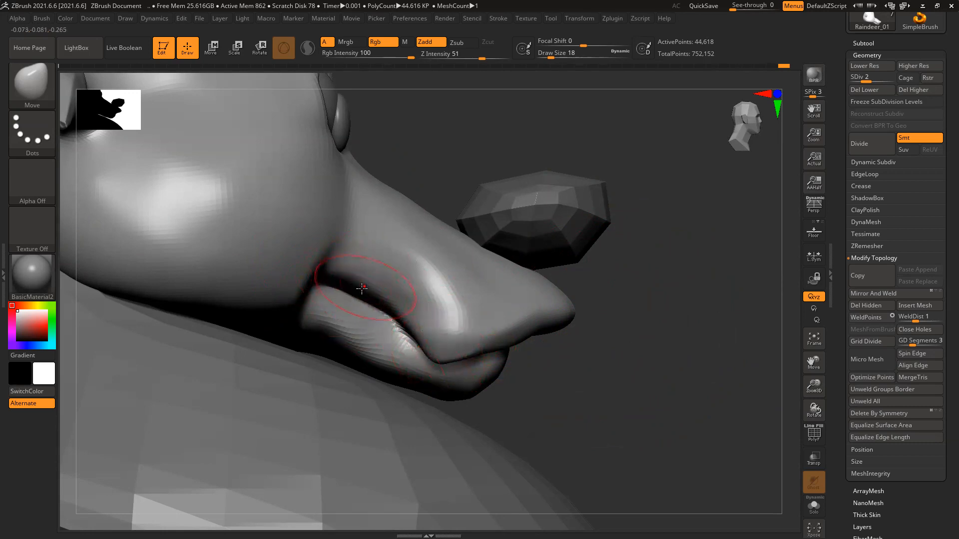
pyautogui.moveTo(700, 278)
pyautogui.mouseDown()
pyautogui.moveTo(661, 281)
pyautogui.moveTo(606, 257)
pyautogui.moveTo(560, 270)
pyautogui.mouseUp()
pyautogui.moveTo(302, 280); pyautogui.dragTo(295, 285)
pyautogui.moveTo(423, 181)
pyautogui.mouseDown()
pyautogui.moveTo(267, 279)
pyautogui.moveTo(197, 287)
pyautogui.moveTo(224, 287)
pyautogui.mouseUp()
# Mask the whole head except the two ears.
pyautogui.keyDown('ctrl'); pyautogui.moveTo(555, 321); pyautogui.dragTo(596, 215, button='right'); pyautogui.keyUp('ctrl')
pyautogui.moveTo(680, 273)
pyautogui.mouseDown(button='right')
pyautogui.moveTo(661, 225)
pyautogui.moveTo(651, 290)
pyautogui.mouseUp(button='right')
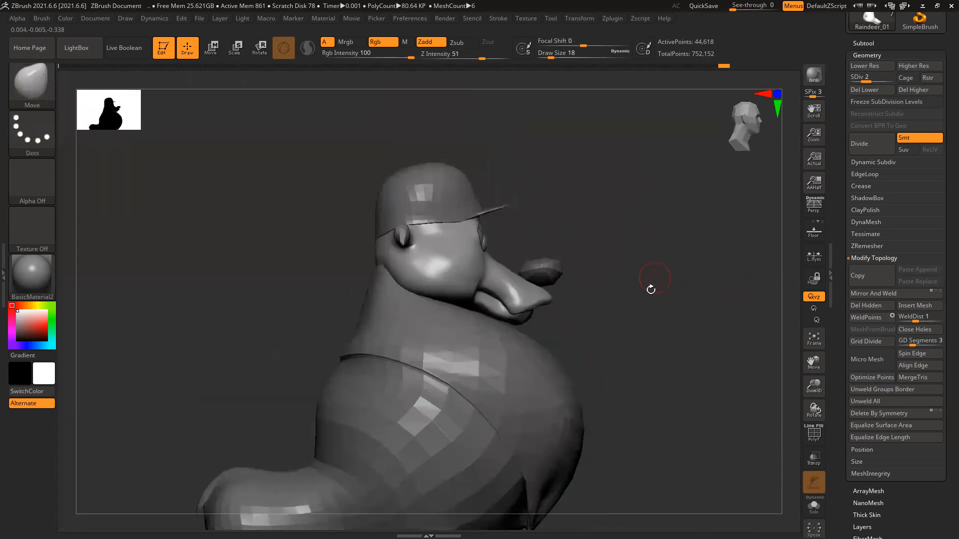
pyautogui.moveTo(555, 296)
pyautogui.mouseDown(button='right')
pyautogui.moveTo(499, 294)
pyautogui.moveTo(407, 270)
pyautogui.mouseUp(button='right')
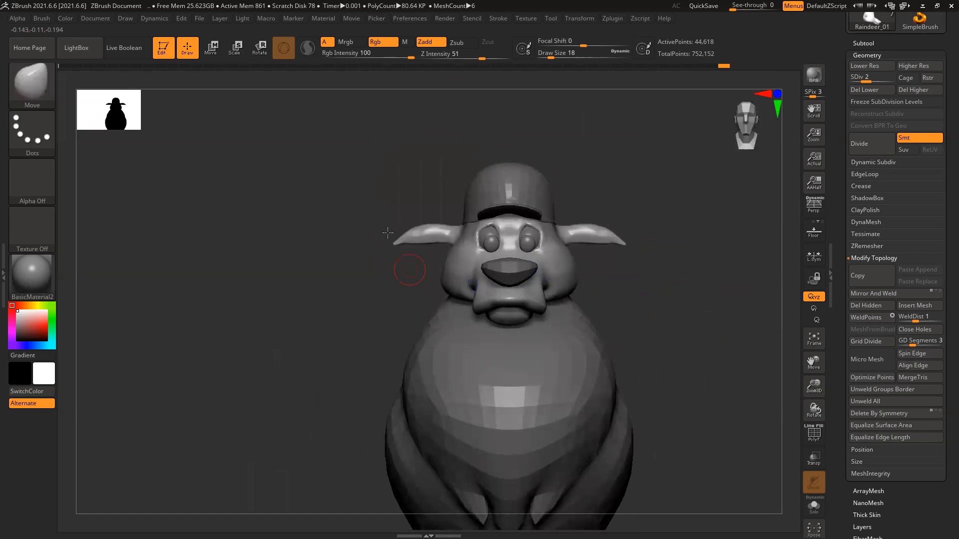
pyautogui.keyDown('ctrl'); pyautogui.moveTo(374, 164); pyautogui.dragTo(375, 223, button='right'); pyautogui.keyUp('ctrl')
pyautogui.keyDown('alt'); pyautogui.moveTo(278, 199); pyautogui.dragTo(311, 291, button='right'); pyautogui.keyUp('alt')
pyautogui.moveTo(174, 196)
pyautogui.keyDown('ctrl'); pyautogui.mouseDown()
pyautogui.moveTo(367, 99)
pyautogui.moveTo(398, 161)
pyautogui.mouseUp(); pyautogui.keyUp('ctrl')
pyautogui.moveTo(395, 194)
pyautogui.keyDown('ctrl'); pyautogui.mouseDown()
pyautogui.moveTo(379, 220)
pyautogui.moveTo(307, 273)
pyautogui.moveTo(195, 289)
pyautogui.mouseUp(); pyautogui.keyUp('ctrl')
pyautogui.moveTo(234, 331); pyautogui.dragTo(428, 225)
pyautogui.keyDown('ctrl'); pyautogui.click(622, 188); pyautogui.keyUp('ctrl')
pyautogui.keyDown('alt'); pyautogui.moveTo(621, 187); pyautogui.dragTo(623, 192); pyautogui.keyUp('alt')
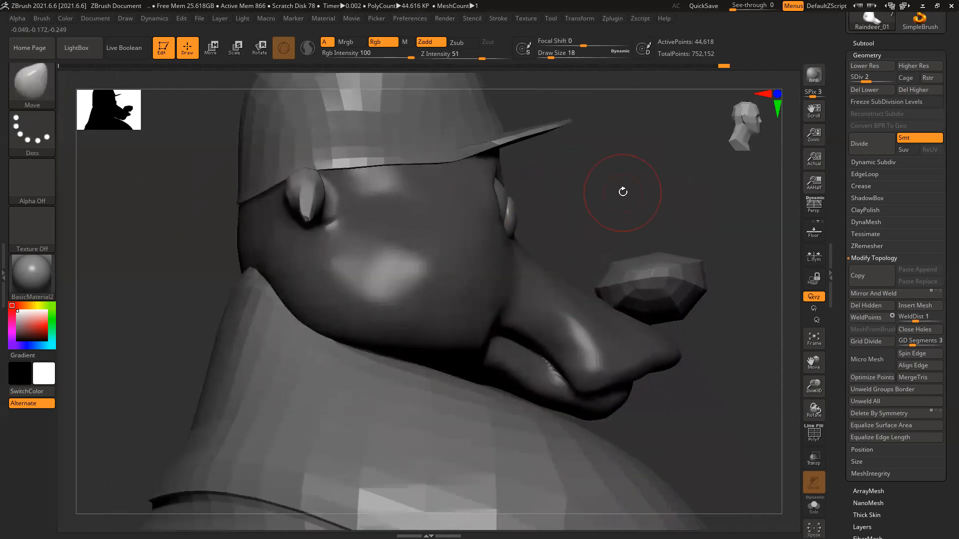
# Try to rotate the ears backward around the vertical axis with the transform gizmo, and undo the rotation.
pyautogui.press('w')
pyautogui.click(232, 344)
pyautogui.moveTo(231, 345); pyautogui.dragTo(428, 235)
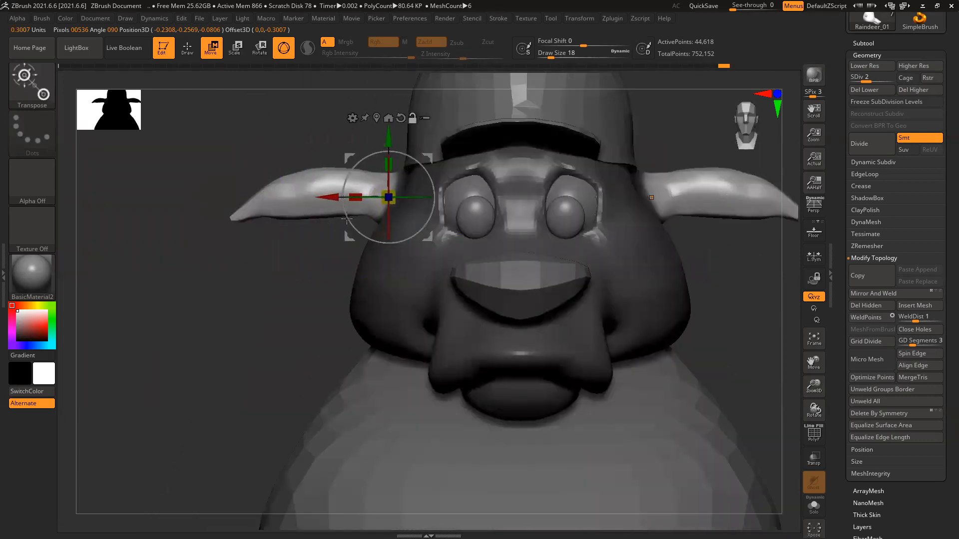
pyautogui.moveTo(419, 207); pyautogui.dragTo(436, 244)
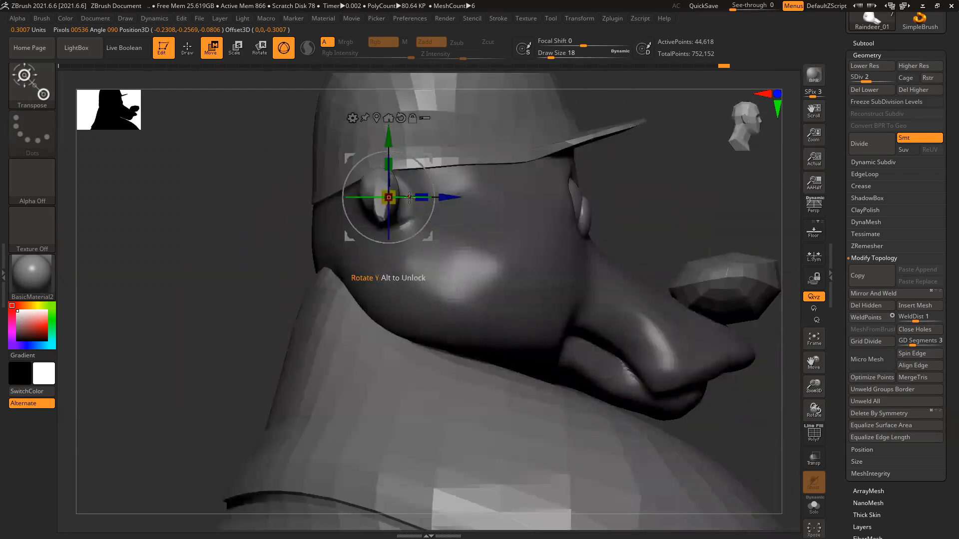
pyautogui.moveTo(410, 197); pyautogui.dragTo(484, 227)
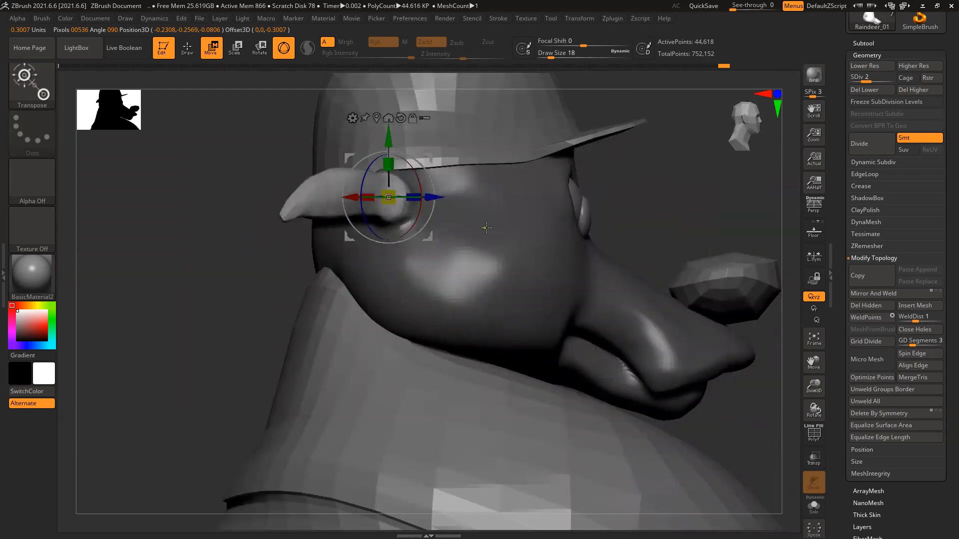
pyautogui.hotkey('ctrl', 'z')
# Rotate the unmasked ears backward around the vertical axis at their bases with the transform gizmo.
pyautogui.press('q')
pyautogui.press('ctrl')
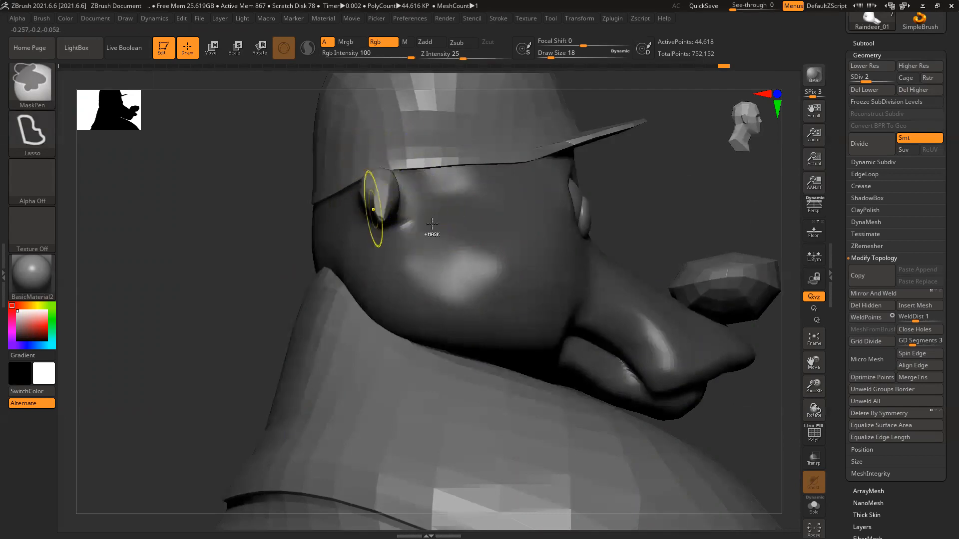
pyautogui.press('w')
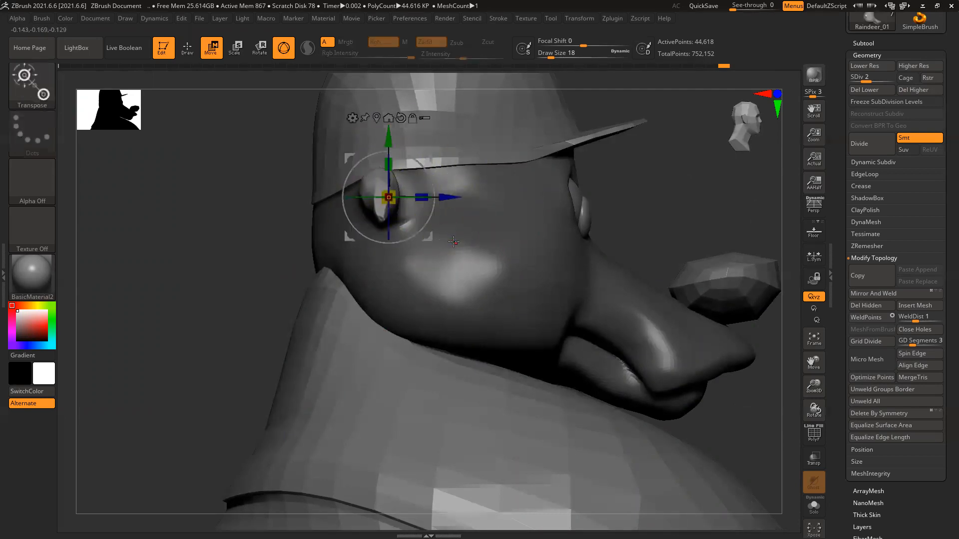
pyautogui.moveTo(402, 199); pyautogui.dragTo(336, 213)
pyautogui.keyDown('ctrl'); pyautogui.moveTo(668, 204); pyautogui.dragTo(644, 203, button='right'); pyautogui.keyUp('ctrl')
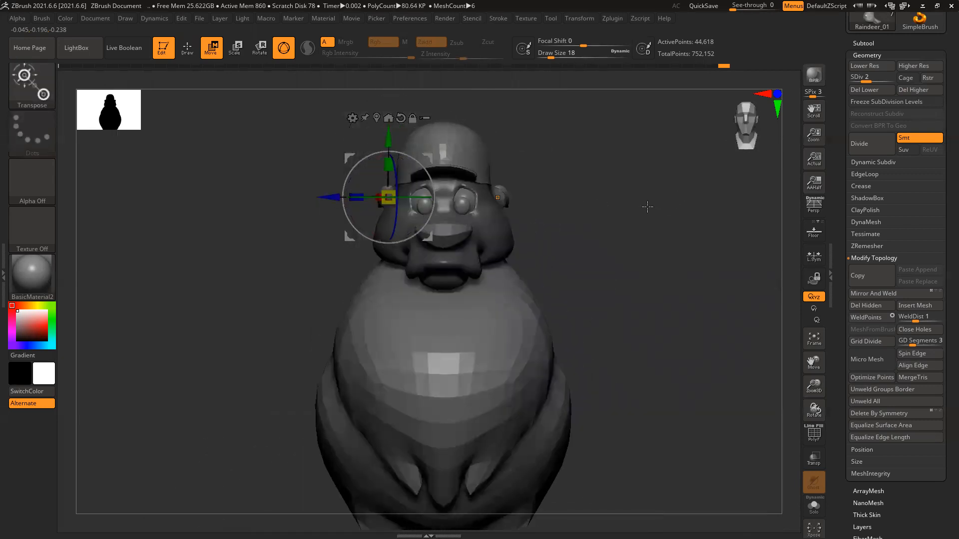
pyautogui.press('ctrl')
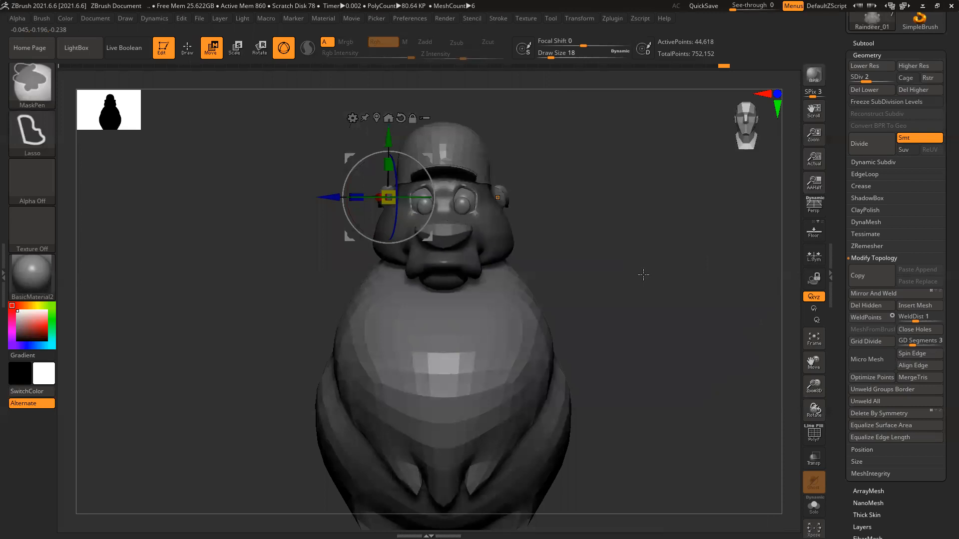
# Undo the last ear rotation and bend the ears backward into a curve with the Move brush at draw size 46.
pyautogui.hotkey('ctrl', 'z')
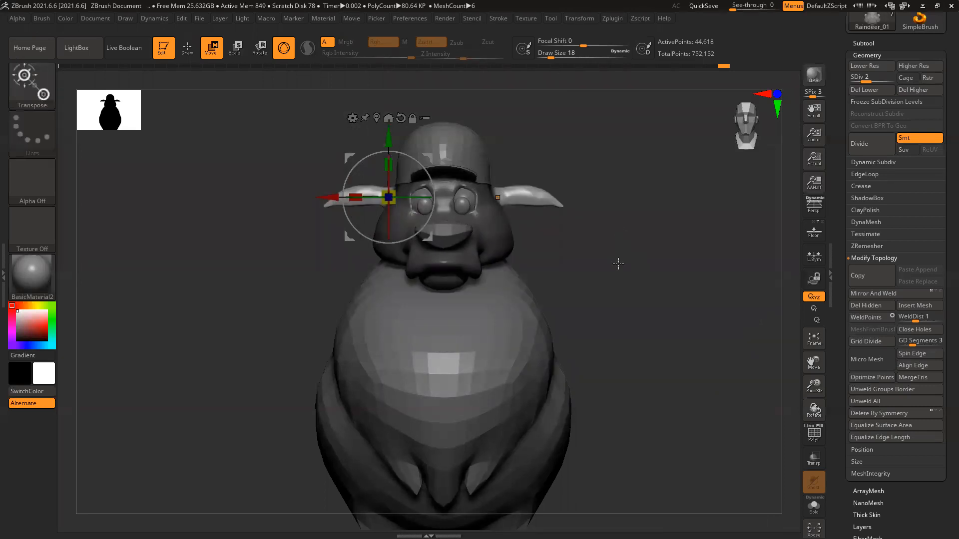
pyautogui.moveTo(616, 265); pyautogui.dragTo(651, 282)
pyautogui.press('b')
pyautogui.press('m')
pyautogui.press('v')
pyautogui.keyDown('ctrl'); pyautogui.moveTo(394, 217); pyautogui.dragTo(401, 263, button='right'); pyautogui.keyUp('ctrl')
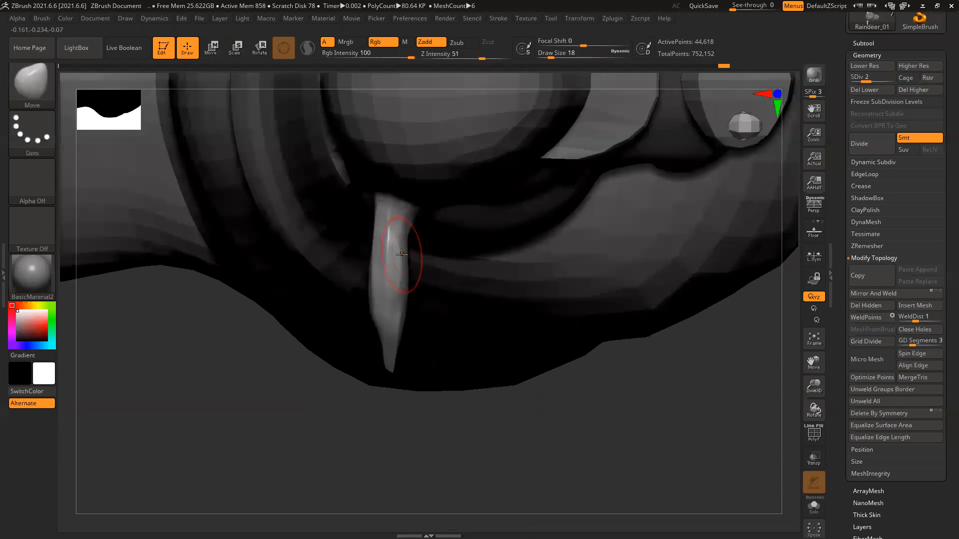
pyautogui.press(']')
pyautogui.press(']')
pyautogui.press(']')
pyautogui.press('[')
pyautogui.moveTo(380, 268)
pyautogui.mouseDown()
pyautogui.moveTo(326, 262)
pyautogui.moveTo(356, 300)
pyautogui.moveTo(351, 272)
pyautogui.mouseUp()
pyautogui.moveTo(380, 315); pyautogui.dragTo(361, 306)
pyautogui.moveTo(353, 270); pyautogui.dragTo(342, 279)
pyautogui.moveTo(370, 371)
pyautogui.mouseDown()
pyautogui.moveTo(338, 353)
pyautogui.moveTo(342, 361)
pyautogui.moveTo(342, 340)
pyautogui.mouseUp()
pyautogui.moveTo(339, 278); pyautogui.dragTo(333, 282)
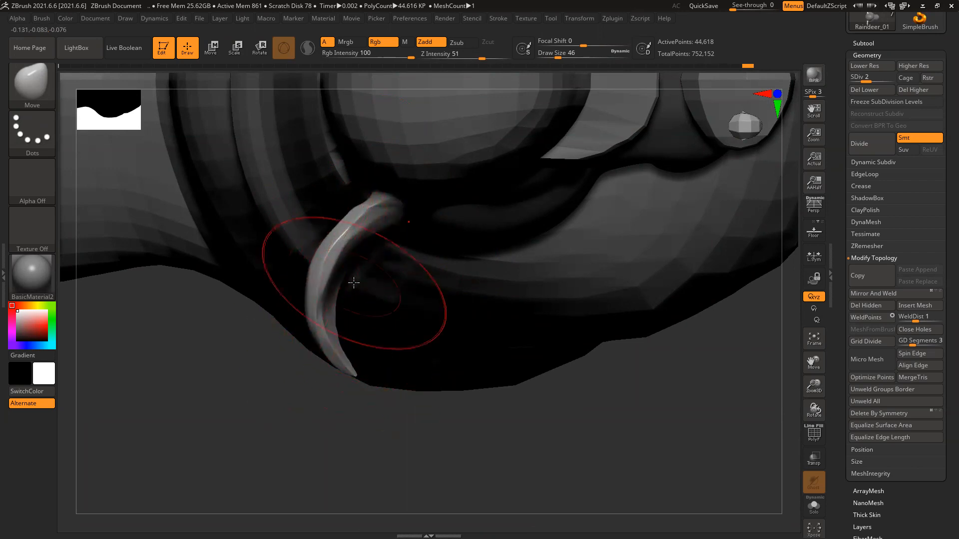
# Refine the ear's curve with the Move brush from the side and from above, pulling its tip backward.
pyautogui.press('f')
pyautogui.moveTo(723, 339); pyautogui.dragTo(697, 243)
pyautogui.keyDown('alt'); pyautogui.moveTo(696, 244); pyautogui.dragTo(693, 300); pyautogui.keyUp('alt')
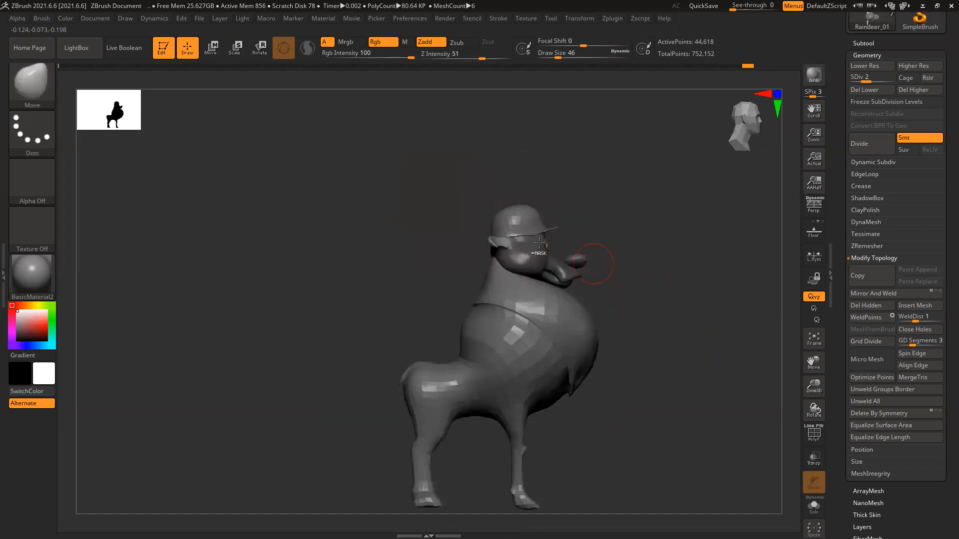
pyautogui.scroll(5, 540, 243)
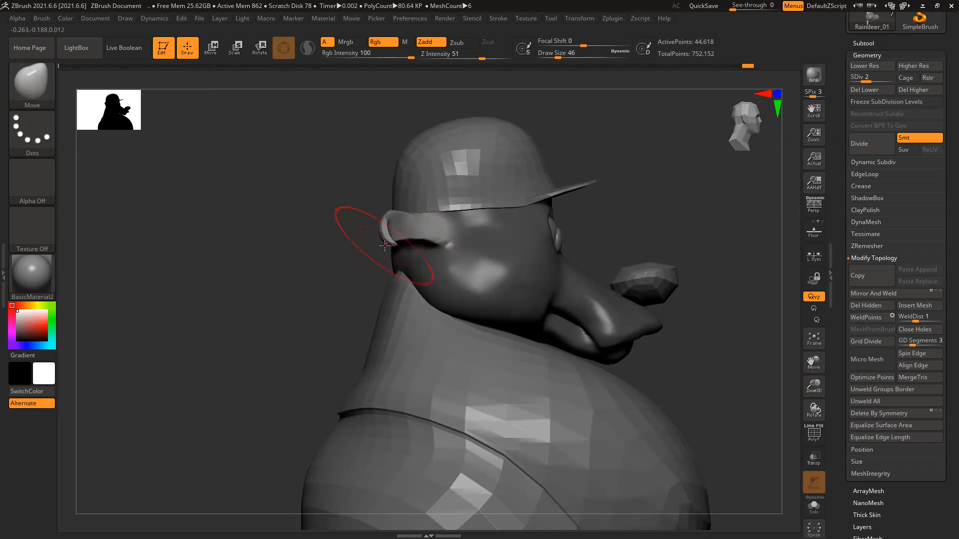
pyautogui.moveTo(613, 199); pyautogui.dragTo(464, 223)
pyautogui.moveTo(310, 240); pyautogui.dragTo(412, 227)
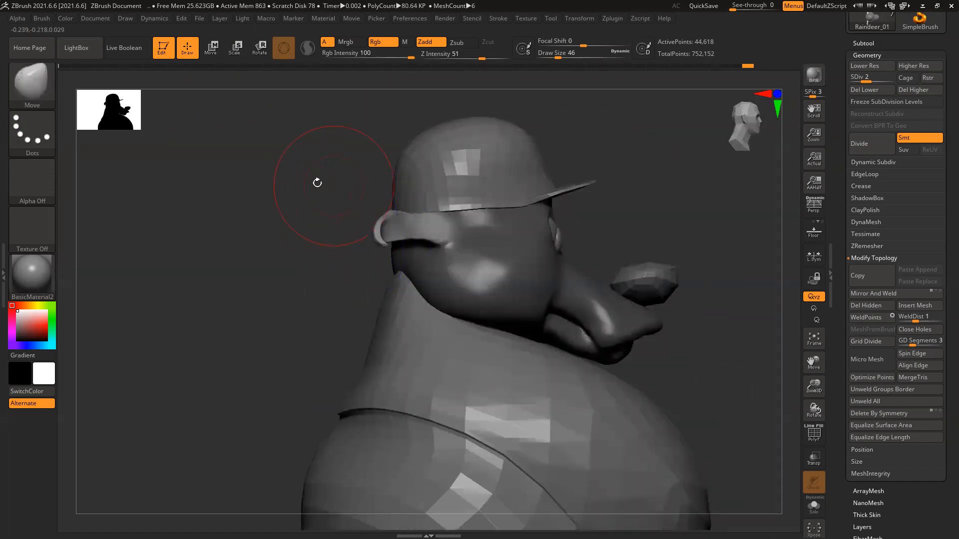
pyautogui.moveTo(337, 205); pyautogui.dragTo(385, 217)
pyautogui.moveTo(392, 272); pyautogui.dragTo(365, 270)
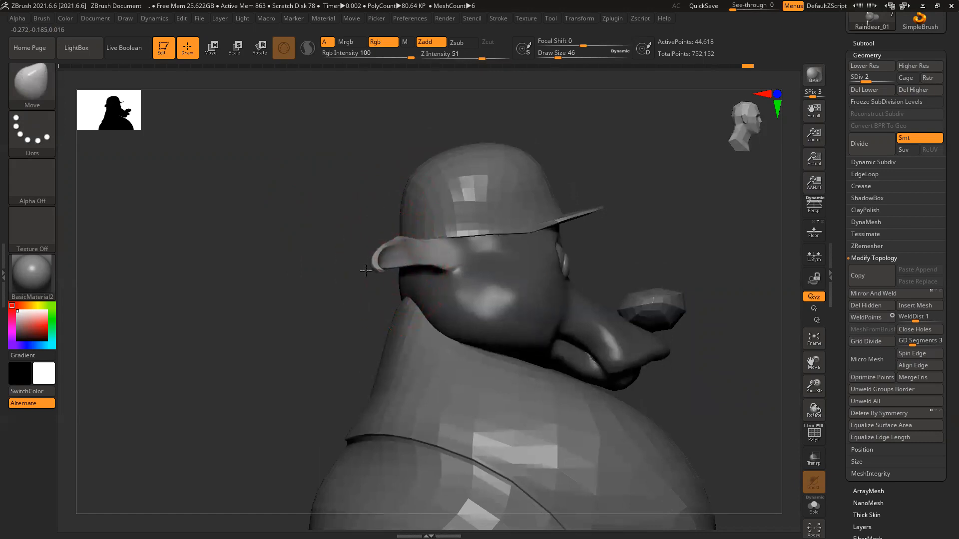
pyautogui.moveTo(343, 220); pyautogui.dragTo(361, 295)
pyautogui.moveTo(400, 228); pyautogui.dragTo(383, 222)
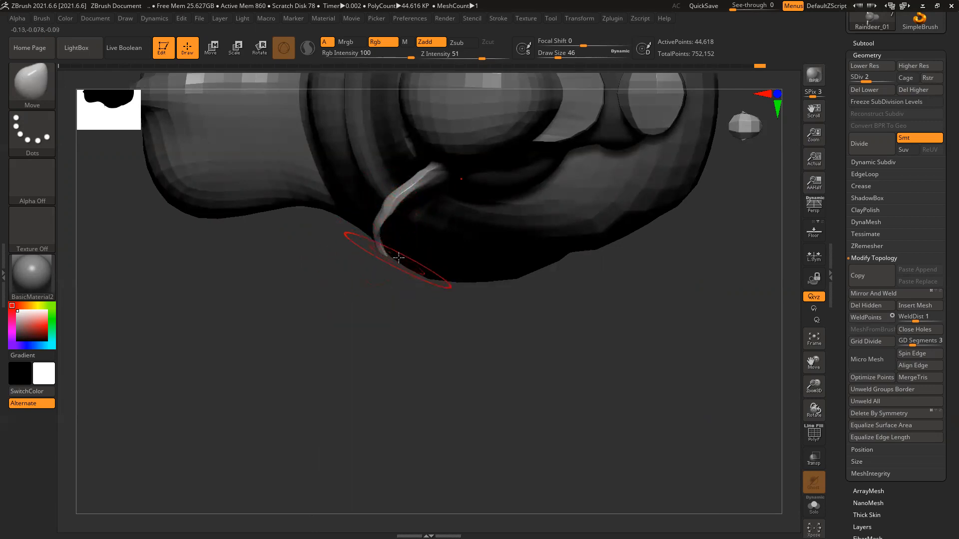
# Pull the ear tip outward, away from the back of the head, with the Move brush at draw size 30.
pyautogui.keyDown('ctrl'); pyautogui.moveTo(422, 216); pyautogui.dragTo(441, 257, button='right'); pyautogui.keyUp('ctrl')
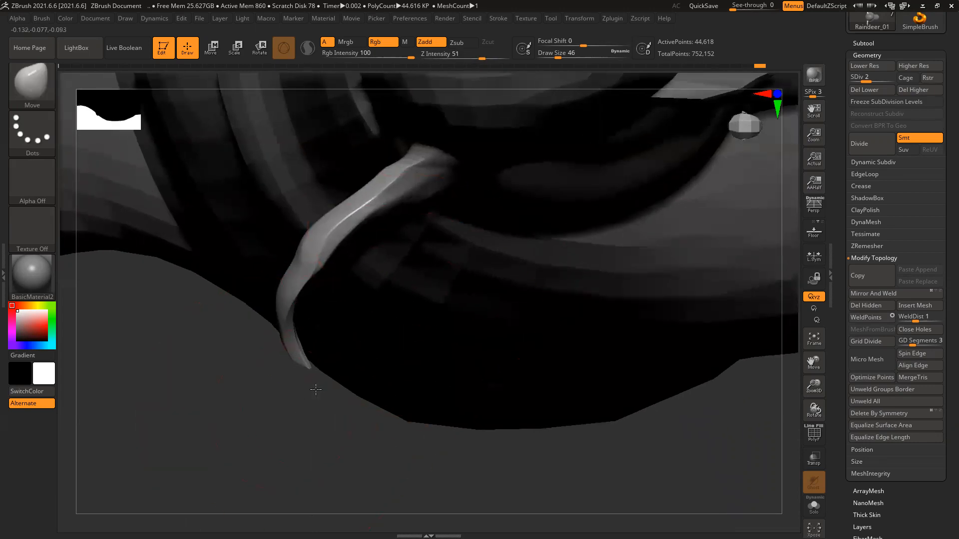
pyautogui.keyDown('alt'); pyautogui.moveTo(315, 390); pyautogui.dragTo(349, 361, button='right'); pyautogui.keyUp('alt')
pyautogui.press('[')
pyautogui.press('[')
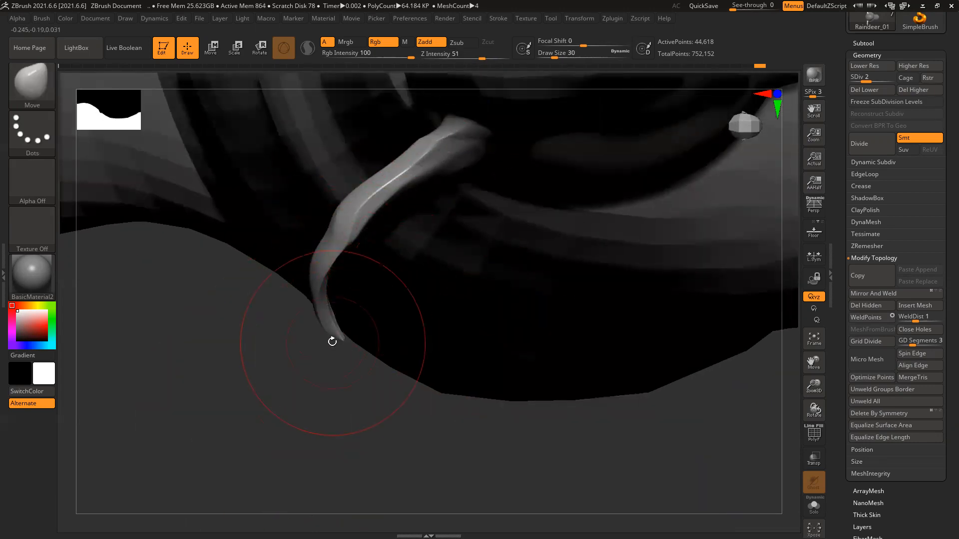
pyautogui.moveTo(333, 341)
pyautogui.mouseDown()
pyautogui.moveTo(295, 345)
pyautogui.moveTo(313, 343)
pyautogui.mouseUp()
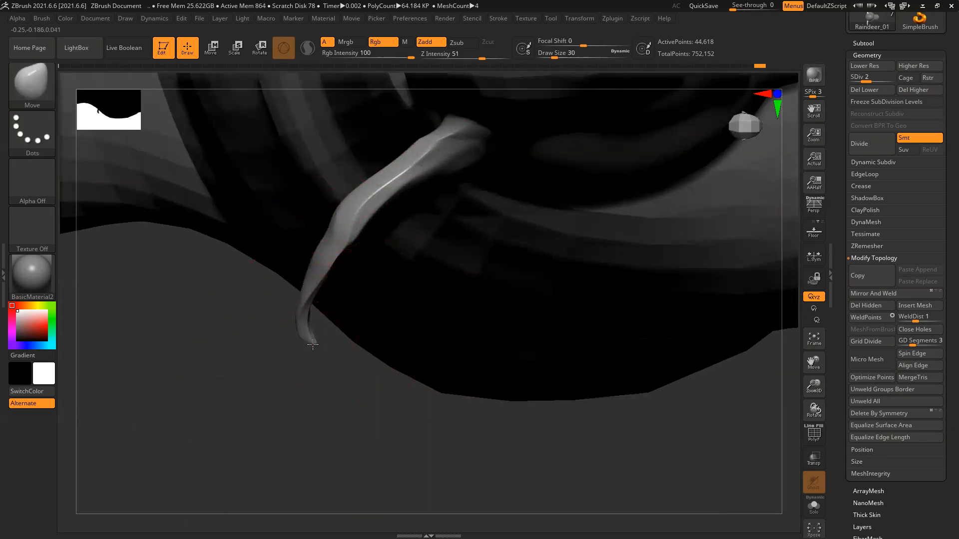
pyautogui.keyDown('ctrl'); pyautogui.keyDown('alt'); pyautogui.keyDown('shift'); pyautogui.moveTo(331, 193); pyautogui.dragTo(268, 368); pyautogui.keyUp('shift'); pyautogui.keyUp('alt'); pyautogui.keyUp('ctrl')
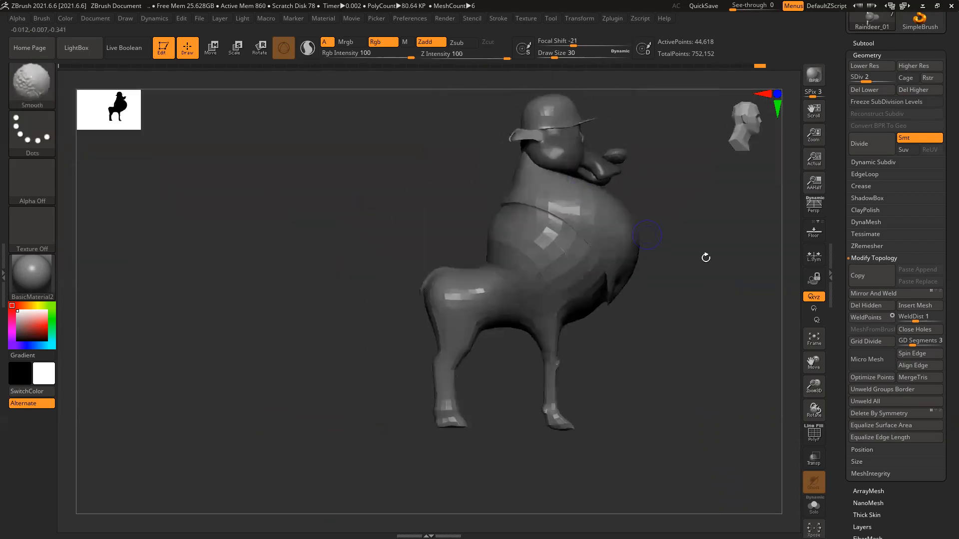
# Clear the mask from the head.
pyautogui.moveTo(706, 257)
pyautogui.mouseDown()
pyautogui.moveTo(647, 172)
pyautogui.moveTo(636, 192)
pyautogui.moveTo(660, 263)
pyautogui.moveTo(592, 265)
pyautogui.mouseUp()
pyautogui.moveTo(458, 163)
pyautogui.keyDown('ctrl'); pyautogui.mouseDown(button='right')
pyautogui.moveTo(376, 158)
pyautogui.moveTo(400, 304)
pyautogui.mouseUp(button='right'); pyautogui.keyUp('ctrl')
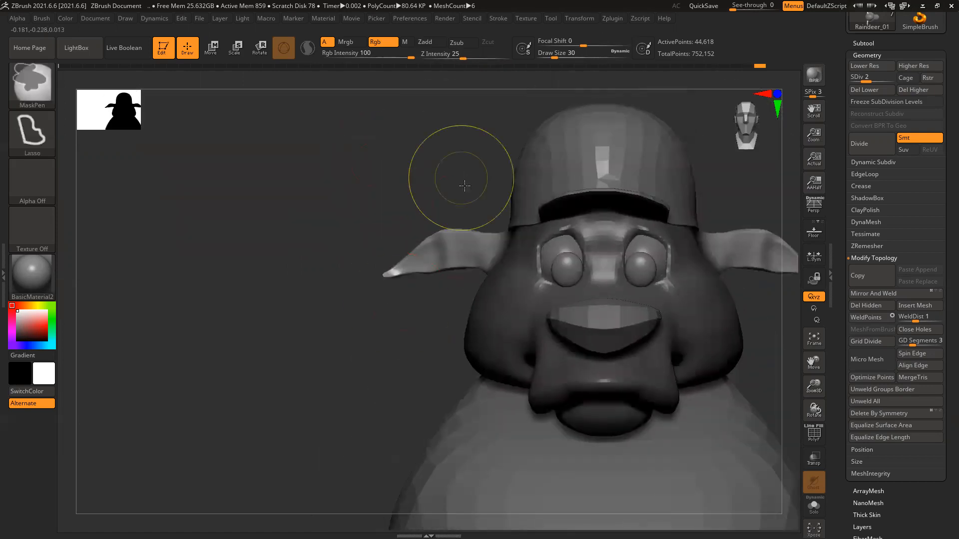
pyautogui.keyDown('ctrl'); pyautogui.moveTo(465, 186); pyautogui.dragTo(378, 233, button='right'); pyautogui.keyUp('ctrl')
pyautogui.keyDown('ctrl'); pyautogui.moveTo(378, 233); pyautogui.dragTo(383, 244); pyautogui.keyUp('ctrl')
pyautogui.keyDown('alt'); pyautogui.moveTo(383, 244); pyautogui.dragTo(396, 319, button='right'); pyautogui.keyUp('alt')
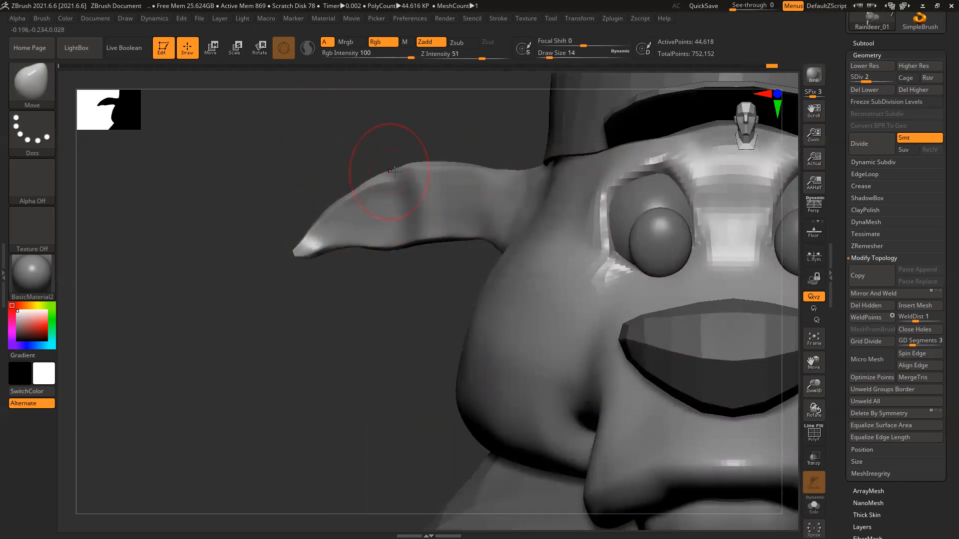
# Smooth the ear's surface and adjust its lower edge at draw size 14, dropping the head to subdivision level 1.
pyautogui.keyDown('shift'); pyautogui.moveTo(438, 182); pyautogui.dragTo(411, 190); pyautogui.keyUp('shift')
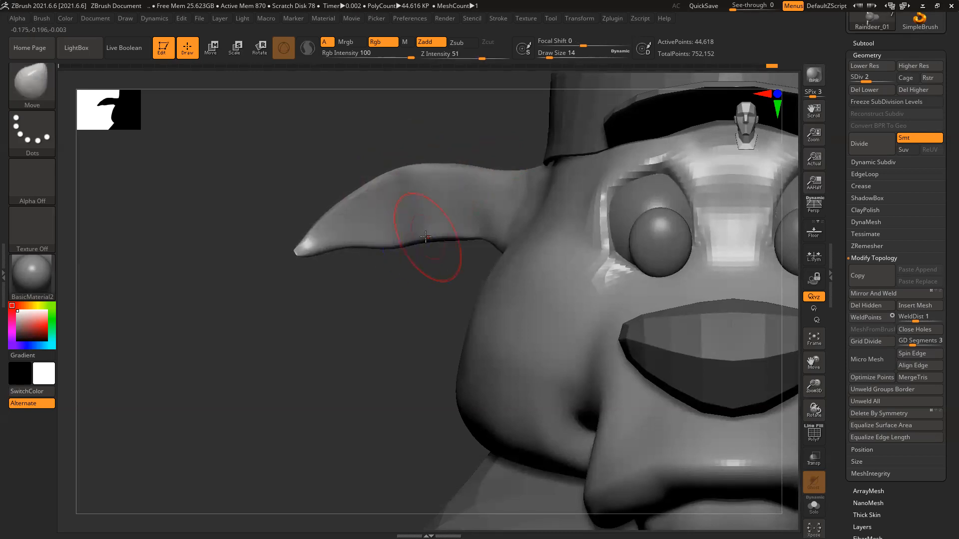
pyautogui.moveTo(365, 247); pyautogui.dragTo(361, 251)
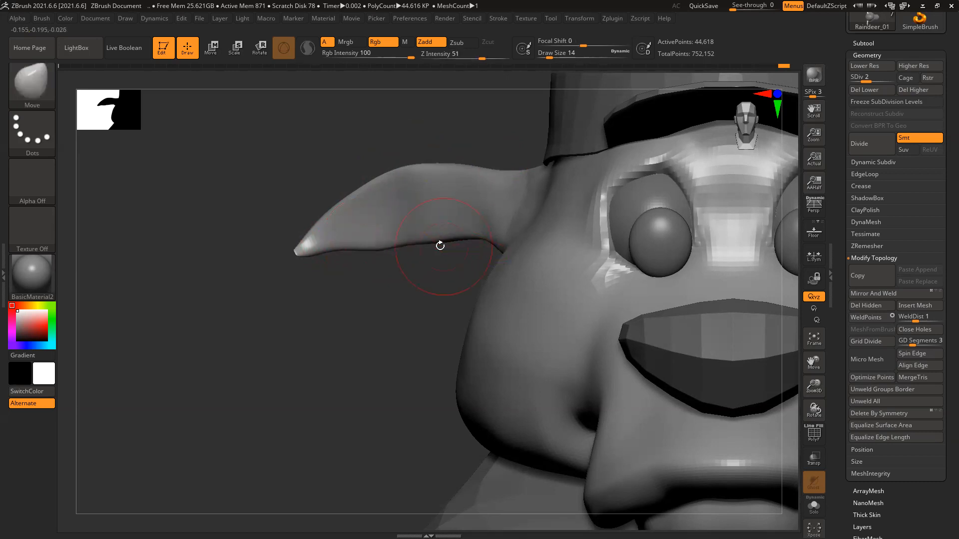
pyautogui.hotkey('shift', 'd')
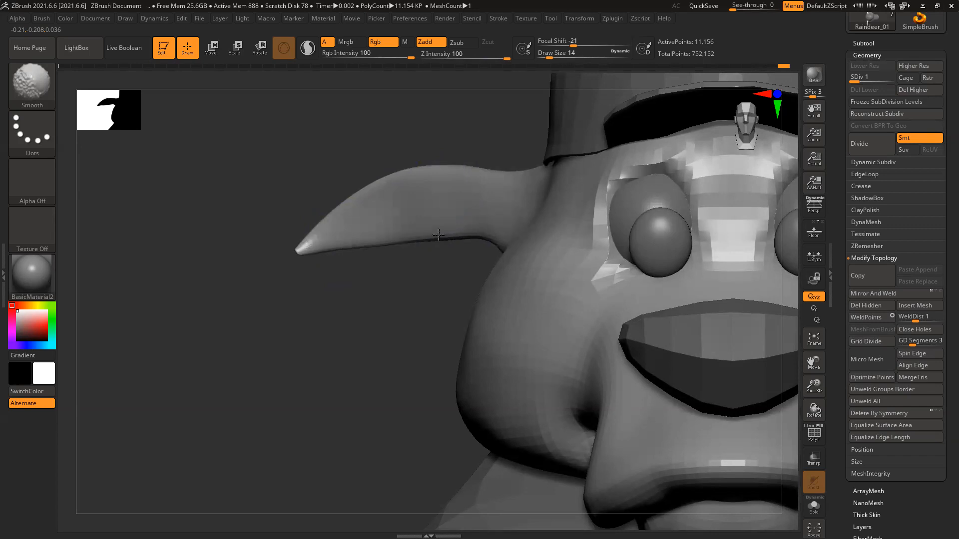
pyautogui.keyDown('shift'); pyautogui.moveTo(461, 232); pyautogui.dragTo(457, 240); pyautogui.keyUp('shift')
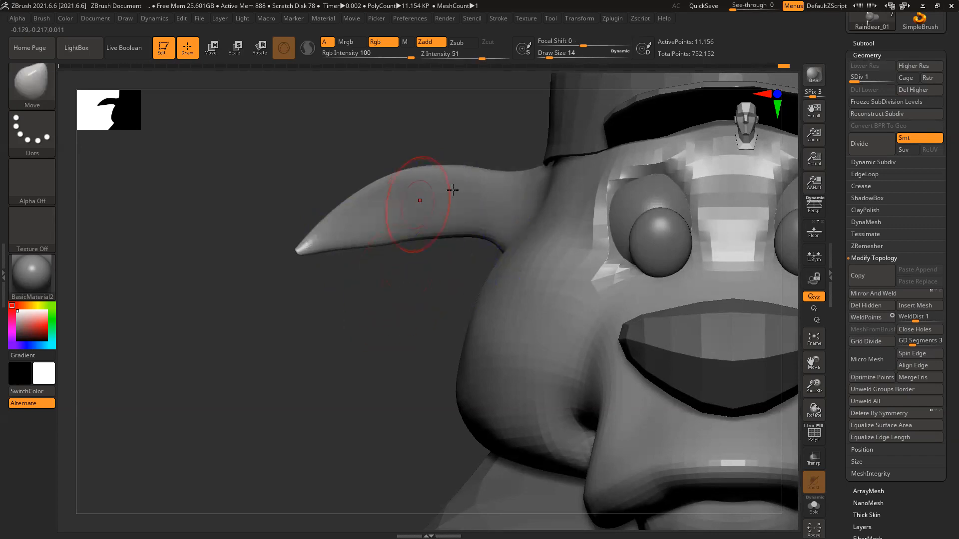
pyautogui.keyDown('ctrl'); pyautogui.moveTo(563, 284); pyautogui.dragTo(378, 311, button='right'); pyautogui.keyUp('ctrl')
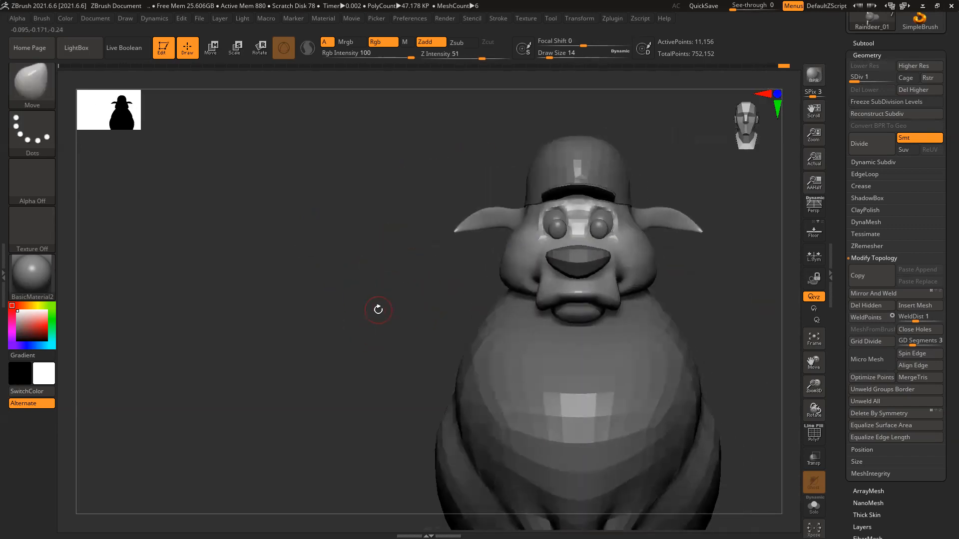
# Select the nose subtool and divide it up to subdivision level 3.
pyautogui.keyDown('alt'); pyautogui.moveTo(715, 286); pyautogui.dragTo(574, 321); pyautogui.keyUp('alt')
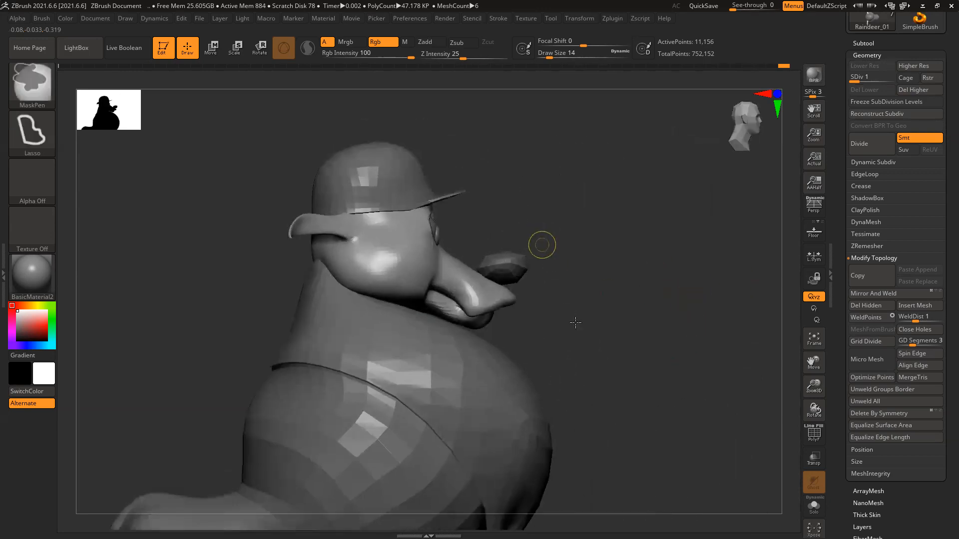
pyautogui.keyDown('ctrl'); pyautogui.moveTo(574, 321); pyautogui.dragTo(579, 327, button='right'); pyautogui.keyUp('ctrl')
pyautogui.keyDown('alt'); pyautogui.click(593, 289); pyautogui.keyUp('alt')
pyautogui.hotkey('ctrl', 'd')
pyautogui.hotkey('ctrl', 'd')
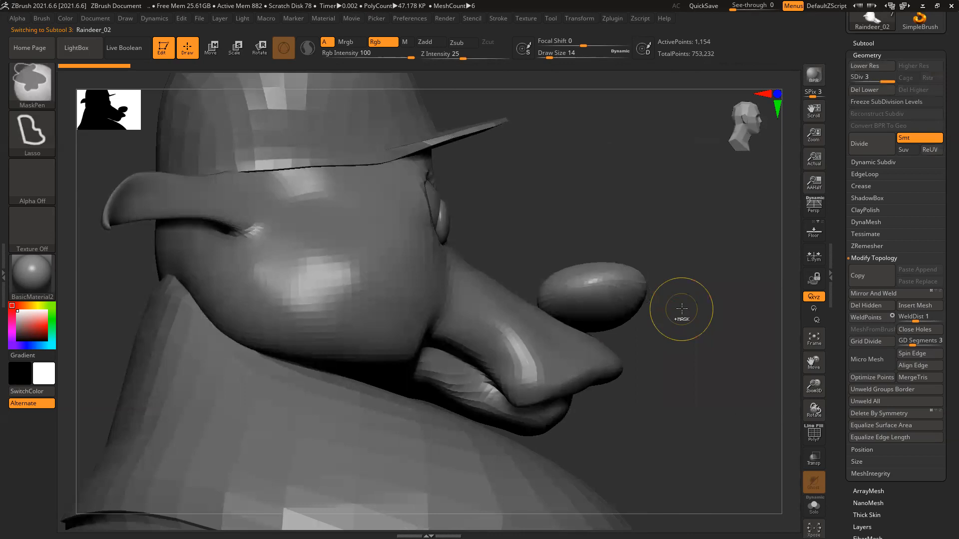
# Pull the rear of the nose back toward the face with the Move brush at draw size 38.
pyautogui.moveTo(681, 310); pyautogui.dragTo(670, 320)
pyautogui.press('b')
pyautogui.press('Escape')
pyautogui.keyDown('shift'); pyautogui.moveTo(588, 169); pyautogui.dragTo(595, 275); pyautogui.keyUp('shift')
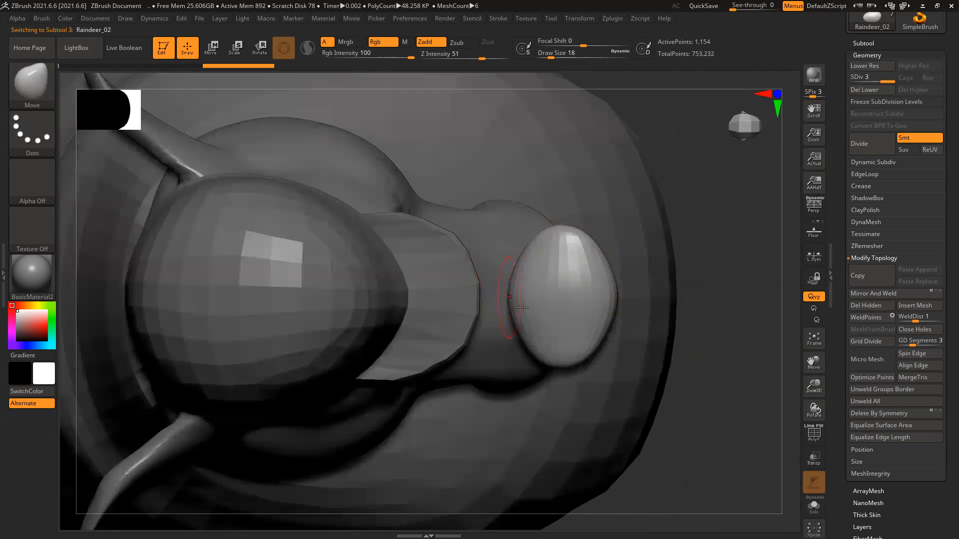
pyautogui.moveTo(516, 296); pyautogui.dragTo(469, 300)
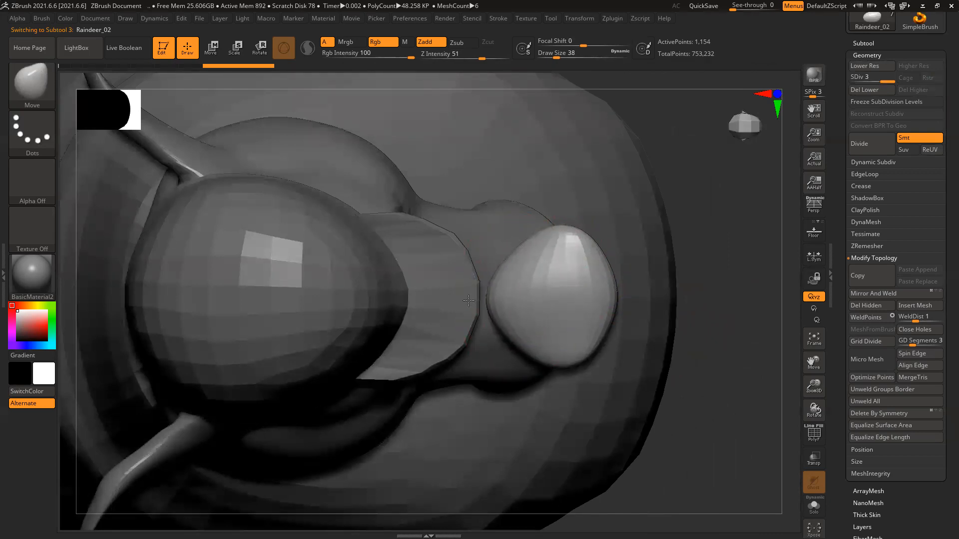
pyautogui.moveTo(709, 288); pyautogui.dragTo(600, 281)
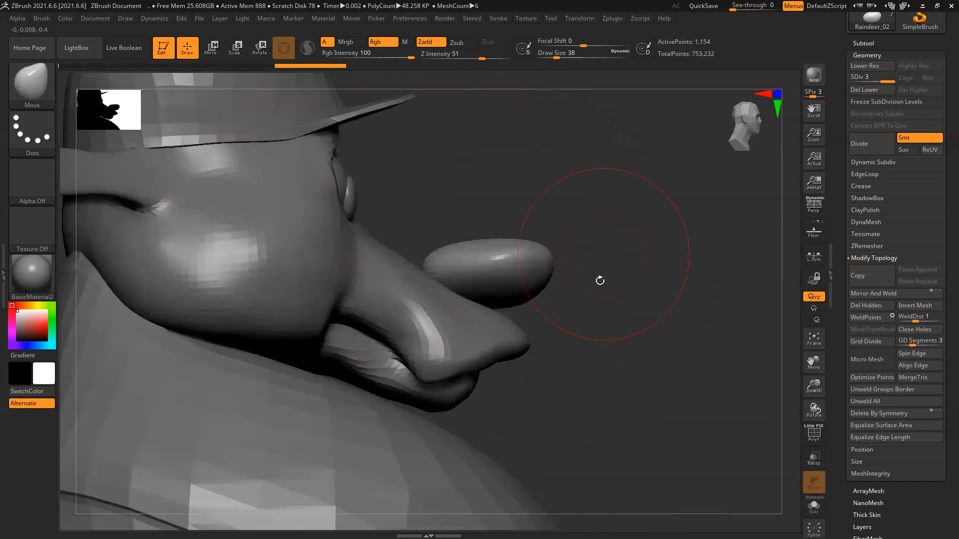
# Try to pull the nose's underside down and flatten its top with the Move brush, and undo the strokes.
pyautogui.moveTo(513, 305); pyautogui.dragTo(502, 339)
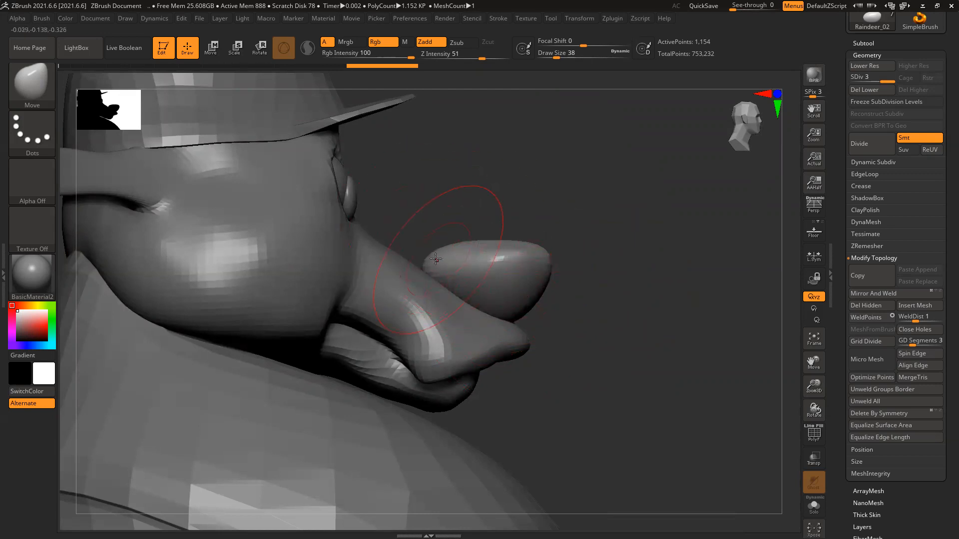
pyautogui.moveTo(458, 248); pyautogui.dragTo(456, 257)
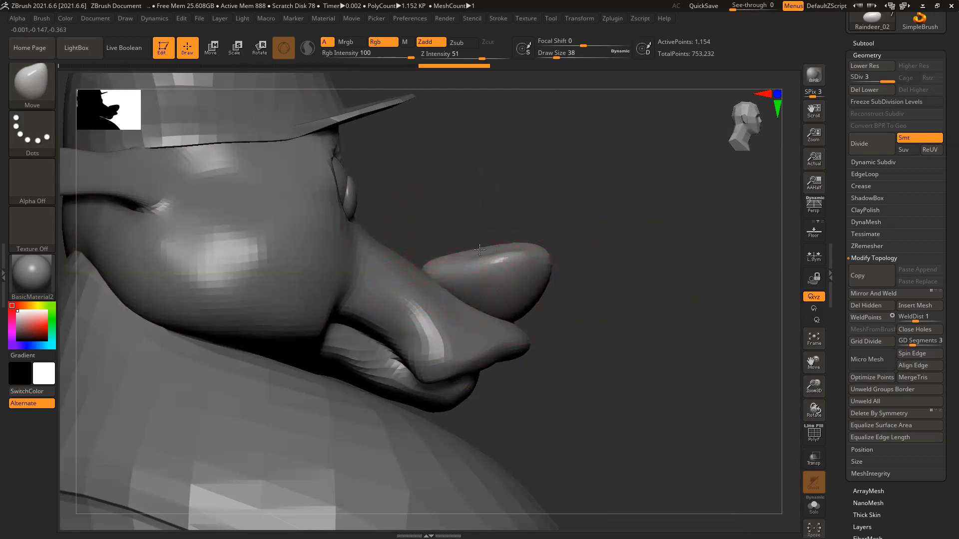
pyautogui.keyDown('shift'); pyautogui.moveTo(617, 257); pyautogui.dragTo(542, 264); pyautogui.keyUp('shift')
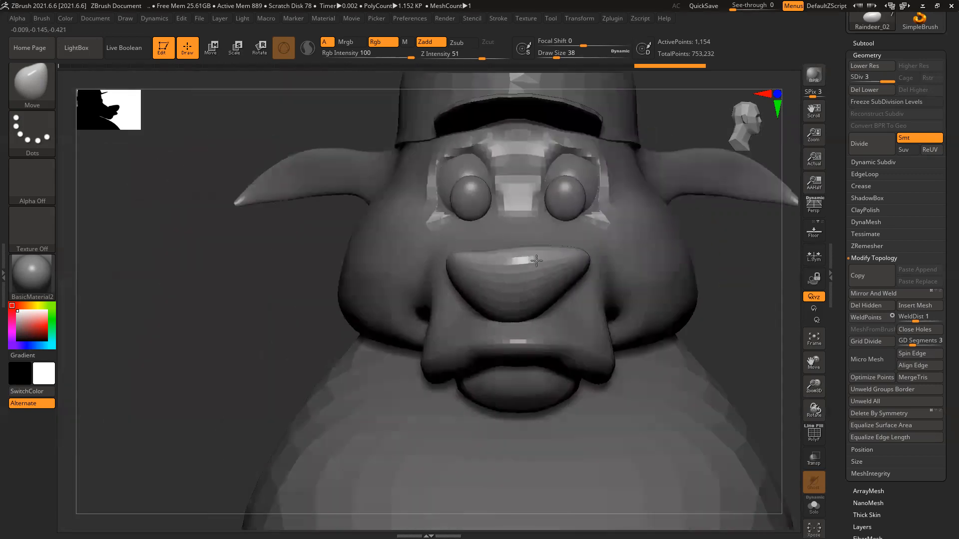
pyautogui.hotkey('ctrl', 'z')
pyautogui.hotkey('ctrl', 'z')
pyautogui.hotkey('ctrl', 'z')
pyautogui.hotkey('ctrl', 'z')
pyautogui.hotkey('ctrl', 'z')
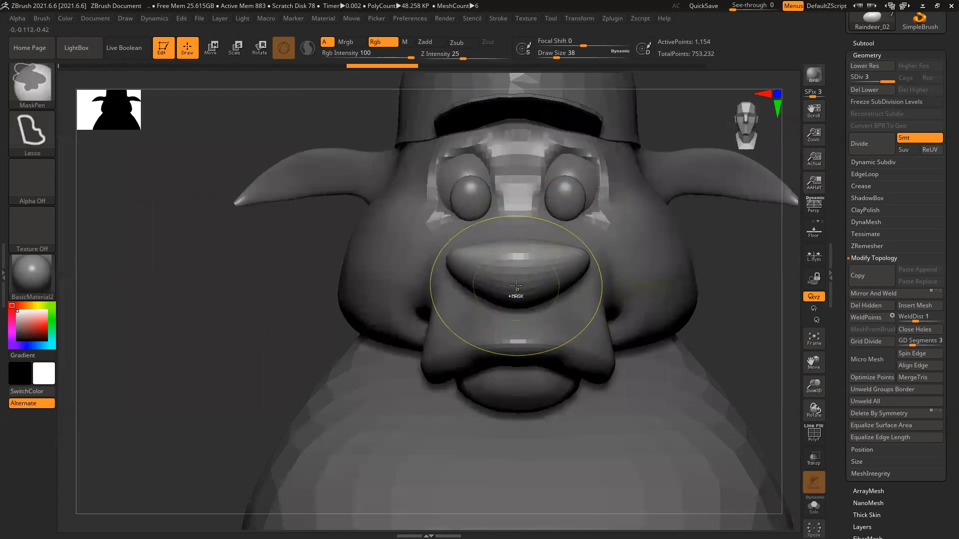
# Reshape the nose in profile with the Move brush, tapering its rear, lowering its top and pulling its underside toward the muzzle.
pyautogui.moveTo(201, 303)
pyautogui.mouseDown()
pyautogui.moveTo(400, 280)
pyautogui.moveTo(433, 250)
pyautogui.moveTo(430, 267)
pyautogui.mouseUp()
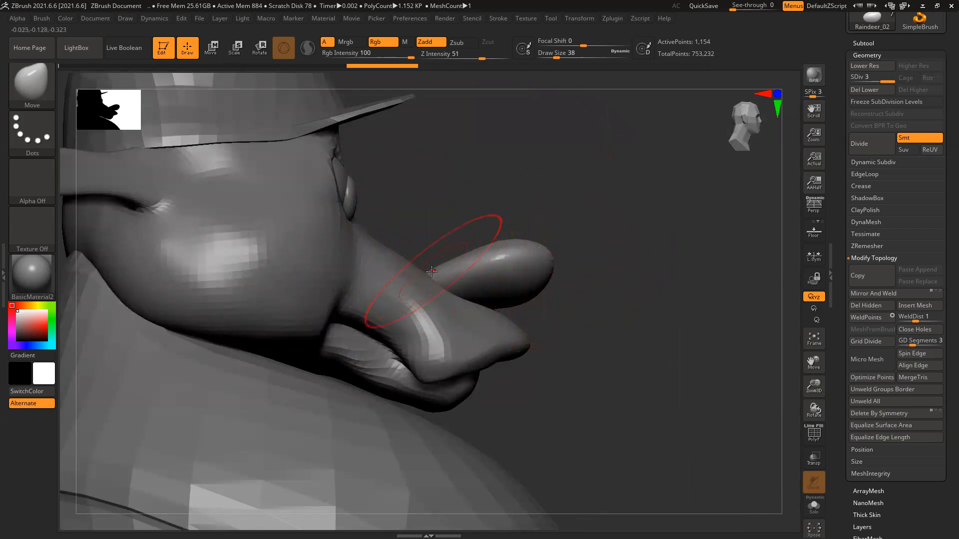
pyautogui.moveTo(434, 263); pyautogui.dragTo(436, 263)
pyautogui.moveTo(553, 258); pyautogui.dragTo(555, 256)
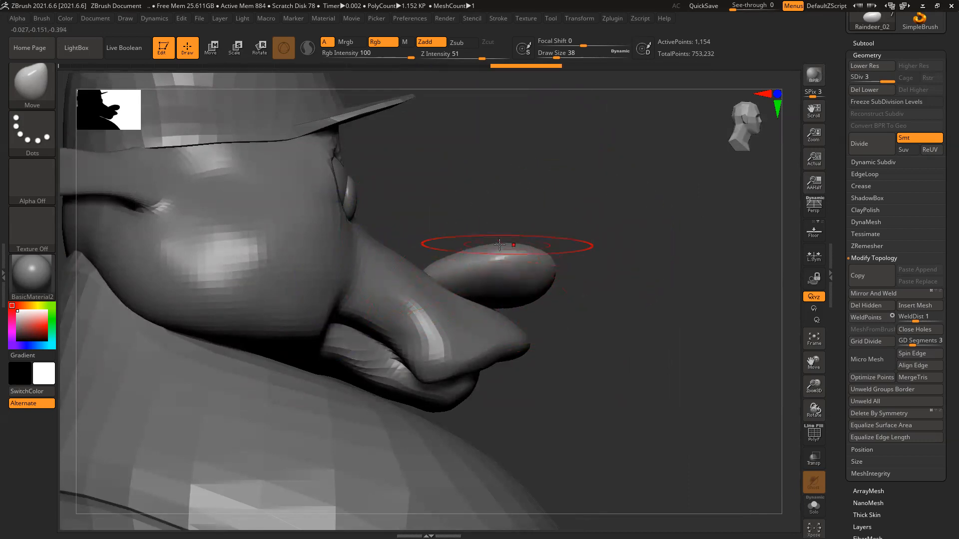
pyautogui.hotkey('ctrl', 'z')
pyautogui.moveTo(501, 244); pyautogui.dragTo(495, 249)
pyautogui.moveTo(517, 301); pyautogui.dragTo(508, 315)
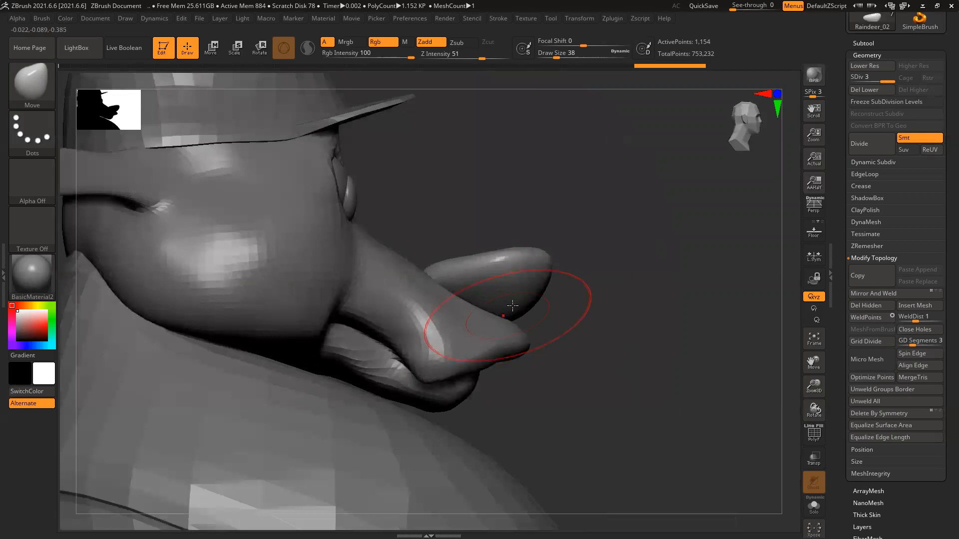
# Select the body subtool and divide it up to subdivision level 3.
pyautogui.keyDown('ctrl'); pyautogui.moveTo(625, 258); pyautogui.dragTo(542, 336, button='right'); pyautogui.keyUp('ctrl')
pyautogui.keyDown('alt'); pyautogui.click(462, 316); pyautogui.keyUp('alt')
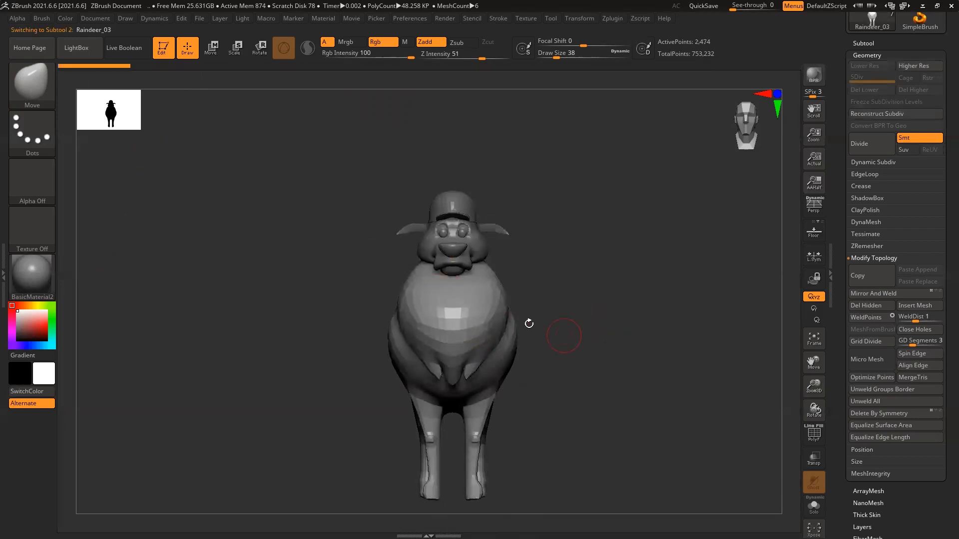
pyautogui.moveTo(593, 306); pyautogui.dragTo(534, 300, button='right')
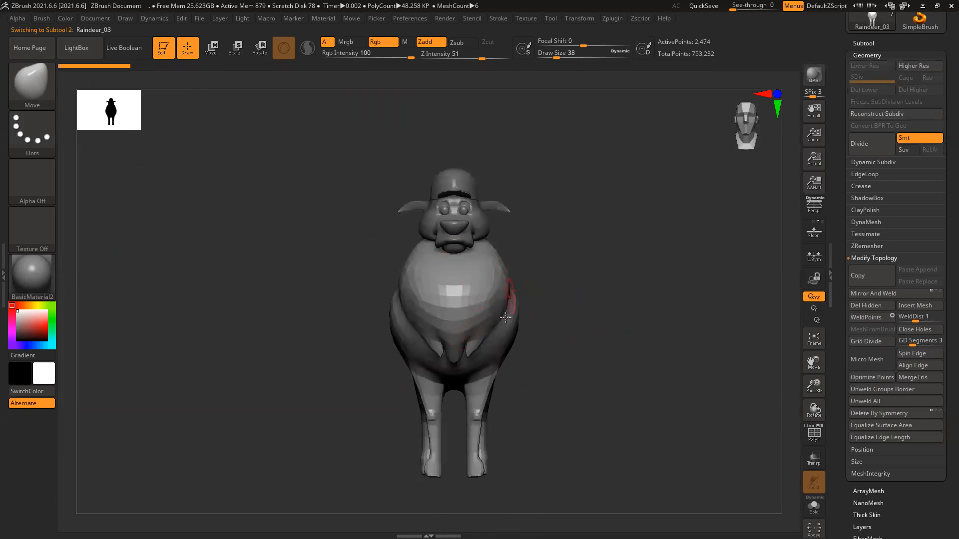
pyautogui.moveTo(565, 288)
pyautogui.mouseDown()
pyautogui.moveTo(593, 281)
pyautogui.moveTo(555, 300)
pyautogui.mouseUp()
pyautogui.press('ctrl')
pyautogui.hotkey('ctrl', 'd')
pyautogui.hotkey('ctrl', 'd')
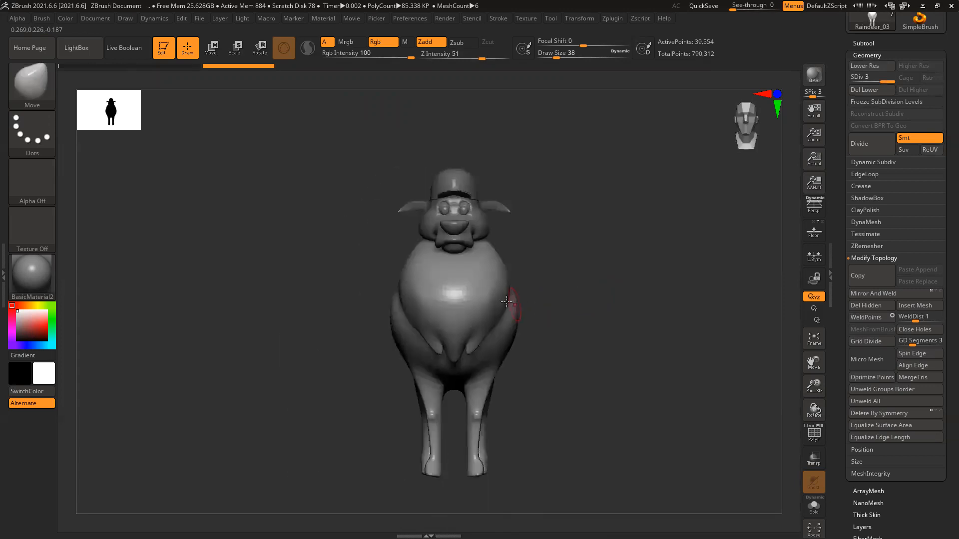
# Build up vertical fur ridges on the back of the mane below the head with the ClayBuildup brush at draw size 38.
pyautogui.press('b')
pyautogui.press('c')
pyautogui.press('b')
pyautogui.keyDown('ctrl'); pyautogui.moveTo(442, 317); pyautogui.dragTo(451, 415, button='right'); pyautogui.keyUp('ctrl')
pyautogui.moveTo(634, 194); pyautogui.dragTo(135, 204)
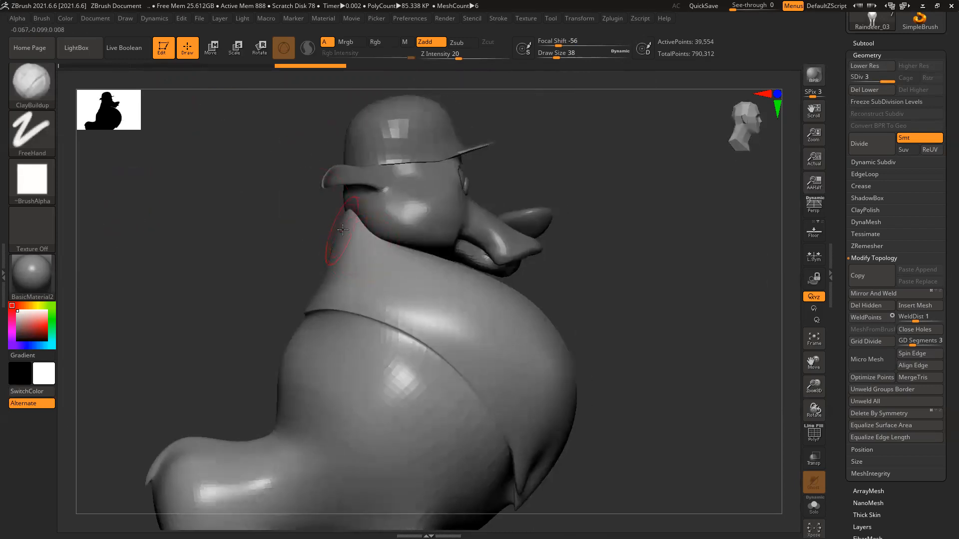
pyautogui.moveTo(343, 229); pyautogui.dragTo(336, 256, button='right')
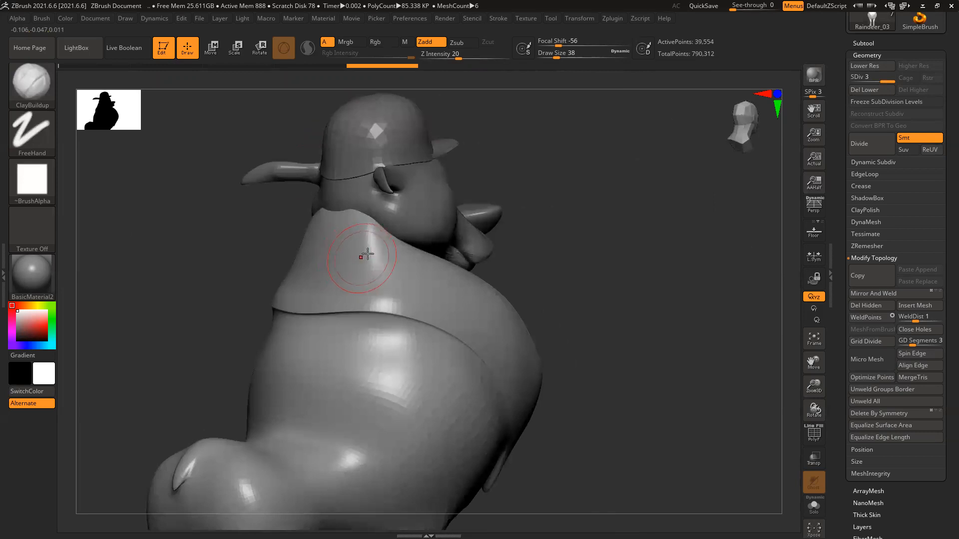
pyautogui.moveTo(357, 226)
pyautogui.mouseDown()
pyautogui.moveTo(357, 260)
pyautogui.moveTo(346, 248)
pyautogui.mouseUp()
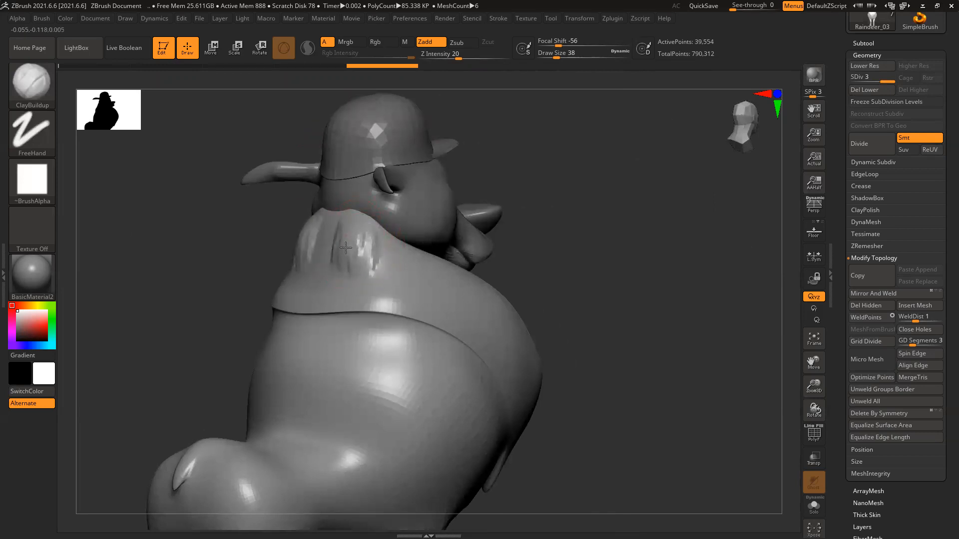
pyautogui.moveTo(358, 214)
pyautogui.mouseDown()
pyautogui.moveTo(367, 258)
pyautogui.moveTo(339, 240)
pyautogui.moveTo(368, 257)
pyautogui.mouseUp()
# Extend the clay strokes down to the mane's rear edge and smooth the built-up area.
pyautogui.moveTo(608, 179); pyautogui.dragTo(524, 186)
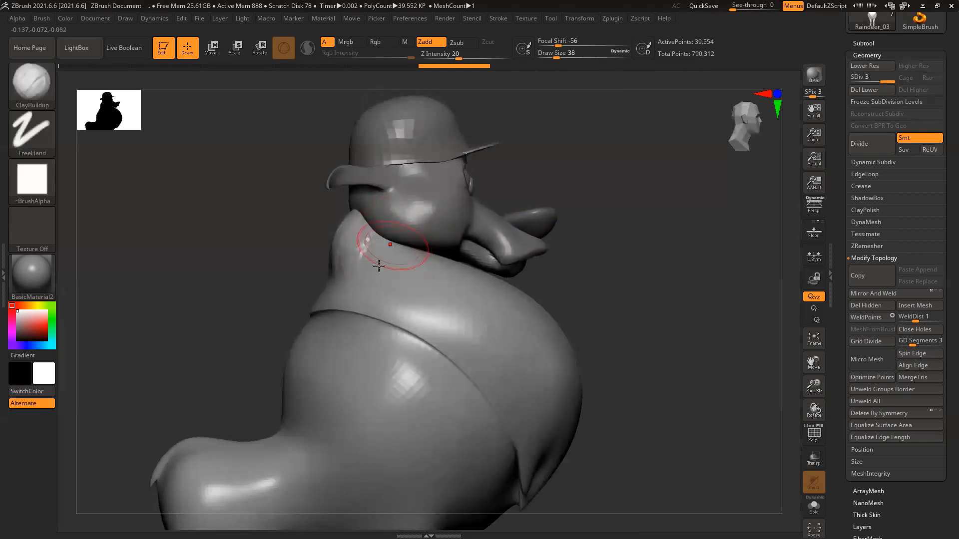
pyautogui.moveTo(354, 274); pyautogui.dragTo(351, 286)
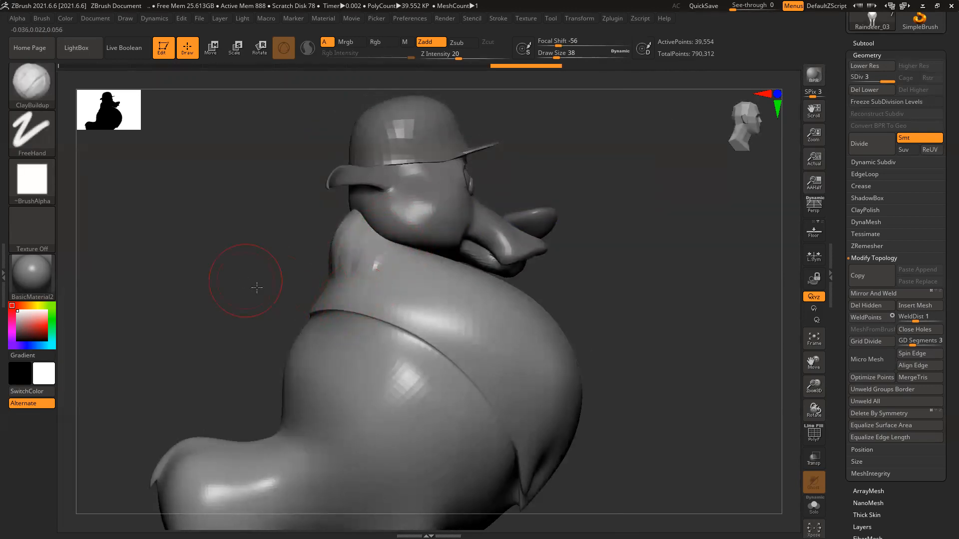
pyautogui.moveTo(257, 288); pyautogui.dragTo(326, 285)
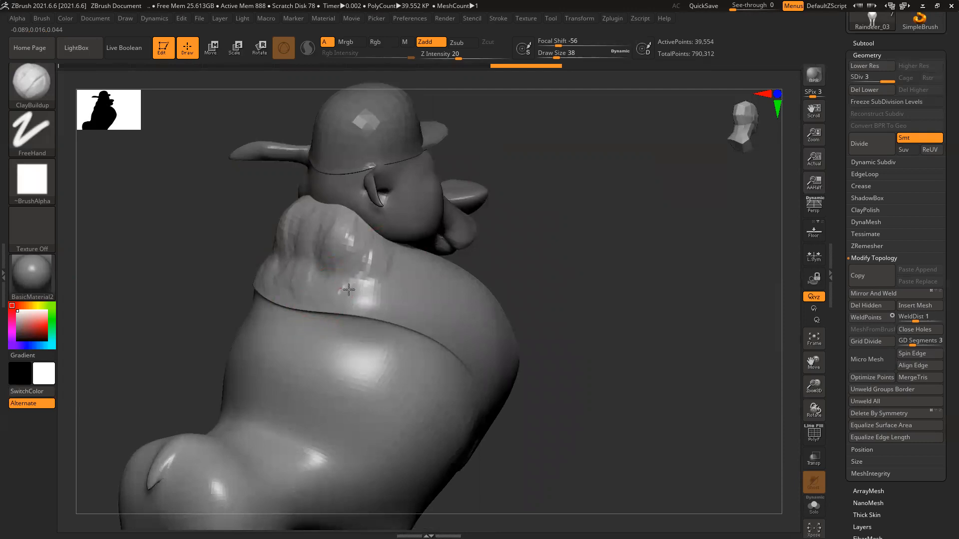
pyautogui.moveTo(324, 293); pyautogui.dragTo(324, 296)
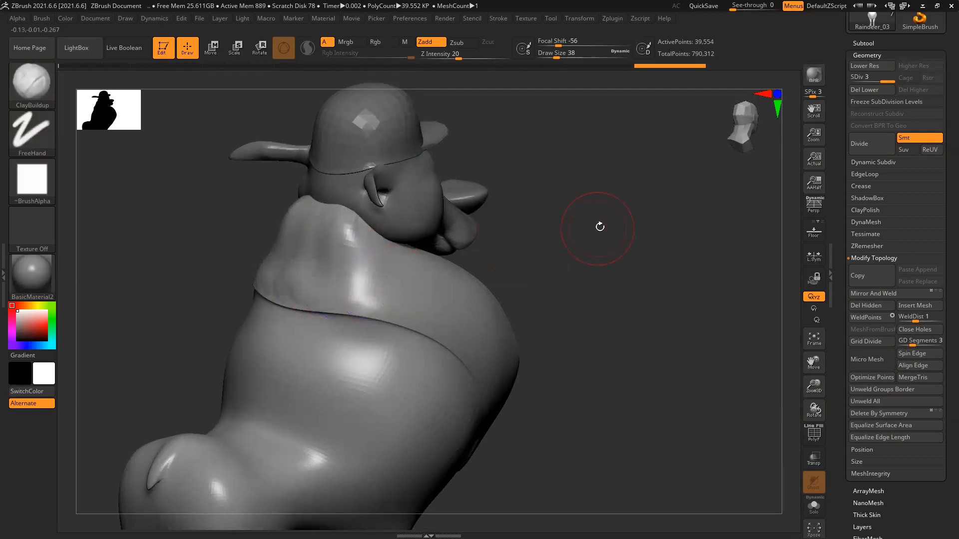
pyautogui.keyDown('shift'); pyautogui.moveTo(599, 225); pyautogui.dragTo(398, 315); pyautogui.keyUp('shift')
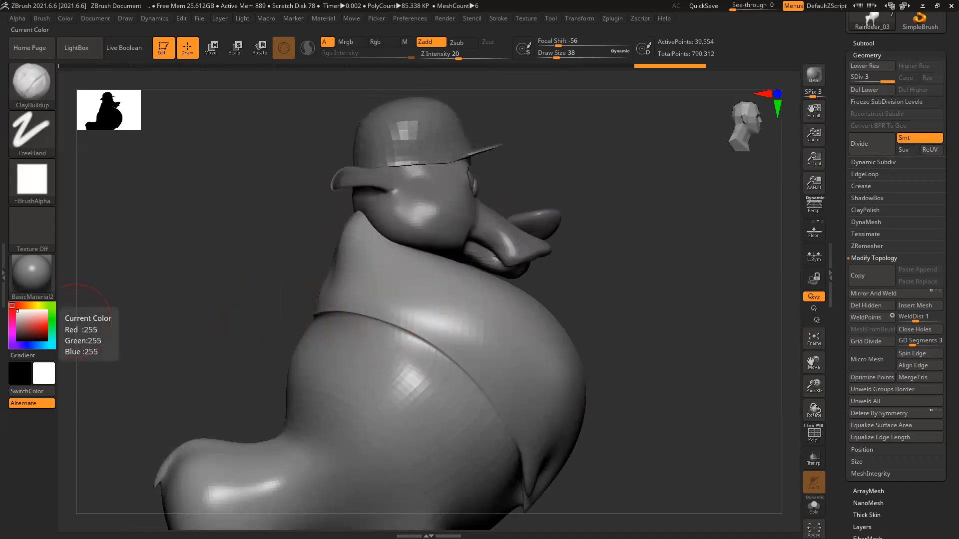
# Check the mane in the reference image and try pulling tufts from its rear edge with the SnakeHook brush at draw size 18.
pyautogui.hotkey('alt', 'Tab')
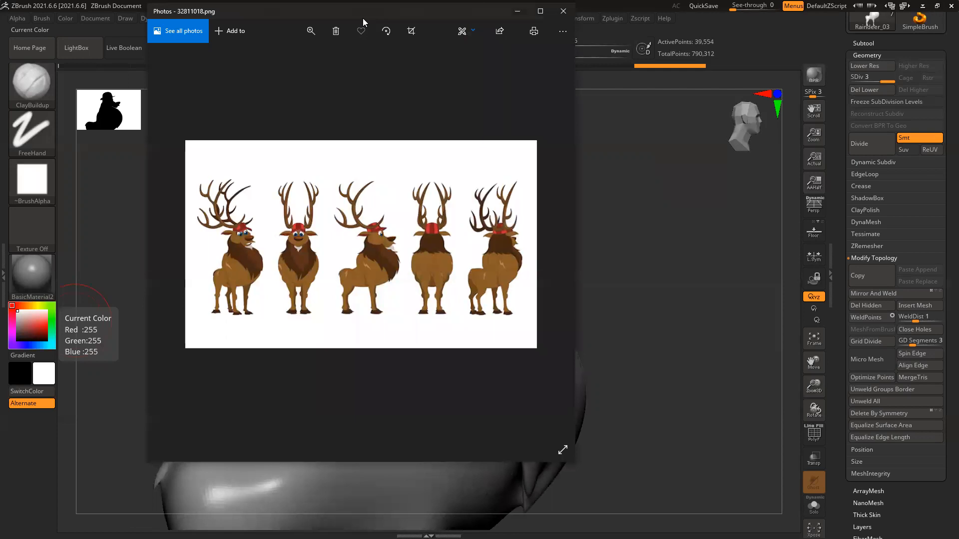
pyautogui.click(22, 37)
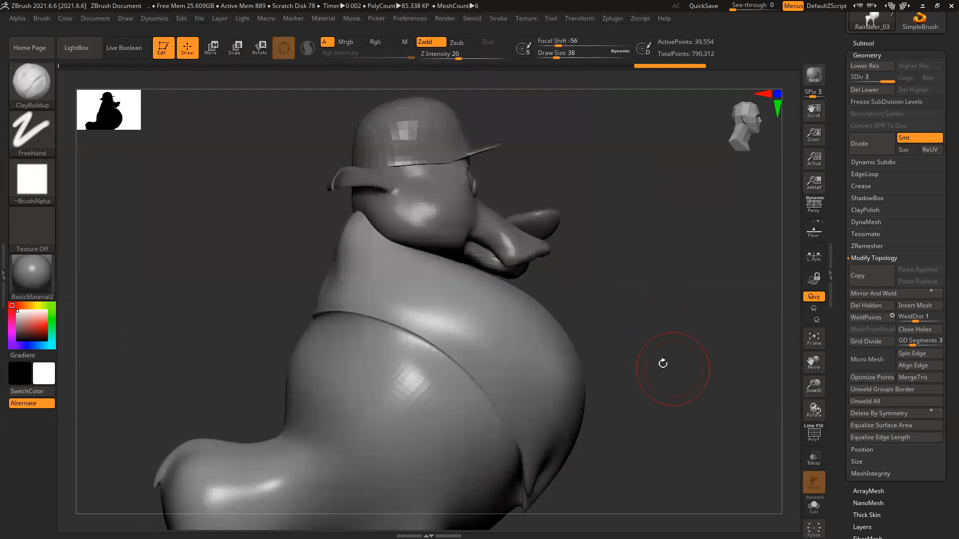
pyautogui.moveTo(663, 363); pyautogui.dragTo(672, 342)
pyautogui.press('b')
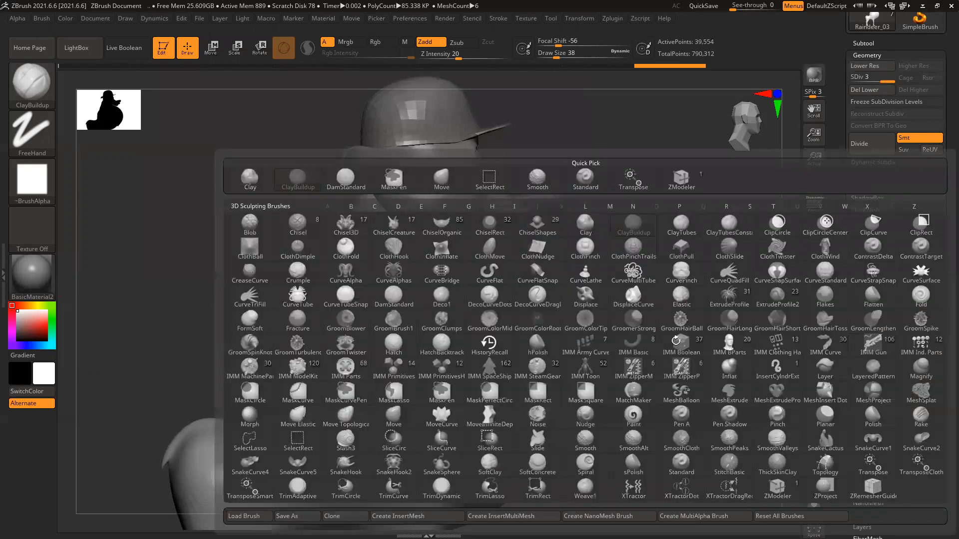
pyautogui.press('s')
pyautogui.press('h')
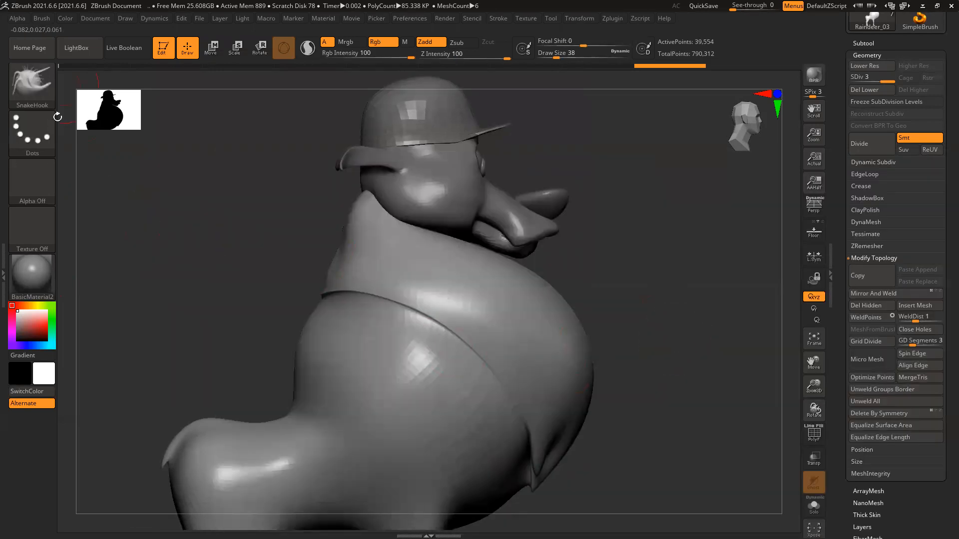
pyautogui.keyDown('ctrl'); pyautogui.moveTo(310, 270); pyautogui.dragTo(350, 358, button='right'); pyautogui.keyUp('ctrl')
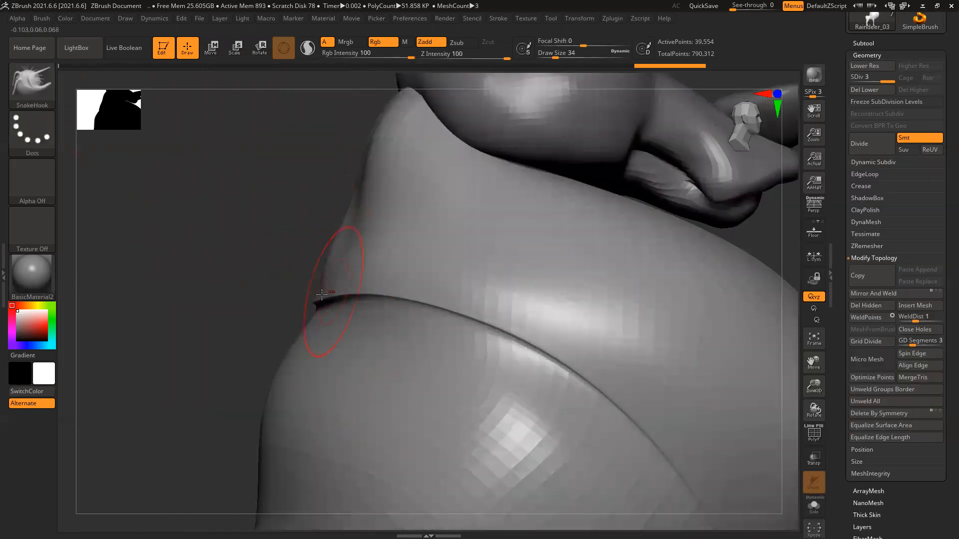
pyautogui.moveTo(225, 259)
pyautogui.mouseDown()
pyautogui.moveTo(278, 306)
pyautogui.moveTo(237, 349)
pyautogui.mouseUp()
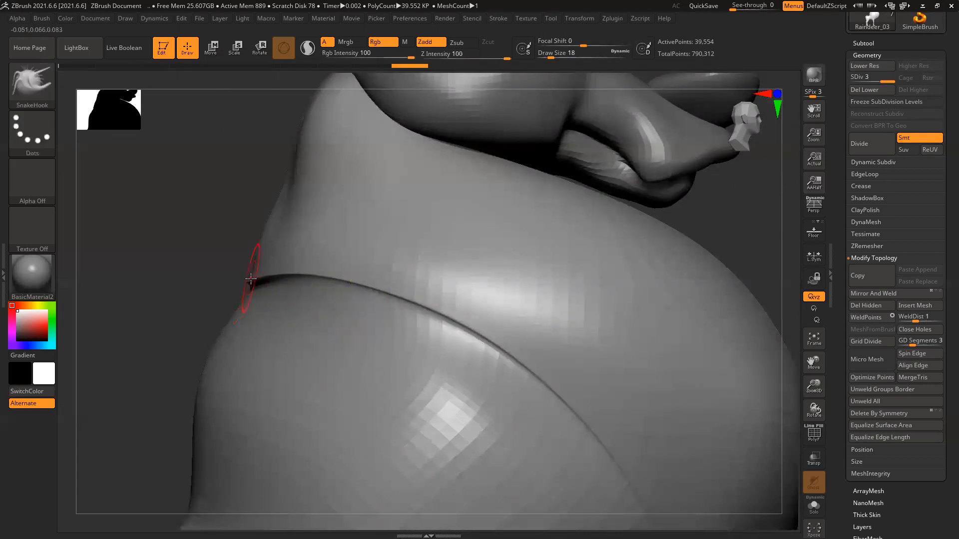
pyautogui.moveTo(250, 282)
pyautogui.mouseDown()
pyautogui.moveTo(214, 304)
pyautogui.moveTo(218, 296)
pyautogui.mouseUp()
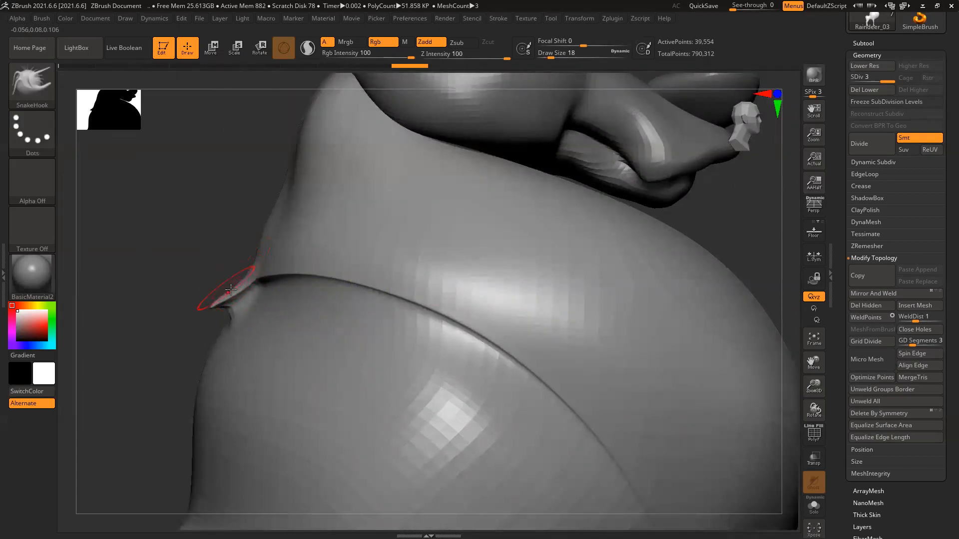
pyautogui.moveTo(168, 278); pyautogui.dragTo(249, 222)
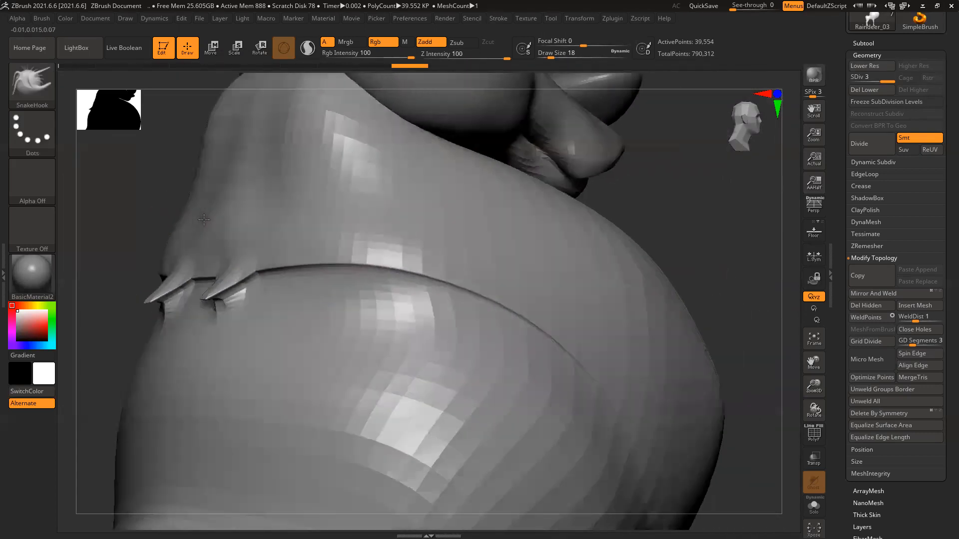
# Pull a small pointed tuft out of the mane's rear edge with the SnakeHook brush and smooth it.
pyautogui.moveTo(150, 210); pyautogui.dragTo(207, 275)
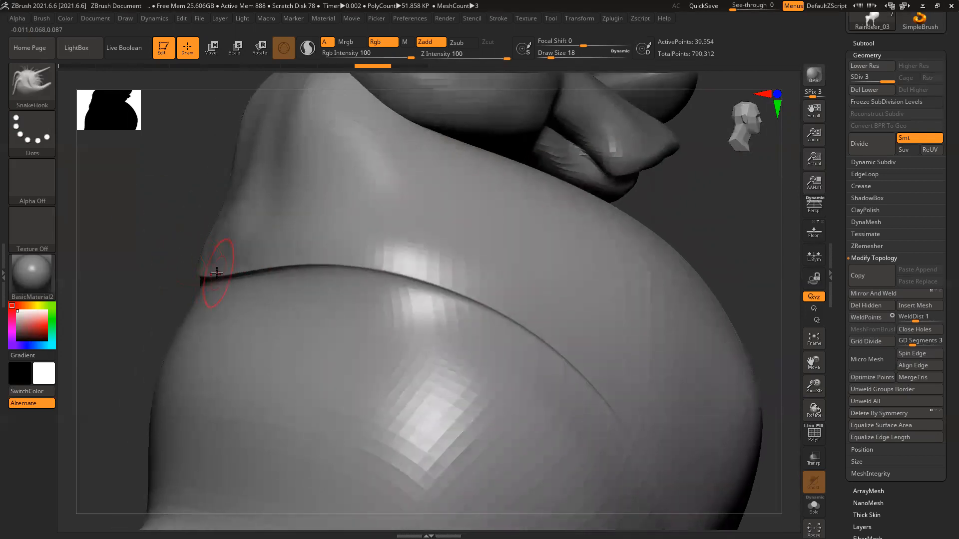
pyautogui.moveTo(169, 235)
pyautogui.mouseDown()
pyautogui.moveTo(202, 277)
pyautogui.moveTo(226, 288)
pyautogui.moveTo(224, 315)
pyautogui.mouseUp()
pyautogui.moveTo(207, 281); pyautogui.dragTo(503, 206)
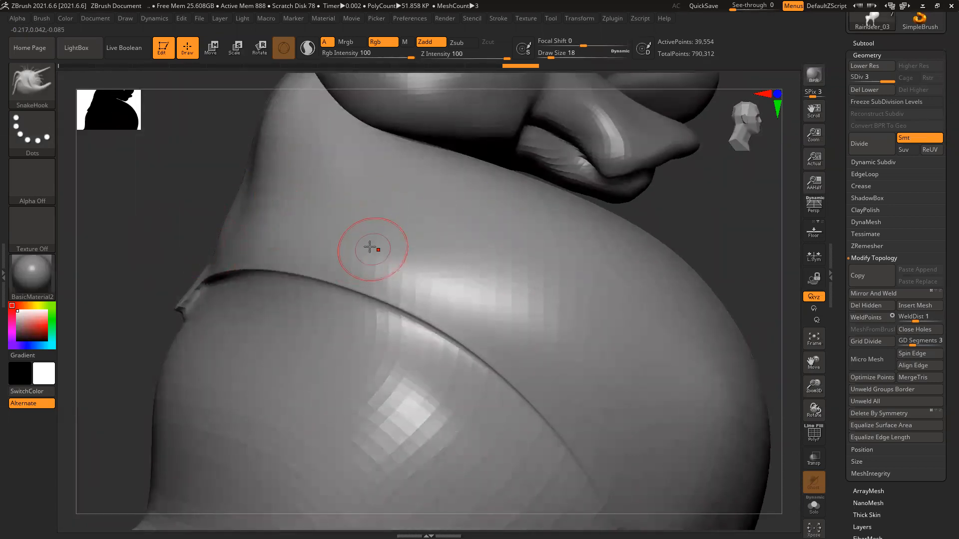
pyautogui.moveTo(208, 252); pyautogui.dragTo(216, 254)
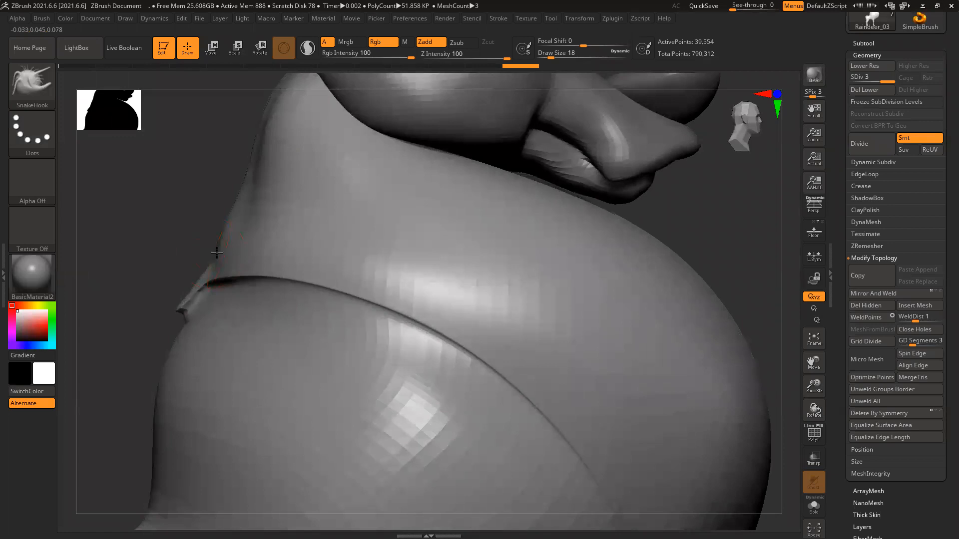
pyautogui.press('shift')
pyautogui.keyDown('shift'); pyautogui.moveTo(202, 302); pyautogui.dragTo(198, 320); pyautogui.keyUp('shift')
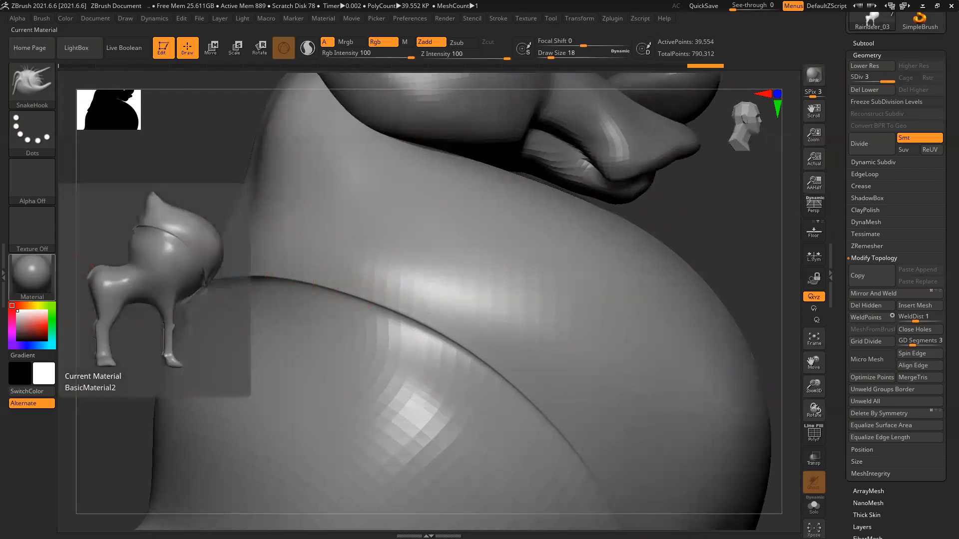
pyautogui.press('ctrl')
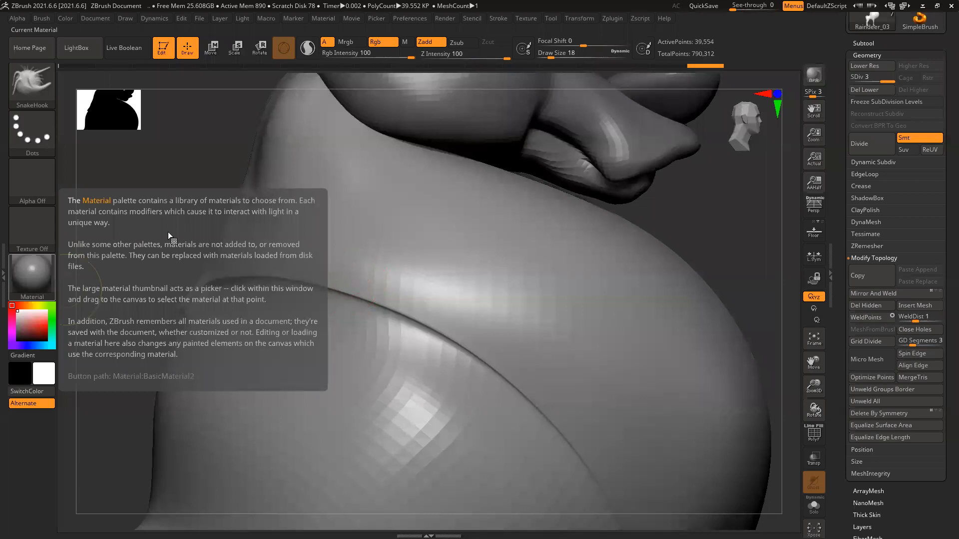
# Undo the test pull on the mane's side and divide the body up to subdivision level 5.
pyautogui.moveTo(713, 214)
pyautogui.mouseDown(button='right')
pyautogui.moveTo(703, 234)
pyautogui.moveTo(565, 295)
pyautogui.moveTo(704, 291)
pyautogui.mouseUp(button='right')
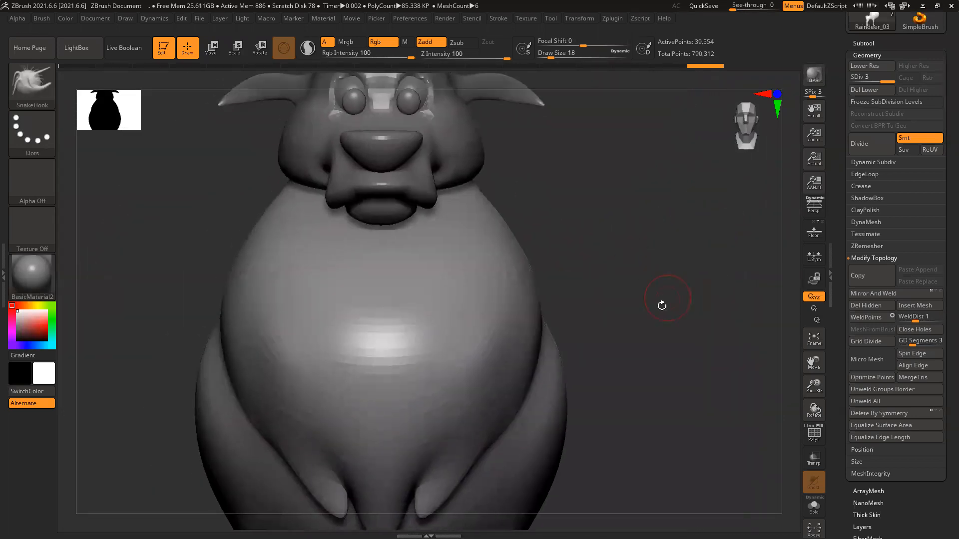
pyautogui.moveTo(140, 257); pyautogui.dragTo(309, 293, button='right')
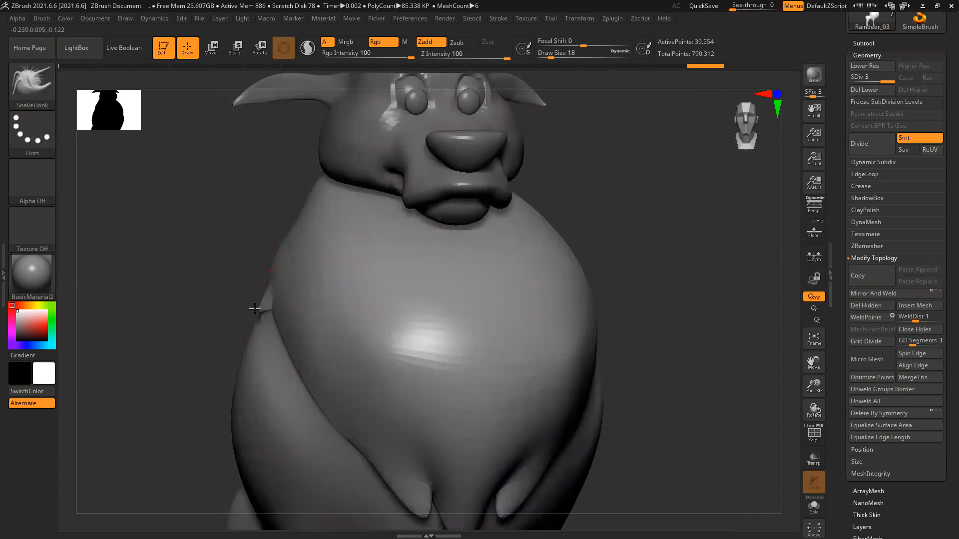
pyautogui.hotkey('ctrl', 'z')
pyautogui.hotkey('ctrl', 'd')
pyautogui.hotkey('ctrl', 'd')
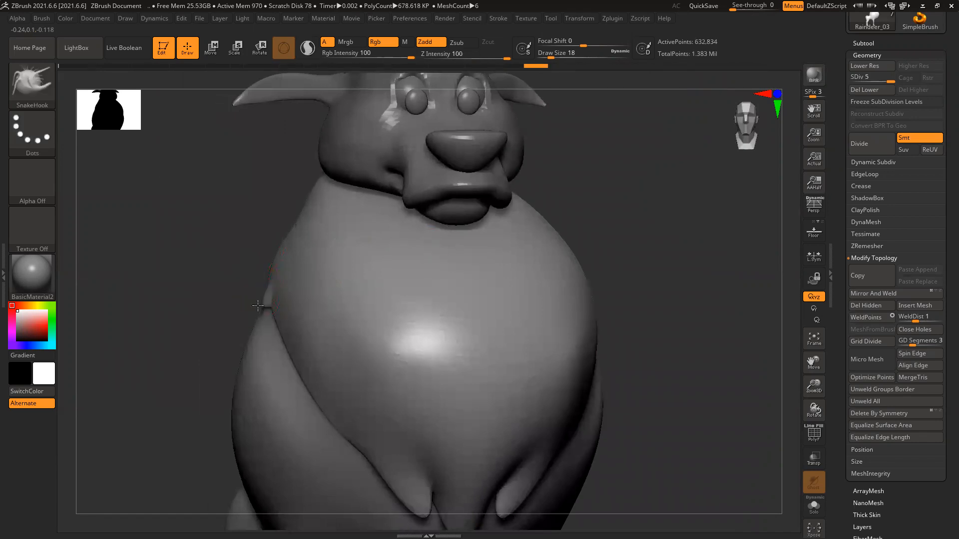
# Pull a row of curved fur tufts out along one side edge of the mane with the SnakeHook brush.
pyautogui.hotkey('ctrl', 'z')
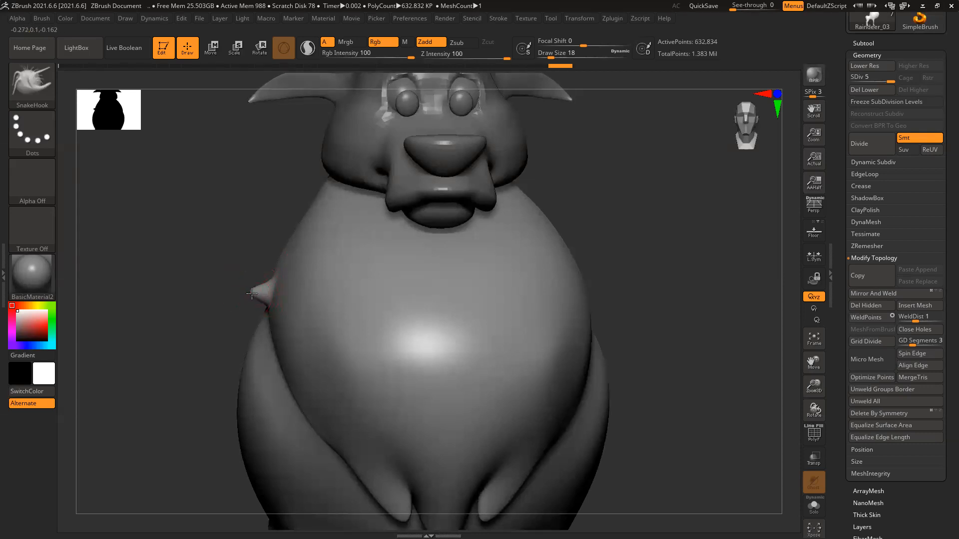
pyautogui.moveTo(239, 315); pyautogui.dragTo(259, 300)
pyautogui.moveTo(622, 230); pyautogui.dragTo(654, 214)
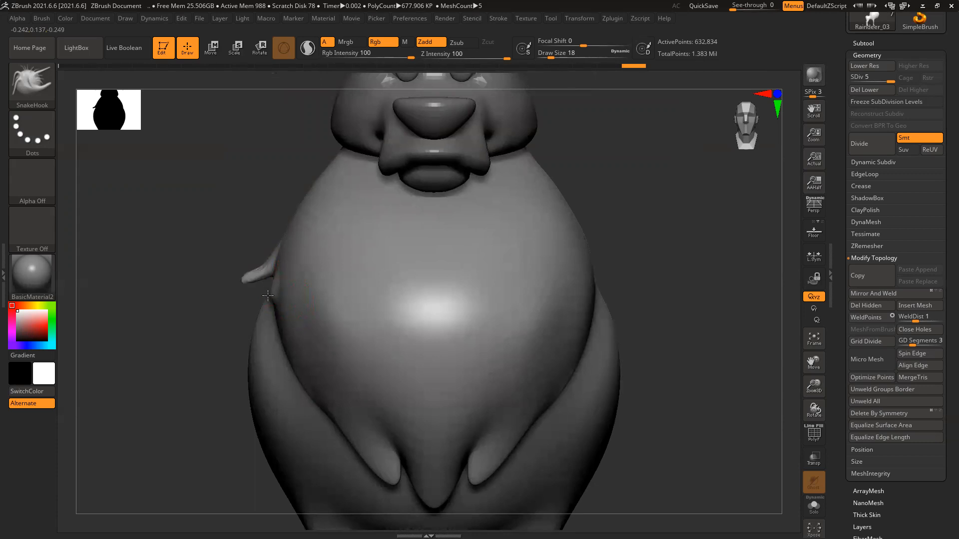
pyautogui.moveTo(264, 318); pyautogui.dragTo(282, 316)
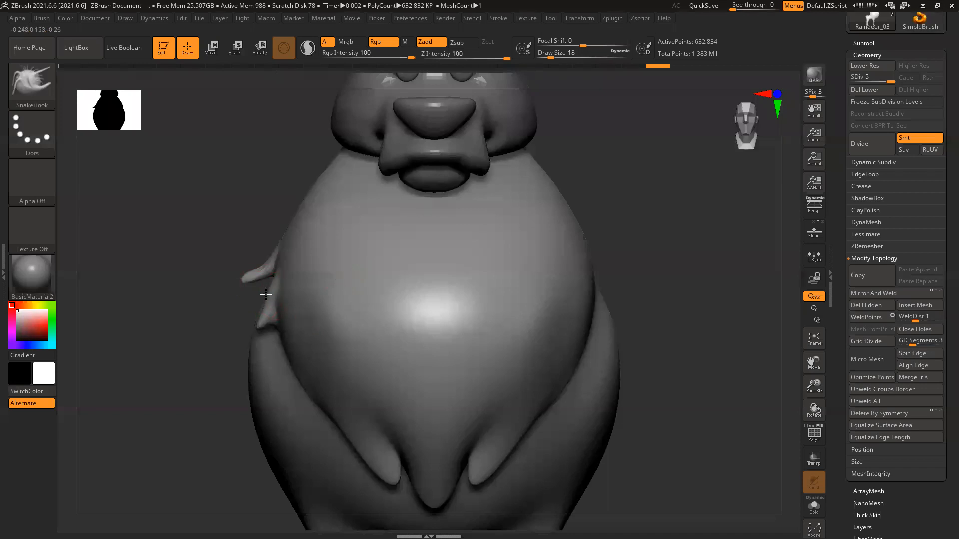
pyautogui.moveTo(321, 348); pyautogui.dragTo(289, 350)
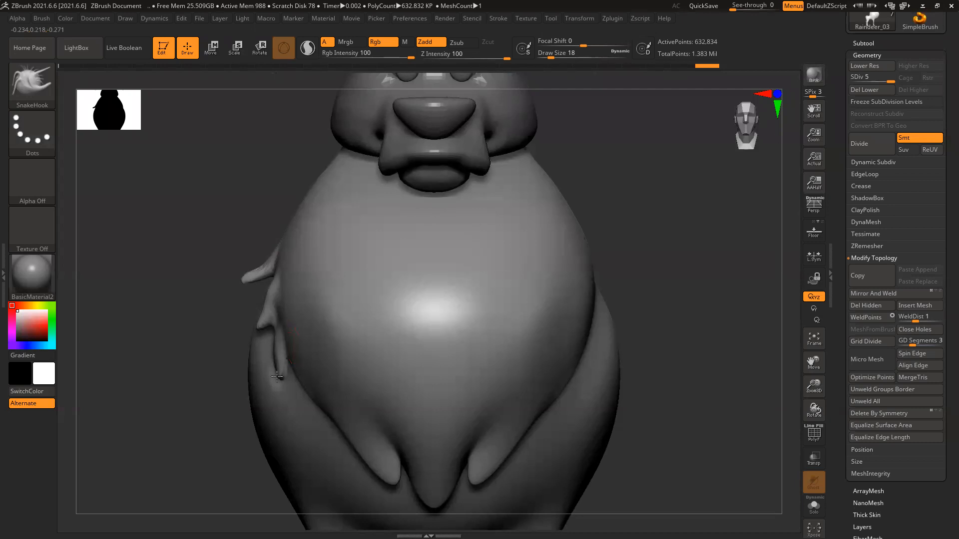
pyautogui.moveTo(277, 373); pyautogui.dragTo(269, 369)
# Undo the SnakeHook tufts and the extra body subdivisions back to level 3.
pyautogui.press('ctrl')
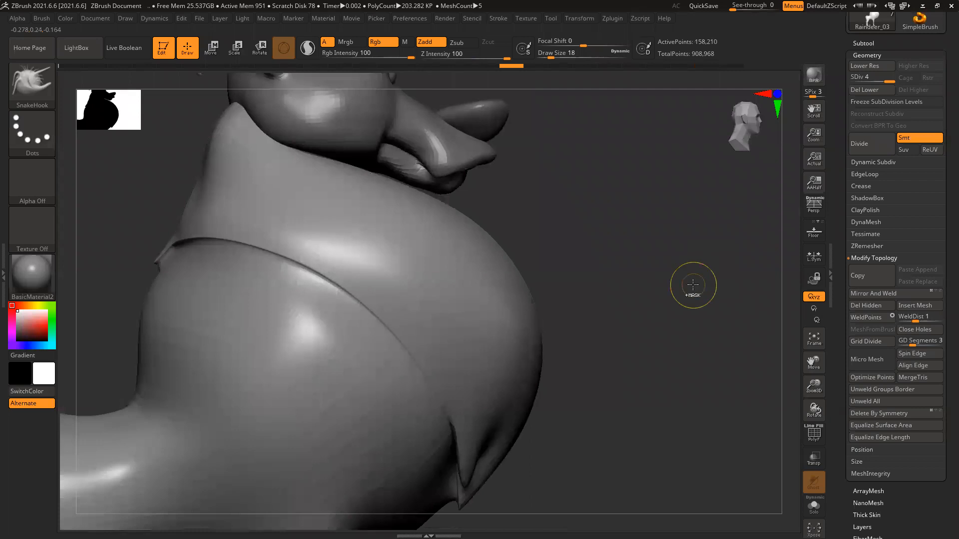
pyautogui.press('ctrl')
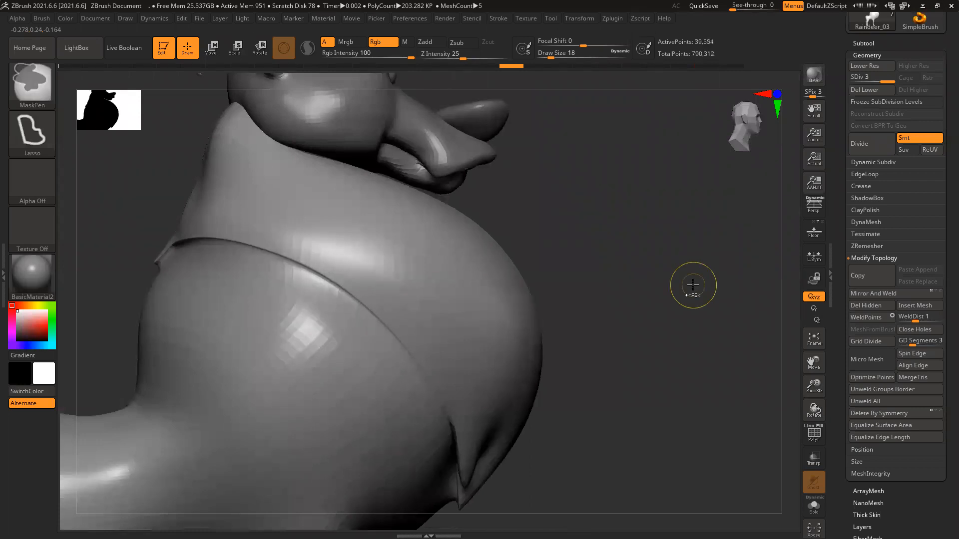
pyautogui.hotkey('ctrl', 'z')
pyautogui.hotkey('ctrl', 'z')
pyautogui.hotkey('ctrl', 'z')
pyautogui.hotkey('ctrl', 'z')
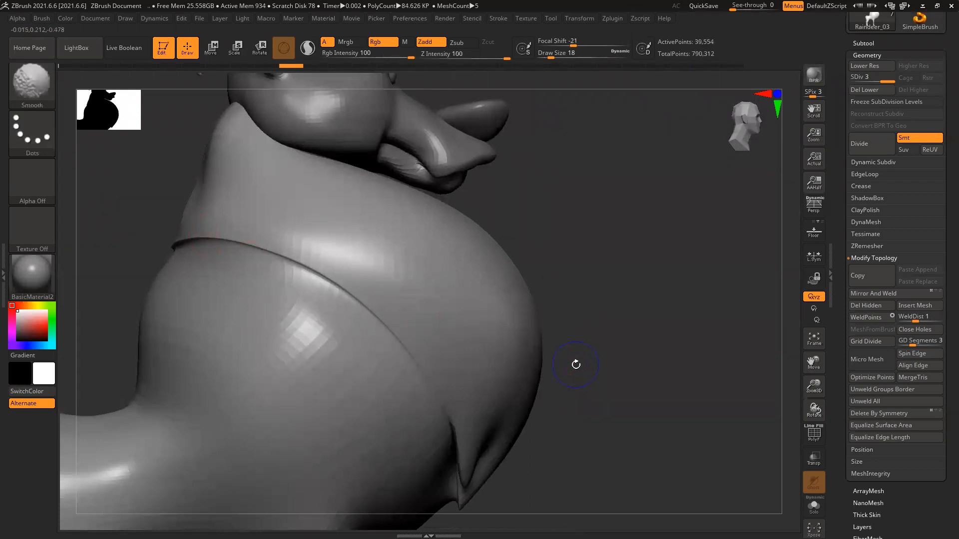
# Drop the body to subdivision level 1, show its polyframe and delete the higher subdivision levels.
pyautogui.hotkey('shift', 'd')
pyautogui.hotkey('shift', 'd')
pyautogui.hotkey('shift', 'f')
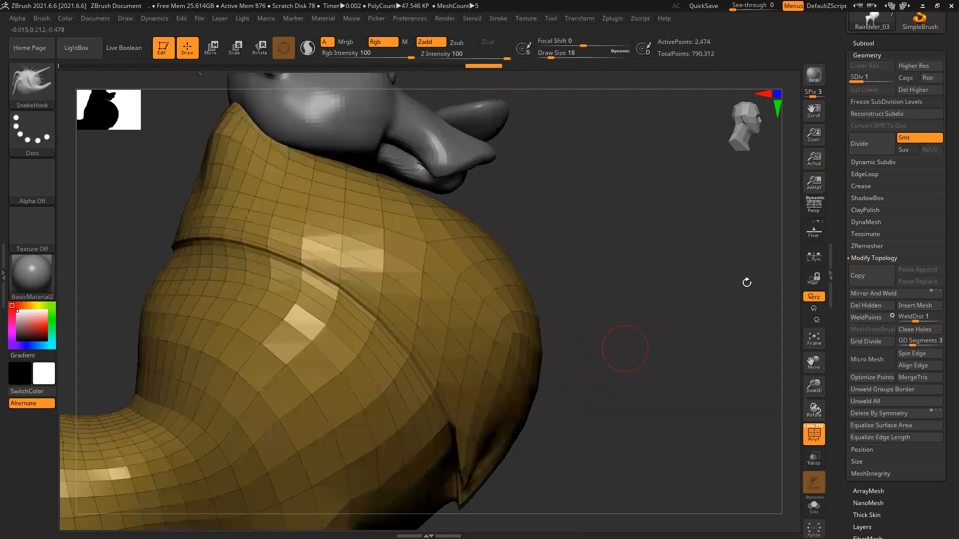
pyautogui.click(913, 90)
pyautogui.moveTo(741, 243); pyautogui.dragTo(649, 235)
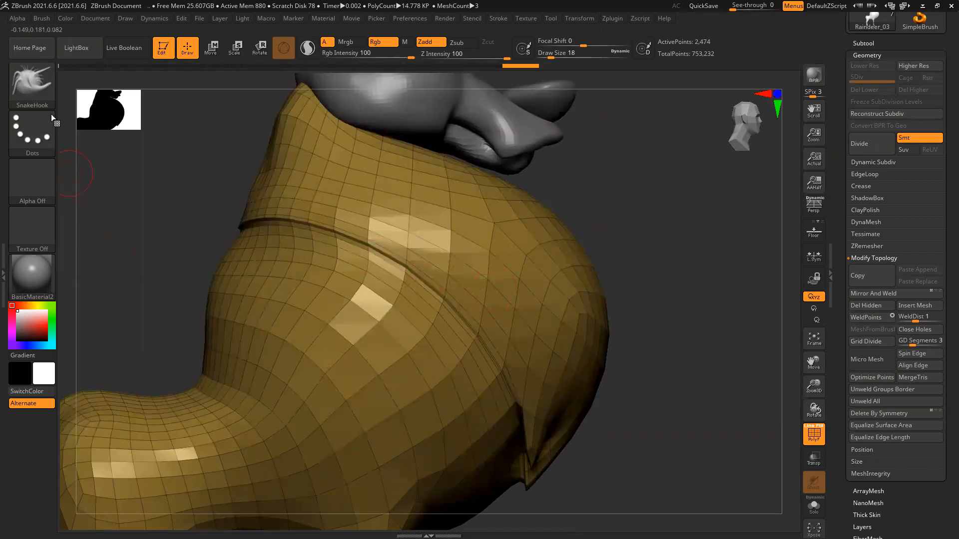
# Select the ZModeler brush and set its polygon action target to Polyloop over the mane's seam.
pyautogui.press('b')
pyautogui.press('z')
pyautogui.press('m')
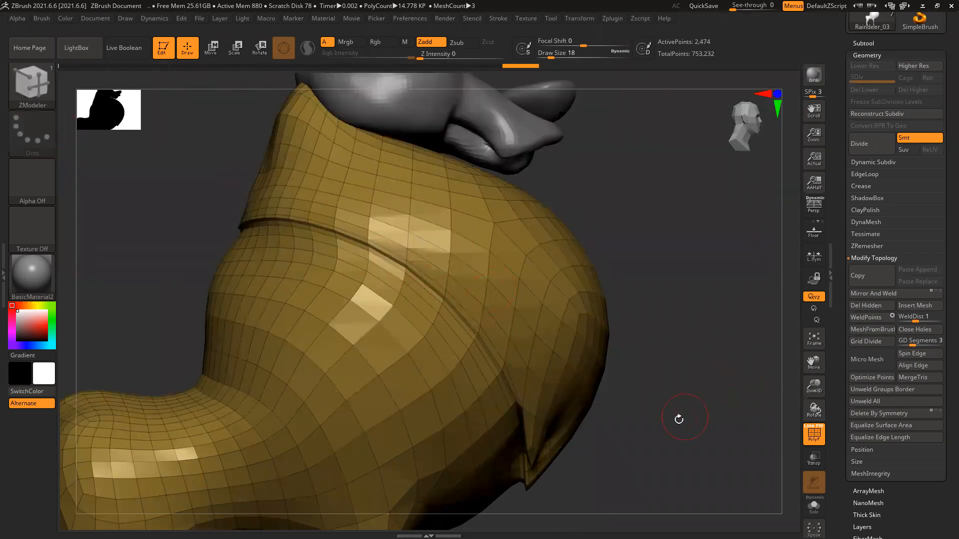
pyautogui.moveTo(685, 406); pyautogui.dragTo(657, 400, button='right')
pyautogui.keyDown('ctrl'); pyautogui.moveTo(478, 328); pyautogui.dragTo(449, 369, button='right'); pyautogui.keyUp('ctrl')
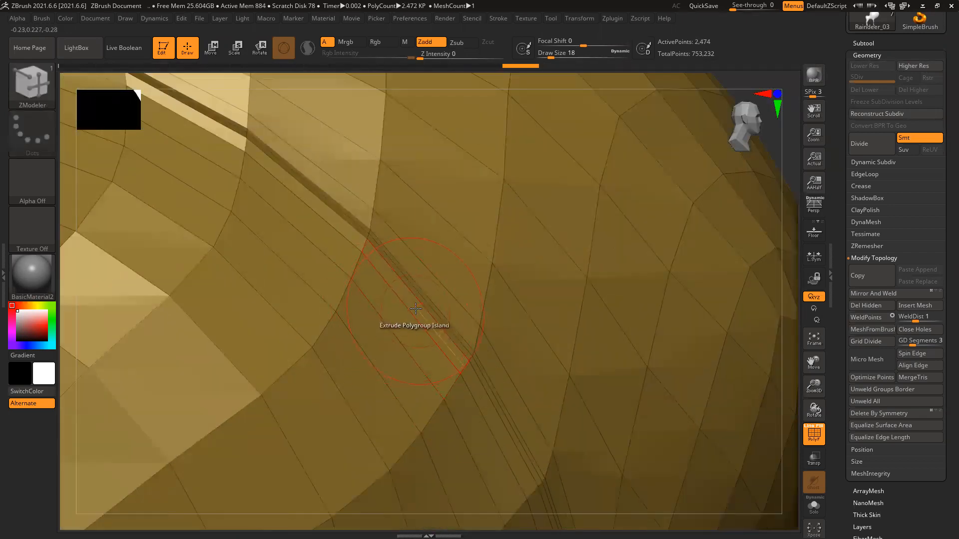
pyautogui.press('space')
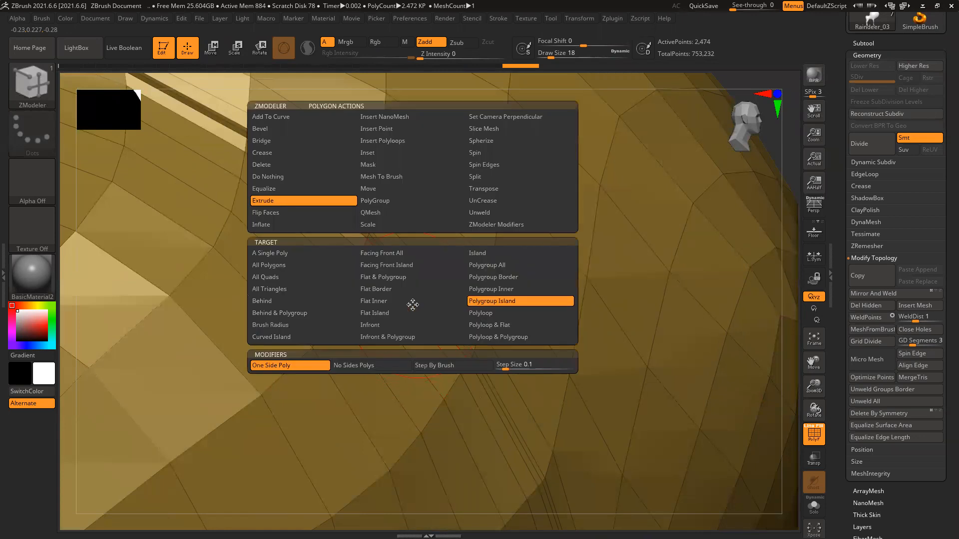
pyautogui.click(487, 313)
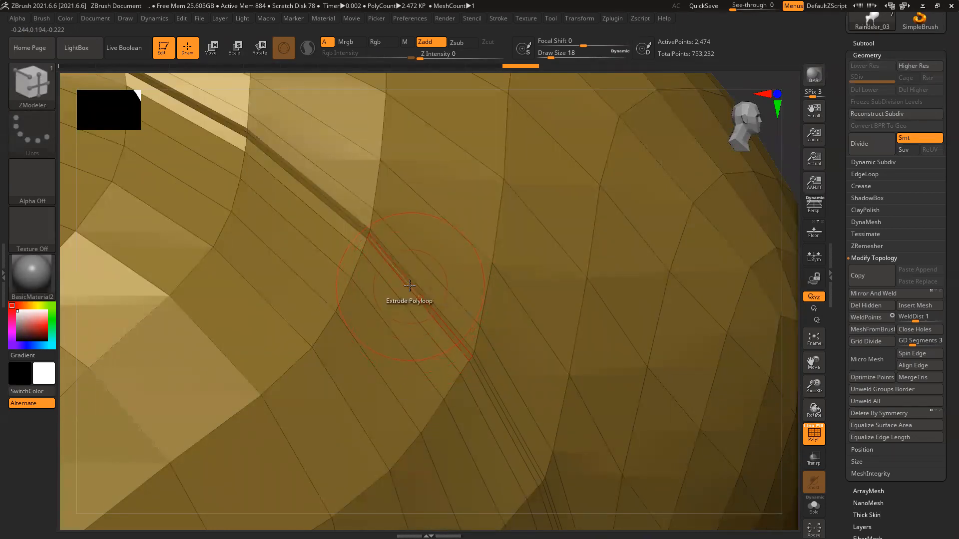
# Assign the narrow polyloop along the mane's seam its own polygroup with the ZModeler PolyGroup action.
pyautogui.click(410, 285)
pyautogui.hotkey('ctrl', 'z')
pyautogui.press('space')
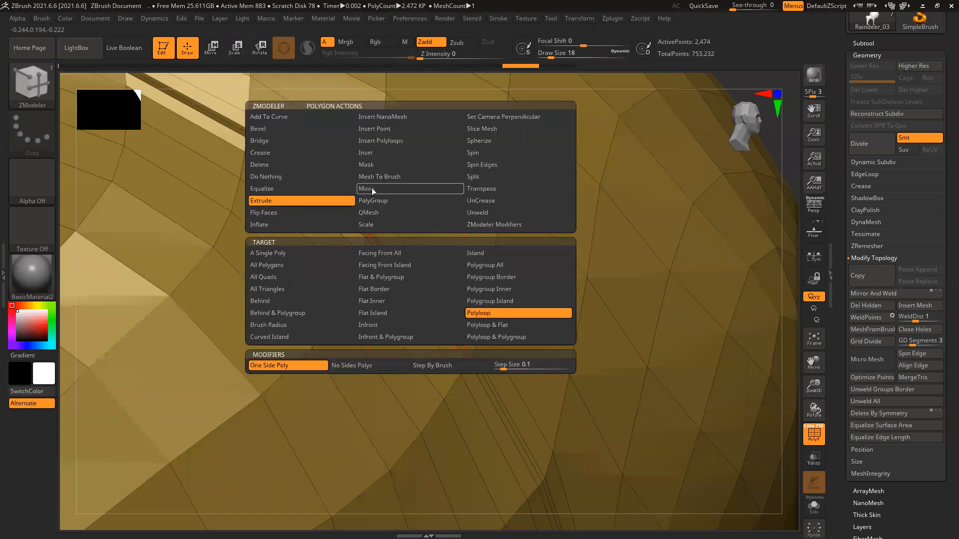
pyautogui.click(399, 200)
pyautogui.click(479, 302)
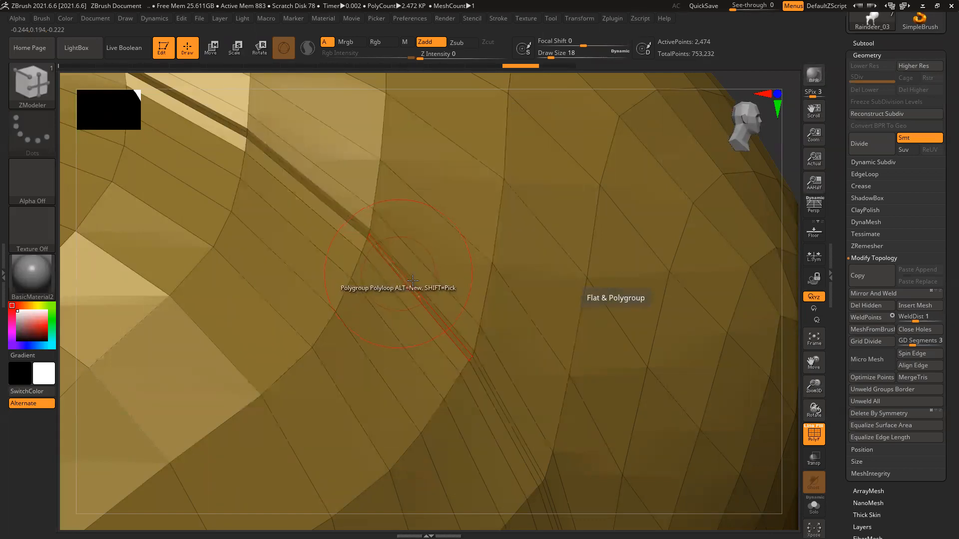
pyautogui.click(410, 285)
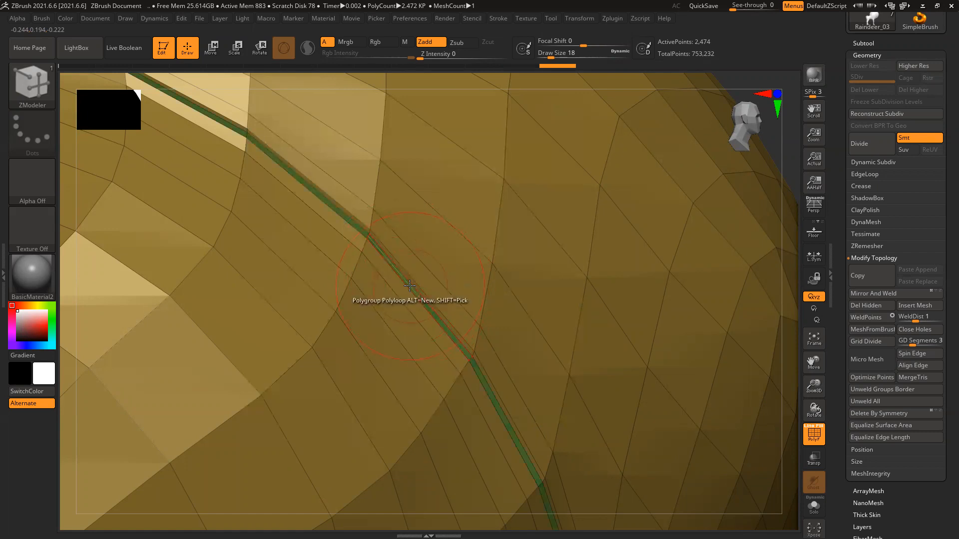
# Hide the narrow seam polyloop between mane and body and delete the hidden geometry.
pyautogui.keyDown('ctrl'); pyautogui.moveTo(562, 365); pyautogui.dragTo(570, 240, button='right'); pyautogui.keyUp('ctrl')
pyautogui.moveTo(707, 266); pyautogui.dragTo(687, 387)
pyautogui.press('ctrl')
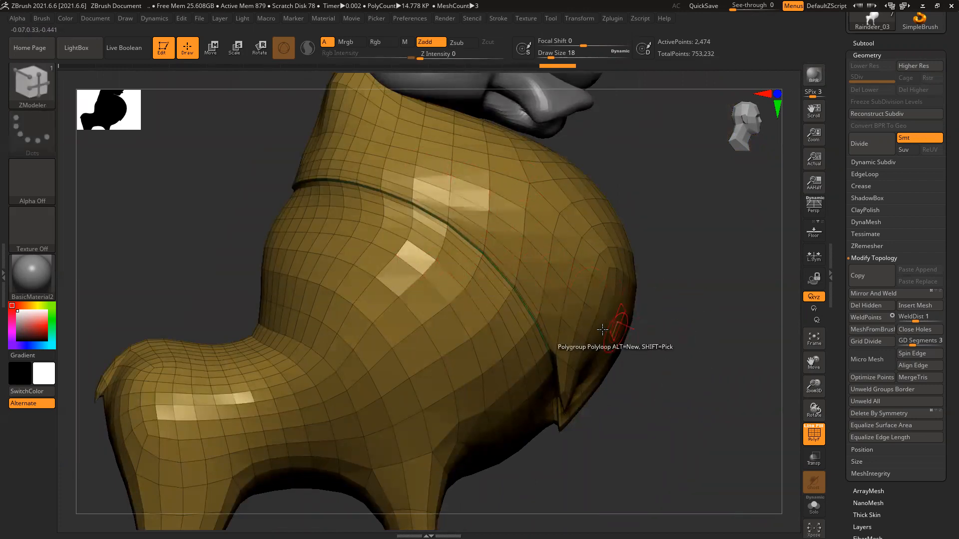
pyautogui.keyDown('alt'); pyautogui.moveTo(691, 366); pyautogui.dragTo(670, 365); pyautogui.keyUp('alt')
pyautogui.keyDown('ctrl'); pyautogui.moveTo(481, 208); pyautogui.dragTo(527, 334, button='right'); pyautogui.keyUp('ctrl')
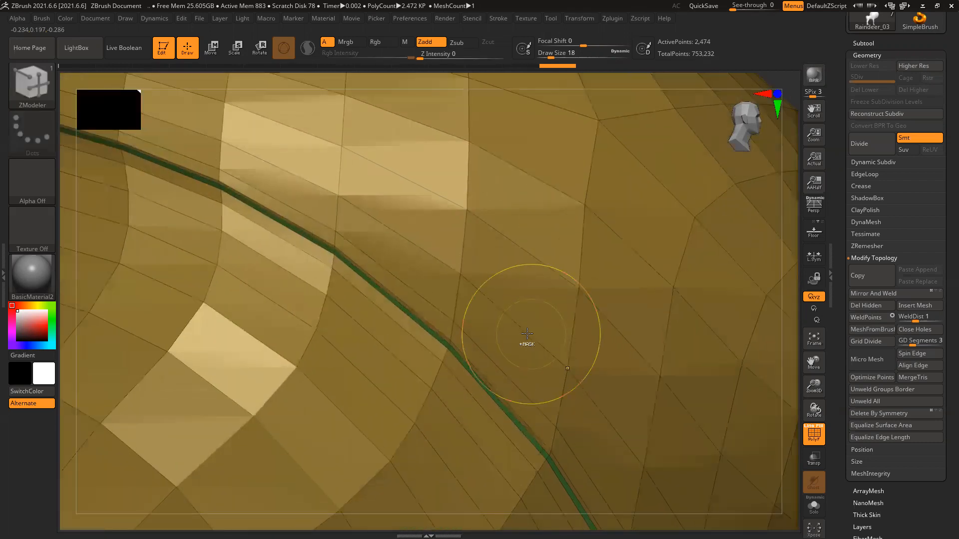
pyautogui.keyDown('ctrl'); pyautogui.keyDown('shift'); pyautogui.click(417, 320); pyautogui.keyUp('shift'); pyautogui.keyUp('ctrl')
pyautogui.keyDown('ctrl'); pyautogui.moveTo(325, 289); pyautogui.dragTo(327, 281, button='right'); pyautogui.keyUp('ctrl')
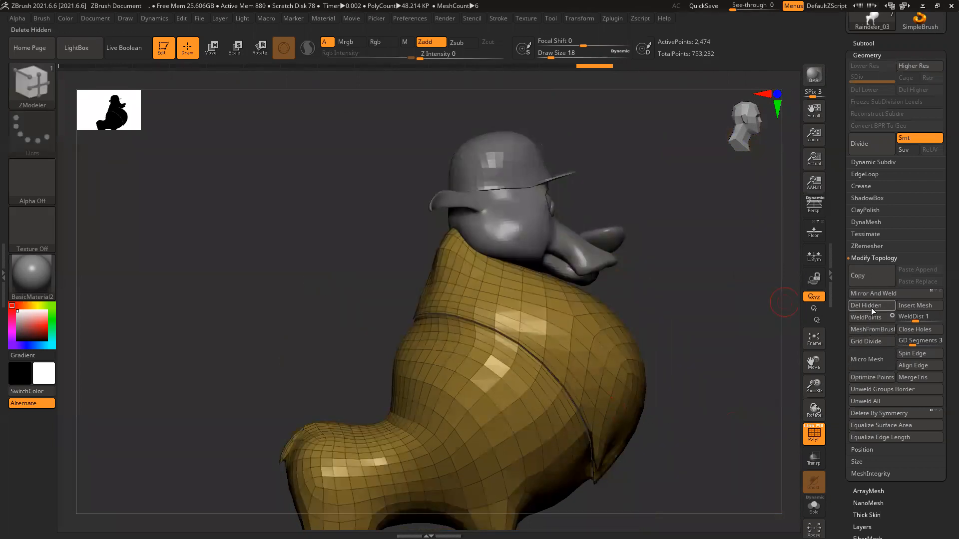
pyautogui.click(873, 310)
# Give the separated mane and lower body different polygroups with Auto Groups.
pyautogui.moveTo(840, 462); pyautogui.dragTo(838, 375)
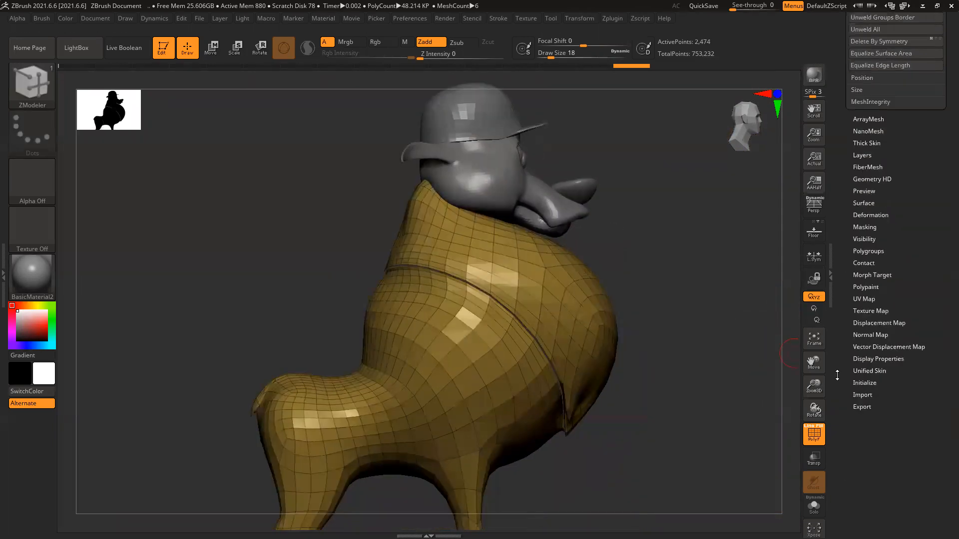
pyautogui.click(870, 251)
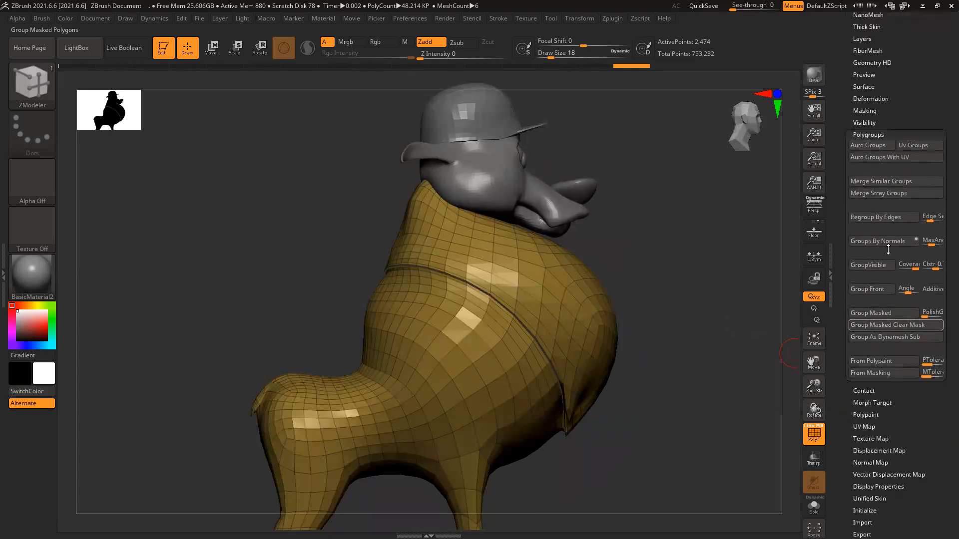
pyautogui.click(871, 145)
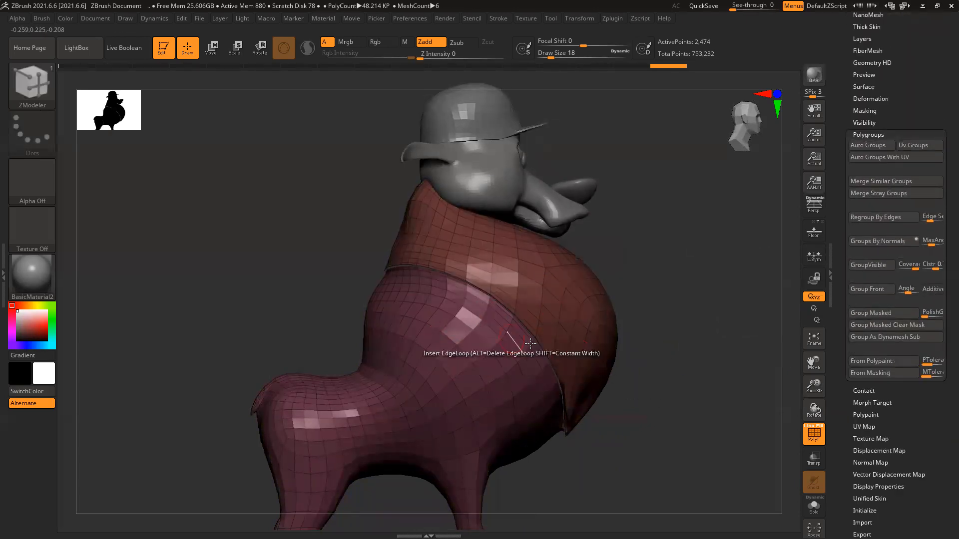
# Subdivide the body and mane mesh several times and turn off the polyframe.
pyautogui.press('ctrl')
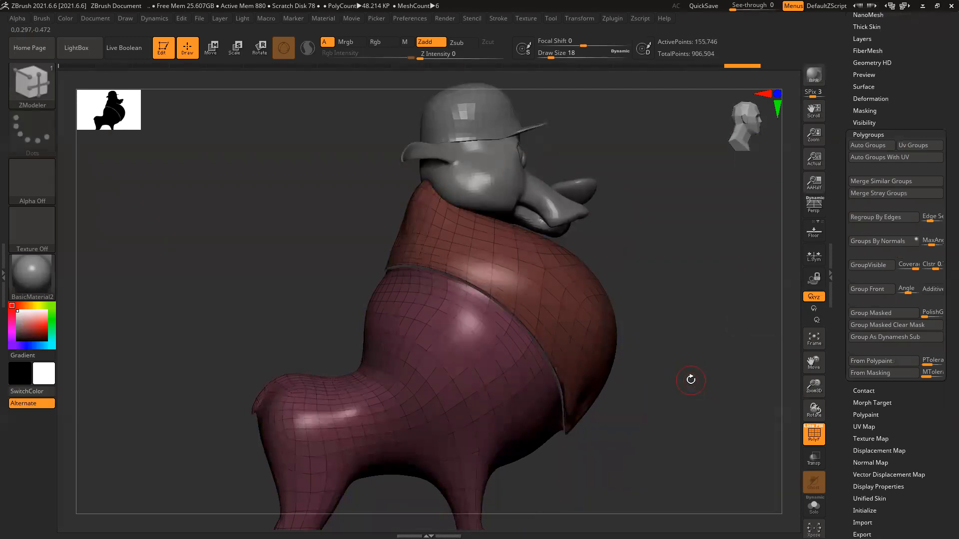
pyautogui.hotkey('shift', 'f')
pyautogui.moveTo(704, 378); pyautogui.dragTo(678, 378)
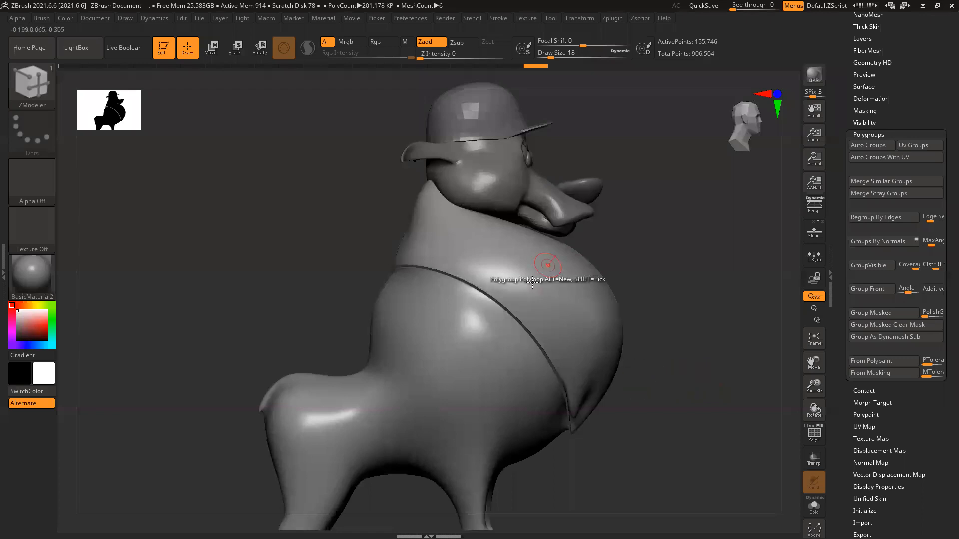
# Select the SnakeHook brush and isolate the mane polygroup in a front view.
pyautogui.click(36, 85)
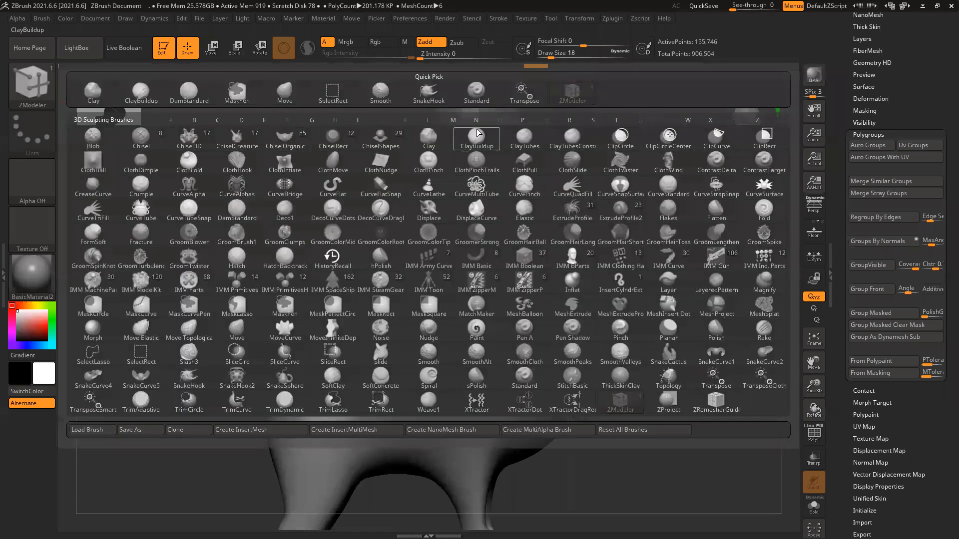
pyautogui.click(429, 94)
pyautogui.press('ctrl')
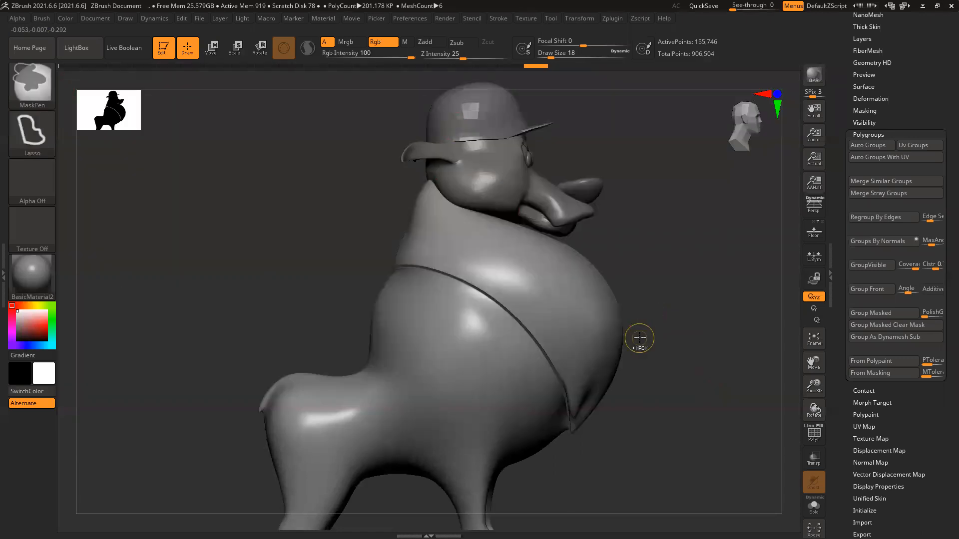
pyautogui.keyDown('ctrl'); pyautogui.keyDown('shift'); pyautogui.click(574, 290); pyautogui.keyUp('shift'); pyautogui.keyUp('ctrl')
pyautogui.moveTo(728, 326); pyautogui.dragTo(654, 338)
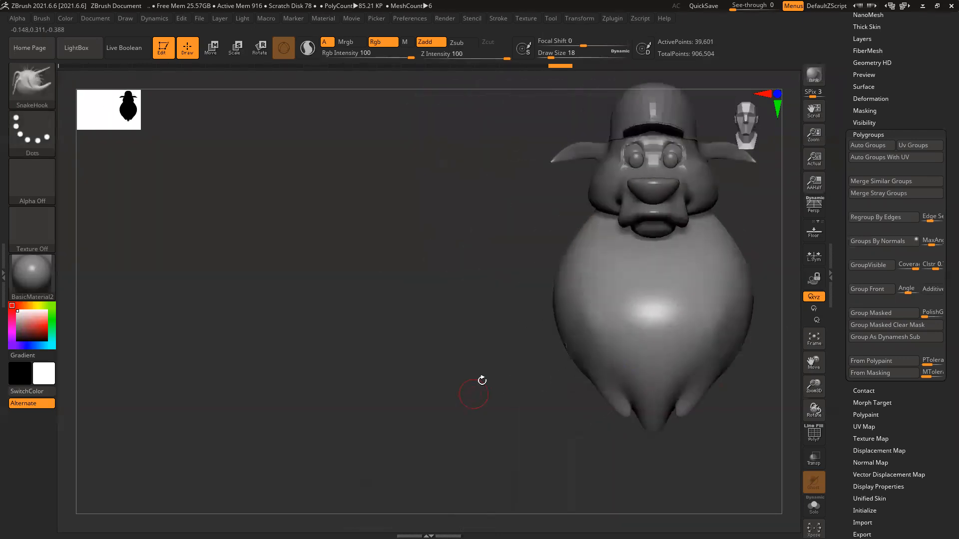
pyautogui.keyDown('alt'); pyautogui.moveTo(475, 391); pyautogui.dragTo(275, 364); pyautogui.keyUp('alt')
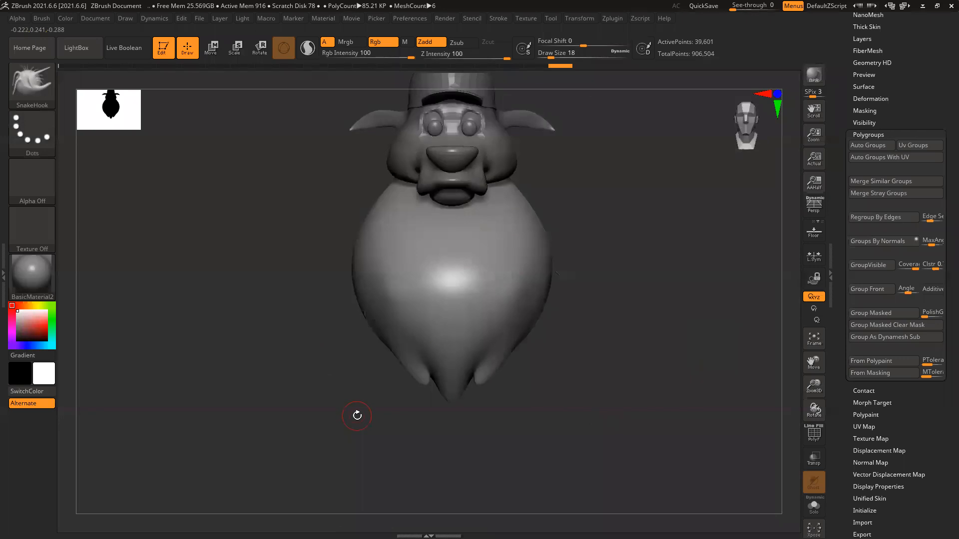
# Try pulling a single fur tuft out of the mane's side edge with the SnakeHook brush.
pyautogui.keyDown('shift'); pyautogui.moveTo(232, 238); pyautogui.dragTo(274, 231); pyautogui.keyUp('shift')
pyautogui.keyDown('alt'); pyautogui.moveTo(495, 209); pyautogui.dragTo(559, 194); pyautogui.keyUp('alt')
pyautogui.keyDown('shift'); pyautogui.moveTo(592, 200); pyautogui.dragTo(555, 210); pyautogui.keyUp('shift')
pyautogui.keyDown('alt'); pyautogui.moveTo(385, 236); pyautogui.dragTo(352, 248, button='right'); pyautogui.keyUp('alt')
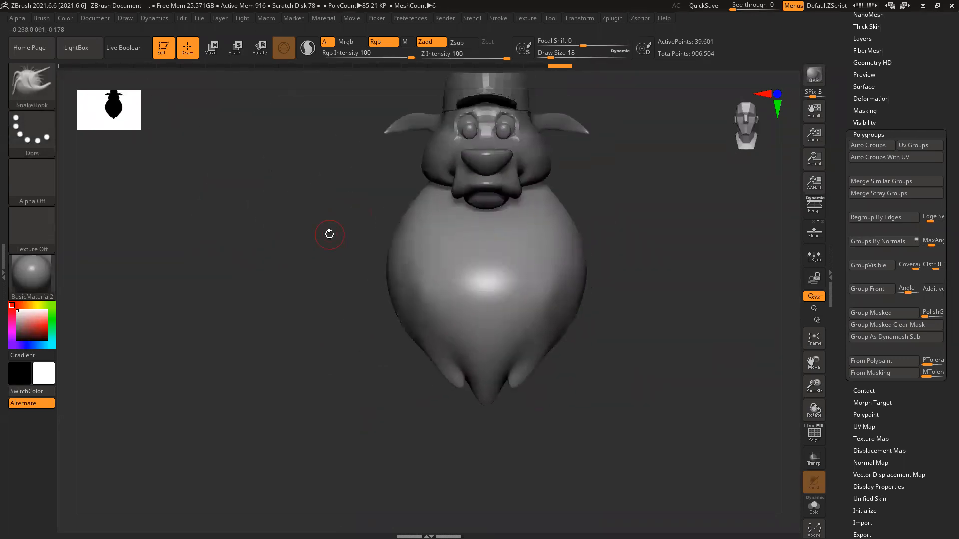
pyautogui.keyDown('ctrl'); pyautogui.moveTo(420, 234); pyautogui.dragTo(430, 278, button='right'); pyautogui.keyUp('ctrl')
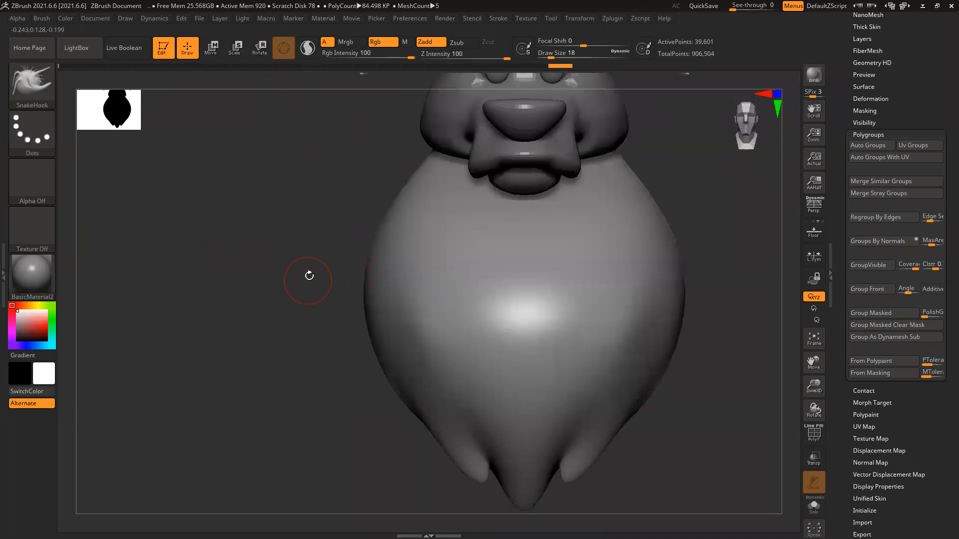
pyautogui.moveTo(325, 269)
pyautogui.mouseDown()
pyautogui.moveTo(333, 254)
pyautogui.moveTo(288, 292)
pyautogui.mouseUp()
pyautogui.keyDown('shift'); pyautogui.moveTo(330, 335); pyautogui.dragTo(318, 332, button='right'); pyautogui.keyUp('shift')
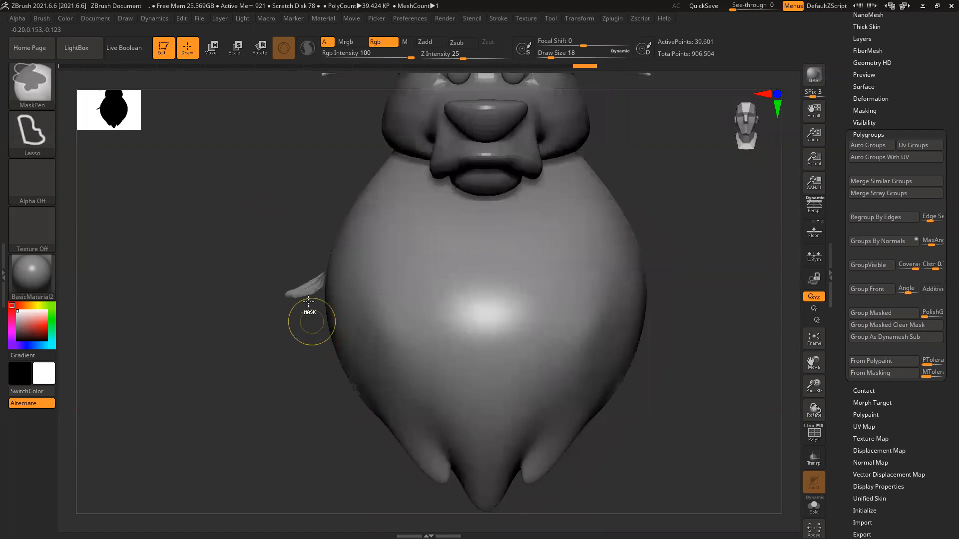
pyautogui.hotkey('ctrl', 'z')
pyautogui.moveTo(302, 304); pyautogui.dragTo(298, 304)
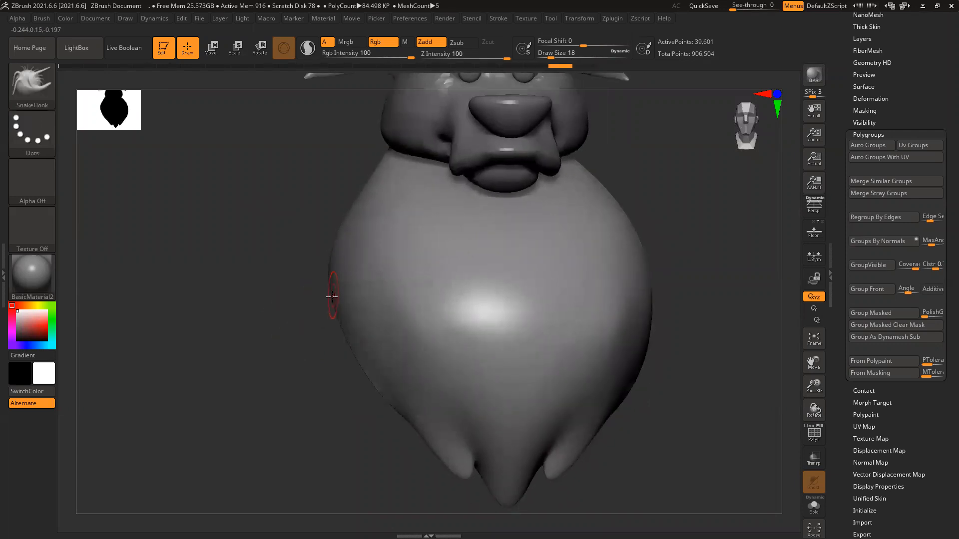
pyautogui.hotkey('ctrl', 'd')
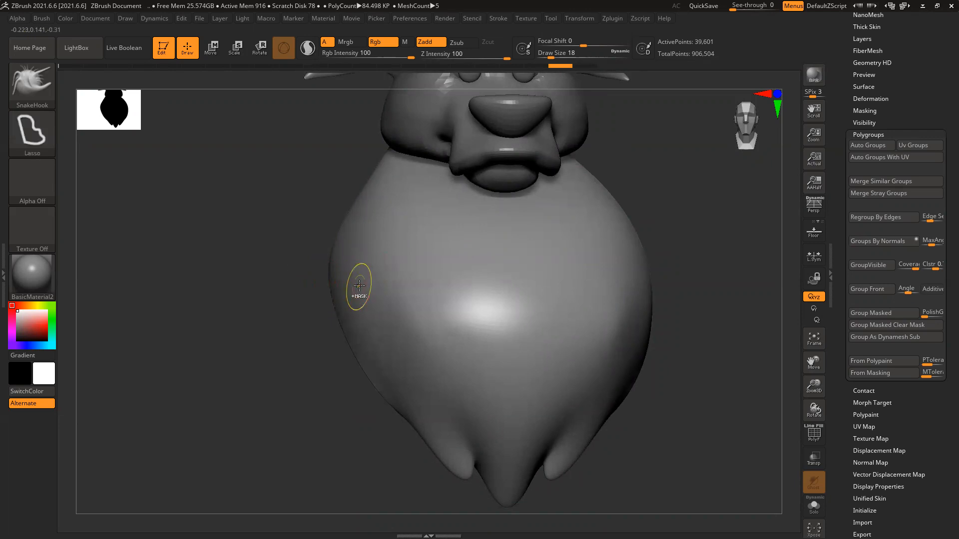
pyautogui.hotkey('ctrl', 'd')
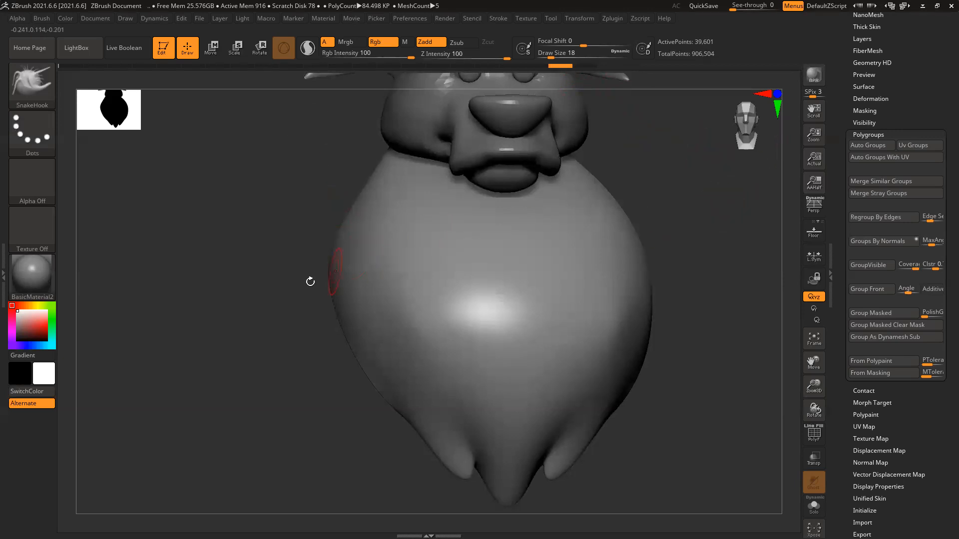
# Pull pointed, downward-curving fur tufts out along one side edge of the mane with the SnakeHook brush.
pyautogui.moveTo(323, 299); pyautogui.dragTo(308, 308)
pyautogui.moveTo(323, 343); pyautogui.dragTo(319, 335)
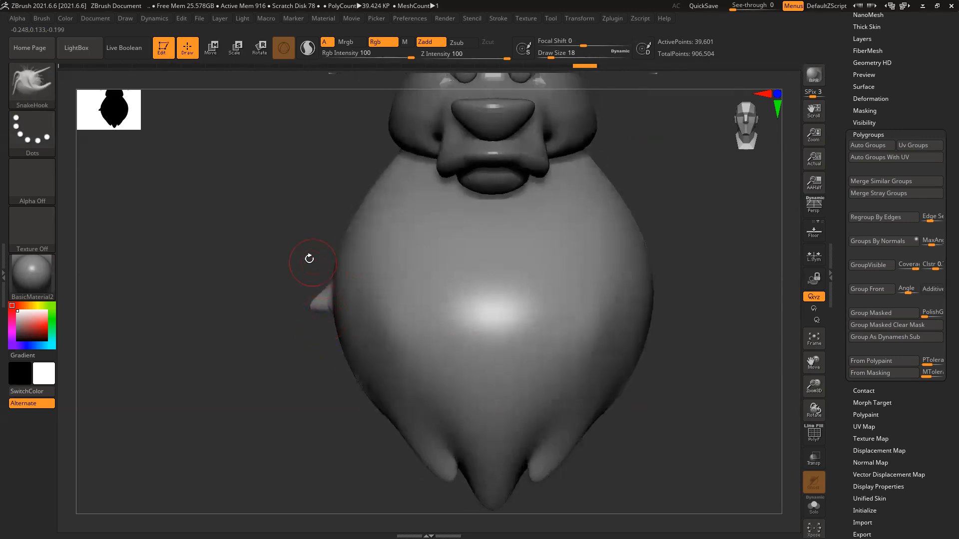
pyautogui.moveTo(298, 321); pyautogui.dragTo(298, 326)
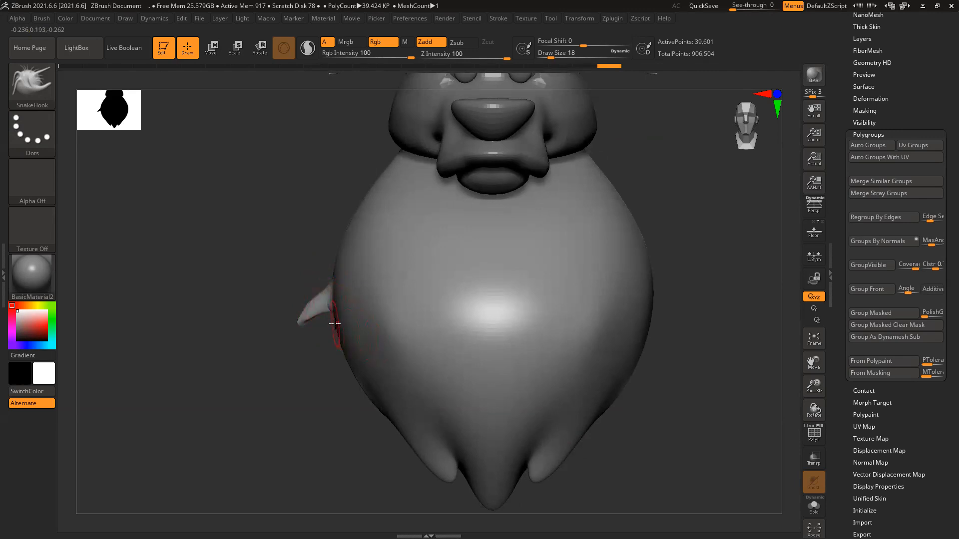
pyautogui.moveTo(332, 327); pyautogui.dragTo(315, 363)
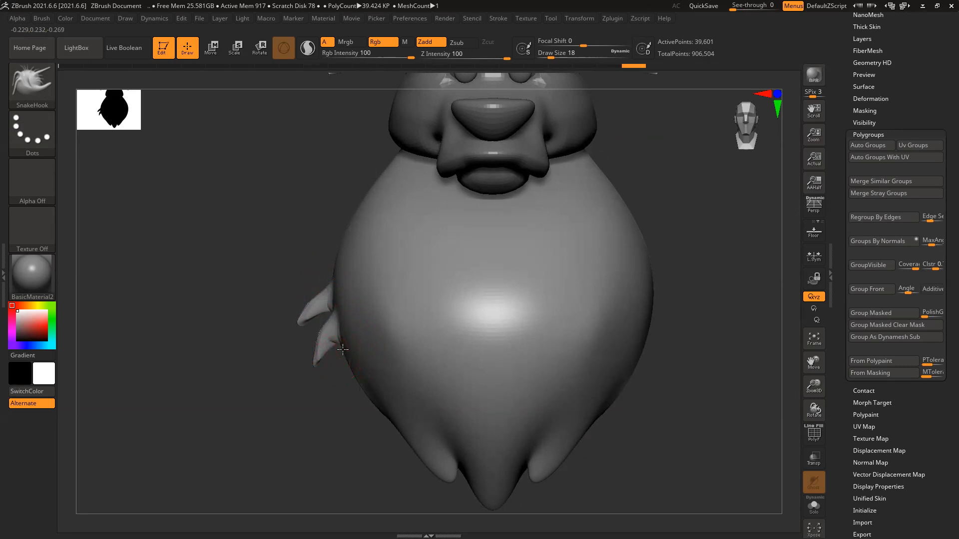
pyautogui.moveTo(347, 426)
pyautogui.mouseDown()
pyautogui.moveTo(302, 352)
pyautogui.moveTo(334, 346)
pyautogui.moveTo(334, 390)
pyautogui.moveTo(340, 363)
pyautogui.mouseUp()
pyautogui.hotkey('ctrl', 'z')
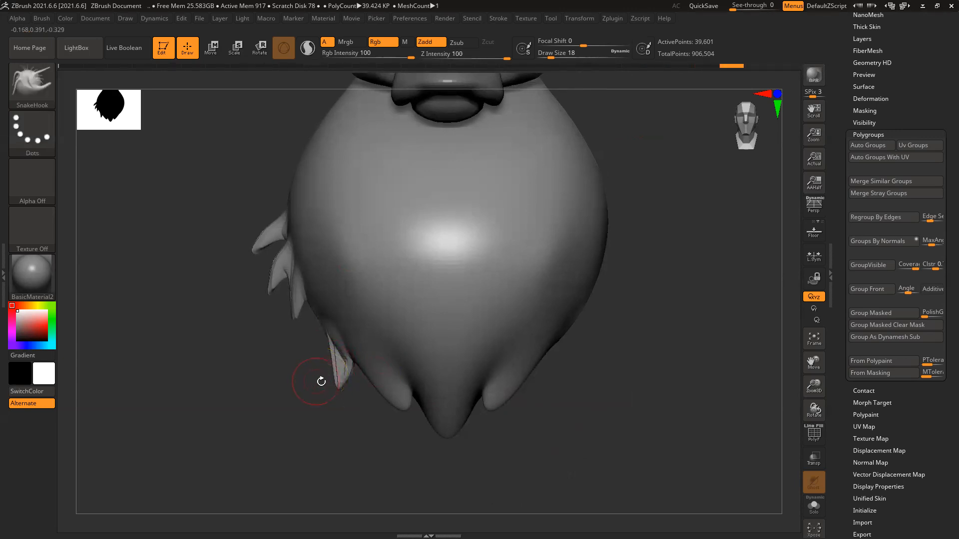
# Undo the lowest side tuft and bend the mane's three bottom points into curved fur tips.
pyautogui.moveTo(592, 358); pyautogui.dragTo(407, 310)
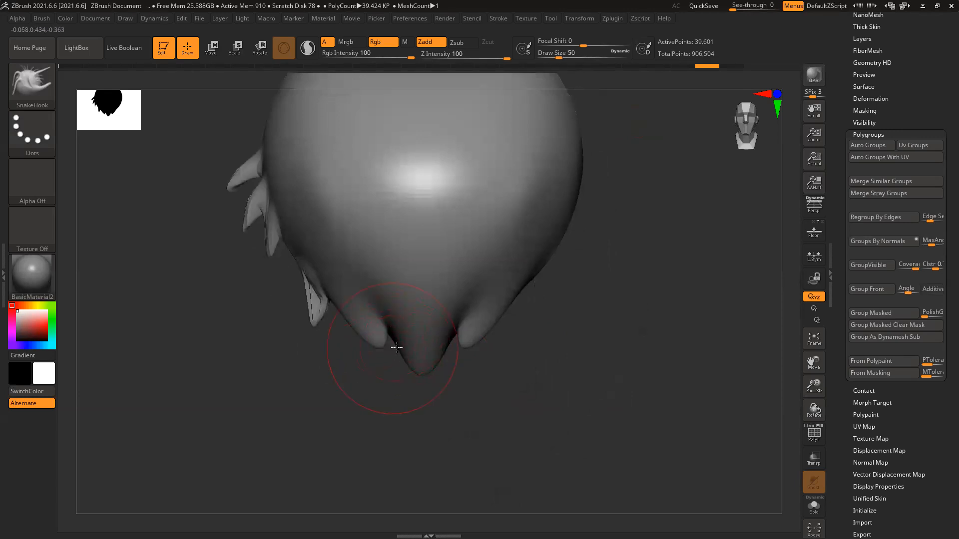
pyautogui.hotkey('ctrl', 'z')
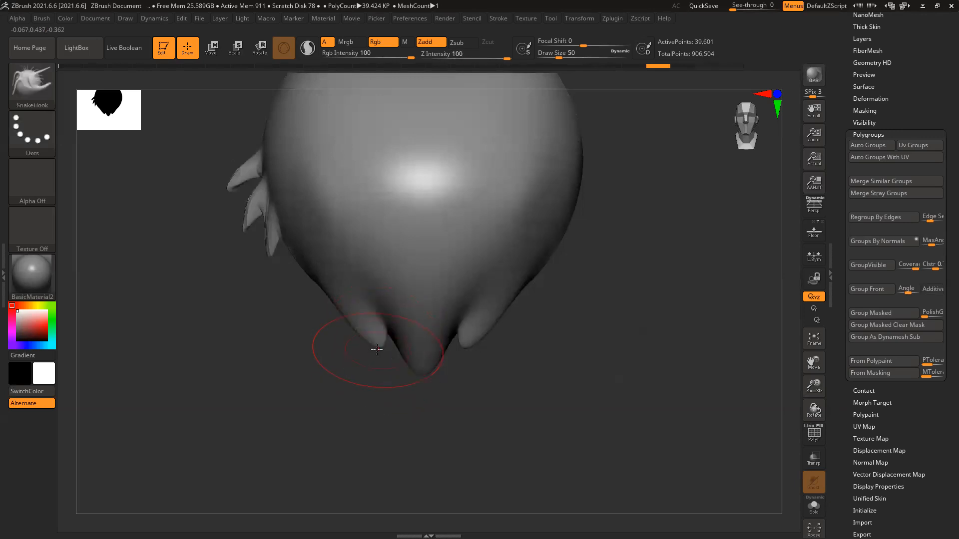
pyautogui.moveTo(373, 349); pyautogui.dragTo(344, 368)
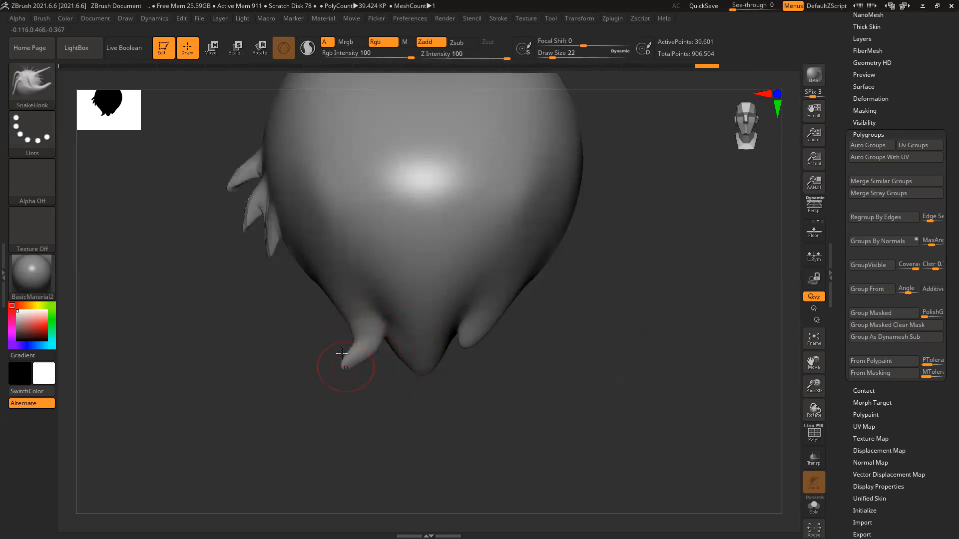
pyautogui.moveTo(465, 385)
pyautogui.keyDown('alt'); pyautogui.mouseDown()
pyautogui.moveTo(454, 353)
pyautogui.moveTo(407, 370)
pyautogui.moveTo(403, 383)
pyautogui.mouseUp(); pyautogui.keyUp('alt')
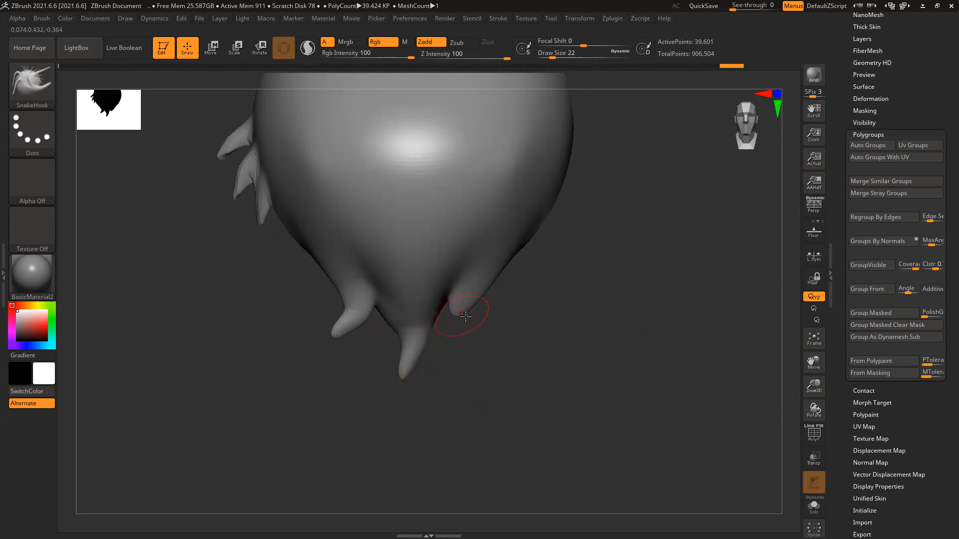
pyautogui.moveTo(457, 315); pyautogui.dragTo(436, 318)
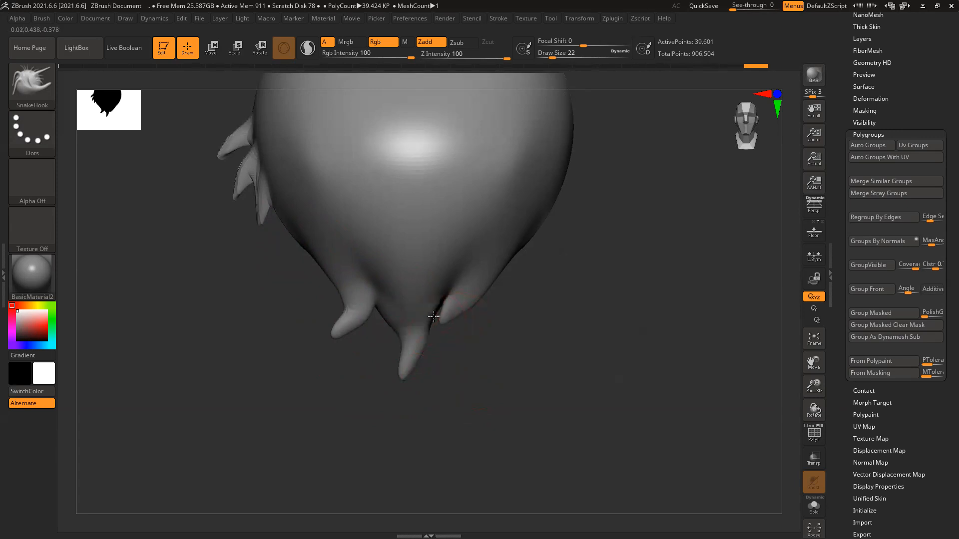
# Pull the outer bottom tuft and several pointed side tufts from the mane's opposite edge with the SnakeHook brush.
pyautogui.moveTo(504, 307); pyautogui.dragTo(471, 364)
pyautogui.keyDown('alt'); pyautogui.moveTo(550, 293); pyautogui.dragTo(517, 354); pyautogui.keyUp('alt')
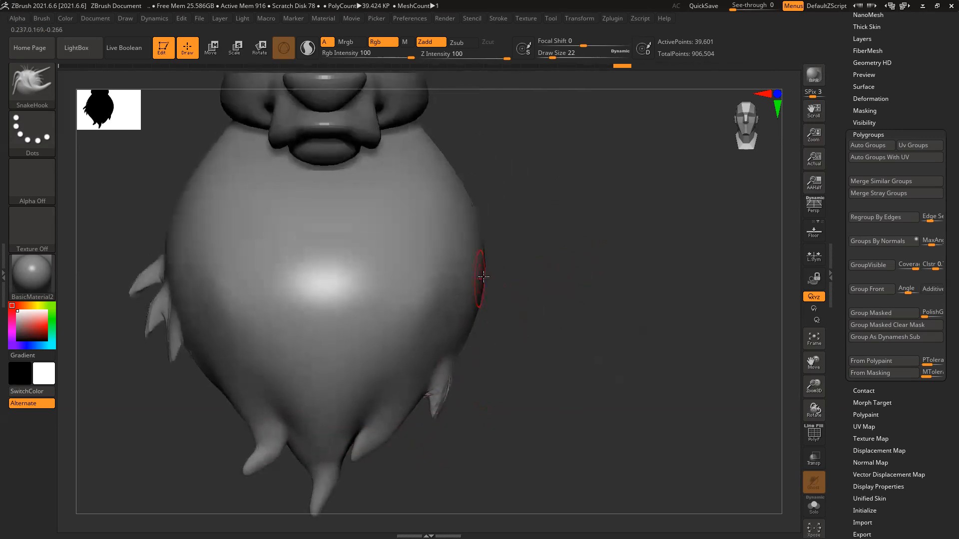
pyautogui.moveTo(544, 265); pyautogui.dragTo(491, 334)
pyautogui.keyDown('alt'); pyautogui.moveTo(529, 248); pyautogui.dragTo(525, 313); pyautogui.keyUp('alt')
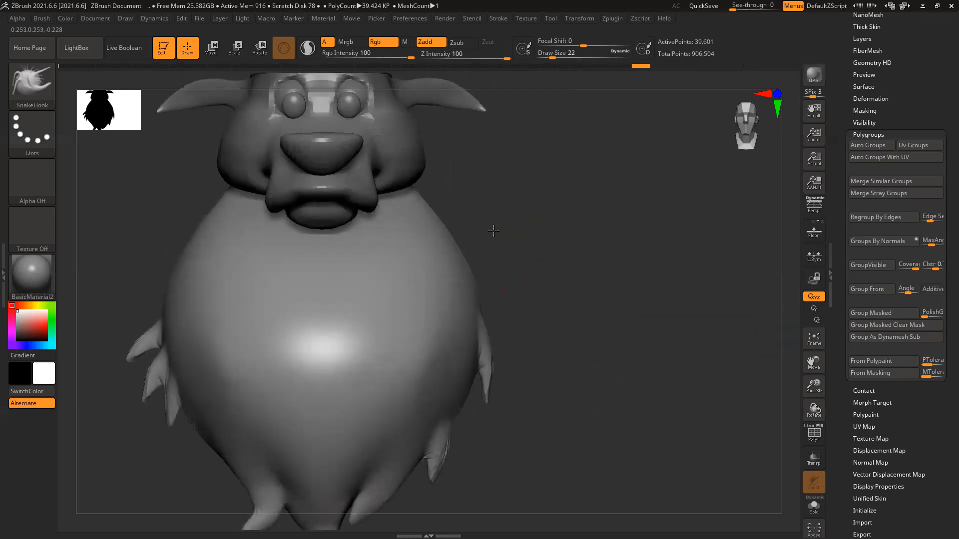
pyautogui.moveTo(477, 284)
pyautogui.mouseDown()
pyautogui.moveTo(506, 294)
pyautogui.moveTo(603, 281)
pyautogui.mouseUp()
pyautogui.moveTo(567, 313)
pyautogui.mouseDown()
pyautogui.moveTo(530, 288)
pyautogui.moveTo(565, 301)
pyautogui.moveTo(557, 297)
pyautogui.mouseUp()
pyautogui.moveTo(517, 294); pyautogui.dragTo(555, 309)
pyautogui.keyDown('ctrl'); pyautogui.moveTo(651, 312); pyautogui.dragTo(592, 360, button='right'); pyautogui.keyUp('ctrl')
# Try remeshing the isolated mane with ZRemesher at a target polygons count of 5.
pyautogui.click(815, 76)
pyautogui.click(854, 89)
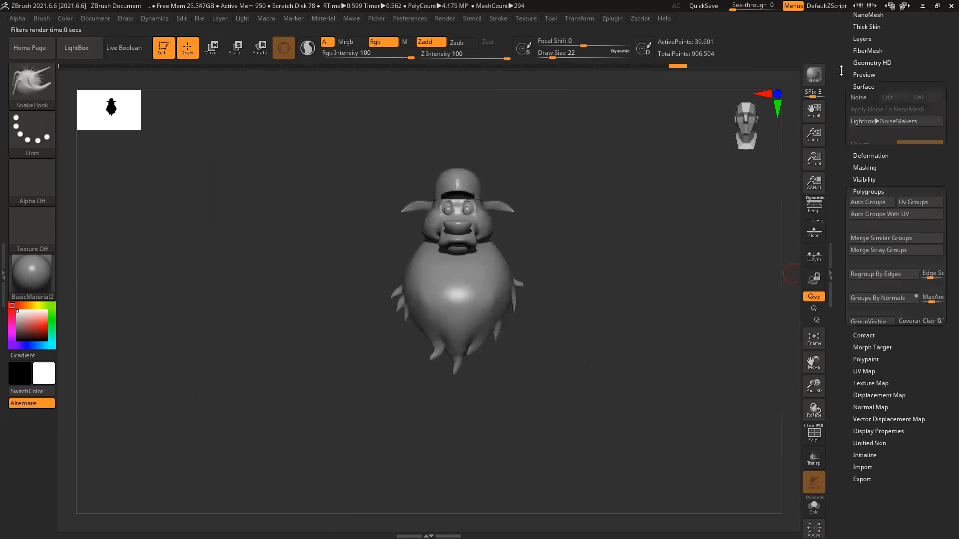
pyautogui.moveTo(853, 90); pyautogui.dragTo(879, 172)
pyautogui.click(870, 74)
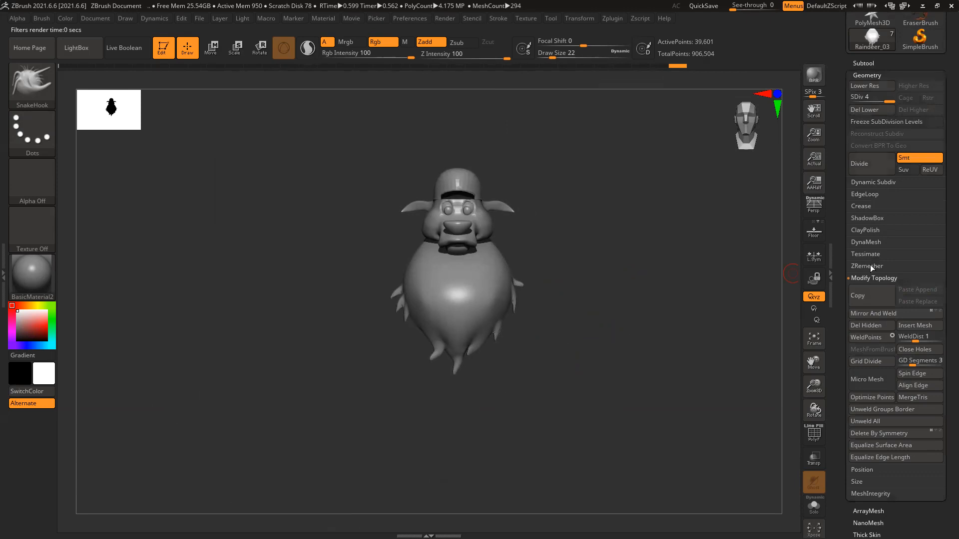
pyautogui.click(870, 265)
pyautogui.click(870, 283)
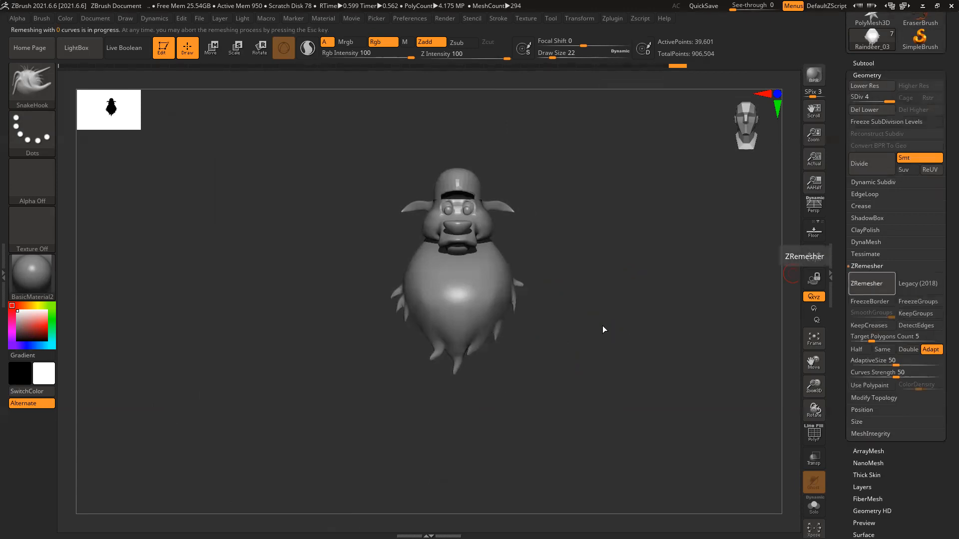
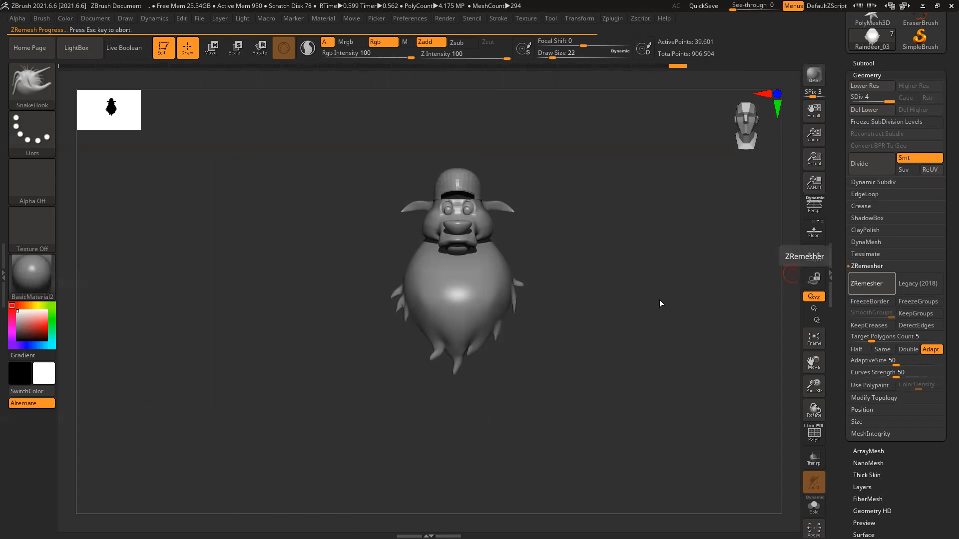
# Check the mane tufts from the side, undo the ZRemesher result and unhide the rest of the body.
pyautogui.moveTo(586, 370); pyautogui.dragTo(611, 371)
pyautogui.keyDown('ctrl'); pyautogui.moveTo(452, 310); pyautogui.dragTo(550, 396, button='right'); pyautogui.keyUp('ctrl')
pyautogui.moveTo(272, 290); pyautogui.dragTo(463, 299)
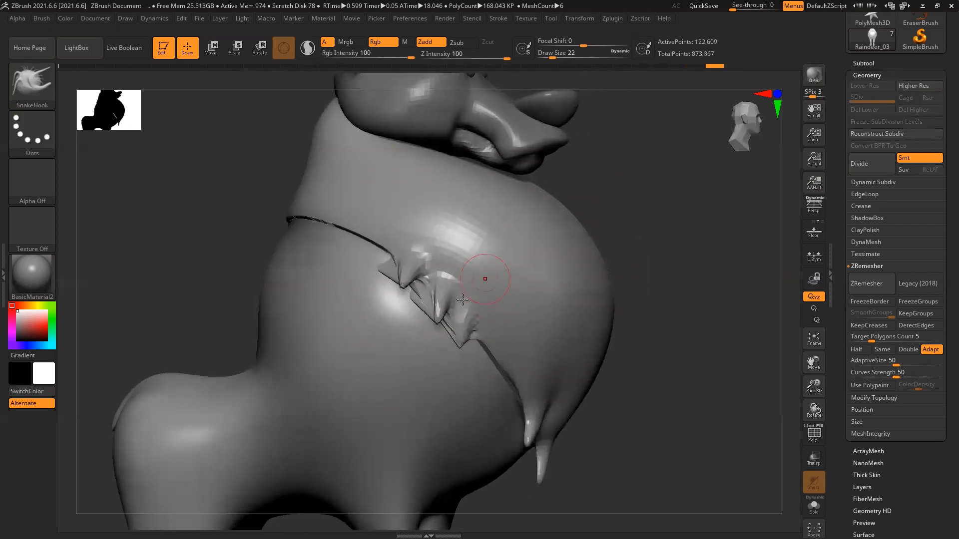
pyautogui.moveTo(627, 400); pyautogui.dragTo(525, 377)
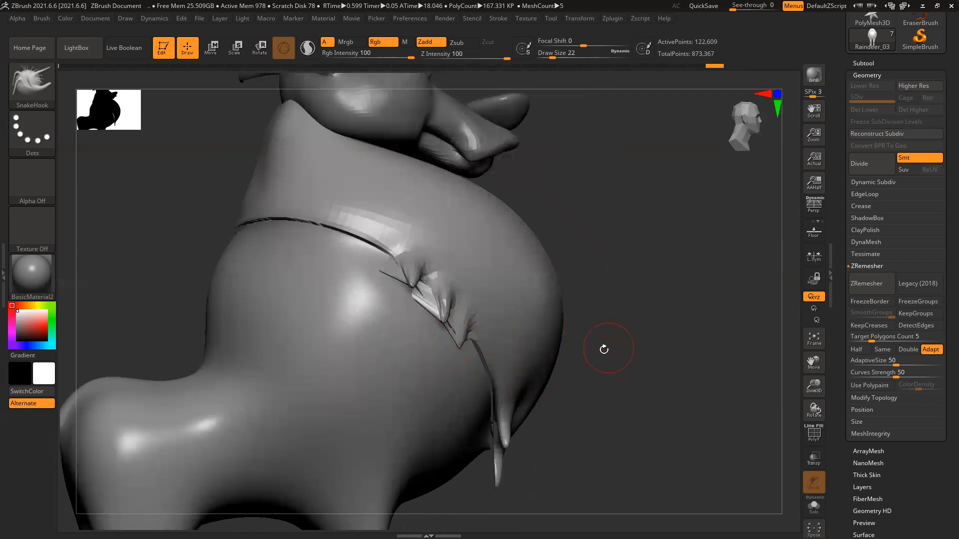
pyautogui.hotkey('ctrl', 'z')
pyautogui.moveTo(624, 393)
pyautogui.mouseDown()
pyautogui.moveTo(634, 385)
pyautogui.moveTo(621, 381)
pyautogui.moveTo(625, 334)
pyautogui.moveTo(609, 365)
pyautogui.mouseUp()
pyautogui.keyDown('ctrl'); pyautogui.keyDown('shift'); pyautogui.click(650, 319); pyautogui.keyUp('shift'); pyautogui.keyUp('ctrl')
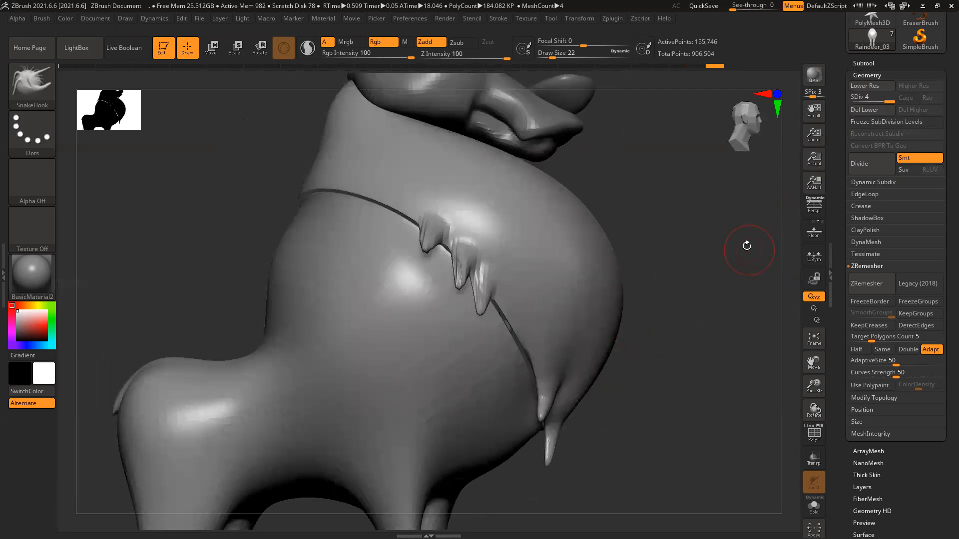
# Try DynaMesh at resolution 336 on the body with its subdivision levels frozen, and undo it.
pyautogui.click(867, 242)
pyautogui.click(870, 258)
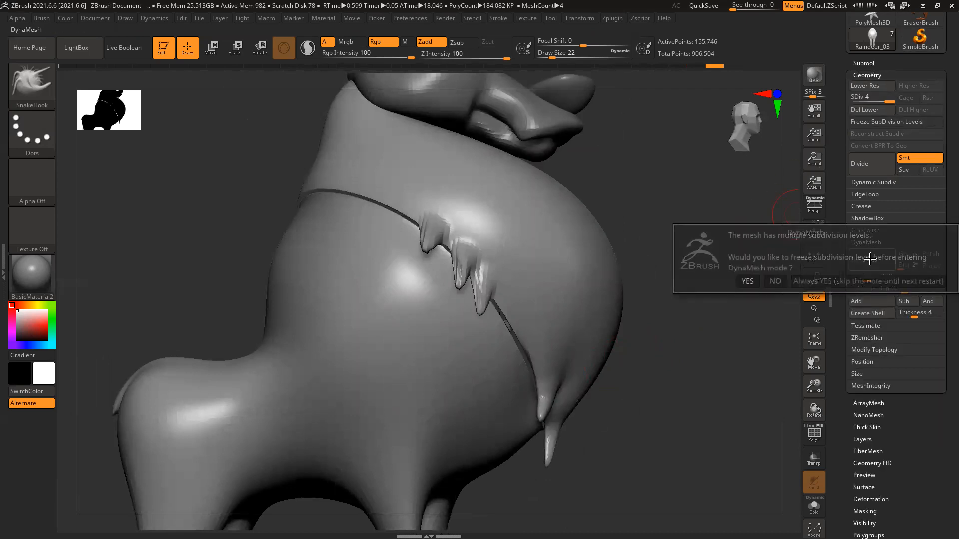
pyautogui.click(832, 281)
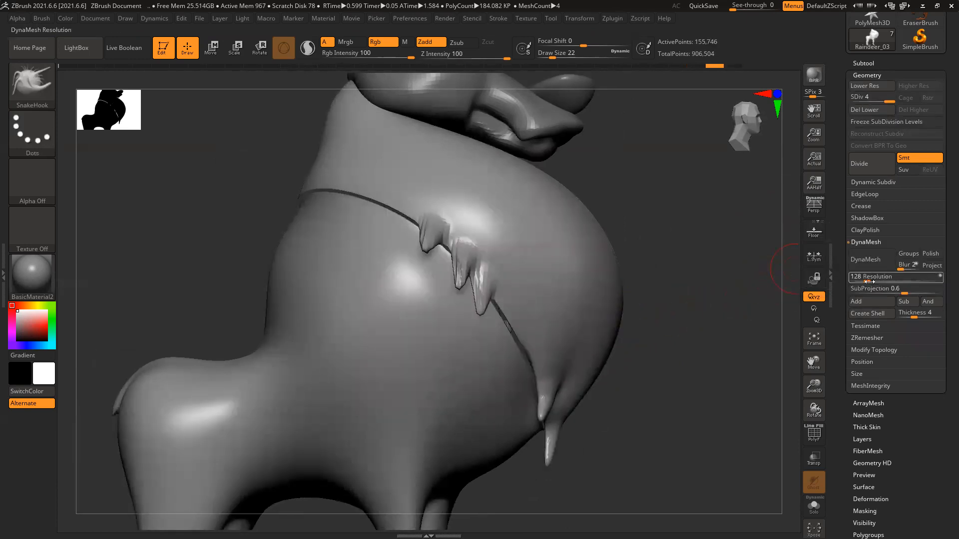
pyautogui.moveTo(864, 282); pyautogui.dragTo(873, 282)
pyautogui.click(869, 264)
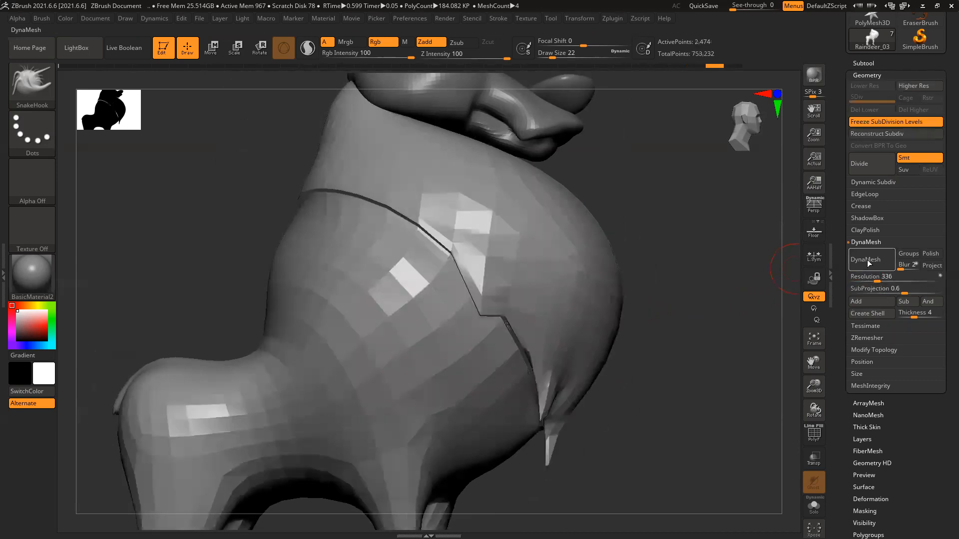
pyautogui.hotkey('ctrl', 'z')
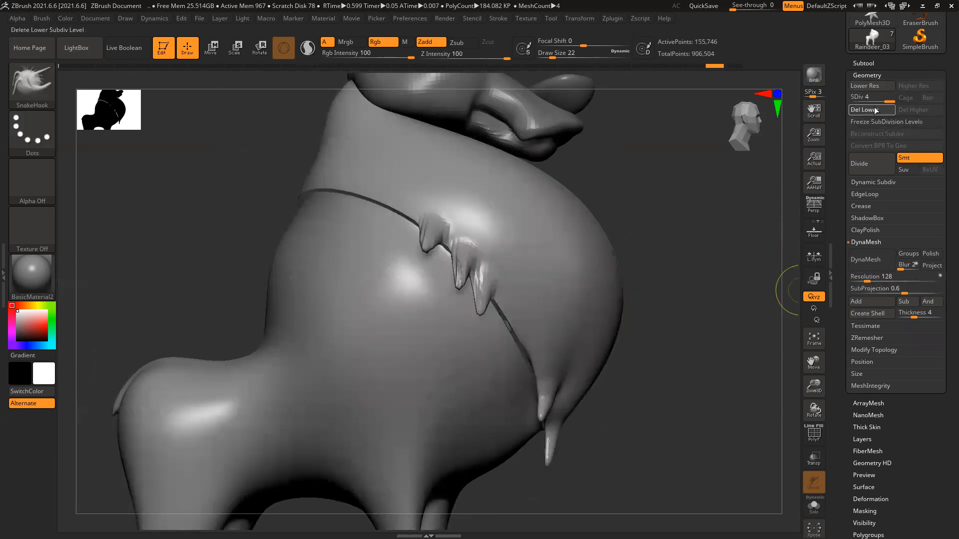
# Delete the body's lower subdivision levels and DynaMesh it at resolution 360.
pyautogui.moveTo(876, 277)
pyautogui.mouseDown()
pyautogui.moveTo(865, 276)
pyautogui.moveTo(878, 276)
pyautogui.mouseUp()
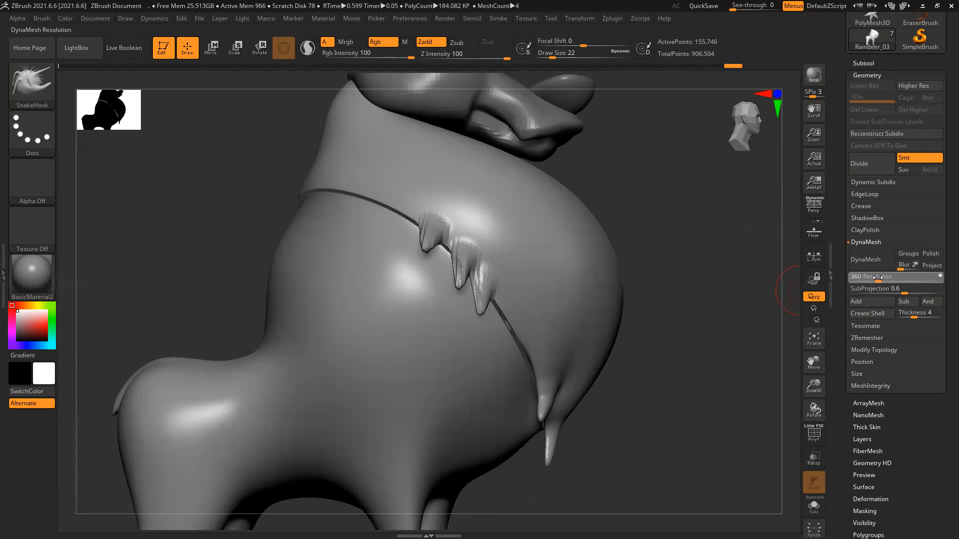
pyautogui.click(869, 259)
pyautogui.keyDown('ctrl'); pyautogui.moveTo(654, 374); pyautogui.dragTo(612, 356, button='right'); pyautogui.keyUp('ctrl')
pyautogui.keyDown('alt'); pyautogui.moveTo(404, 343); pyautogui.dragTo(308, 349, button='right'); pyautogui.keyUp('alt')
pyautogui.moveTo(666, 343)
pyautogui.mouseDown(button='right')
pyautogui.moveTo(638, 345)
pyautogui.moveTo(671, 338)
pyautogui.moveTo(640, 409)
pyautogui.mouseUp(button='right')
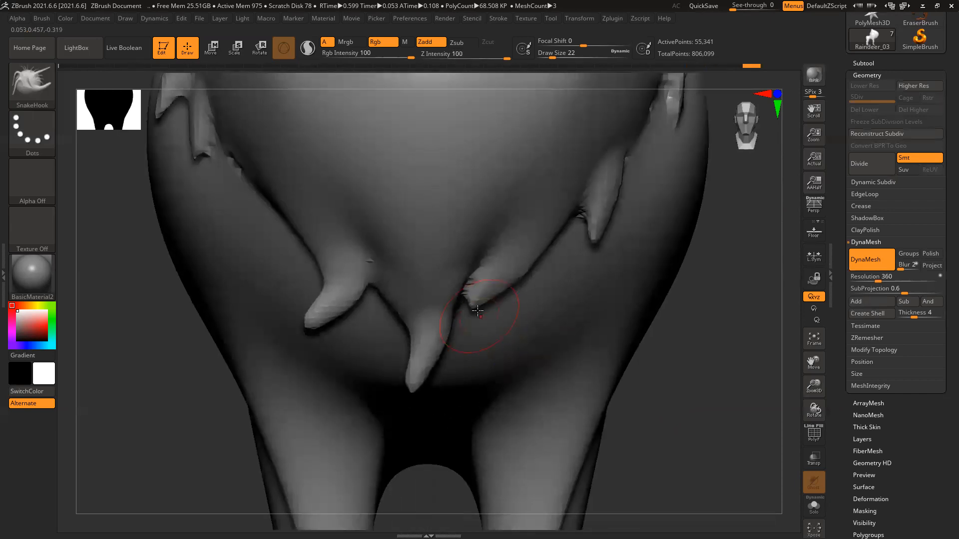
# Adjust the bottom tuft beside the central tip with SnakeHook at draw size 18, and update the DynaMesh.
pyautogui.moveTo(476, 307); pyautogui.dragTo(456, 319)
pyautogui.hotkey('ctrl', 'z')
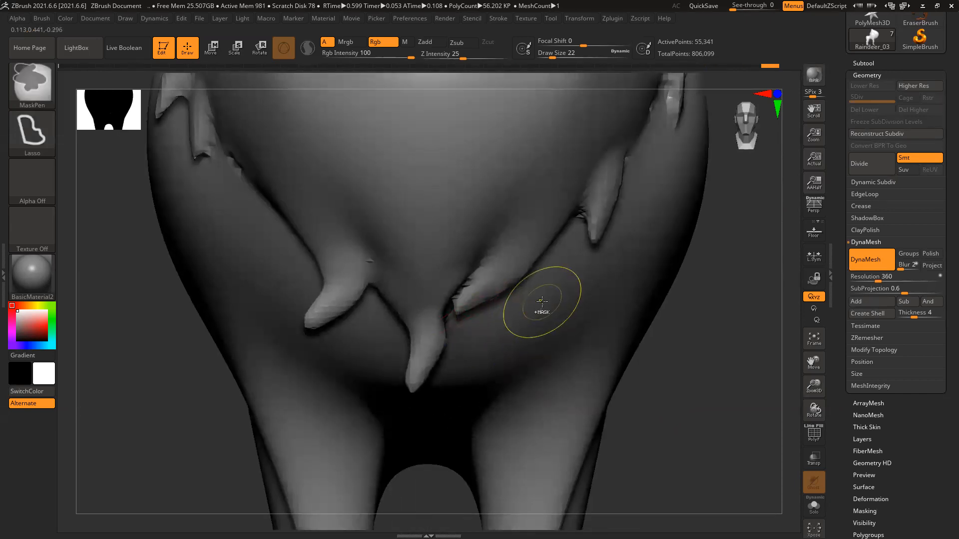
pyautogui.press('[')
pyautogui.moveTo(472, 307)
pyautogui.mouseDown()
pyautogui.moveTo(454, 315)
pyautogui.moveTo(459, 302)
pyautogui.mouseUp()
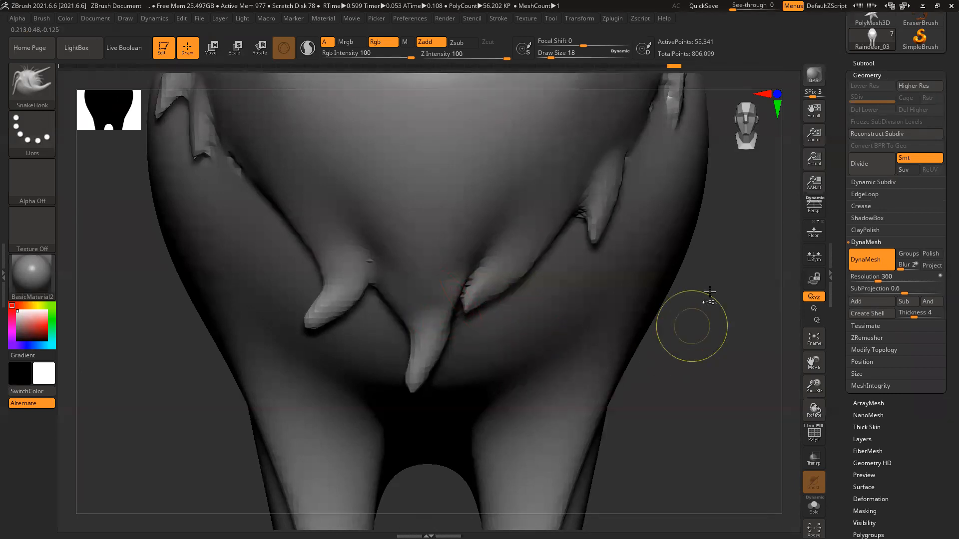
pyautogui.press('ctrl')
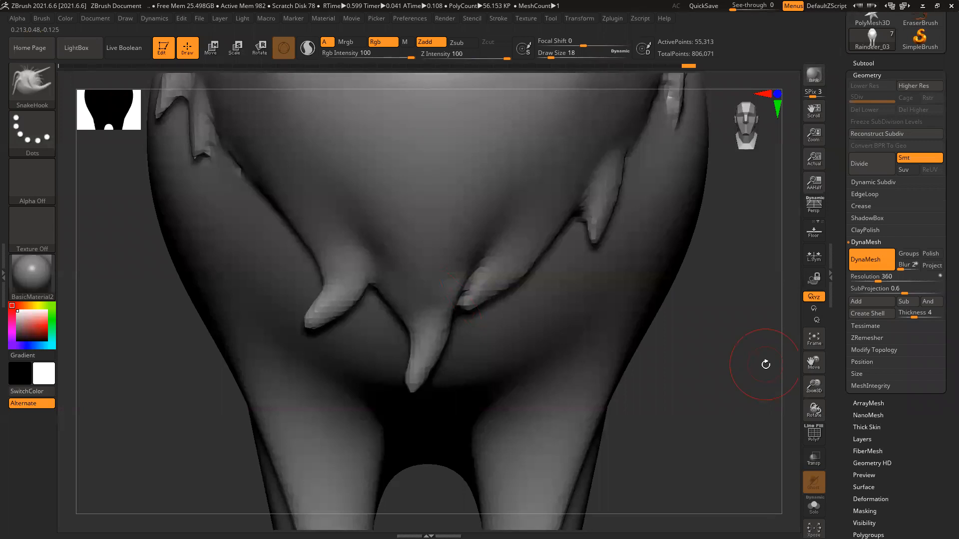
pyautogui.press('b')
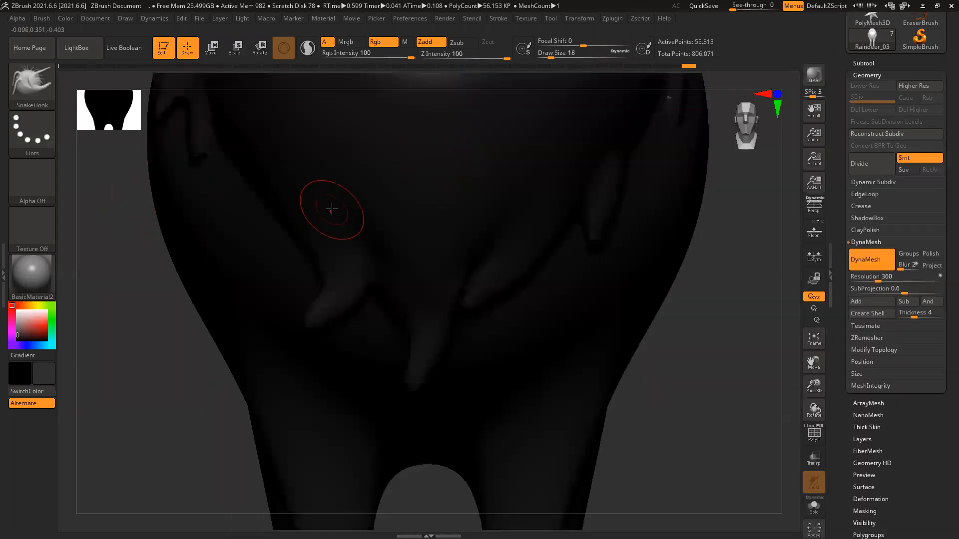
pyautogui.press('v')
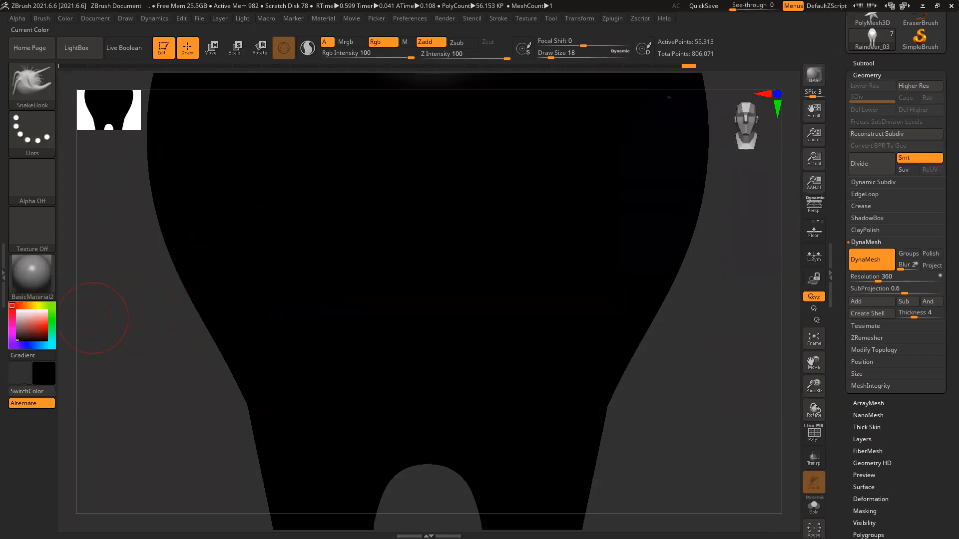
pyautogui.press('v')
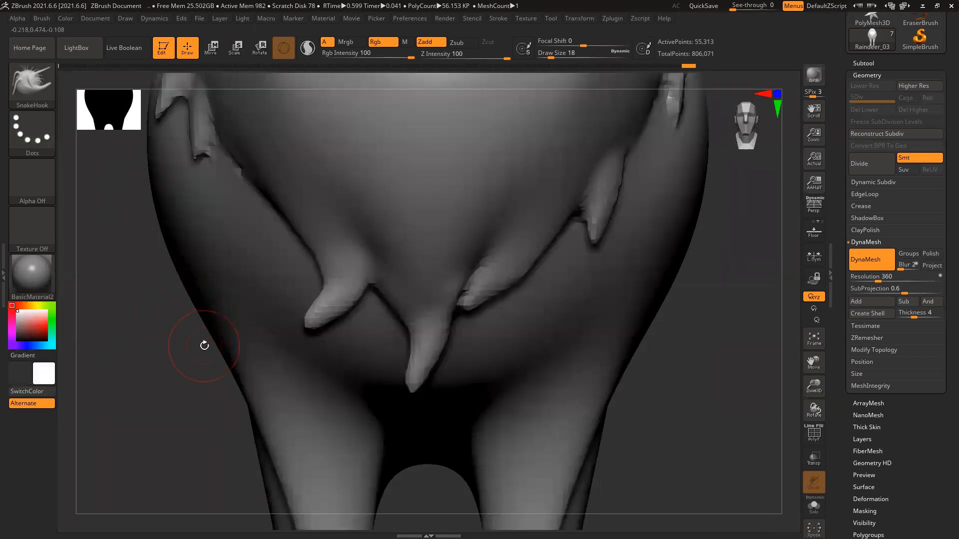
# Build up the mane around and above the central bottom tuft with ClayBuildup strokes, enlarging the draw size to 34.
pyautogui.press('b')
pyautogui.press('c')
pyautogui.press('b')
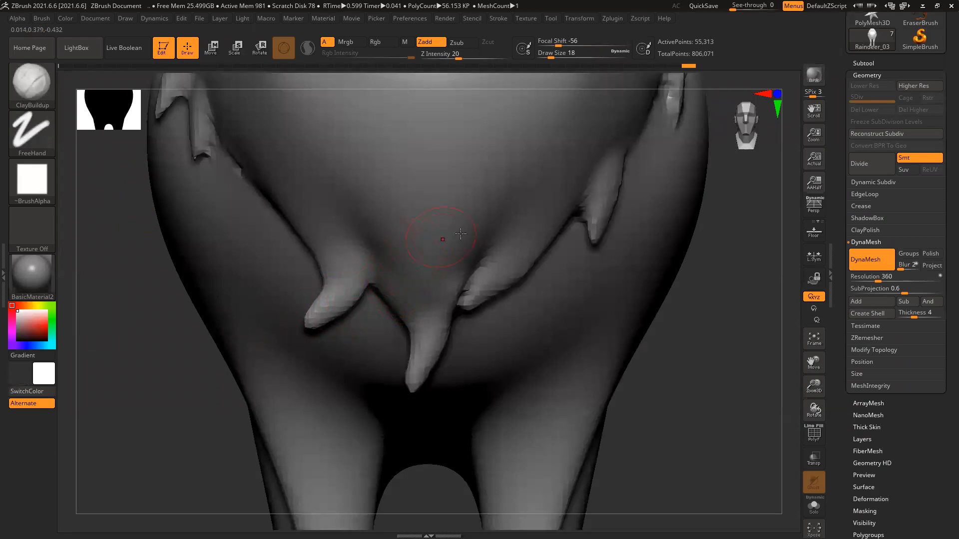
pyautogui.moveTo(483, 257)
pyautogui.mouseDown()
pyautogui.moveTo(457, 306)
pyautogui.moveTo(481, 256)
pyautogui.mouseUp()
pyautogui.hotkey('ctrl', 'z')
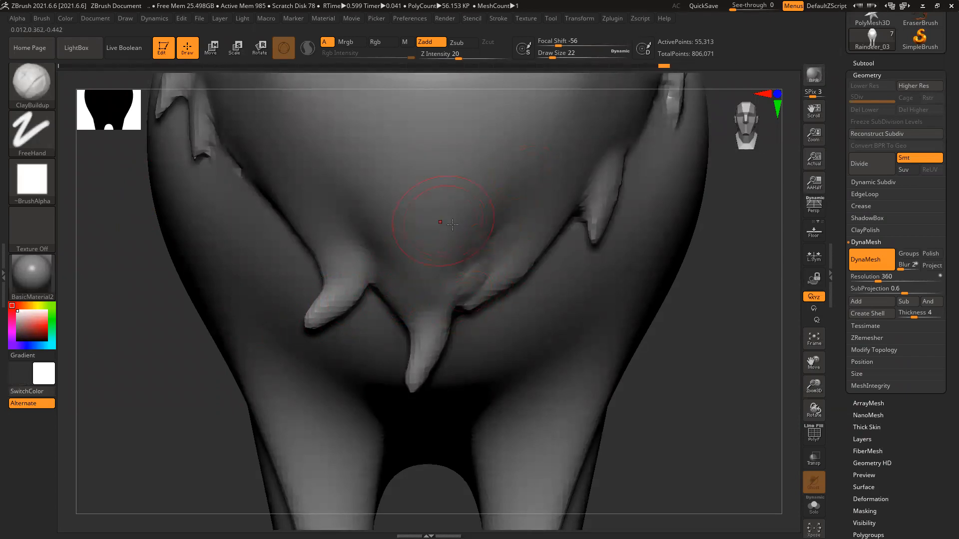
pyautogui.moveTo(502, 223)
pyautogui.mouseDown()
pyautogui.moveTo(487, 278)
pyautogui.moveTo(444, 321)
pyautogui.mouseUp()
pyautogui.moveTo(724, 291); pyautogui.dragTo(701, 278)
pyautogui.moveTo(480, 294)
pyautogui.mouseDown()
pyautogui.moveTo(464, 294)
pyautogui.moveTo(458, 321)
pyautogui.mouseUp()
pyautogui.moveTo(480, 264); pyautogui.dragTo(451, 294)
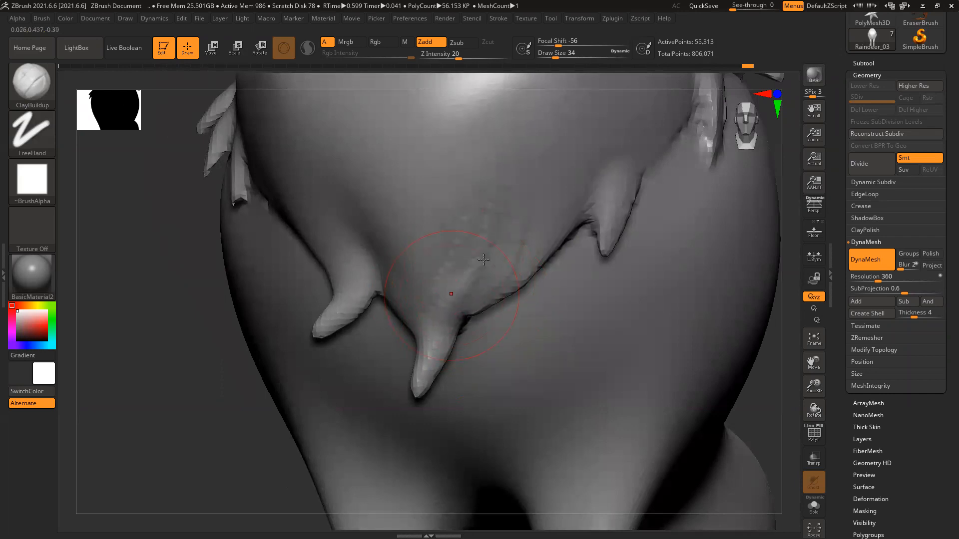
pyautogui.moveTo(522, 196); pyautogui.dragTo(445, 301)
pyautogui.moveTo(545, 242); pyautogui.dragTo(502, 292)
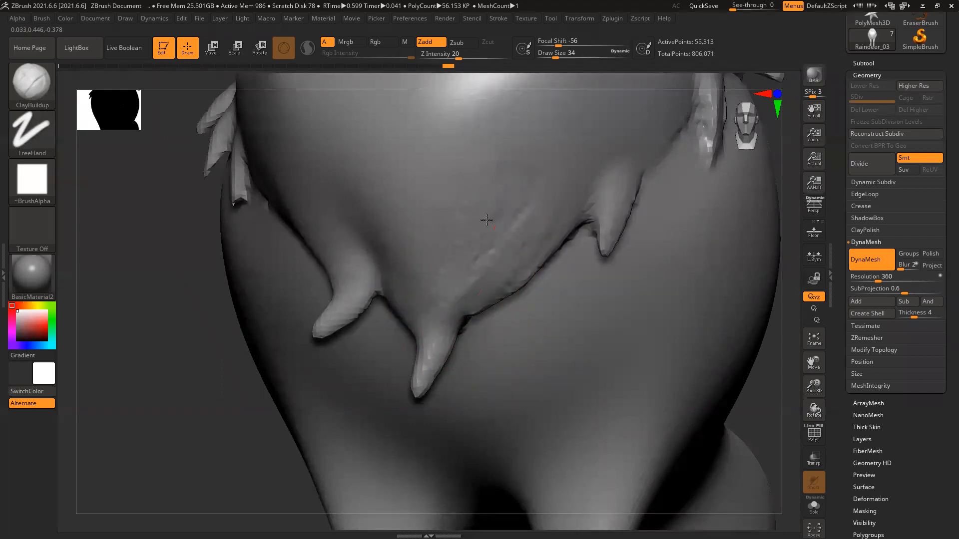
pyautogui.moveTo(483, 240); pyautogui.dragTo(446, 287)
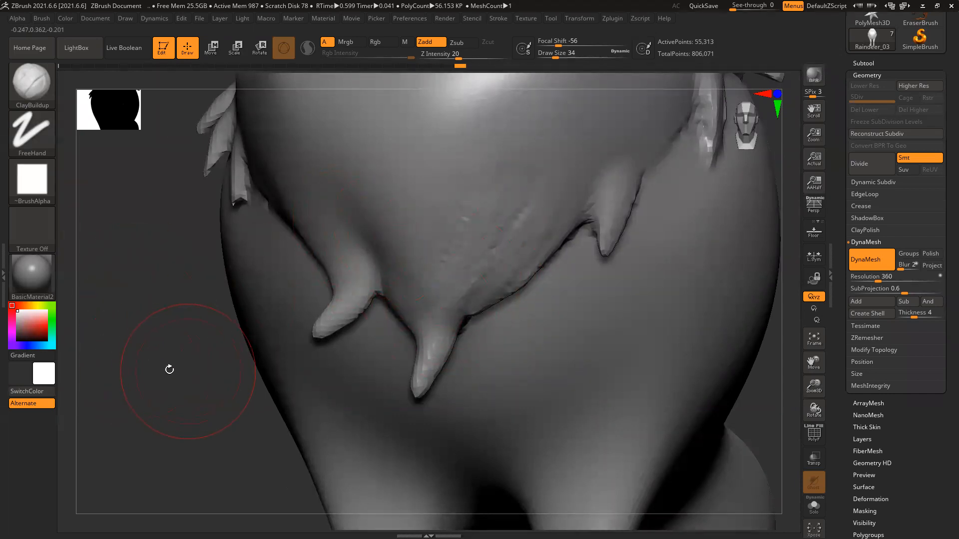
# Add long ClayBuildup strokes running down the mane into the curved tuft next to the central one.
pyautogui.moveTo(170, 370); pyautogui.dragTo(248, 238)
pyautogui.moveTo(343, 274); pyautogui.dragTo(336, 255)
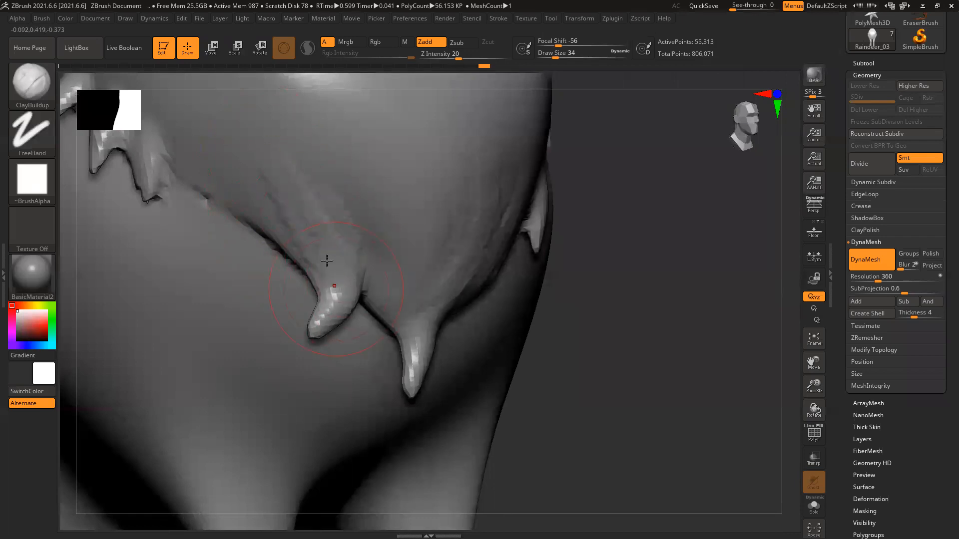
pyautogui.moveTo(262, 140); pyautogui.dragTo(339, 308)
pyautogui.moveTo(286, 171); pyautogui.dragTo(334, 294)
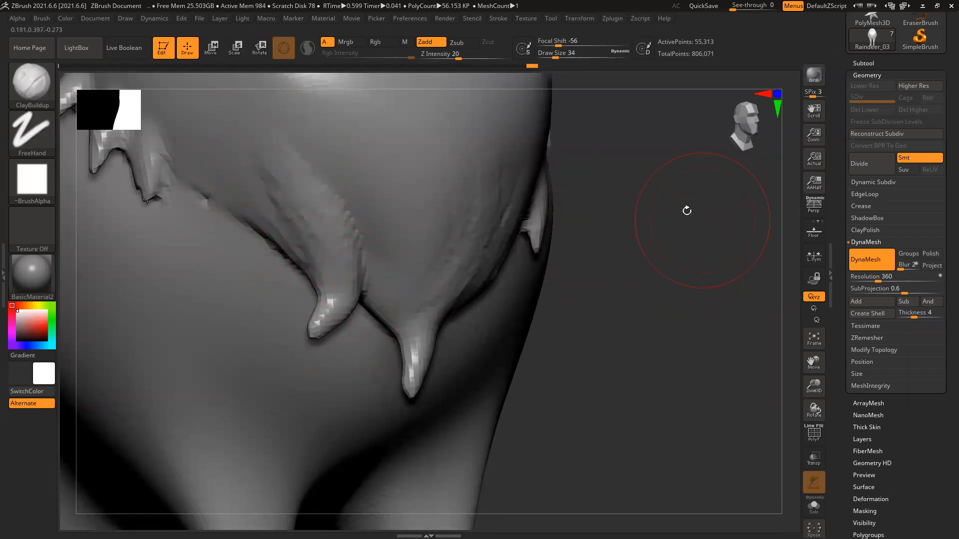
pyautogui.moveTo(685, 208); pyautogui.dragTo(406, 281)
pyautogui.moveTo(456, 403); pyautogui.dragTo(454, 381)
# Extend the three side tufts up into the mane with ClayBuildup strokes at draw size 26.
pyautogui.keyDown('alt'); pyautogui.moveTo(714, 258); pyautogui.dragTo(773, 320); pyautogui.keyUp('alt')
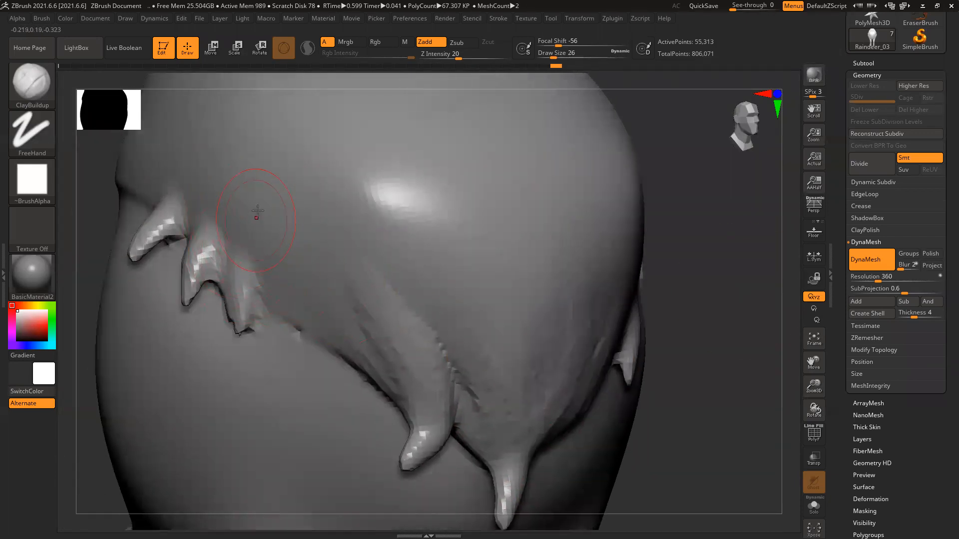
pyautogui.moveTo(248, 267)
pyautogui.mouseDown()
pyautogui.moveTo(246, 170)
pyautogui.moveTo(244, 289)
pyautogui.moveTo(238, 200)
pyautogui.mouseUp()
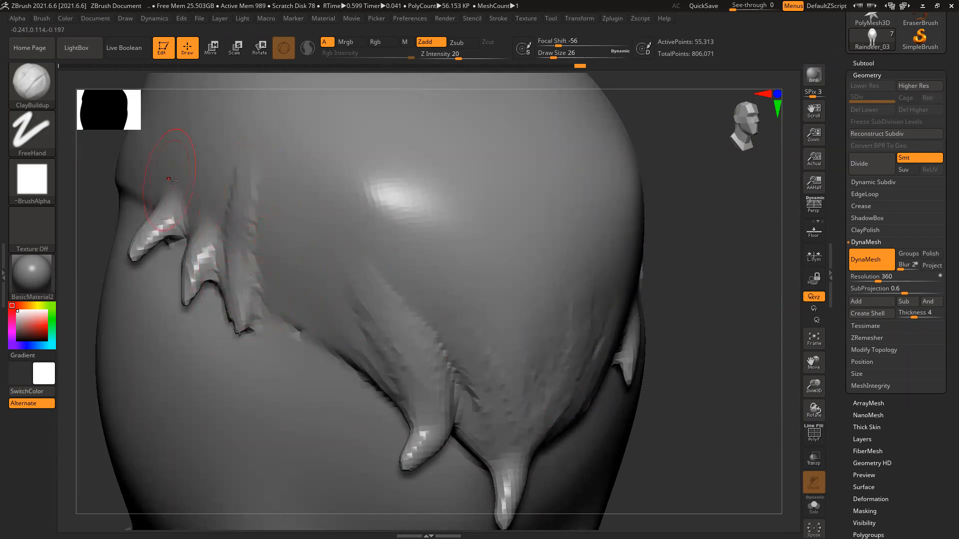
pyautogui.moveTo(201, 232); pyautogui.dragTo(203, 165)
pyautogui.moveTo(215, 182)
pyautogui.mouseDown()
pyautogui.moveTo(217, 239)
pyautogui.moveTo(215, 200)
pyautogui.mouseUp()
pyautogui.moveTo(171, 164)
pyautogui.mouseDown()
pyautogui.moveTo(173, 203)
pyautogui.moveTo(186, 175)
pyautogui.moveTo(156, 215)
pyautogui.moveTo(185, 189)
pyautogui.mouseUp()
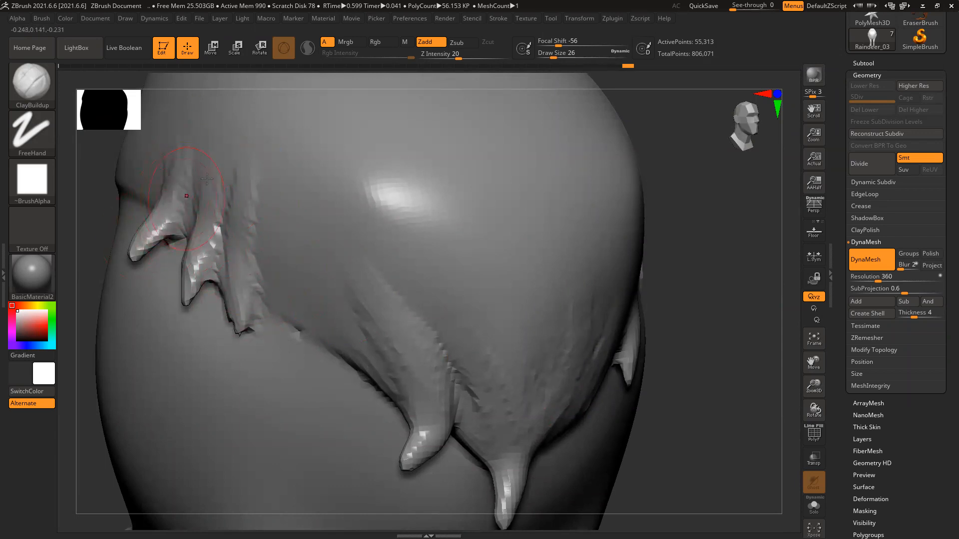
pyautogui.click(166, 195)
# Blend the tufts on the mane's other side into its surface with upward ClayBuildup strokes.
pyautogui.keyDown('ctrl'); pyautogui.moveTo(694, 346); pyautogui.dragTo(563, 323, button='right'); pyautogui.keyUp('ctrl')
pyautogui.keyDown('alt'); pyautogui.moveTo(487, 230); pyautogui.dragTo(391, 306, button='right'); pyautogui.keyUp('alt')
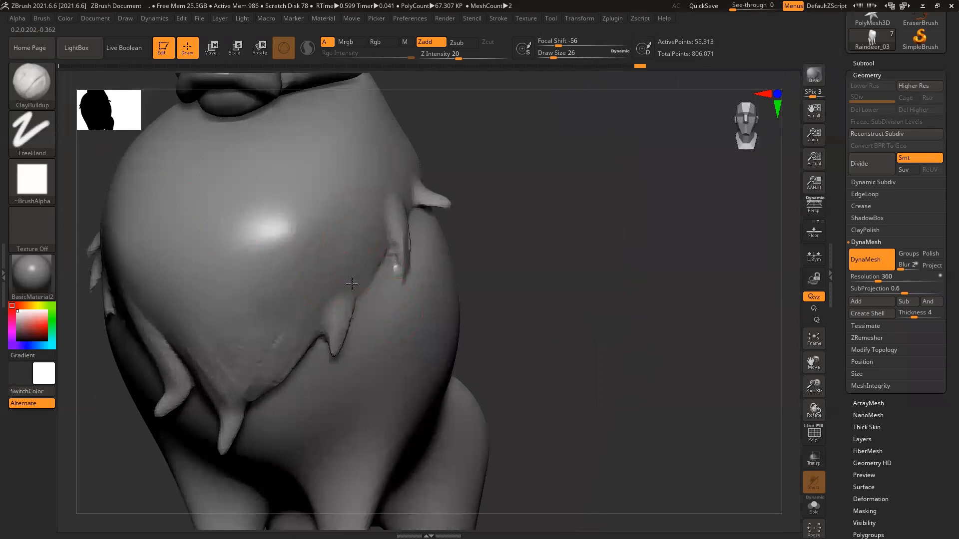
pyautogui.moveTo(336, 322)
pyautogui.mouseDown()
pyautogui.moveTo(330, 287)
pyautogui.moveTo(350, 232)
pyautogui.mouseUp()
pyautogui.moveTo(347, 281); pyautogui.dragTo(351, 262)
pyautogui.moveTo(544, 206)
pyautogui.mouseDown()
pyautogui.moveTo(414, 172)
pyautogui.moveTo(466, 153)
pyautogui.moveTo(458, 136)
pyautogui.moveTo(475, 162)
pyautogui.mouseUp()
pyautogui.moveTo(612, 165); pyautogui.dragTo(407, 172)
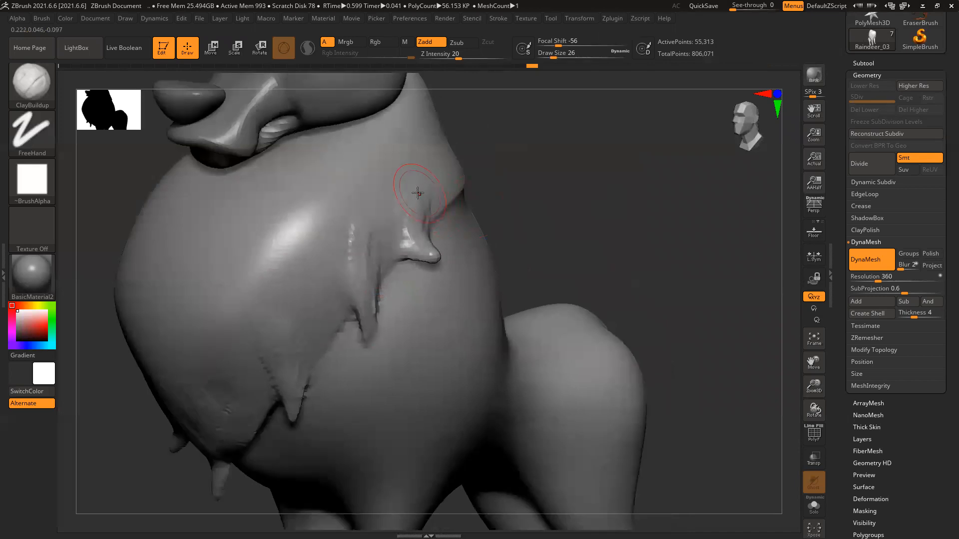
# Smooth the rough ClayBuildup strokes on the mane's side and lower front.
pyautogui.press('shift')
pyautogui.keyDown('shift'); pyautogui.moveTo(352, 225); pyautogui.dragTo(335, 290); pyautogui.keyUp('shift')
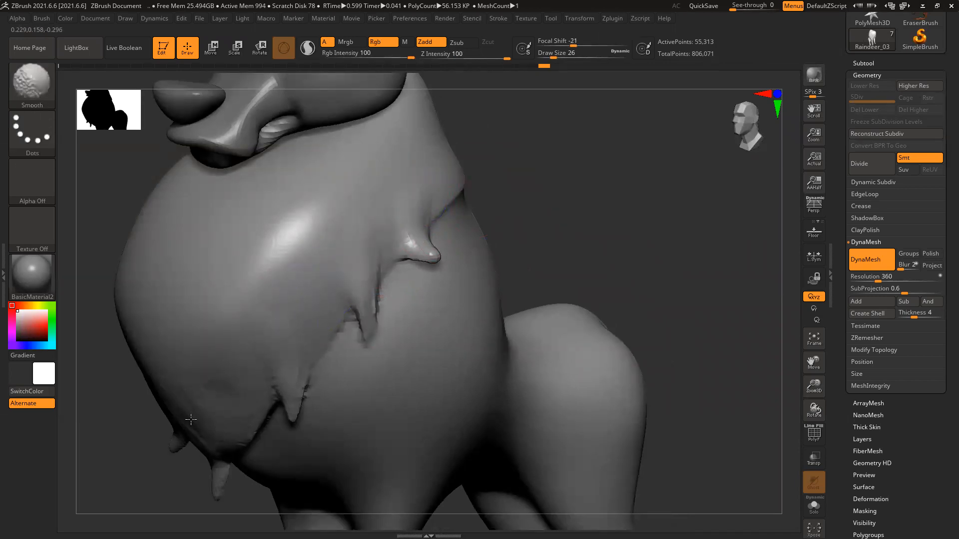
pyautogui.moveTo(554, 207)
pyautogui.mouseDown()
pyautogui.moveTo(526, 249)
pyautogui.moveTo(649, 182)
pyautogui.mouseUp()
pyautogui.keyDown('shift'); pyautogui.moveTo(325, 356); pyautogui.dragTo(285, 310); pyautogui.keyUp('shift')
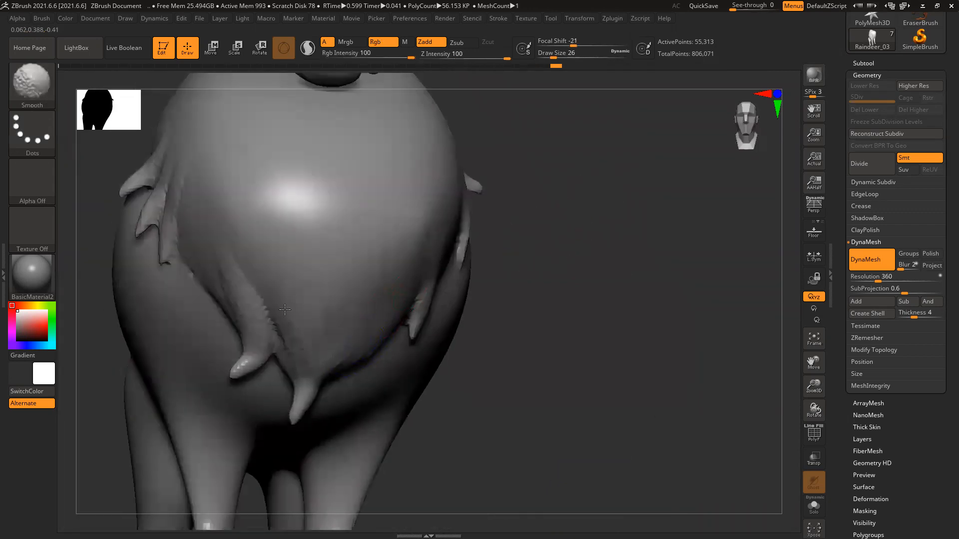
# Smooth the remaining rough strokes around the mane's lower tufts and the tufts on its side.
pyautogui.moveTo(599, 210)
pyautogui.mouseDown()
pyautogui.moveTo(591, 294)
pyautogui.moveTo(453, 321)
pyautogui.mouseUp()
pyautogui.press('shift')
pyautogui.moveTo(379, 399)
pyautogui.keyDown('shift'); pyautogui.mouseDown()
pyautogui.moveTo(347, 328)
pyautogui.moveTo(339, 346)
pyautogui.mouseUp(); pyautogui.keyUp('shift')
pyautogui.moveTo(631, 233); pyautogui.dragTo(714, 265)
pyautogui.moveTo(206, 243)
pyautogui.keyDown('shift'); pyautogui.mouseDown()
pyautogui.moveTo(140, 255)
pyautogui.moveTo(178, 287)
pyautogui.mouseUp(); pyautogui.keyUp('shift')
# Raise the mane's upper edge beneath the jaw with the Move brush at draw size 30.
pyautogui.moveTo(570, 293)
pyautogui.keyDown('ctrl'); pyautogui.mouseDown(button='right')
pyautogui.moveTo(414, 252)
pyautogui.moveTo(526, 270)
pyautogui.moveTo(498, 309)
pyautogui.moveTo(532, 315)
pyautogui.mouseUp(button='right'); pyautogui.keyUp('ctrl')
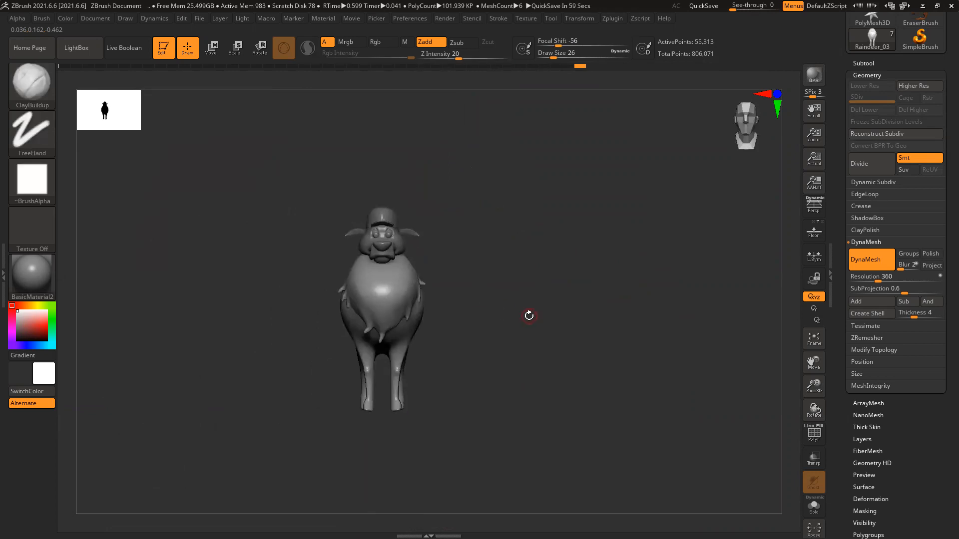
pyautogui.keyDown('ctrl'); pyautogui.moveTo(388, 292); pyautogui.dragTo(413, 335, button='right'); pyautogui.keyUp('ctrl')
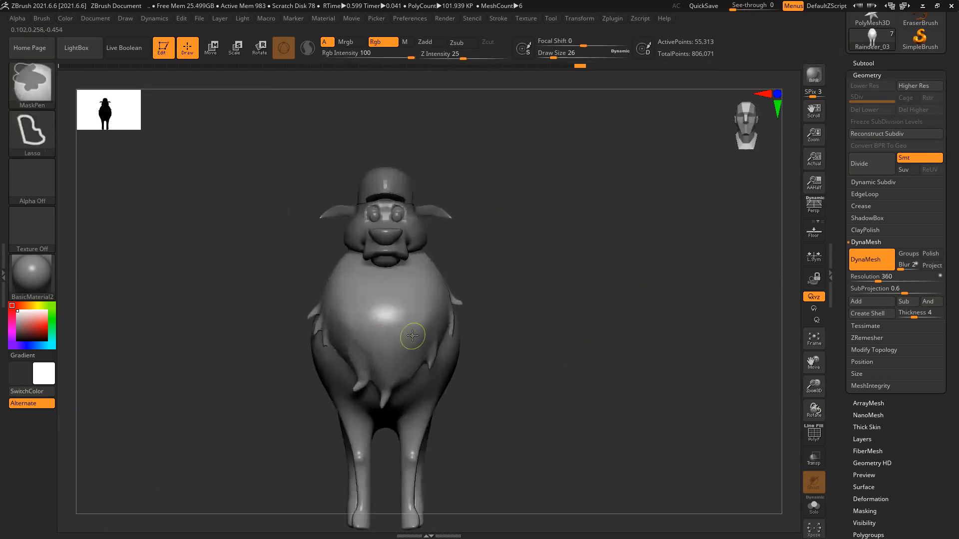
pyautogui.moveTo(496, 369); pyautogui.dragTo(547, 375, button='right')
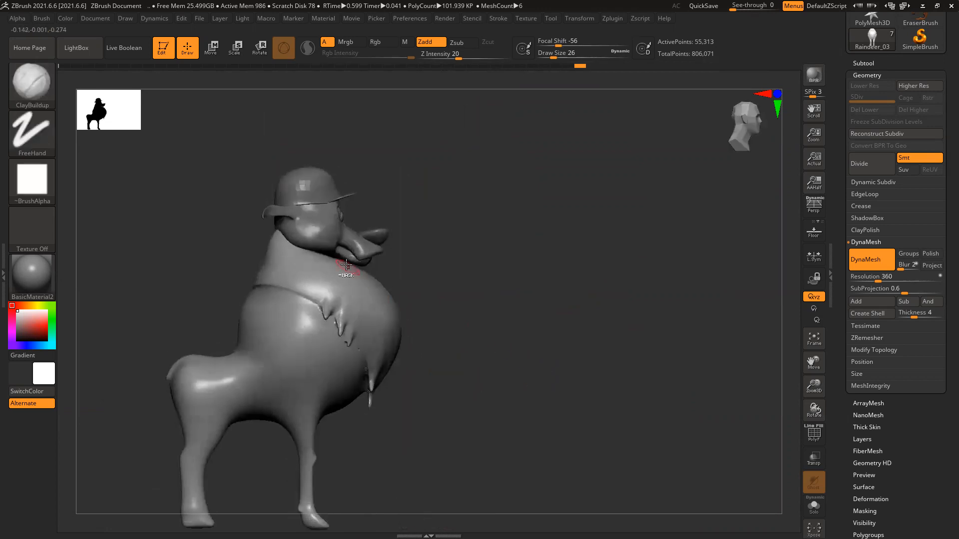
pyautogui.keyDown('ctrl'); pyautogui.moveTo(353, 272); pyautogui.dragTo(379, 293, button='right'); pyautogui.keyUp('ctrl')
pyautogui.press('ctrl')
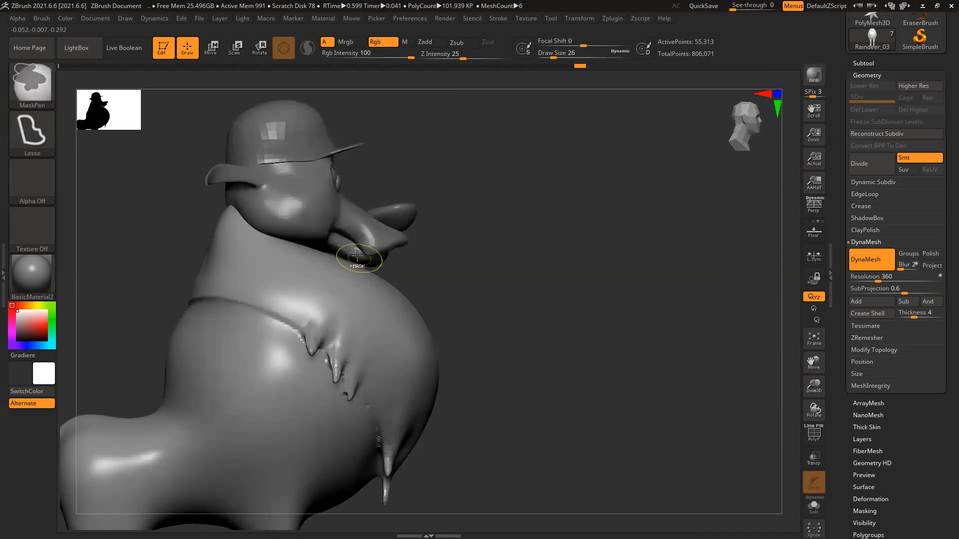
pyautogui.press('b')
pyautogui.press('m')
pyautogui.press('v')
pyautogui.keyDown('ctrl'); pyautogui.moveTo(341, 260); pyautogui.dragTo(381, 380, button='right'); pyautogui.keyUp('ctrl')
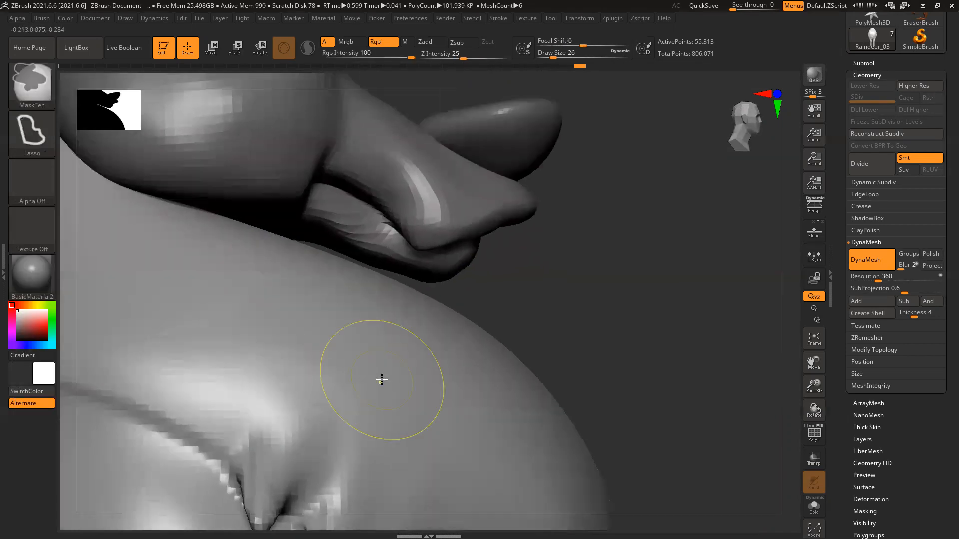
pyautogui.press('[')
pyautogui.press('[')
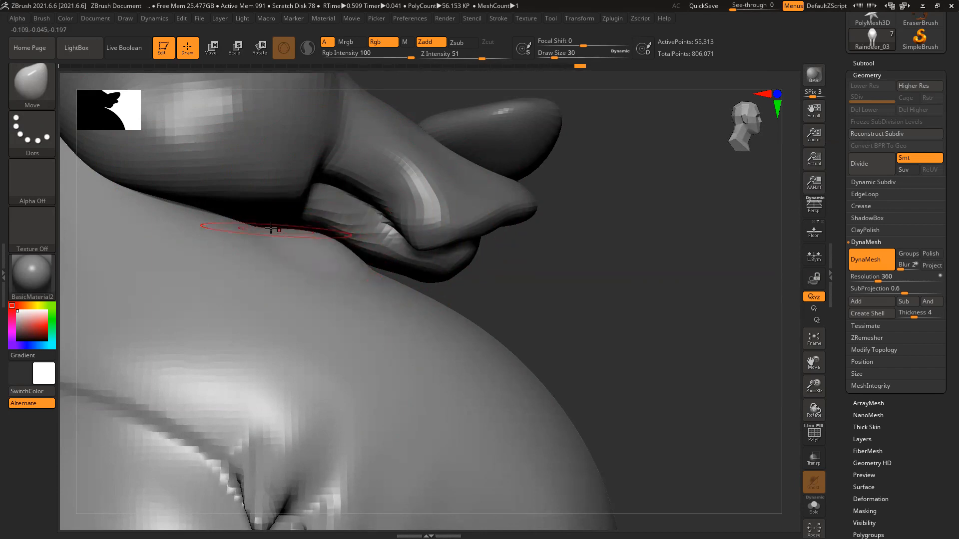
pyautogui.moveTo(264, 213); pyautogui.dragTo(253, 204)
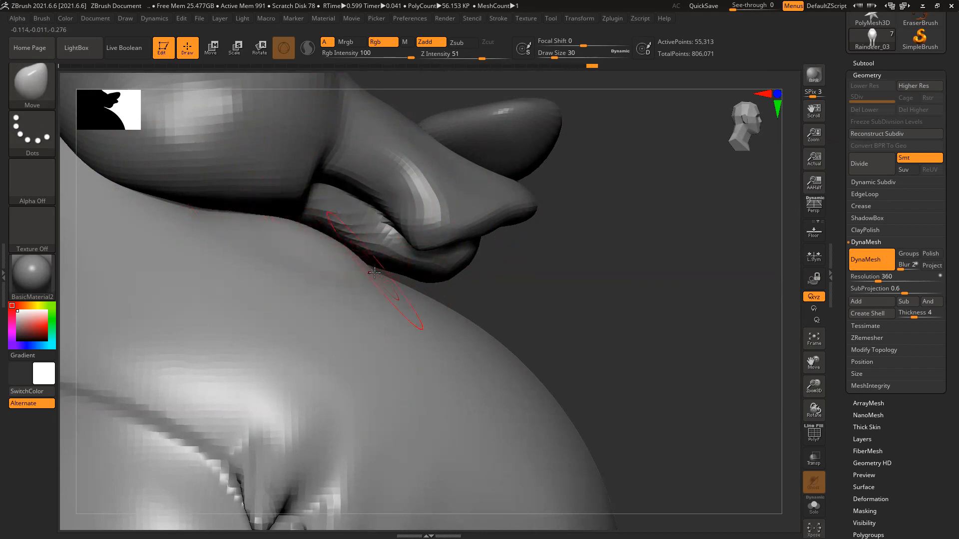
# Pull the mane's surface beneath the mouth with the Move brush to refine where it meets the chin.
pyautogui.moveTo(657, 243); pyautogui.dragTo(555, 250)
pyautogui.moveTo(439, 249)
pyautogui.mouseDown()
pyautogui.moveTo(435, 234)
pyautogui.moveTo(393, 219)
pyautogui.moveTo(406, 232)
pyautogui.mouseUp()
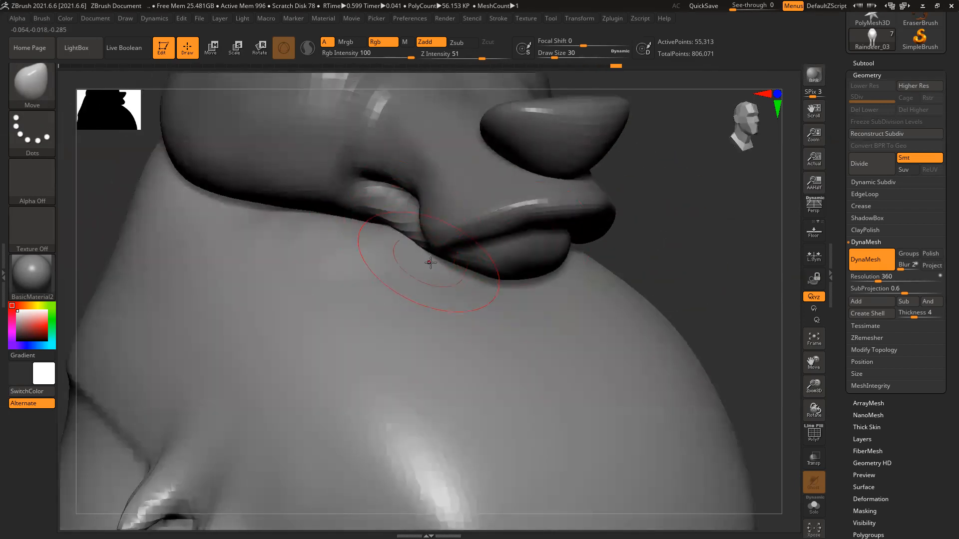
pyautogui.press('shift')
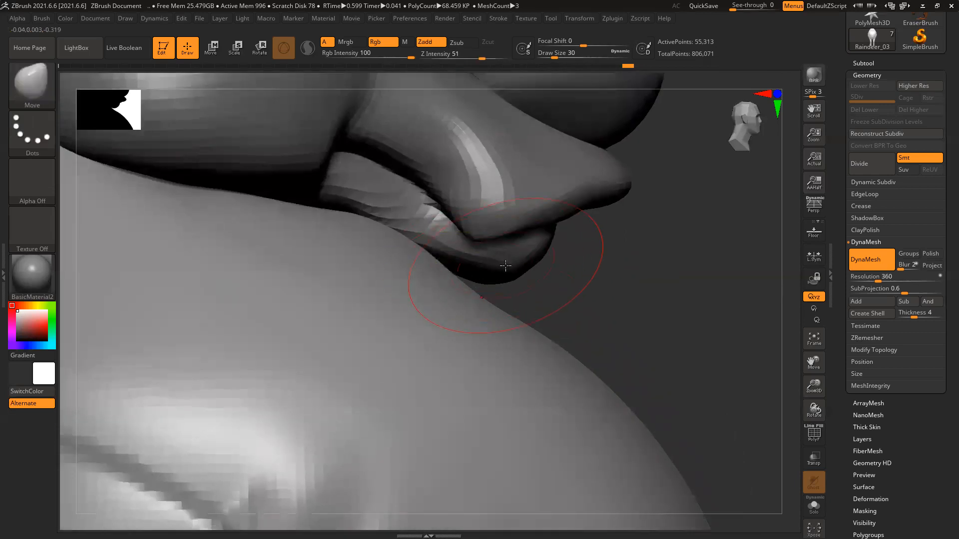
# Make the head subtool active, isolate it with Solo, and reduce the Move brush's draw size.
pyautogui.keyDown('alt'); pyautogui.click(512, 262); pyautogui.keyUp('alt')
pyautogui.click(813, 508)
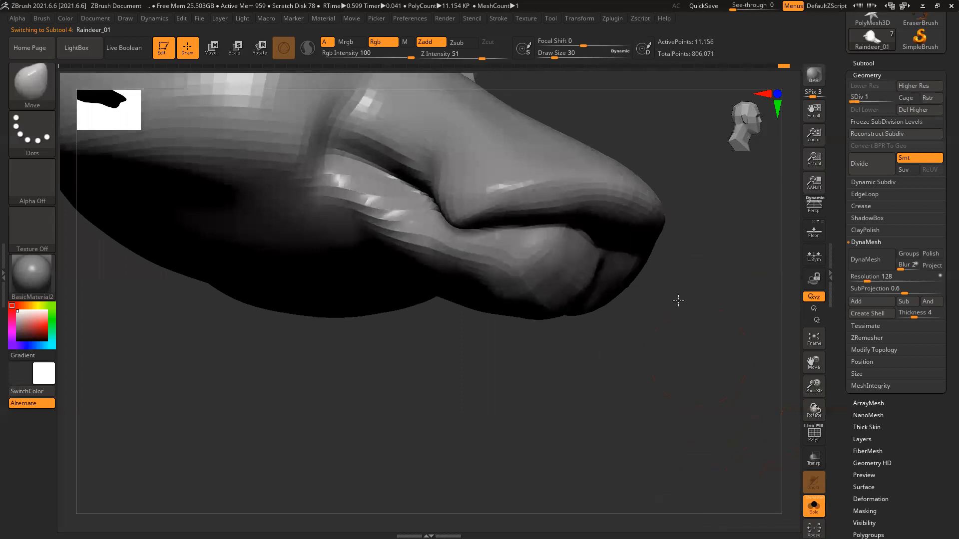
pyautogui.press('[')
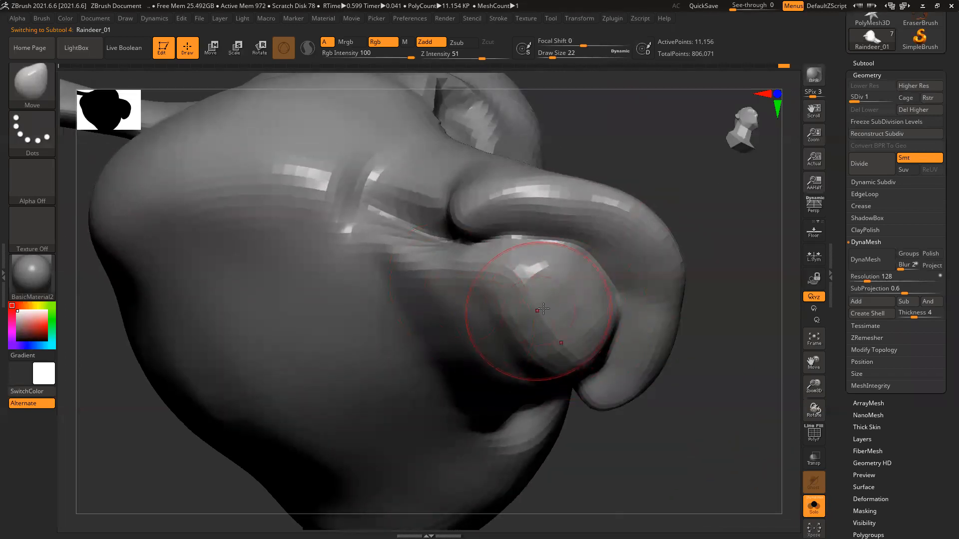
# Mask the chin beneath the lower lip using MaskPen with the FreeHand stroke at draw size 14.
pyautogui.moveTo(525, 296)
pyautogui.keyDown('ctrl'); pyautogui.mouseDown()
pyautogui.moveTo(493, 306)
pyautogui.moveTo(575, 360)
pyautogui.mouseUp(); pyautogui.keyUp('ctrl')
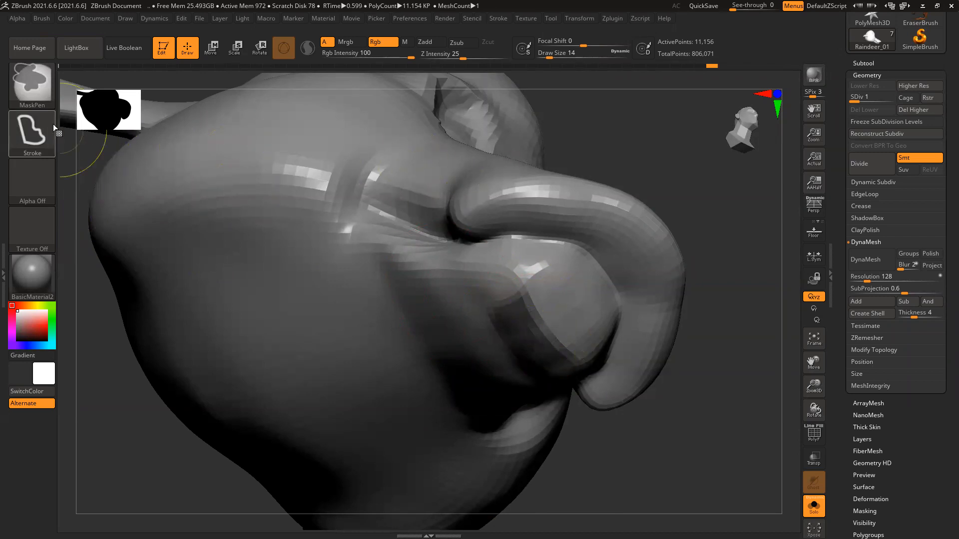
pyautogui.click(32, 133)
pyautogui.click(140, 141)
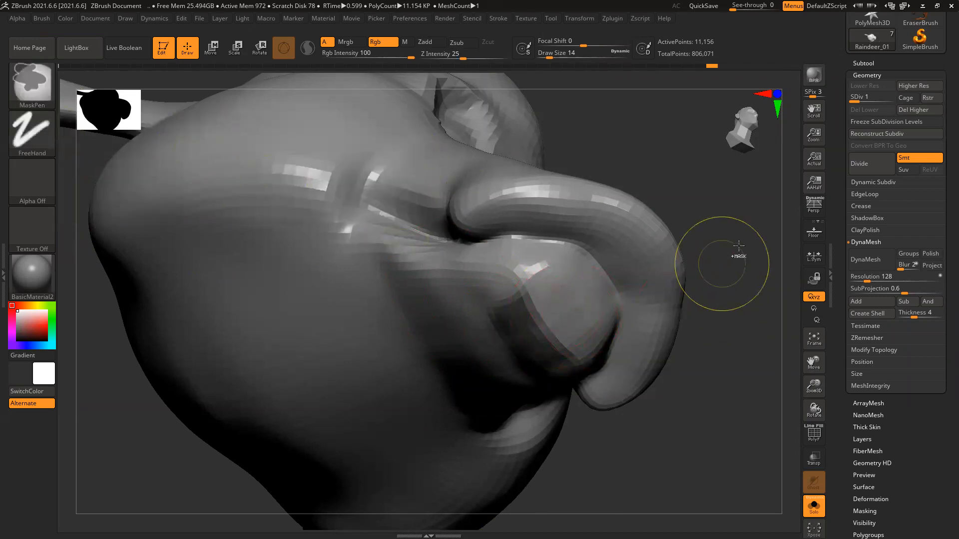
pyautogui.moveTo(525, 306)
pyautogui.keyDown('ctrl'); pyautogui.mouseDown()
pyautogui.moveTo(560, 335)
pyautogui.moveTo(524, 308)
pyautogui.moveTo(517, 325)
pyautogui.mouseUp(); pyautogui.keyUp('ctrl')
pyautogui.moveTo(718, 238)
pyautogui.mouseDown()
pyautogui.moveTo(739, 275)
pyautogui.moveTo(710, 281)
pyautogui.mouseUp()
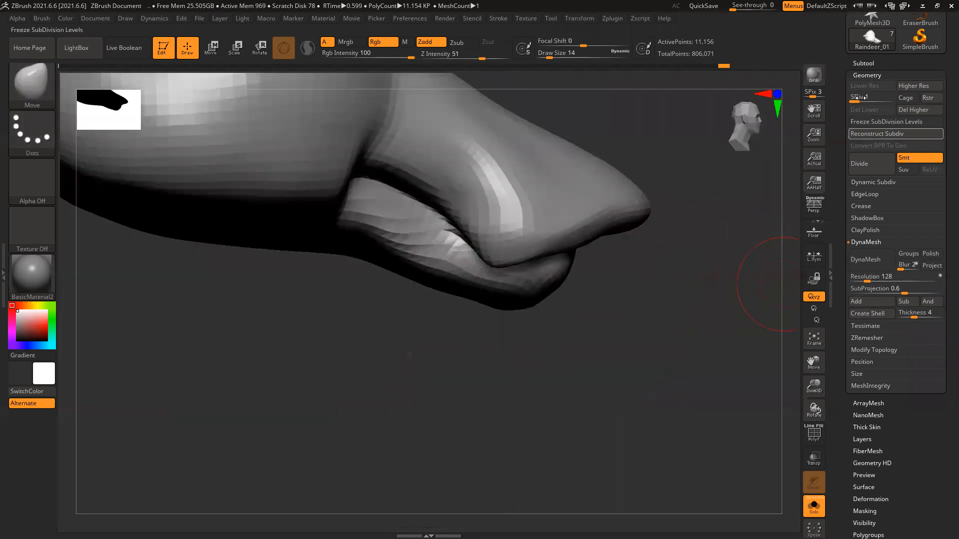
# Extract the masked chin area as a new subtool with a thickness of 0.00684 and accept it.
pyautogui.click(864, 62)
pyautogui.click(873, 381)
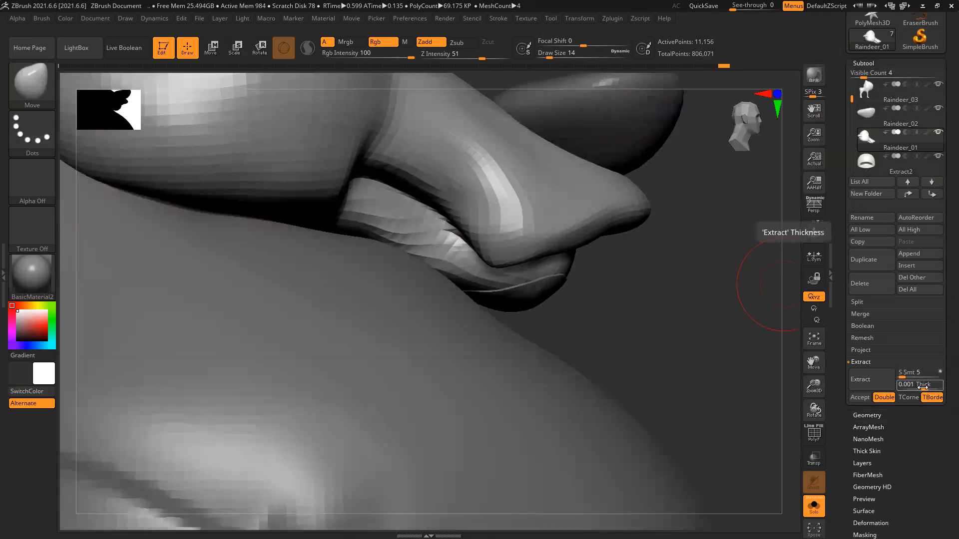
pyautogui.click(925, 389)
pyautogui.click(926, 388)
pyautogui.click(864, 380)
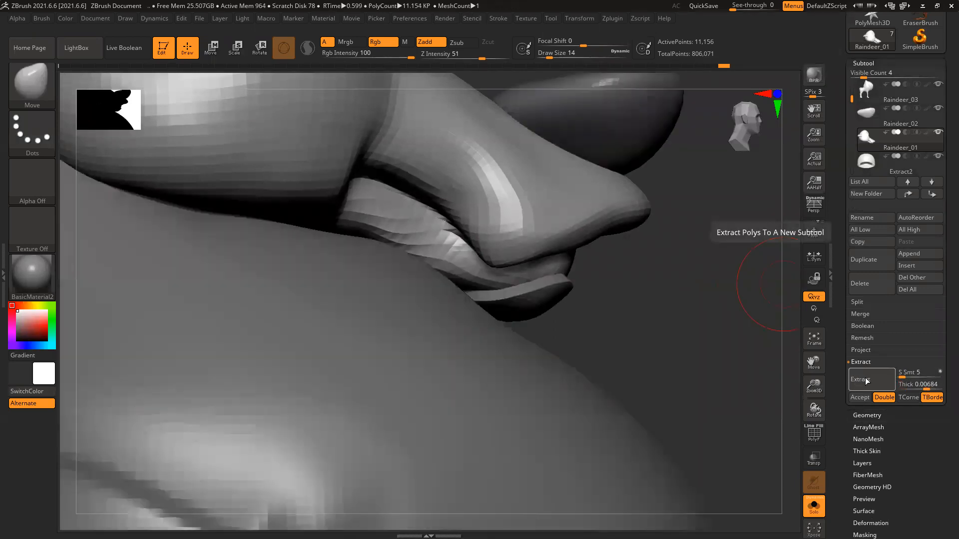
pyautogui.click(860, 398)
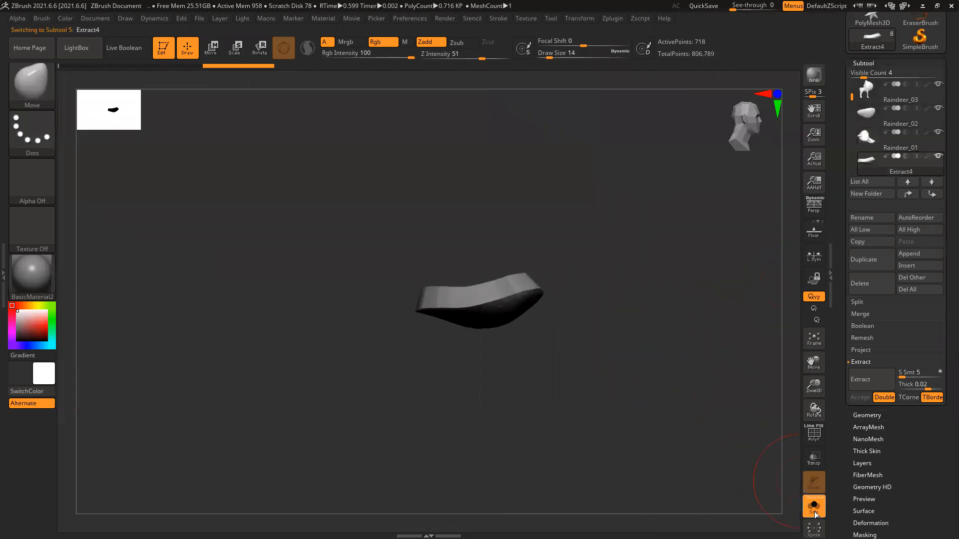
# Show the whole model, clear the masks on the extracted piece and head, and make the extracted piece active.
pyautogui.click(814, 515)
pyautogui.keyDown('ctrl'); pyautogui.moveTo(630, 316); pyautogui.dragTo(686, 362); pyautogui.keyUp('ctrl')
pyautogui.keyDown('alt'); pyautogui.click(564, 225); pyautogui.keyUp('alt')
pyautogui.keyDown('ctrl'); pyautogui.moveTo(657, 299); pyautogui.dragTo(751, 417); pyautogui.keyUp('ctrl')
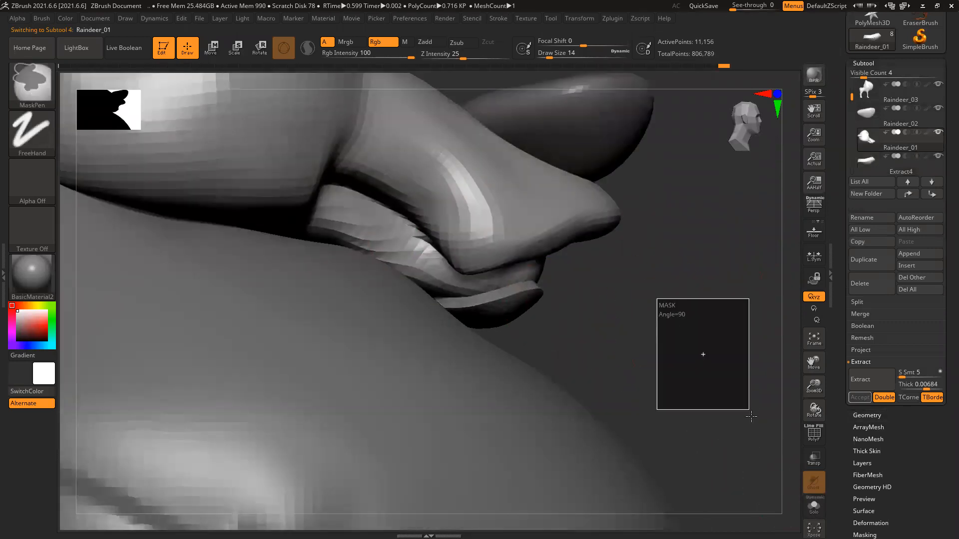
pyautogui.keyDown('alt'); pyautogui.click(522, 322); pyautogui.keyUp('alt')
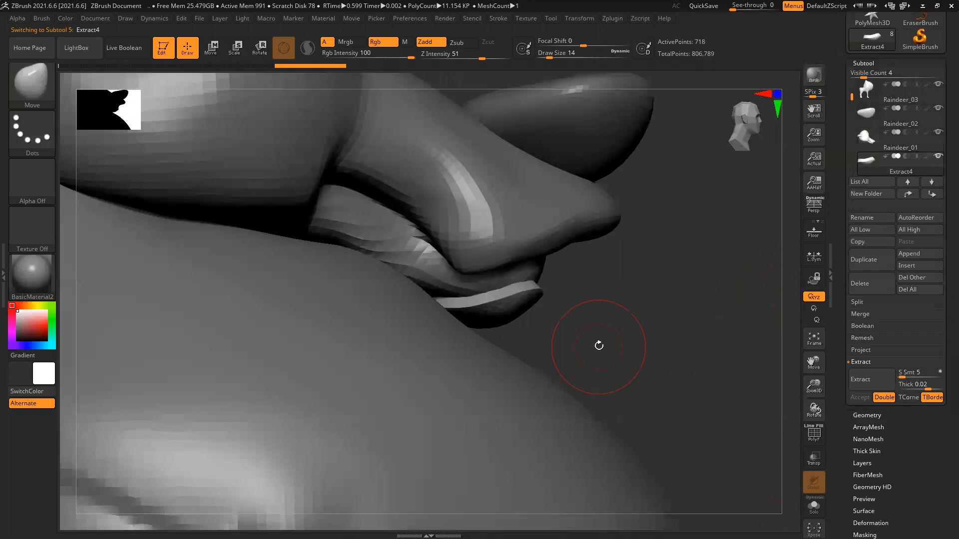
# Pull the front of the extracted chin piece down and forward with the Move brush at draw size 14.
pyautogui.press('b')
pyautogui.press('m')
pyautogui.press('v')
pyautogui.moveTo(506, 324)
pyautogui.mouseDown()
pyautogui.moveTo(529, 346)
pyautogui.moveTo(496, 333)
pyautogui.moveTo(544, 358)
pyautogui.moveTo(553, 326)
pyautogui.moveTo(564, 329)
pyautogui.moveTo(557, 313)
pyautogui.mouseUp()
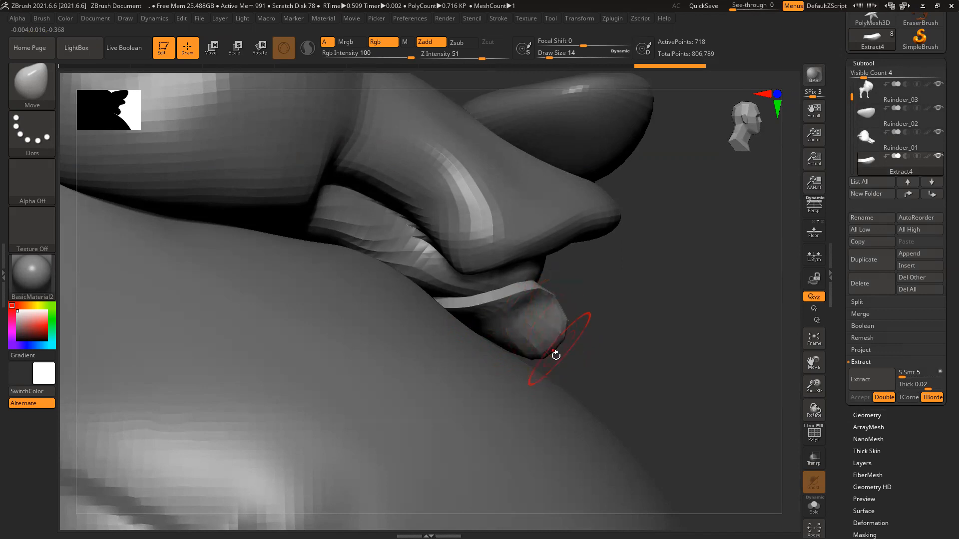
# Extend the chin piece's front and lower end outward with SnakeHook, starting at draw size 14.
pyautogui.press('b')
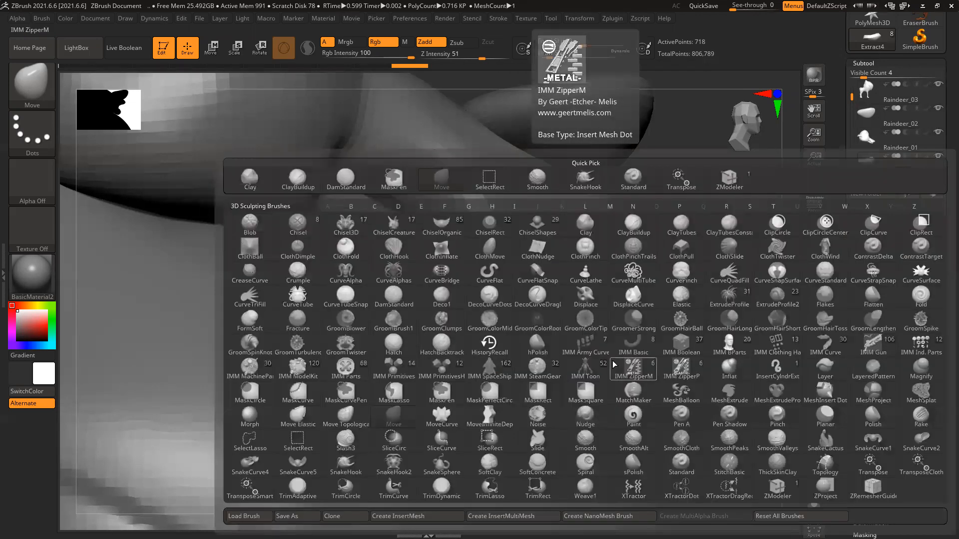
pyautogui.press('b')
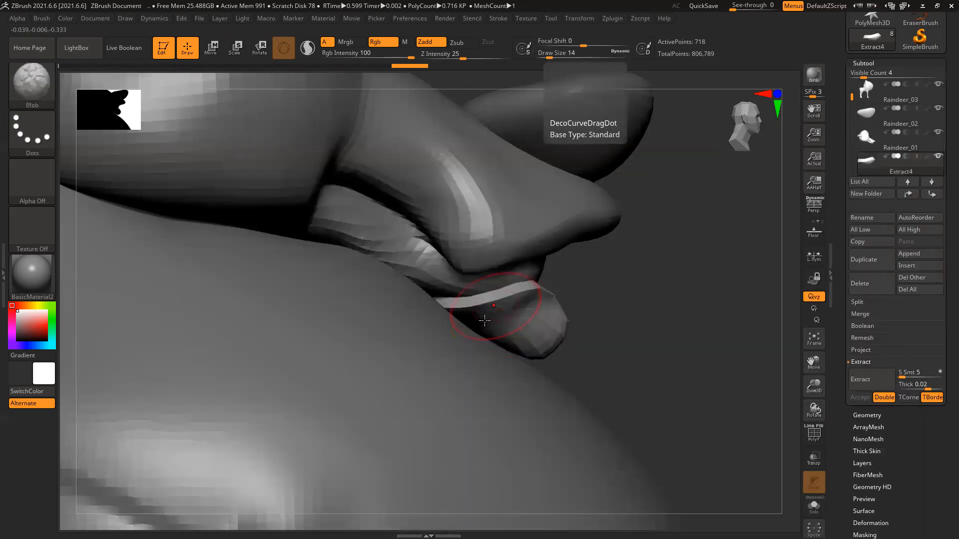
pyautogui.press('b')
pyautogui.press('s')
pyautogui.press('h')
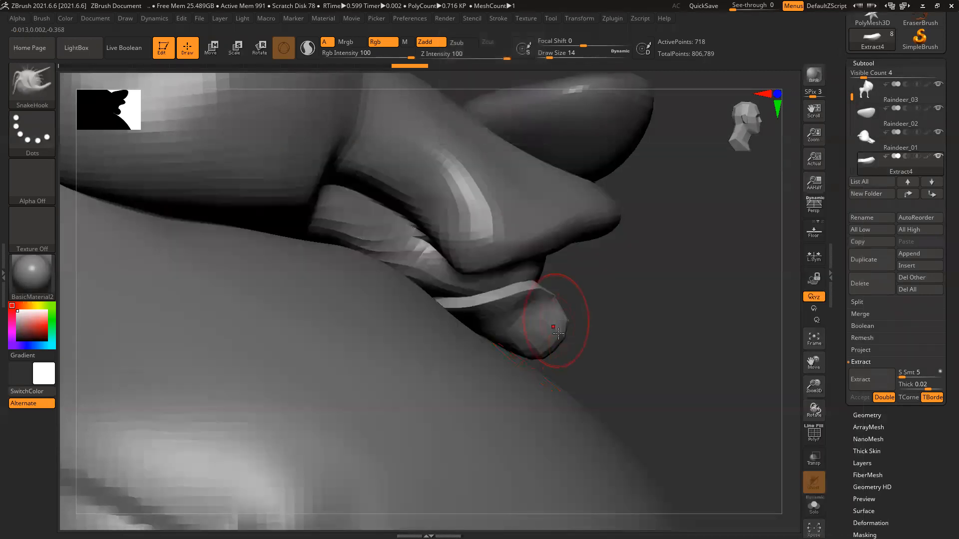
pyautogui.moveTo(554, 355); pyautogui.dragTo(565, 366)
pyautogui.moveTo(561, 324); pyautogui.dragTo(570, 321)
pyautogui.press('[')
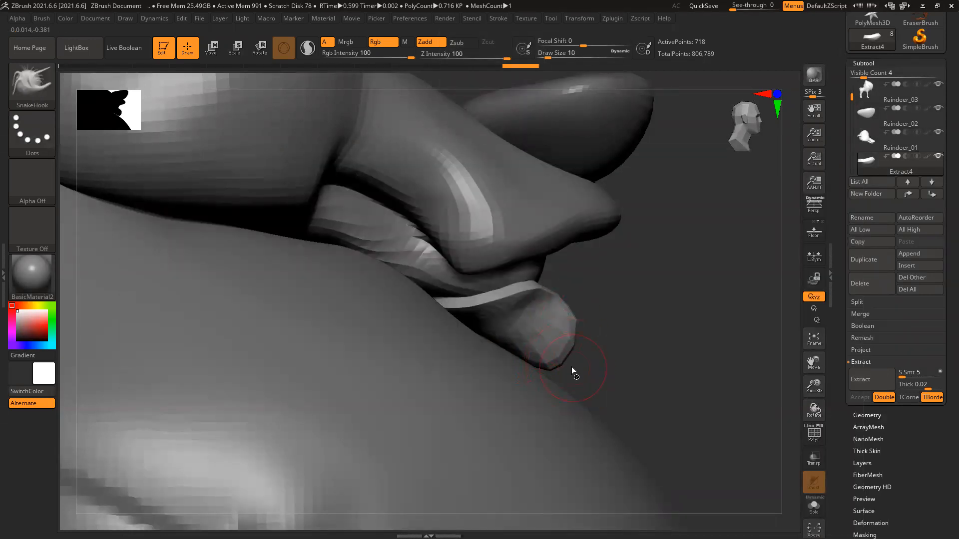
# Subdivide the chin piece twice and draw its lower end out into a tip with SnakeHook at draw size 9.
pyautogui.hotkey('ctrl', 'd')
pyautogui.hotkey('ctrl', 'd')
pyautogui.moveTo(564, 360)
pyautogui.mouseDown()
pyautogui.moveTo(576, 373)
pyautogui.moveTo(646, 366)
pyautogui.moveTo(617, 384)
pyautogui.mouseUp()
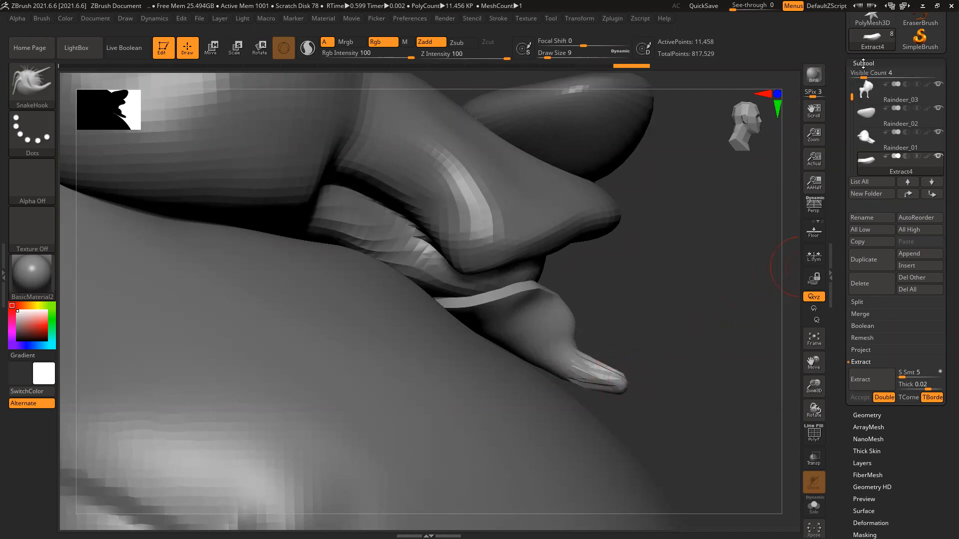
# Freeze the chin piece's subdivision levels and convert it to a DynaMesh at resolution 128.
pyautogui.click(863, 63)
pyautogui.click(868, 74)
pyautogui.click(862, 252)
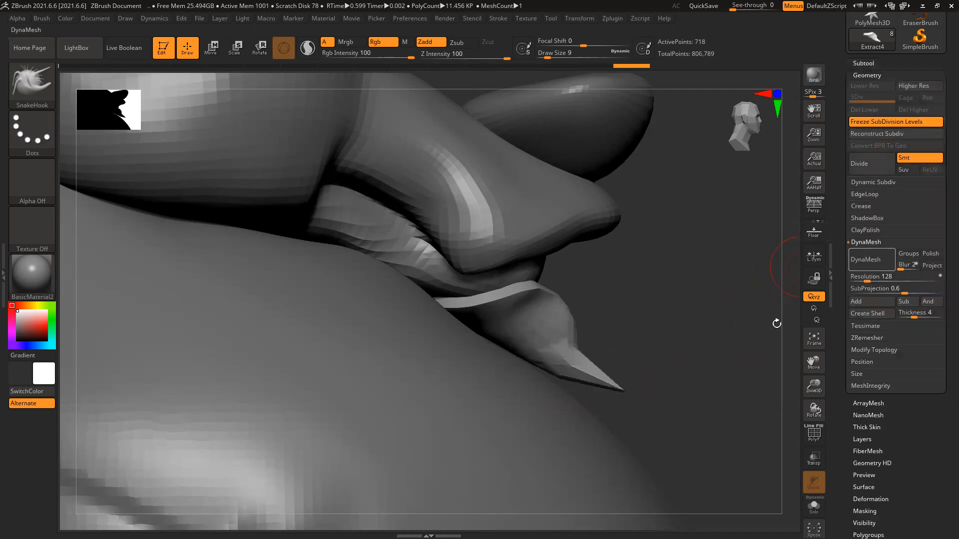
pyautogui.moveTo(692, 347)
pyautogui.mouseDown()
pyautogui.moveTo(599, 345)
pyautogui.moveTo(687, 345)
pyautogui.mouseUp()
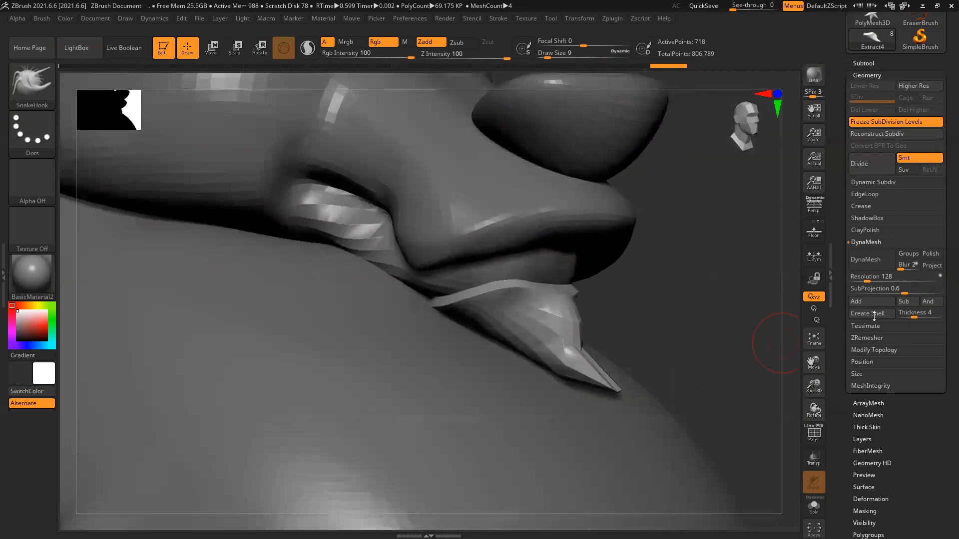
pyautogui.click(860, 258)
pyautogui.moveTo(705, 304); pyautogui.dragTo(731, 293)
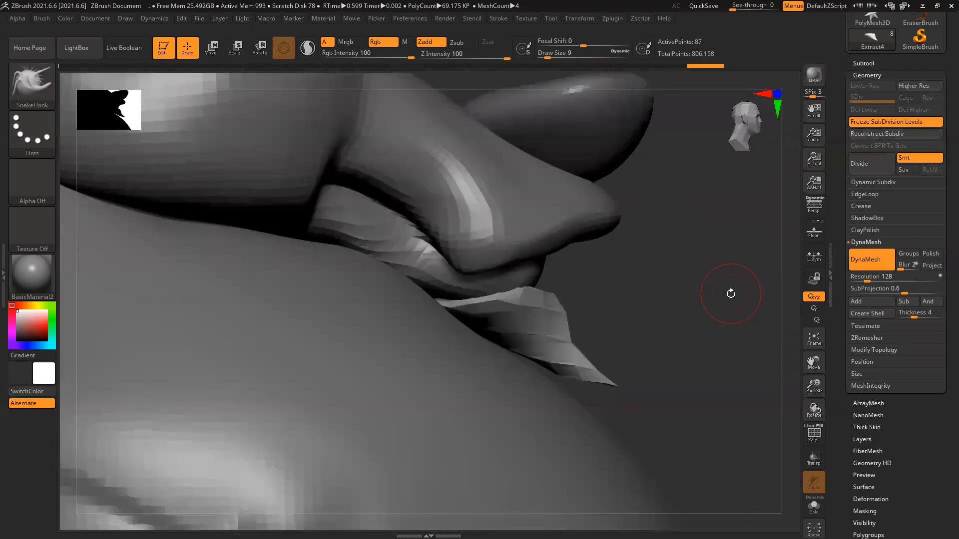
# Reshape the chin piece's upper front edge and underside with SnakeHook, fitting it against the lower lip.
pyautogui.moveTo(618, 289); pyautogui.dragTo(568, 263)
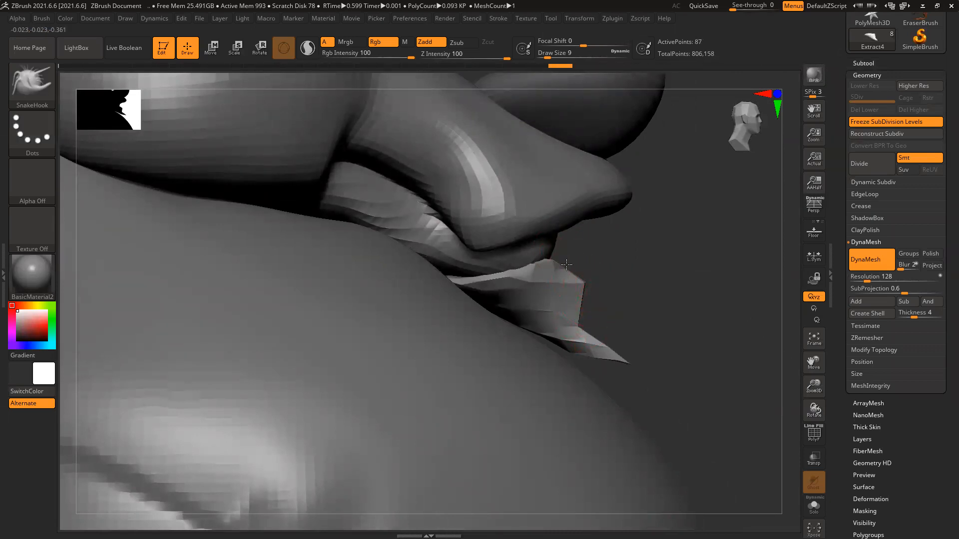
pyautogui.moveTo(653, 281); pyautogui.dragTo(568, 304)
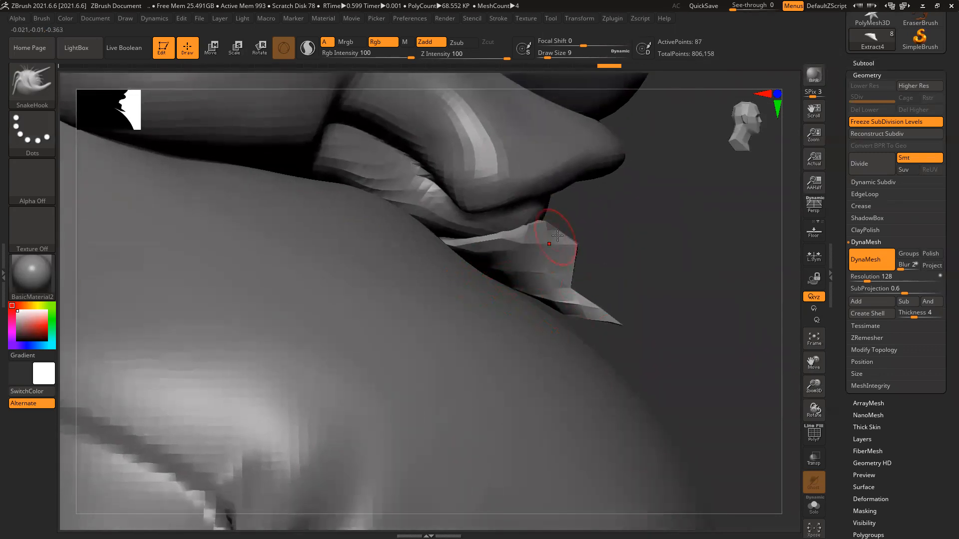
pyautogui.moveTo(649, 248)
pyautogui.mouseDown()
pyautogui.moveTo(519, 278)
pyautogui.moveTo(518, 288)
pyautogui.moveTo(504, 282)
pyautogui.moveTo(548, 286)
pyautogui.mouseUp()
pyautogui.moveTo(705, 225)
pyautogui.mouseDown()
pyautogui.moveTo(614, 265)
pyautogui.moveTo(652, 271)
pyautogui.moveTo(607, 293)
pyautogui.mouseUp()
pyautogui.moveTo(375, 253); pyautogui.dragTo(624, 235)
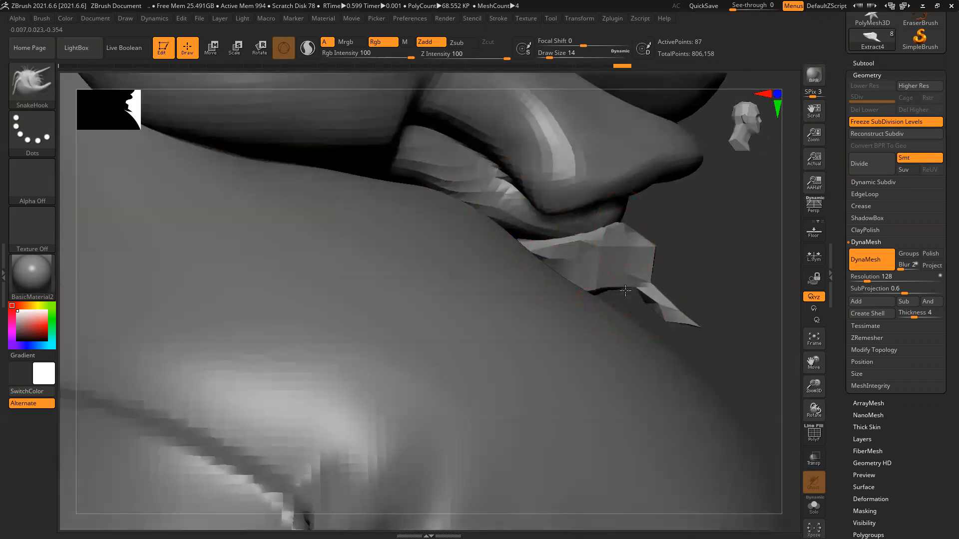
# Rebuild the chin piece's DynaMesh while pulling the underside of its pointed tip downward with SnakeHook at draw size 9.
pyautogui.press('ctrl')
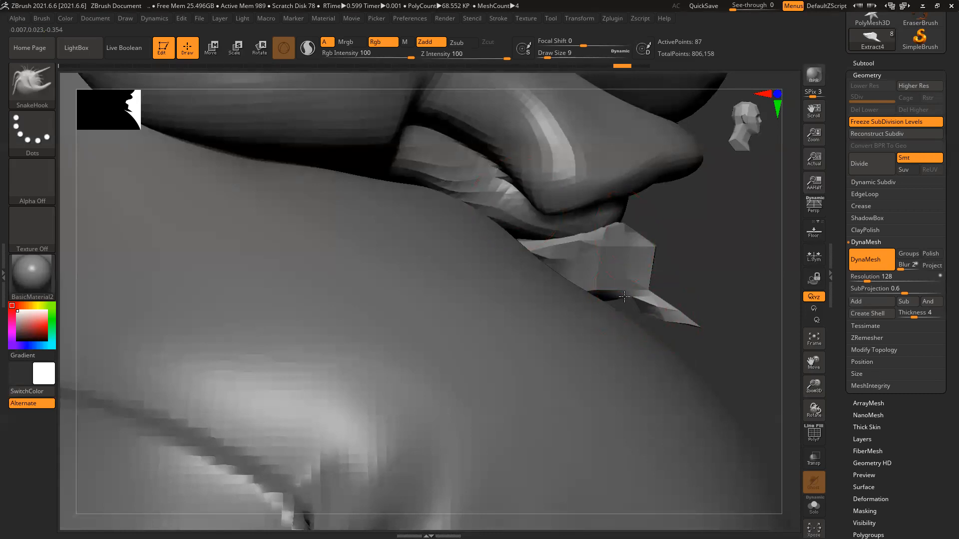
pyautogui.keyDown('ctrl'); pyautogui.moveTo(710, 216); pyautogui.dragTo(752, 262); pyautogui.keyUp('ctrl')
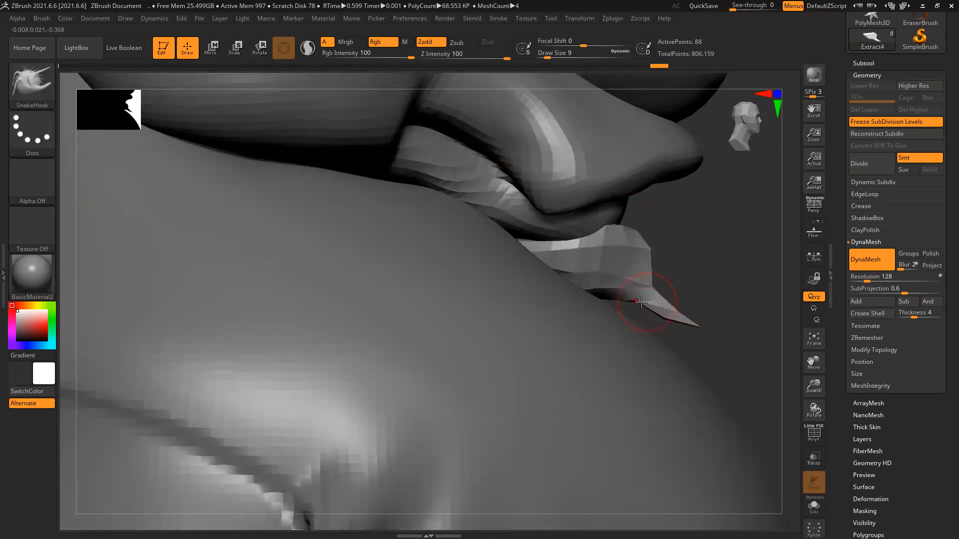
pyautogui.moveTo(662, 315); pyautogui.dragTo(647, 310)
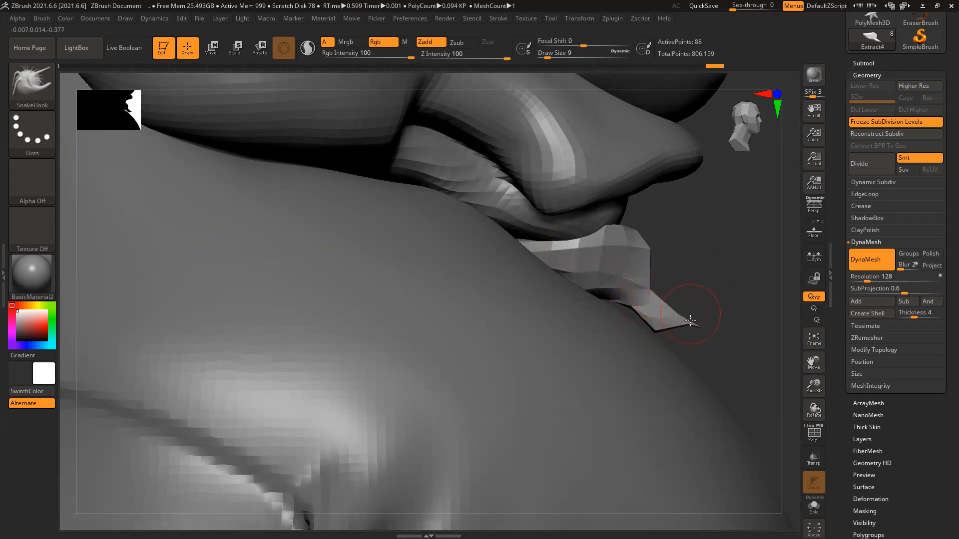
pyautogui.keyDown('ctrl'); pyautogui.moveTo(700, 274); pyautogui.dragTo(720, 291); pyautogui.keyUp('ctrl')
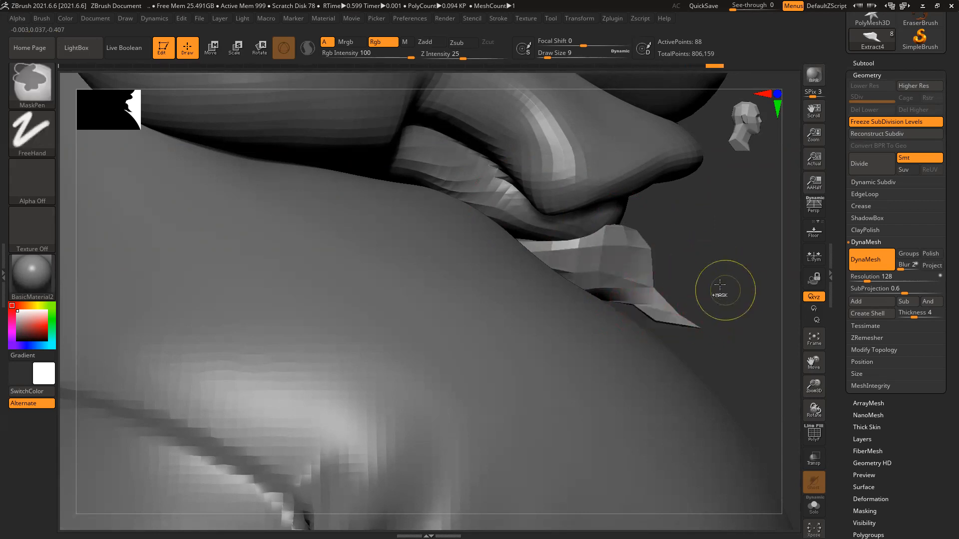
# Select the reindeer body subtool and isolate its chest fur polygroup.
pyautogui.keyDown('ctrl'); pyautogui.moveTo(718, 292); pyautogui.dragTo(542, 155, button='right'); pyautogui.keyUp('ctrl')
pyautogui.moveTo(652, 224)
pyautogui.mouseDown(button='right')
pyautogui.moveTo(694, 235)
pyautogui.moveTo(653, 223)
pyautogui.mouseUp(button='right')
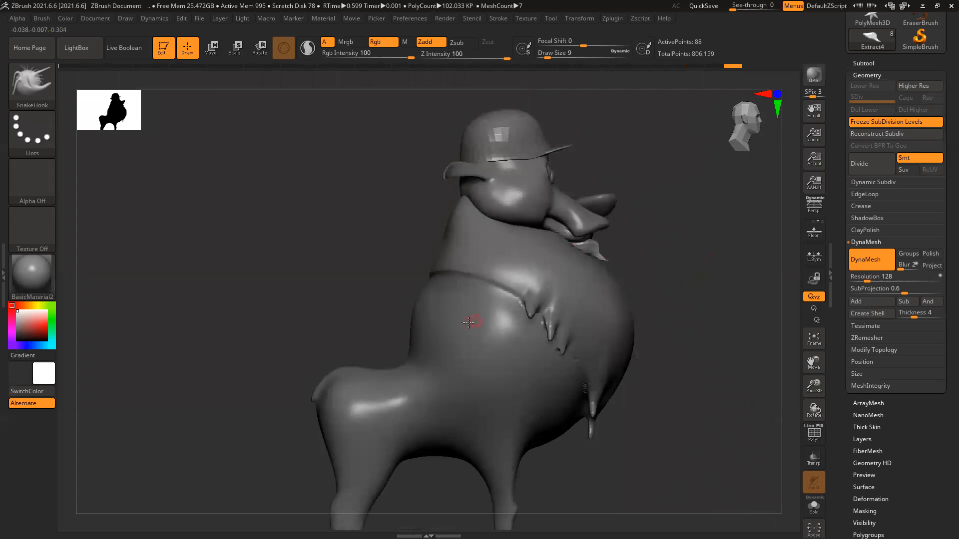
pyautogui.press('ctrl')
pyautogui.keyDown('alt'); pyautogui.moveTo(663, 343); pyautogui.dragTo(692, 253, button='right'); pyautogui.keyUp('alt')
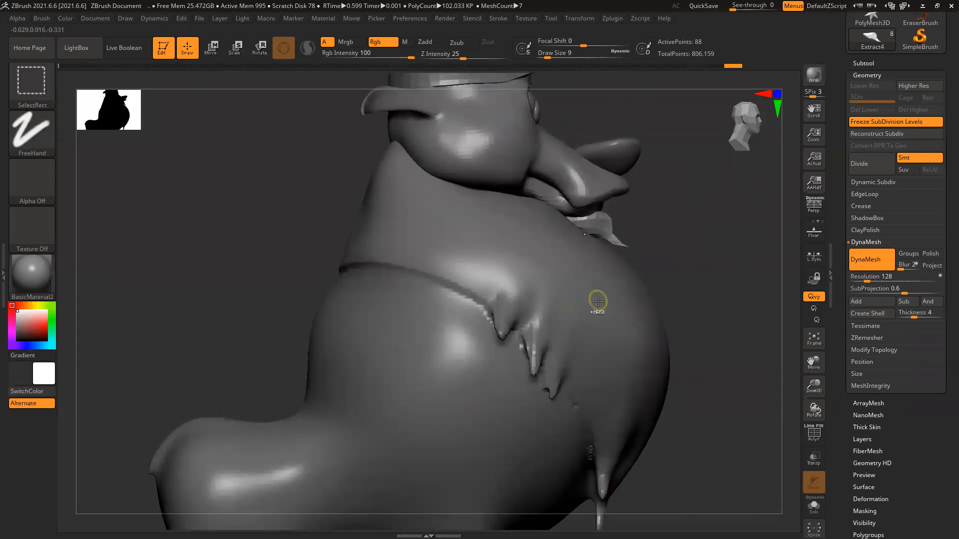
pyautogui.keyDown('alt'); pyautogui.click(544, 301); pyautogui.keyUp('alt')
pyautogui.keyDown('ctrl'); pyautogui.keyDown('shift'); pyautogui.click(547, 300); pyautogui.keyUp('shift'); pyautogui.keyUp('ctrl')
pyautogui.moveTo(690, 251); pyautogui.dragTo(610, 274, button='right')
pyautogui.moveTo(419, 308); pyautogui.dragTo(444, 298, button='right')
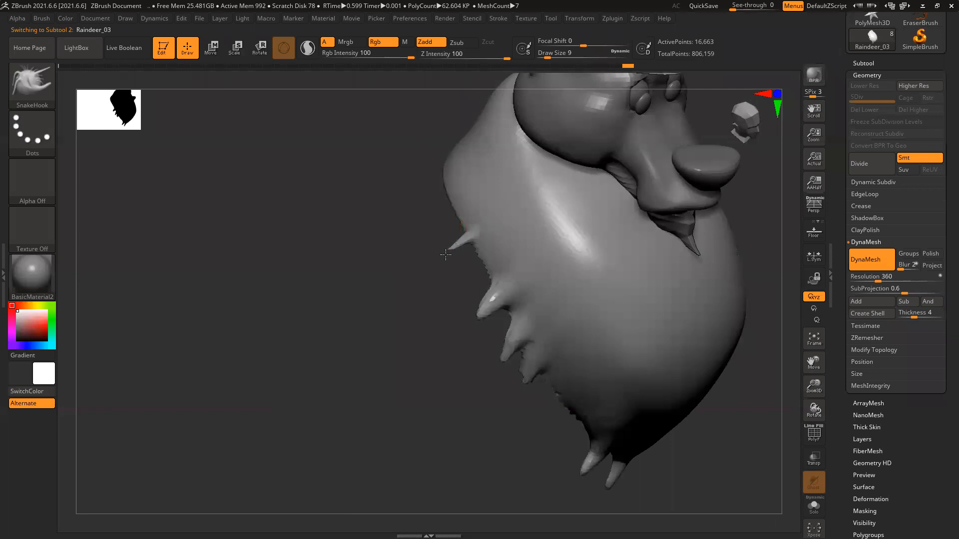
# Pull a small tuft from the back rim of the isolated fur with SnakeHook at draw size 9, undoing the unwanted strokes.
pyautogui.moveTo(445, 270)
pyautogui.mouseDown(button='right')
pyautogui.moveTo(356, 274)
pyautogui.moveTo(641, 201)
pyautogui.mouseUp(button='right')
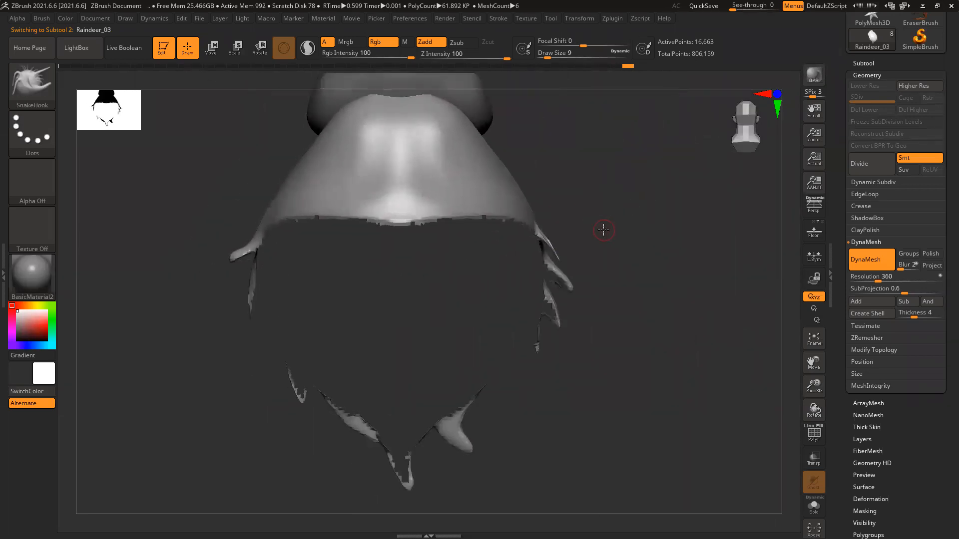
pyautogui.moveTo(604, 229); pyautogui.dragTo(572, 237, button='right')
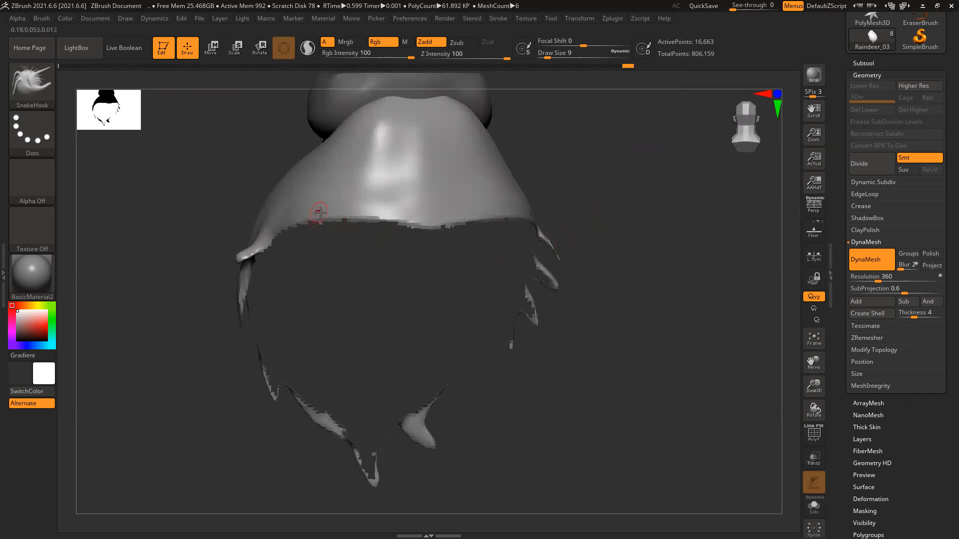
pyautogui.moveTo(282, 239); pyautogui.dragTo(283, 243)
pyautogui.moveTo(598, 178); pyautogui.dragTo(630, 175, button='right')
pyautogui.hotkey('ctrl', 'z')
pyautogui.hotkey('ctrl', 'z')
pyautogui.hotkey('ctrl', 'z')
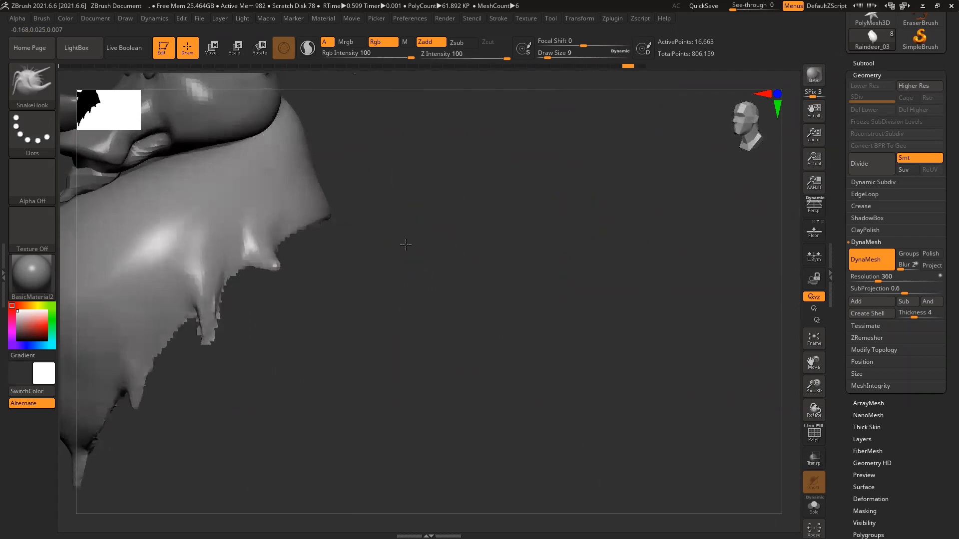
pyautogui.moveTo(520, 206)
pyautogui.mouseDown(button='right')
pyautogui.moveTo(426, 208)
pyautogui.moveTo(537, 204)
pyautogui.moveTo(392, 216)
pyautogui.mouseUp(button='right')
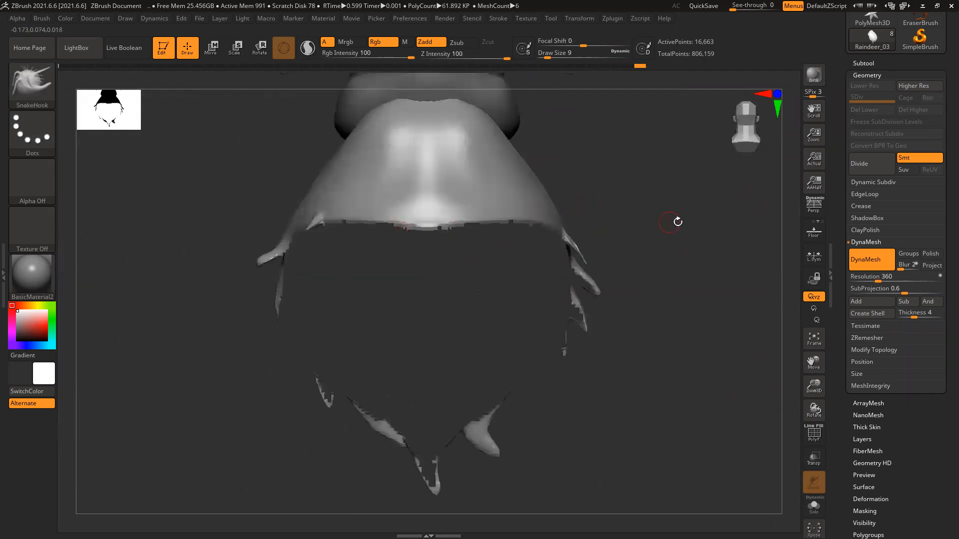
# Mask the isolated fur, show the whole body again and invert the mask so only the fur can be edited.
pyautogui.press('ctrl')
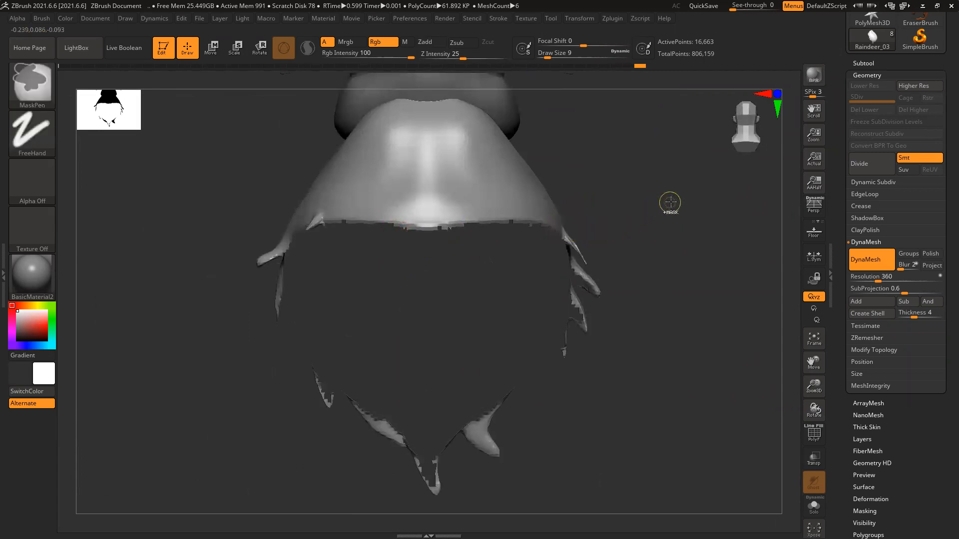
pyautogui.keyDown('ctrl'); pyautogui.click(674, 200); pyautogui.keyUp('ctrl')
pyautogui.keyDown('ctrl'); pyautogui.keyDown('shift'); pyautogui.click(684, 203); pyautogui.keyUp('shift'); pyautogui.keyUp('ctrl')
pyautogui.keyDown('ctrl'); pyautogui.click(685, 205); pyautogui.keyUp('ctrl')
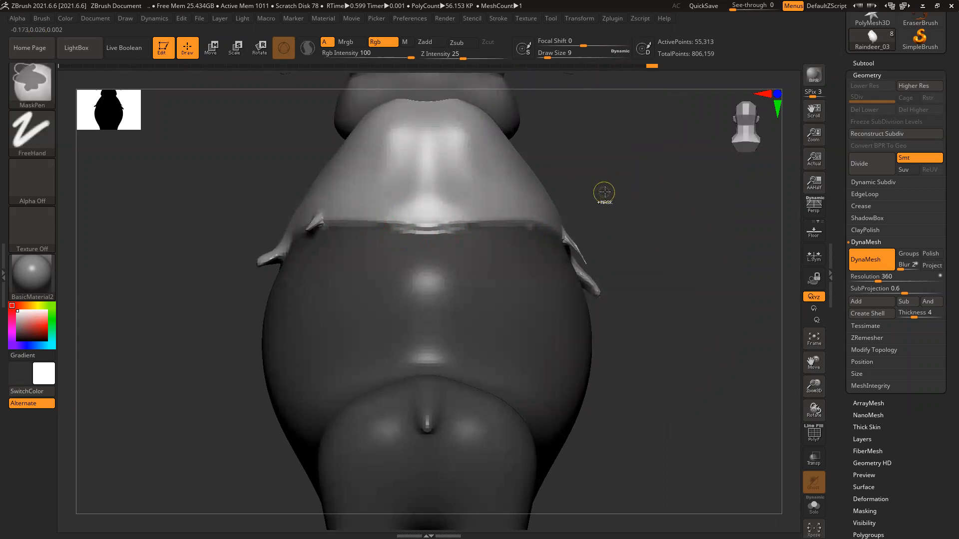
# Pull a row of pointed tufts from the fur's rim across the reindeer's back with SnakeHook, raising the draw size to 14.
pyautogui.moveTo(603, 193); pyautogui.dragTo(460, 210)
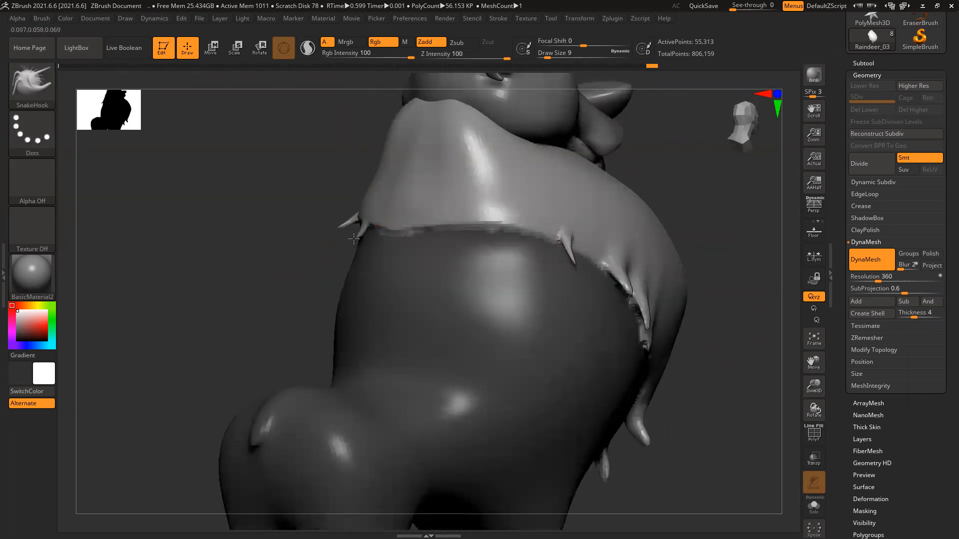
pyautogui.moveTo(355, 254)
pyautogui.keyDown('shift'); pyautogui.mouseDown()
pyautogui.moveTo(370, 216)
pyautogui.moveTo(360, 234)
pyautogui.moveTo(374, 235)
pyautogui.mouseUp(); pyautogui.keyUp('shift')
pyautogui.moveTo(628, 204); pyautogui.dragTo(523, 228)
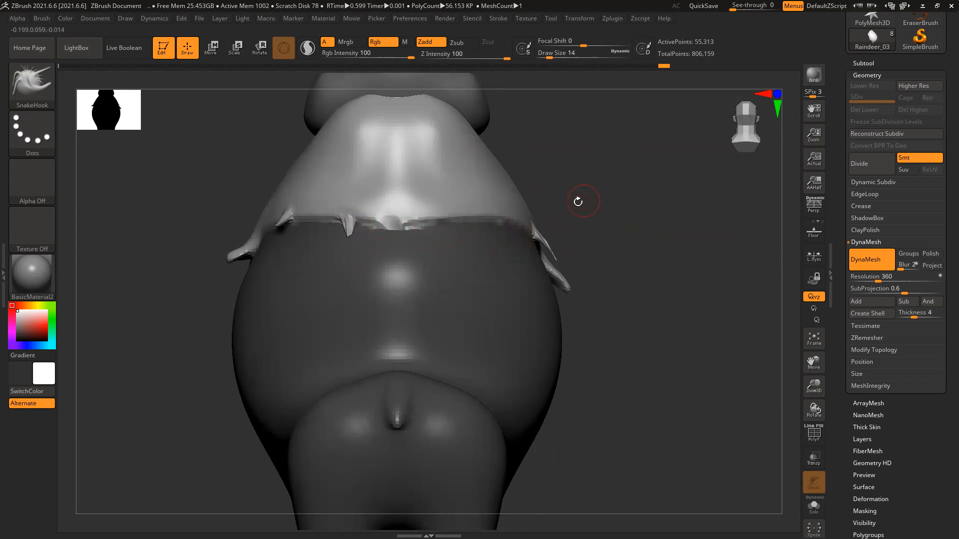
pyautogui.moveTo(578, 201); pyautogui.dragTo(389, 223)
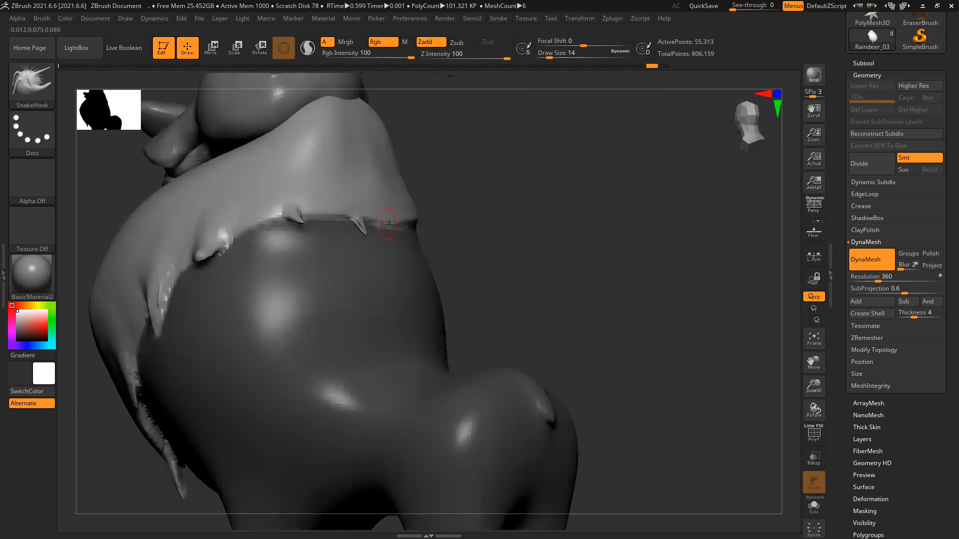
pyautogui.keyDown('shift'); pyautogui.moveTo(501, 223); pyautogui.dragTo(402, 228); pyautogui.keyUp('shift')
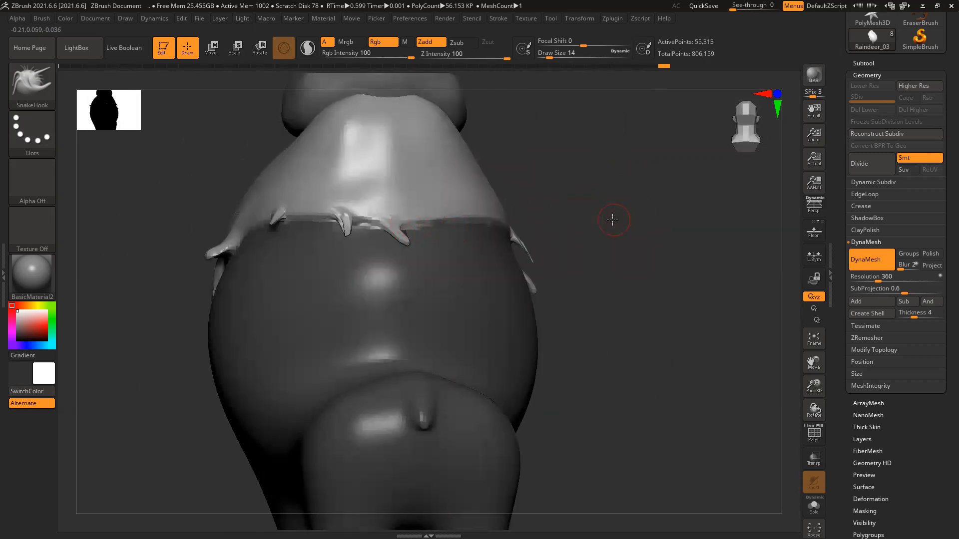
pyautogui.moveTo(613, 220); pyautogui.dragTo(436, 222)
pyautogui.moveTo(557, 192); pyautogui.dragTo(431, 217)
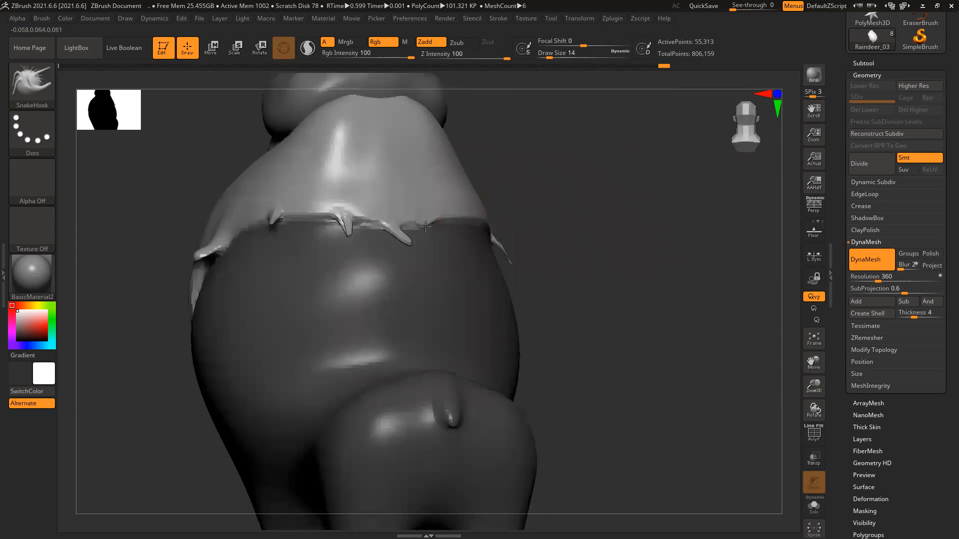
pyautogui.moveTo(559, 216); pyautogui.dragTo(531, 220)
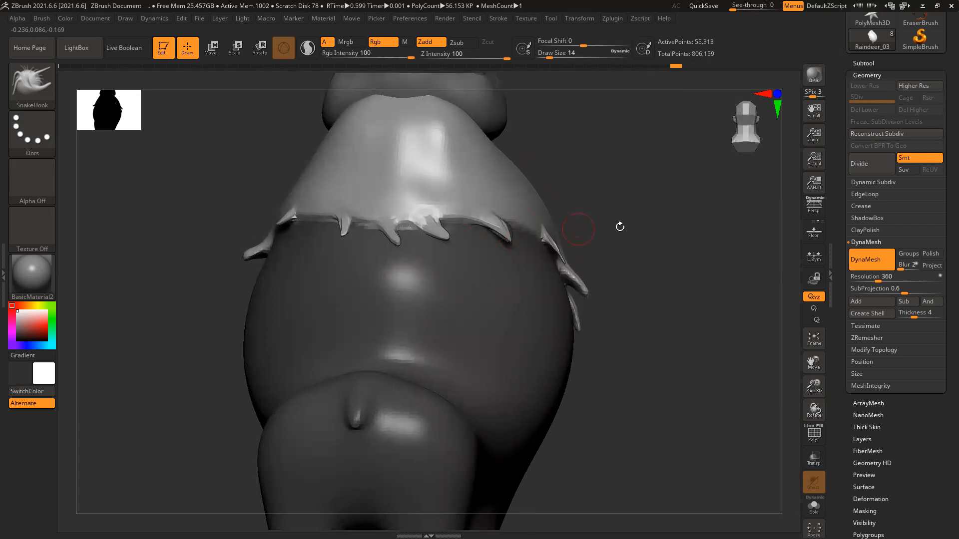
pyautogui.moveTo(619, 225); pyautogui.dragTo(628, 218)
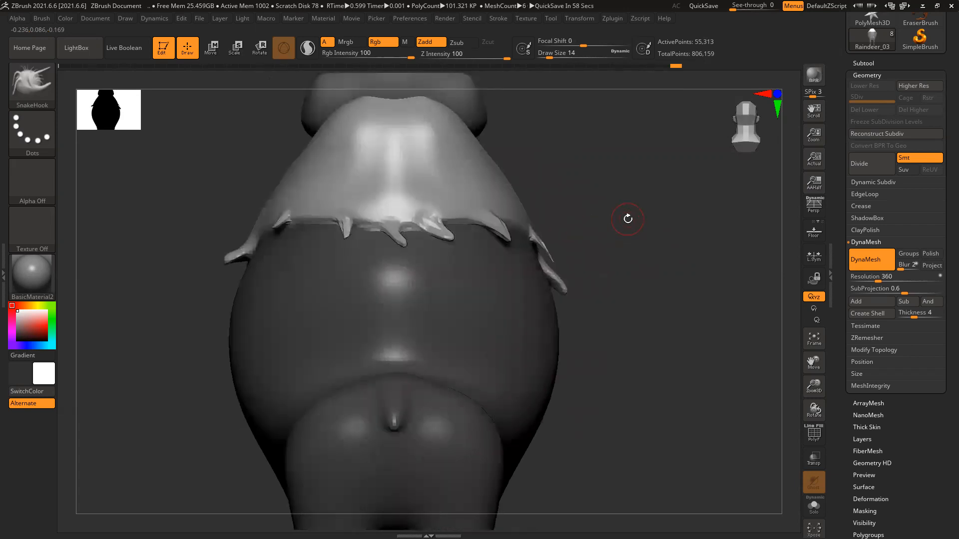
# Invert the mask so the fur is protected and the rest of the body can be sculpted.
pyautogui.keyDown('ctrl'); pyautogui.moveTo(658, 303); pyautogui.dragTo(668, 313, button='right'); pyautogui.keyUp('ctrl')
pyautogui.moveTo(668, 313)
pyautogui.mouseDown()
pyautogui.moveTo(615, 305)
pyautogui.moveTo(677, 298)
pyautogui.mouseUp()
pyautogui.keyDown('ctrl'); pyautogui.click(666, 304); pyautogui.keyUp('ctrl')
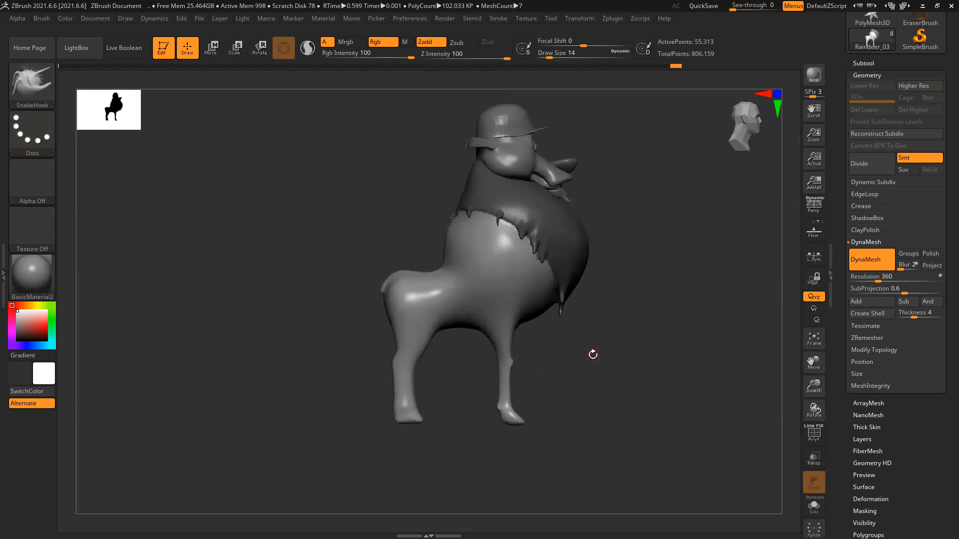
# Build up the shoulder muscle above the front leg with ClayBuildup at draw size 50.
pyautogui.keyDown('alt'); pyautogui.moveTo(603, 324); pyautogui.dragTo(589, 274, button='right'); pyautogui.keyUp('alt')
pyautogui.keyDown('ctrl'); pyautogui.moveTo(589, 273); pyautogui.dragTo(554, 322, button='right'); pyautogui.keyUp('ctrl')
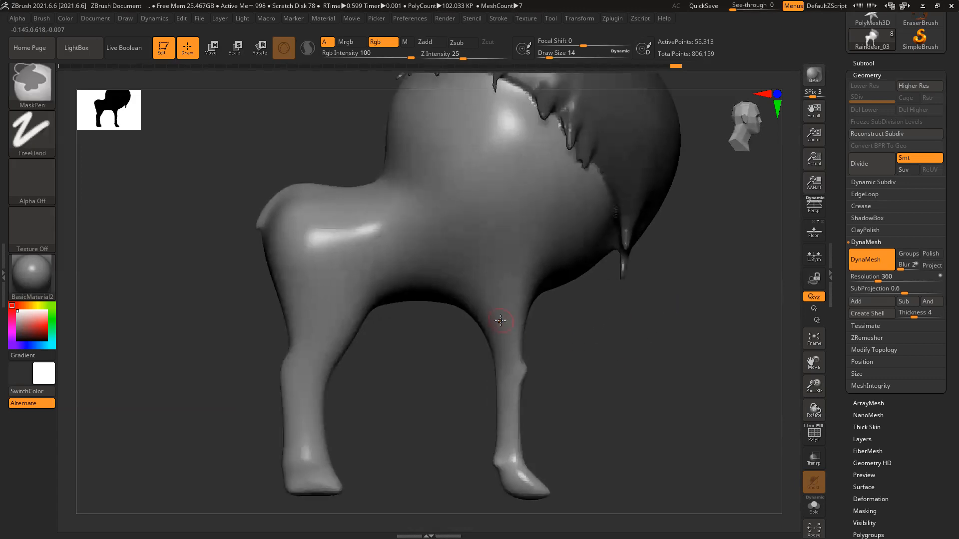
pyautogui.press('b')
pyautogui.press('c')
pyautogui.press('b')
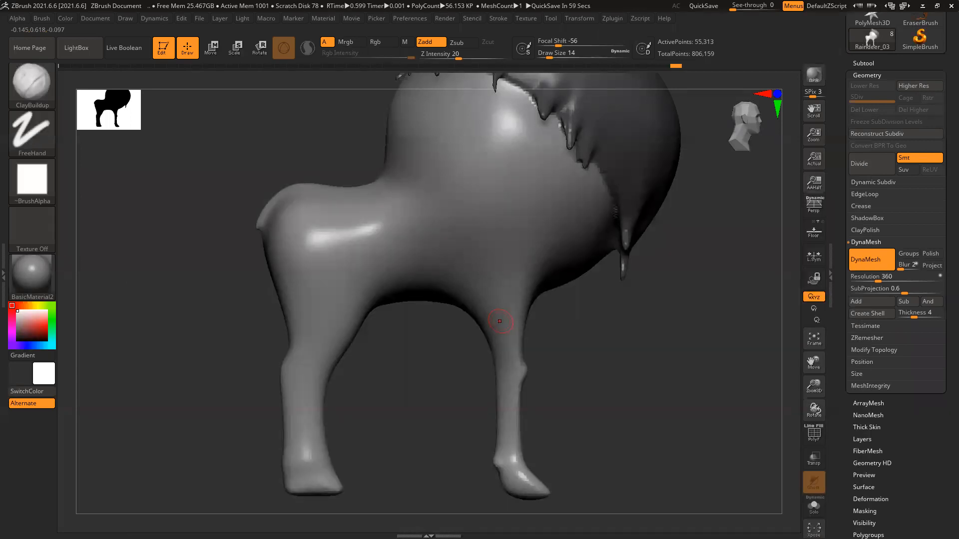
pyautogui.keyDown('alt'); pyautogui.moveTo(621, 321); pyautogui.dragTo(587, 311); pyautogui.keyUp('alt')
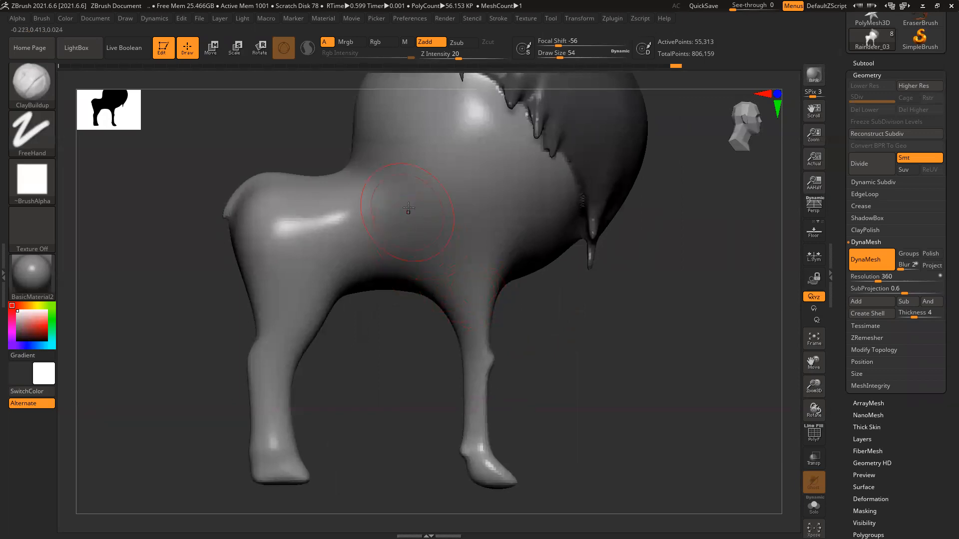
pyautogui.keyDown('shift'); pyautogui.moveTo(638, 292); pyautogui.dragTo(530, 279); pyautogui.keyUp('shift')
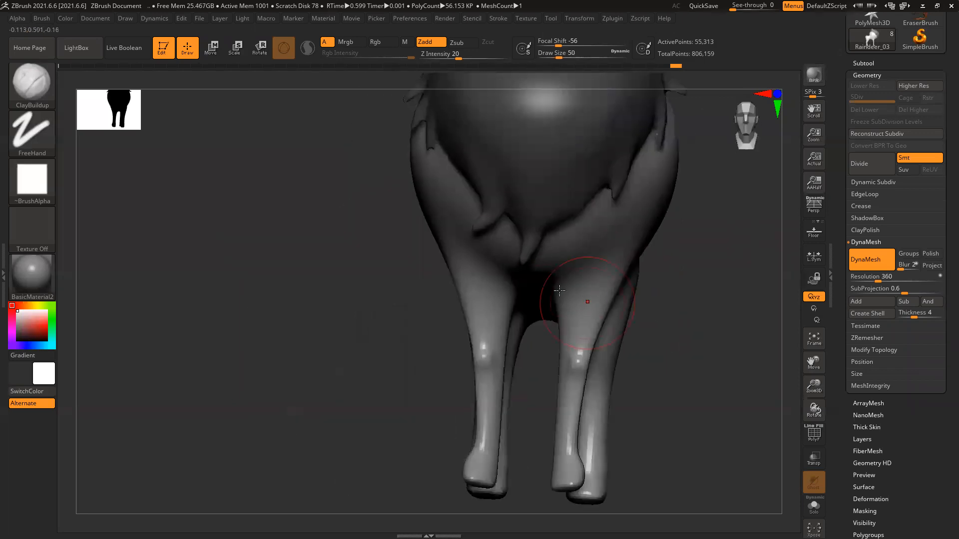
pyautogui.keyDown('shift'); pyautogui.moveTo(707, 287); pyautogui.dragTo(670, 293); pyautogui.keyUp('shift')
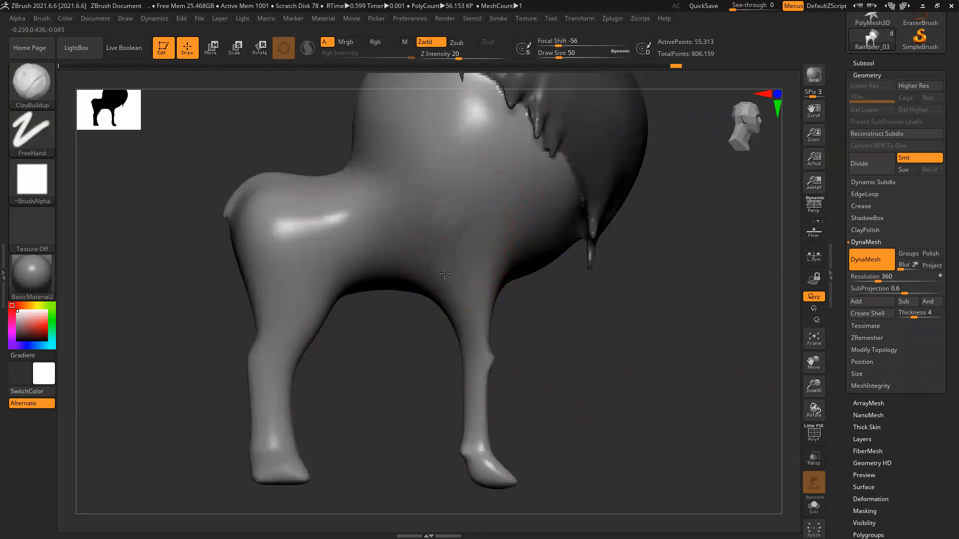
pyautogui.moveTo(472, 222); pyautogui.dragTo(463, 214)
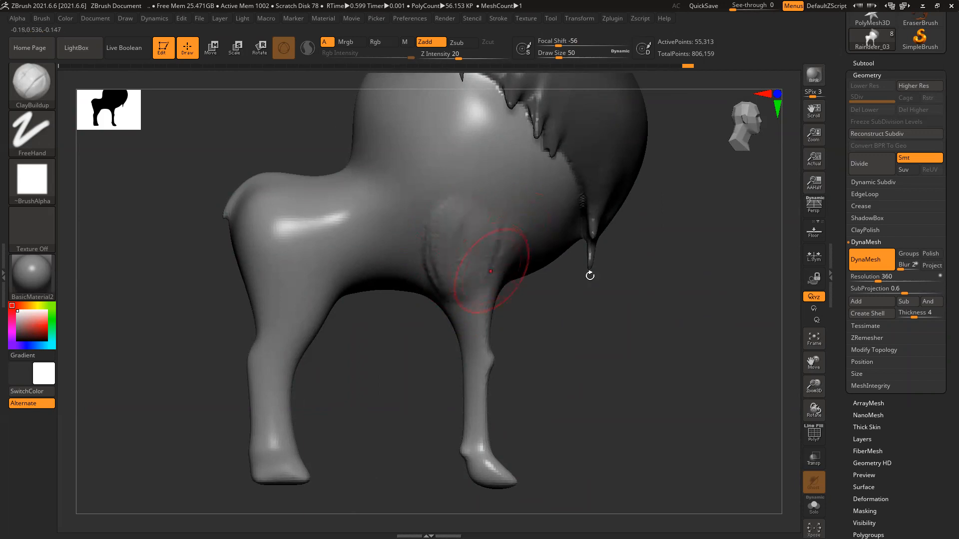
pyautogui.moveTo(590, 276); pyautogui.dragTo(565, 260)
pyautogui.moveTo(524, 234)
pyautogui.mouseDown()
pyautogui.moveTo(530, 249)
pyautogui.moveTo(502, 282)
pyautogui.moveTo(509, 243)
pyautogui.mouseUp()
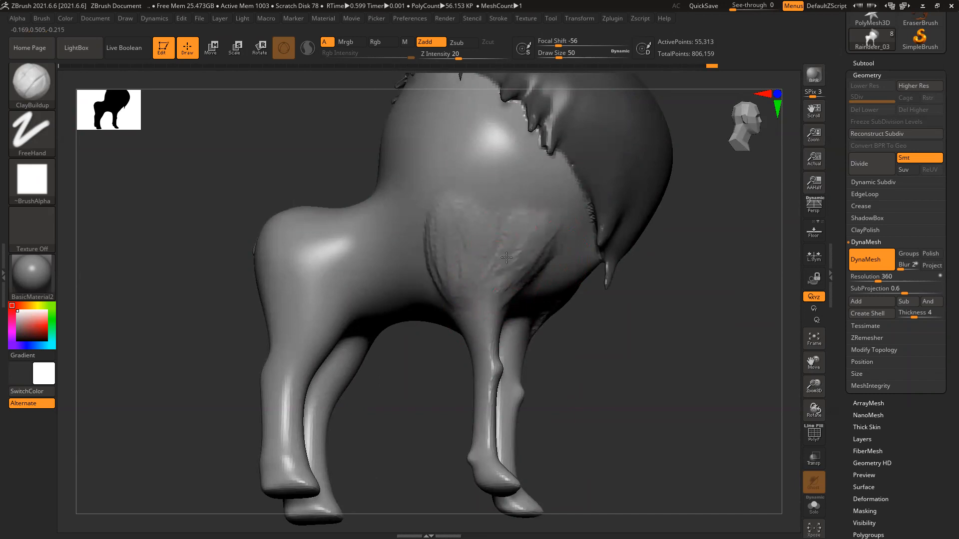
# Fill out the middle and front of the shoulder with further ClayBuildup strokes, leading into the upper front leg.
pyautogui.moveTo(462, 247); pyautogui.dragTo(448, 286)
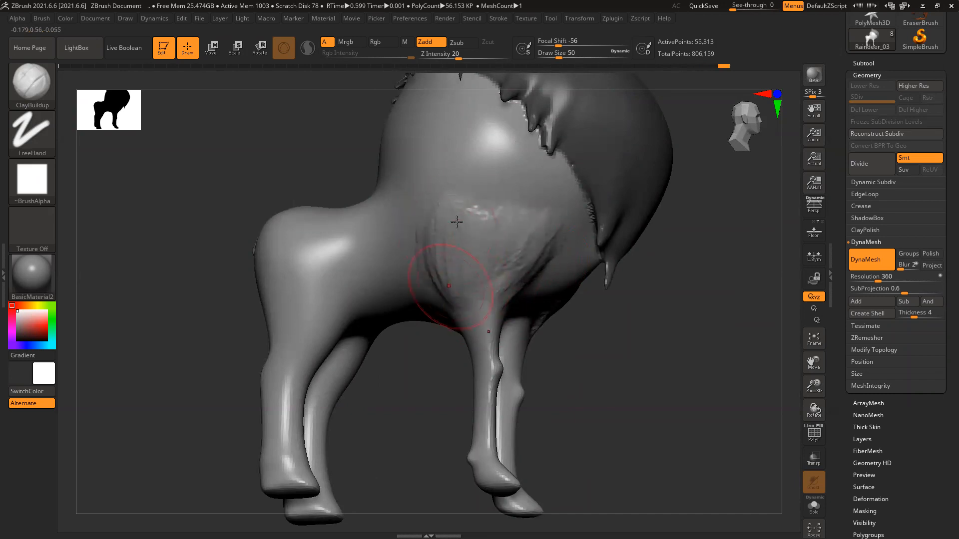
pyautogui.moveTo(472, 221); pyautogui.dragTo(474, 215)
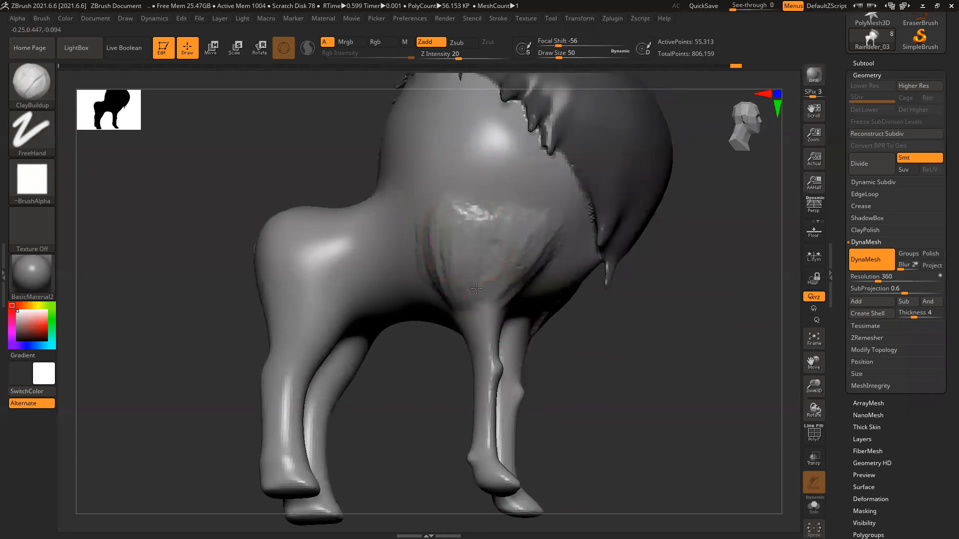
pyautogui.moveTo(482, 251)
pyautogui.mouseDown()
pyautogui.moveTo(490, 244)
pyautogui.moveTo(496, 282)
pyautogui.moveTo(540, 251)
pyautogui.mouseUp()
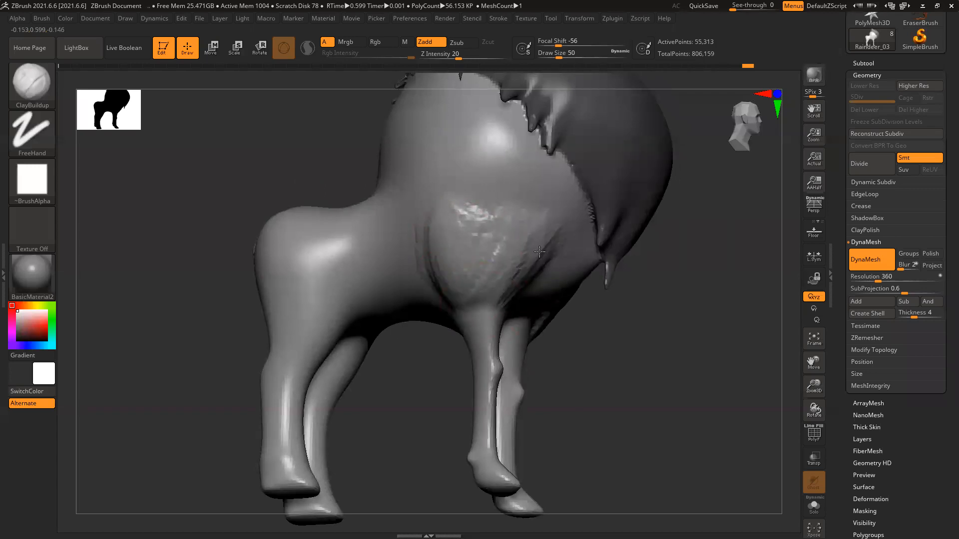
pyautogui.moveTo(583, 285); pyautogui.dragTo(611, 274)
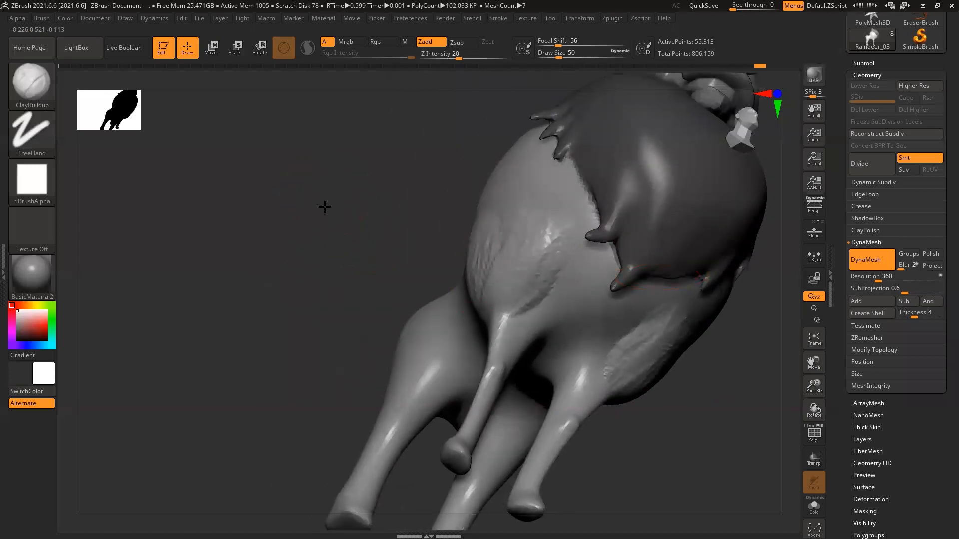
pyautogui.moveTo(325, 207); pyautogui.dragTo(317, 208)
pyautogui.moveTo(552, 276); pyautogui.dragTo(530, 310)
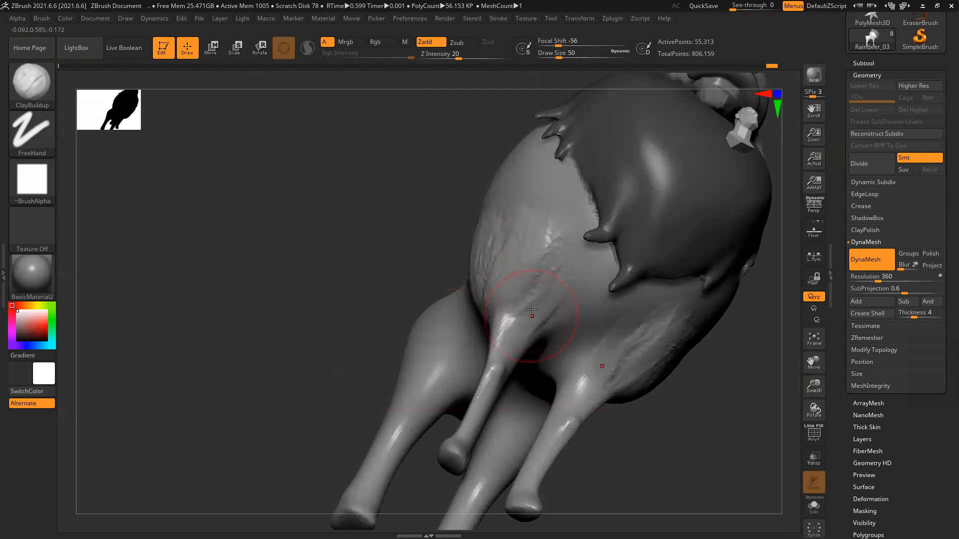
# Smooth the shoulder into the torso and refine the top of the front leg with ClayBuildup at draw size 42.
pyautogui.press('shift')
pyautogui.moveTo(360, 209); pyautogui.dragTo(415, 224)
pyautogui.moveTo(467, 234)
pyautogui.keyDown('shift'); pyautogui.mouseDown()
pyautogui.moveTo(487, 224)
pyautogui.moveTo(507, 293)
pyautogui.moveTo(517, 229)
pyautogui.moveTo(477, 195)
pyautogui.moveTo(515, 197)
pyautogui.moveTo(480, 200)
pyautogui.moveTo(484, 238)
pyautogui.moveTo(471, 253)
pyautogui.moveTo(613, 256)
pyautogui.mouseUp(); pyautogui.keyUp('shift')
pyautogui.moveTo(719, 283)
pyautogui.mouseDown()
pyautogui.moveTo(698, 306)
pyautogui.moveTo(524, 267)
pyautogui.mouseUp()
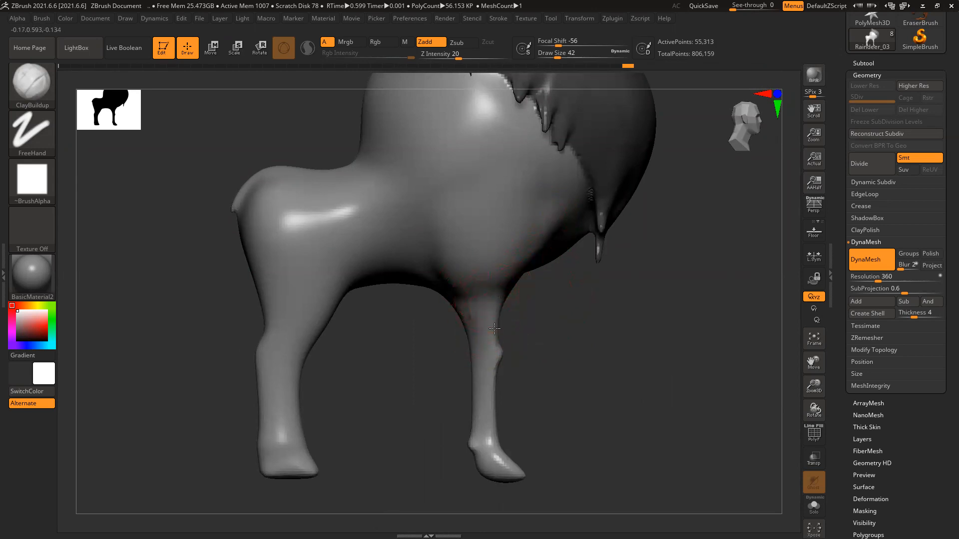
pyautogui.press('shift')
# Add volume to the hind thigh with ClayBuildup at draw size 58 and smooth it.
pyautogui.keyDown('alt'); pyautogui.moveTo(398, 346); pyautogui.dragTo(459, 334); pyautogui.keyUp('alt')
pyautogui.press(']')
pyautogui.press(']')
pyautogui.moveTo(374, 217)
pyautogui.mouseDown()
pyautogui.moveTo(372, 264)
pyautogui.moveTo(382, 210)
pyautogui.moveTo(401, 273)
pyautogui.moveTo(365, 222)
pyautogui.moveTo(351, 235)
pyautogui.moveTo(380, 233)
pyautogui.moveTo(349, 240)
pyautogui.mouseUp()
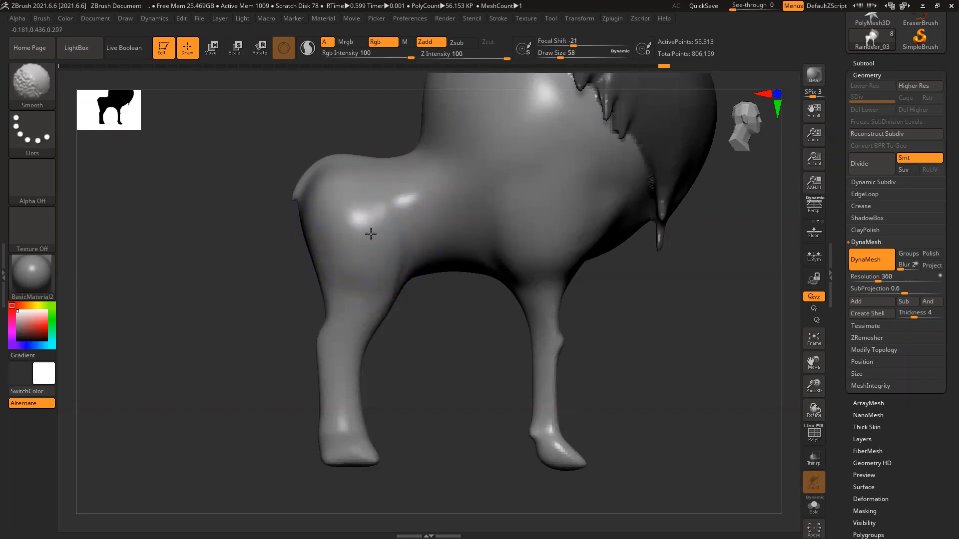
# Lift the gap between the hind legs and narrow the hips from behind with the Move brush at draw size 78.
pyautogui.moveTo(231, 285); pyautogui.dragTo(253, 284)
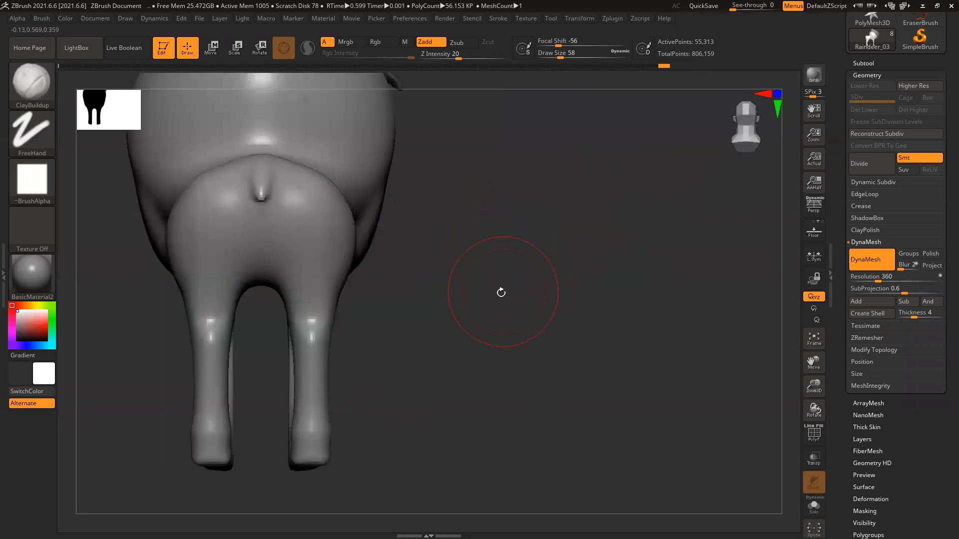
pyautogui.press('b')
pyautogui.press('m')
pyautogui.press('v')
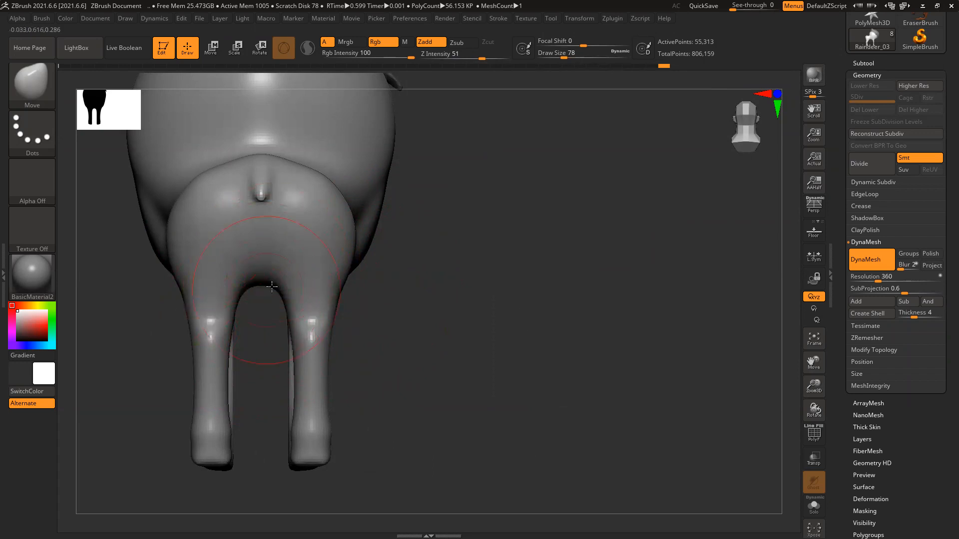
pyautogui.moveTo(260, 270); pyautogui.dragTo(261, 265)
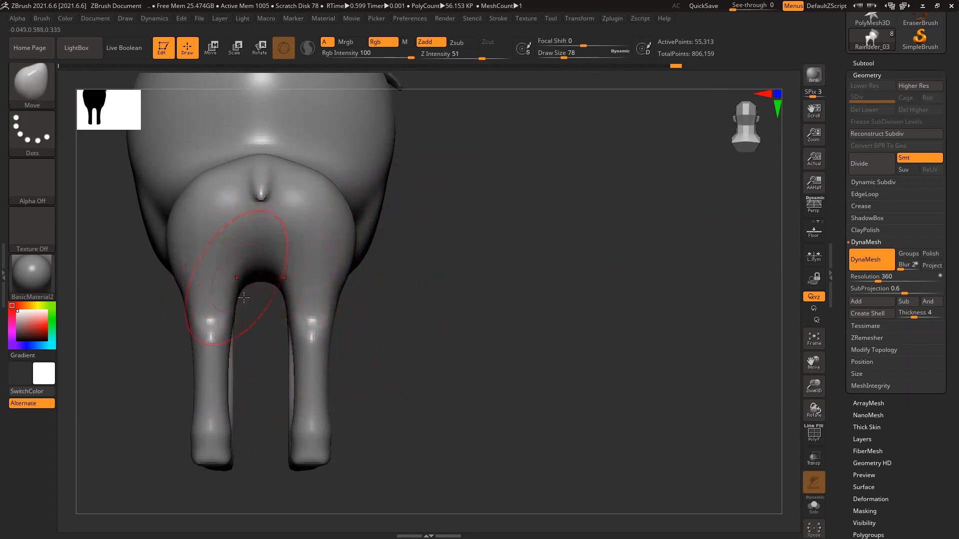
pyautogui.moveTo(228, 323); pyautogui.dragTo(219, 321)
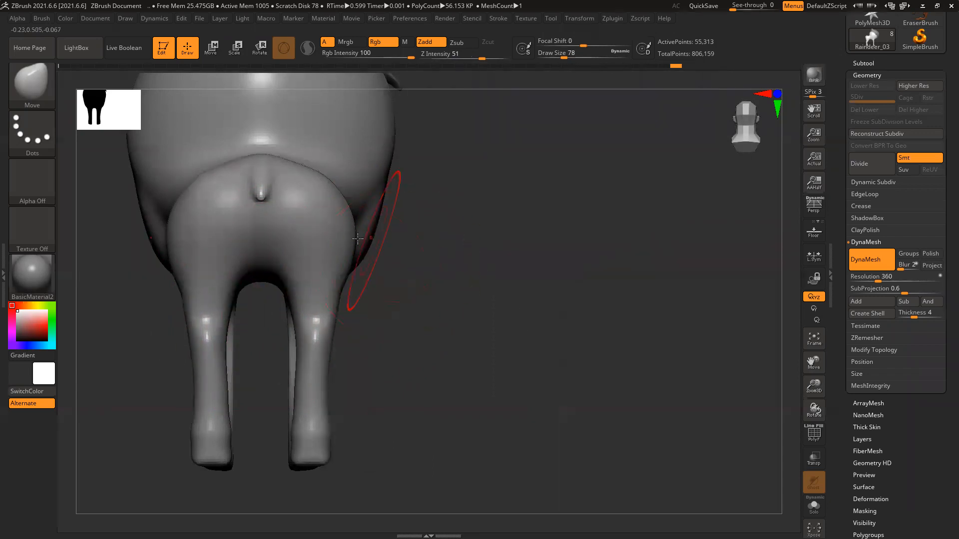
pyautogui.moveTo(353, 229); pyautogui.dragTo(340, 205)
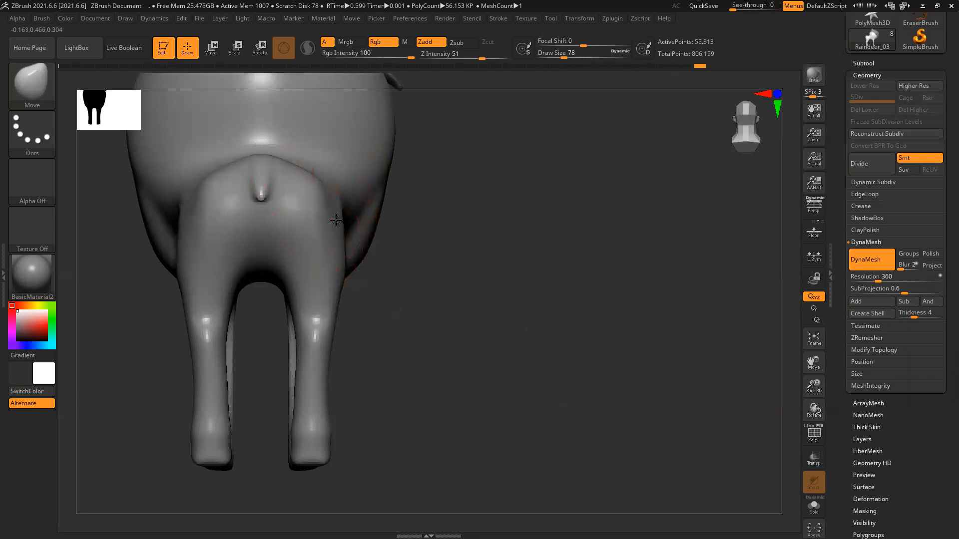
pyautogui.moveTo(322, 230); pyautogui.dragTo(326, 231)
# Add volume to the side of the hind thigh with ClayBuildup at draw size 78 and smooth it.
pyautogui.moveTo(502, 228); pyautogui.dragTo(364, 177)
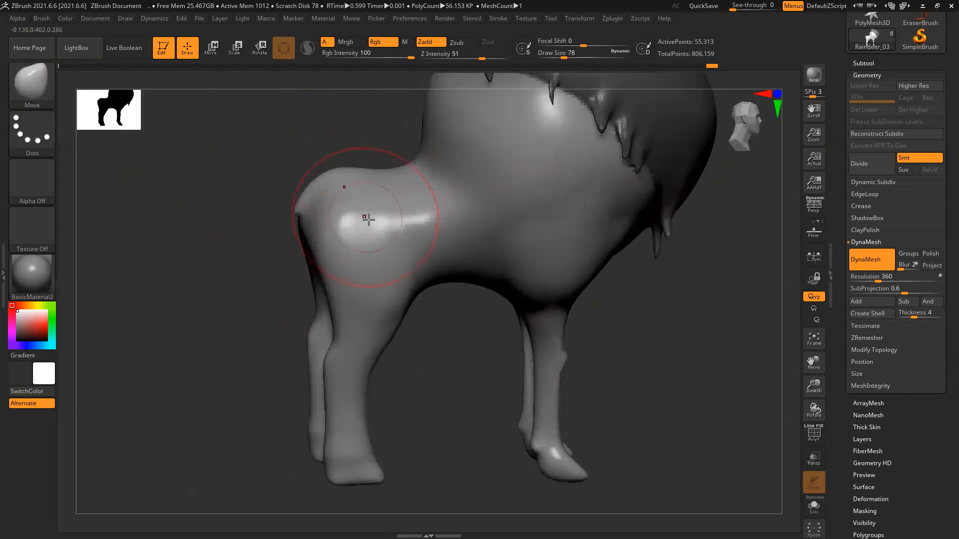
pyautogui.press('b')
pyautogui.press('c')
pyautogui.press('b')
pyautogui.moveTo(368, 226)
pyautogui.mouseDown()
pyautogui.moveTo(383, 265)
pyautogui.moveTo(350, 243)
pyautogui.moveTo(375, 245)
pyautogui.moveTo(364, 240)
pyautogui.mouseUp()
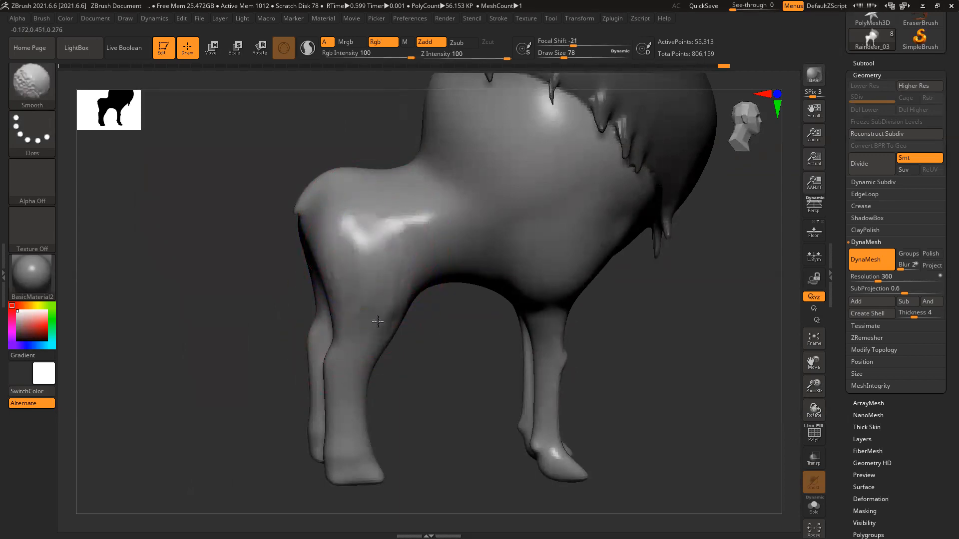
# Pull the back contour of the buttock outward beneath the tail with the Move brush, reducing the draw size to 46 and 38.
pyautogui.press('b')
pyautogui.press('m')
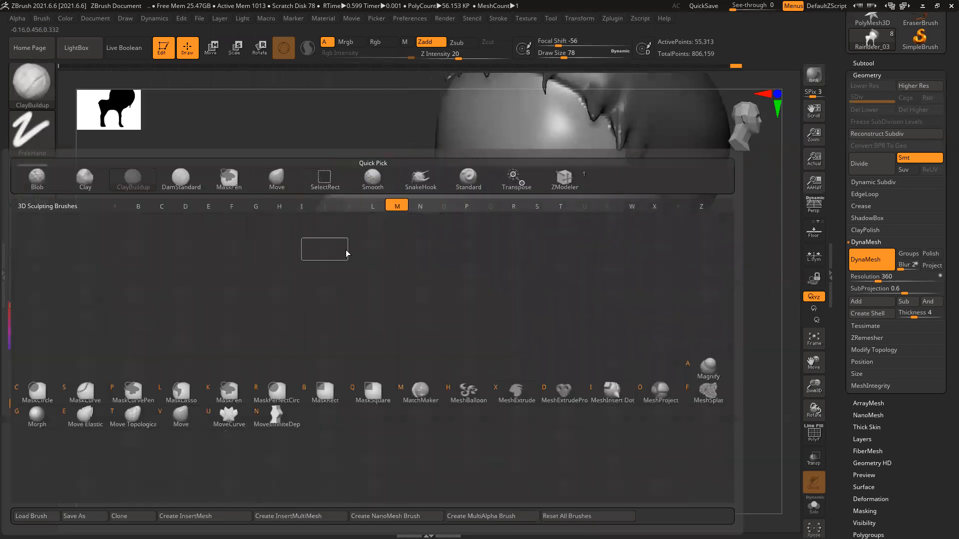
pyautogui.press('v')
pyautogui.keyDown('ctrl'); pyautogui.moveTo(339, 242); pyautogui.dragTo(336, 299, button='right'); pyautogui.keyUp('ctrl')
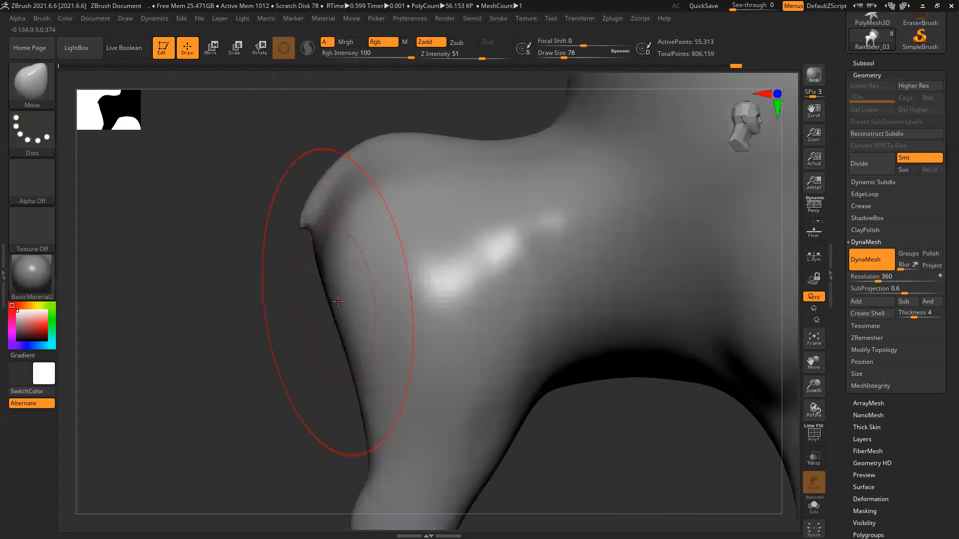
pyautogui.press('[')
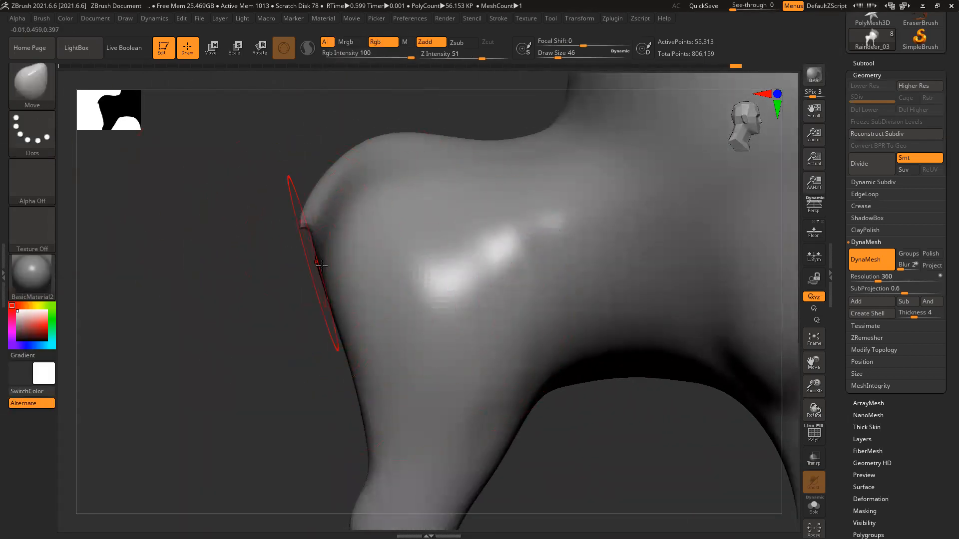
pyautogui.moveTo(337, 337)
pyautogui.mouseDown()
pyautogui.moveTo(322, 295)
pyautogui.moveTo(317, 324)
pyautogui.moveTo(331, 326)
pyautogui.mouseUp()
pyautogui.moveTo(313, 280); pyautogui.dragTo(315, 284)
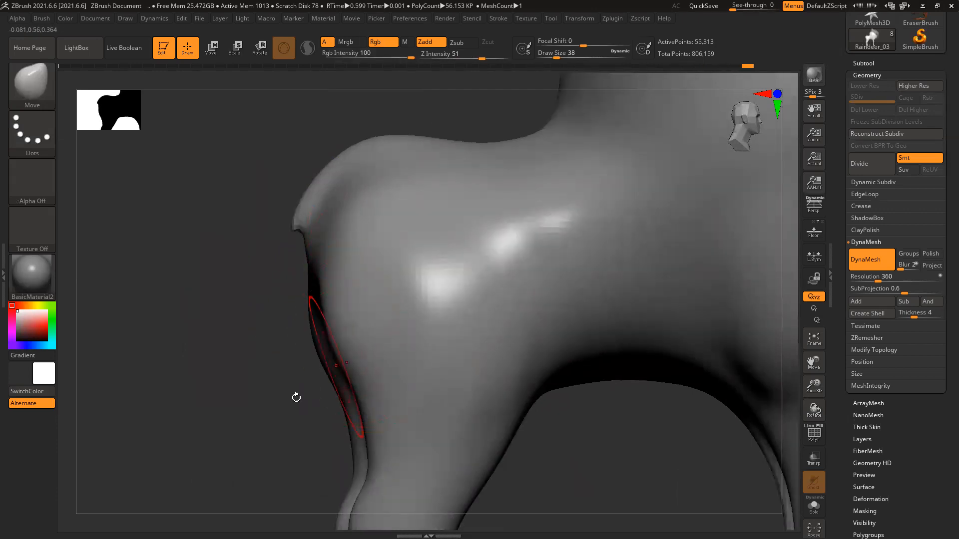
# Round the buttock and tuck in the back of the leg above the hock with Move at draw size 38, smoothing the transition.
pyautogui.keyDown('alt'); pyautogui.moveTo(296, 397); pyautogui.dragTo(223, 291); pyautogui.keyUp('alt')
pyautogui.moveTo(248, 332); pyautogui.dragTo(221, 301)
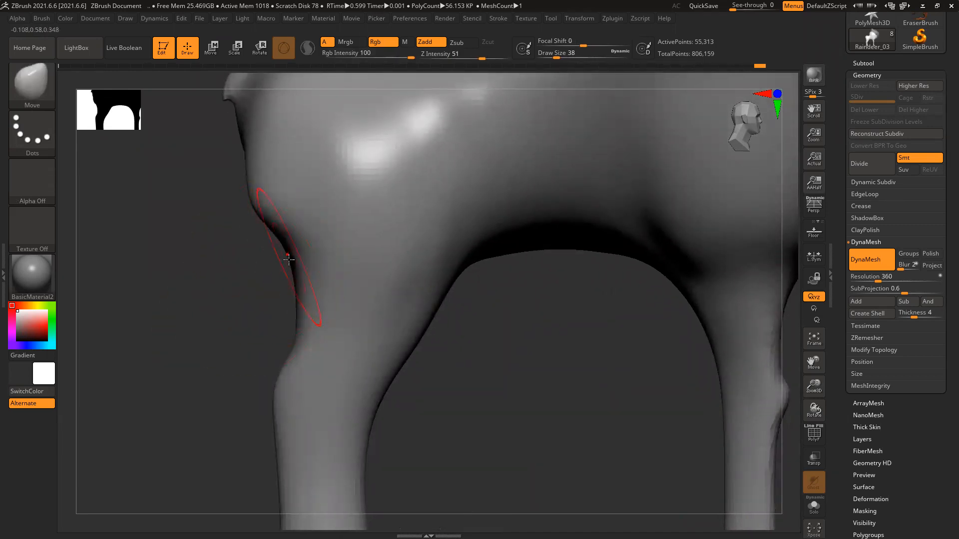
pyautogui.moveTo(246, 150); pyautogui.dragTo(241, 139)
pyautogui.keyDown('shift'); pyautogui.moveTo(292, 201); pyautogui.dragTo(321, 270); pyautogui.keyUp('shift')
# Push out the front contour of the hind thigh below the belly with the Move brush at draw size 38.
pyautogui.keyDown('alt'); pyautogui.moveTo(242, 252); pyautogui.dragTo(230, 125); pyautogui.keyUp('alt')
pyautogui.moveTo(434, 168); pyautogui.dragTo(443, 174)
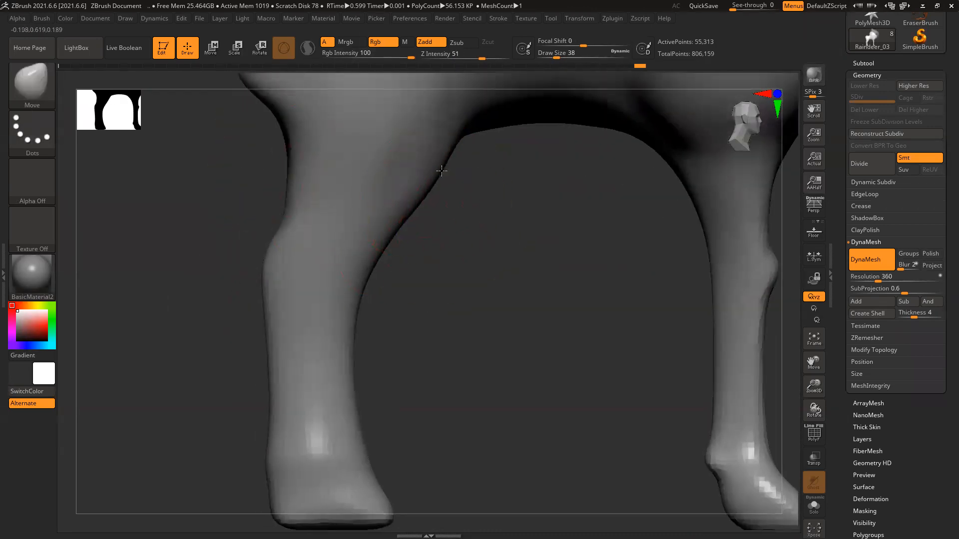
pyautogui.keyDown('alt'); pyautogui.moveTo(479, 205); pyautogui.dragTo(454, 298); pyautogui.keyUp('alt')
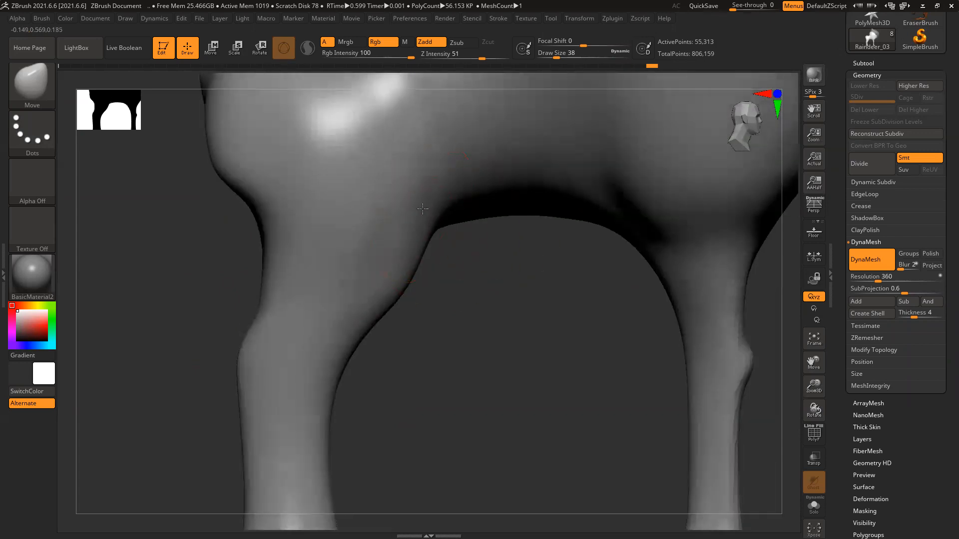
# Carve a crease between the hind thigh and the belly with DamStandard at draw size 38, softening its upper end.
pyautogui.keyDown('alt'); pyautogui.moveTo(499, 264); pyautogui.dragTo(445, 280); pyautogui.keyUp('alt')
pyautogui.press('b')
pyautogui.press('d')
pyautogui.press('s')
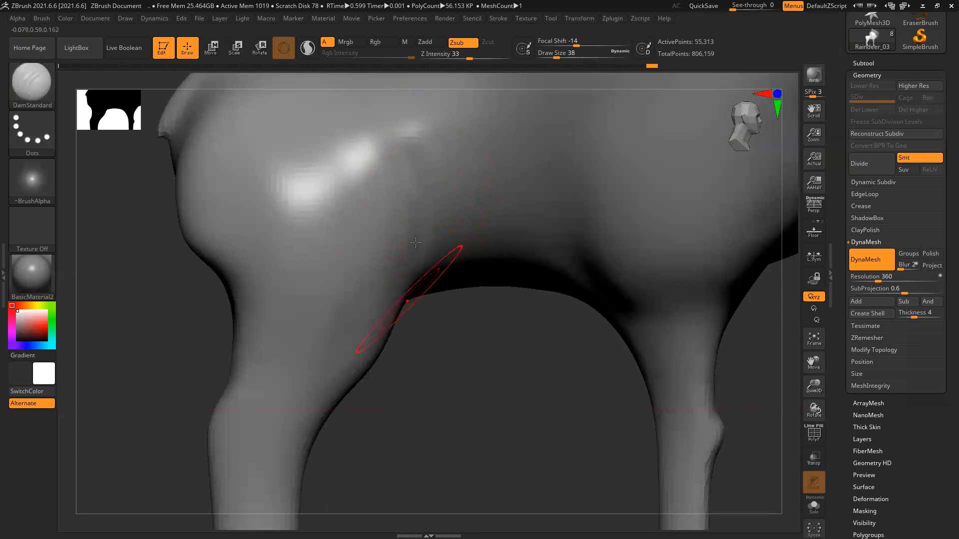
pyautogui.moveTo(419, 244)
pyautogui.mouseDown()
pyautogui.moveTo(418, 145)
pyautogui.moveTo(417, 229)
pyautogui.mouseUp()
pyautogui.keyDown('shift'); pyautogui.moveTo(420, 135); pyautogui.dragTo(443, 227); pyautogui.keyUp('shift')
pyautogui.moveTo(423, 162); pyautogui.dragTo(415, 277)
pyautogui.moveTo(413, 128)
pyautogui.keyDown('shift'); pyautogui.mouseDown()
pyautogui.moveTo(414, 113)
pyautogui.moveTo(418, 274)
pyautogui.moveTo(435, 220)
pyautogui.moveTo(439, 279)
pyautogui.mouseUp(); pyautogui.keyUp('shift')
pyautogui.moveTo(458, 317)
pyautogui.mouseDown()
pyautogui.moveTo(432, 234)
pyautogui.moveTo(417, 302)
pyautogui.mouseUp()
pyautogui.moveTo(418, 232); pyautogui.dragTo(418, 322)
pyautogui.moveTo(418, 253); pyautogui.dragTo(422, 347)
# Carve a crease down the flank behind the front leg with DamStandard at draw size 38.
pyautogui.moveTo(514, 385)
pyautogui.mouseDown()
pyautogui.moveTo(522, 392)
pyautogui.moveTo(537, 365)
pyautogui.moveTo(385, 343)
pyautogui.moveTo(494, 323)
pyautogui.moveTo(406, 332)
pyautogui.mouseUp()
pyautogui.moveTo(481, 328)
pyautogui.mouseDown()
pyautogui.moveTo(383, 336)
pyautogui.moveTo(525, 306)
pyautogui.moveTo(450, 320)
pyautogui.moveTo(425, 290)
pyautogui.moveTo(465, 177)
pyautogui.mouseUp()
pyautogui.keyDown('ctrl'); pyautogui.moveTo(518, 370); pyautogui.dragTo(402, 352, button='right'); pyautogui.keyUp('ctrl')
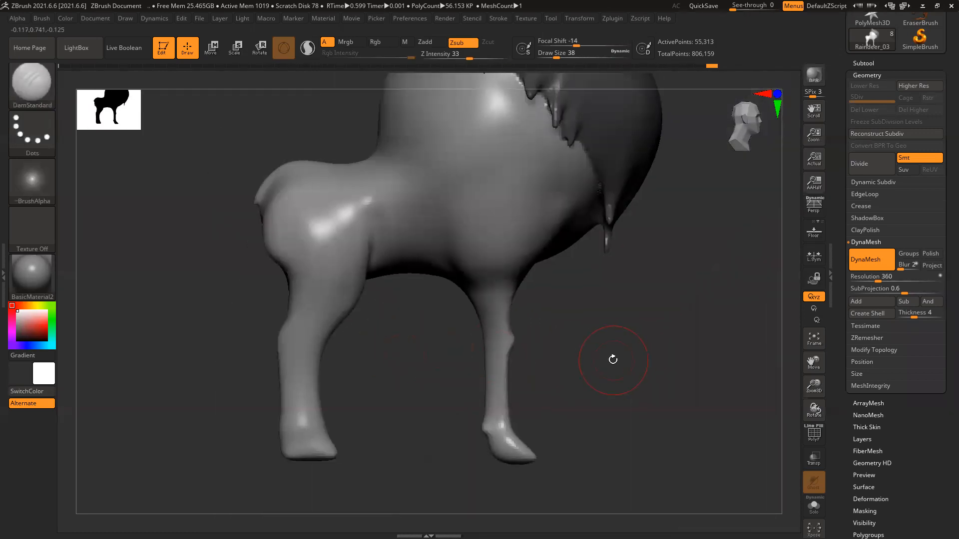
pyautogui.keyDown('ctrl'); pyautogui.moveTo(613, 359); pyautogui.dragTo(471, 316, button='right'); pyautogui.keyUp('ctrl')
pyautogui.moveTo(440, 151); pyautogui.dragTo(453, 299)
pyautogui.moveTo(459, 364); pyautogui.dragTo(428, 257)
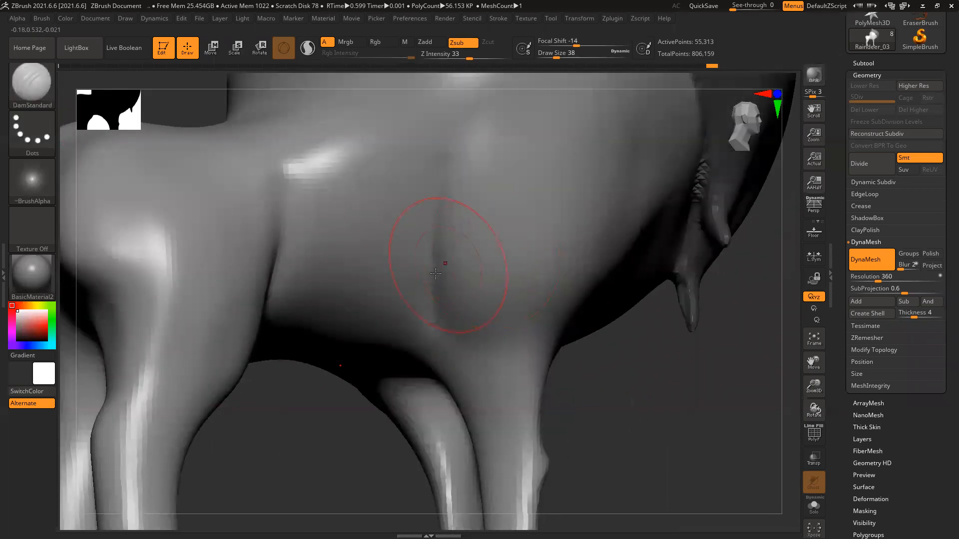
pyautogui.moveTo(437, 324)
pyautogui.mouseDown()
pyautogui.moveTo(445, 340)
pyautogui.moveTo(446, 325)
pyautogui.mouseUp()
pyautogui.moveTo(639, 398); pyautogui.dragTo(643, 314)
pyautogui.moveTo(441, 241); pyautogui.dragTo(413, 306)
pyautogui.moveTo(443, 270); pyautogui.dragTo(419, 301)
# Extend the crease behind the front leg on the belly's underside and smooth it into the torso.
pyautogui.moveTo(657, 330); pyautogui.dragTo(506, 315)
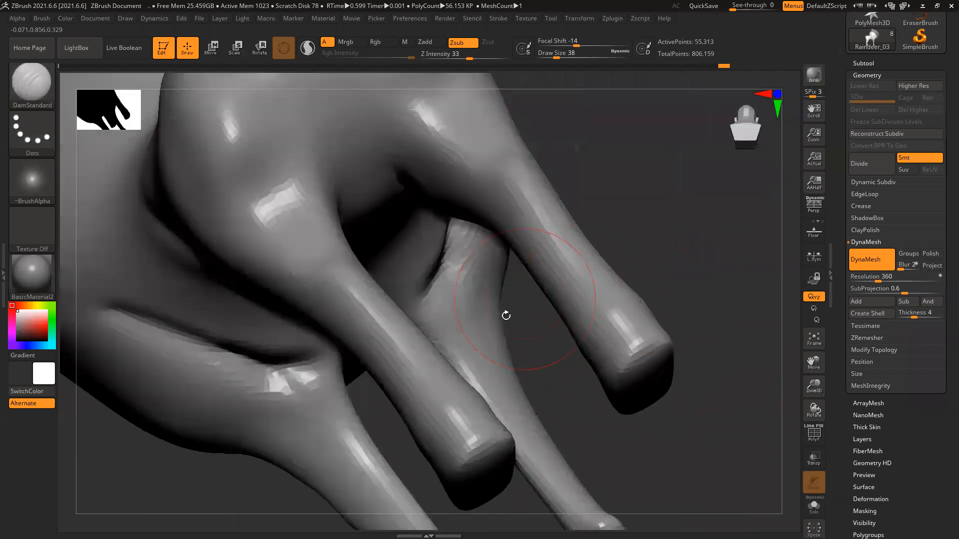
pyautogui.moveTo(547, 342); pyautogui.dragTo(542, 295)
pyautogui.moveTo(302, 319)
pyautogui.mouseDown()
pyautogui.moveTo(333, 334)
pyautogui.moveTo(178, 280)
pyautogui.moveTo(300, 310)
pyautogui.moveTo(334, 305)
pyautogui.mouseUp()
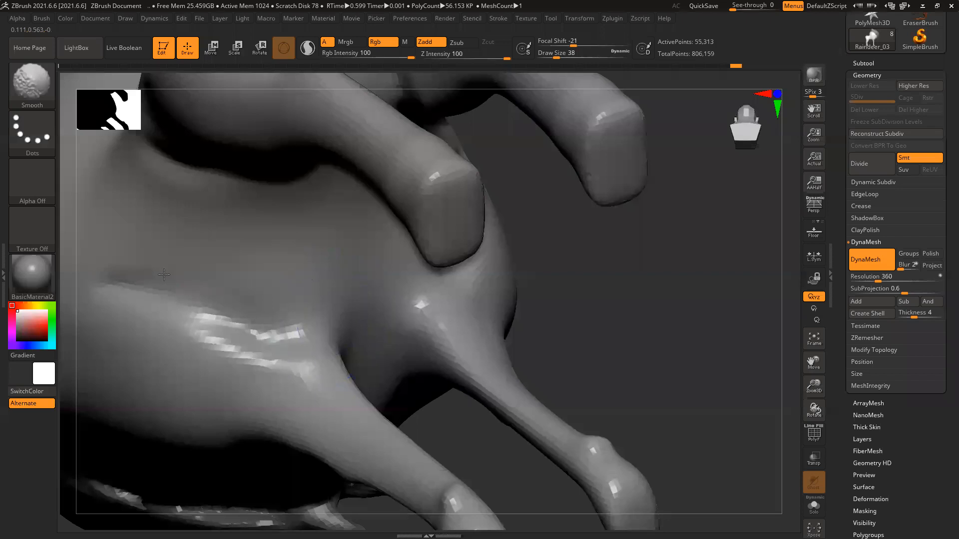
pyautogui.moveTo(299, 321)
pyautogui.mouseDown()
pyautogui.moveTo(290, 330)
pyautogui.moveTo(326, 334)
pyautogui.moveTo(294, 326)
pyautogui.moveTo(314, 323)
pyautogui.moveTo(231, 284)
pyautogui.moveTo(300, 308)
pyautogui.moveTo(292, 317)
pyautogui.mouseUp()
pyautogui.moveTo(626, 322)
pyautogui.keyDown('ctrl'); pyautogui.mouseDown(button='right')
pyautogui.moveTo(622, 301)
pyautogui.moveTo(536, 299)
pyautogui.moveTo(436, 359)
pyautogui.mouseUp(button='right'); pyautogui.keyUp('ctrl')
pyautogui.moveTo(339, 350)
pyautogui.keyDown('alt'); pyautogui.mouseDown(button='right')
pyautogui.moveTo(432, 324)
pyautogui.moveTo(428, 353)
pyautogui.mouseUp(button='right'); pyautogui.keyUp('alt')
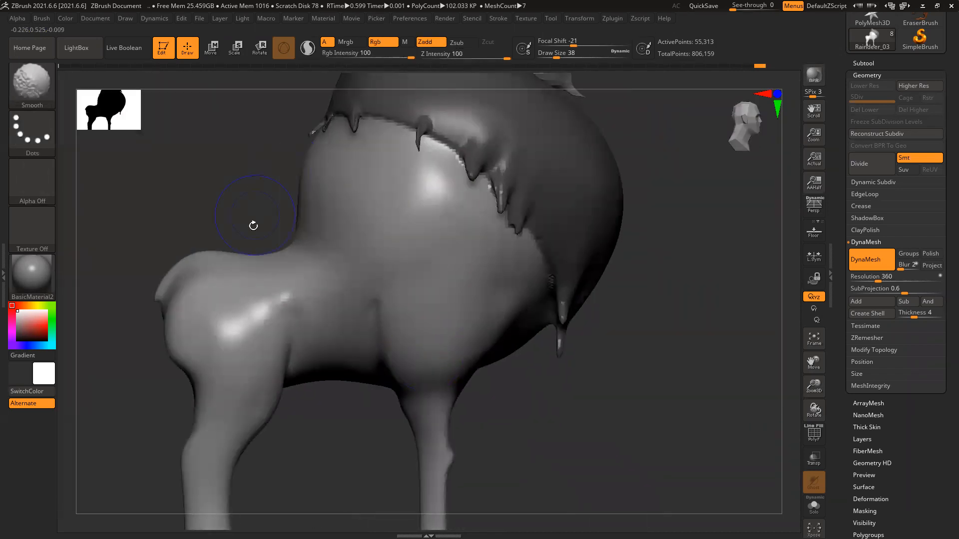
pyautogui.keyDown('shift'); pyautogui.moveTo(392, 299); pyautogui.dragTo(353, 313); pyautogui.keyUp('shift')
# Check the body's side and front views and turn on the visibility of all reindeer subtools.
pyautogui.keyDown('alt'); pyautogui.moveTo(171, 203); pyautogui.dragTo(106, 217, button='right'); pyautogui.keyUp('alt')
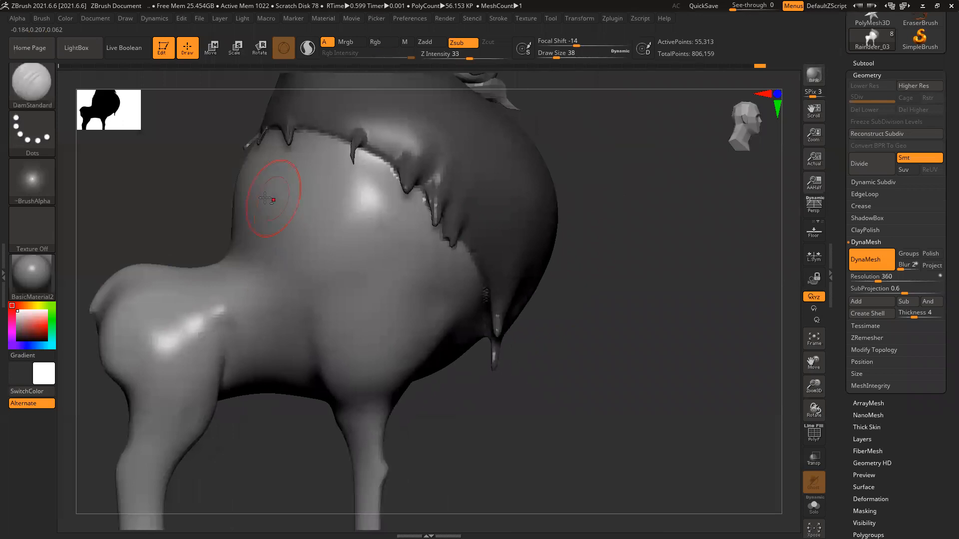
pyautogui.moveTo(582, 317)
pyautogui.mouseDown(button='right')
pyautogui.moveTo(609, 325)
pyautogui.moveTo(643, 307)
pyautogui.moveTo(635, 310)
pyautogui.mouseUp(button='right')
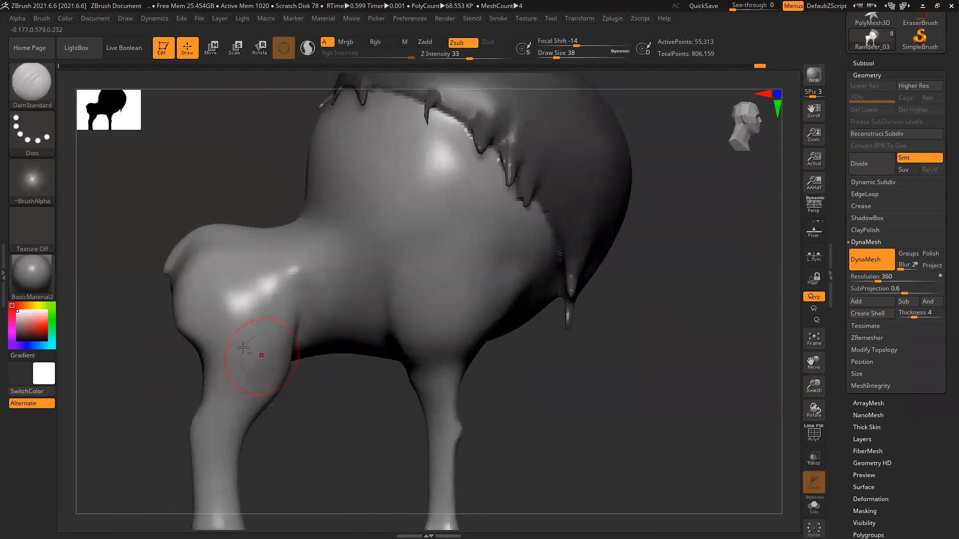
pyautogui.moveTo(118, 381); pyautogui.dragTo(239, 334, button='right')
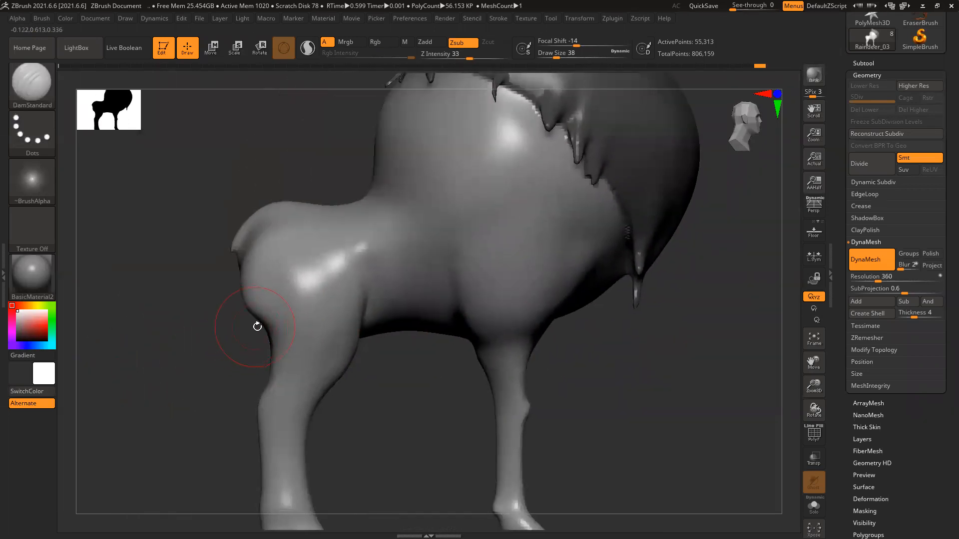
pyautogui.moveTo(392, 339); pyautogui.dragTo(426, 303, button='right')
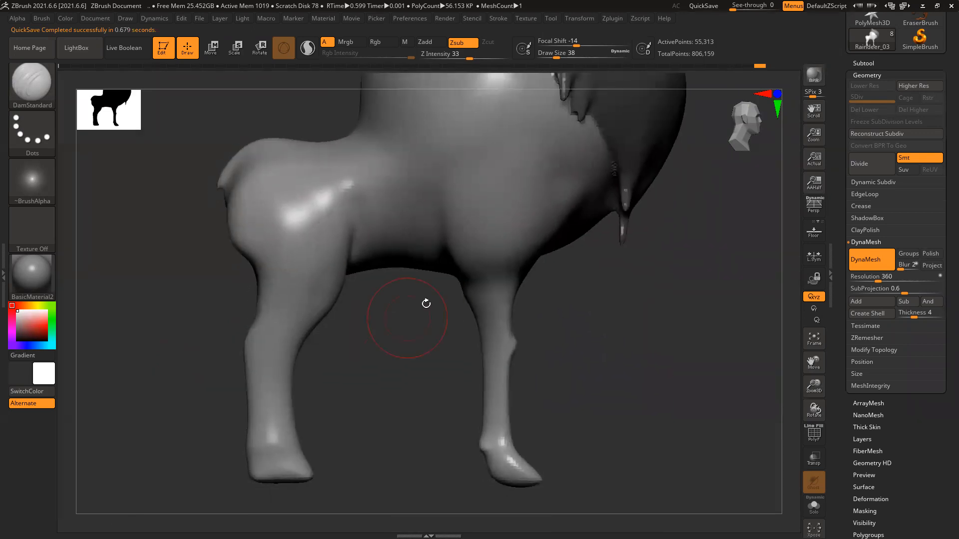
pyautogui.moveTo(614, 331)
pyautogui.keyDown('ctrl'); pyautogui.mouseDown(button='right')
pyautogui.moveTo(576, 322)
pyautogui.moveTo(642, 332)
pyautogui.moveTo(631, 331)
pyautogui.moveTo(648, 310)
pyautogui.moveTo(643, 262)
pyautogui.moveTo(508, 194)
pyautogui.moveTo(636, 235)
pyautogui.moveTo(504, 240)
pyautogui.moveTo(502, 250)
pyautogui.mouseUp(button='right'); pyautogui.keyUp('ctrl')
pyautogui.keyDown('alt'); pyautogui.moveTo(569, 196); pyautogui.dragTo(562, 242, button='right'); pyautogui.keyUp('alt')
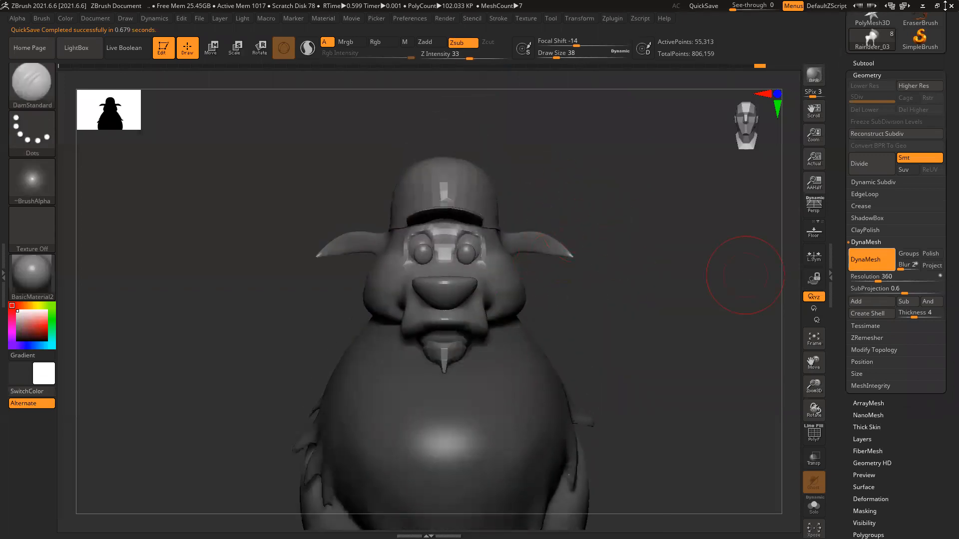
pyautogui.click(863, 63)
pyautogui.keyDown('shift'); pyautogui.click(939, 85); pyautogui.keyUp('shift')
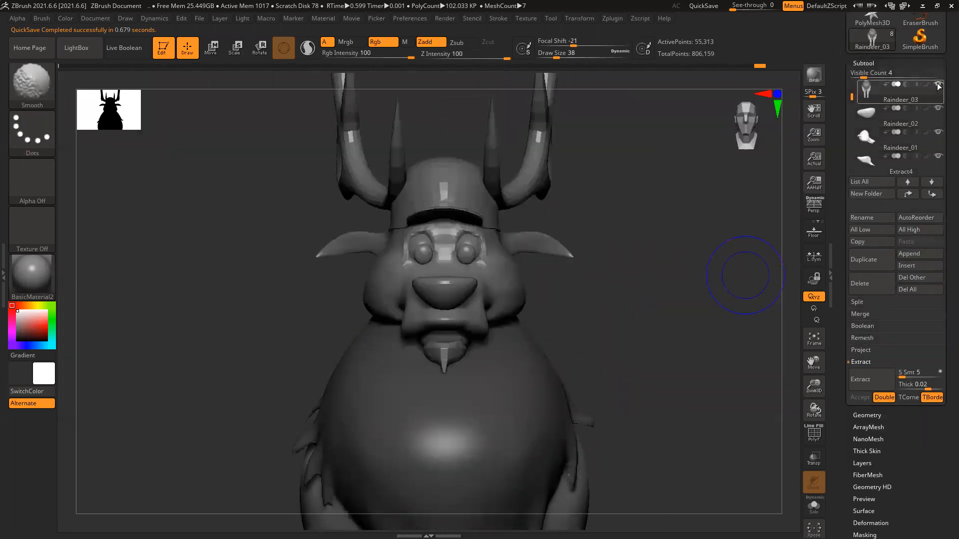
pyautogui.keyDown('ctrl'); pyautogui.moveTo(603, 238); pyautogui.dragTo(588, 254, button='right'); pyautogui.keyUp('ctrl')
pyautogui.keyDown('alt'); pyautogui.moveTo(556, 303); pyautogui.dragTo(550, 261, button='right'); pyautogui.keyUp('alt')
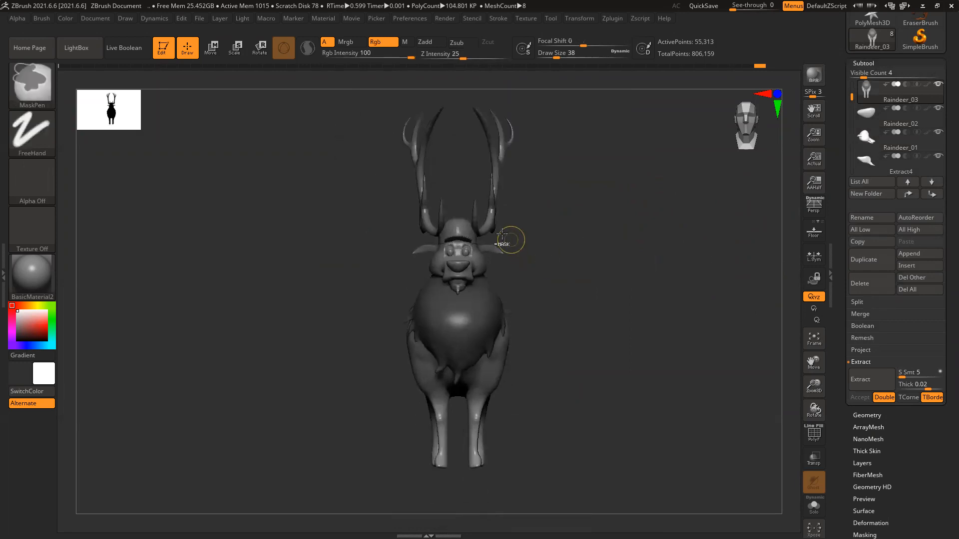
pyautogui.keyDown('ctrl'); pyautogui.moveTo(502, 233); pyautogui.dragTo(493, 200, button='right'); pyautogui.keyUp('ctrl')
# Select the antlers subtool and subdivide it three times.
pyautogui.keyDown('alt'); pyautogui.click(449, 173); pyautogui.keyUp('alt')
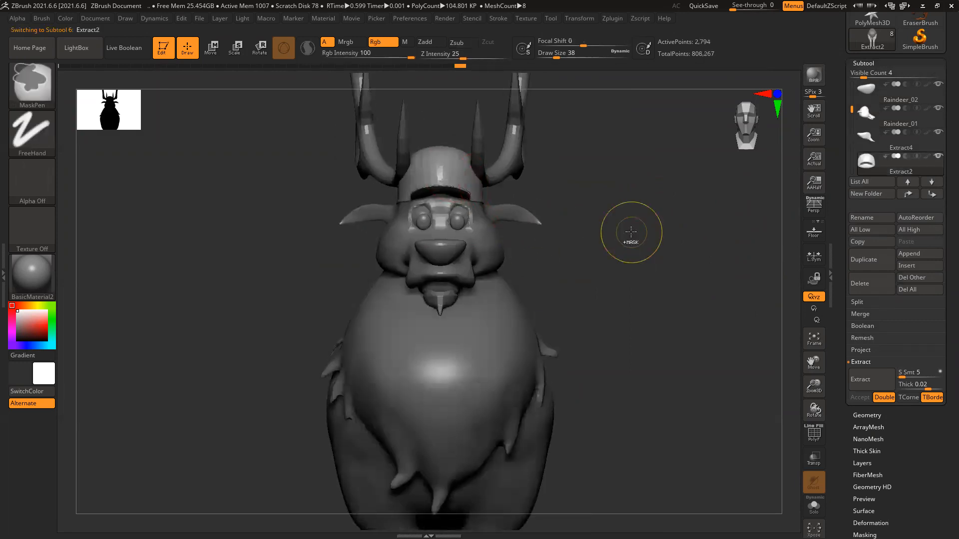
pyautogui.keyDown('alt'); pyautogui.click(497, 176); pyautogui.keyUp('alt')
pyautogui.hotkey('ctrl', 'd')
pyautogui.hotkey('ctrl', 'd')
pyautogui.hotkey('ctrl', 'd')
# Switch to the body subtool Raindeer_03, clear its mask and subdivide it twice.
pyautogui.keyDown('alt'); pyautogui.moveTo(611, 292); pyautogui.dragTo(617, 170, button='right'); pyautogui.keyUp('alt')
pyautogui.moveTo(593, 257); pyautogui.dragTo(613, 132, button='right')
pyautogui.keyDown('alt'); pyautogui.click(577, 139); pyautogui.keyUp('alt')
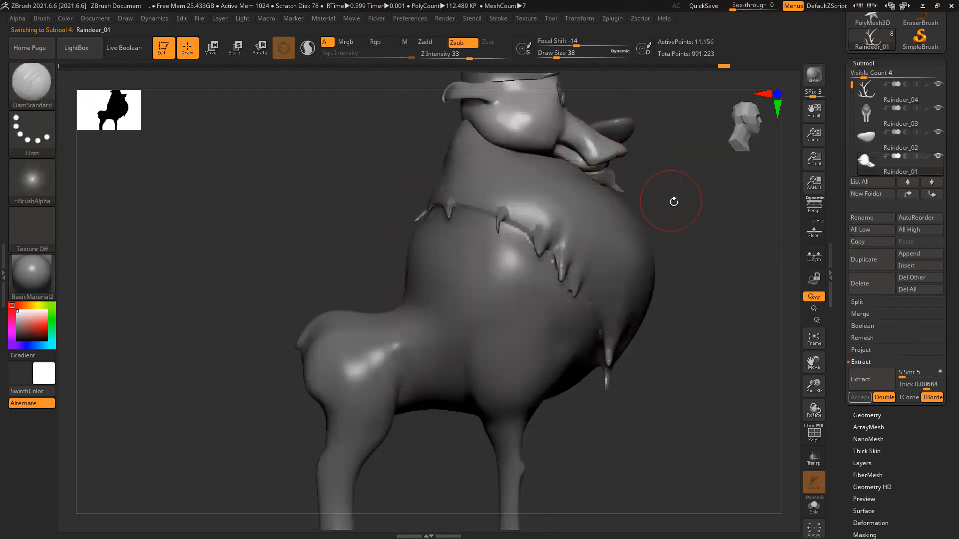
pyautogui.press('ctrl')
pyautogui.moveTo(693, 222); pyautogui.dragTo(515, 276)
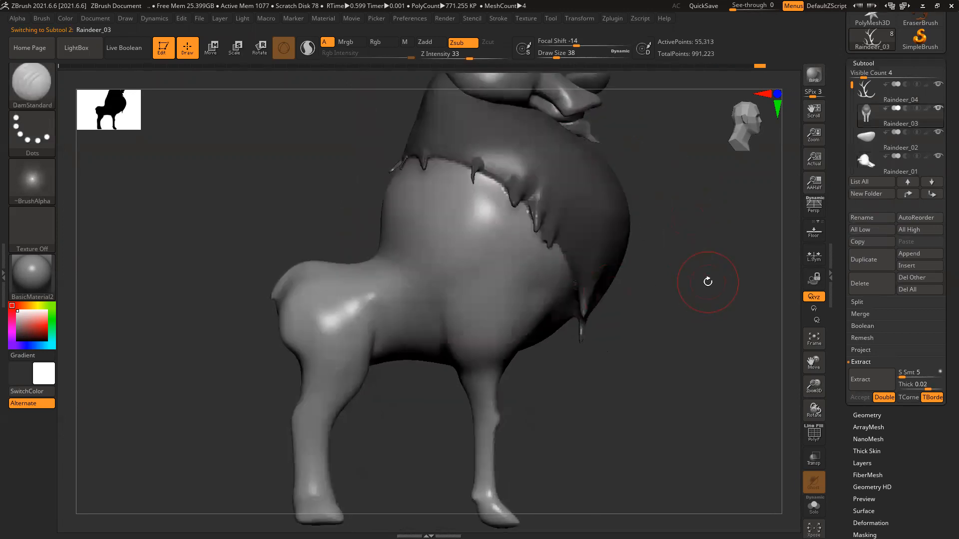
pyautogui.press('ctrl')
pyautogui.keyDown('ctrl'); pyautogui.moveTo(708, 279); pyautogui.dragTo(725, 302); pyautogui.keyUp('ctrl')
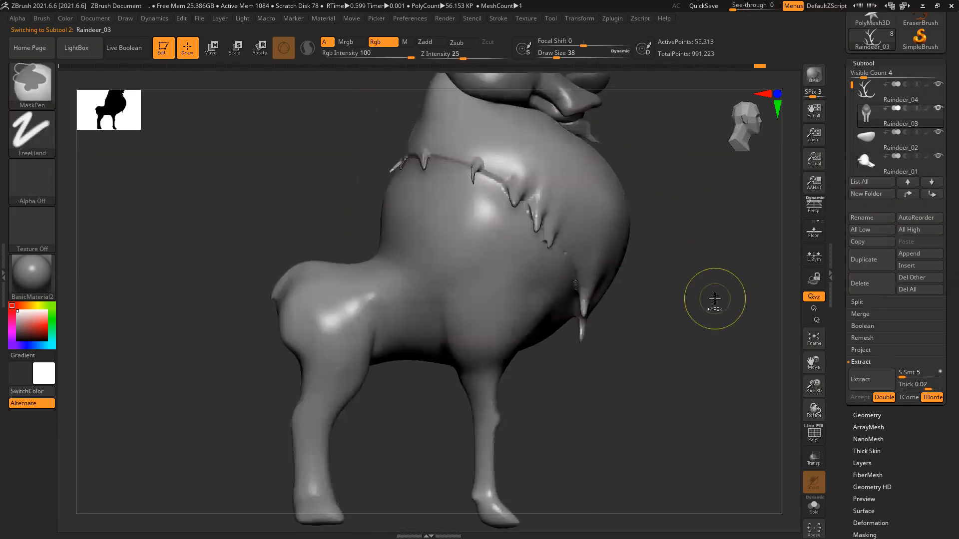
pyautogui.hotkey('ctrl', 'd')
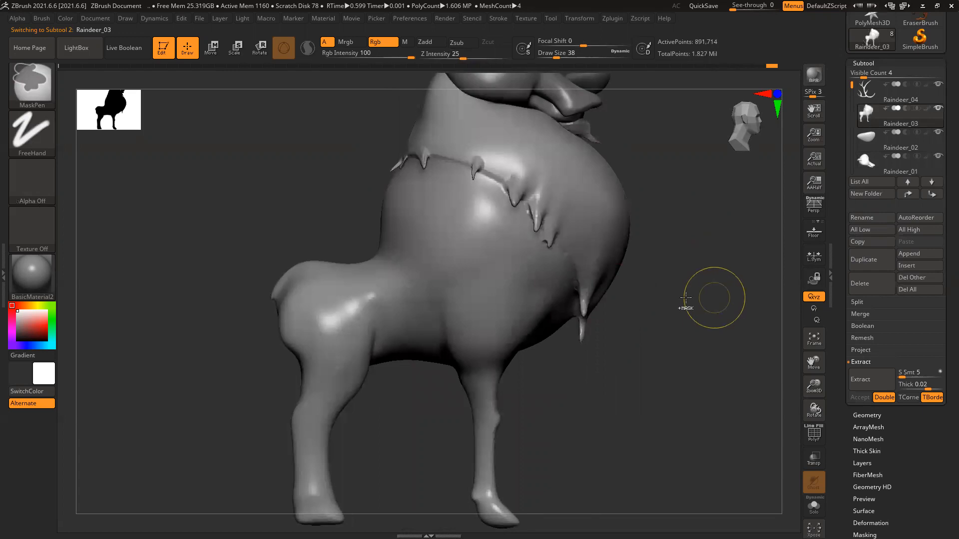
# Examine the subdivided reindeer from both sides, briefly isolating the fur collar's polygroup.
pyautogui.keyDown('ctrl'); pyautogui.moveTo(691, 343); pyautogui.dragTo(668, 322, button='right'); pyautogui.keyUp('ctrl')
pyautogui.keyDown('alt'); pyautogui.moveTo(685, 244); pyautogui.dragTo(665, 321, button='right'); pyautogui.keyUp('alt')
pyautogui.moveTo(664, 321); pyautogui.dragTo(623, 318, button='right')
pyautogui.keyDown('alt'); pyautogui.moveTo(604, 240); pyautogui.dragTo(500, 280, button='right'); pyautogui.keyUp('alt')
pyautogui.moveTo(662, 231)
pyautogui.mouseDown(button='right')
pyautogui.moveTo(606, 239)
pyautogui.moveTo(666, 228)
pyautogui.moveTo(642, 283)
pyautogui.moveTo(658, 328)
pyautogui.moveTo(625, 236)
pyautogui.mouseUp(button='right')
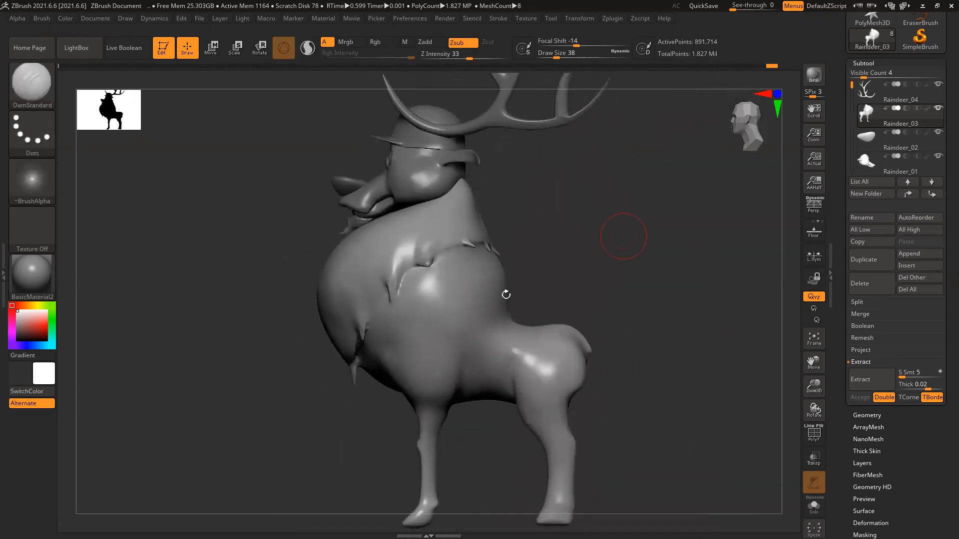
pyautogui.moveTo(531, 295)
pyautogui.keyDown('alt'); pyautogui.mouseDown(button='right')
pyautogui.moveTo(553, 252)
pyautogui.moveTo(613, 248)
pyautogui.mouseUp(button='right'); pyautogui.keyUp('alt')
pyautogui.keyDown('ctrl'); pyautogui.keyDown('shift'); pyautogui.click(429, 238); pyautogui.keyUp('shift'); pyautogui.keyUp('ctrl')
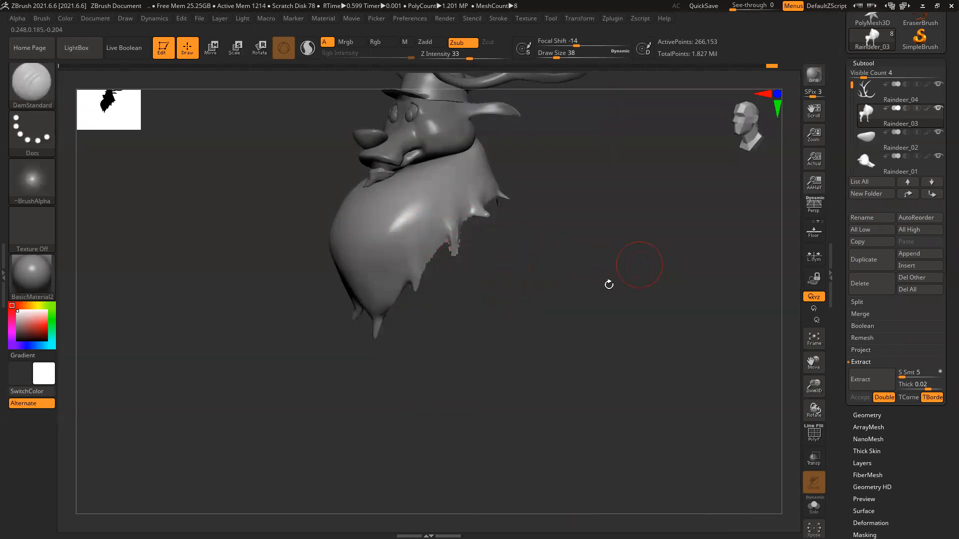
pyautogui.keyDown('ctrl'); pyautogui.keyDown('shift'); pyautogui.click(571, 227); pyautogui.keyUp('shift'); pyautogui.keyUp('ctrl')
# Select the goatee subtool Extract4 and subdivide it for a smoother surface.
pyautogui.keyDown('shift'); pyautogui.moveTo(570, 227); pyautogui.dragTo(642, 306, button='right'); pyautogui.keyUp('shift')
pyautogui.keyDown('alt'); pyautogui.click(432, 226); pyautogui.keyUp('alt')
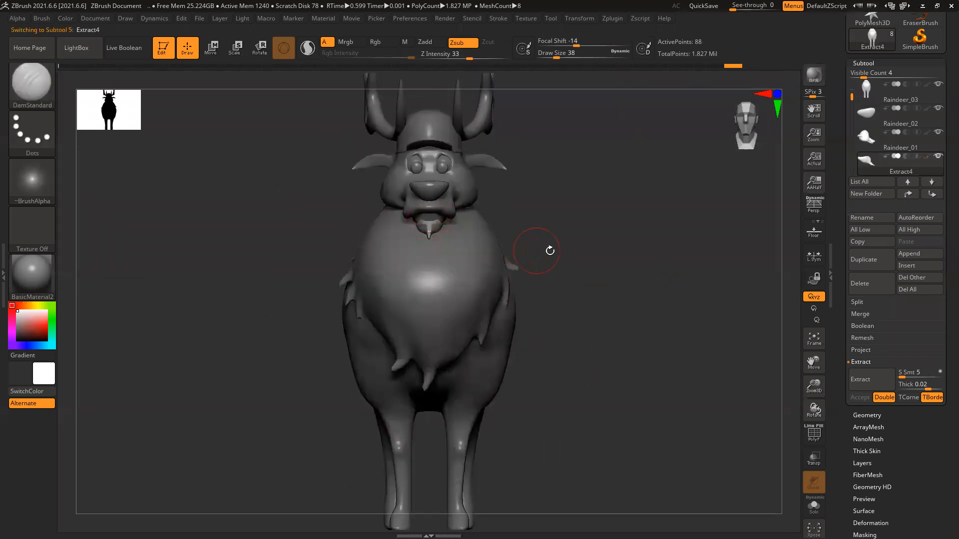
pyautogui.moveTo(572, 253); pyautogui.dragTo(500, 258, button='right')
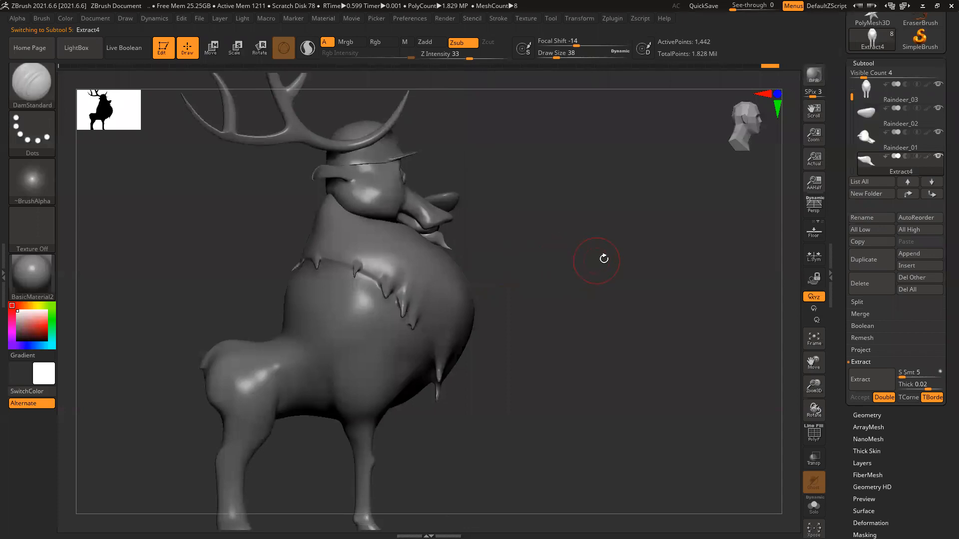
pyautogui.keyDown('ctrl'); pyautogui.moveTo(588, 259); pyautogui.dragTo(545, 340, button='right'); pyautogui.keyUp('ctrl')
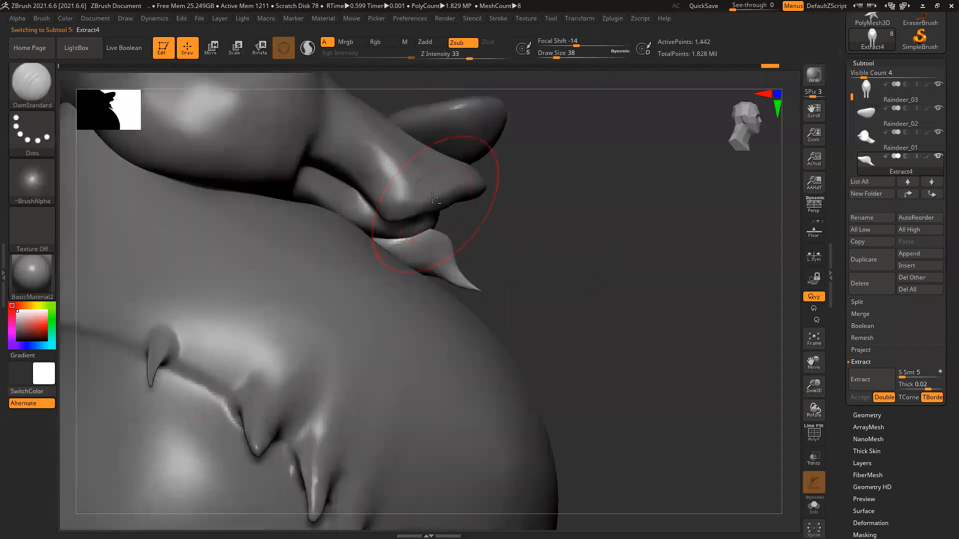
# Switch to the head subtool Raindeer_01 and push the underside of the upper lip upward with the Move brush at draw size 25.
pyautogui.keyDown('alt'); pyautogui.click(434, 198); pyautogui.keyUp('alt')
pyautogui.press('b')
pyautogui.press('m')
pyautogui.press('v')
pyautogui.press('space')
pyautogui.moveTo(300, 215); pyautogui.dragTo(296, 215)
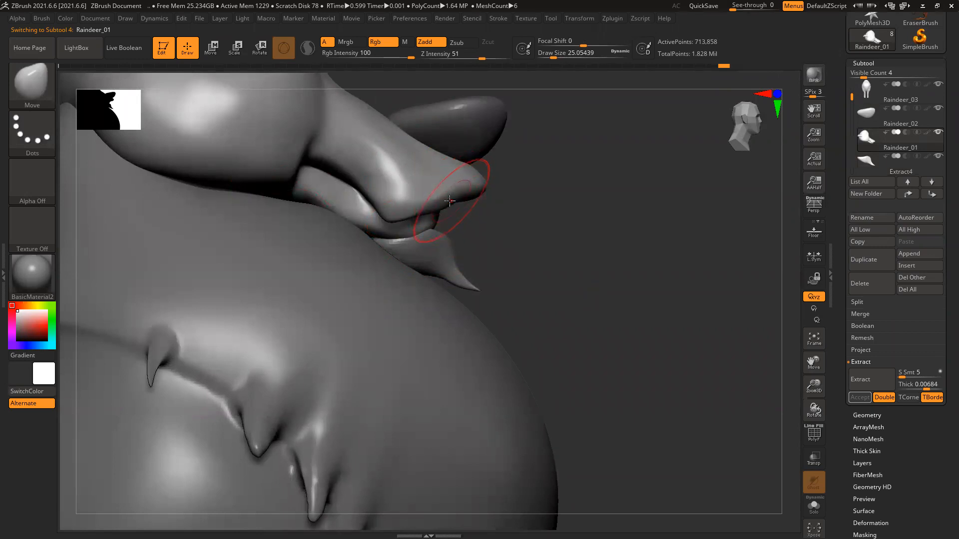
pyautogui.moveTo(434, 187); pyautogui.dragTo(434, 200)
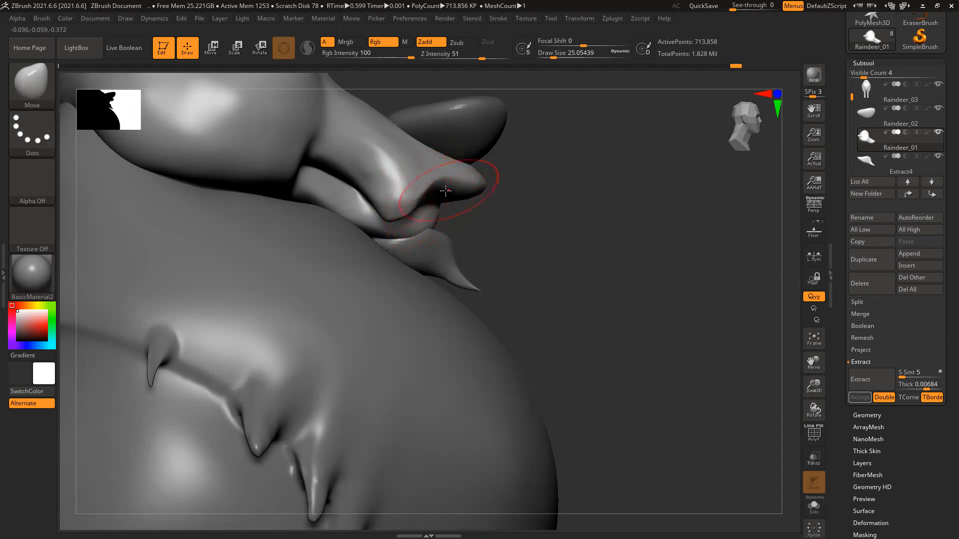
# Examine the reindeer's mouth, eyes, antlers and full body from the front and the side.
pyautogui.moveTo(544, 176); pyautogui.dragTo(396, 229)
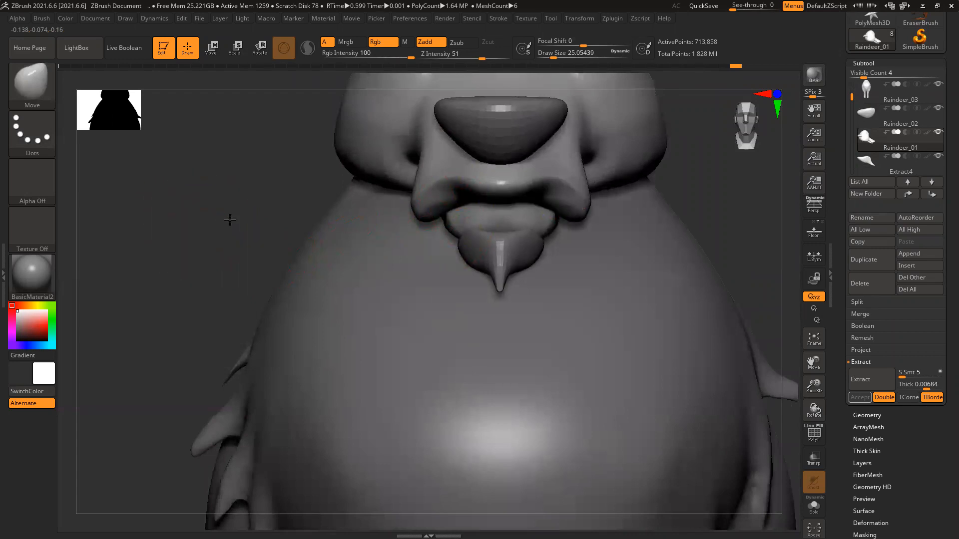
pyautogui.moveTo(230, 220); pyautogui.dragTo(350, 231)
pyautogui.keyDown('alt'); pyautogui.moveTo(580, 209); pyautogui.dragTo(542, 270); pyautogui.keyUp('alt')
pyautogui.moveTo(623, 240)
pyautogui.mouseDown()
pyautogui.moveTo(586, 274)
pyautogui.moveTo(627, 288)
pyautogui.moveTo(621, 343)
pyautogui.moveTo(597, 332)
pyautogui.moveTo(603, 338)
pyautogui.mouseUp()
pyautogui.moveTo(444, 260)
pyautogui.keyDown('ctrl'); pyautogui.mouseDown(button='right')
pyautogui.moveTo(597, 346)
pyautogui.moveTo(587, 354)
pyautogui.mouseUp(button='right'); pyautogui.keyUp('ctrl')
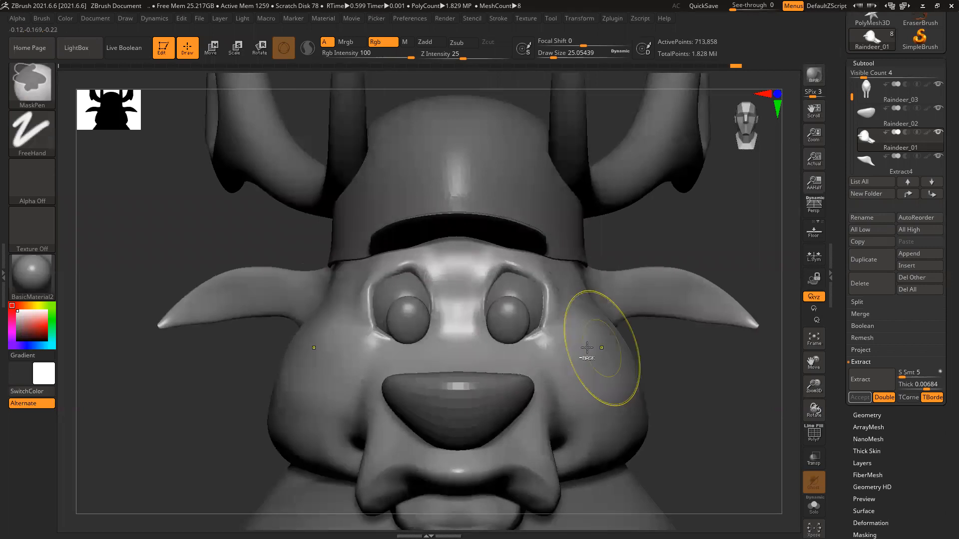
pyautogui.keyDown('ctrl'); pyautogui.moveTo(423, 238); pyautogui.dragTo(457, 285, button='right'); pyautogui.keyUp('ctrl')
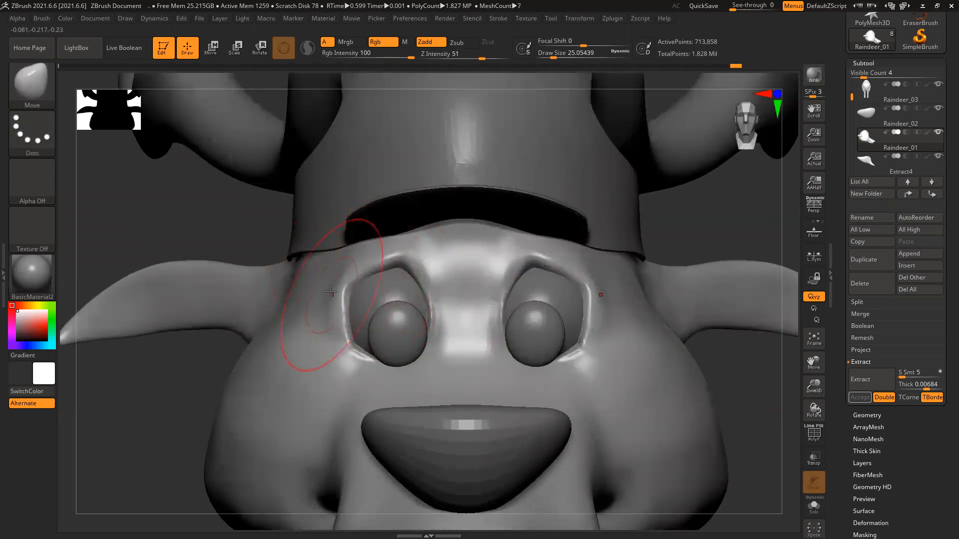
pyautogui.press('ctrl')
pyautogui.keyDown('ctrl'); pyautogui.moveTo(572, 376); pyautogui.dragTo(392, 321, button='right'); pyautogui.keyUp('ctrl')
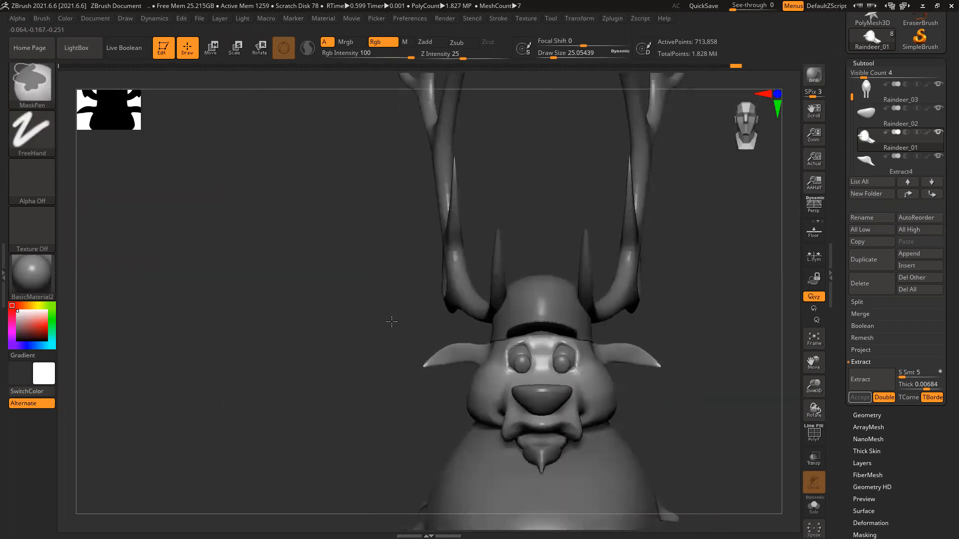
pyautogui.keyDown('alt'); pyautogui.moveTo(690, 349); pyautogui.dragTo(649, 170, button='right'); pyautogui.keyUp('alt')
pyautogui.keyDown('ctrl'); pyautogui.moveTo(666, 317); pyautogui.dragTo(632, 285, button='right'); pyautogui.keyUp('ctrl')
pyautogui.keyDown('alt'); pyautogui.moveTo(689, 409); pyautogui.dragTo(657, 346, button='right'); pyautogui.keyUp('alt')
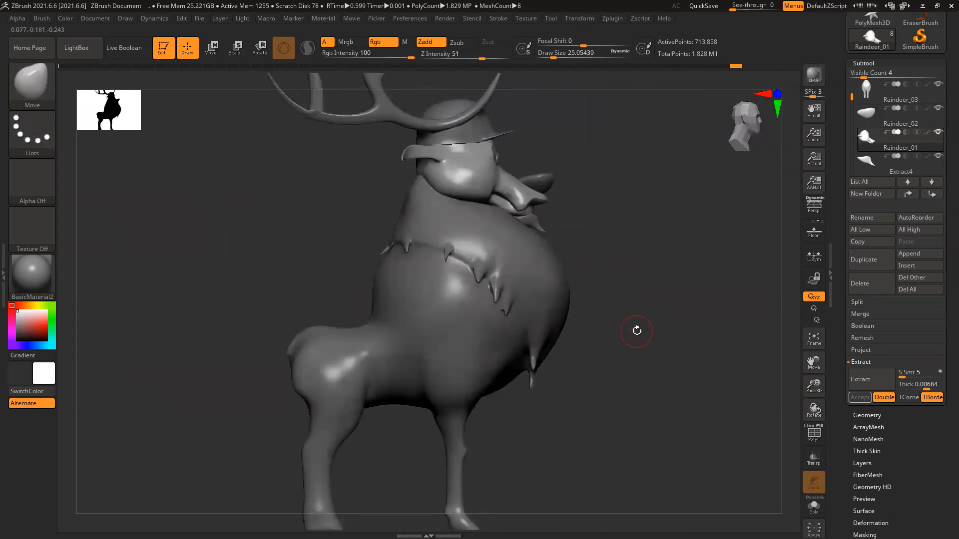
pyautogui.moveTo(677, 302); pyautogui.dragTo(503, 343, button='right')
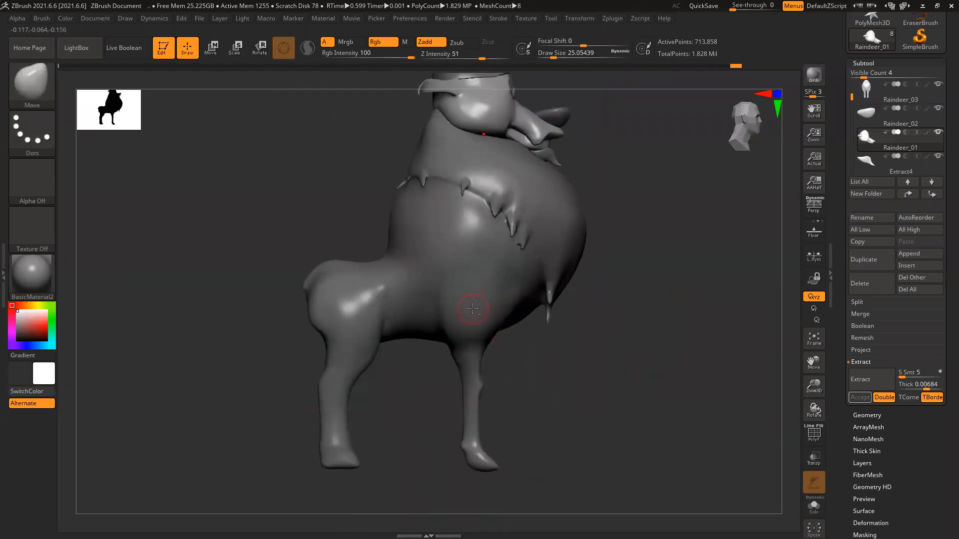
# Make the body subtool Raindeer_03 active and frame it in side view.
pyautogui.keyDown('alt'); pyautogui.click(477, 220); pyautogui.keyUp('alt')
pyautogui.moveTo(603, 263); pyautogui.dragTo(530, 278, button='right')
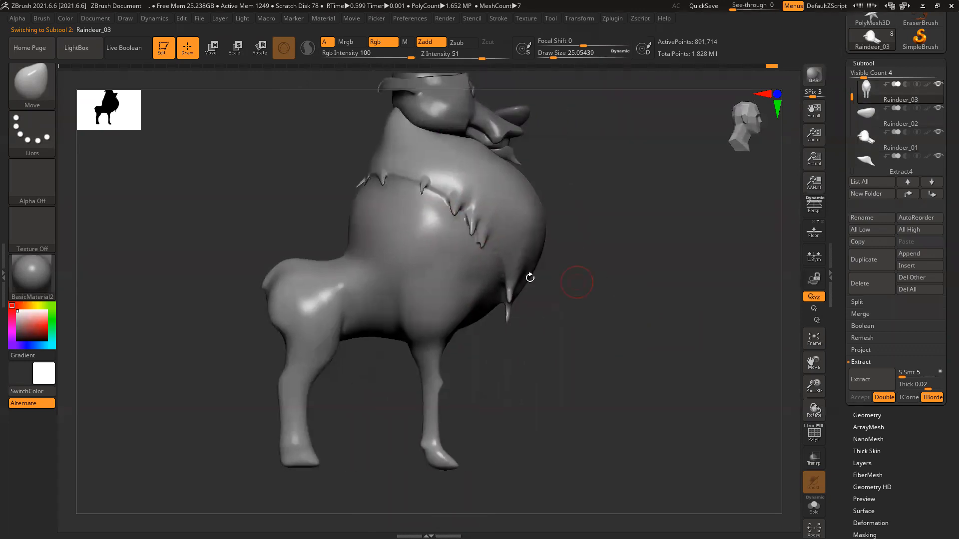
pyautogui.moveTo(621, 312)
pyautogui.mouseDown(button='right')
pyautogui.moveTo(598, 313)
pyautogui.moveTo(598, 299)
pyautogui.mouseUp(button='right')
pyautogui.keyDown('alt'); pyautogui.moveTo(590, 259); pyautogui.dragTo(553, 296, button='right'); pyautogui.keyUp('alt')
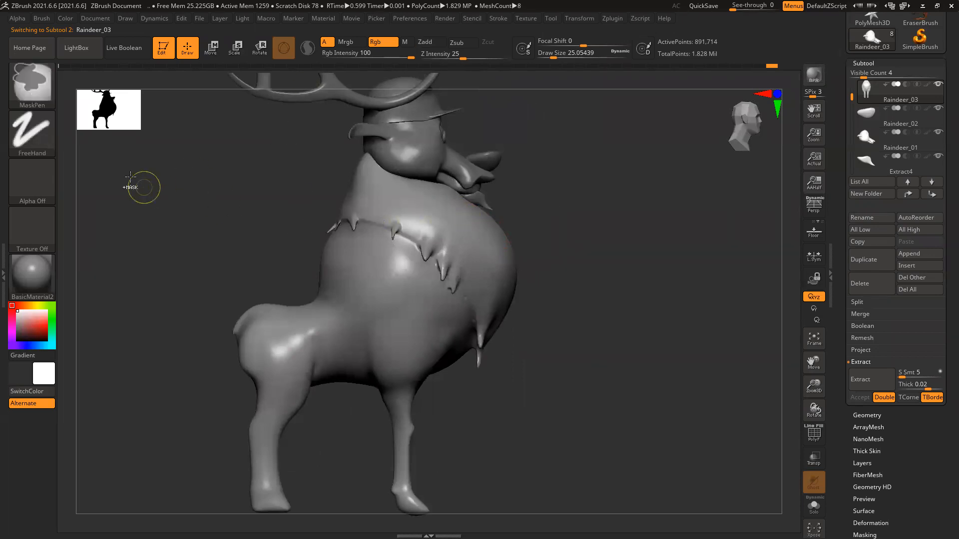
pyautogui.keyDown('ctrl'); pyautogui.click(55, 131); pyautogui.keyUp('ctrl')
pyautogui.keyDown('ctrl'); pyautogui.click(196, 167); pyautogui.keyUp('ctrl')
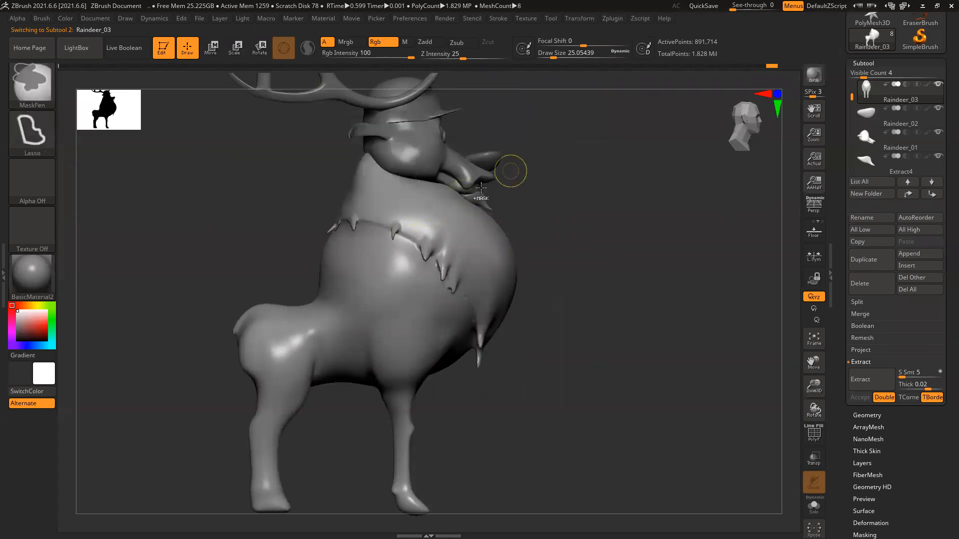
pyautogui.keyDown('shift'); pyautogui.moveTo(615, 231); pyautogui.dragTo(571, 195); pyautogui.keyUp('shift')
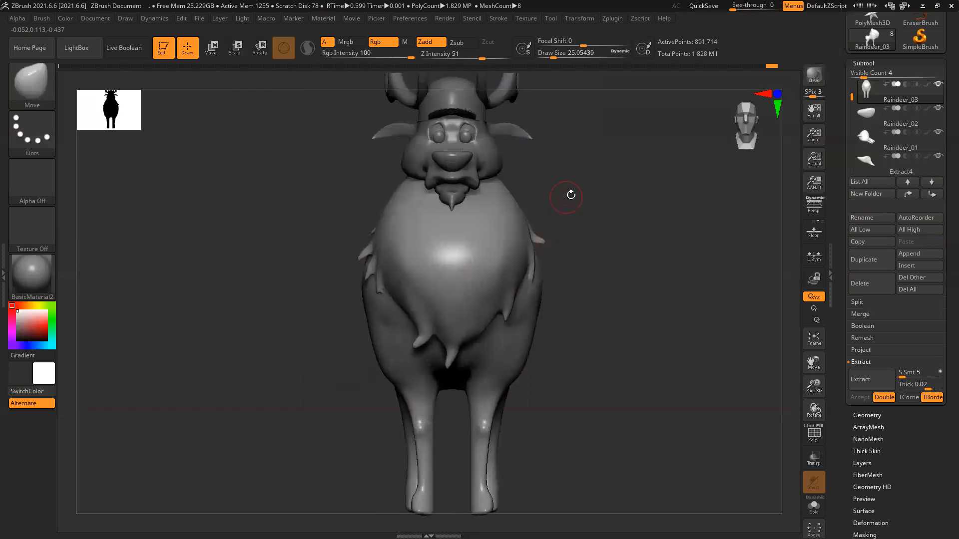
pyautogui.keyDown('ctrl'); pyautogui.click(52, 134); pyautogui.keyUp('ctrl')
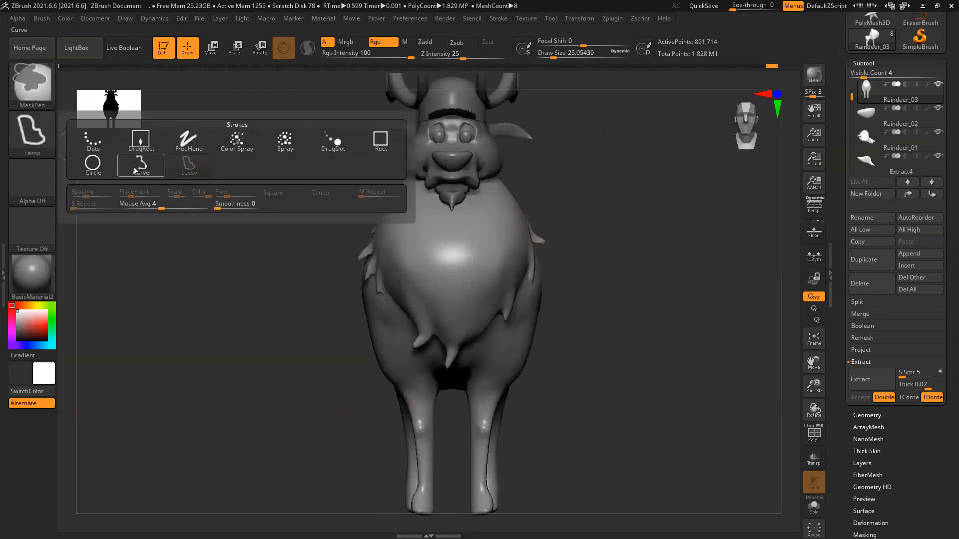
pyautogui.keyDown('ctrl'); pyautogui.click(192, 146); pyautogui.keyUp('ctrl')
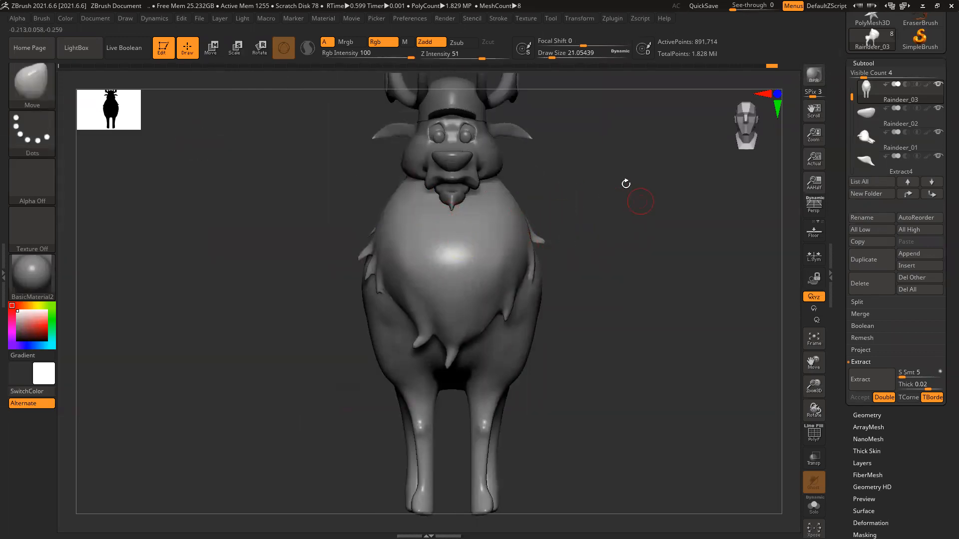
# Paint a freehand mask over the whole chest inside the fur collar with MaskPen at draw size 21.
pyautogui.moveTo(540, 216); pyautogui.dragTo(482, 229)
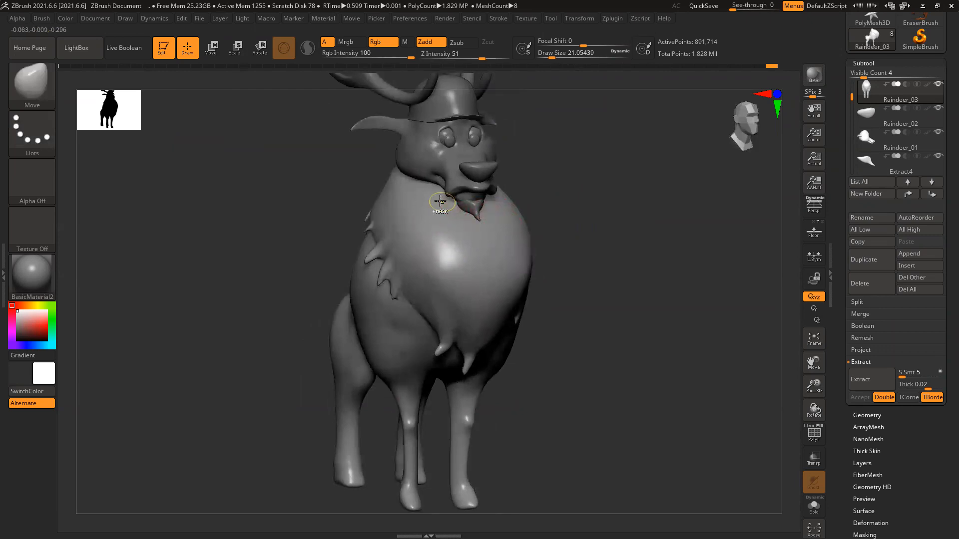
pyautogui.press('ctrl')
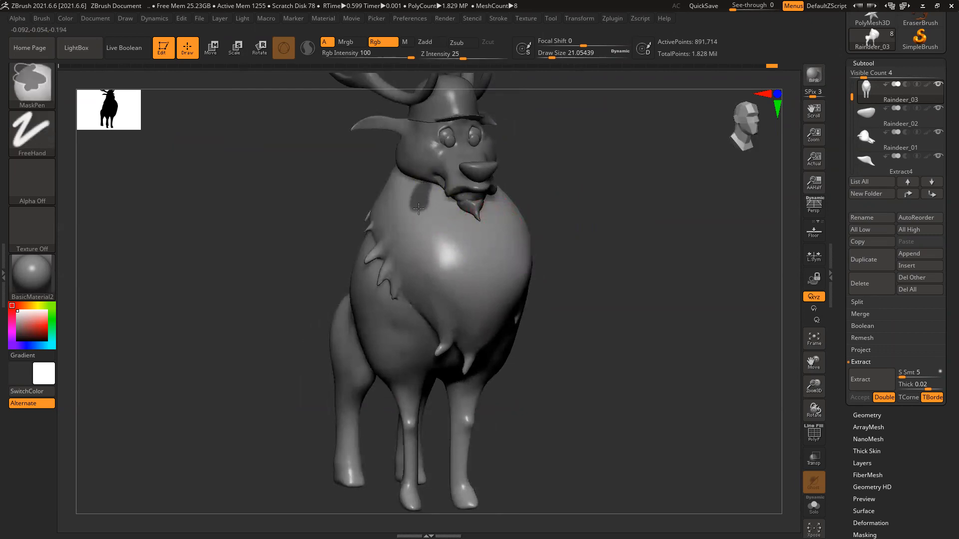
pyautogui.moveTo(430, 231)
pyautogui.keyDown('ctrl'); pyautogui.mouseDown()
pyautogui.moveTo(472, 288)
pyautogui.moveTo(485, 327)
pyautogui.mouseUp(); pyautogui.keyUp('ctrl')
pyautogui.moveTo(650, 261); pyautogui.dragTo(561, 331)
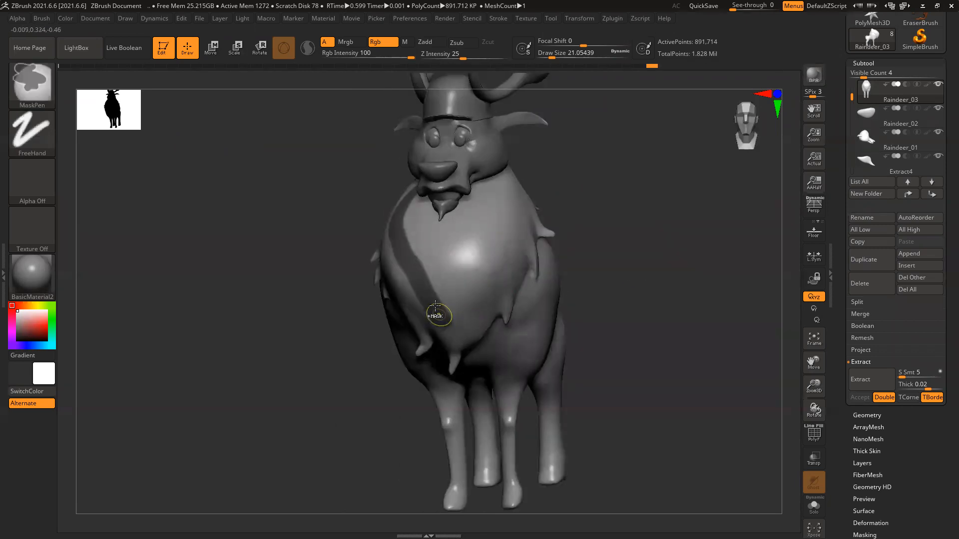
pyautogui.keyDown('ctrl'); pyautogui.moveTo(451, 327); pyautogui.dragTo(476, 252); pyautogui.keyUp('ctrl')
pyautogui.moveTo(495, 193)
pyautogui.keyDown('ctrl'); pyautogui.mouseDown()
pyautogui.moveTo(496, 239)
pyautogui.moveTo(480, 278)
pyautogui.mouseUp(); pyautogui.keyUp('ctrl')
pyautogui.moveTo(454, 308)
pyautogui.keyDown('ctrl'); pyautogui.mouseDown()
pyautogui.moveTo(492, 207)
pyautogui.moveTo(477, 184)
pyautogui.moveTo(433, 271)
pyautogui.moveTo(450, 300)
pyautogui.moveTo(410, 221)
pyautogui.mouseUp(); pyautogui.keyUp('ctrl')
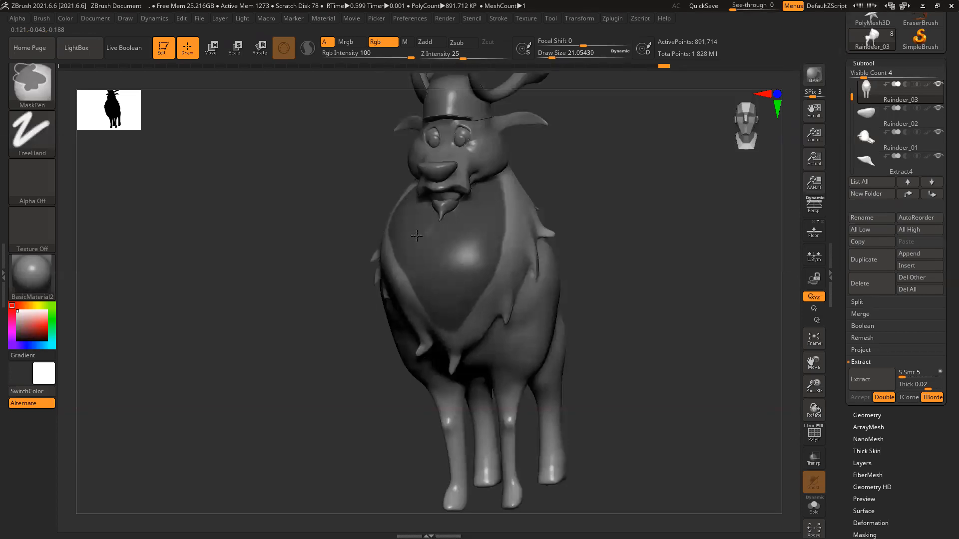
pyautogui.moveTo(557, 196); pyautogui.dragTo(573, 183)
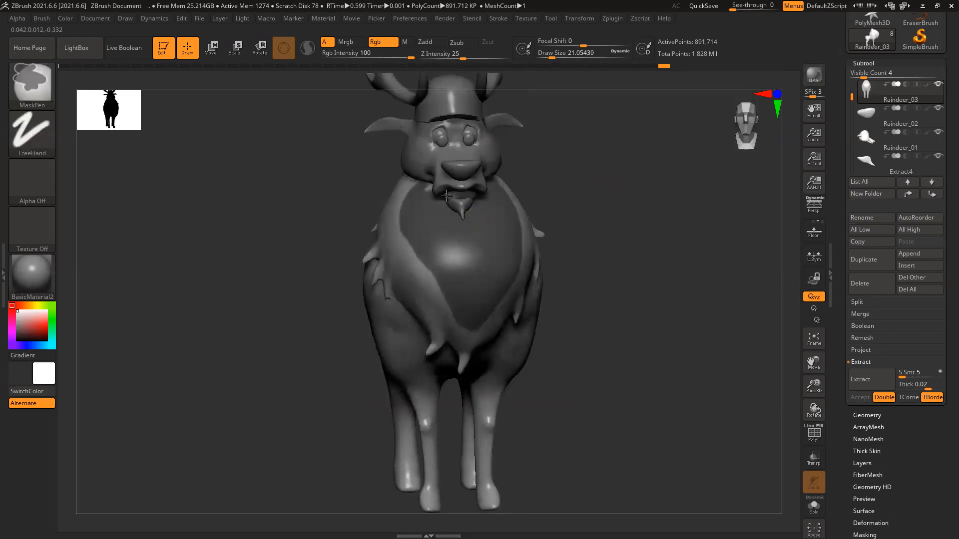
pyautogui.moveTo(642, 236); pyautogui.dragTo(625, 215)
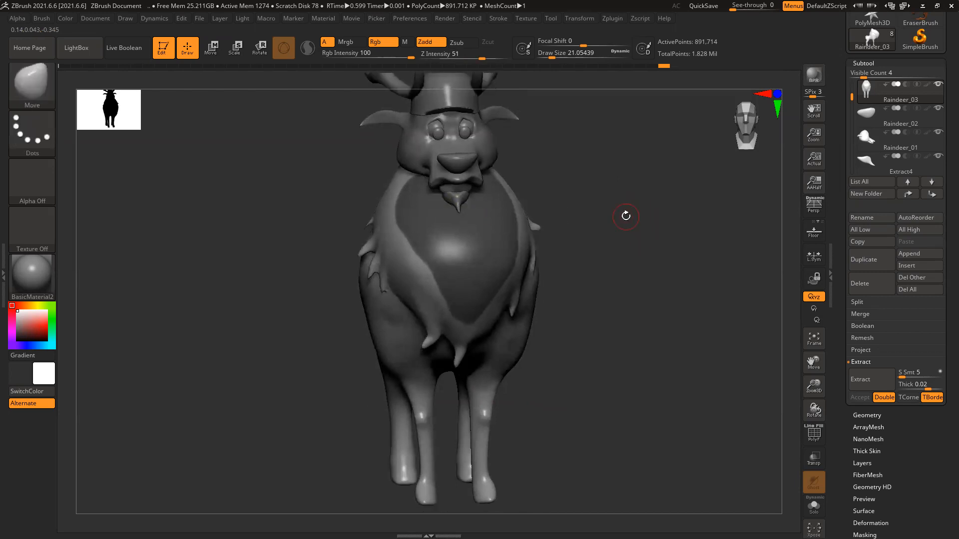
# Inspect the chest mask by isolating the fur collar's polygroup, inverting the visibility and showing the whole body again.
pyautogui.keyDown('ctrl'); pyautogui.moveTo(535, 198); pyautogui.dragTo(535, 246, button='right'); pyautogui.keyUp('ctrl')
pyautogui.keyDown('alt'); pyautogui.moveTo(617, 212); pyautogui.dragTo(635, 257); pyautogui.keyUp('alt')
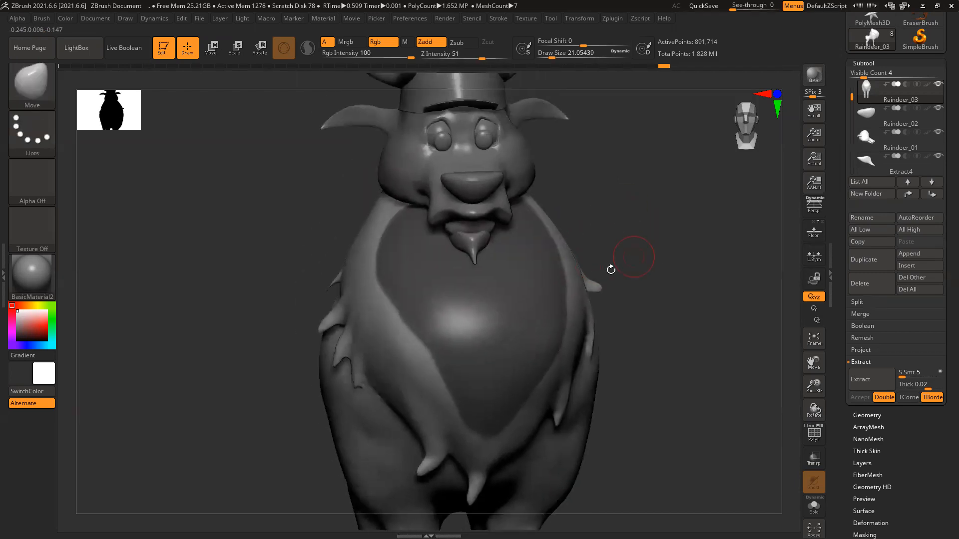
pyautogui.moveTo(653, 293); pyautogui.dragTo(699, 294)
pyautogui.keyDown('ctrl'); pyautogui.keyDown('shift'); pyautogui.click(466, 315); pyautogui.keyUp('shift'); pyautogui.keyUp('ctrl')
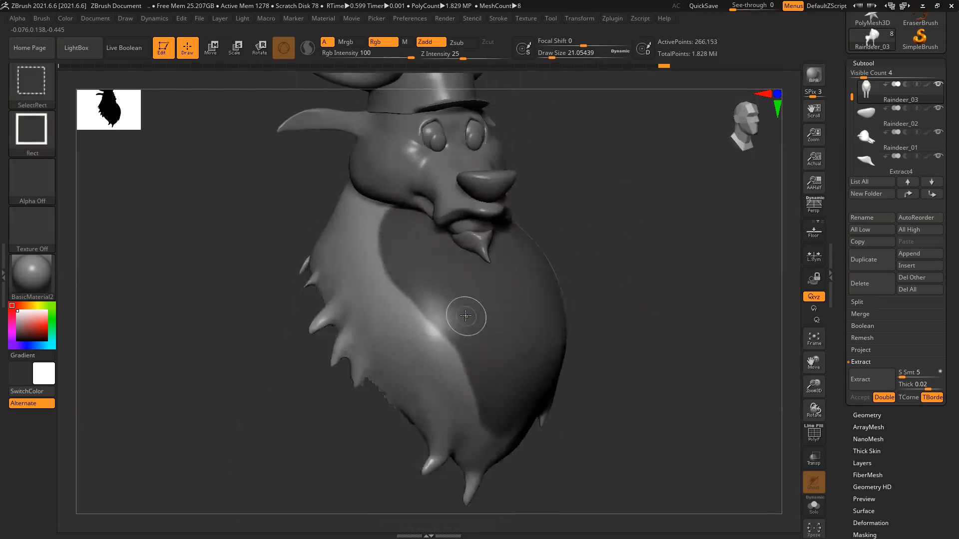
pyautogui.keyDown('ctrl'); pyautogui.keyDown('shift'); pyautogui.click(464, 316); pyautogui.keyUp('shift'); pyautogui.keyUp('ctrl')
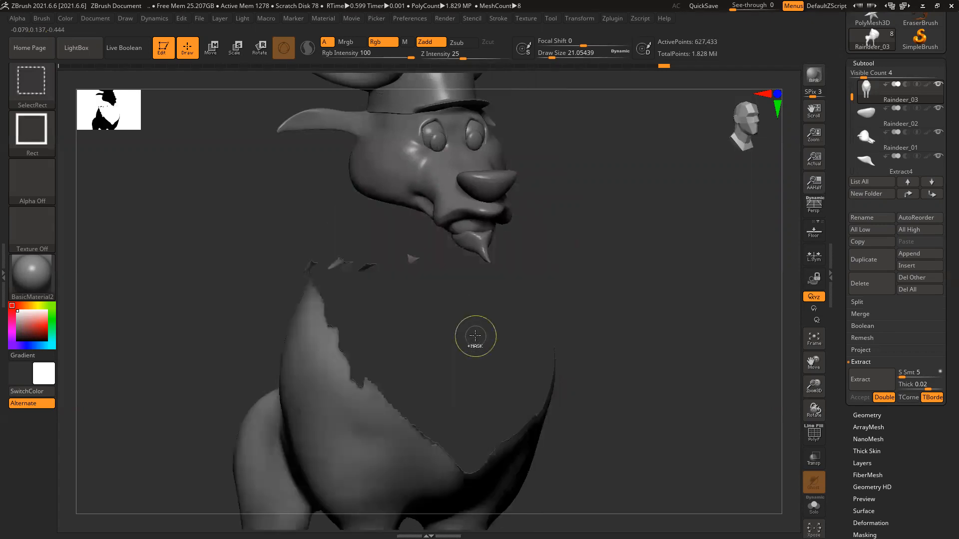
pyautogui.keyDown('ctrl'); pyautogui.keyDown('shift'); pyautogui.click(673, 325); pyautogui.keyUp('shift'); pyautogui.keyUp('ctrl')
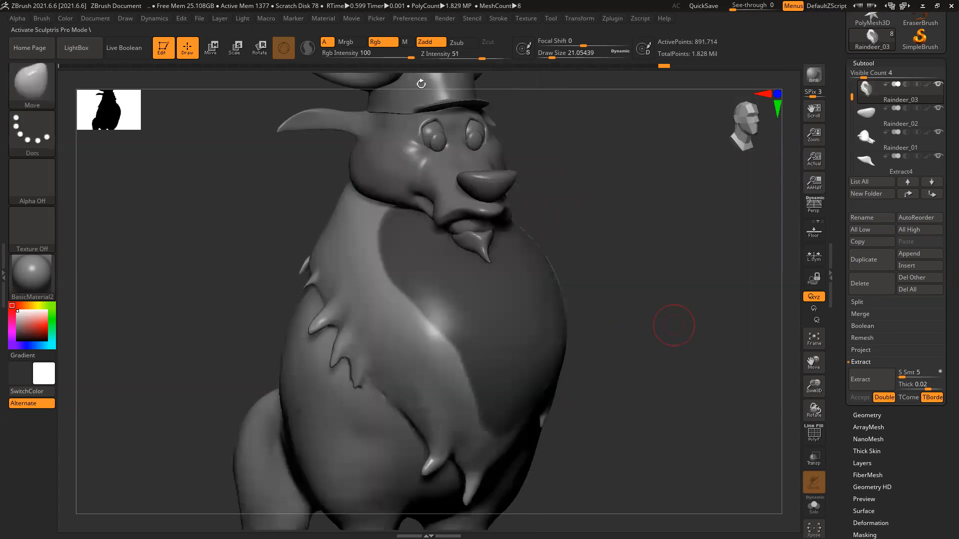
# Reduce the draw size to 8 and refine the chest mask's edge on the reindeer's right side into jagged fur tufts.
pyautogui.press('ctrl')
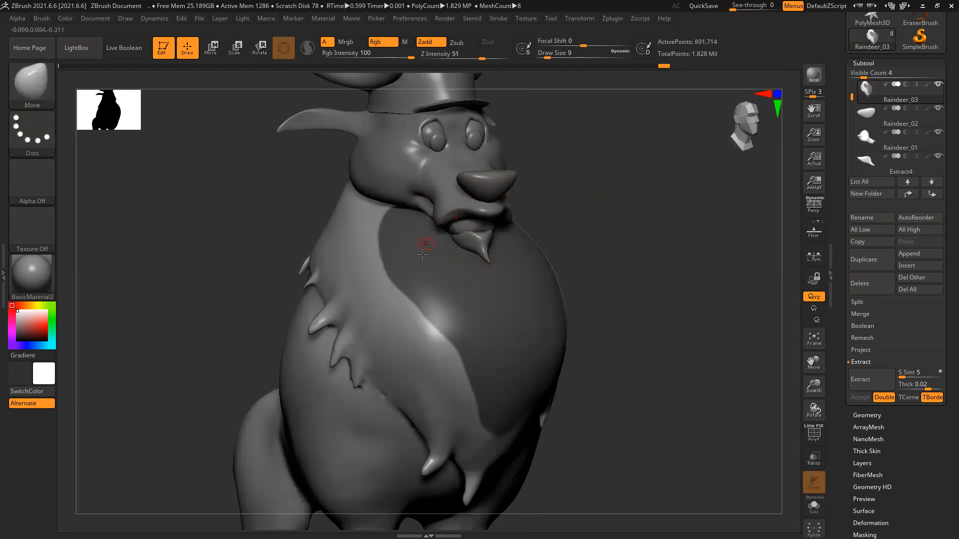
pyautogui.moveTo(549, 221)
pyautogui.mouseDown()
pyautogui.moveTo(574, 226)
pyautogui.moveTo(377, 212)
pyautogui.mouseUp()
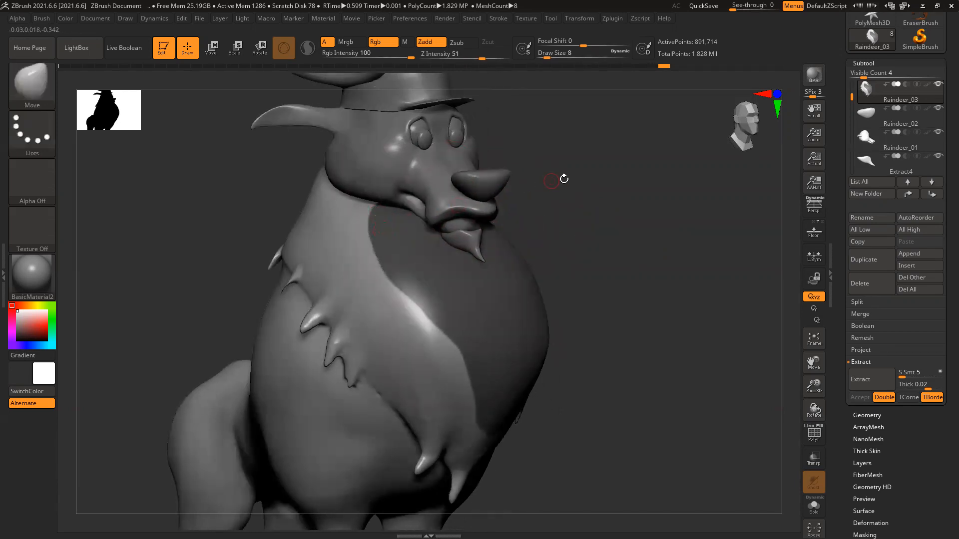
pyautogui.moveTo(564, 179); pyautogui.dragTo(439, 214)
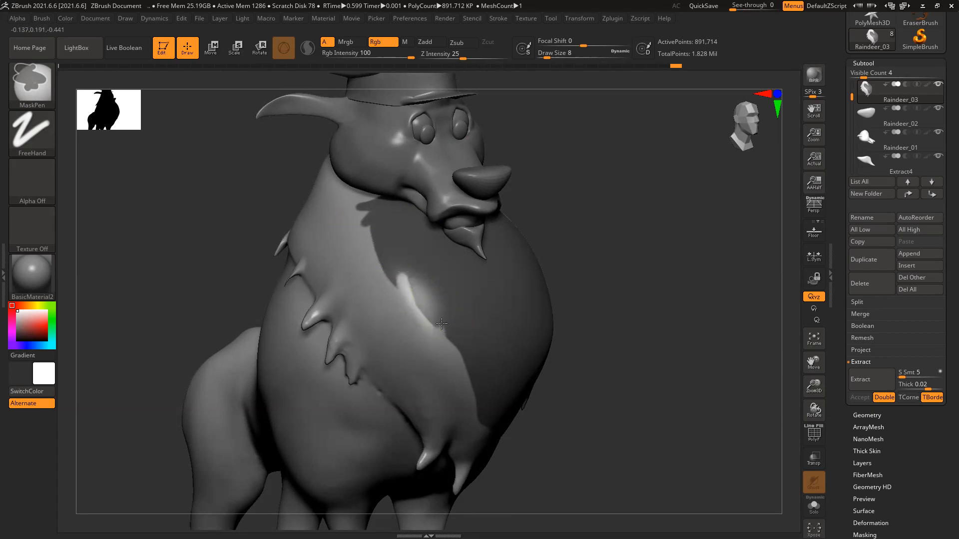
pyautogui.keyDown('shift'); pyautogui.moveTo(634, 313); pyautogui.dragTo(435, 306); pyautogui.keyUp('shift')
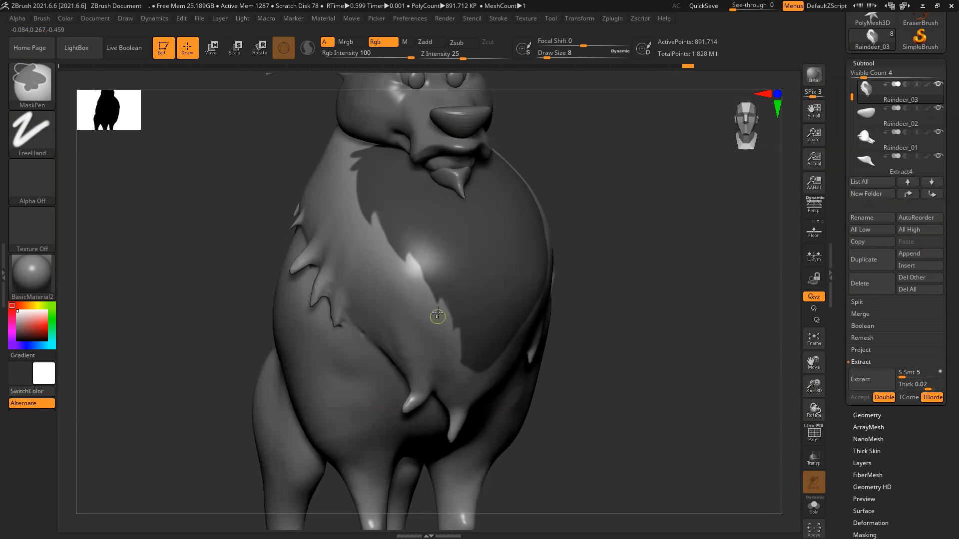
pyautogui.moveTo(627, 315)
pyautogui.mouseDown()
pyautogui.moveTo(685, 318)
pyautogui.moveTo(689, 286)
pyautogui.mouseUp()
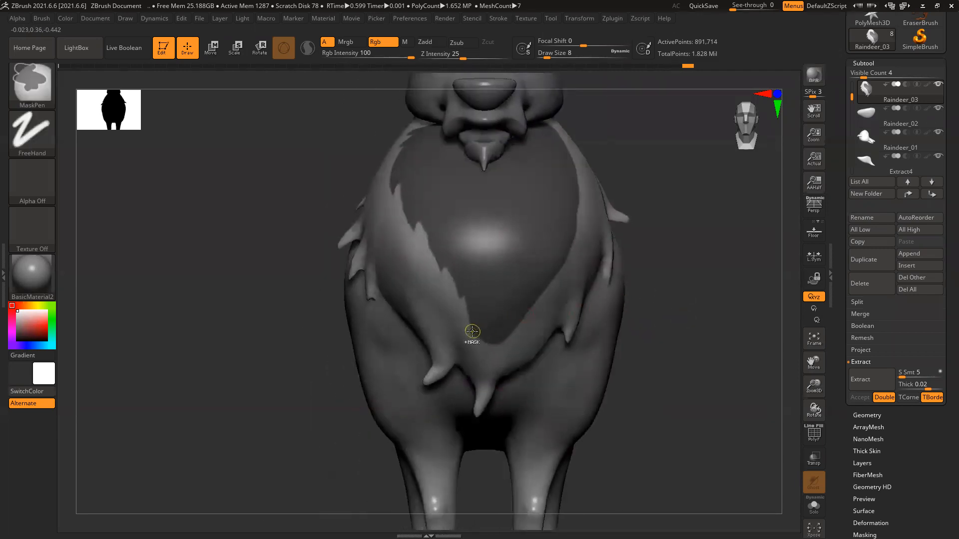
# Refine the chest mask's lower tip and the edge on the reindeer's left side into jagged fur tufts.
pyautogui.moveTo(479, 324)
pyautogui.keyDown('ctrl'); pyautogui.keyDown('alt'); pyautogui.mouseDown()
pyautogui.moveTo(473, 333)
pyautogui.moveTo(483, 316)
pyautogui.moveTo(489, 354)
pyautogui.mouseUp(); pyautogui.keyUp('alt'); pyautogui.keyUp('ctrl')
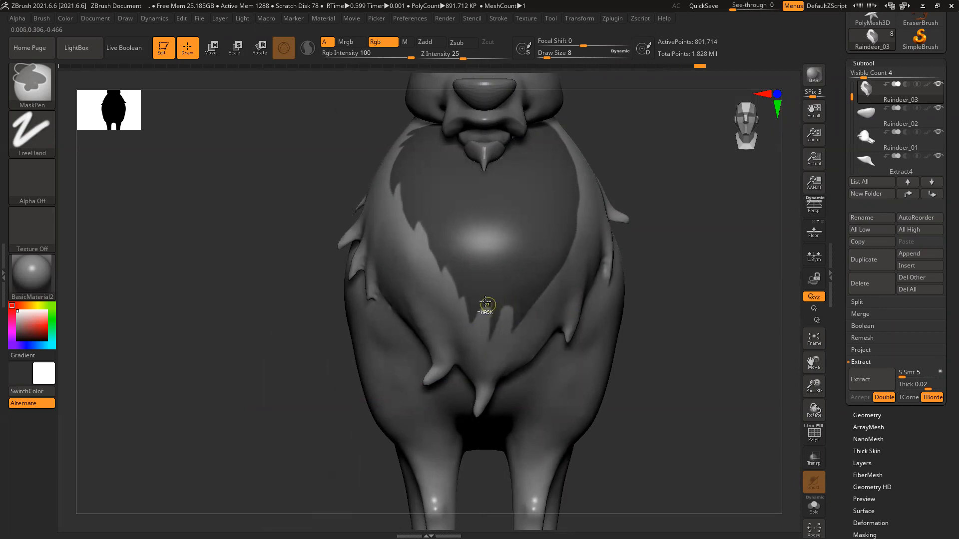
pyautogui.keyDown('ctrl'); pyautogui.moveTo(493, 317); pyautogui.dragTo(485, 302); pyautogui.keyUp('ctrl')
pyautogui.keyDown('ctrl'); pyautogui.moveTo(514, 316); pyautogui.dragTo(513, 326); pyautogui.keyUp('ctrl')
pyautogui.moveTo(514, 308); pyautogui.dragTo(445, 310, button='right')
pyautogui.keyDown('ctrl'); pyautogui.moveTo(538, 315); pyautogui.dragTo(532, 321); pyautogui.keyUp('ctrl')
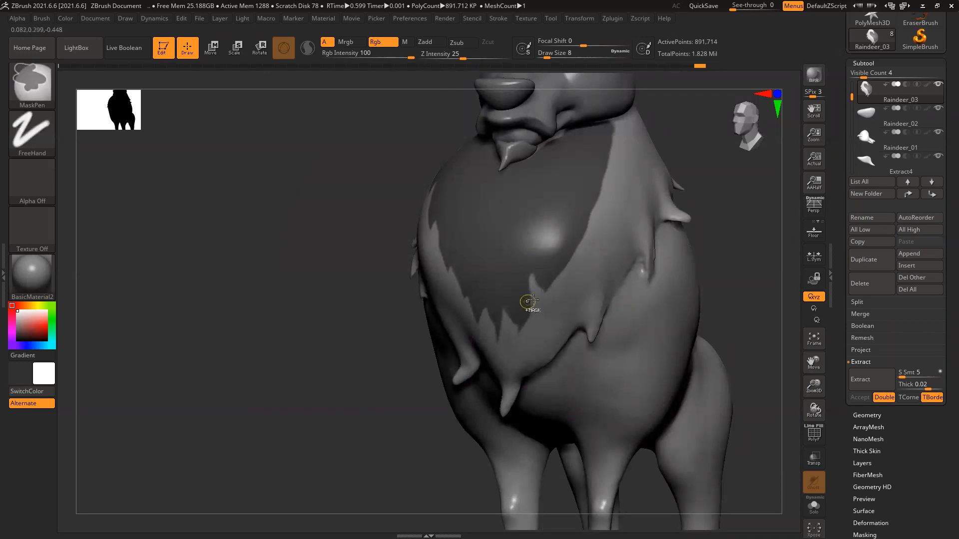
pyautogui.keyDown('alt'); pyautogui.moveTo(373, 319); pyautogui.dragTo(337, 347, button='right'); pyautogui.keyUp('alt')
pyautogui.keyDown('shift'); pyautogui.moveTo(706, 253); pyautogui.dragTo(693, 267, button='right'); pyautogui.keyUp('shift')
pyautogui.moveTo(637, 284); pyautogui.dragTo(600, 286, button='right')
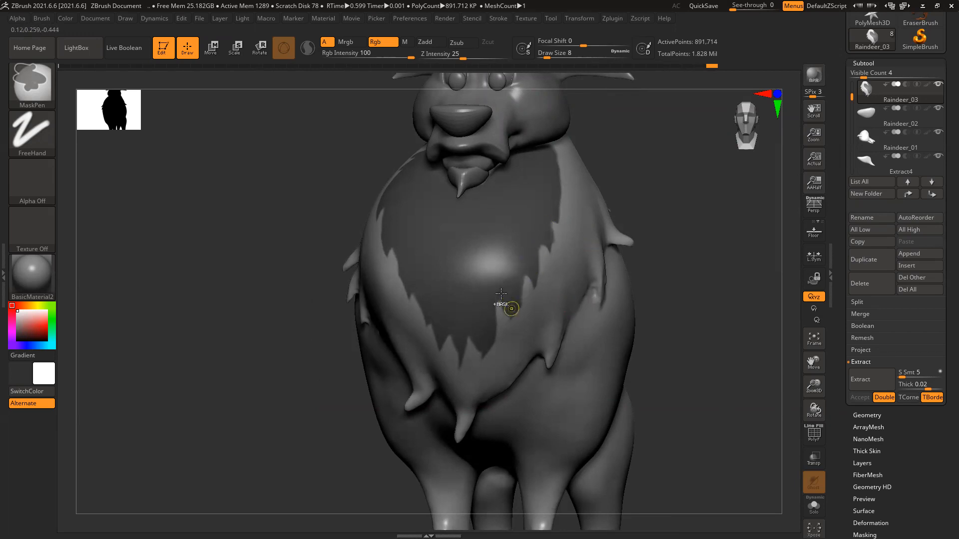
# Extract the masked chest patch as a new subtool with a thickness of 0.00985 and accept it.
pyautogui.moveTo(725, 326)
pyautogui.keyDown('ctrl'); pyautogui.mouseDown(button='right')
pyautogui.moveTo(608, 300)
pyautogui.moveTo(711, 329)
pyautogui.mouseUp(button='right'); pyautogui.keyUp('ctrl')
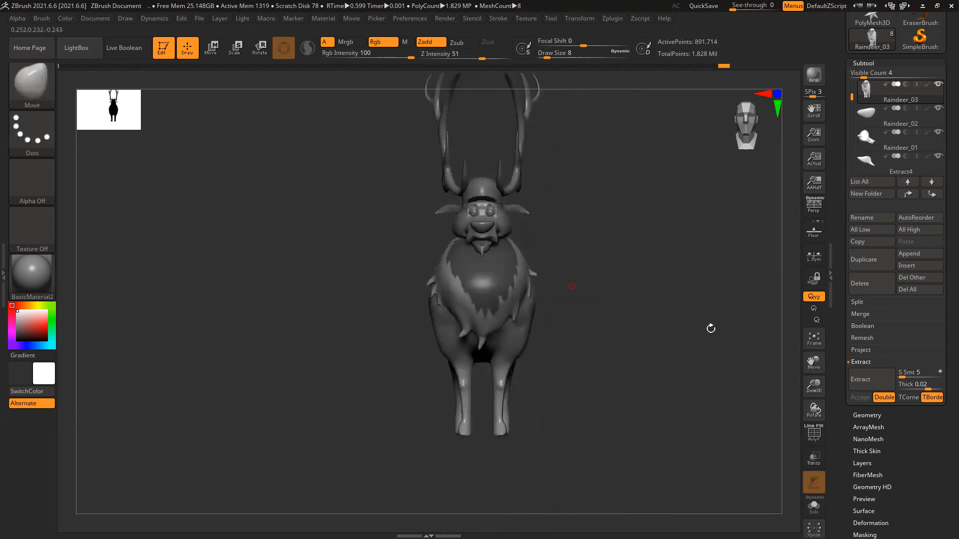
pyautogui.click(882, 383)
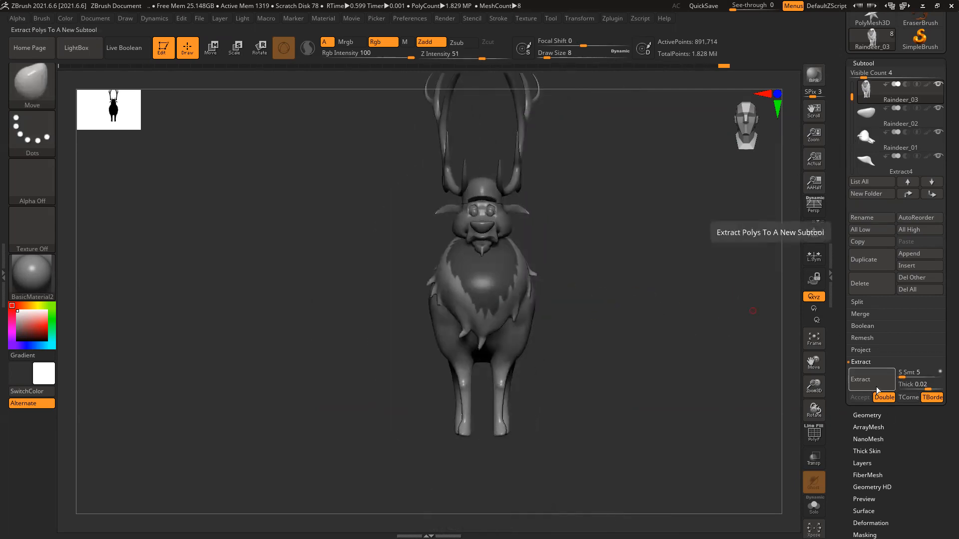
pyautogui.moveTo(595, 363); pyautogui.dragTo(793, 374, button='right')
pyautogui.moveTo(930, 387); pyautogui.dragTo(913, 391)
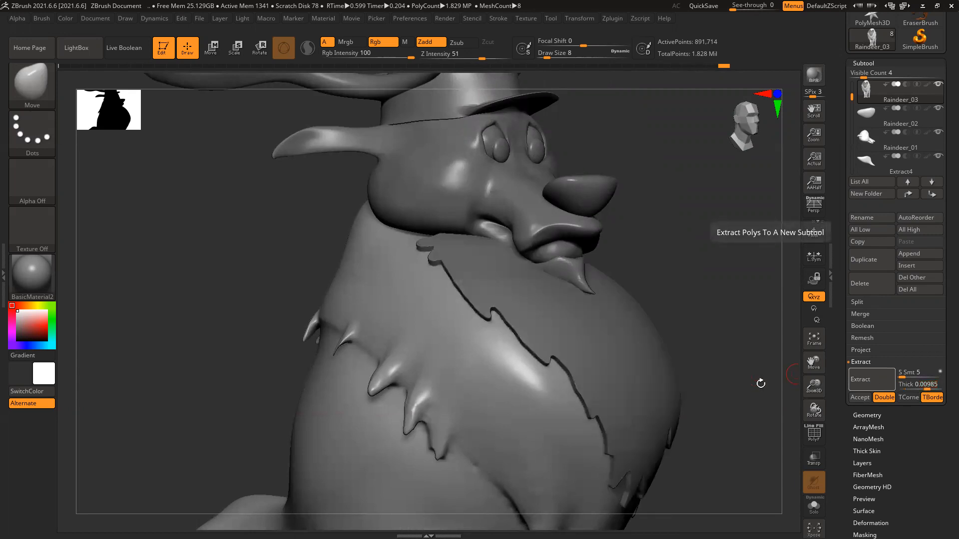
pyautogui.click(861, 397)
# Clear the mask on the body and make the extracted chest patch Extract6 the active subtool.
pyautogui.keyDown('alt'); pyautogui.moveTo(740, 352); pyautogui.dragTo(705, 292); pyautogui.keyUp('alt')
pyautogui.keyDown('ctrl'); pyautogui.moveTo(702, 236); pyautogui.dragTo(754, 299); pyautogui.keyUp('ctrl')
pyautogui.keyDown('alt'); pyautogui.click(513, 344); pyautogui.keyUp('alt')
pyautogui.keyDown('ctrl'); pyautogui.moveTo(668, 208); pyautogui.dragTo(775, 328); pyautogui.keyUp('ctrl')
pyautogui.keyDown('alt'); pyautogui.click(621, 311); pyautogui.keyUp('alt')
pyautogui.keyDown('ctrl'); pyautogui.moveTo(683, 320); pyautogui.dragTo(720, 349, button='right'); pyautogui.keyUp('ctrl')
pyautogui.moveTo(565, 304)
pyautogui.keyDown('ctrl'); pyautogui.mouseDown(button='right')
pyautogui.moveTo(559, 295)
pyautogui.moveTo(575, 290)
pyautogui.mouseUp(button='right'); pyautogui.keyUp('ctrl')
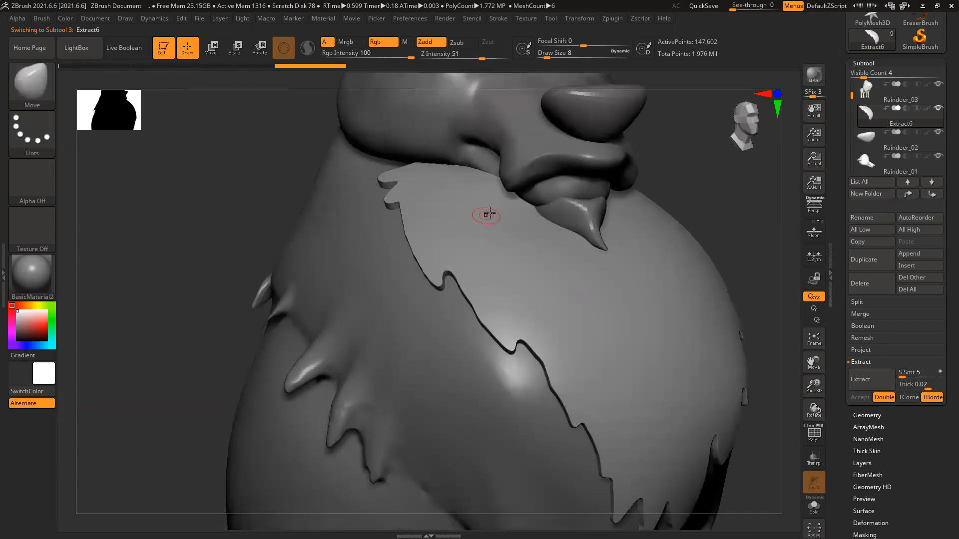
# Pull the rounded fur tufts along the chest patch's upper edge into sharper points with the Move brush.
pyautogui.press('b')
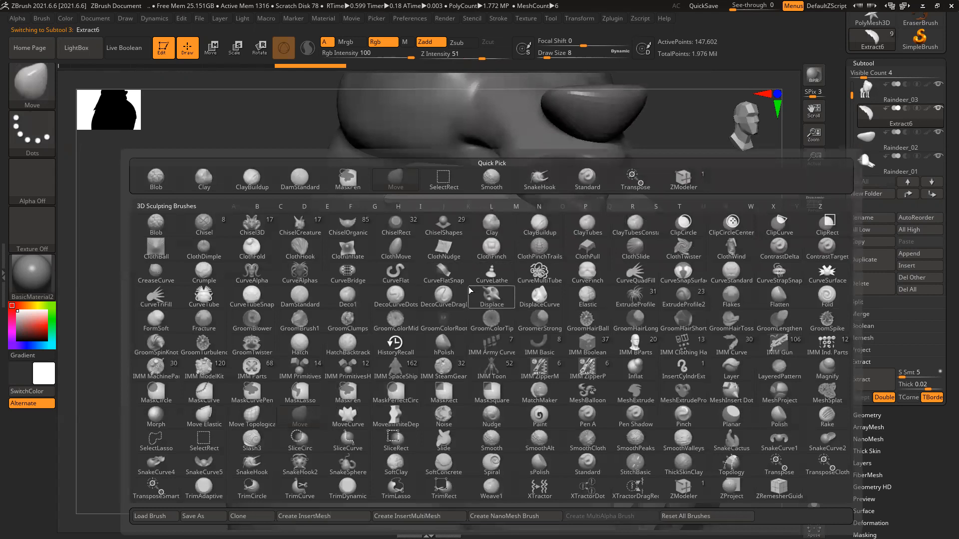
pyautogui.press('m')
pyautogui.press('v')
pyautogui.moveTo(252, 191)
pyautogui.mouseDown(button='right')
pyautogui.moveTo(260, 218)
pyautogui.moveTo(289, 180)
pyautogui.mouseUp(button='right')
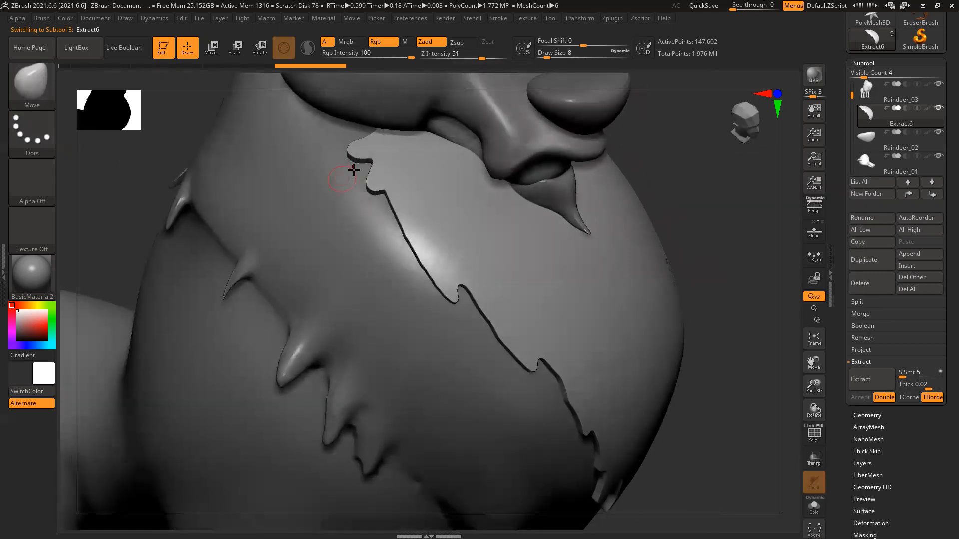
pyautogui.moveTo(353, 153); pyautogui.dragTo(340, 156)
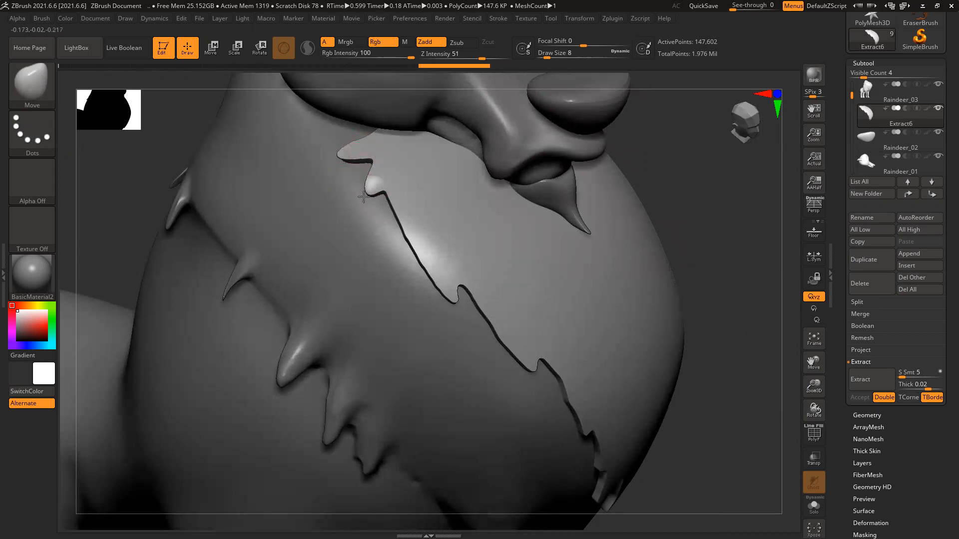
pyautogui.keyDown('shift'); pyautogui.moveTo(375, 189); pyautogui.dragTo(376, 204, button='right'); pyautogui.keyUp('shift')
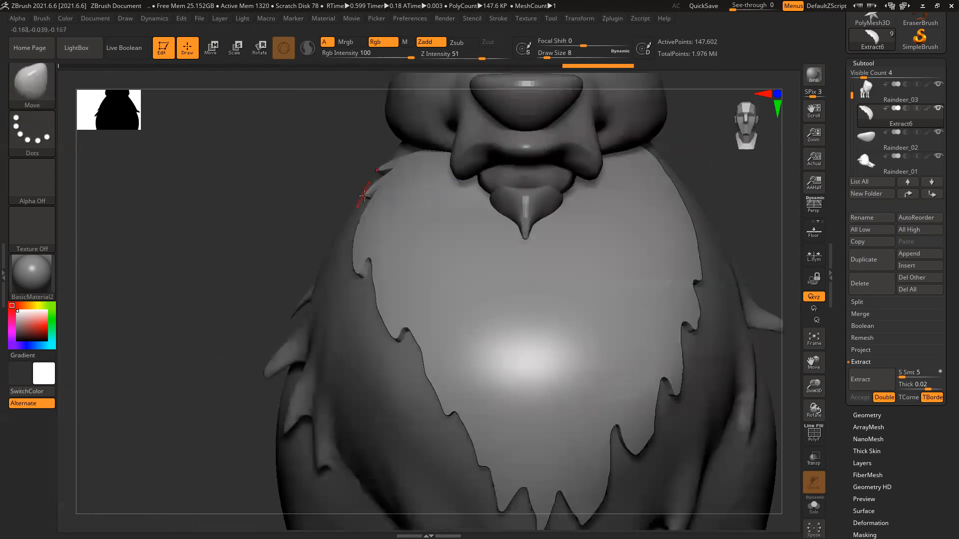
pyautogui.moveTo(360, 276); pyautogui.dragTo(358, 279)
pyautogui.keyDown('ctrl'); pyautogui.moveTo(505, 349); pyautogui.dragTo(323, 240, button='right'); pyautogui.keyUp('ctrl')
pyautogui.moveTo(694, 372); pyautogui.dragTo(669, 378, button='right')
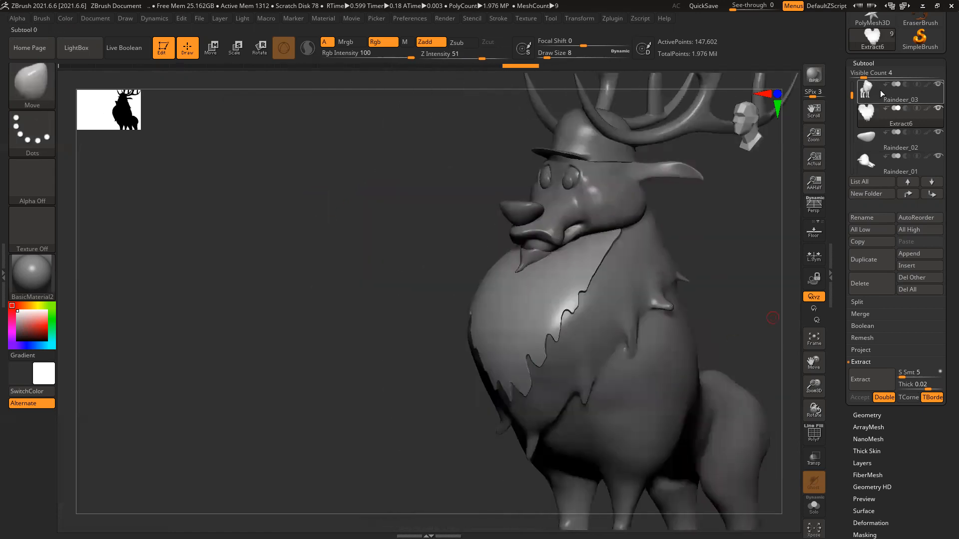
# Retopologize the chest patch Extract6 with ZRemesher at a target polygon count of 5.
pyautogui.click(864, 414)
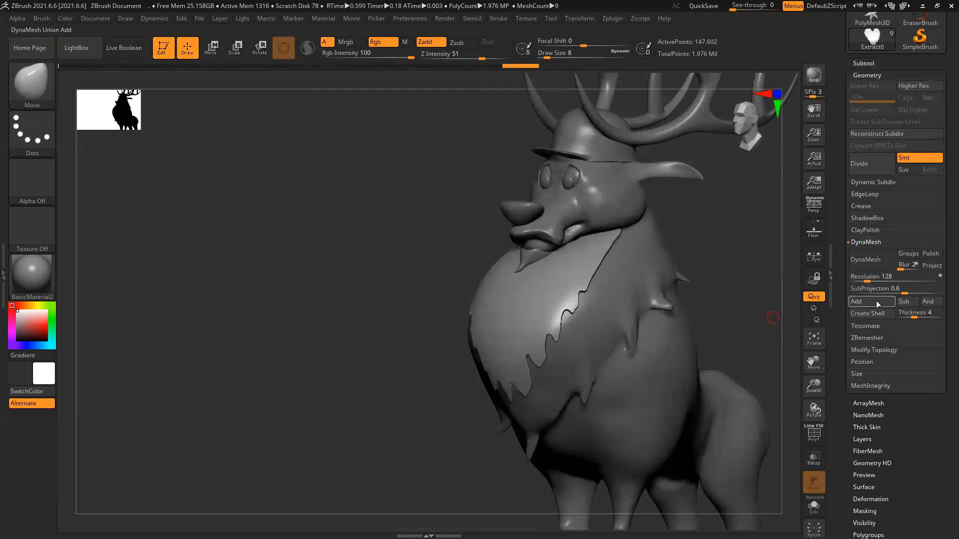
pyautogui.click(870, 337)
pyautogui.click(871, 283)
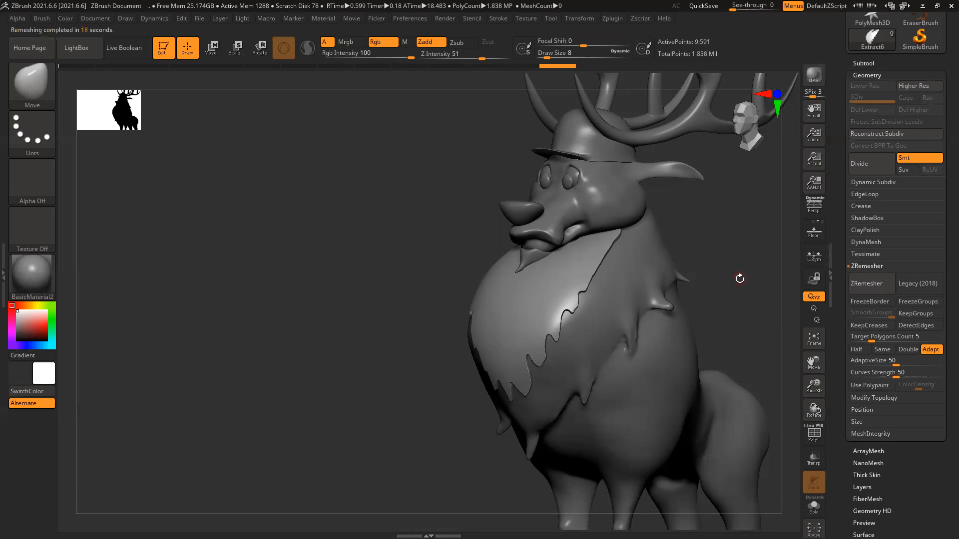
pyautogui.keyDown('alt'); pyautogui.moveTo(732, 318); pyautogui.dragTo(718, 293); pyautogui.keyUp('alt')
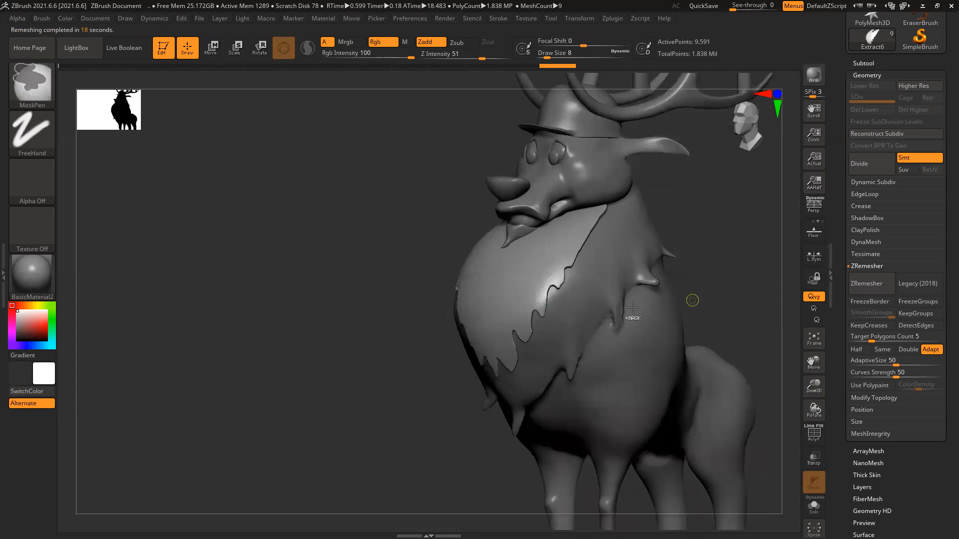
# Make the body Raindeer_03 active, clear its mask and split it into separate subtools by polygroup.
pyautogui.keyDown('alt'); pyautogui.click(617, 266); pyautogui.keyUp('alt')
pyautogui.keyDown('ctrl'); pyautogui.keyDown('shift'); pyautogui.click(612, 256); pyautogui.keyUp('shift'); pyautogui.keyUp('ctrl')
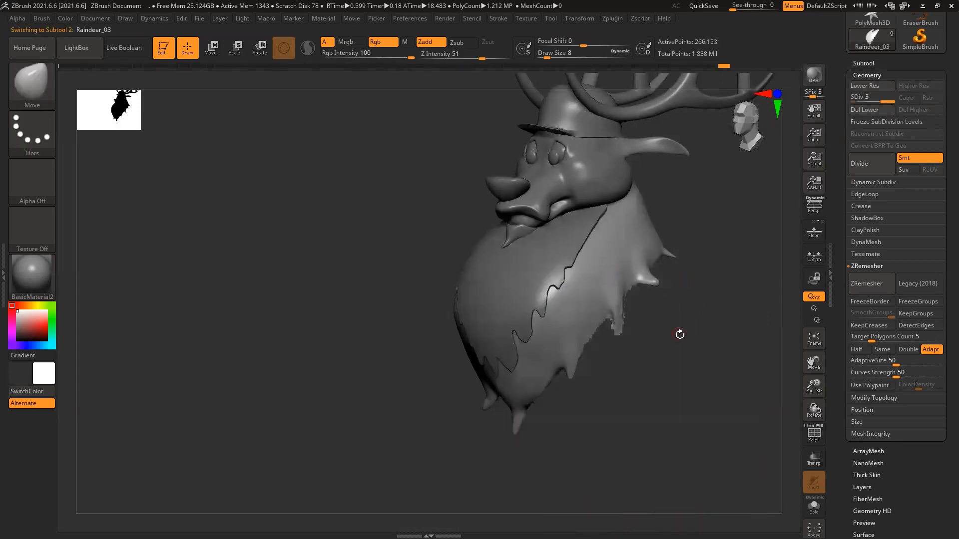
pyautogui.keyDown('alt'); pyautogui.moveTo(684, 337); pyautogui.dragTo(636, 300); pyautogui.keyUp('alt')
pyautogui.click(863, 63)
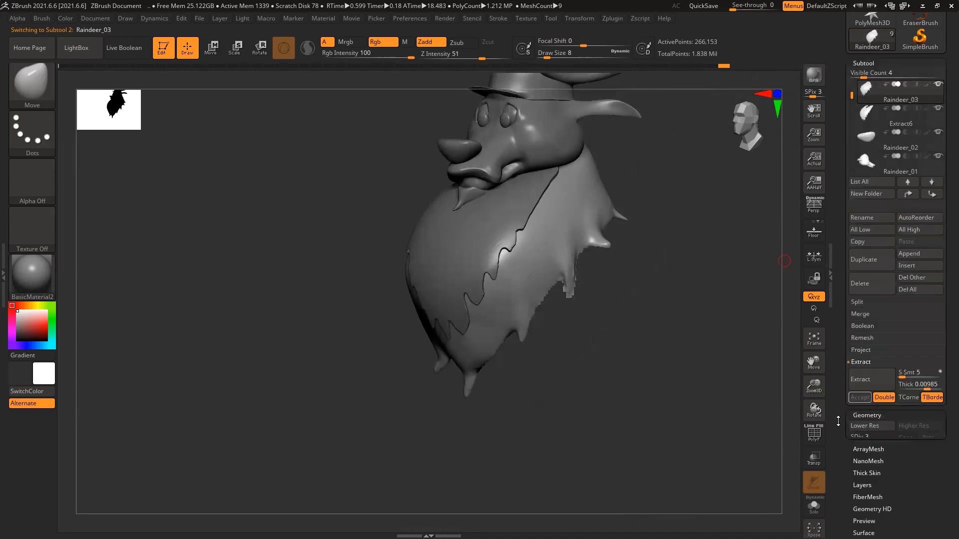
pyautogui.click(861, 303)
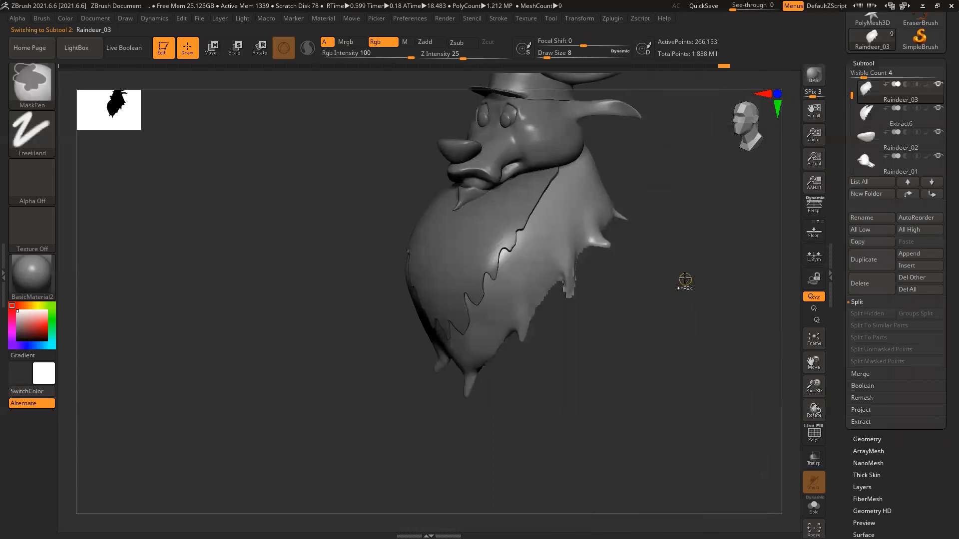
pyautogui.keyDown('ctrl'); pyautogui.keyDown('shift'); pyautogui.click(664, 285); pyautogui.keyUp('shift'); pyautogui.keyUp('ctrl')
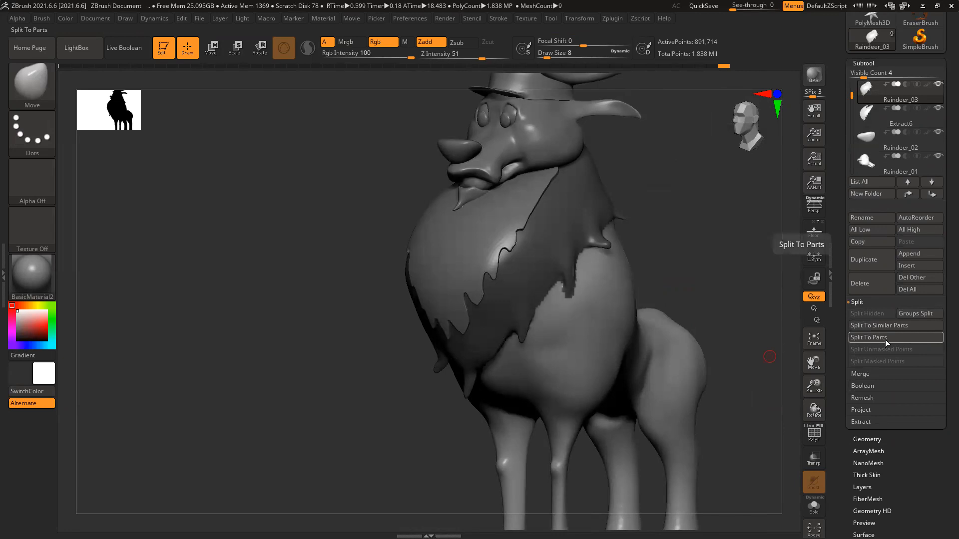
pyautogui.keyDown('alt'); pyautogui.moveTo(766, 337); pyautogui.dragTo(747, 309); pyautogui.keyUp('alt')
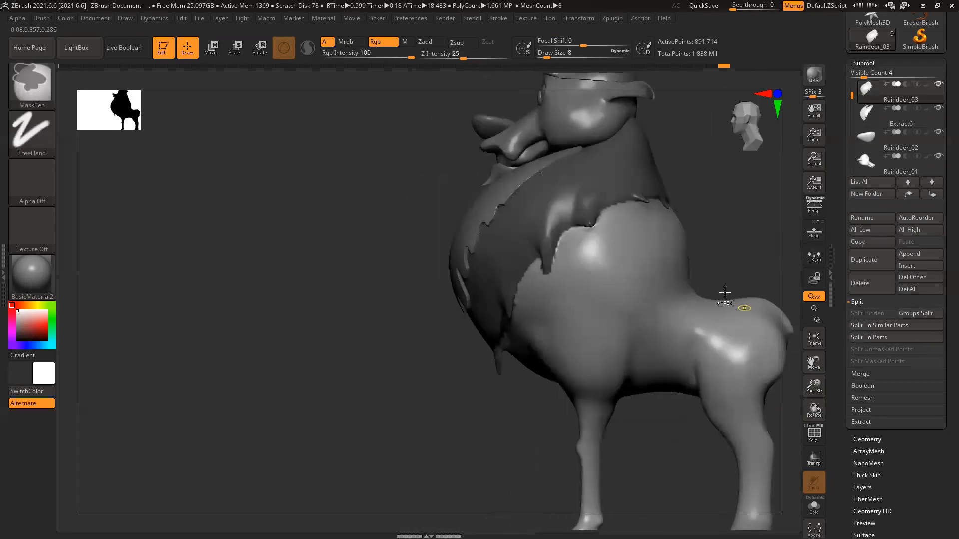
pyautogui.keyDown('ctrl'); pyautogui.click(723, 230); pyautogui.keyUp('ctrl')
pyautogui.keyDown('ctrl'); pyautogui.moveTo(724, 231); pyautogui.dragTo(732, 241); pyautogui.keyUp('ctrl')
pyautogui.click(918, 312)
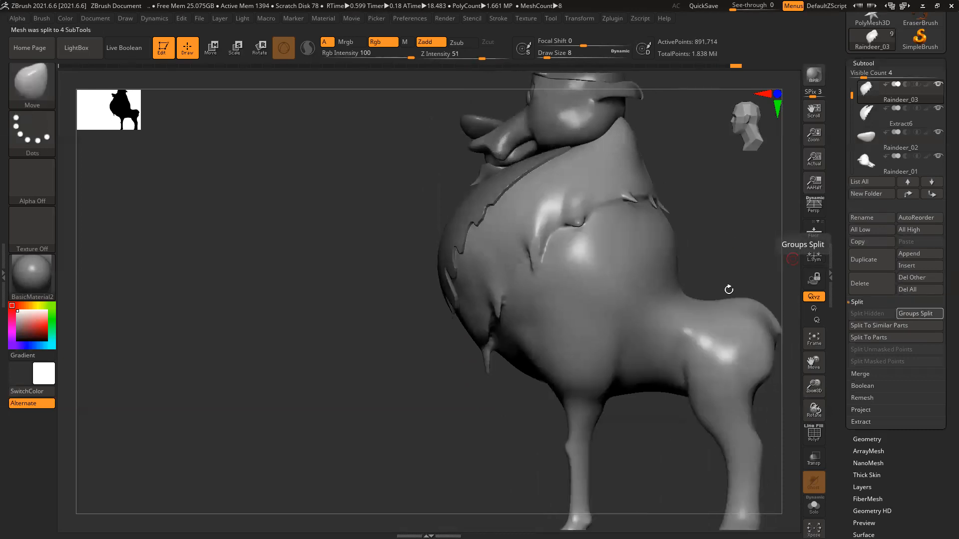
pyautogui.keyDown('alt'); pyautogui.moveTo(452, 426); pyautogui.dragTo(423, 419); pyautogui.keyUp('alt')
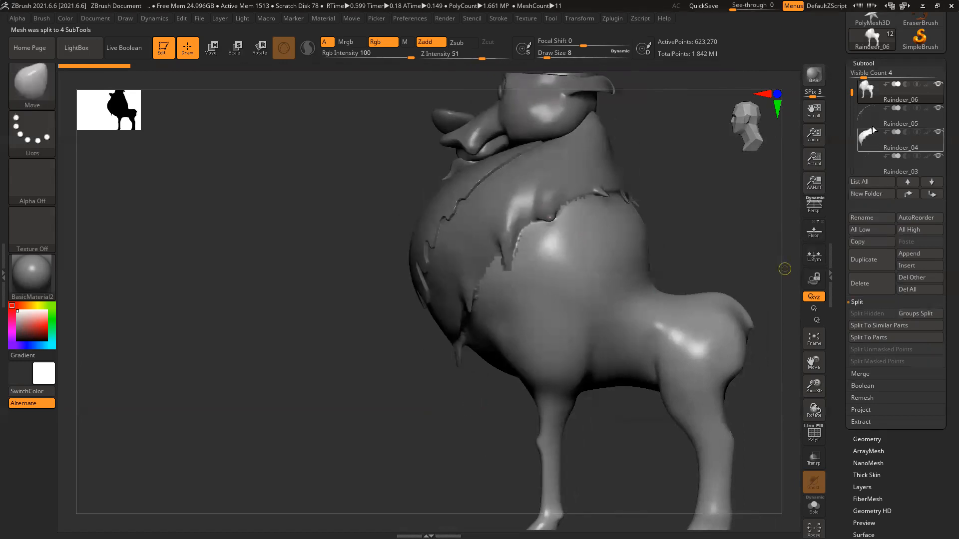
# Merge the stray fragments Raindeer_05 into the body Raindeer_06 and Raindeer_03 into the fur collar Raindeer_04.
pyautogui.moveTo(870, 126)
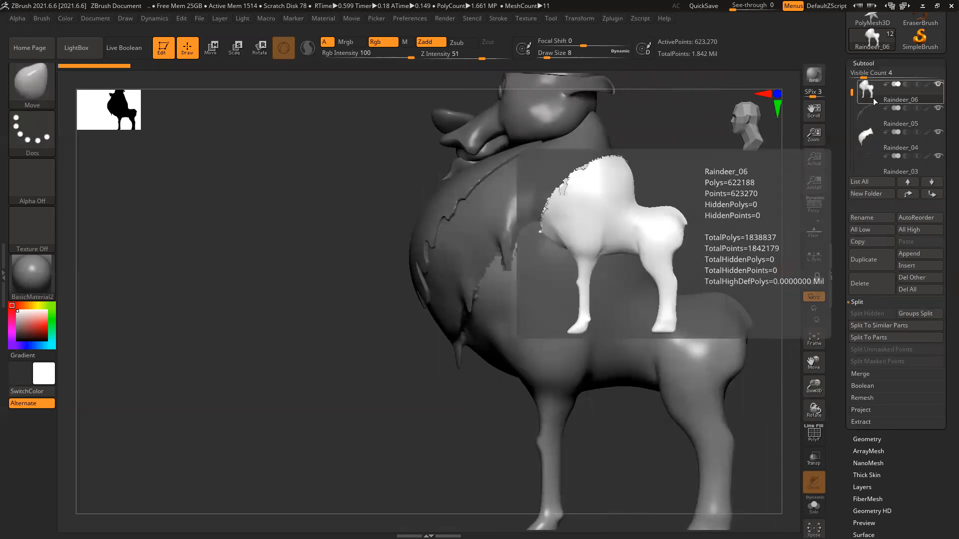
pyautogui.click(871, 374)
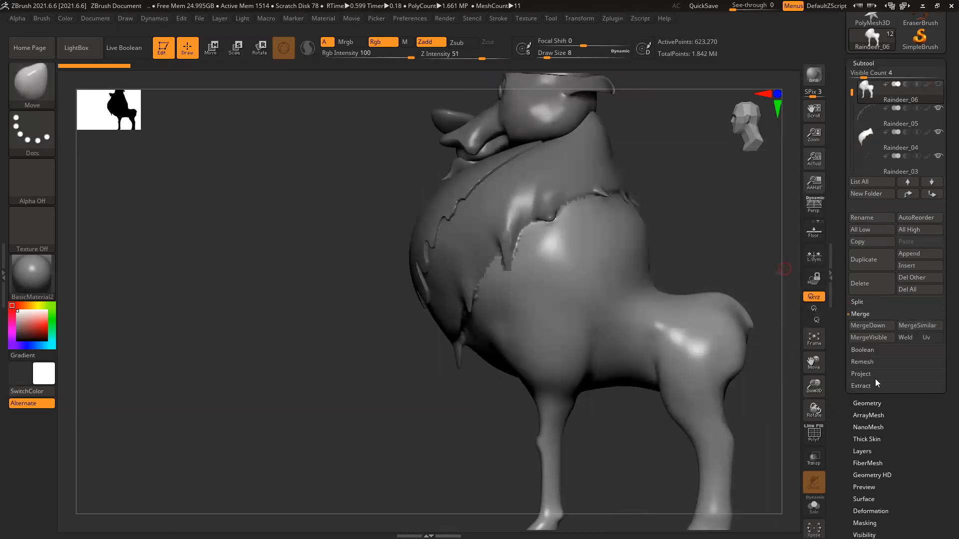
pyautogui.click(868, 325)
pyautogui.click(779, 346)
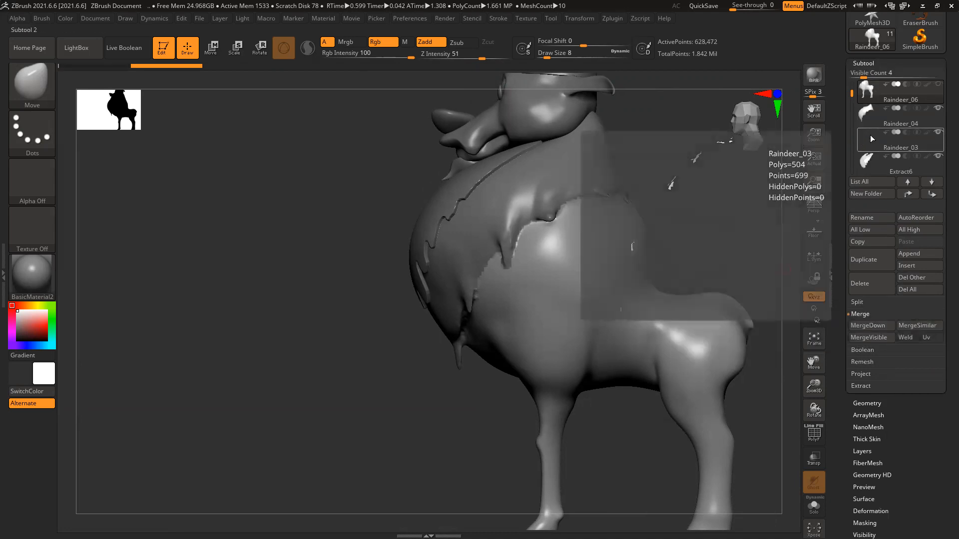
pyautogui.click(874, 118)
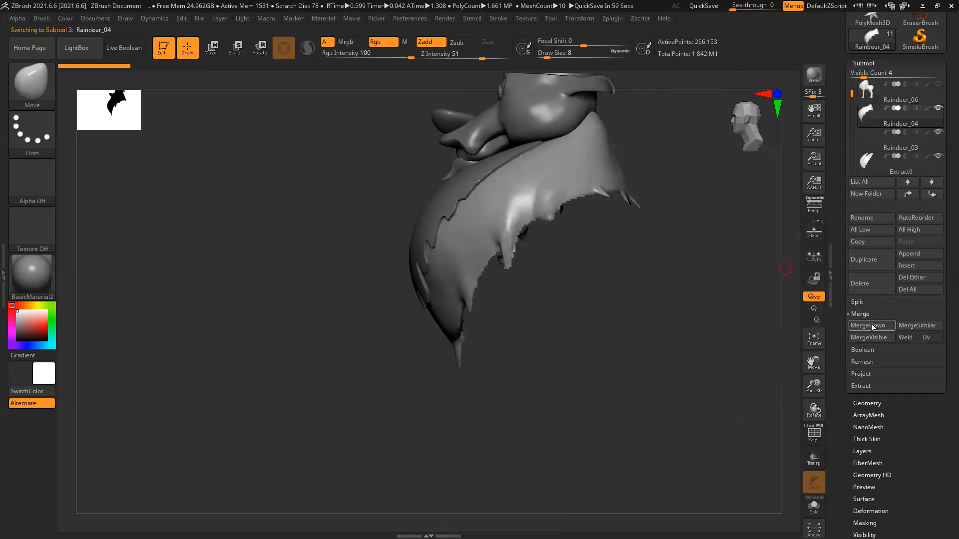
pyautogui.click(871, 325)
# Examine the seam between the separated fur collar and the body up close from the side.
pyautogui.moveTo(679, 275)
pyautogui.mouseDown()
pyautogui.moveTo(625, 300)
pyautogui.moveTo(590, 295)
pyautogui.moveTo(638, 296)
pyautogui.moveTo(667, 260)
pyautogui.moveTo(671, 269)
pyautogui.mouseUp()
pyautogui.keyDown('ctrl'); pyautogui.moveTo(666, 319); pyautogui.dragTo(691, 373, button='right'); pyautogui.keyUp('ctrl')
pyautogui.moveTo(691, 372); pyautogui.dragTo(779, 359)
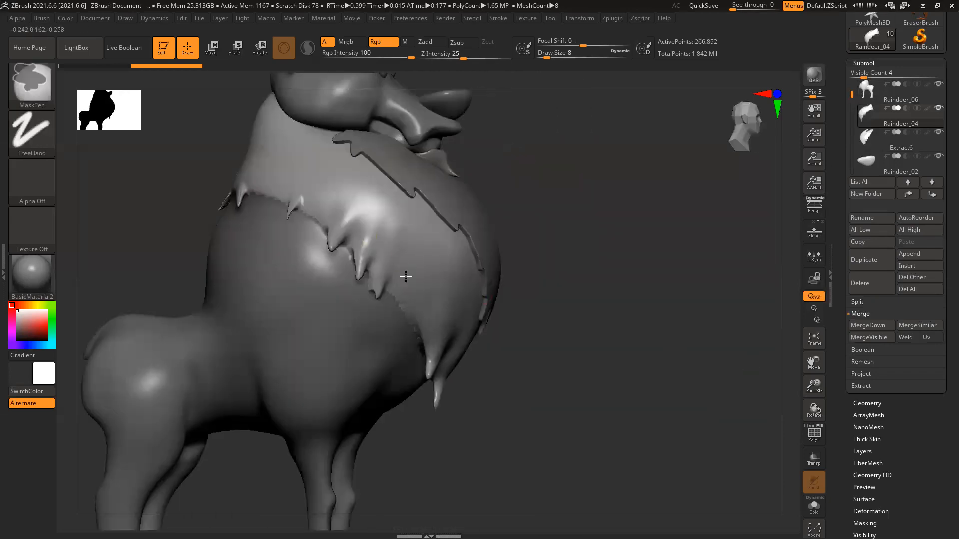
pyautogui.keyDown('ctrl'); pyautogui.moveTo(406, 277); pyautogui.dragTo(423, 322, button='right'); pyautogui.keyUp('ctrl')
pyautogui.keyDown('alt'); pyautogui.moveTo(683, 309); pyautogui.dragTo(723, 318); pyautogui.keyUp('alt')
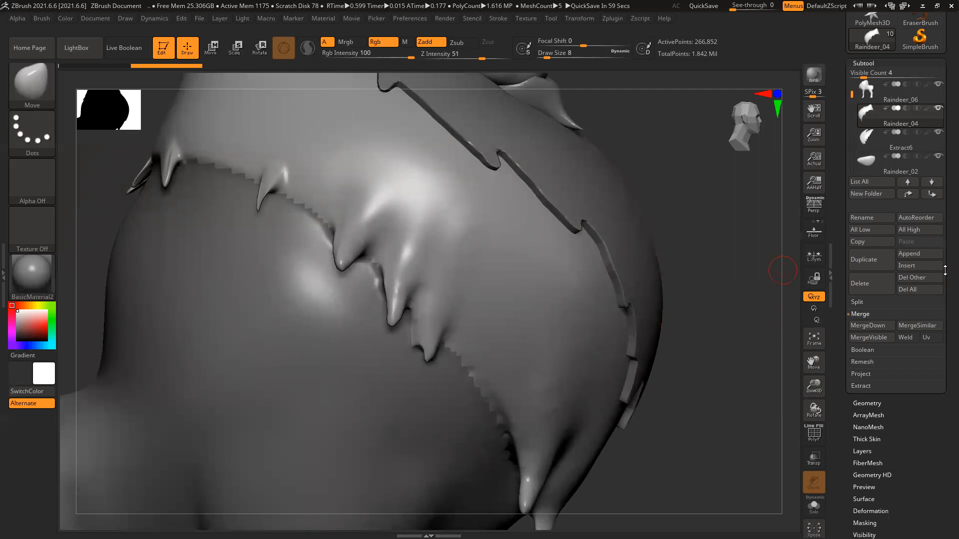
# Bring the whole reindeer back into view and quick-save the project.
pyautogui.press('f')
pyautogui.moveTo(660, 348); pyautogui.dragTo(587, 265)
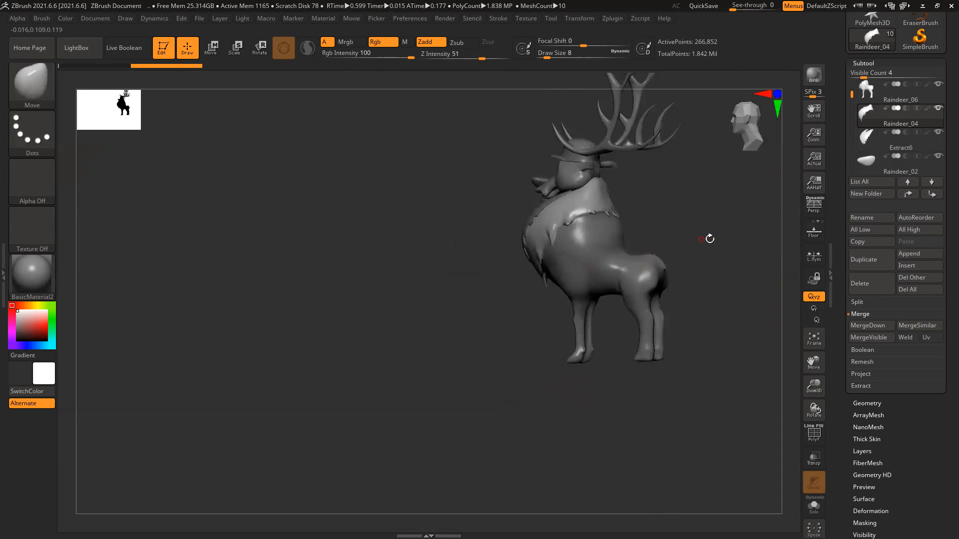
pyautogui.hotkey('ctrl', 's')
# Examine the whole reindeer from the front and both sides, including its face and chest fur.
pyautogui.moveTo(660, 248)
pyautogui.mouseDown()
pyautogui.moveTo(673, 234)
pyautogui.moveTo(375, 239)
pyautogui.moveTo(450, 212)
pyautogui.mouseUp()
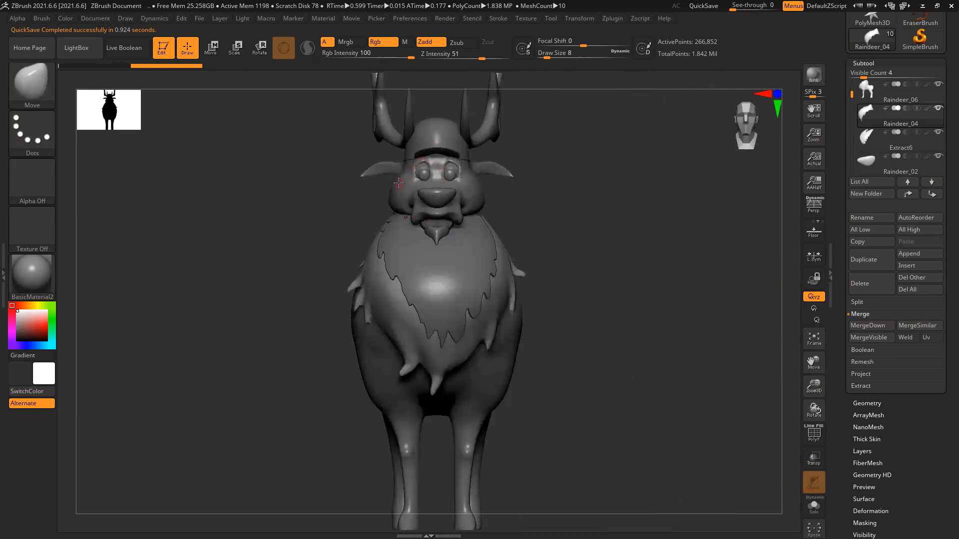
pyautogui.moveTo(588, 228); pyautogui.dragTo(624, 228)
pyautogui.moveTo(401, 159)
pyautogui.keyDown('ctrl'); pyautogui.mouseDown(button='right')
pyautogui.moveTo(531, 278)
pyautogui.moveTo(672, 215)
pyautogui.moveTo(656, 374)
pyautogui.mouseUp(button='right'); pyautogui.keyUp('ctrl')
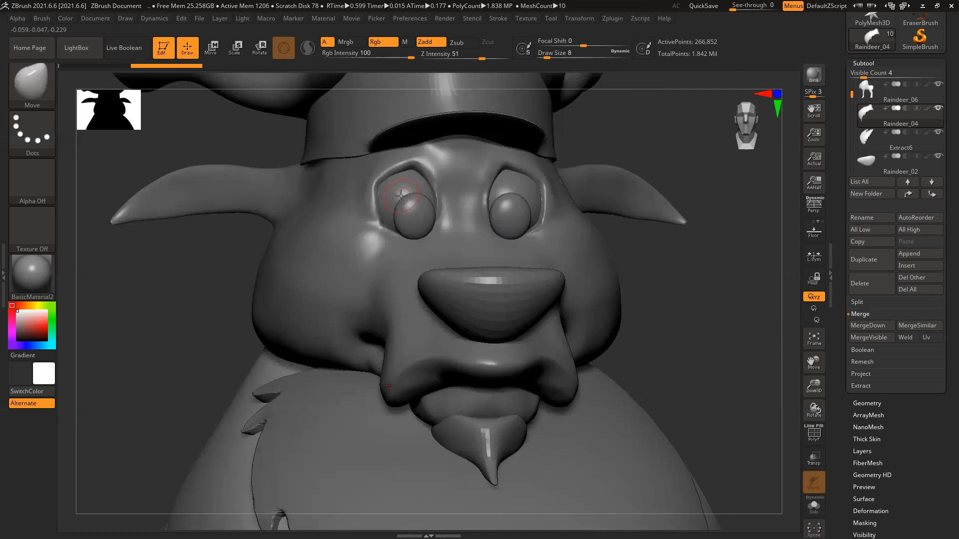
pyautogui.keyDown('ctrl'); pyautogui.moveTo(628, 354); pyautogui.dragTo(396, 289, button='right'); pyautogui.keyUp('ctrl')
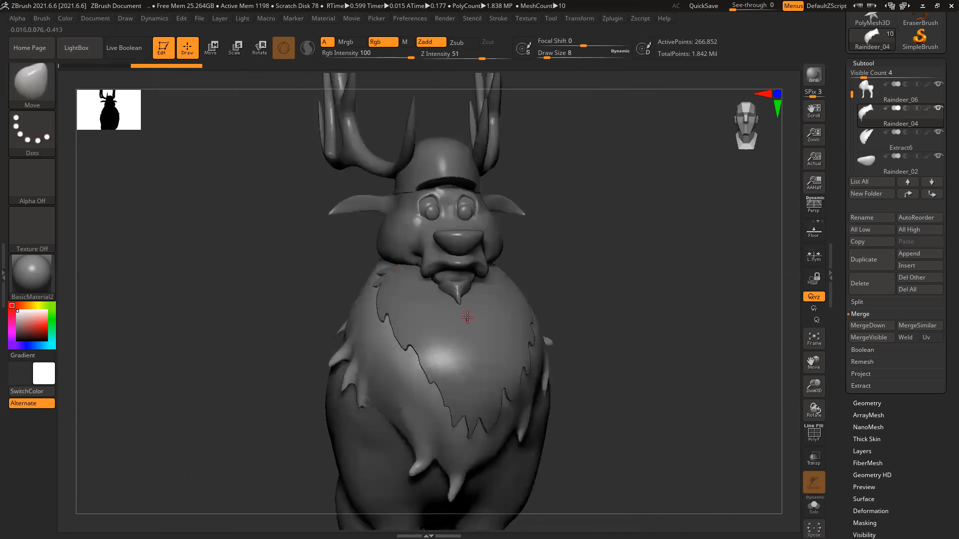
pyautogui.moveTo(605, 400)
pyautogui.keyDown('ctrl'); pyautogui.mouseDown(button='right')
pyautogui.moveTo(627, 361)
pyautogui.moveTo(578, 297)
pyautogui.moveTo(608, 302)
pyautogui.moveTo(589, 310)
pyautogui.mouseUp(button='right'); pyautogui.keyUp('ctrl')
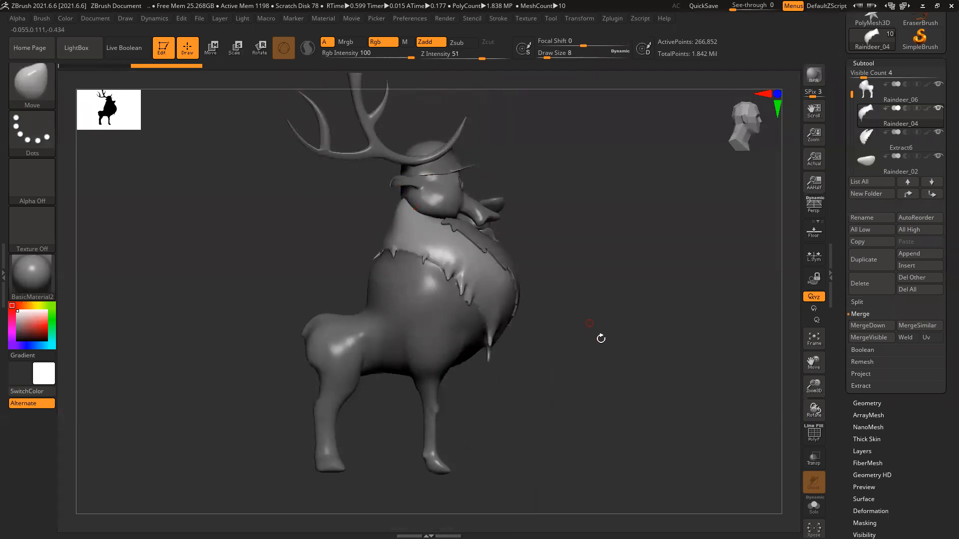
pyautogui.moveTo(620, 348); pyautogui.dragTo(648, 361, button='right')
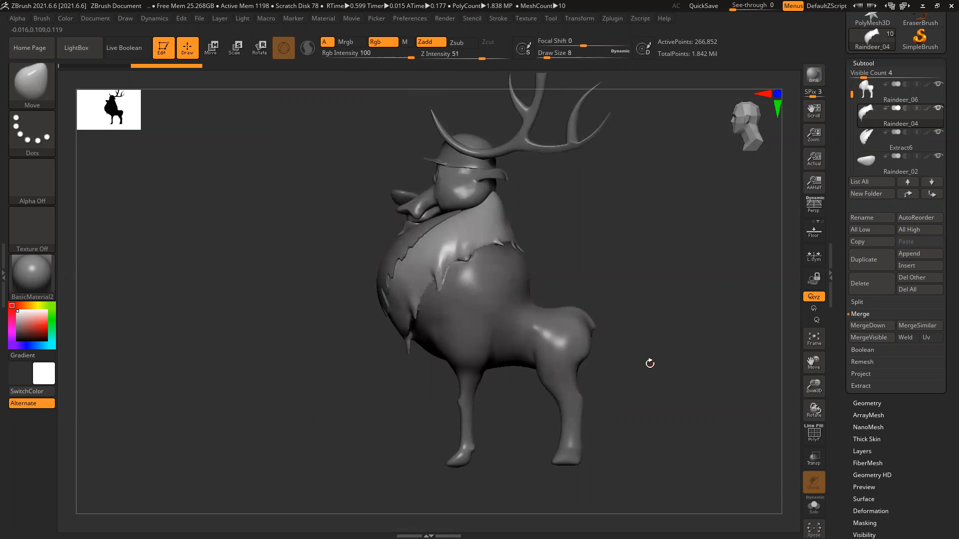
pyautogui.moveTo(571, 267); pyautogui.dragTo(622, 269, button='right')
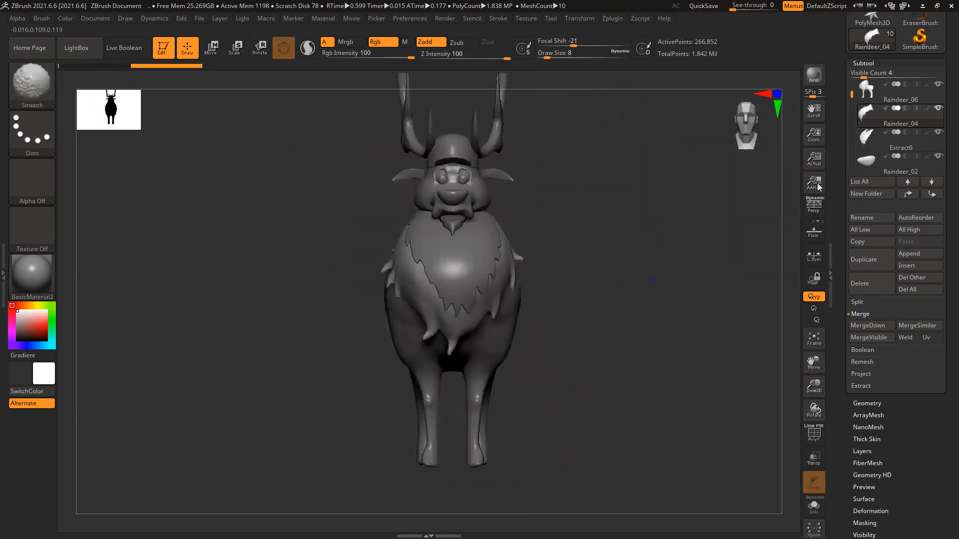